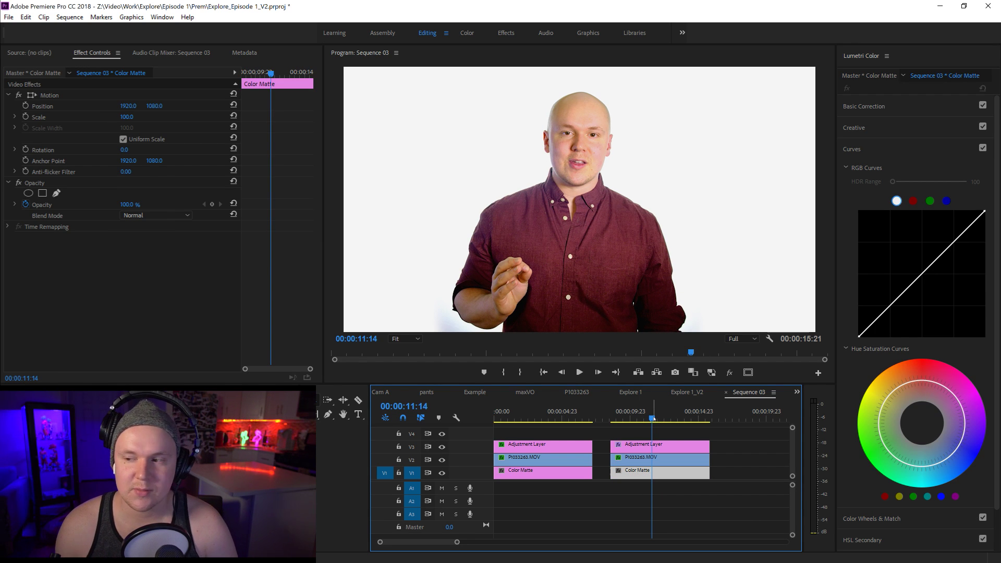
Compare the second P1033263.MOV clip with its Crop and Lumetri Color effects switched off and on, collapsing both effects' settings.
click(665, 446)
click(667, 463)
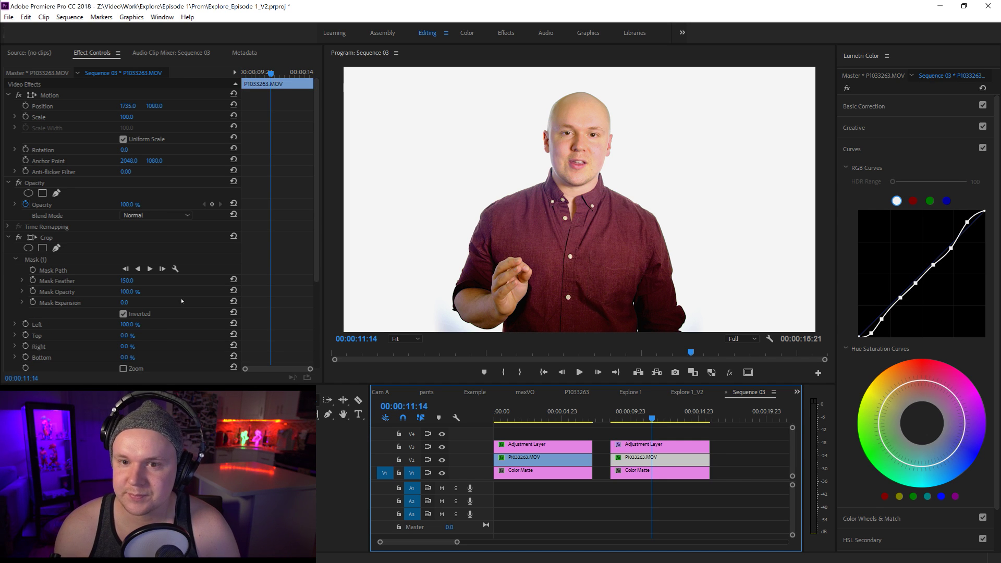
click(23, 242)
click(8, 248)
click(18, 248)
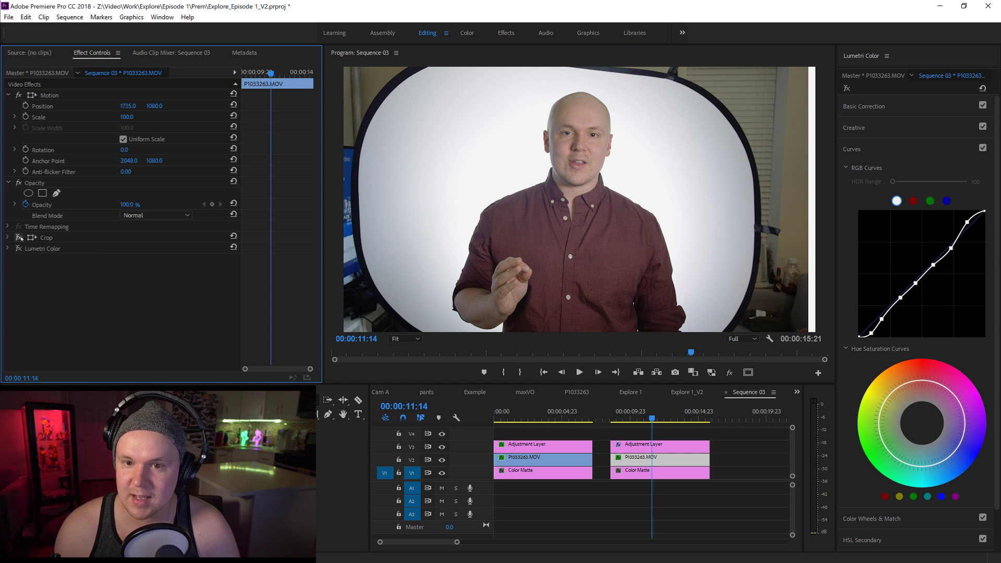
click(19, 237)
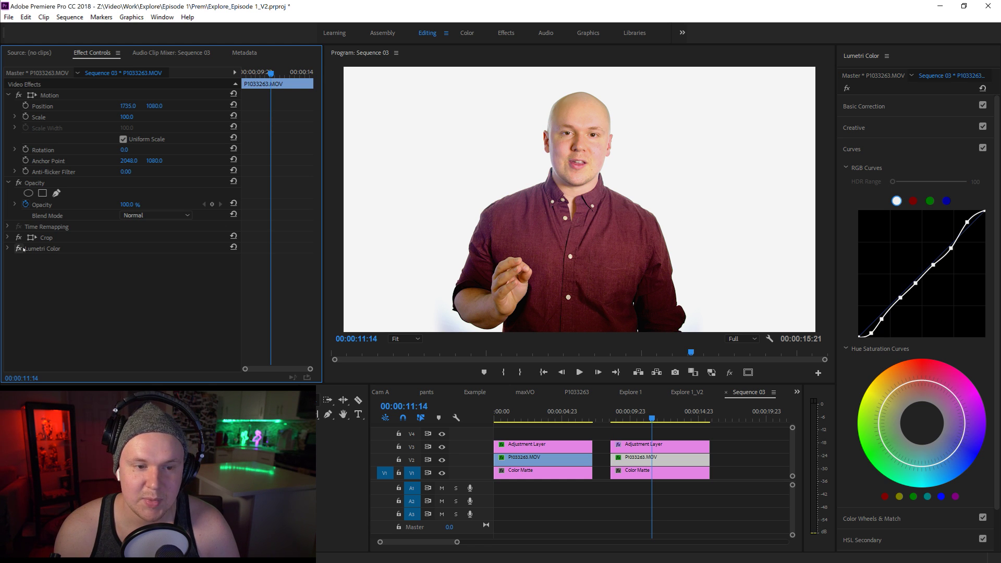
click(19, 249)
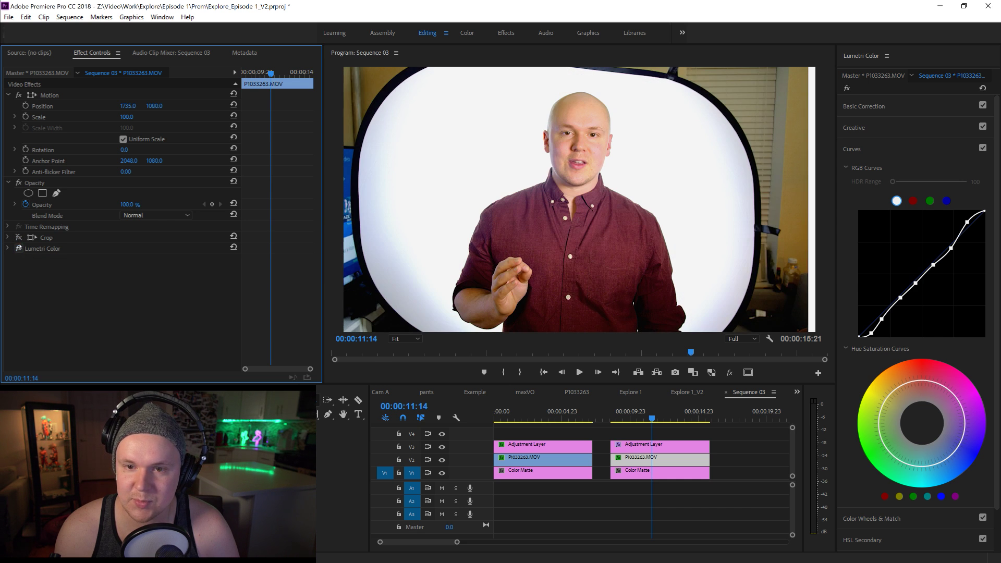
click(19, 249)
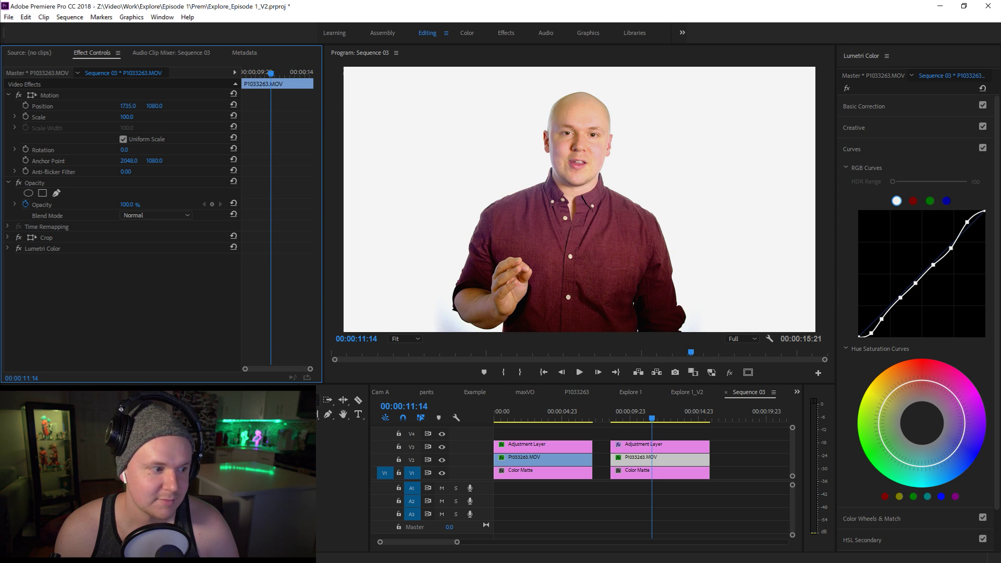
Bring the Endless Fields music file from its folder onto audio track A1, after the two video clip groups.
key(alt+Tab)
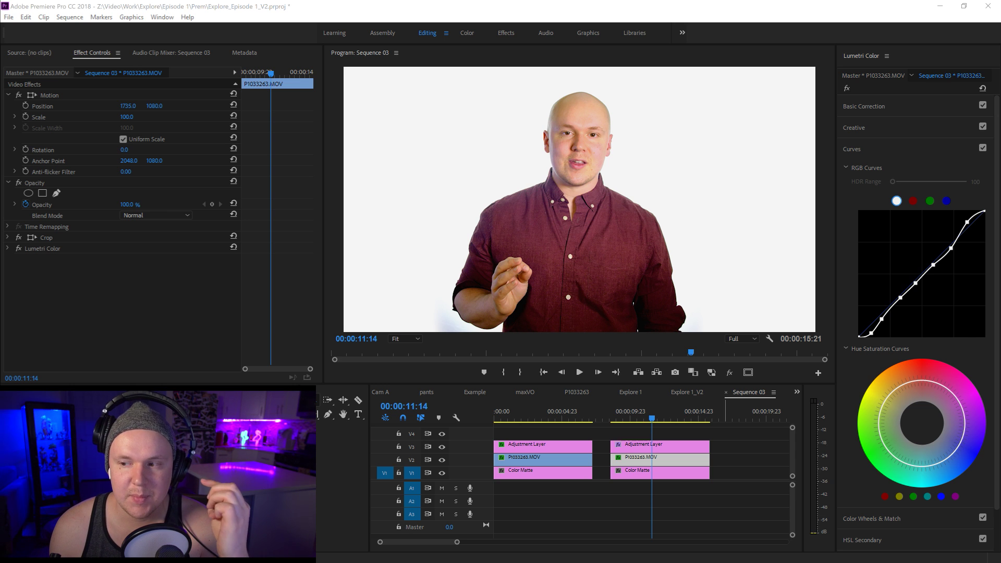
drag(457, 542, 515, 543)
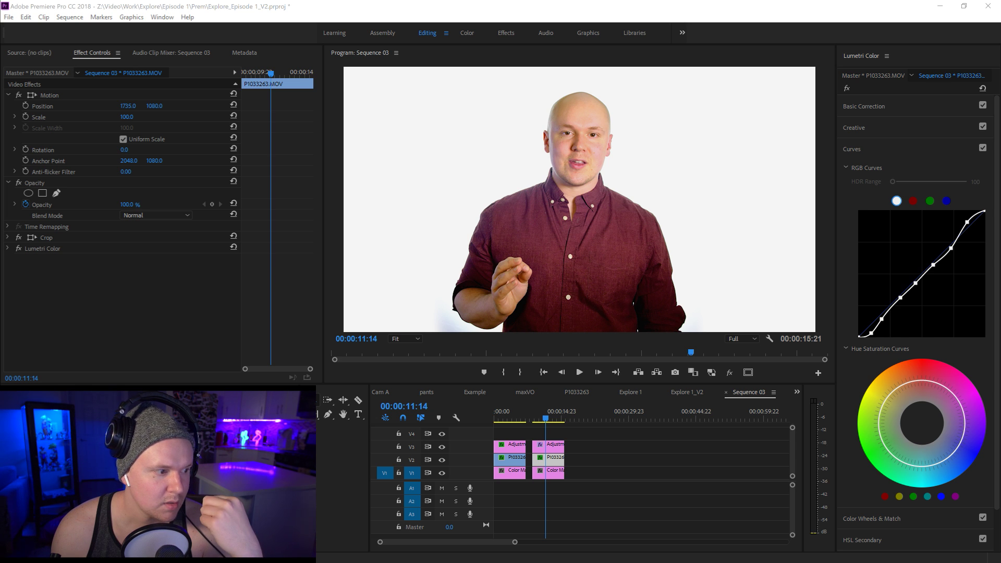
drag(673, 399, 599, 488)
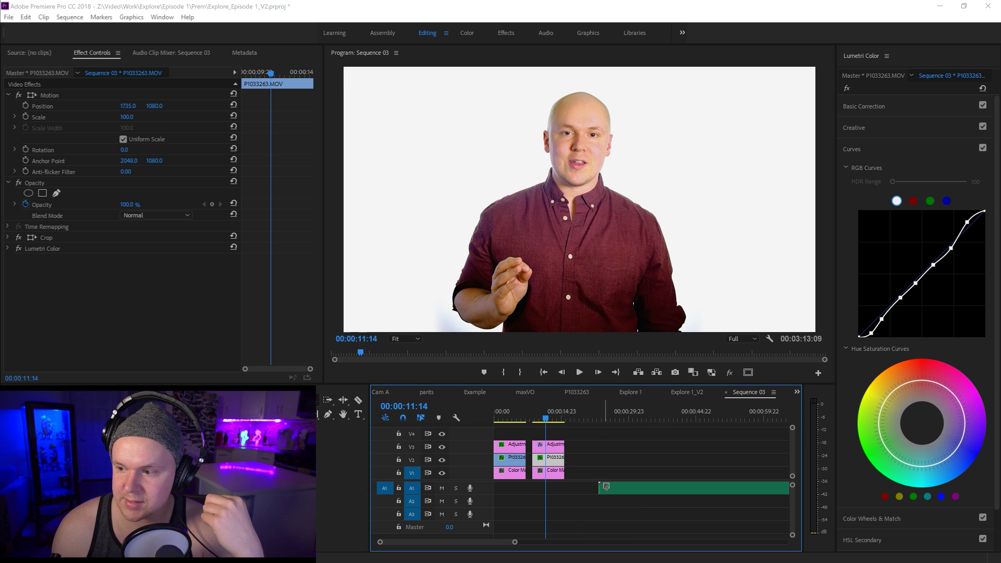
Preview the opening of the music and enlarge track A1 to examine its waveform.
click(631, 418)
key(space)
key(space)
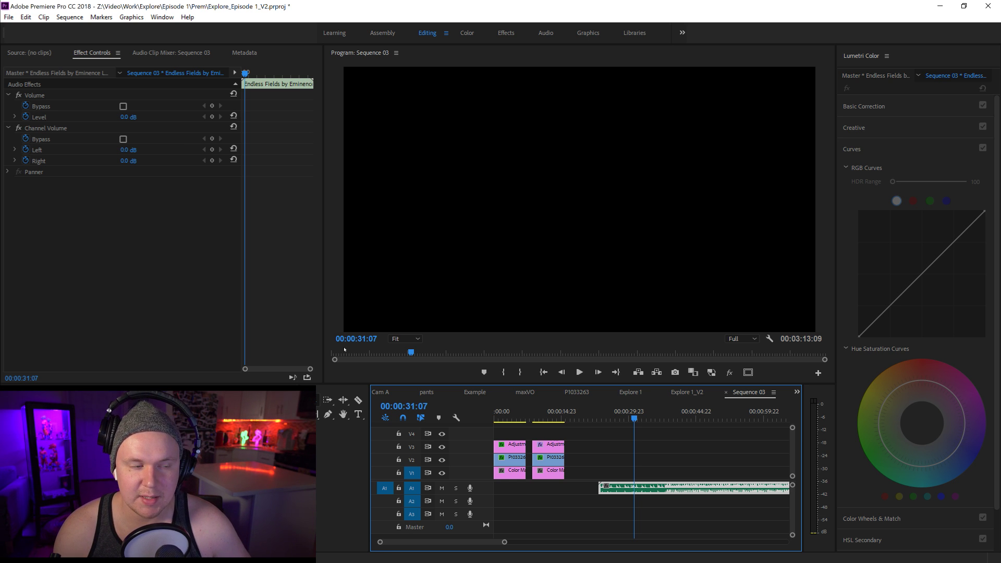
click(650, 419)
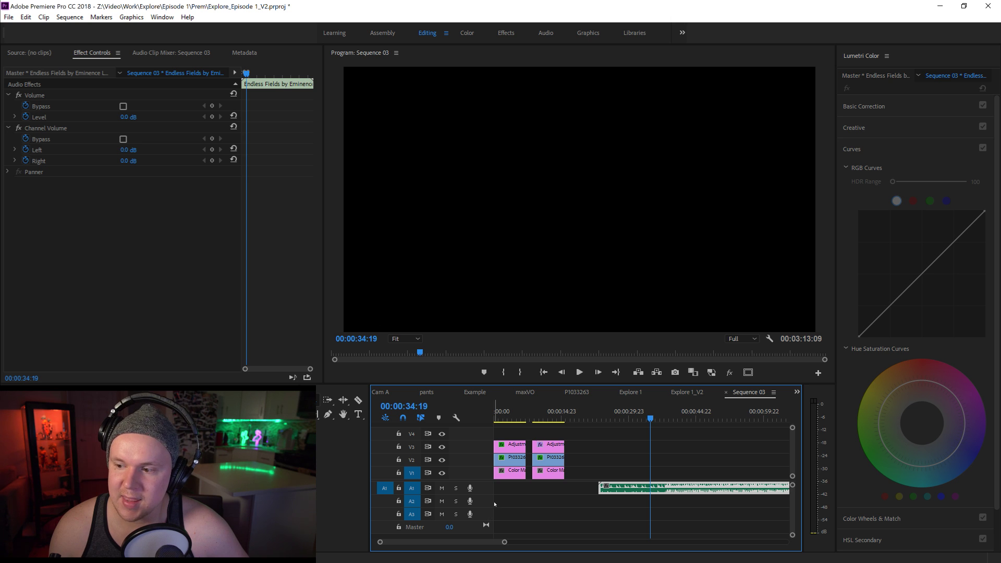
drag(505, 542, 581, 544)
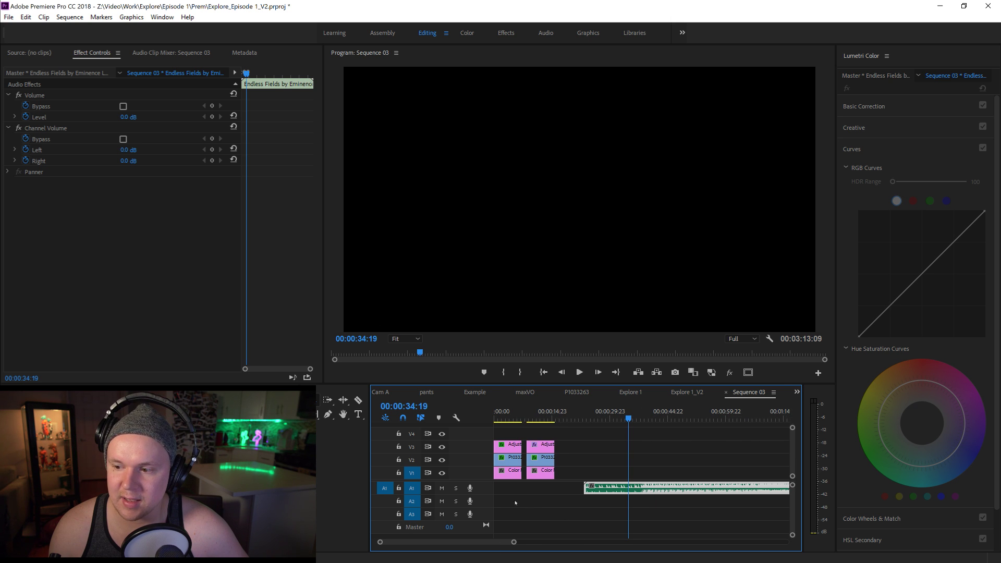
drag(488, 505, 534, 544)
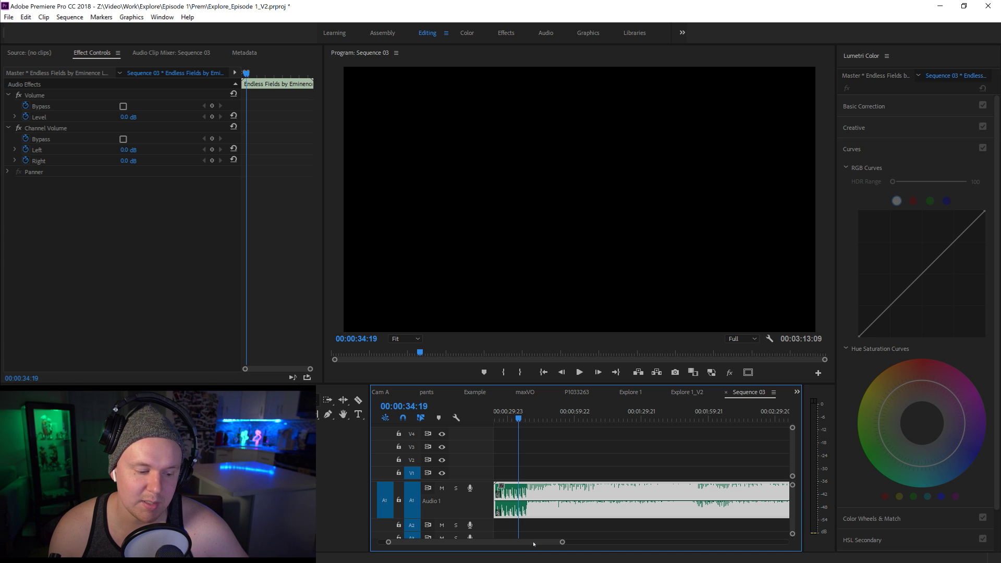
Play the music to find a suitable beat and split the clip at 00:01:12:15.
click(561, 419)
key(space)
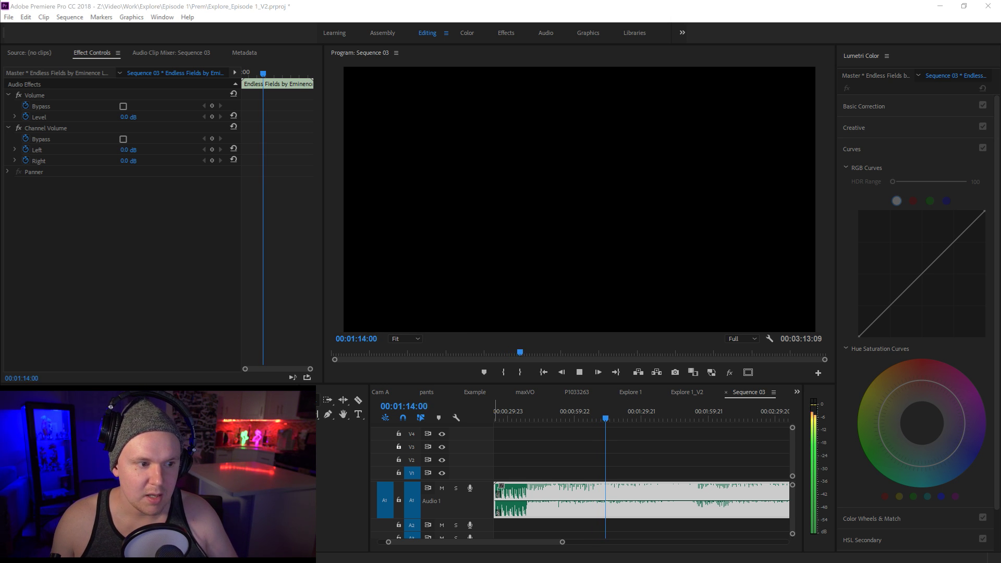
click(586, 415)
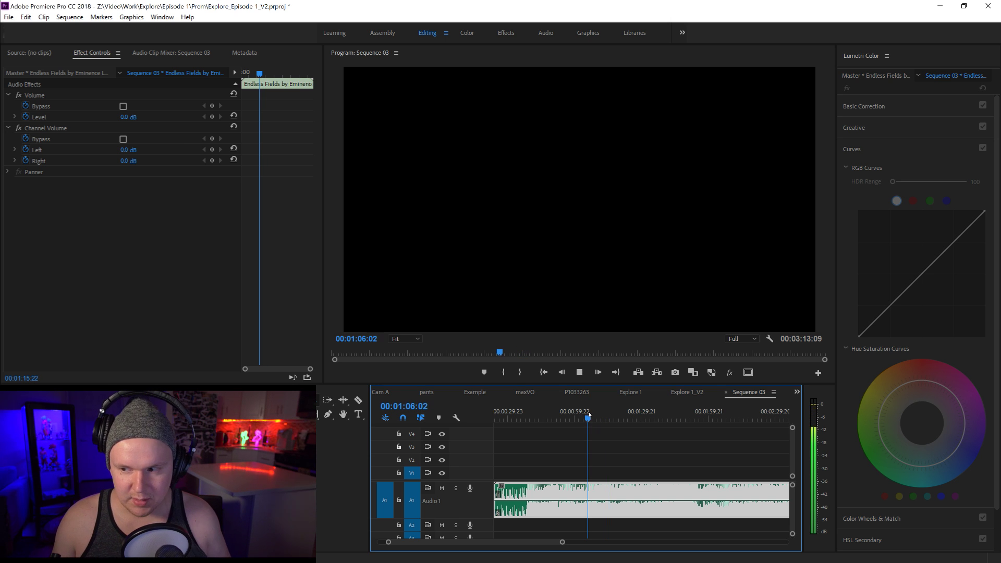
key(space)
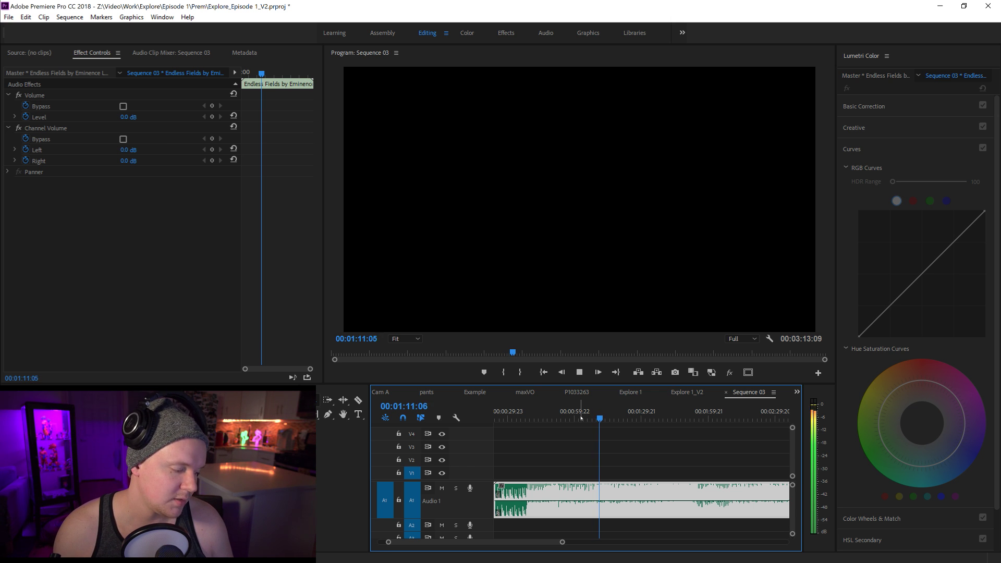
key(space)
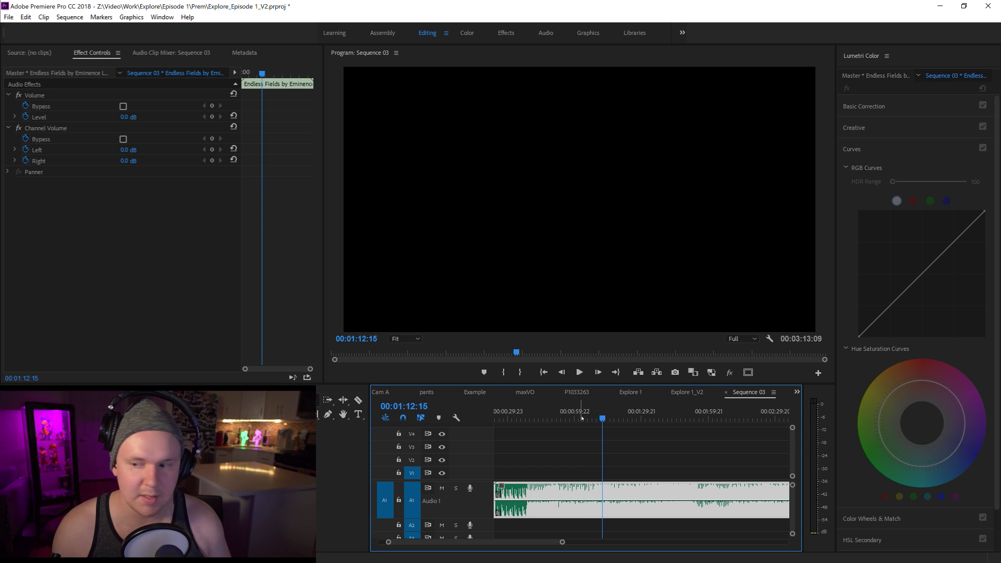
key(c)
click(604, 489)
key(v)
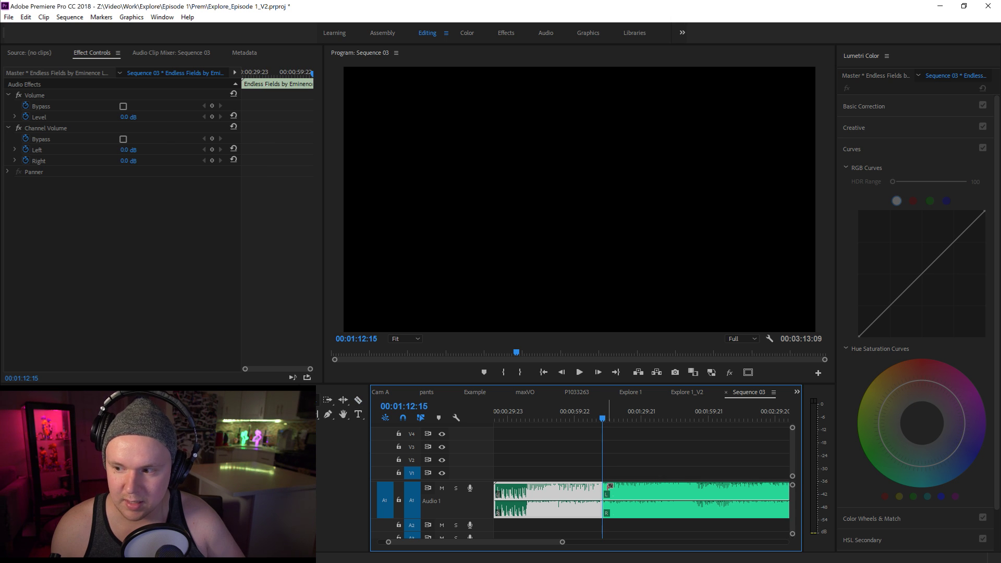
Trim the second music segment's start to 00:01:20:05 and close the gap to the first segment.
key(space)
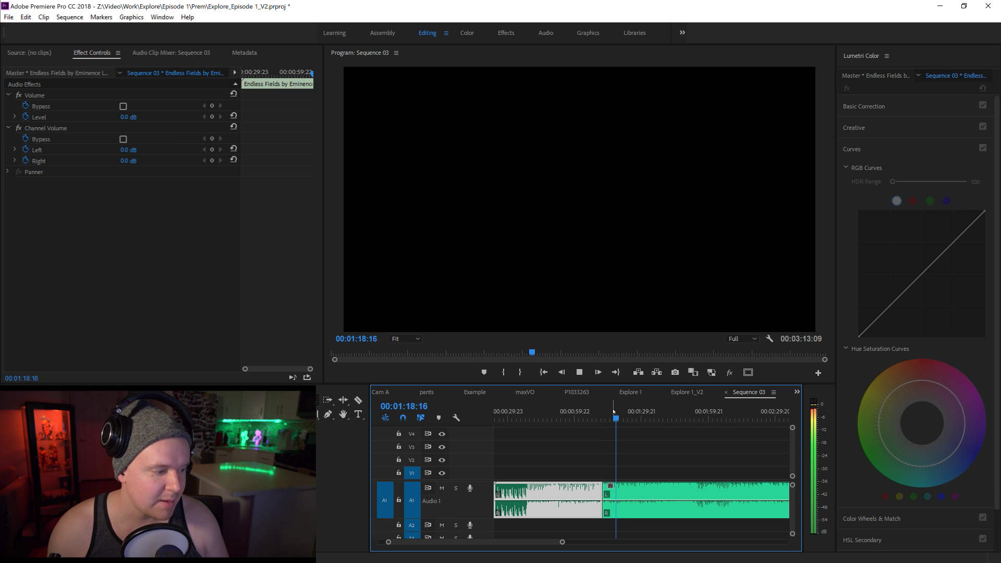
key(space)
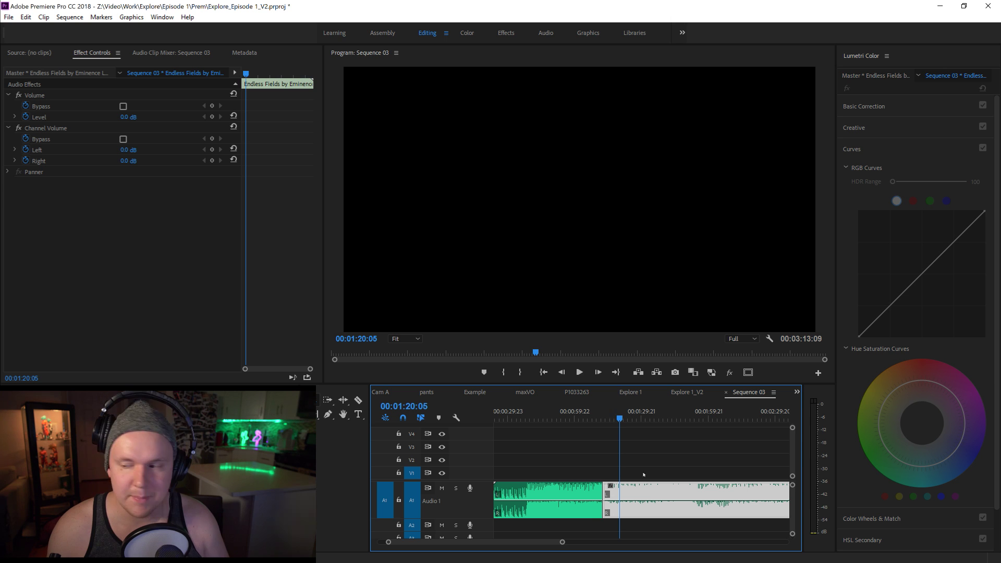
drag(611, 488, 628, 489)
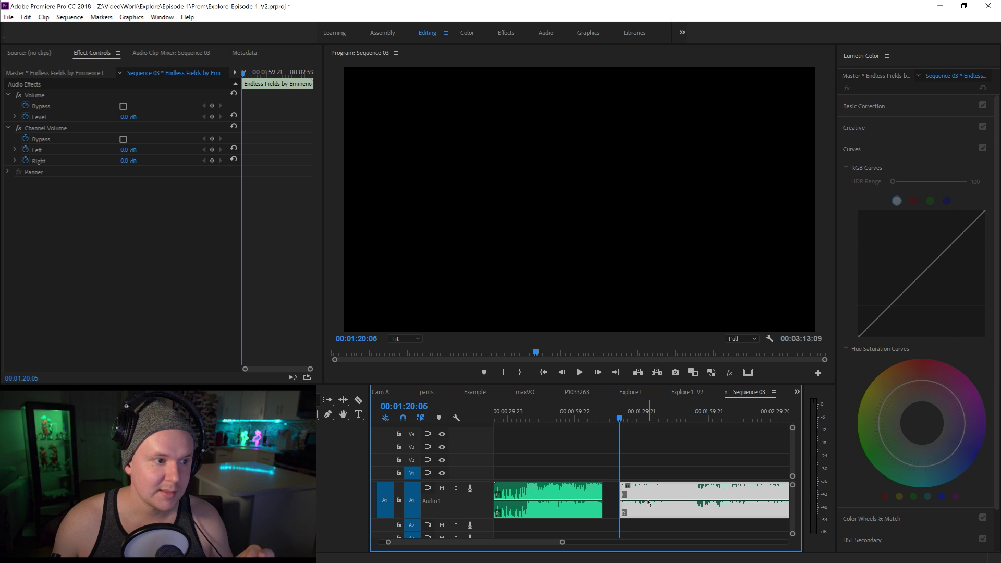
key(ctrl+z)
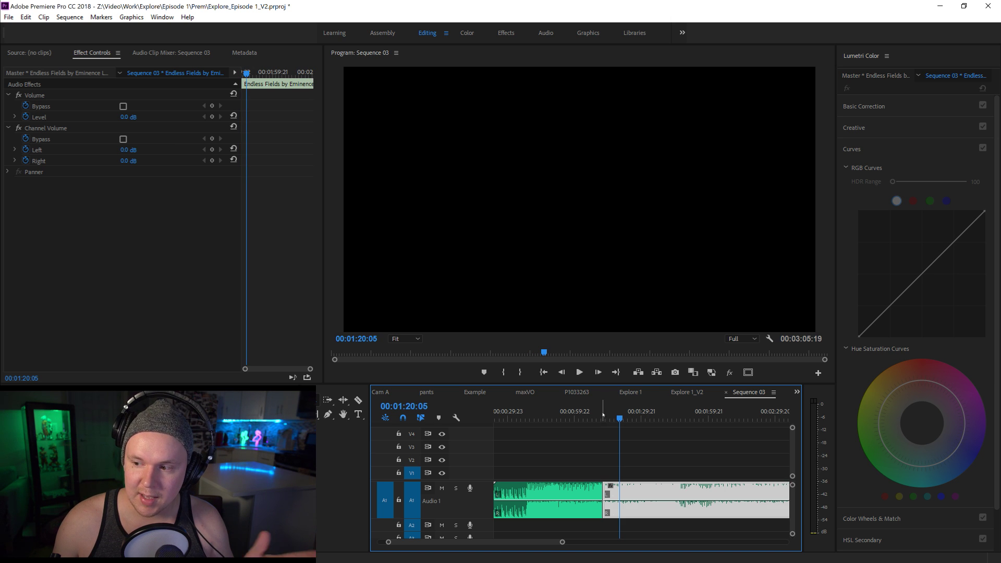
Play the music across the join between the two segments to hear how the cut sounds.
click(598, 416)
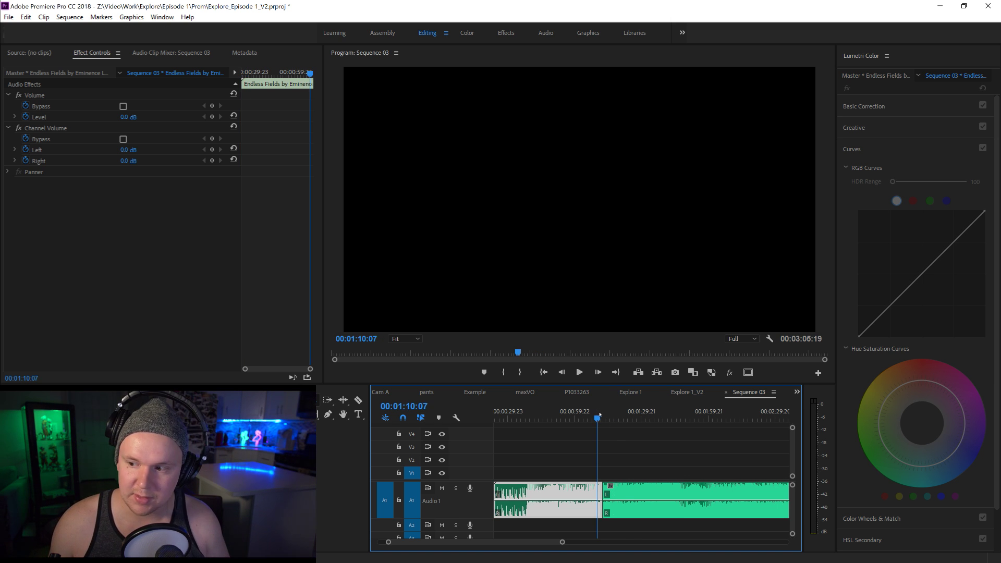
drag(562, 542, 524, 545)
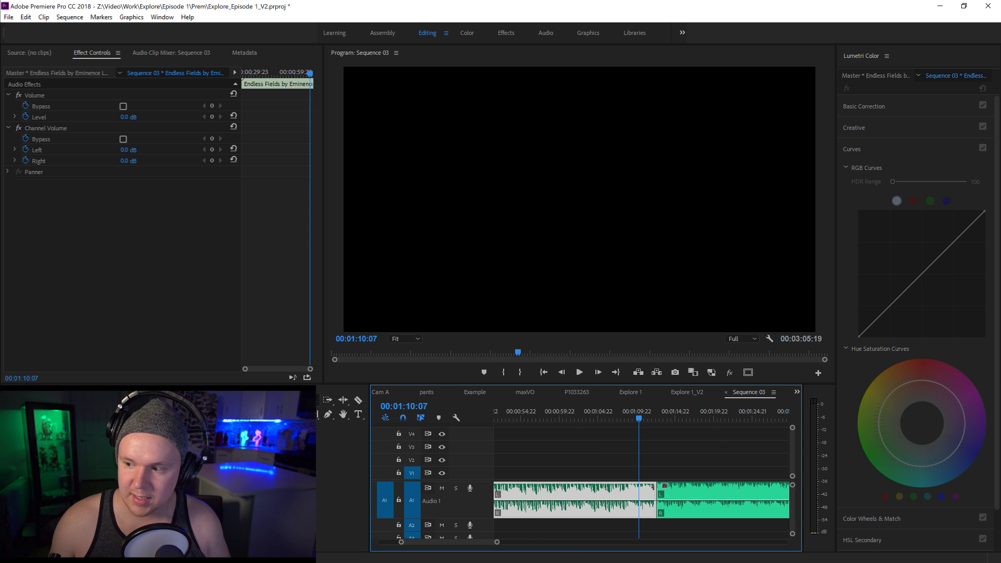
click(597, 411)
key(space)
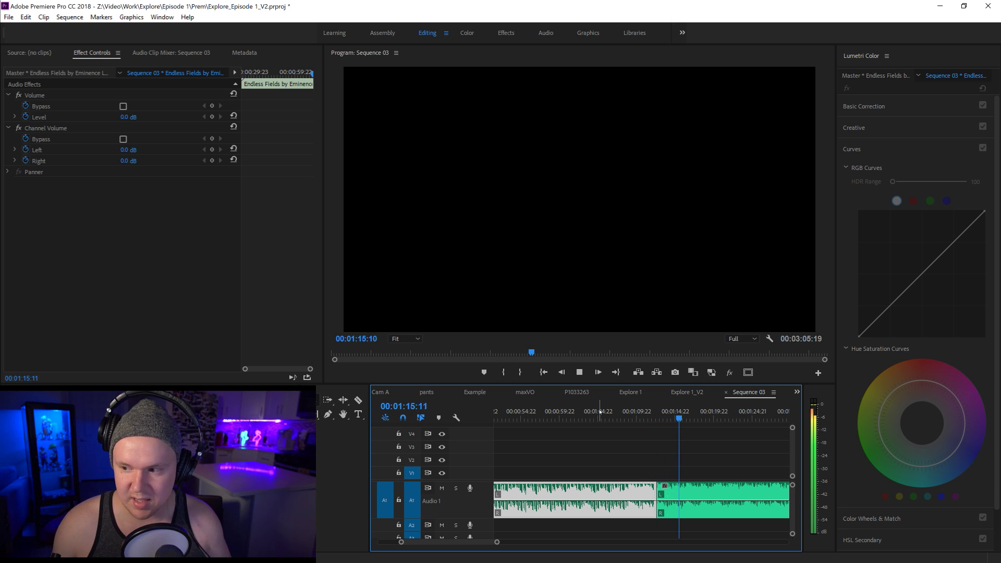
Apply the default Constant Power transition at the join between the music segments and shorten it to 8 frames.
click(661, 492)
right_click(659, 490)
click(678, 471)
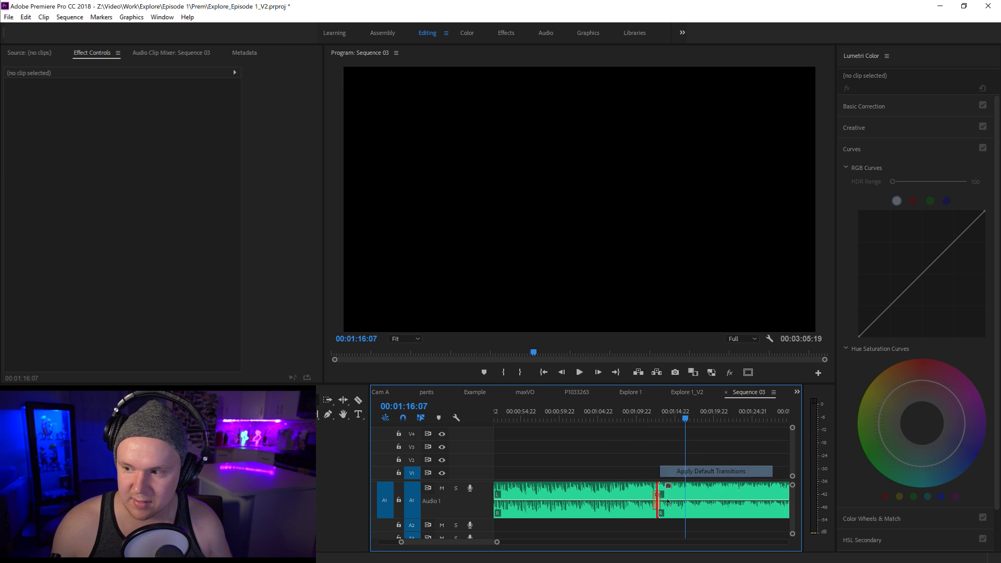
scroll(471, 541, up, 5)
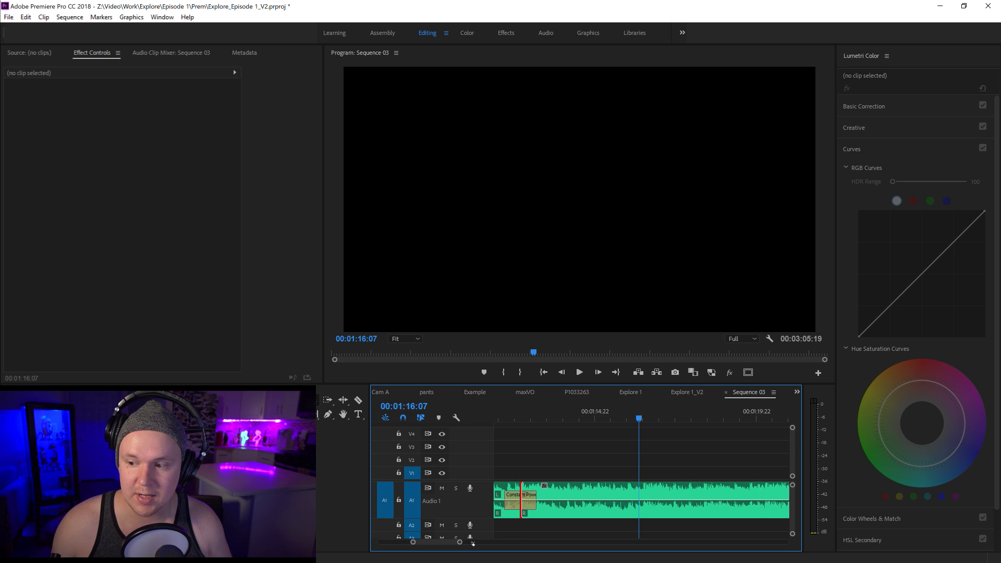
drag(450, 543, 449, 543)
drag(609, 495, 598, 496)
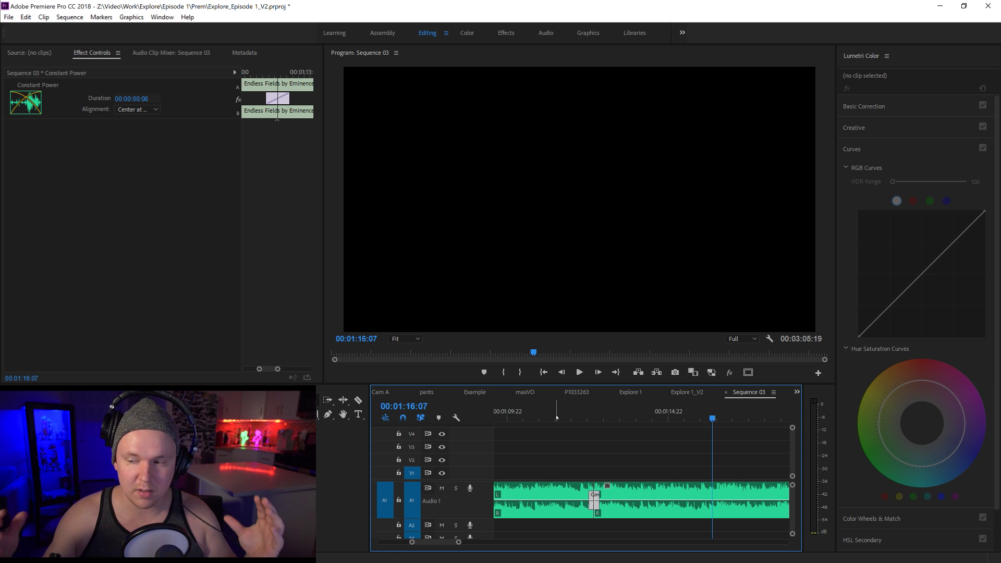
Listen to the music through the shortened Constant Power transition.
drag(459, 542, 479, 542)
click(516, 415)
key(space)
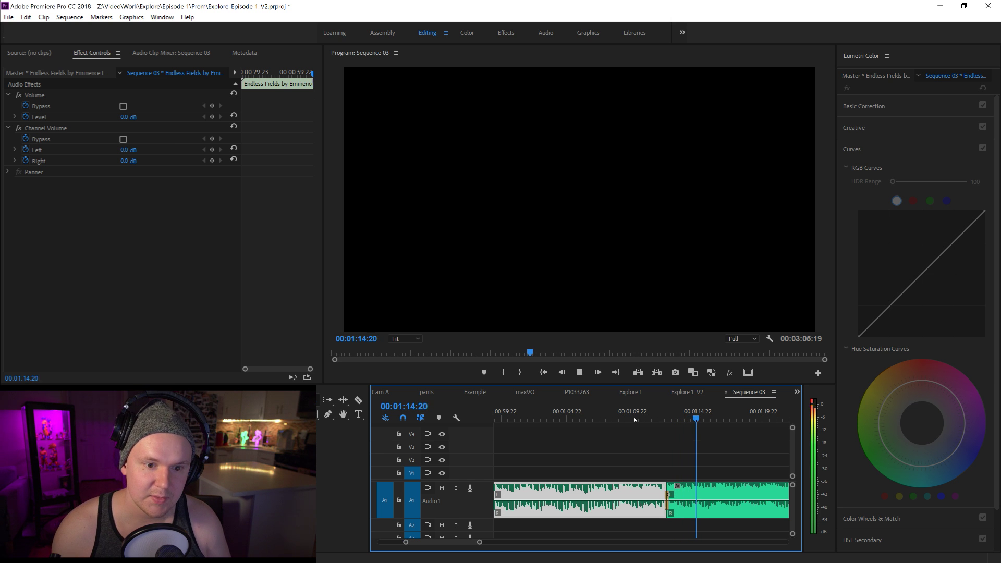
key(space)
key(d)
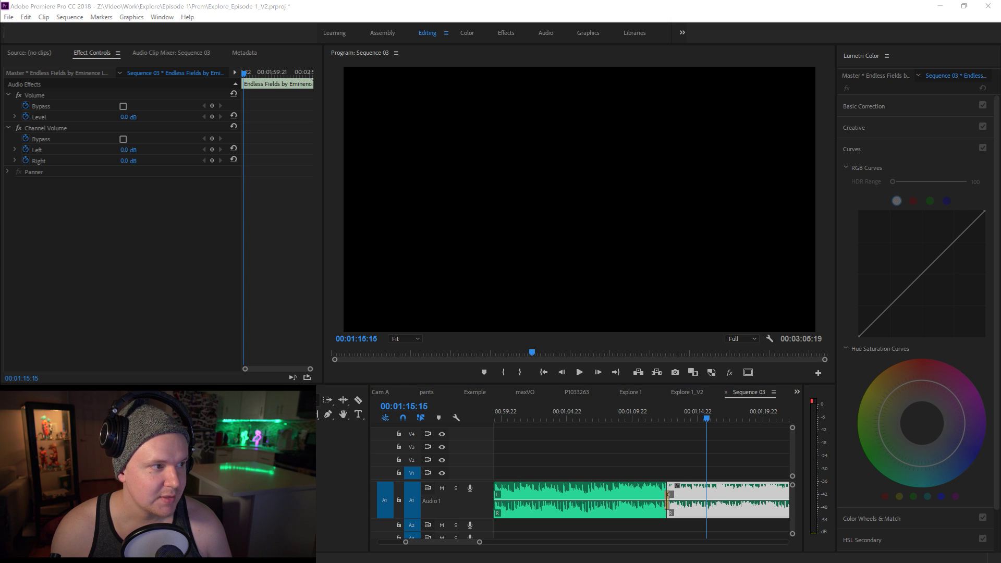
Move the file copy window into view to check its progress, and move it away again.
drag(295, 292, 550, 155)
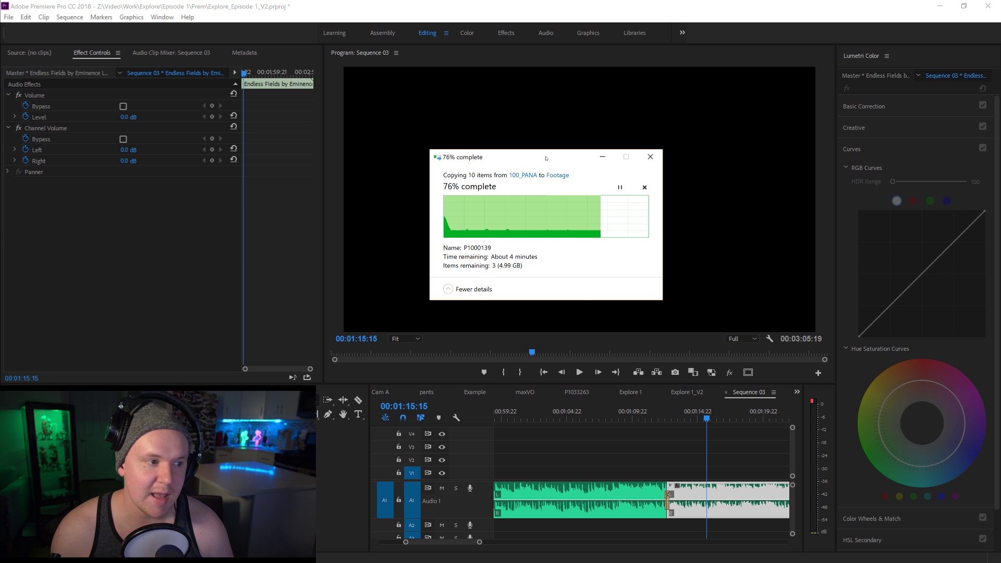
drag(563, 162, 177, 417)
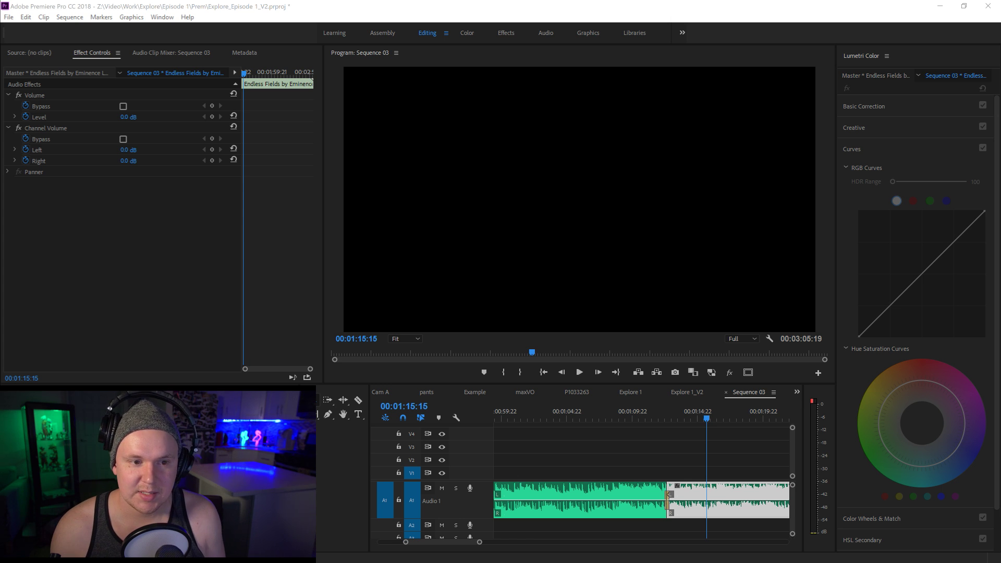
Replay the shortened music across the transition and review the whole track on the timeline.
click(613, 428)
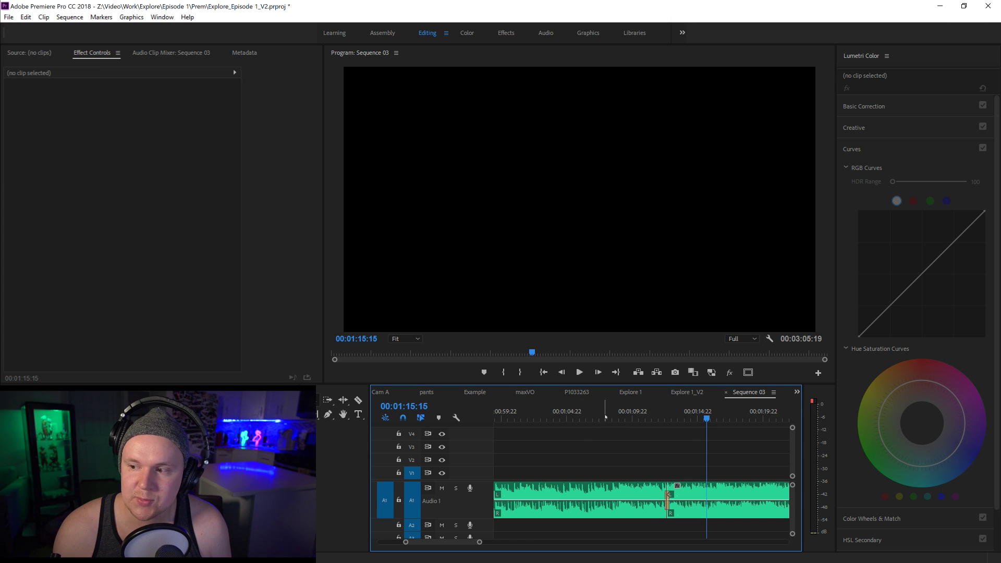
click(603, 416)
drag(480, 542, 535, 541)
key(space)
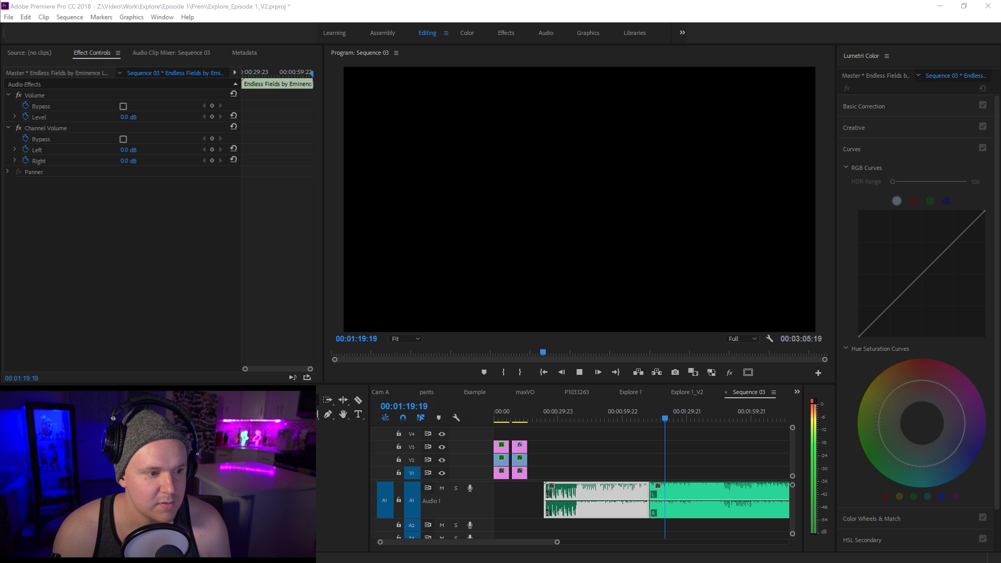
click(604, 446)
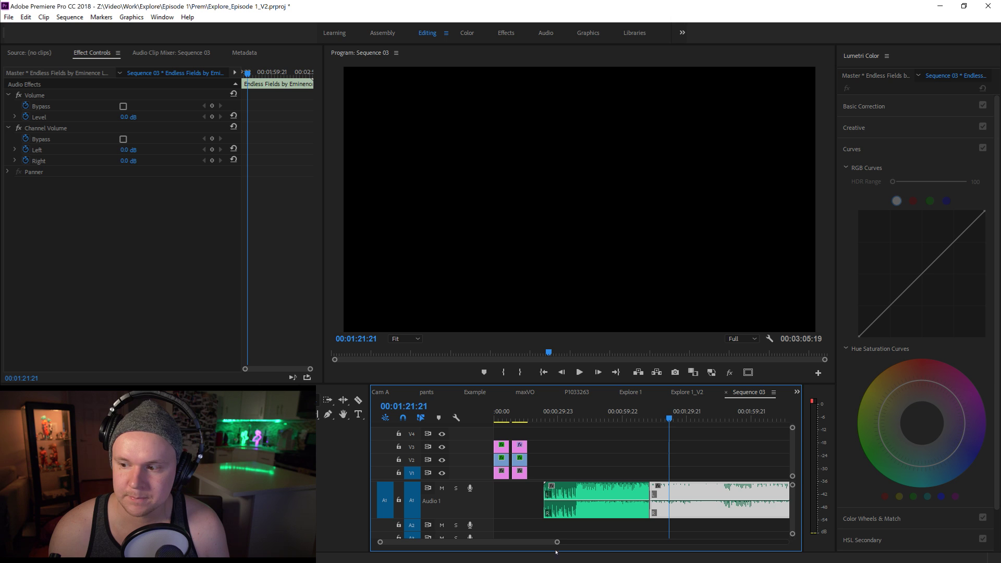
drag(556, 541, 588, 542)
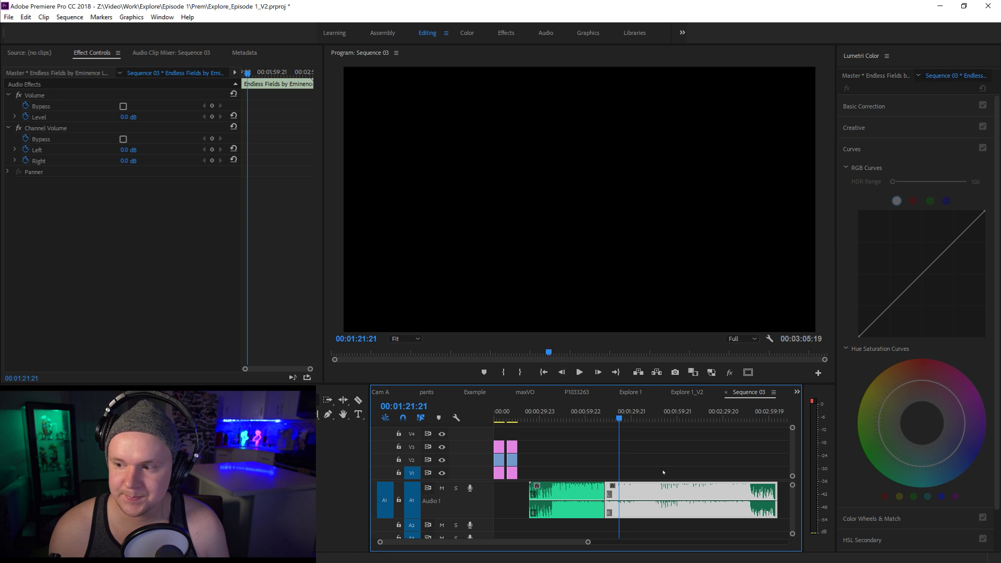
Deselect the music segment and show the full sequence on the timeline.
click(663, 472)
drag(588, 542, 651, 543)
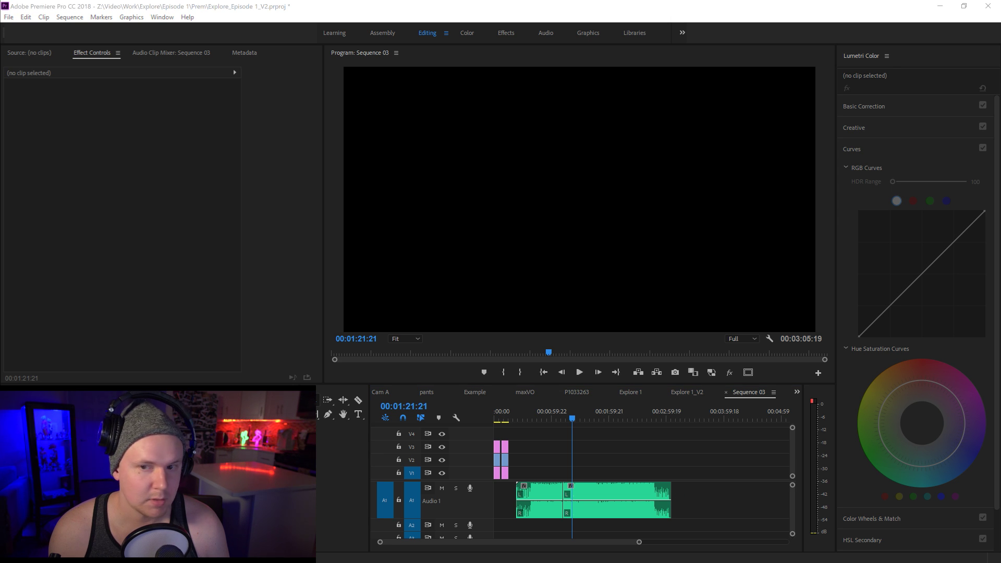
Bring the copy error window into view, retry copying P1000140 to the Footage folder, and skip the file.
drag(325, 214, 147, 199)
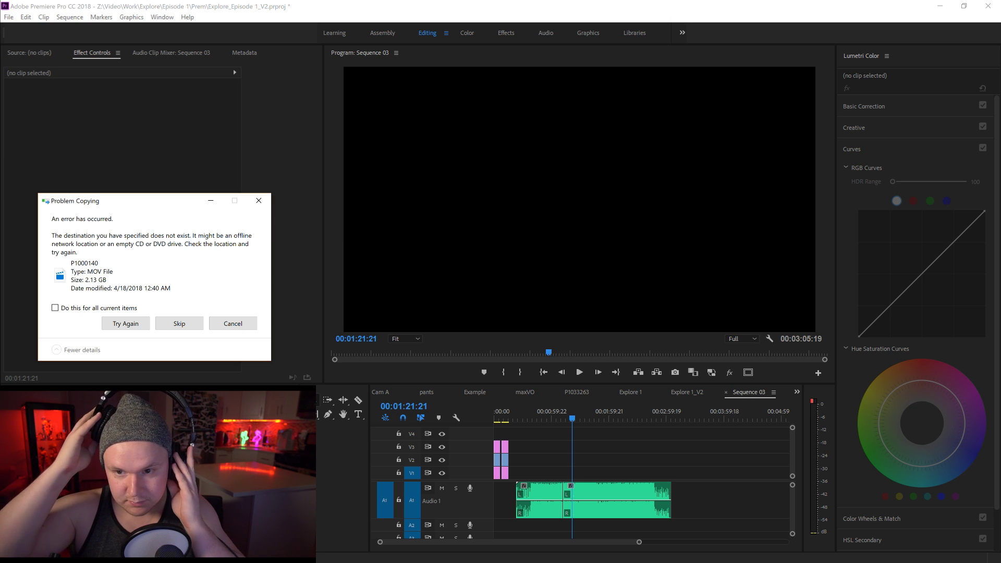
click(124, 324)
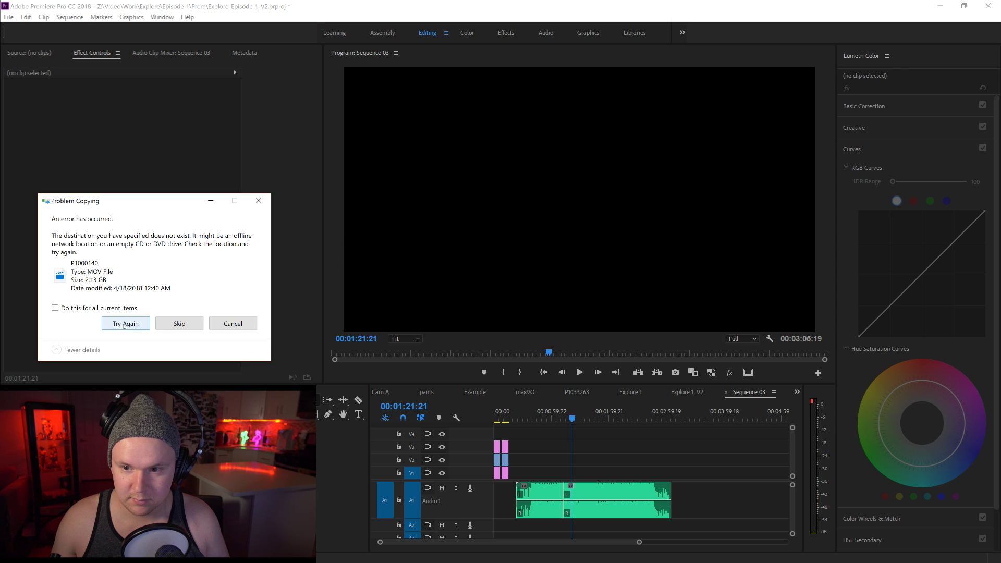
click(180, 324)
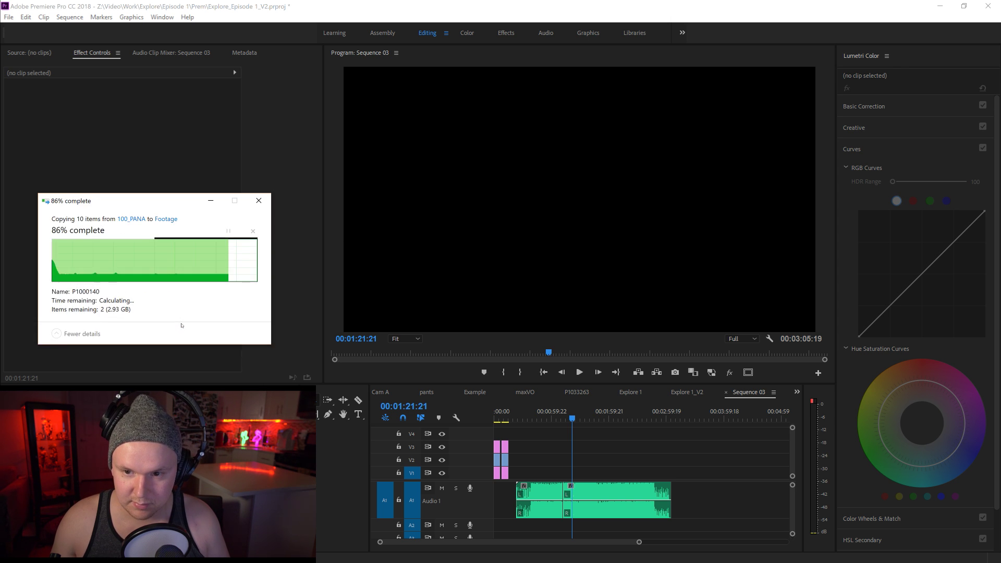
click(180, 324)
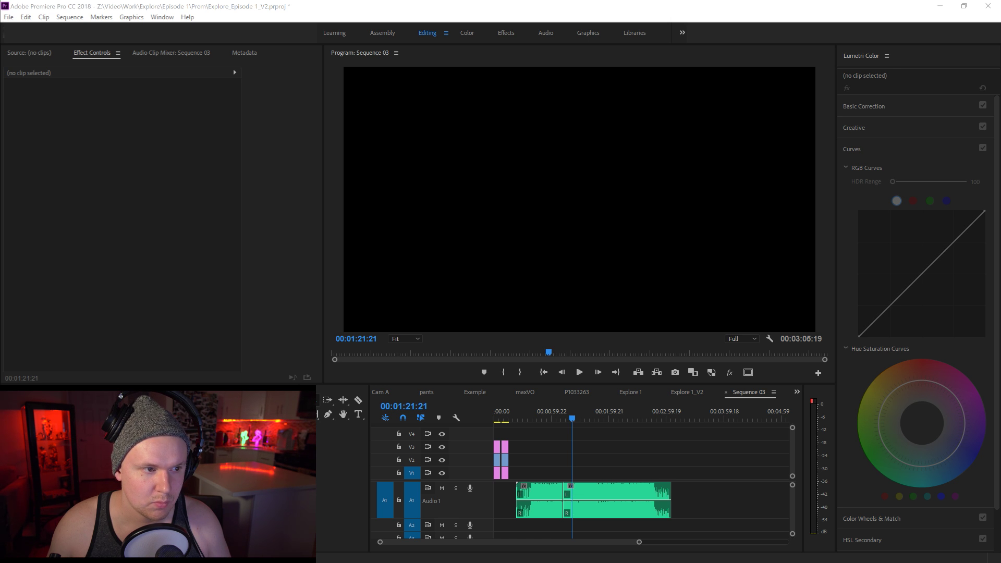
Bring the copy window for the remaining 100_PANA files into view to check its progress.
drag(290, 217, 84, 145)
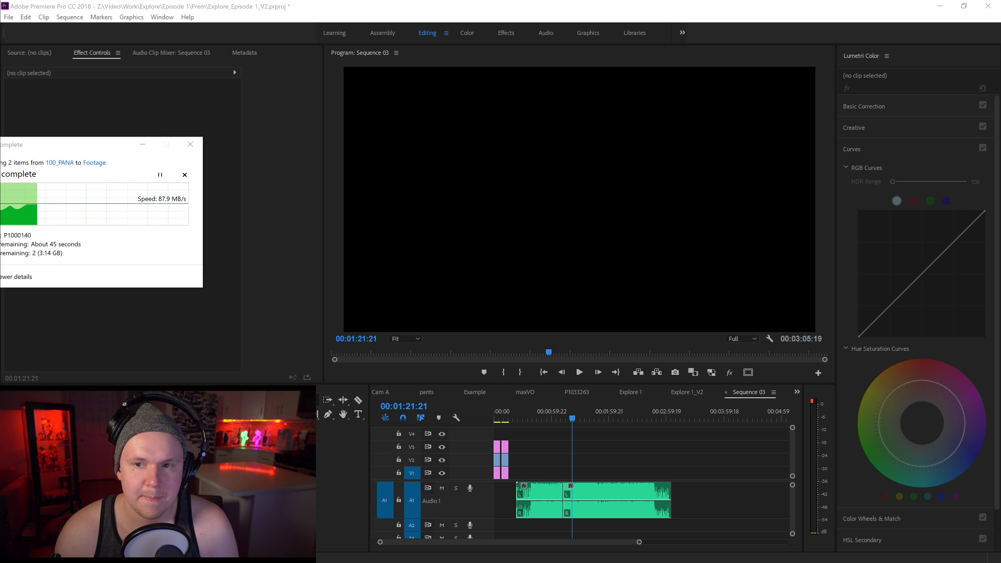
drag(89, 150, 169, 184)
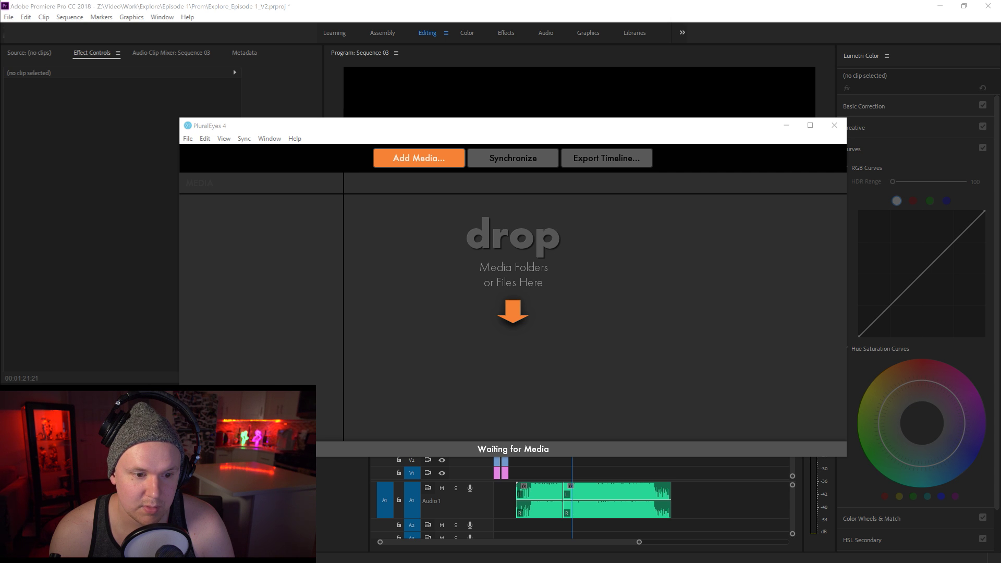
drag(0, 292, 577, 214)
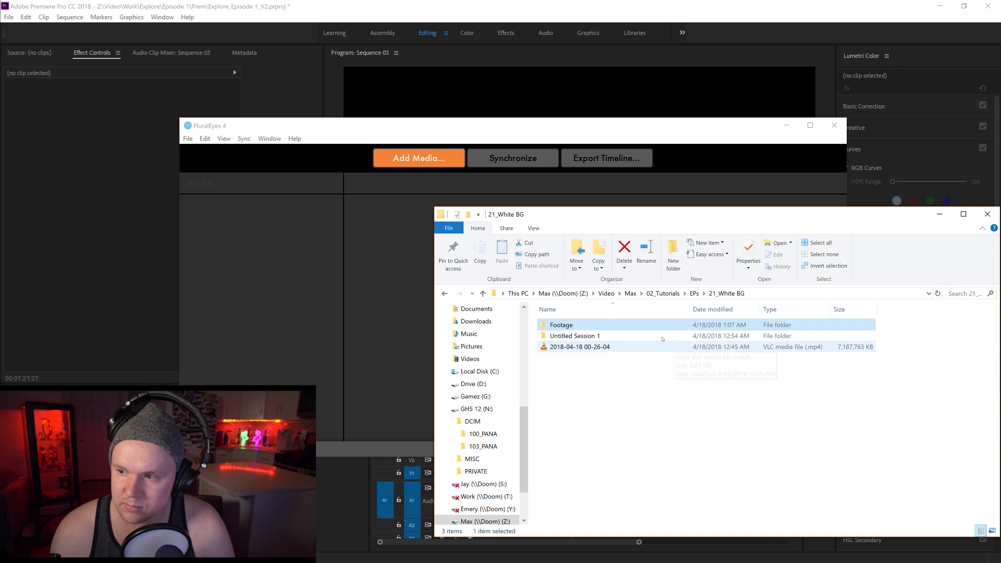
drag(693, 326, 169, 277)
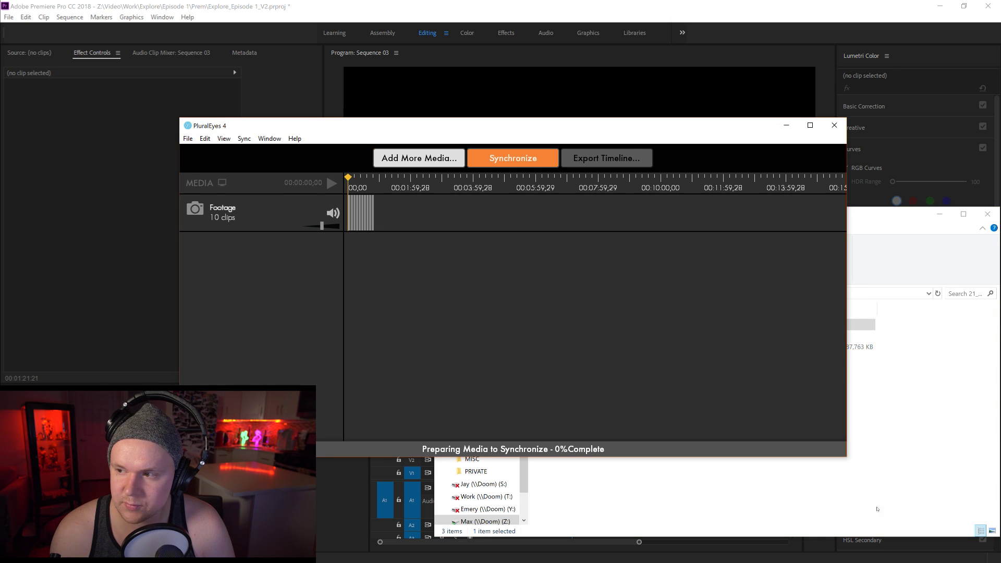
click(589, 486)
drag(579, 346, 263, 328)
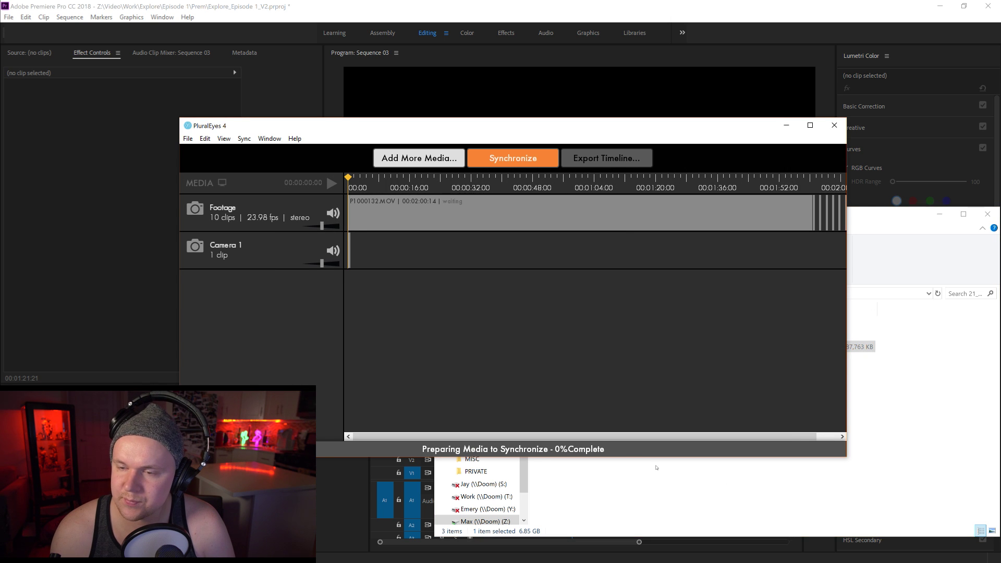
click(678, 457)
drag(565, 335, 282, 364)
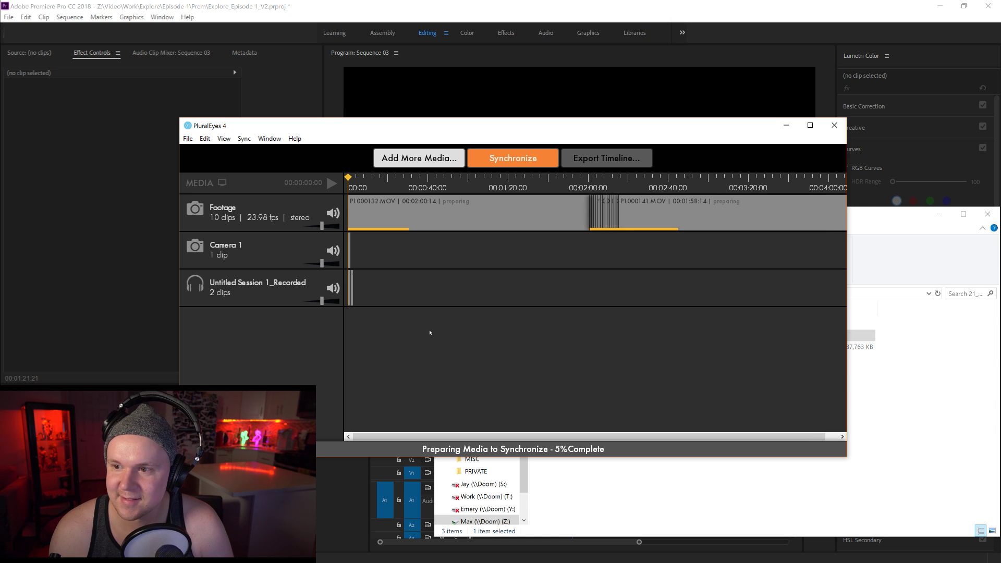
Close the 21_White BG folder window and reposition the PluralEyes window while the media is being prepared.
drag(641, 131, 533, 140)
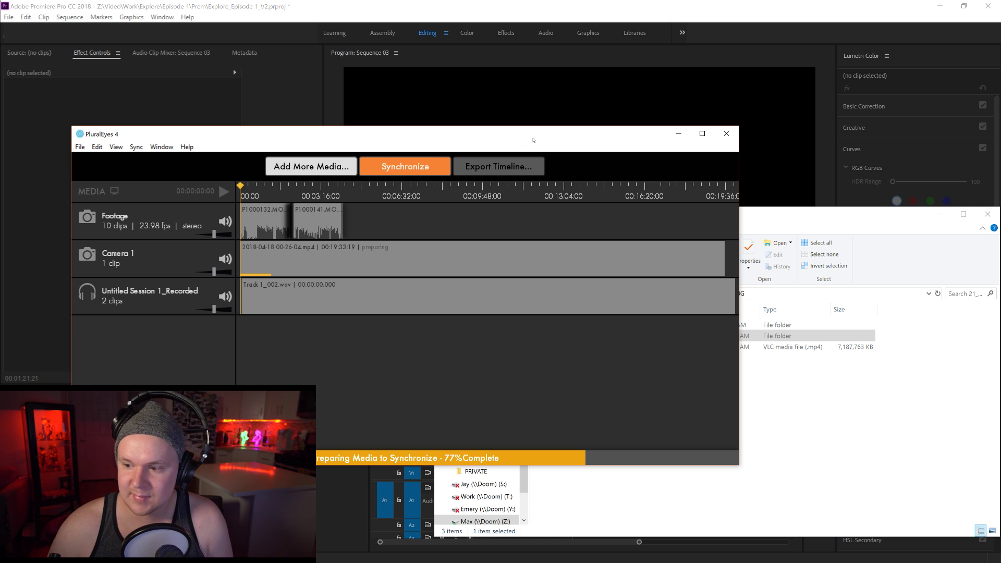
drag(844, 217, 752, 196)
click(894, 193)
drag(413, 134, 517, 135)
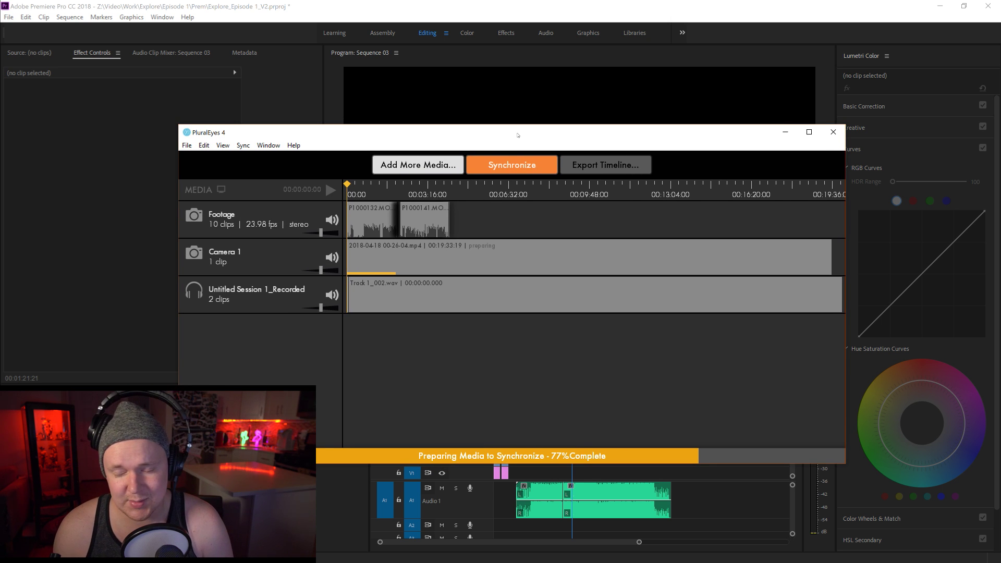
drag(494, 137, 501, 148)
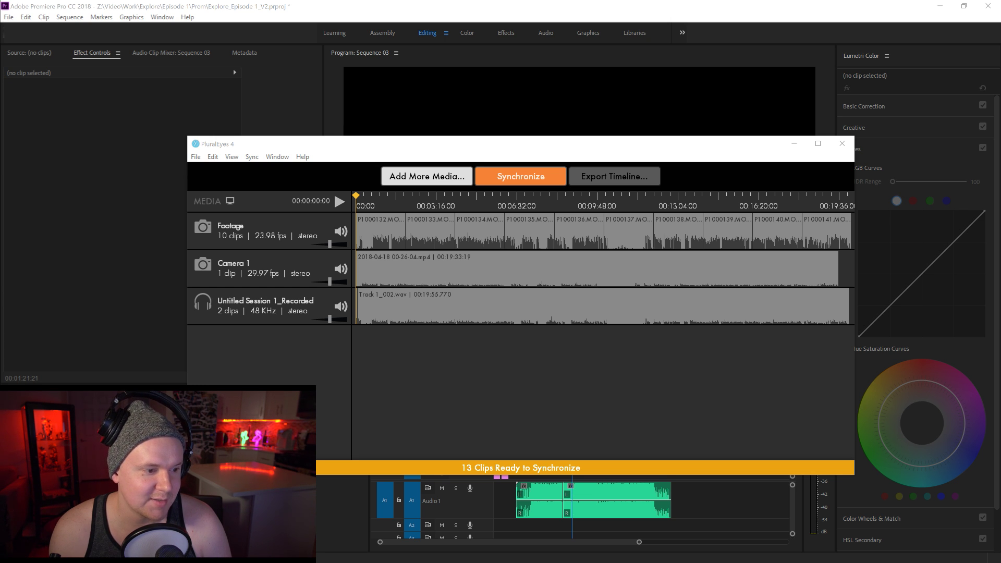
Bring the VLC player with the white-background video into view, stop playback, and enlarge and reposition its window.
drag(0, 196, 298, 89)
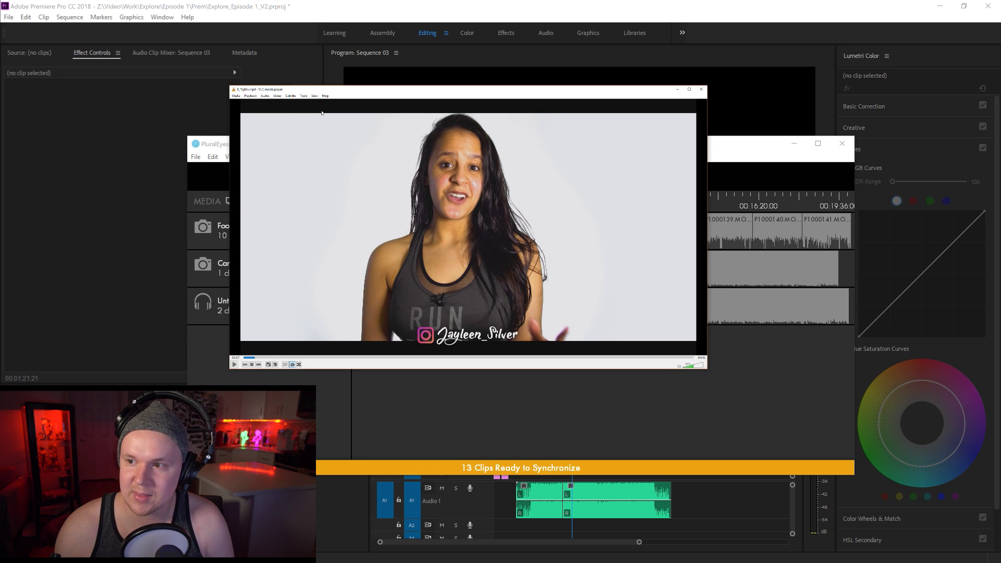
click(252, 364)
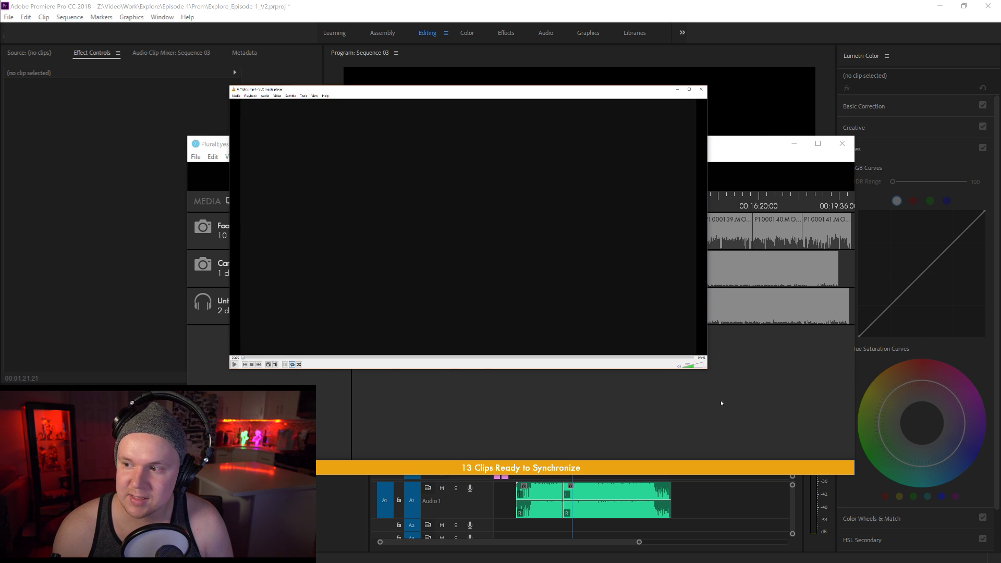
drag(708, 371, 943, 523)
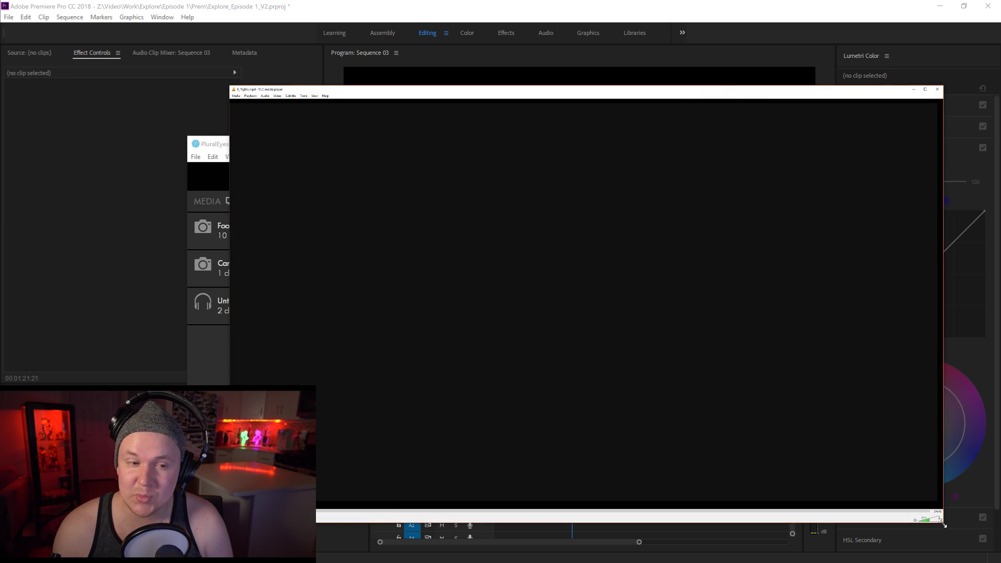
drag(471, 93, 317, 92)
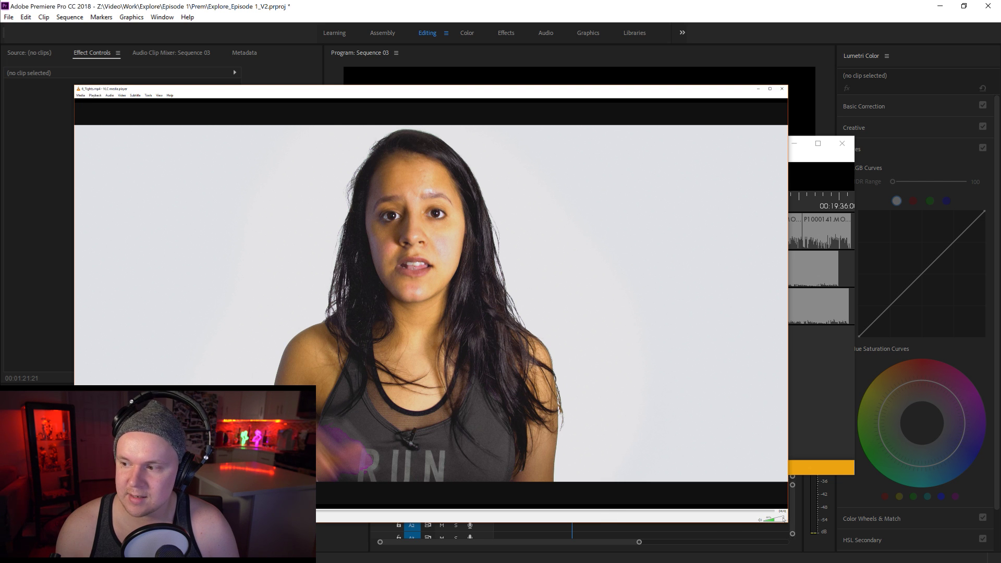
Mute the white-background video and skip through it to review the shots of the presenter and the tights.
drag(777, 520, 763, 522)
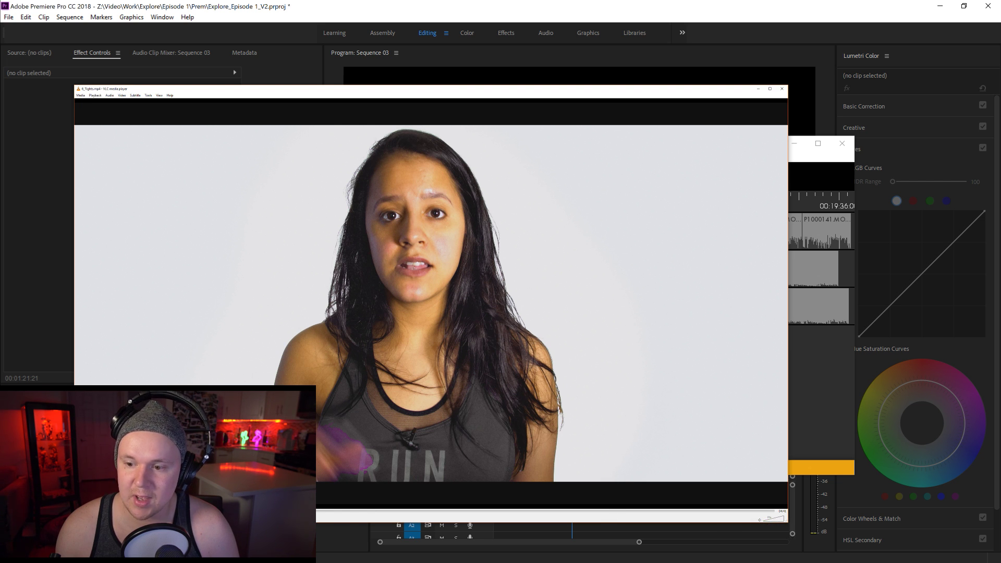
click(348, 511)
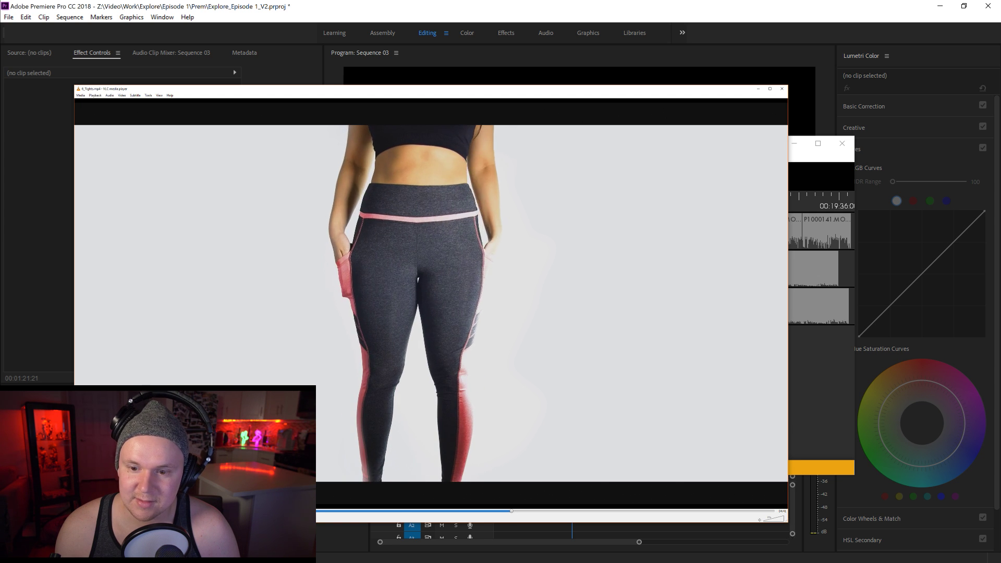
click(578, 511)
click(250, 511)
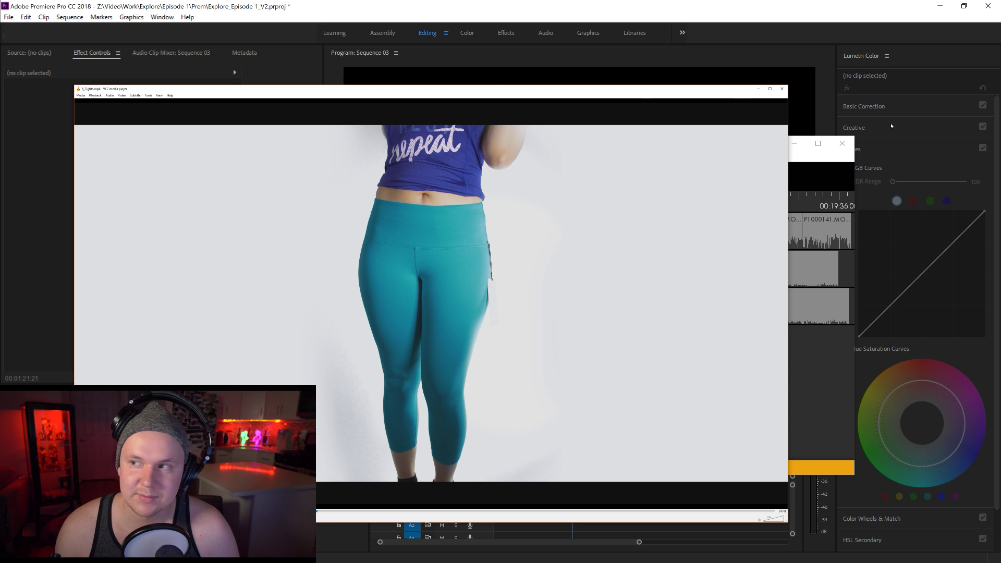
Switch back to PluralEyes and synchronize the loaded camera and audio clips.
key(alt+Tab)
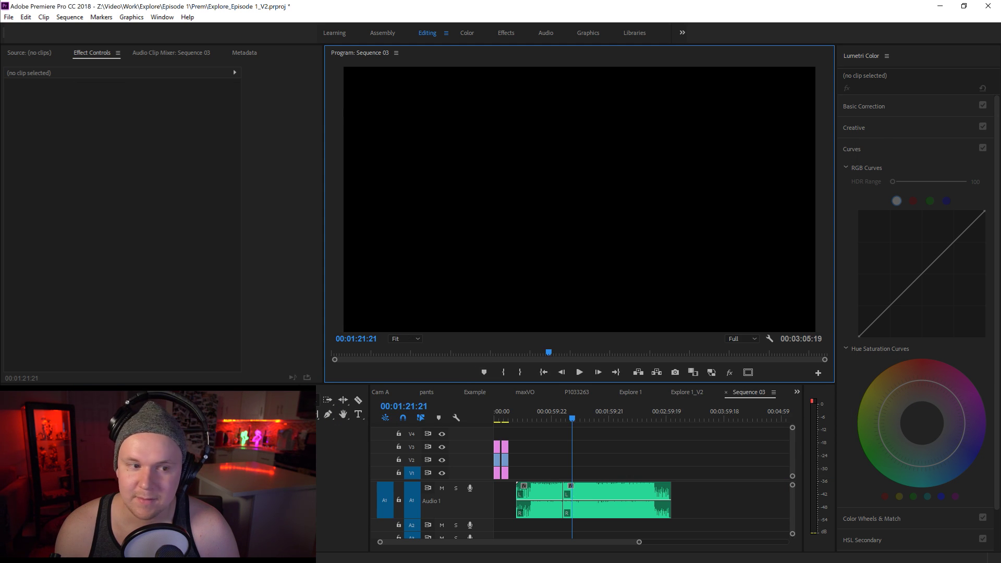
key(alt+Tab)
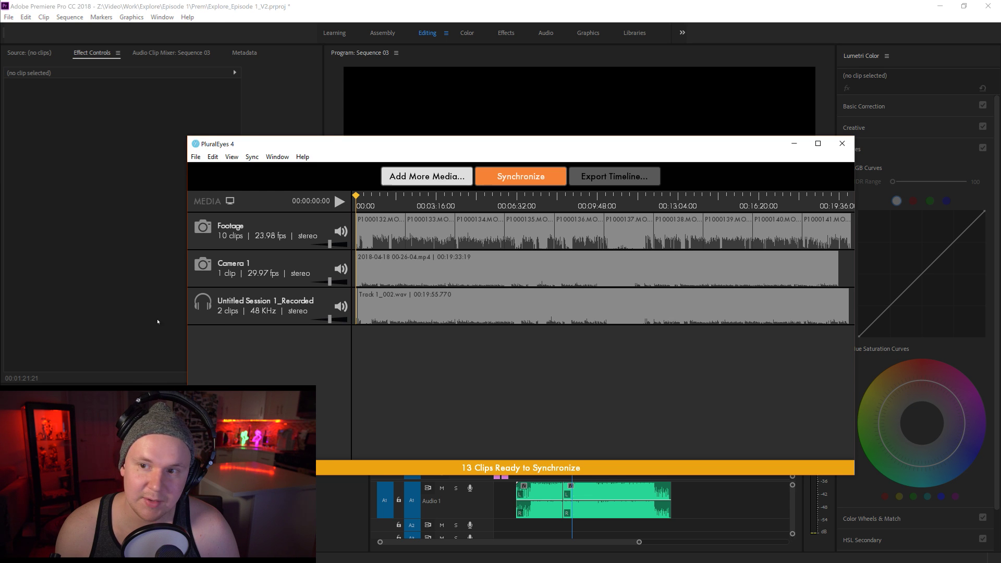
click(516, 180)
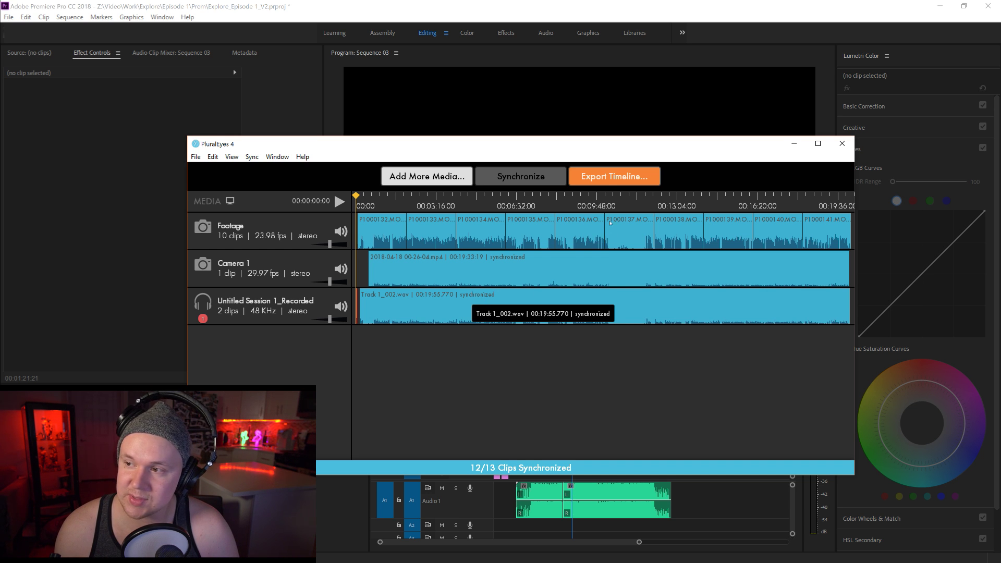
Export the synchronized timeline in Premiere Pro format as xml.xml into the 21_White BG folder.
click(608, 178)
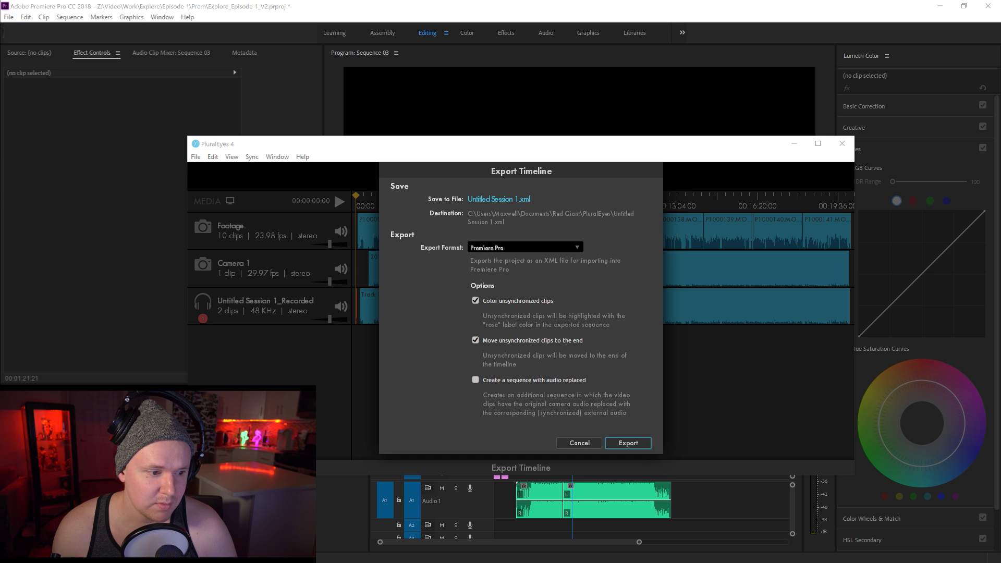
key(Return)
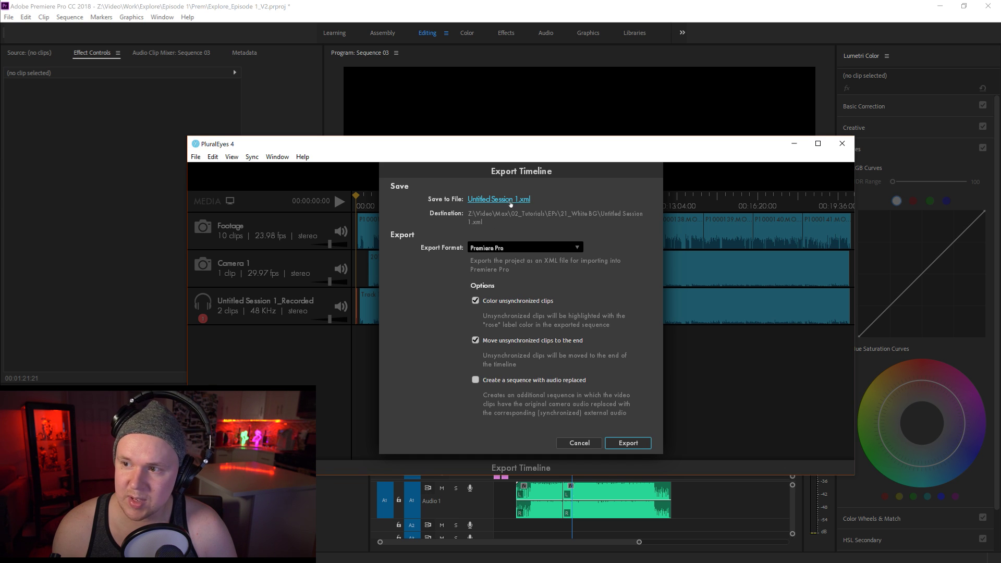
click(144, 341)
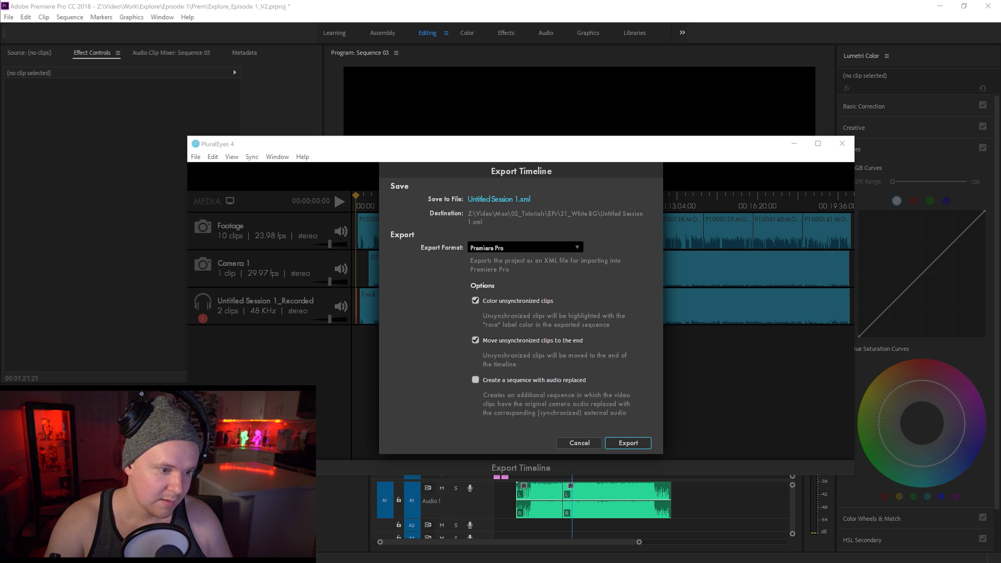
key(Return)
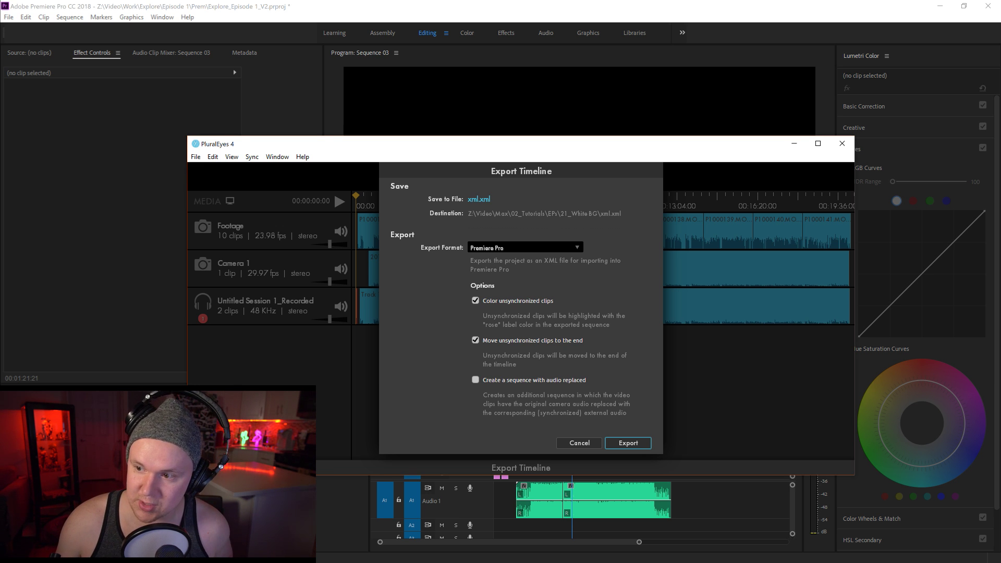
click(628, 443)
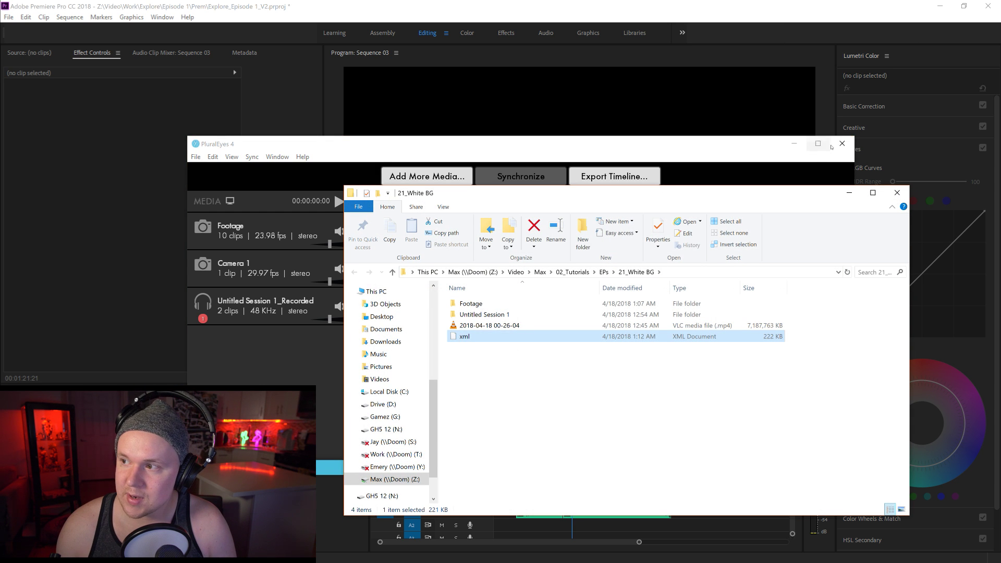
Close PluralEyes without saving the project and return to Premiere Pro.
click(842, 144)
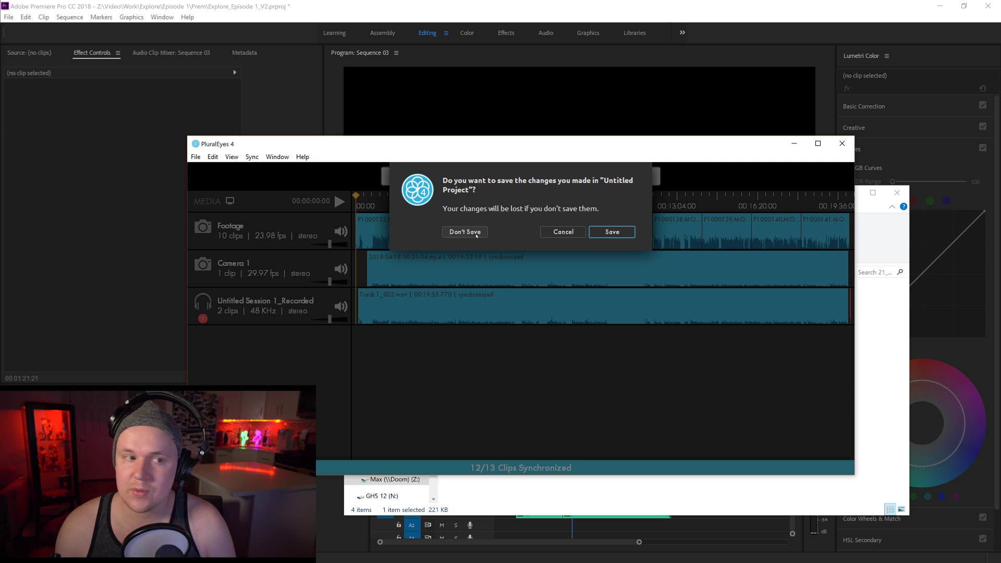
click(464, 232)
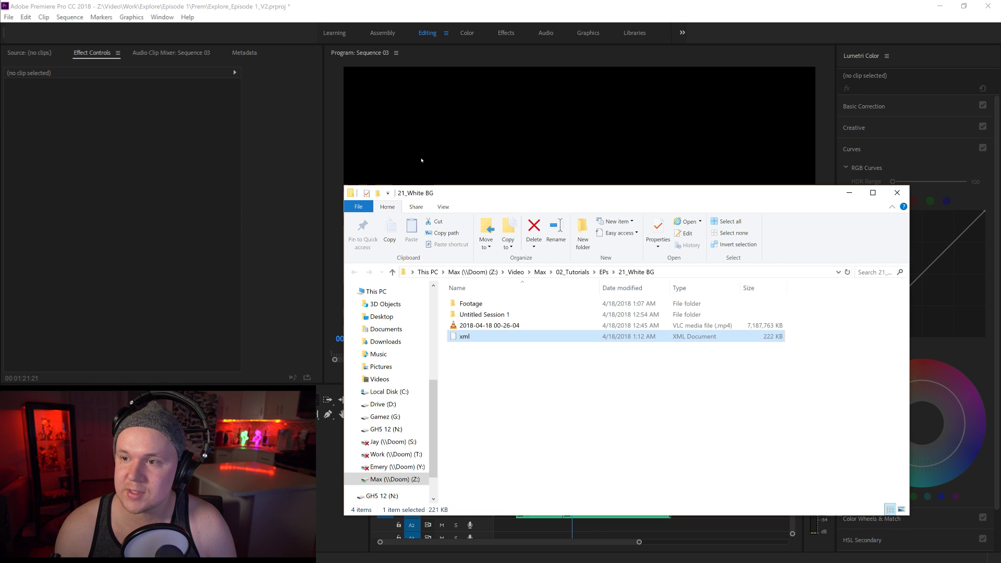
click(207, 303)
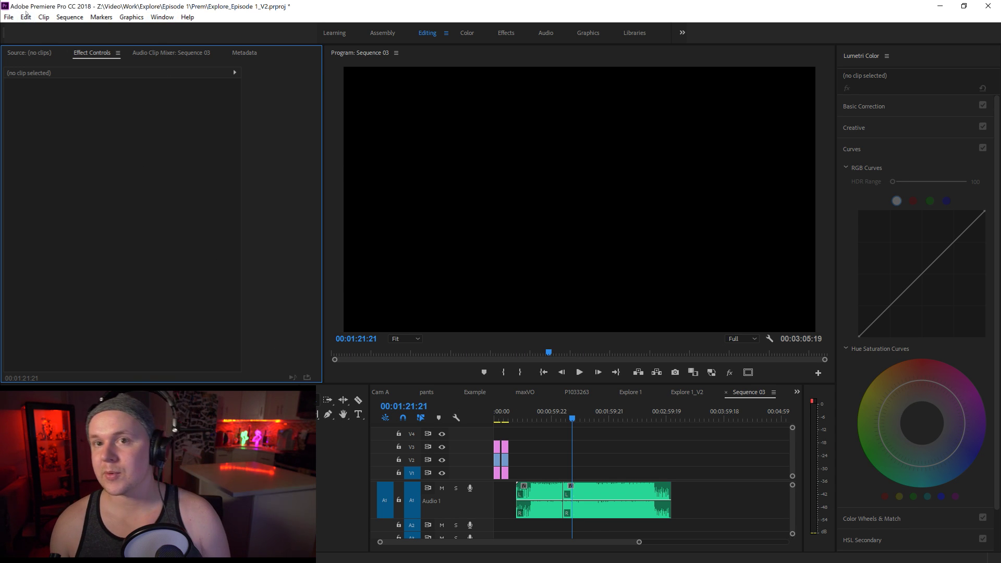
Start a new project and set its location to the 21_White BG folder.
click(8, 17)
mouse_move(32, 30)
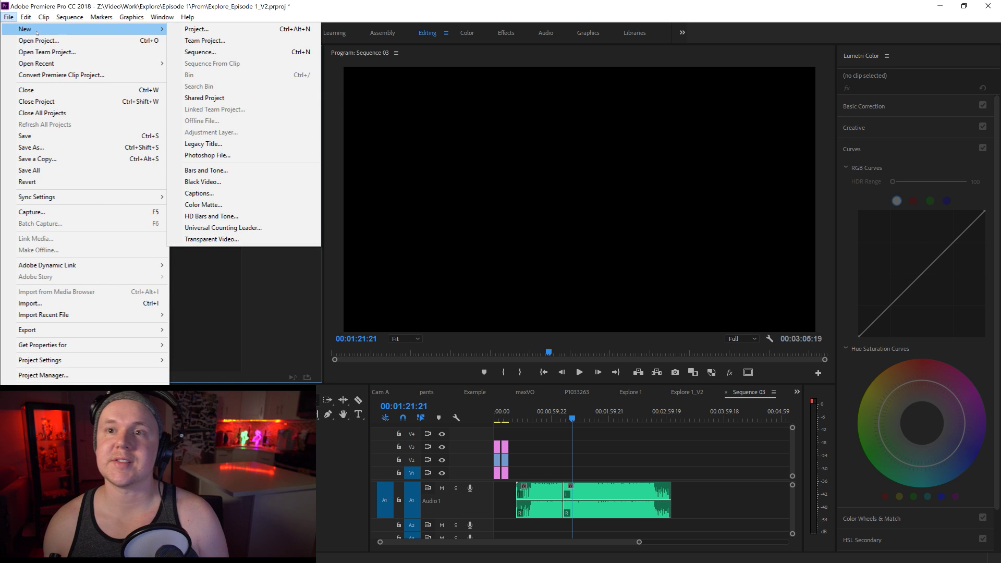
click(190, 29)
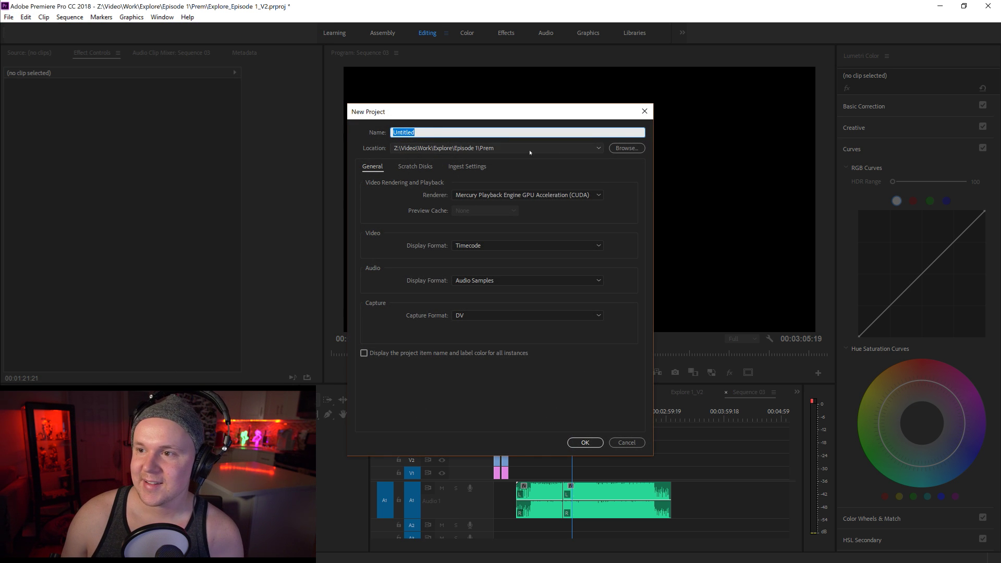
click(626, 148)
drag(475, 102, 0, 123)
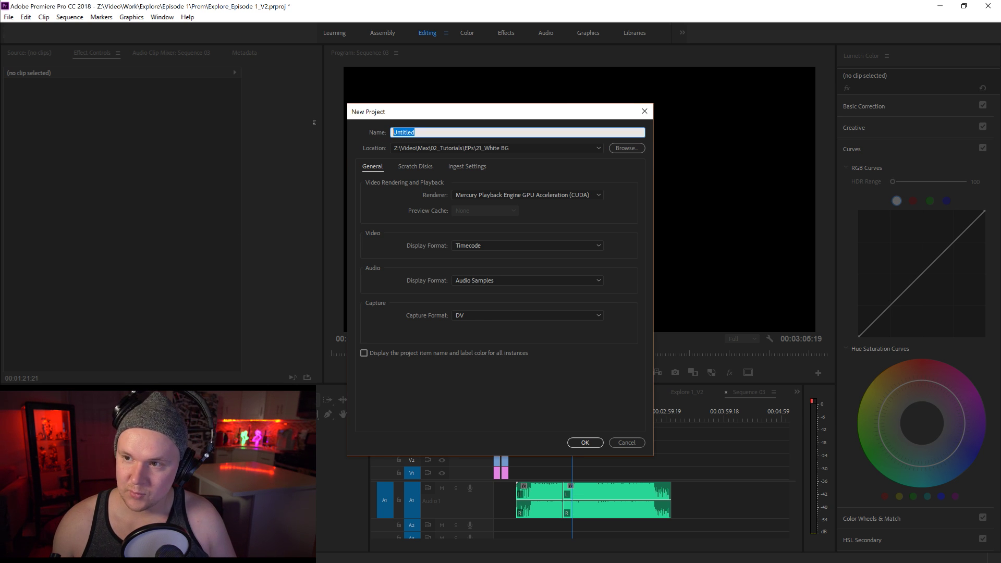
Name the new project White BG and create it in the 21_White BG folder.
text(Whit)
key(BackSpace)
text(ite BG)
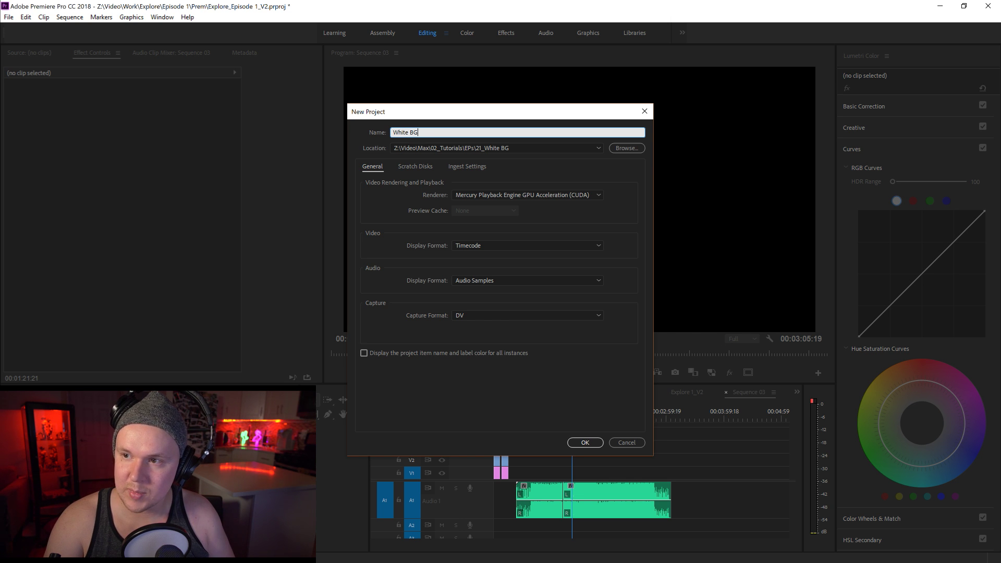
key(Return)
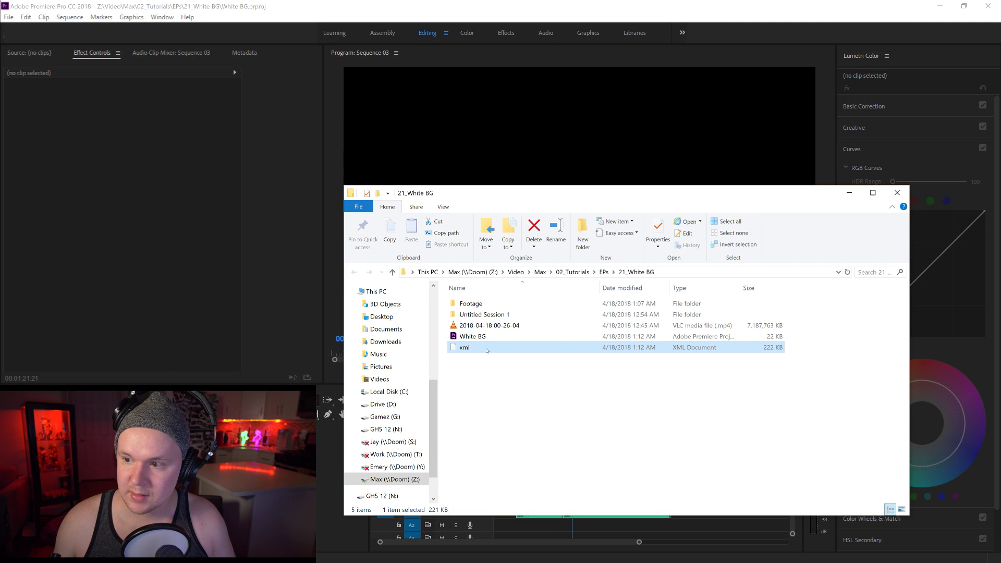
Import the xml file from the 21_White BG folder into the project and open Synced Sequence with its full length visible.
drag(487, 350, 219, 474)
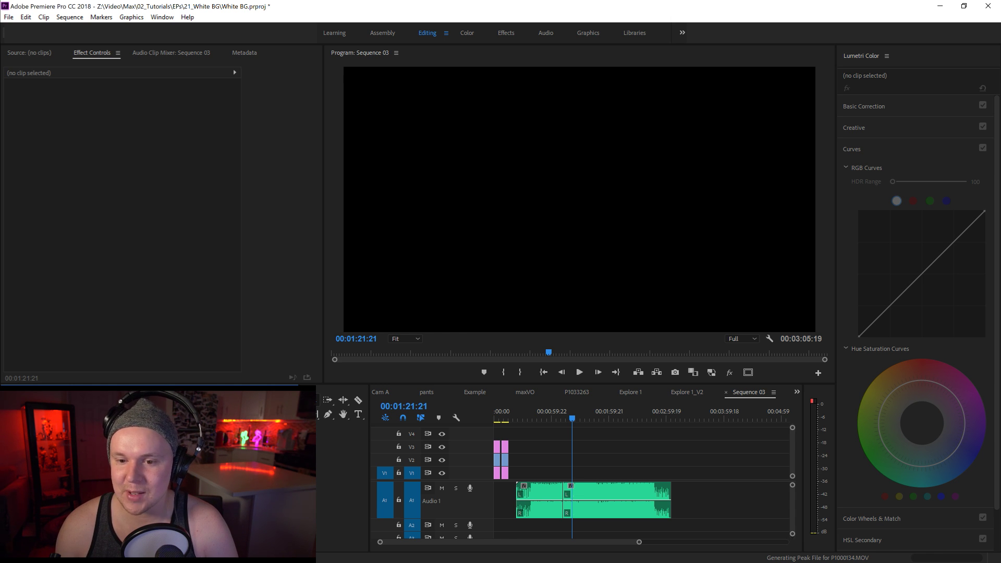
double_click(157, 469)
drag(508, 542, 755, 542)
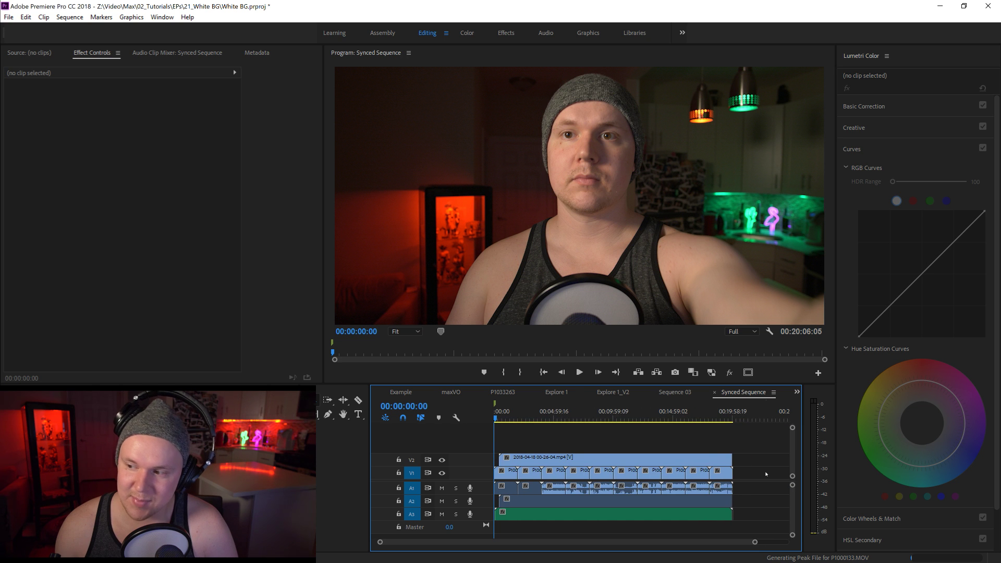
Nest all the camera clips on V1 together with their A1 audio as a sequence named Cam A.
drag(749, 476, 516, 490)
right_click(529, 475)
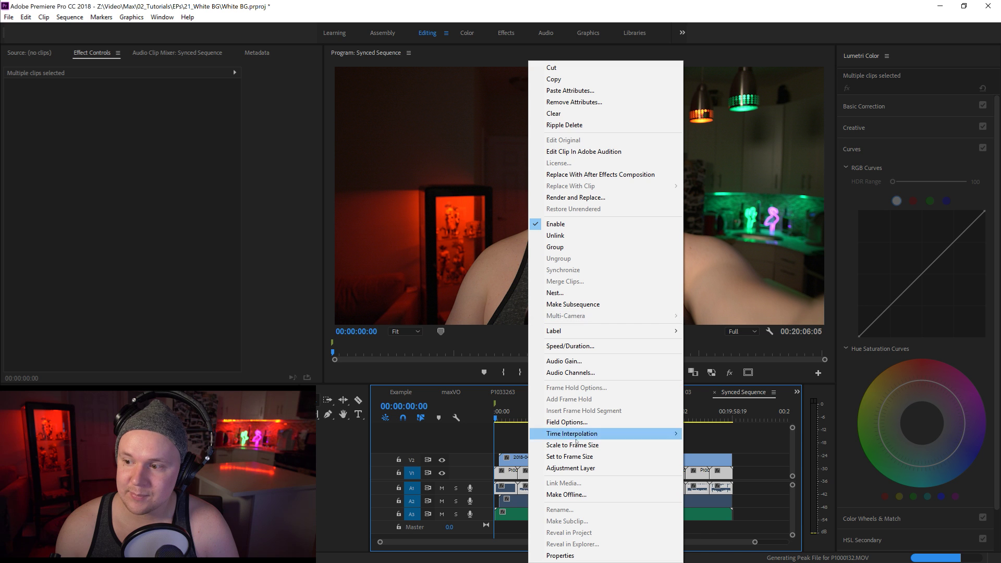
click(568, 293)
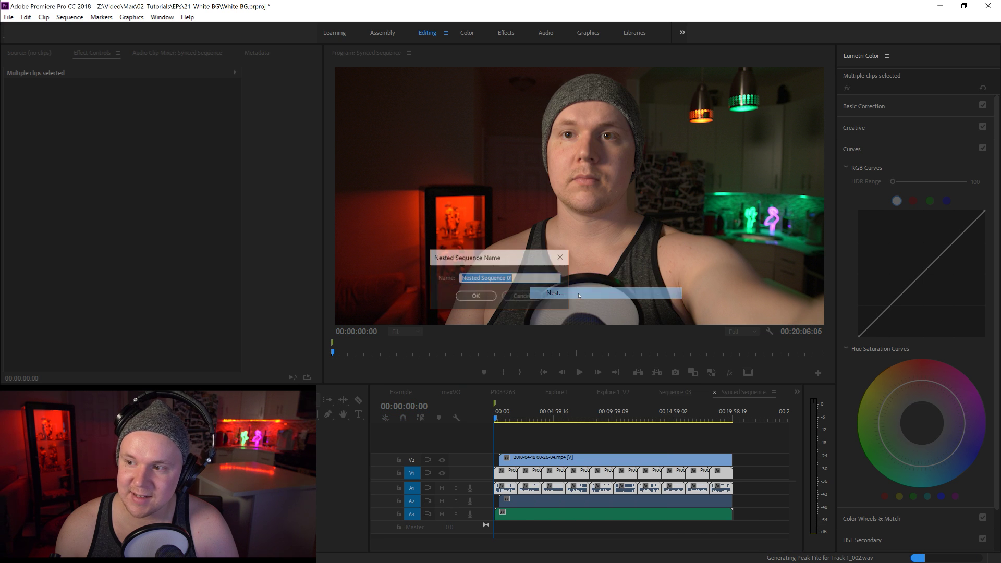
text(Cam)
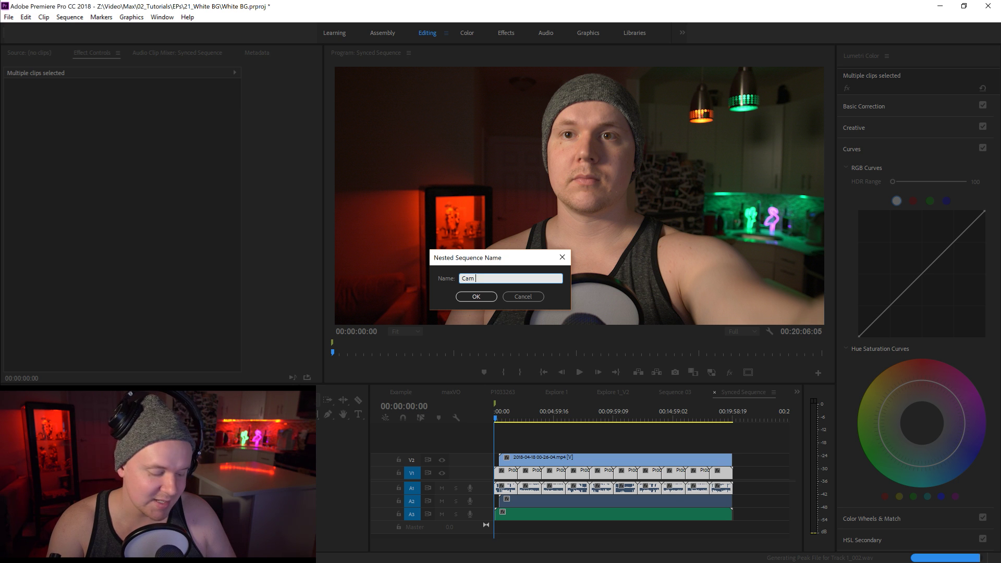
text( A)
key(Return)
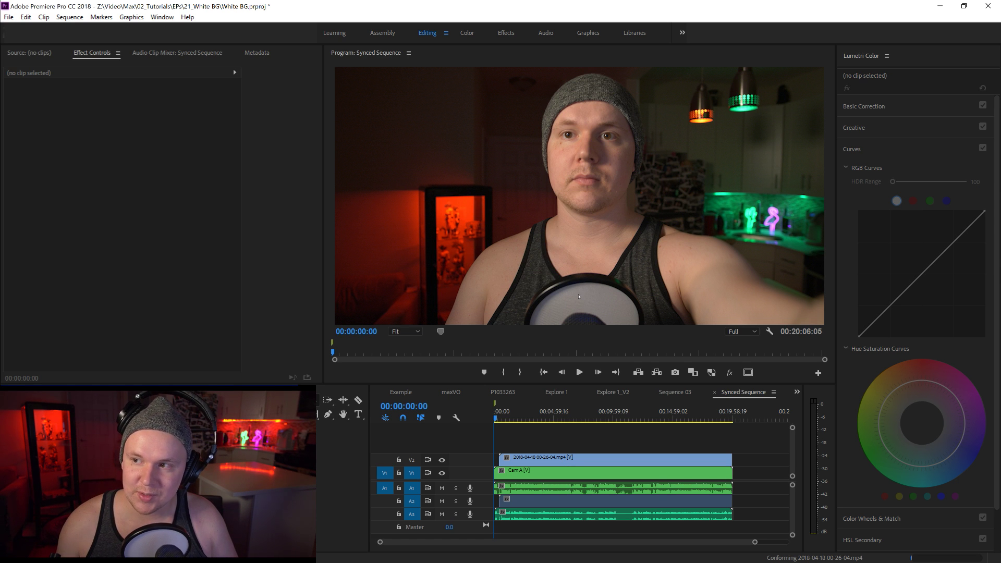
Move the Cam A nest up to track V3, above the screen recording clip, and return the playhead to the sequence start.
click(514, 419)
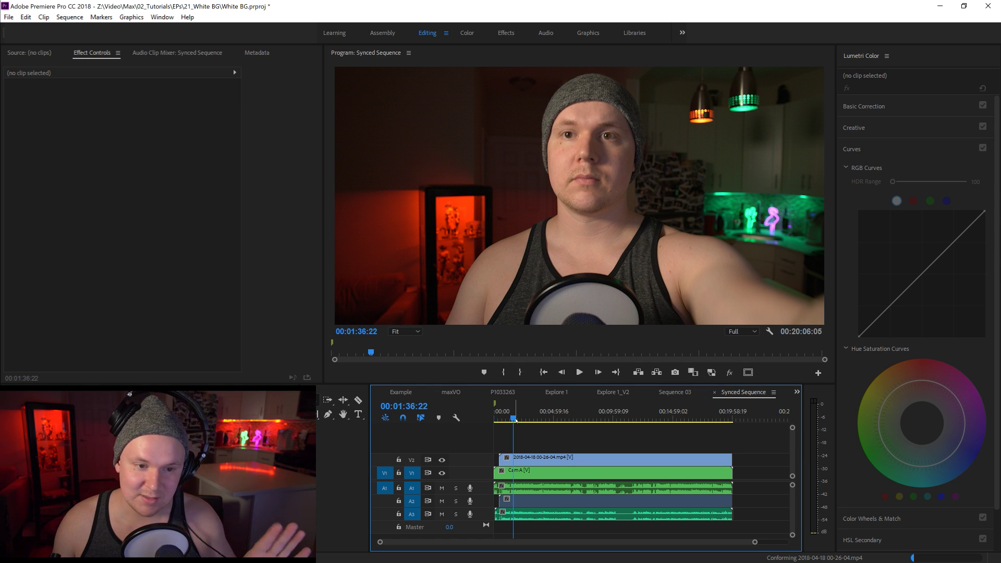
click(547, 458)
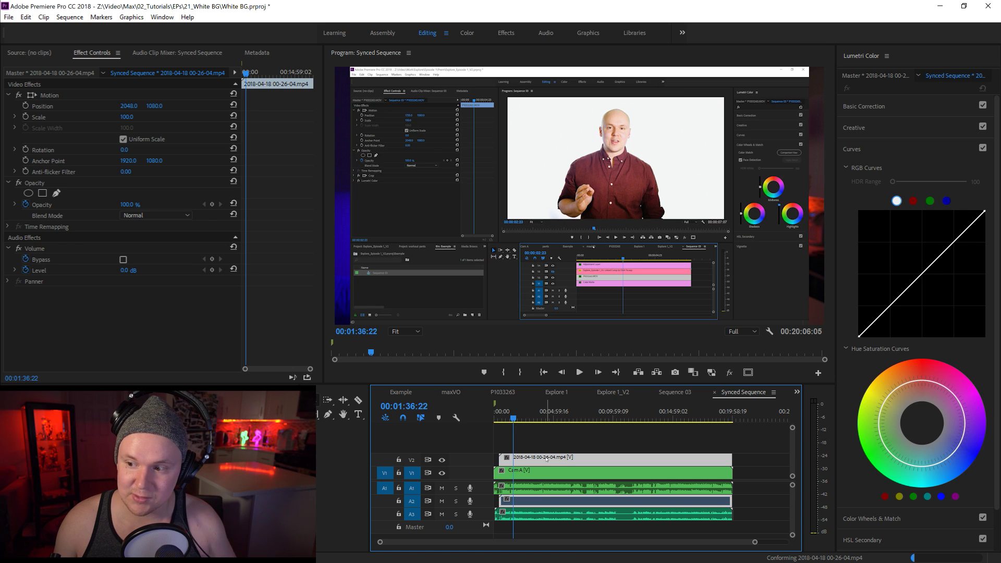
drag(540, 472, 486, 417)
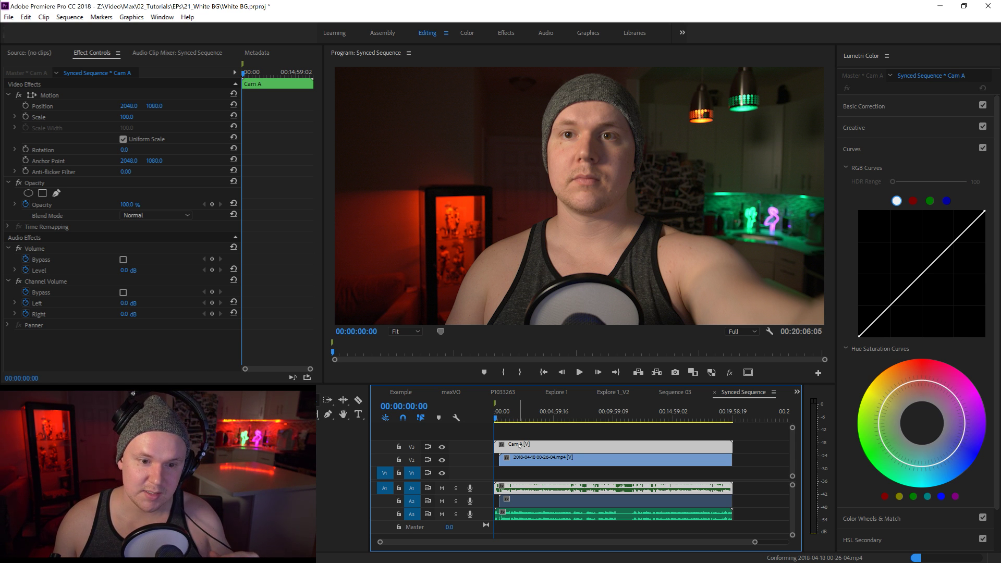
Set the horizontal frame size of Synced Sequence to 3840.
click(70, 17)
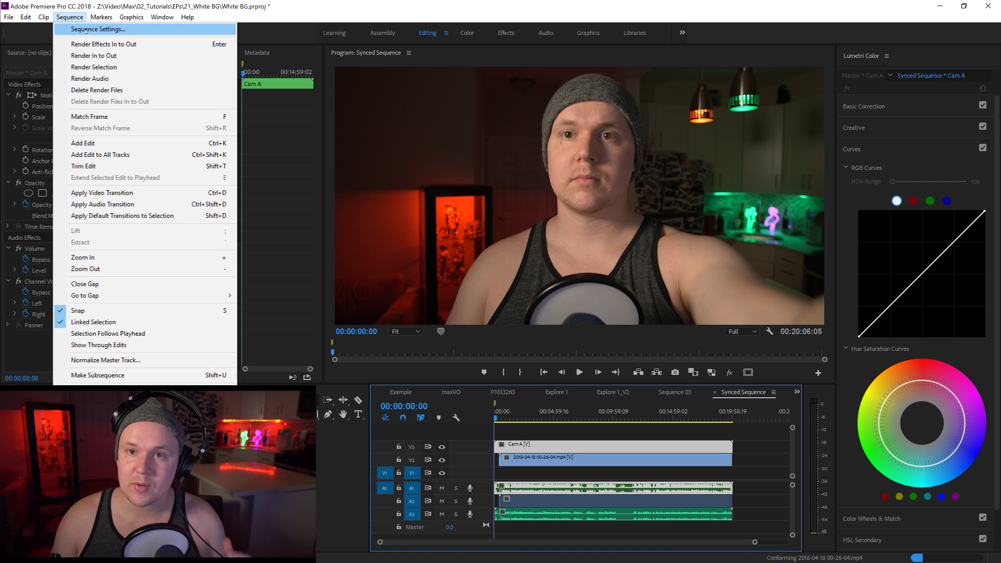
click(86, 30)
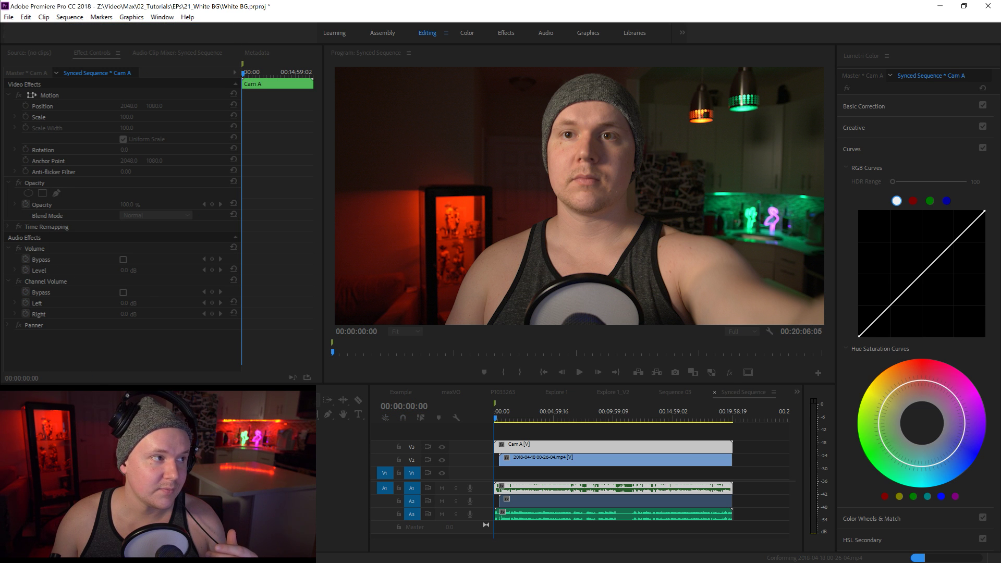
click(506, 189)
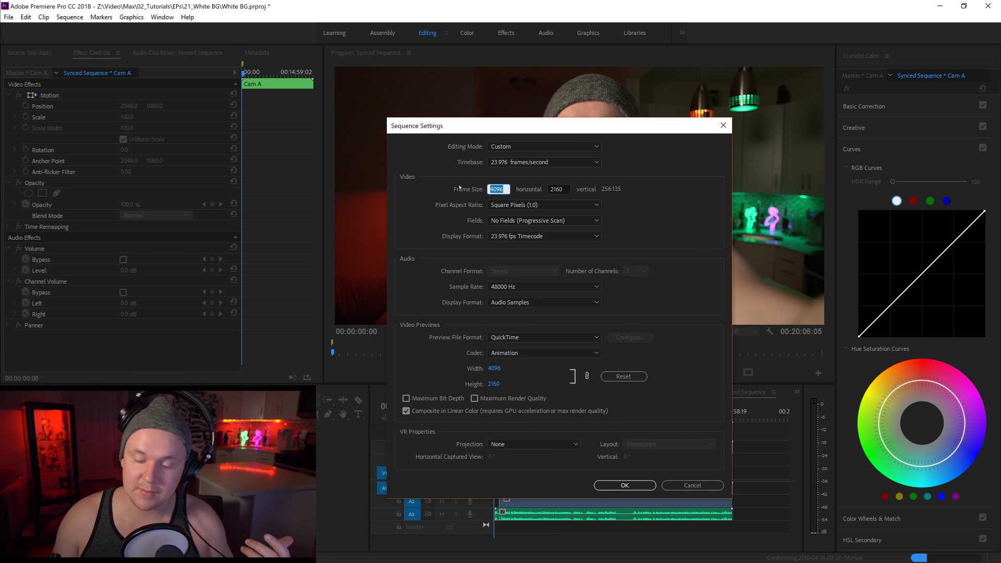
text(38)
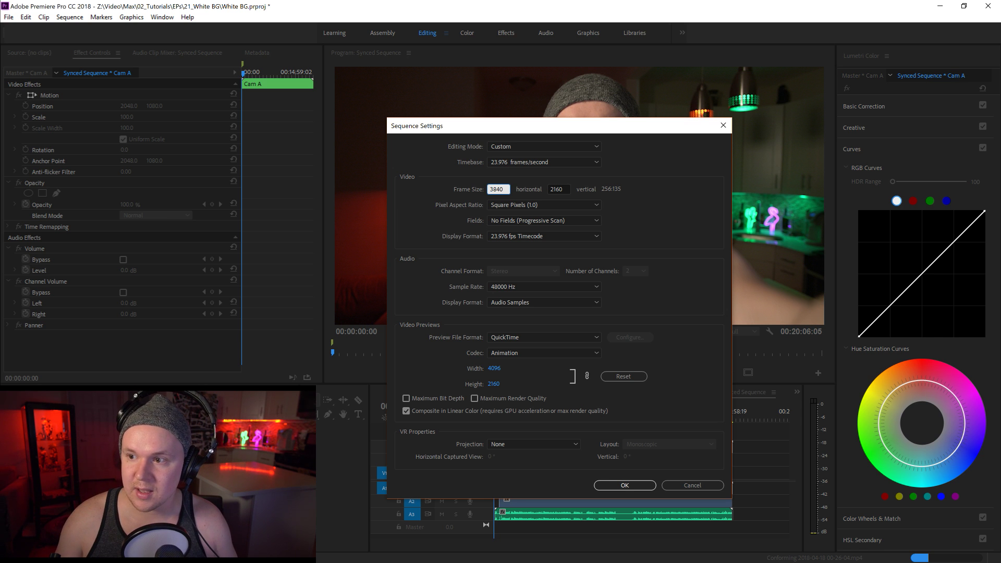
text(40)
Set the sequence timebase to 60.00 frames/second and apply the sequence settings, accepting deletion of all previews.
click(505, 236)
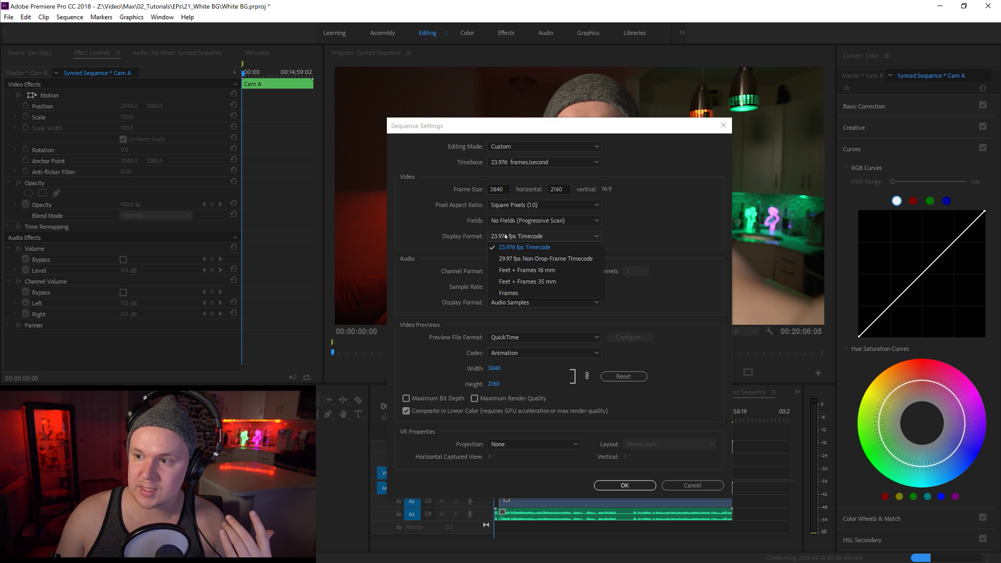
click(607, 242)
click(517, 162)
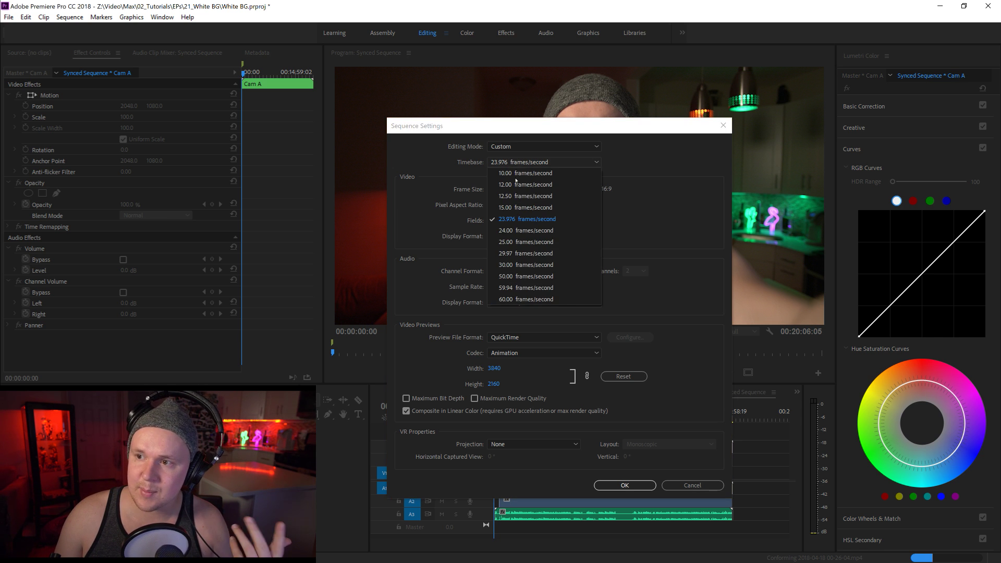
click(528, 299)
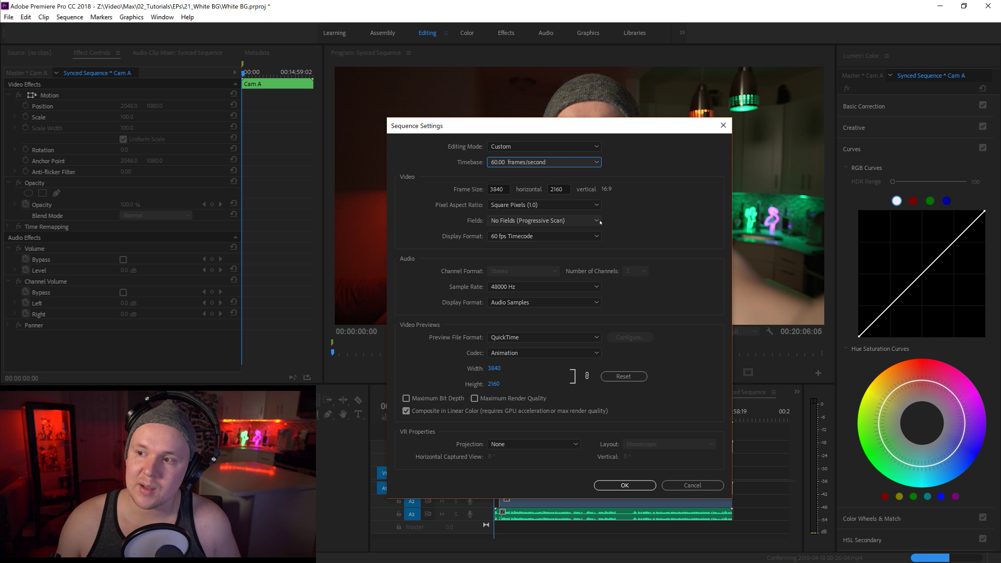
click(621, 484)
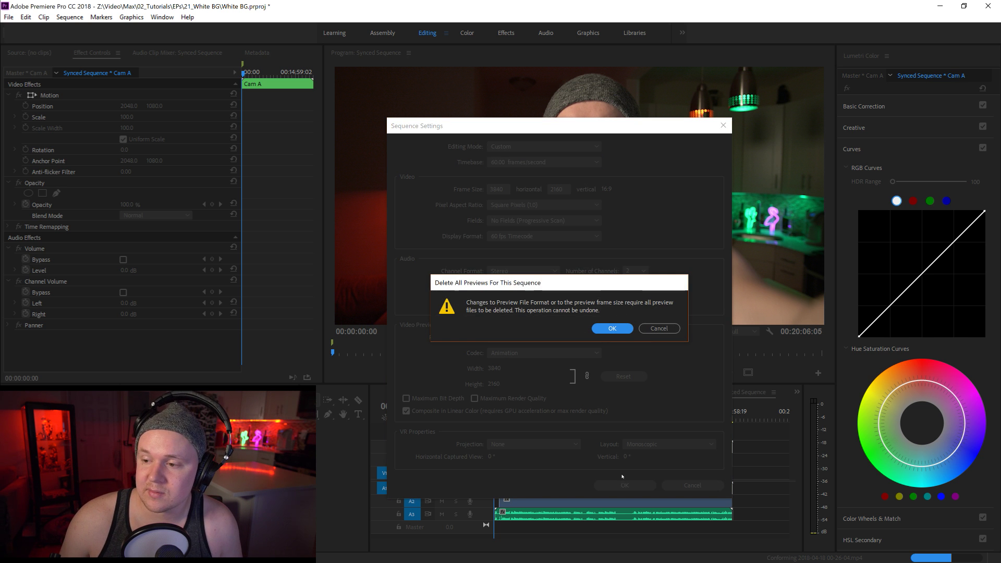
click(612, 329)
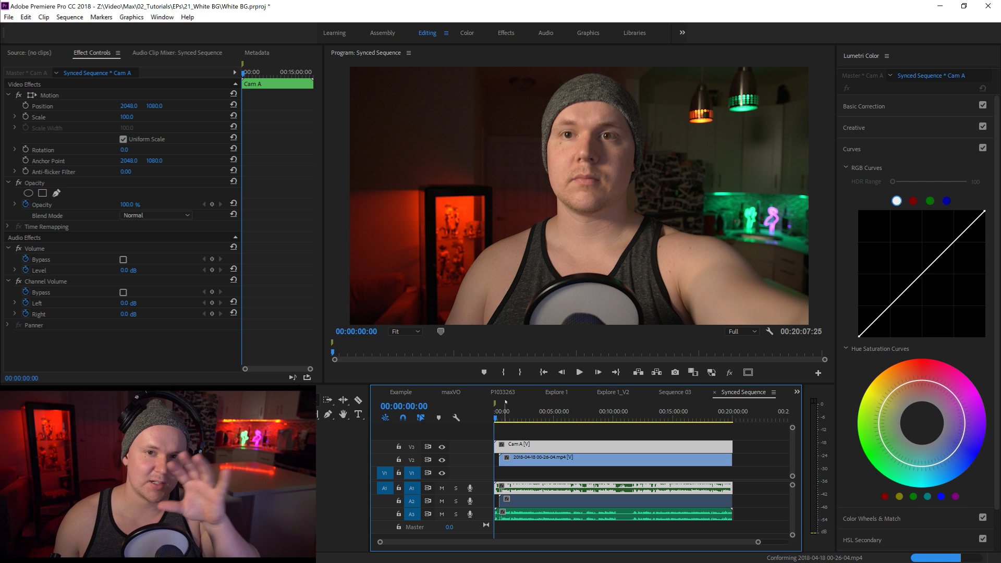
Play back the first few seconds of Synced Sequence to review the Cam A footage.
drag(496, 422, 495, 423)
key(space)
key(space)
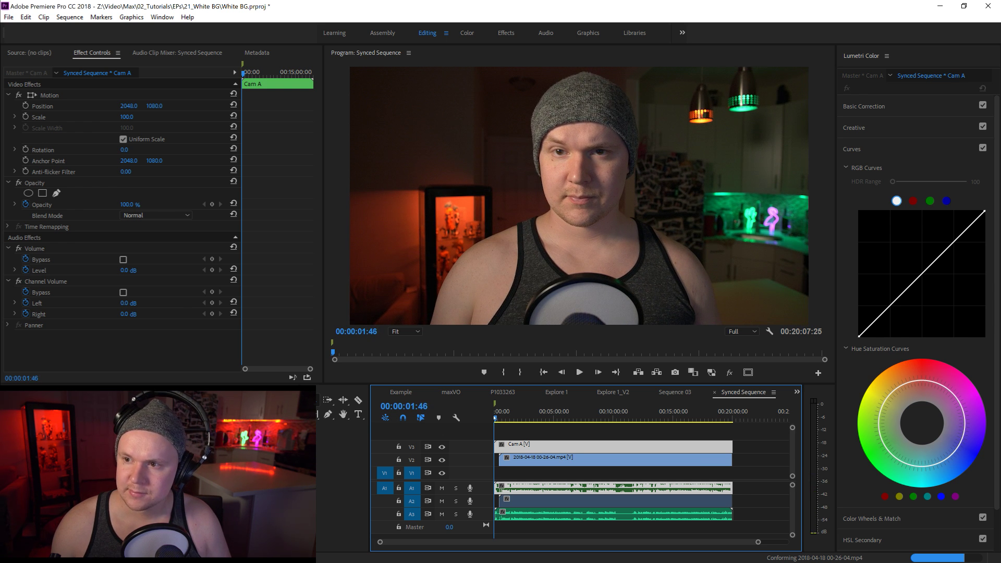
key(space)
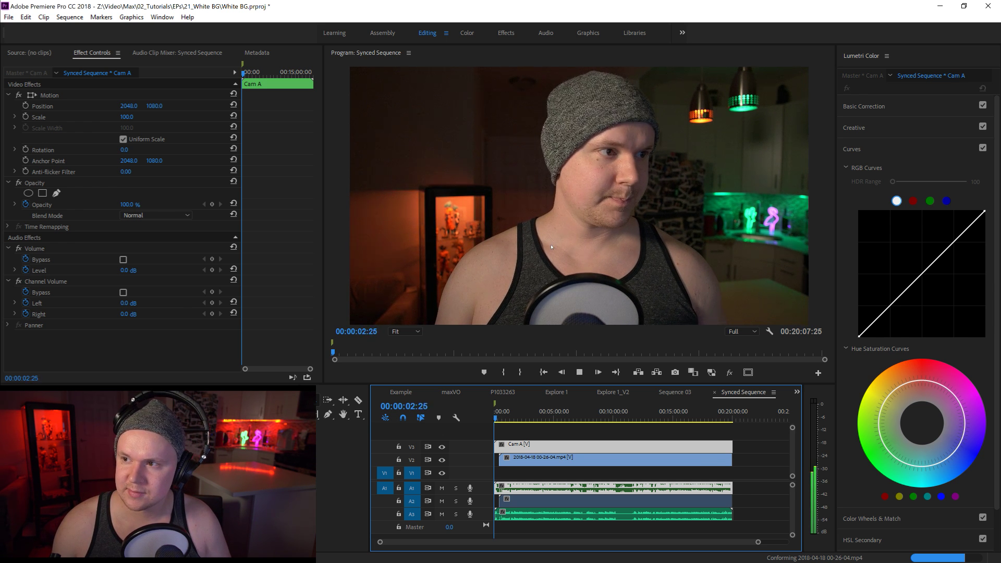
key(space)
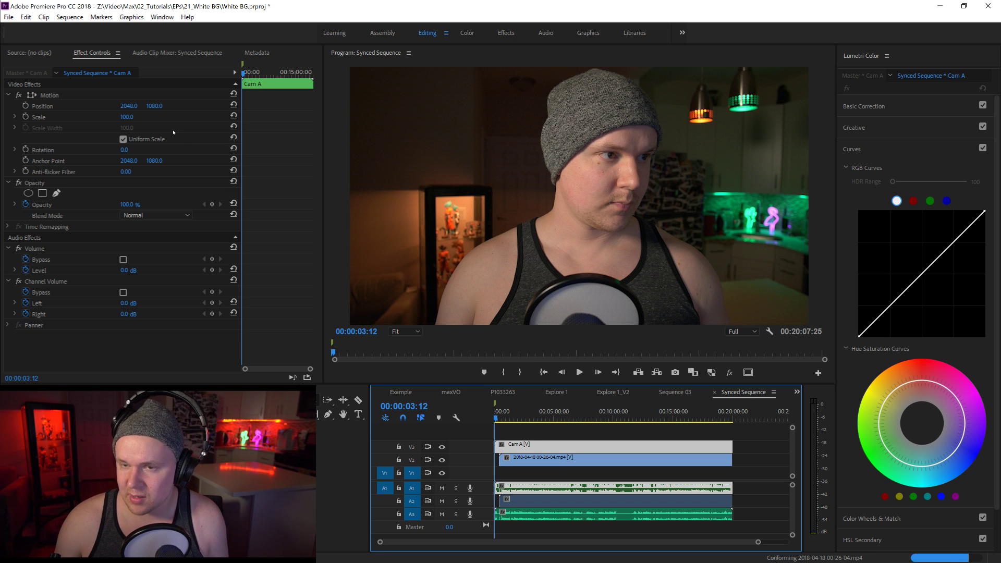
Try shifting the Cam A clip's horizontal position out of frame, and undo each position change.
drag(127, 106, 234, 106)
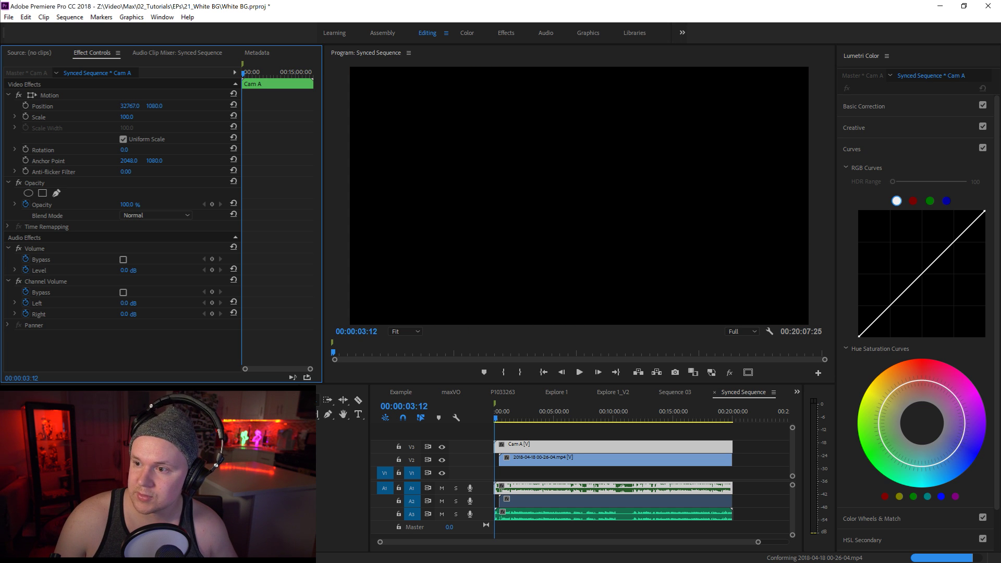
key(ctrl+z)
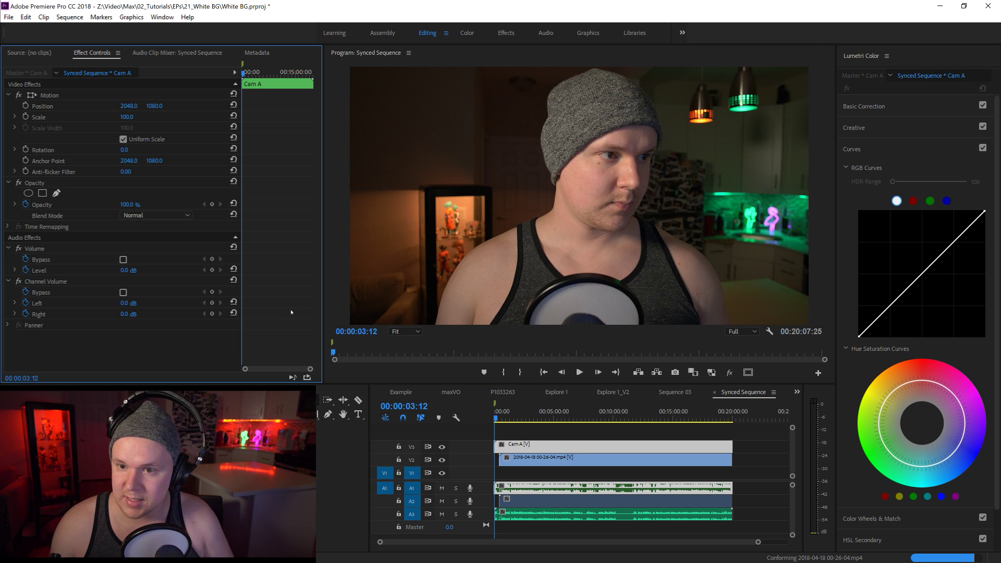
click(593, 215)
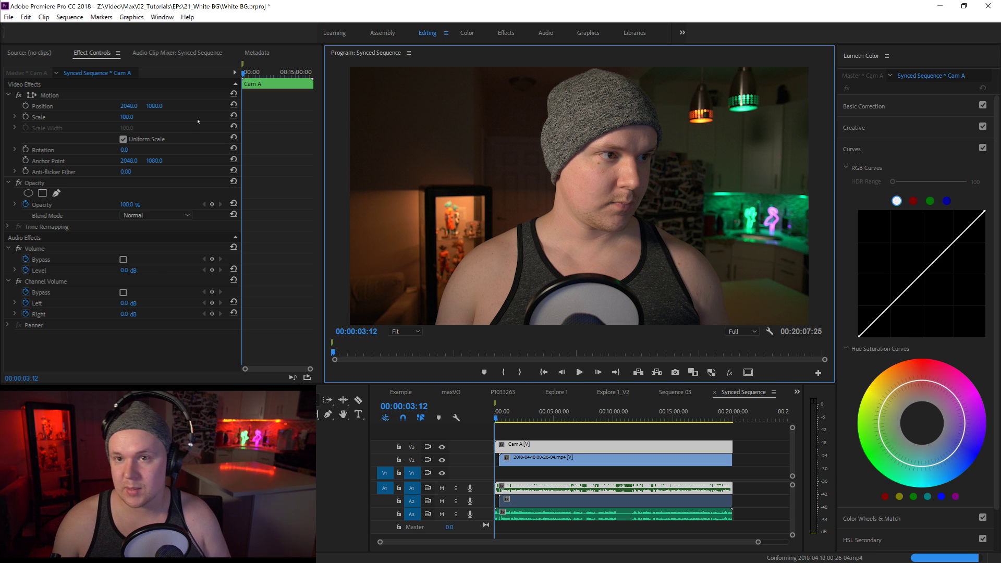
drag(127, 105, 313, 106)
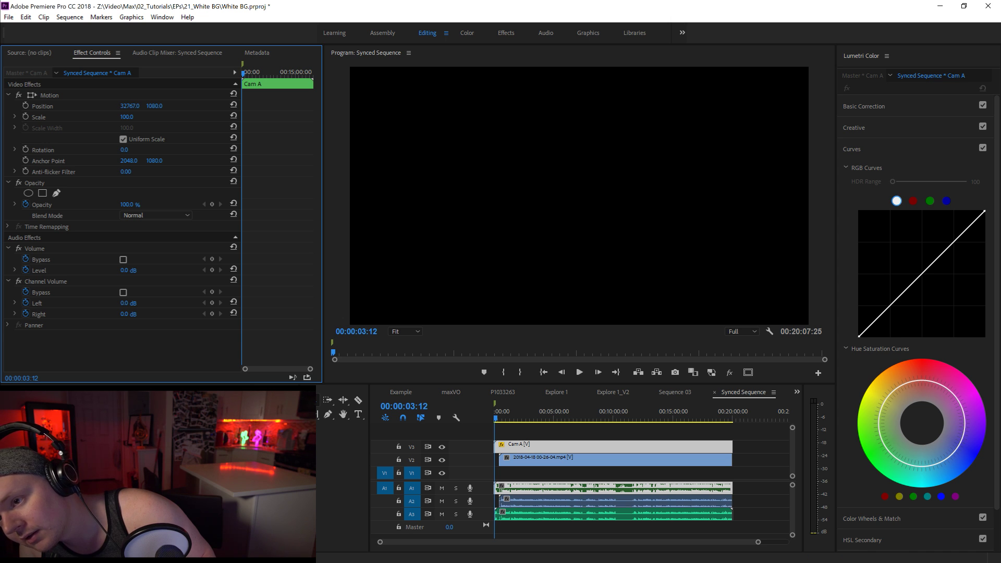
key(ctrl+z)
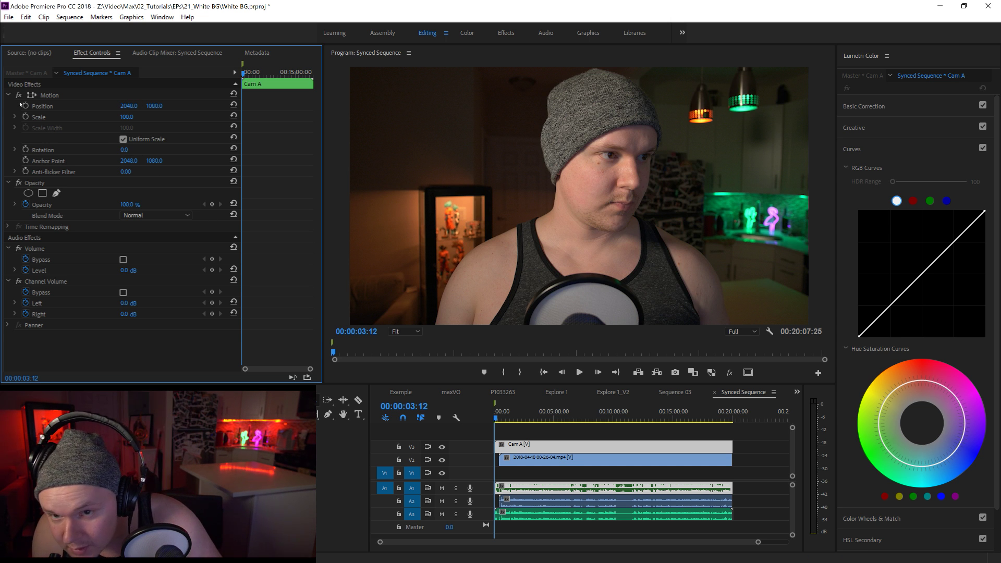
drag(129, 106, 157, 106)
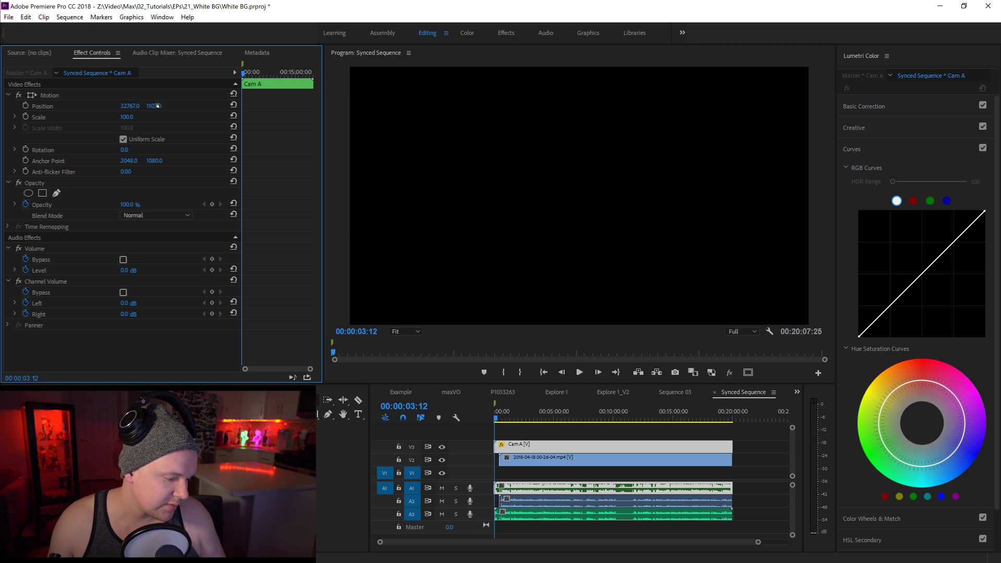
key(ctrl+z)
key(ctrl+z)
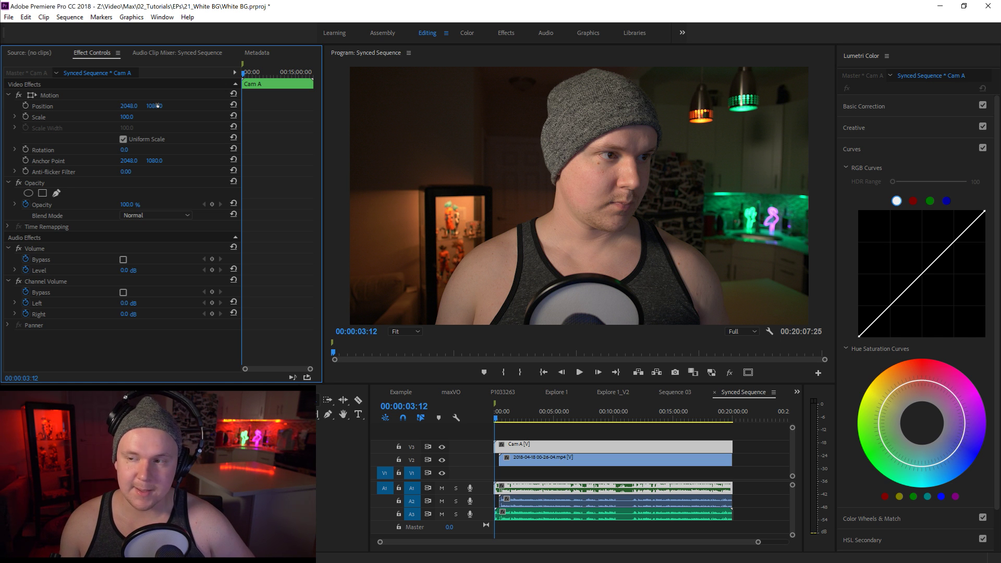
Move the playhead to 00:00:29:24, near the start of the screen recording clip, and select that clip's audio on A2.
drag(758, 542, 552, 542)
drag(537, 423, 540, 420)
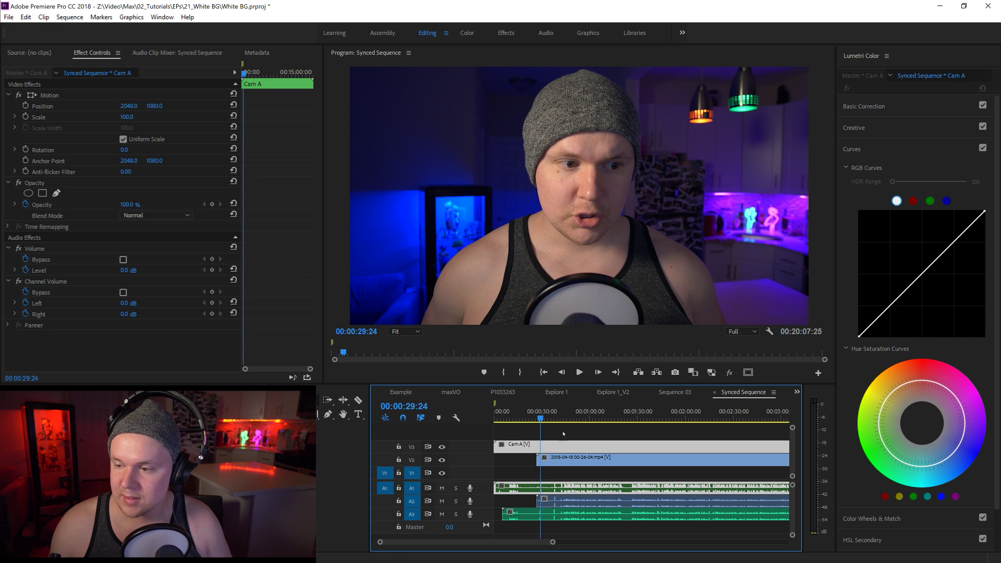
click(567, 502)
Nest all the separately recorded audio clips on track A3 as a sequence named Audio.
drag(556, 542, 789, 534)
drag(715, 512, 462, 525)
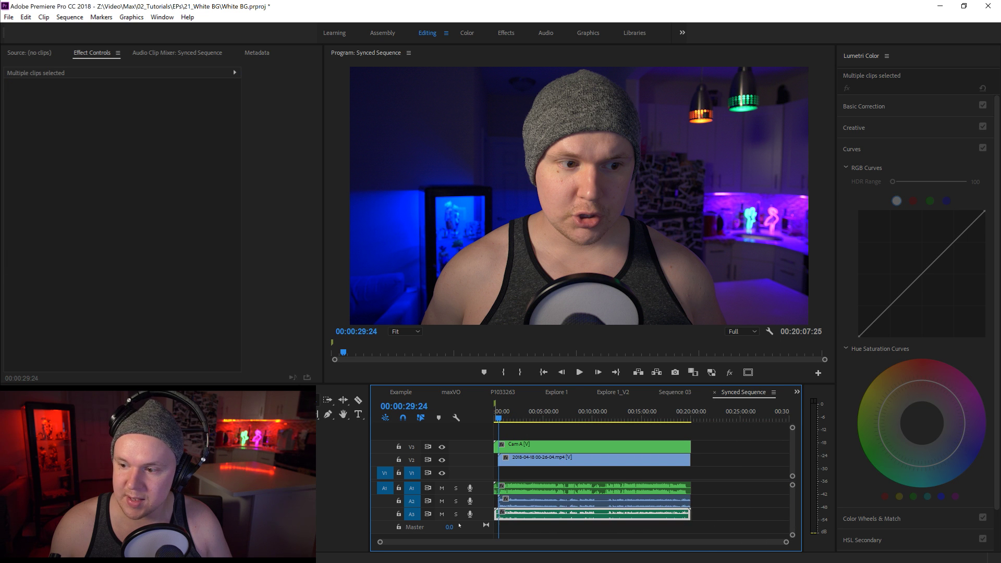
right_click(534, 518)
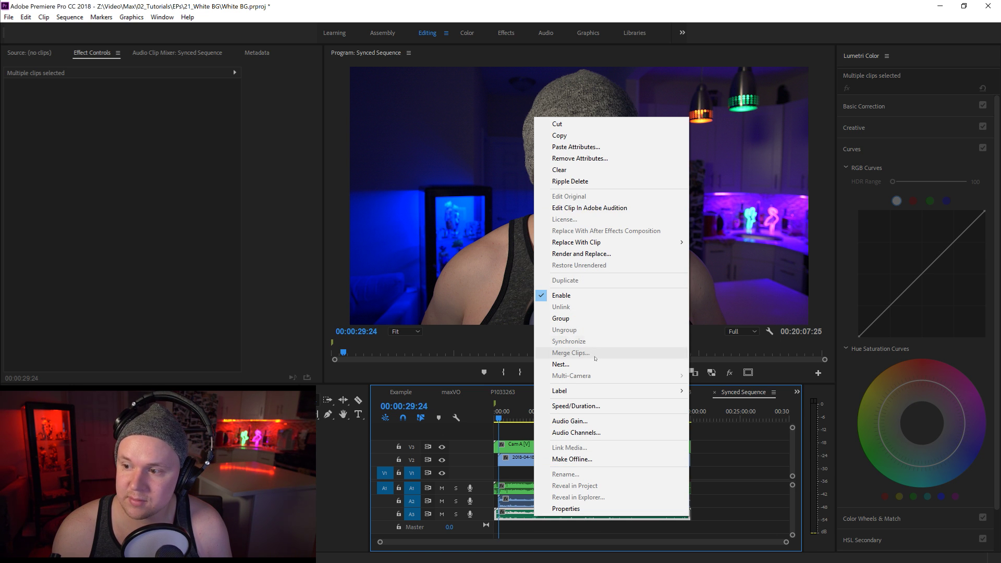
click(589, 365)
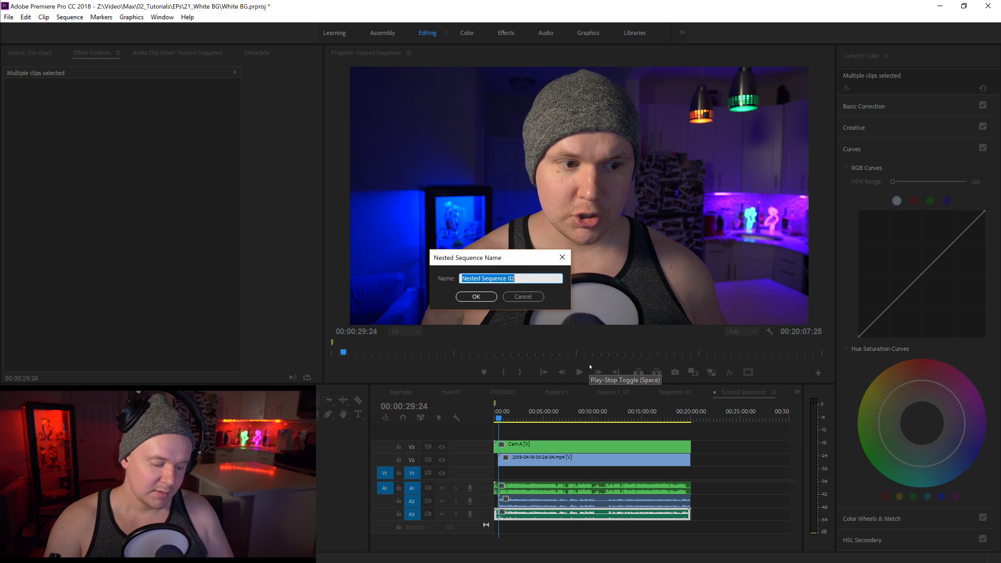
text(Audio)
key(Return)
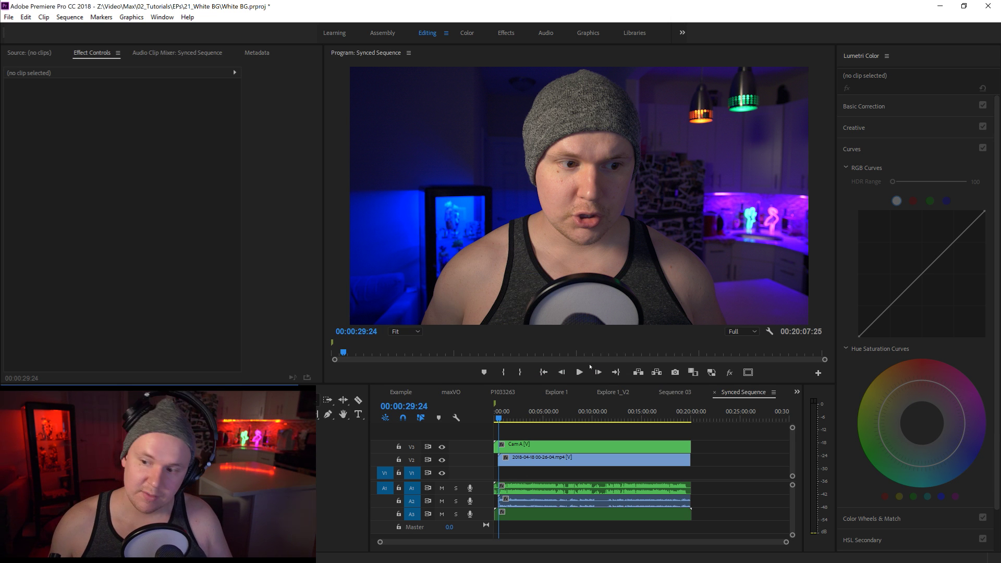
Play back about 16 seconds of Synced Sequence from 00:00:29:24 to check the synced footage and audio.
key(space)
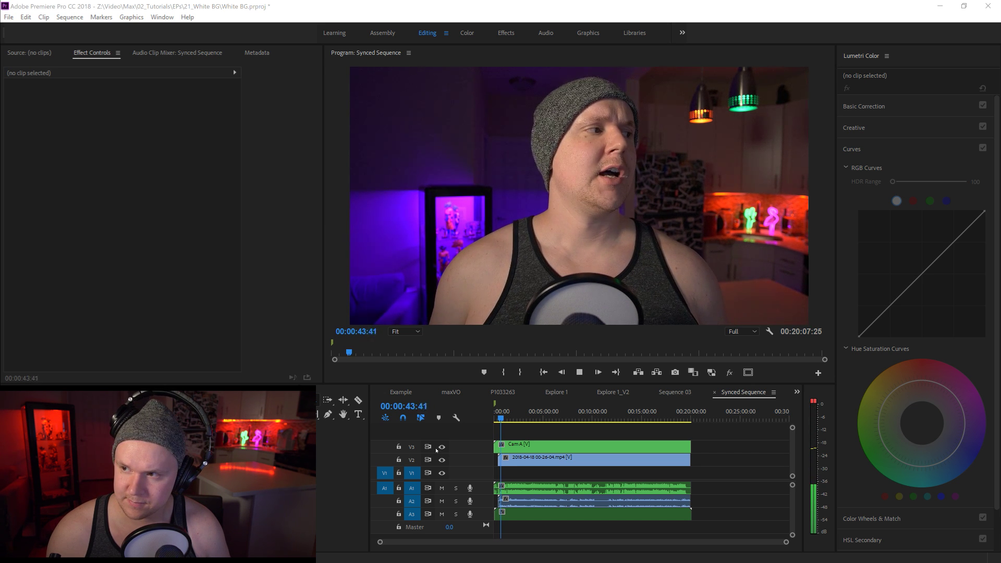
click(516, 423)
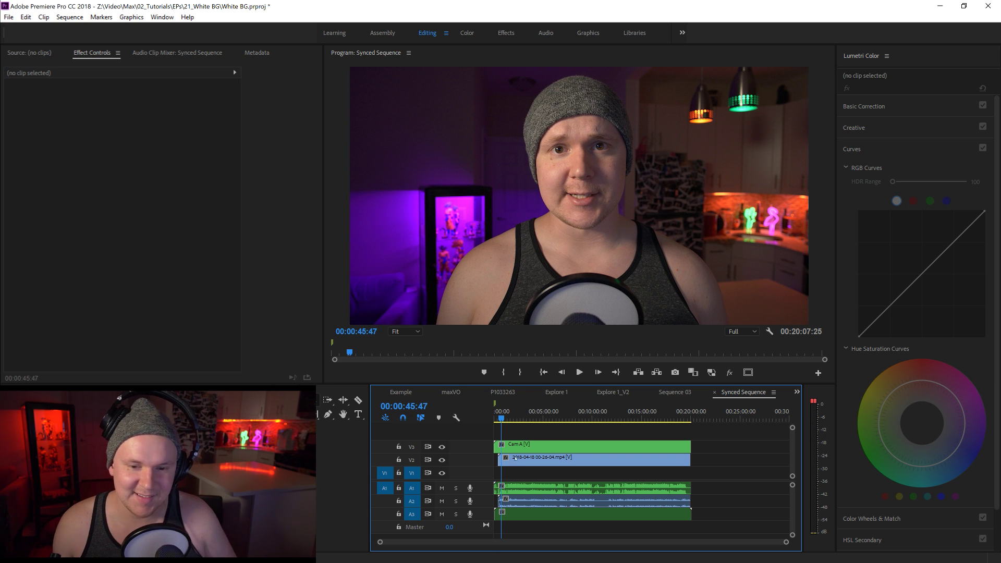
scroll(681, 546, up, 5)
scroll(681, 545, down, 5)
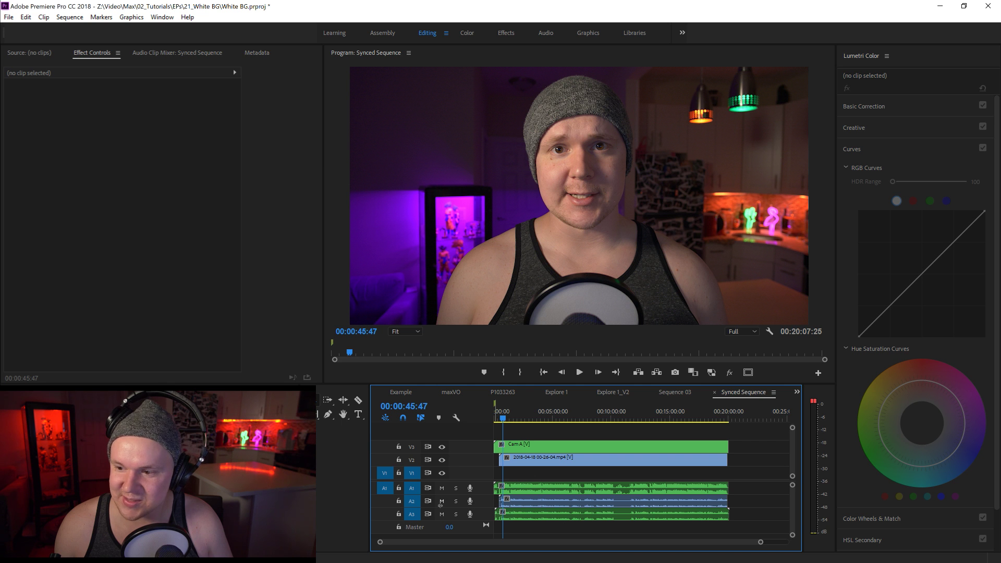
Mute tracks A1 and A2, move the separately recorded audio from A3 up to A1, unmute both tracks and play the result.
click(441, 501)
click(442, 488)
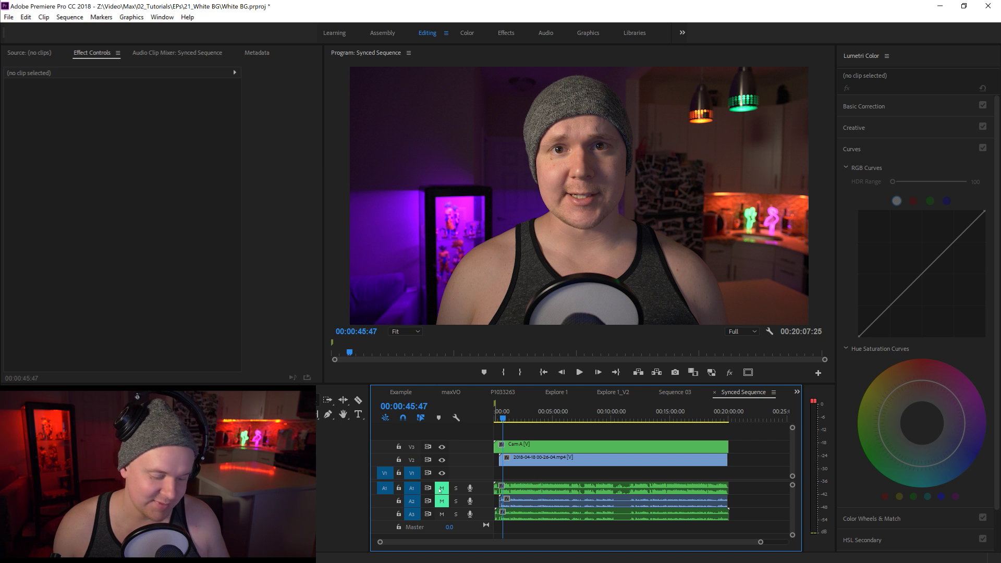
drag(524, 519, 526, 493)
click(441, 488)
click(443, 501)
key(space)
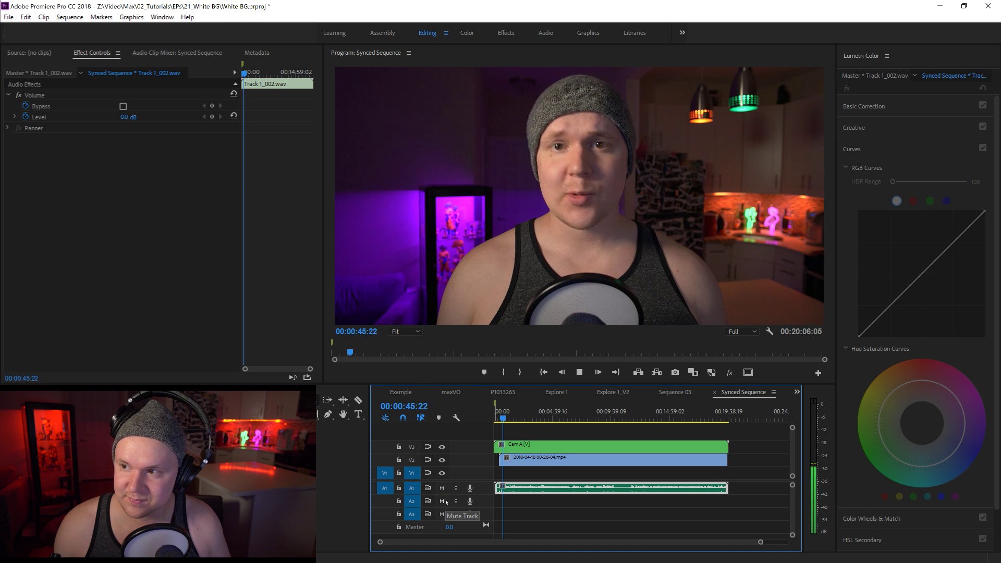
Expand the height of track A1 to show its waveform and open the Track 1_002.wav clip in the Source monitor.
double_click(477, 493)
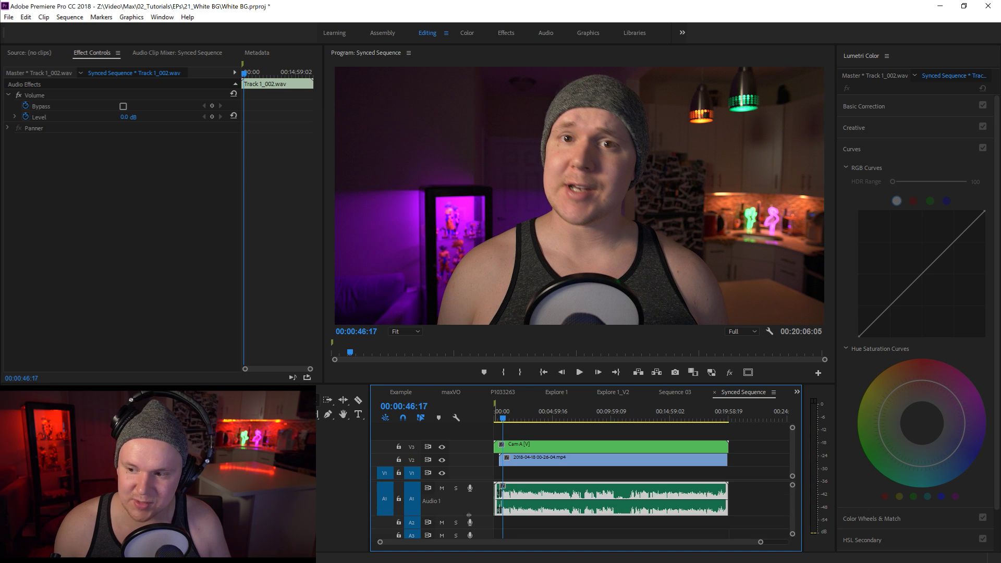
double_click(562, 512)
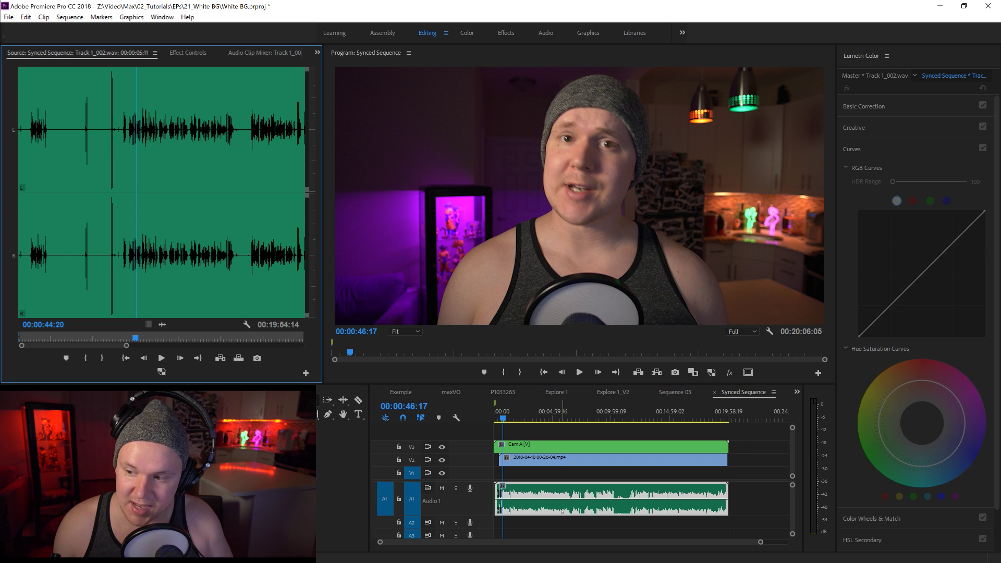
click(556, 477)
click(557, 492)
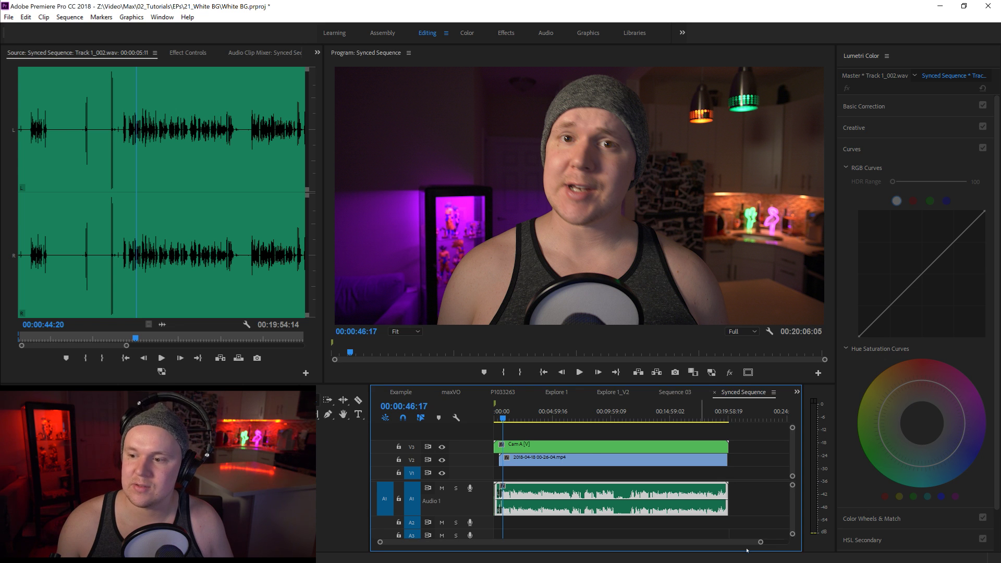
Nest the Track 1_002.wav clip on track A1 as a sequence named Audio.
scroll(651, 547, up, 5)
scroll(759, 535, down, 2)
scroll(759, 536, down, 4)
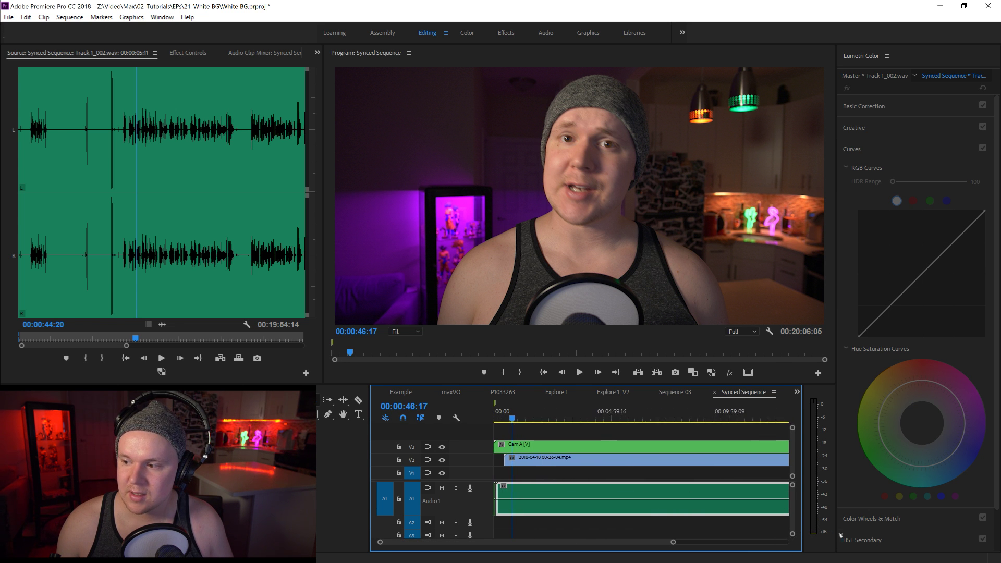
drag(917, 540, 920, 540)
drag(772, 496, 599, 510)
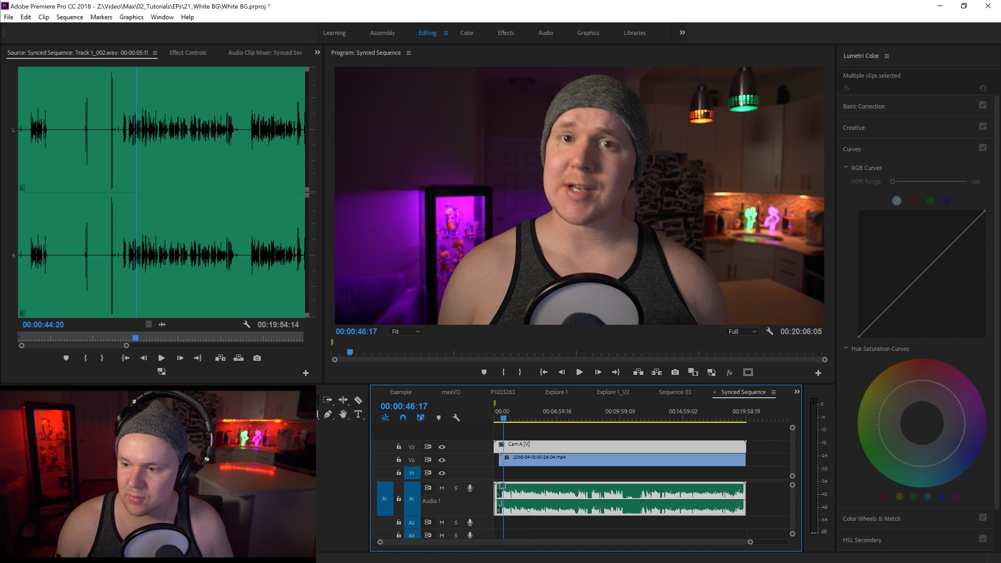
key(ctrl+shift+a)
click(538, 509)
right_click(539, 510)
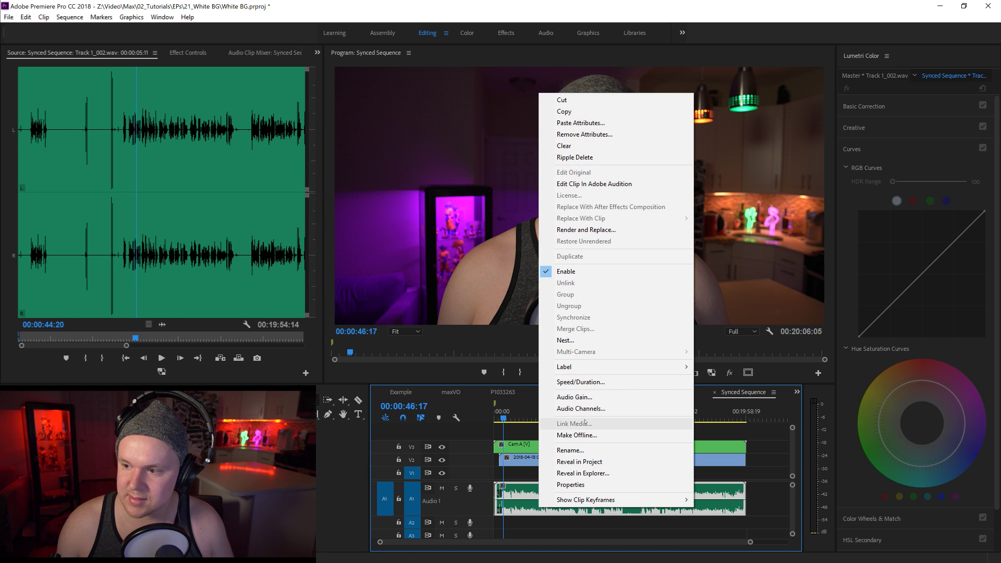
click(579, 345)
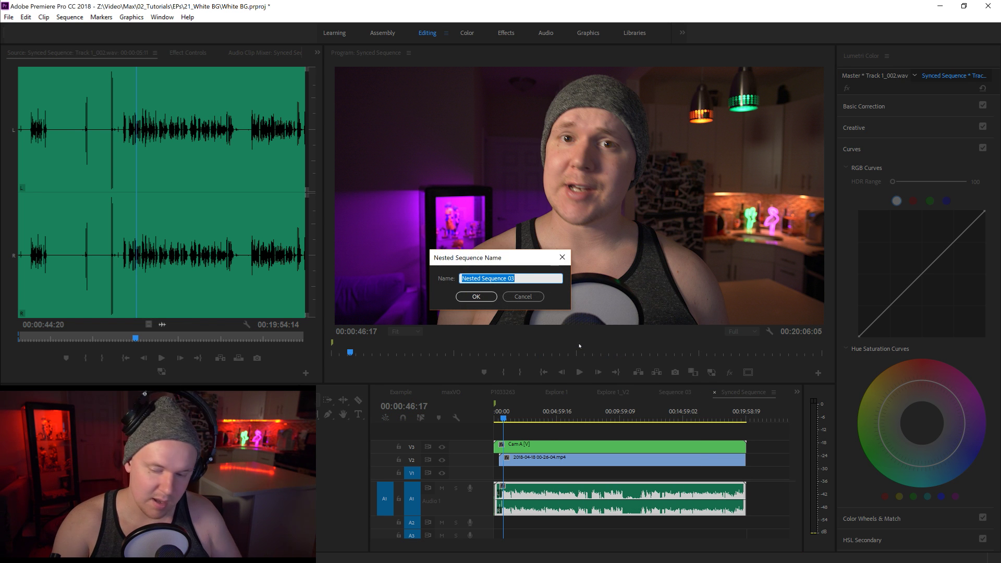
text(Audio)
key(Return)
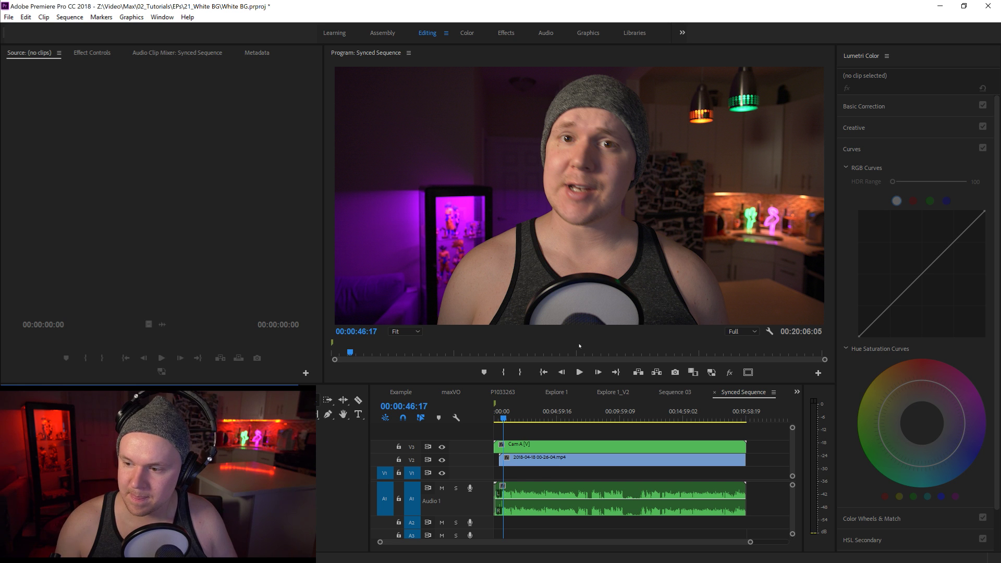
Open the nested Audio sequence, move the playhead to 00:02:53:09 and expand the height of its A1 track.
double_click(533, 500)
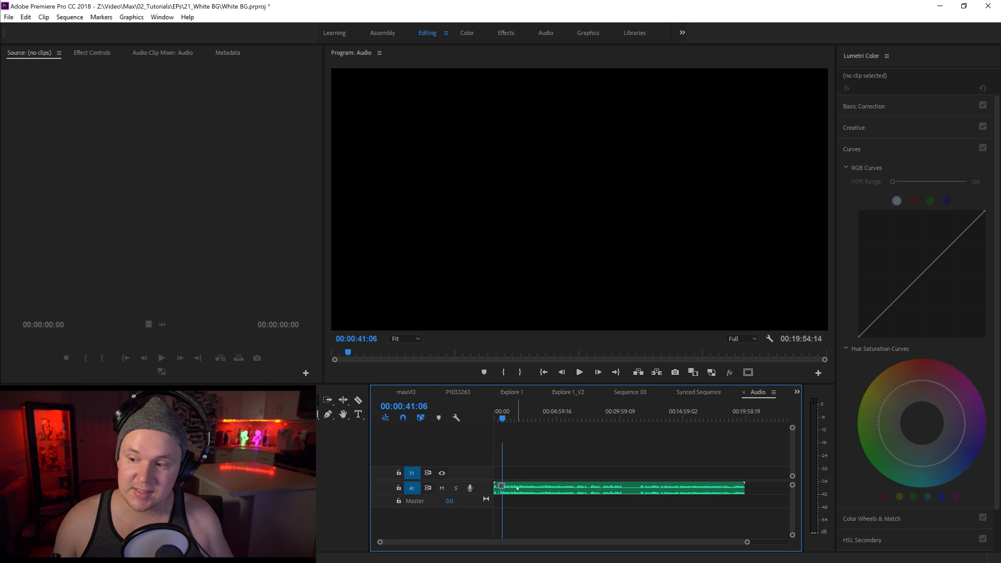
drag(498, 415, 532, 420)
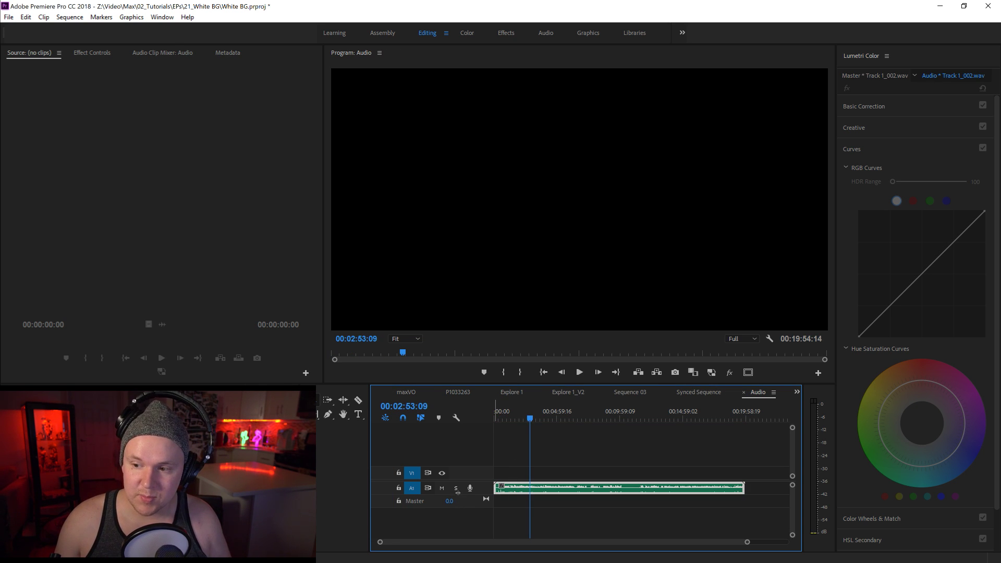
drag(457, 493, 462, 519)
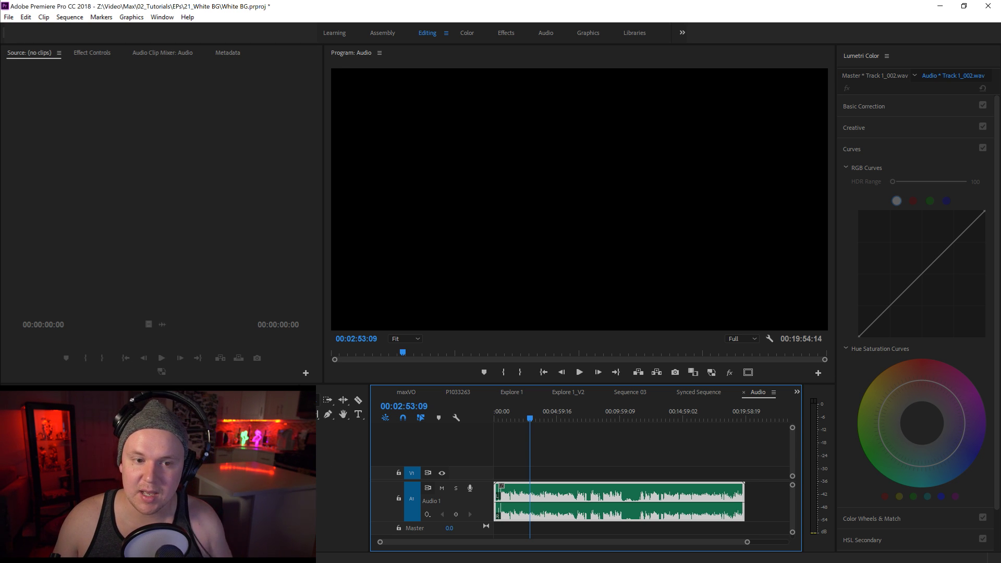
Apply the Parametric Equalizer effect to the Track 1_002.wav clip in the Audio sequence.
click(310, 392)
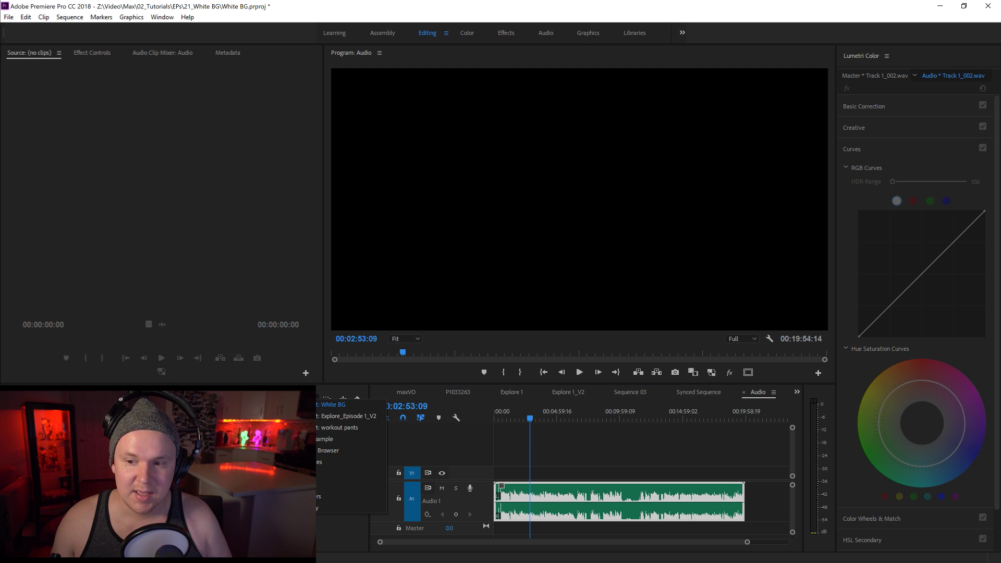
click(318, 486)
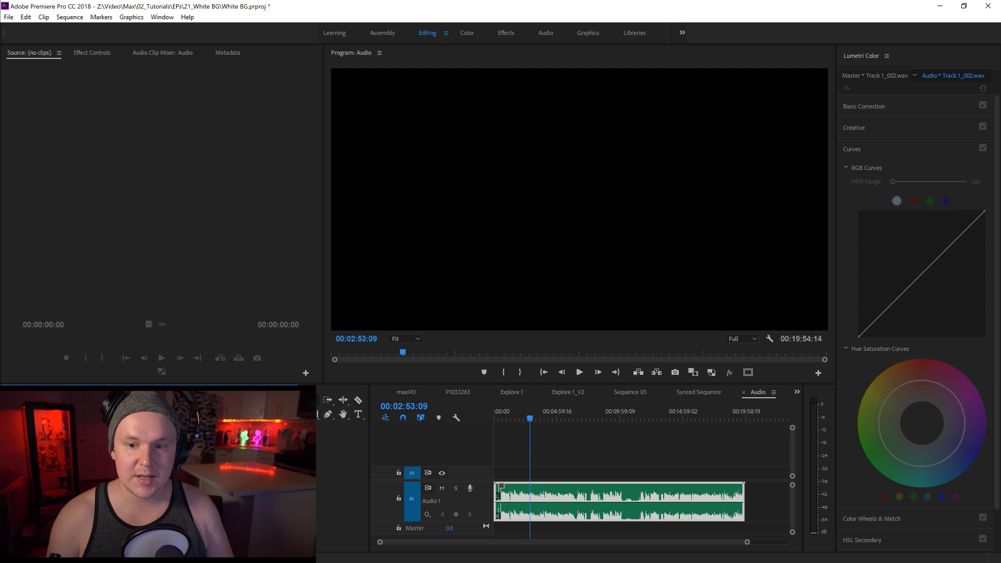
drag(707, 528, 663, 516)
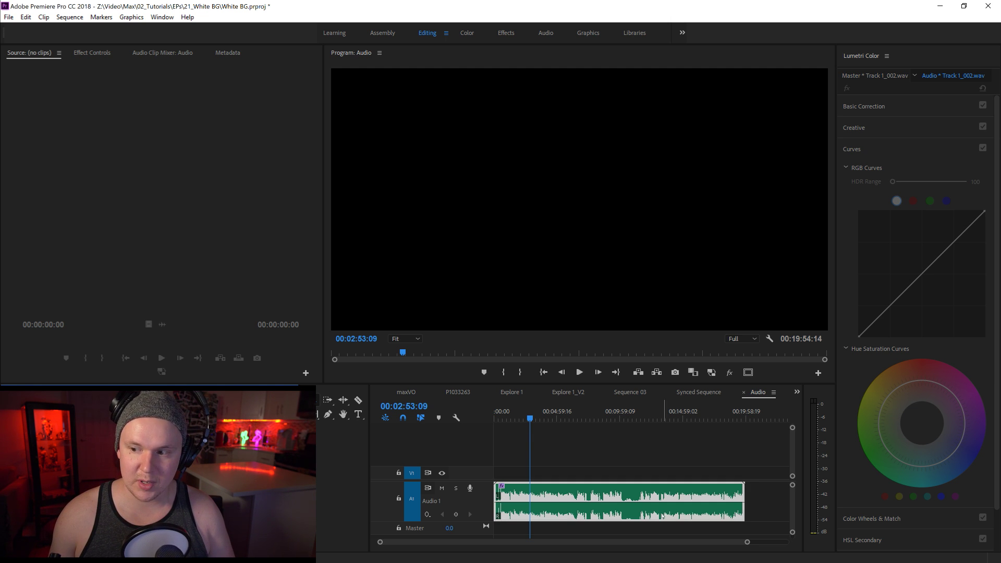
click(163, 53)
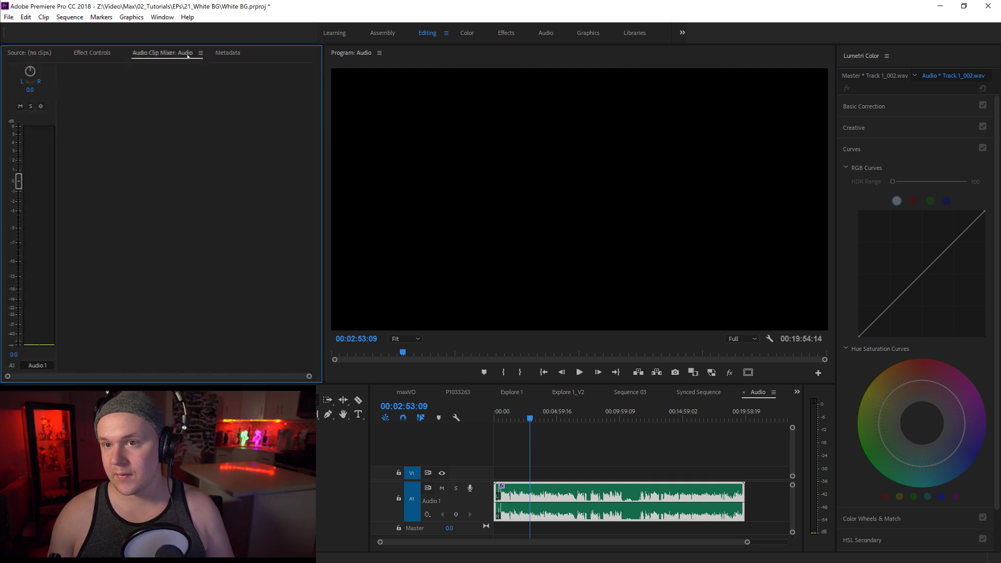
click(162, 17)
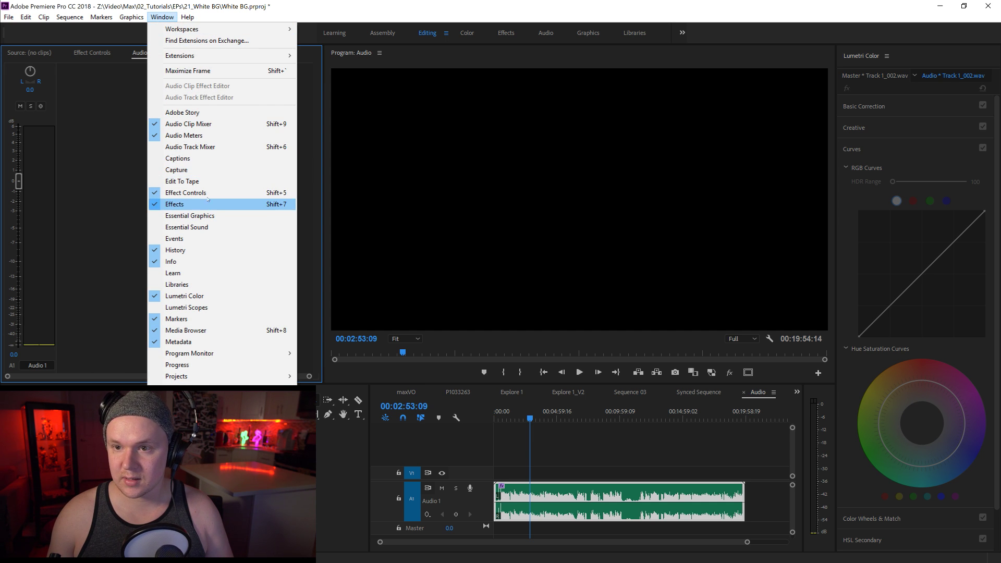
click(120, 216)
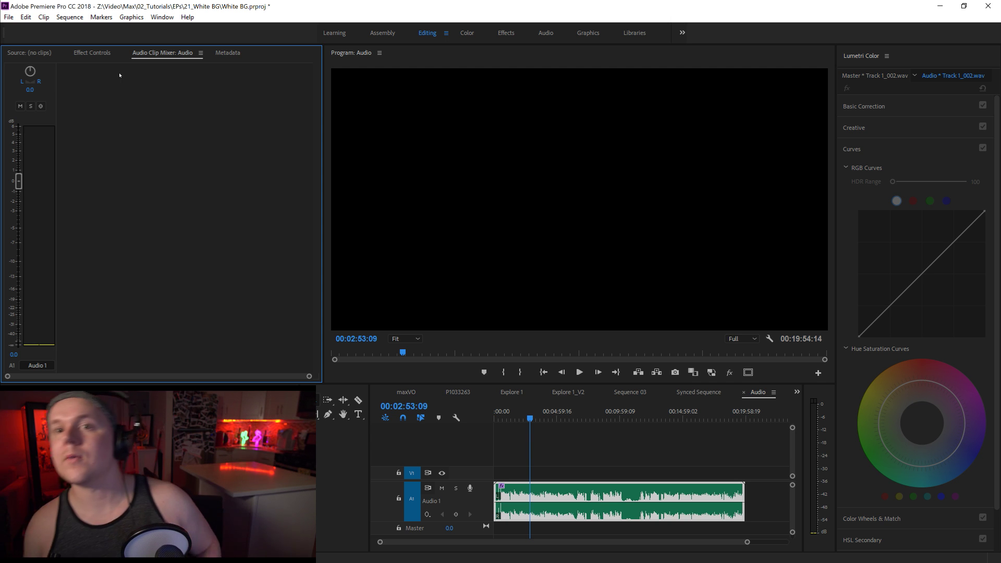
Set the clip's Parametric Equalizer to the Vocal Enhancer preset in its custom setup and close the effect editor.
click(92, 53)
click(155, 150)
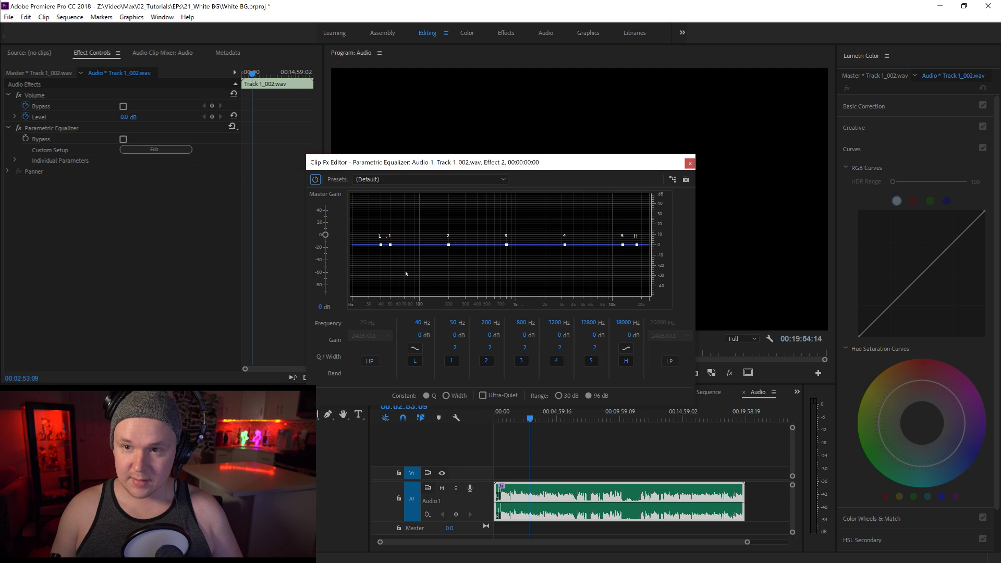
click(397, 180)
click(388, 317)
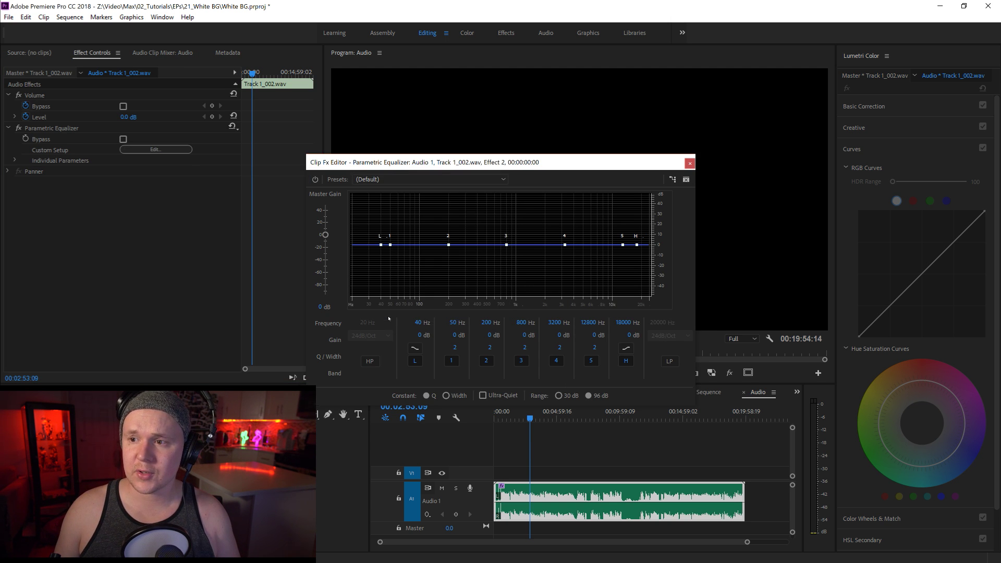
click(392, 179)
click(520, 163)
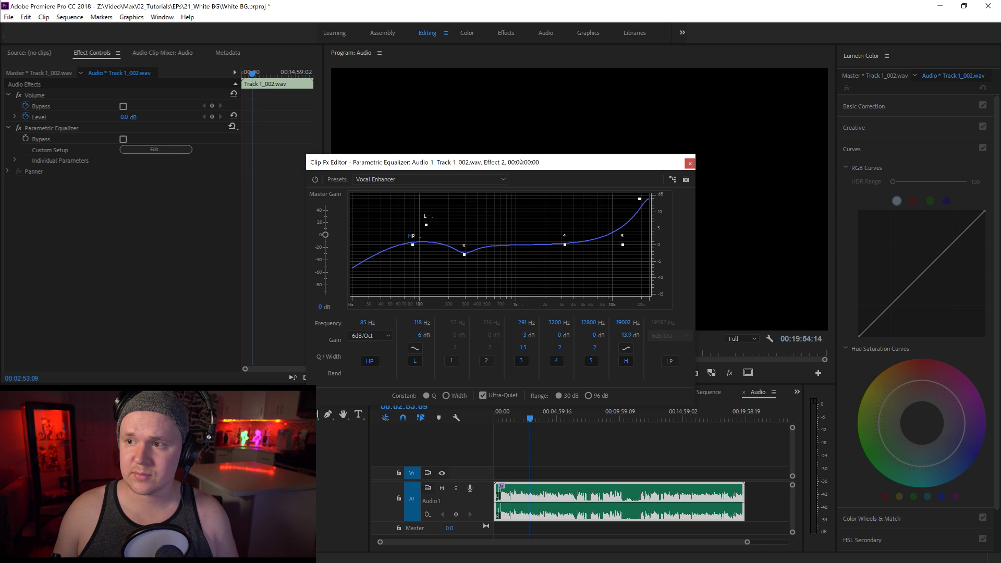
click(690, 163)
Play the equalized audio, try raising the clip's volume by 6.02 dB on the timeline, and undo the volume change.
key(space)
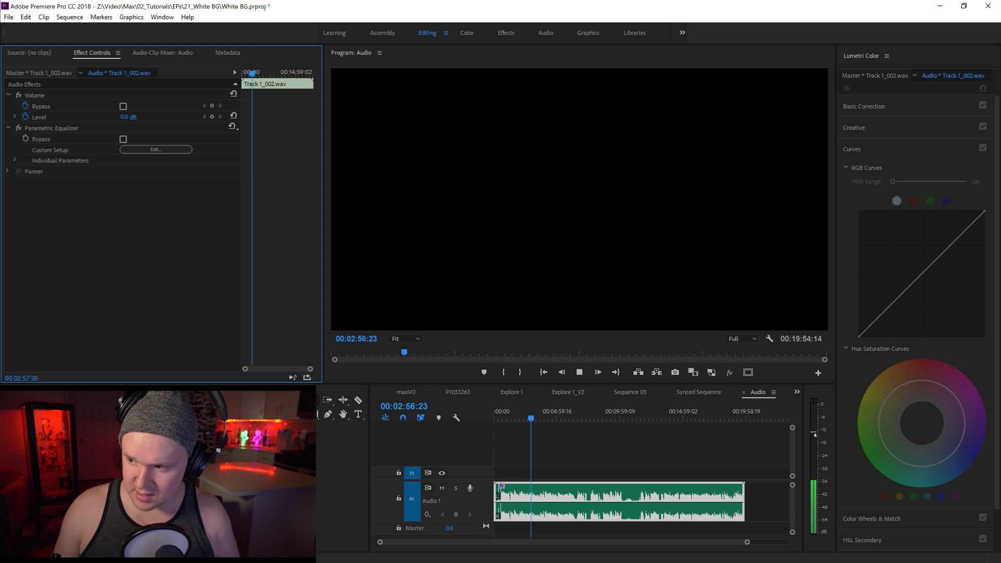
drag(560, 506, 561, 485)
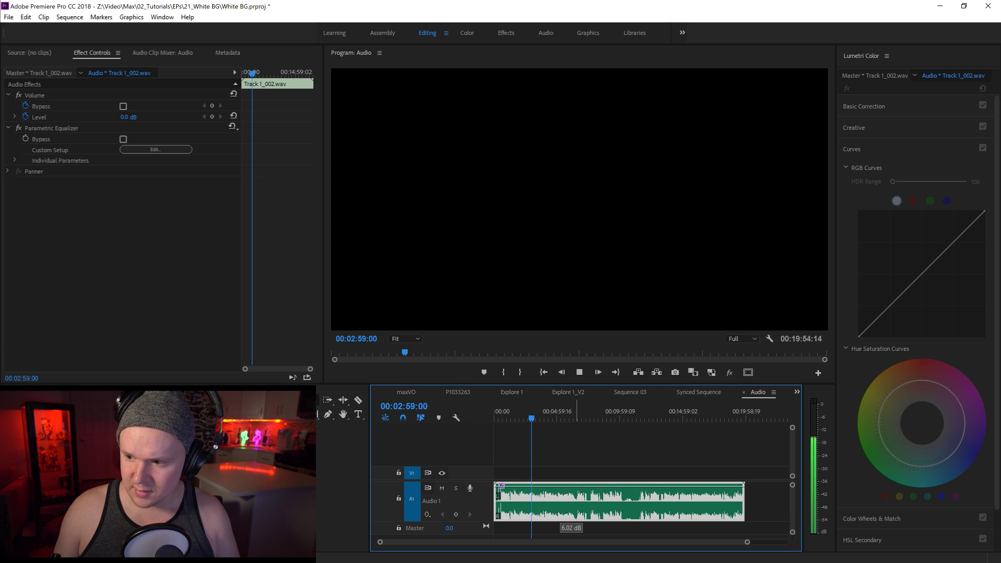
key(space)
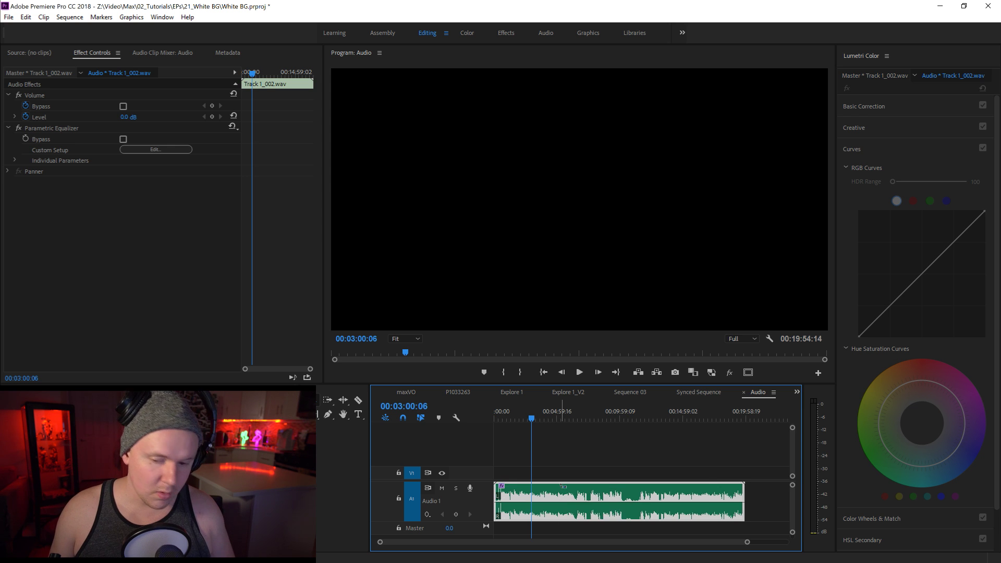
key(ctrl+z)
Adjust the audio gain of the Track 1_002.wav clip by 7 dB.
right_click(555, 501)
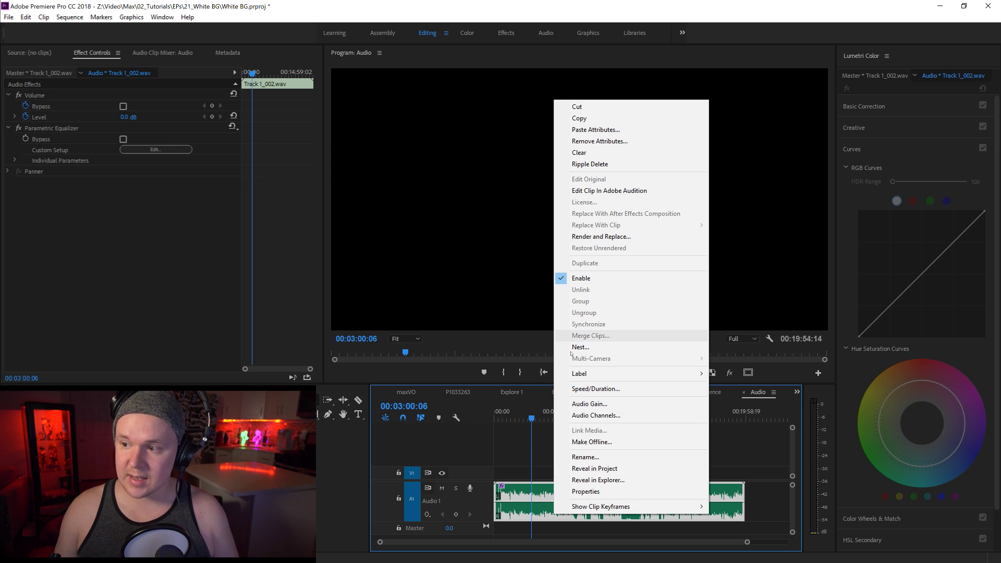
click(545, 449)
click(553, 492)
right_click(558, 493)
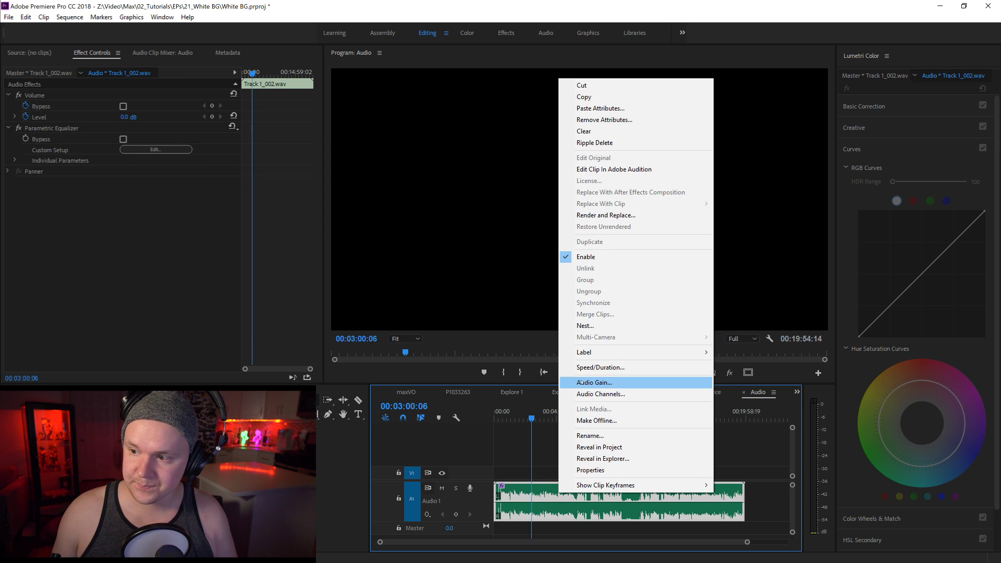
click(599, 382)
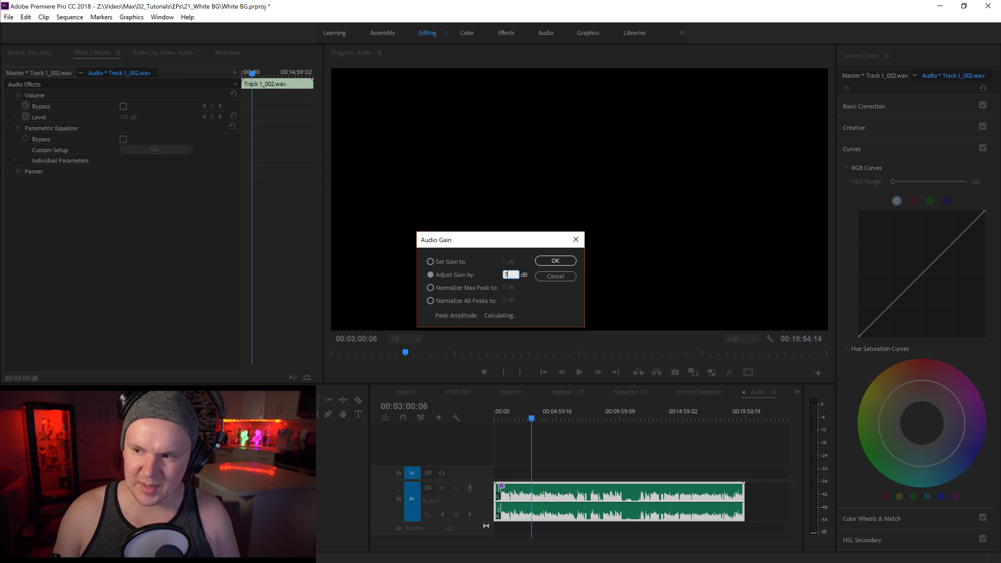
key(Return)
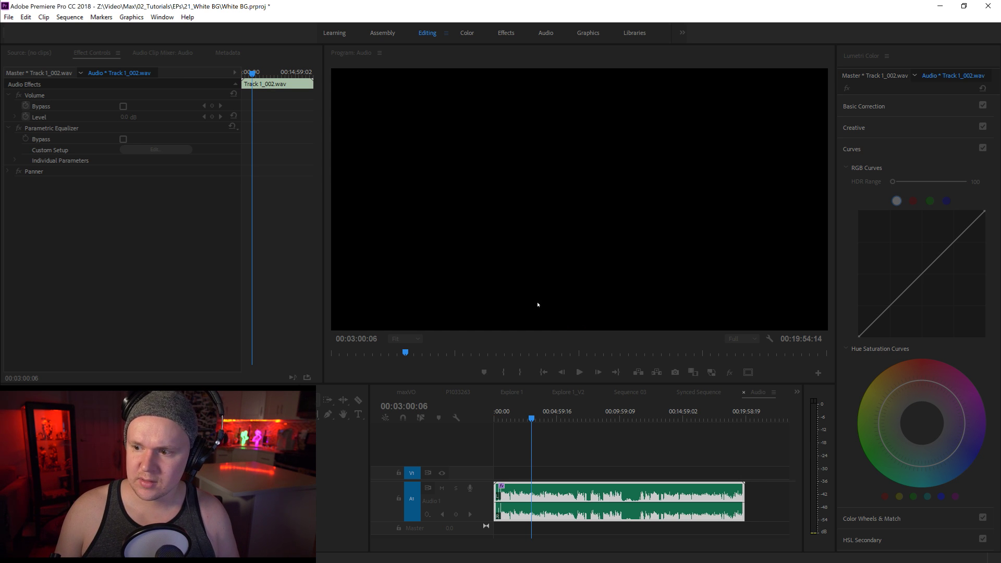
Play back a few seconds of the Audio sequence to check the level, and return to Synced Sequence.
key(space)
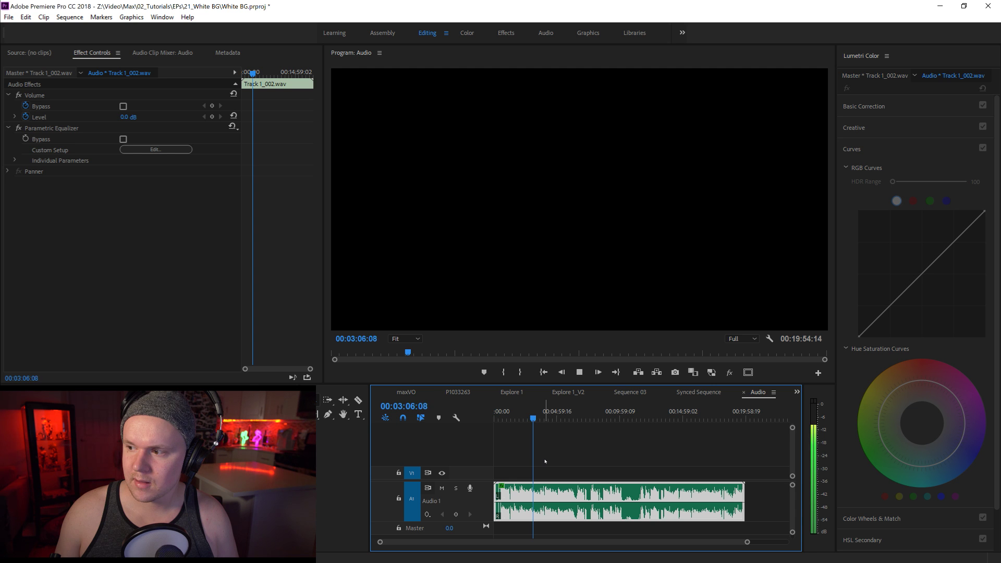
key(space)
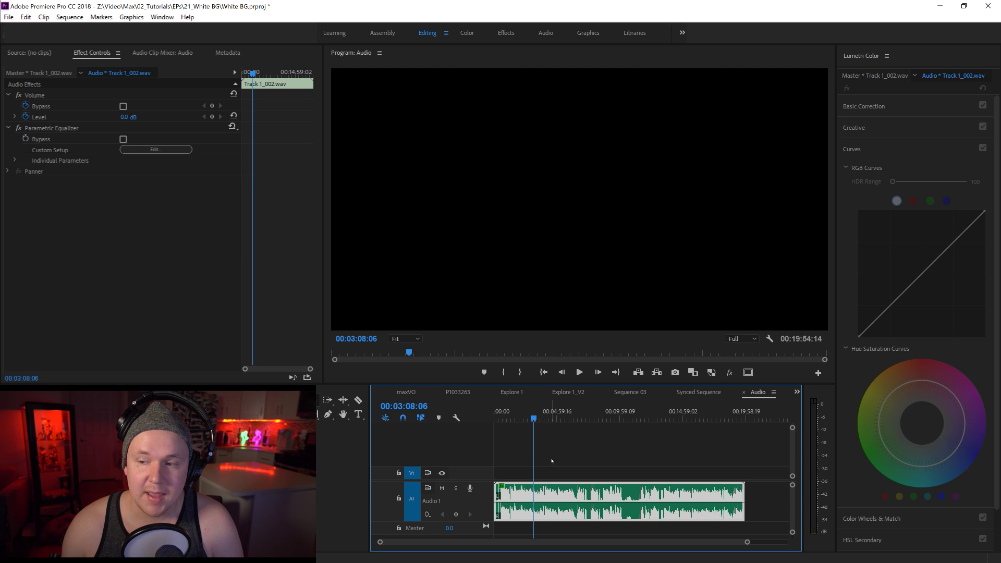
click(699, 392)
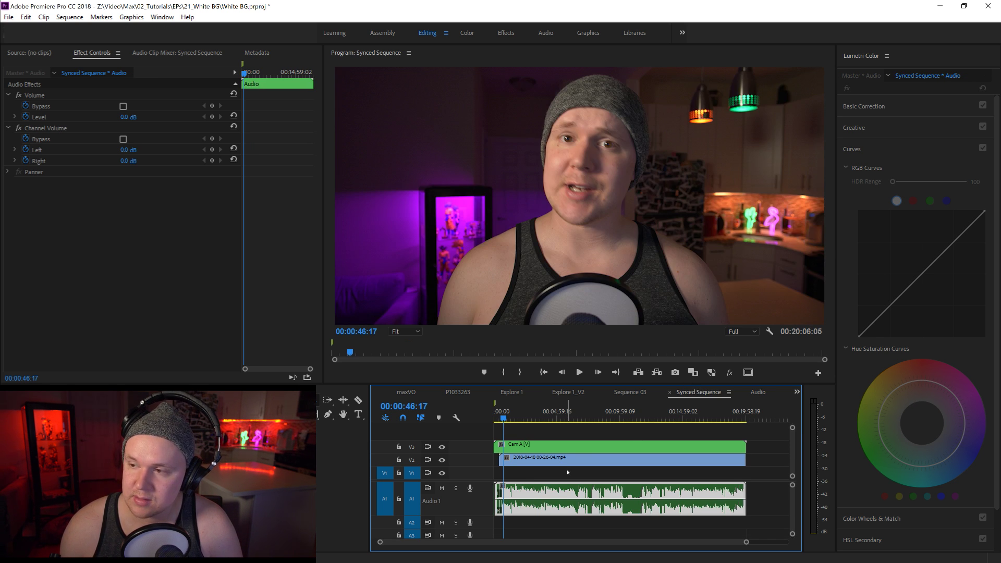
Open the nested Cam A sequence from the top video track of Synced Sequence.
click(540, 447)
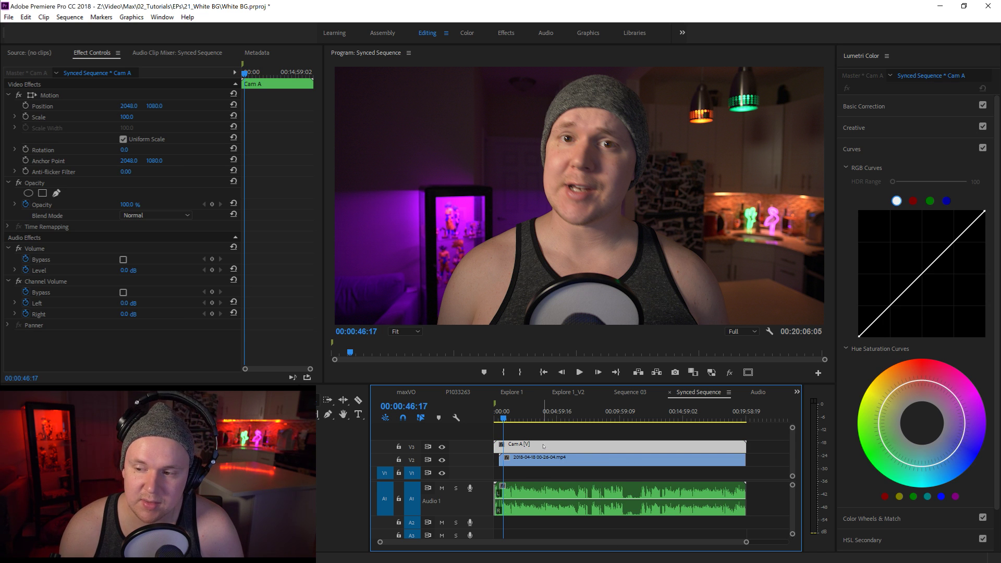
double_click(540, 447)
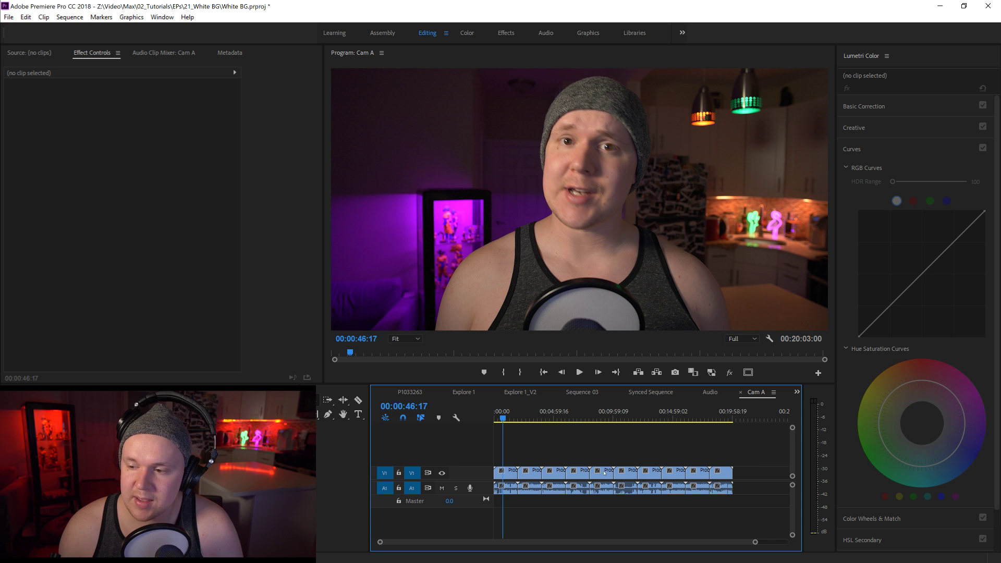
drag(754, 475, 497, 470)
click(631, 458)
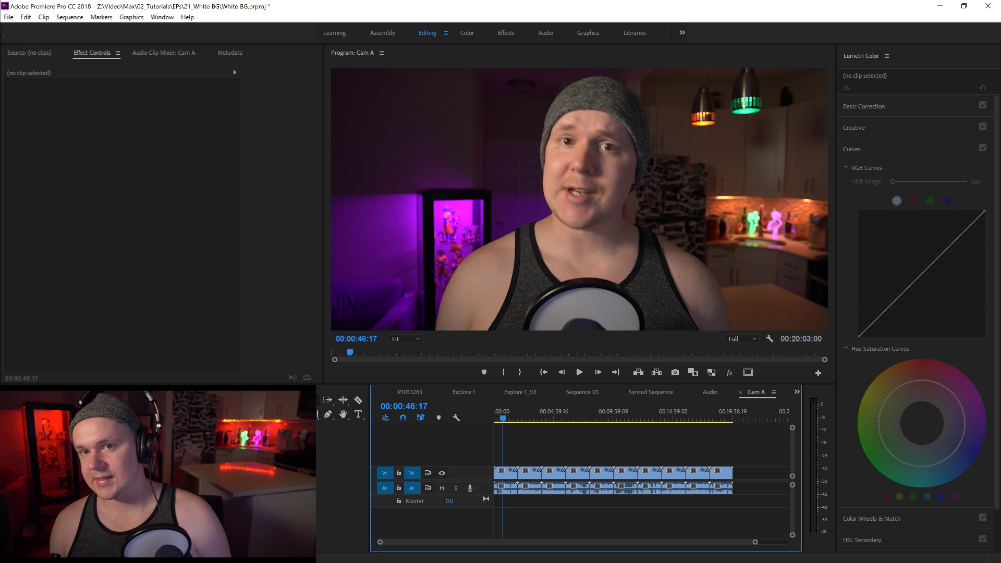
Open the earlier wipe.prproj project and go into the nested Cam A sequence of its Wipe timeline.
click(9, 16)
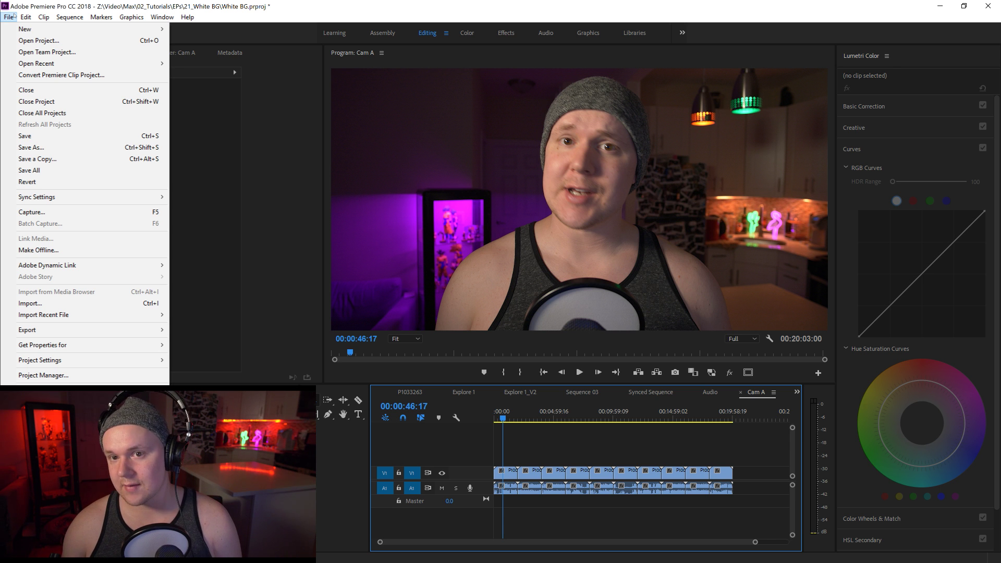
click(242, 161)
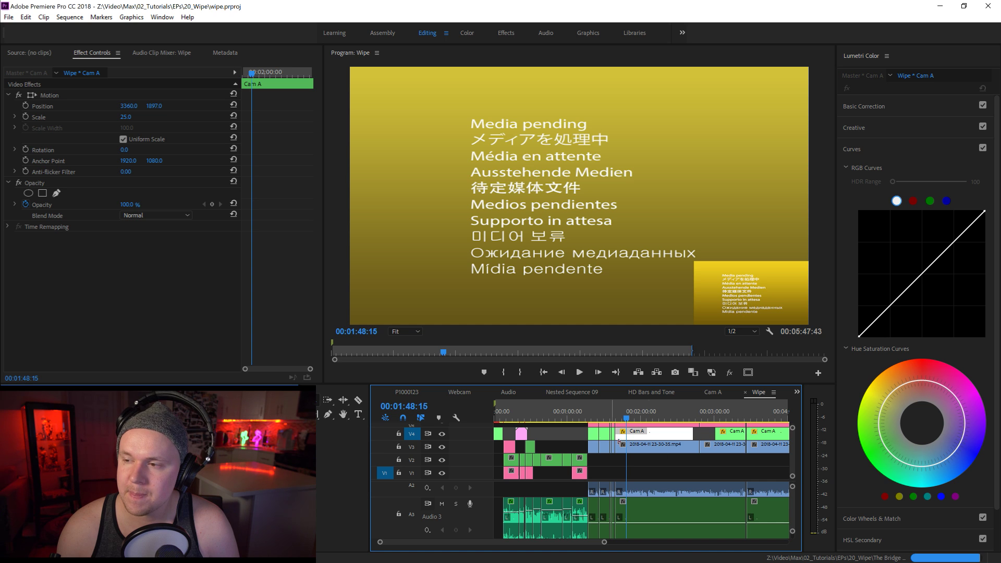
drag(604, 543, 657, 543)
double_click(587, 438)
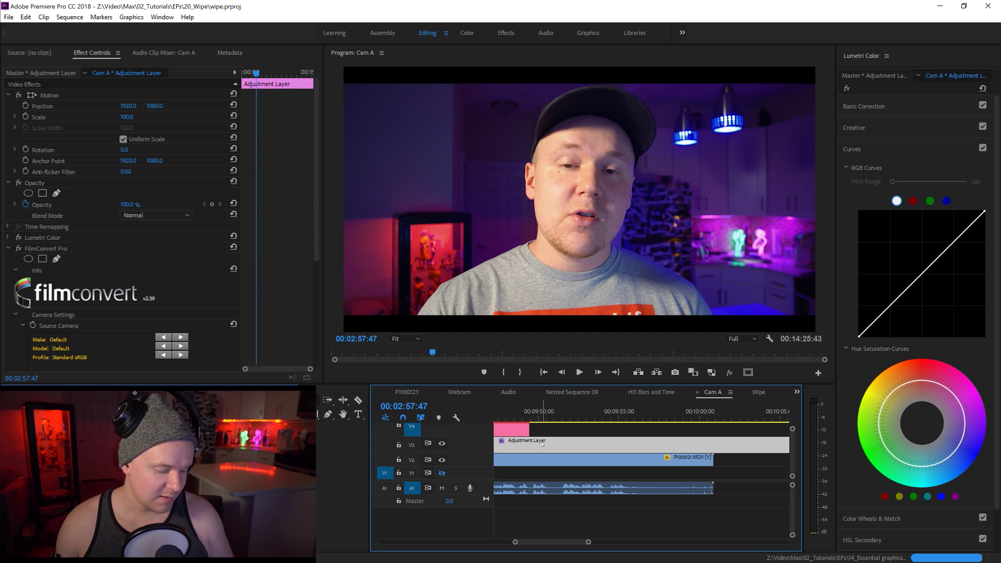
Copy the adjustment layer with Lumetri Color and FilmConvert Pro from the wipe project's Cam A sequence.
key(ctrl+m)
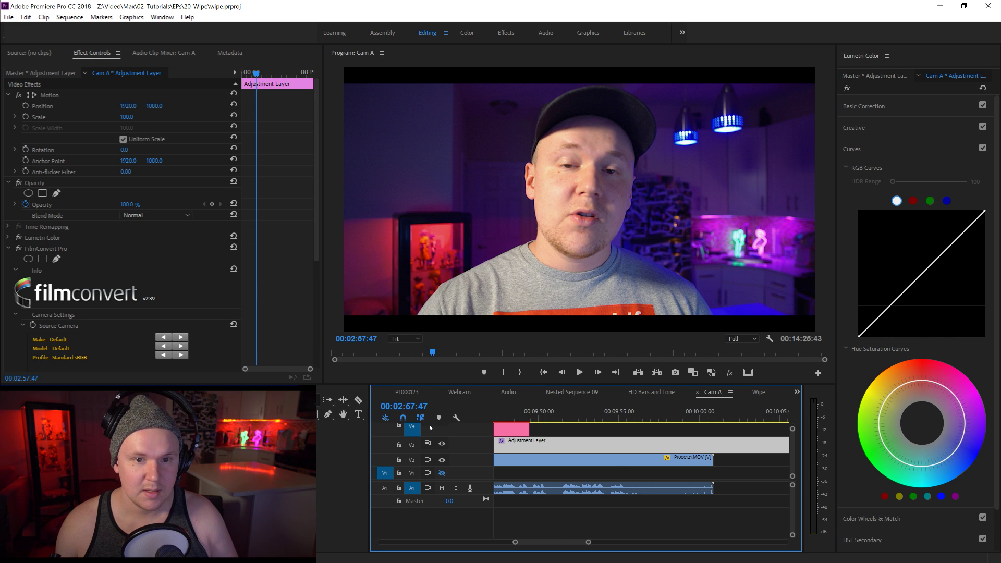
drag(588, 543, 740, 543)
click(633, 517)
click(613, 448)
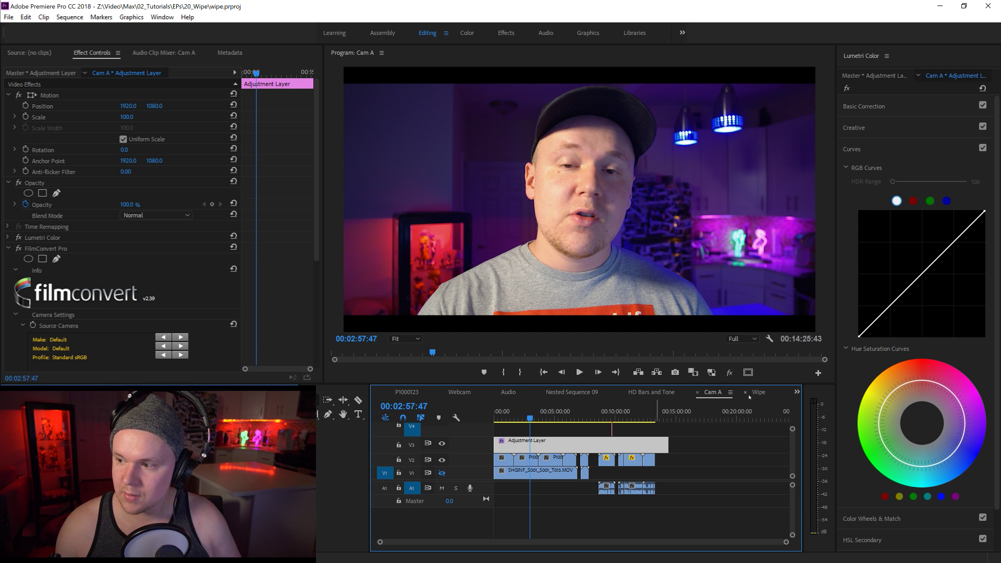
Close all open sequences in the timeline except Wipe.
click(797, 392)
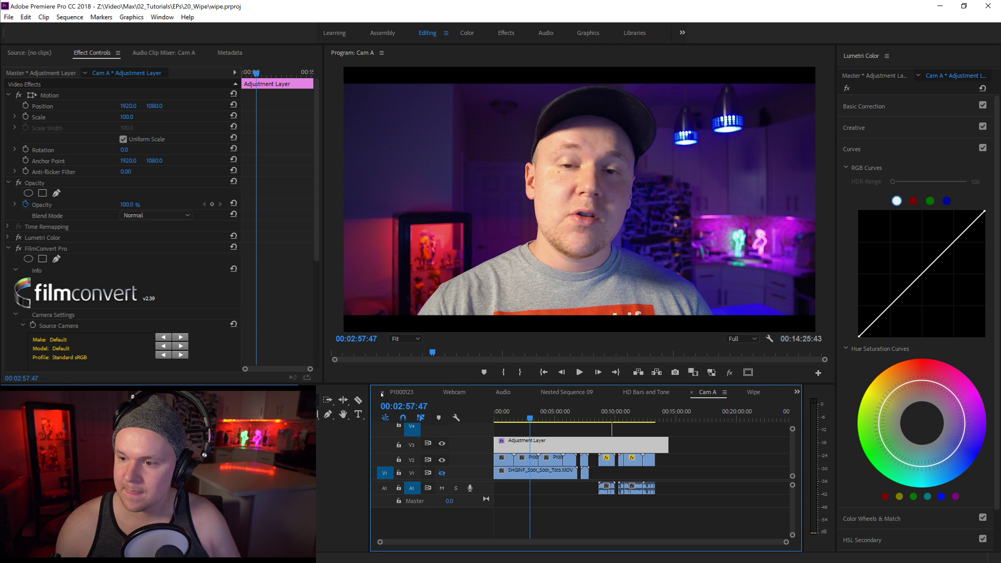
click(382, 394)
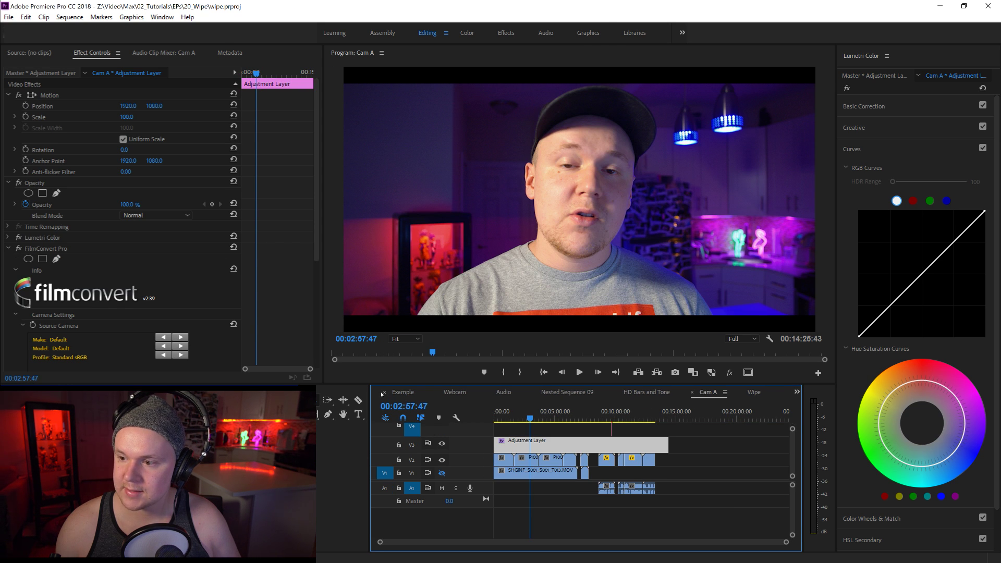
click(382, 393)
click(386, 393)
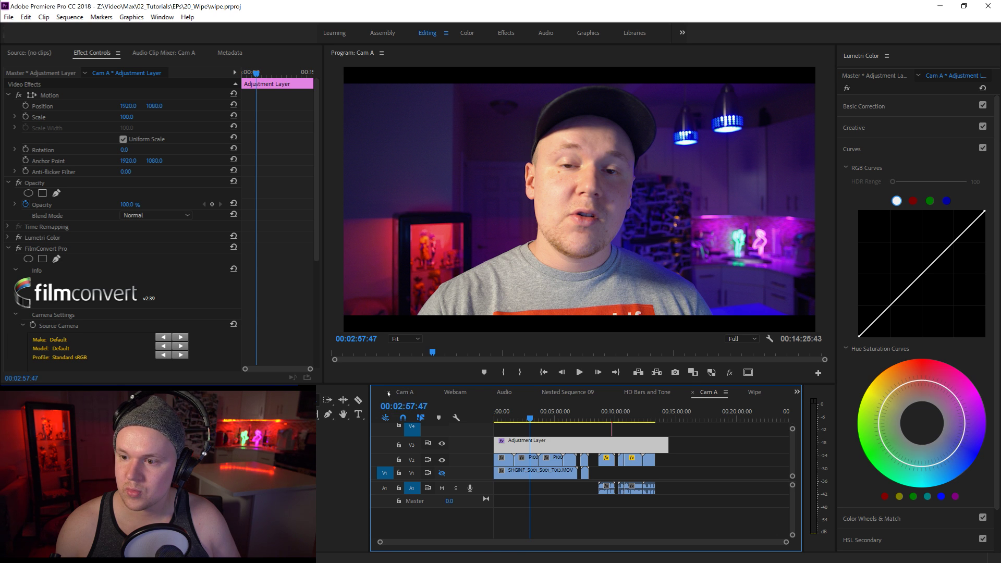
click(386, 393)
click(386, 393)
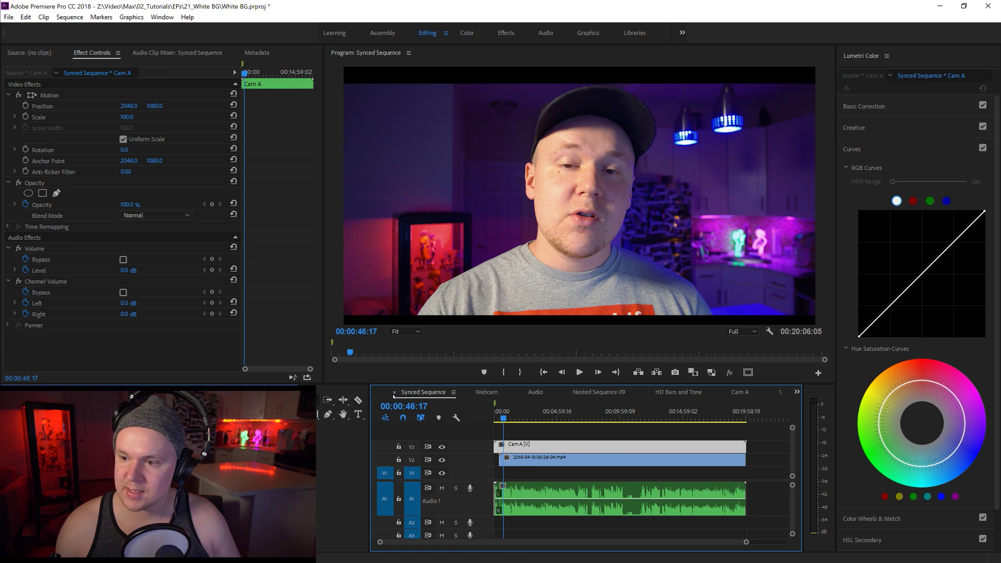
click(377, 394)
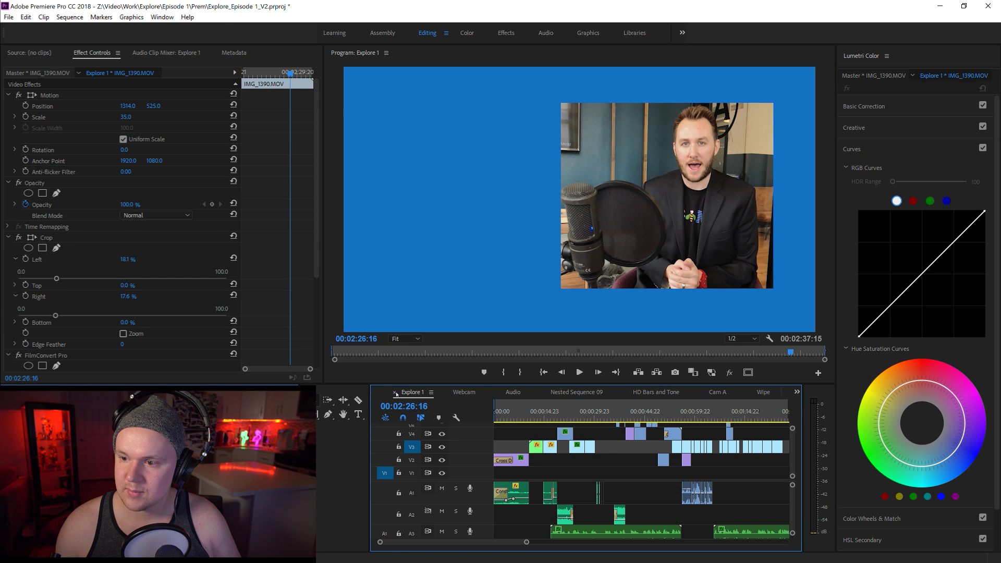
click(395, 393)
click(384, 393)
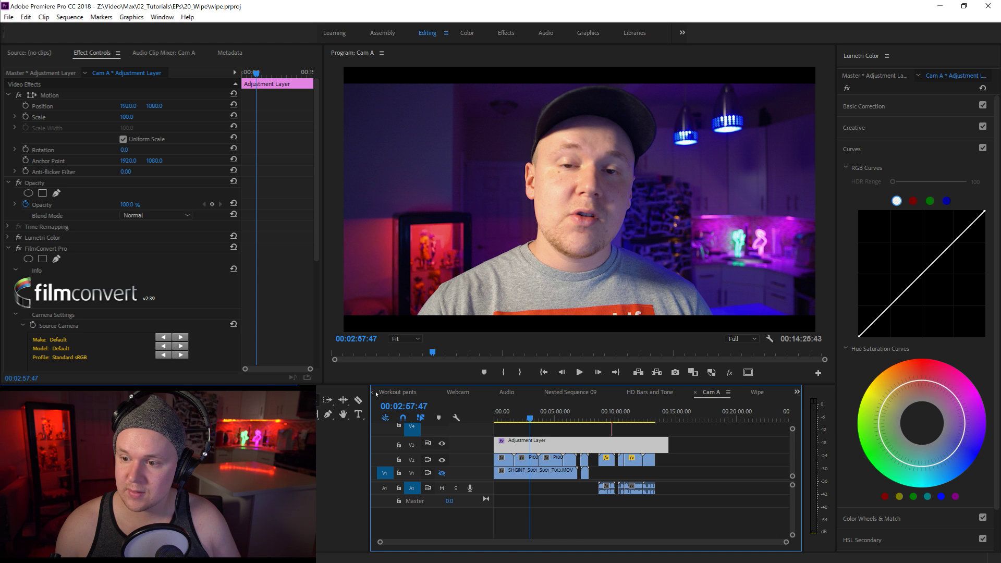
click(373, 393)
click(376, 393)
click(378, 394)
click(378, 394)
click(378, 393)
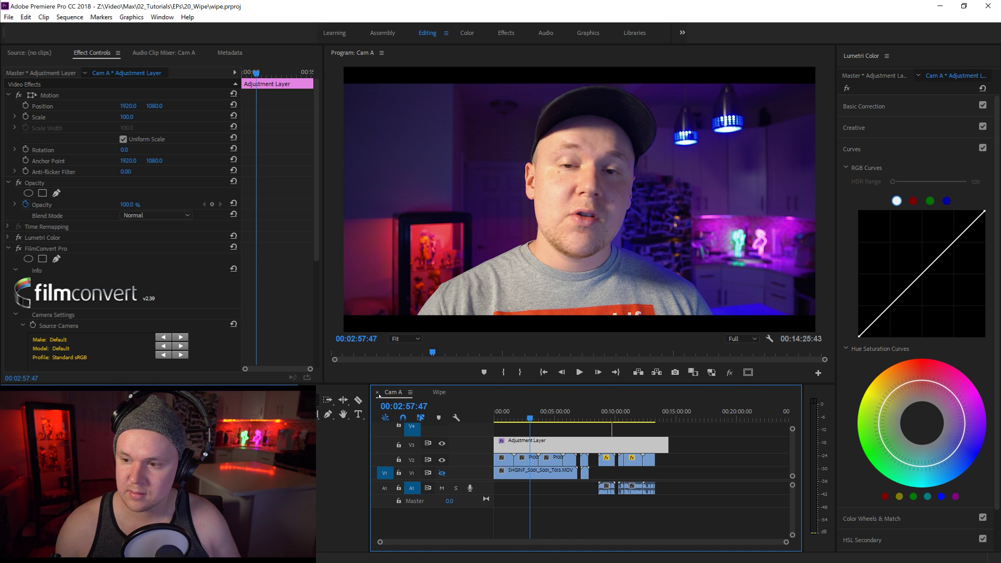
click(378, 394)
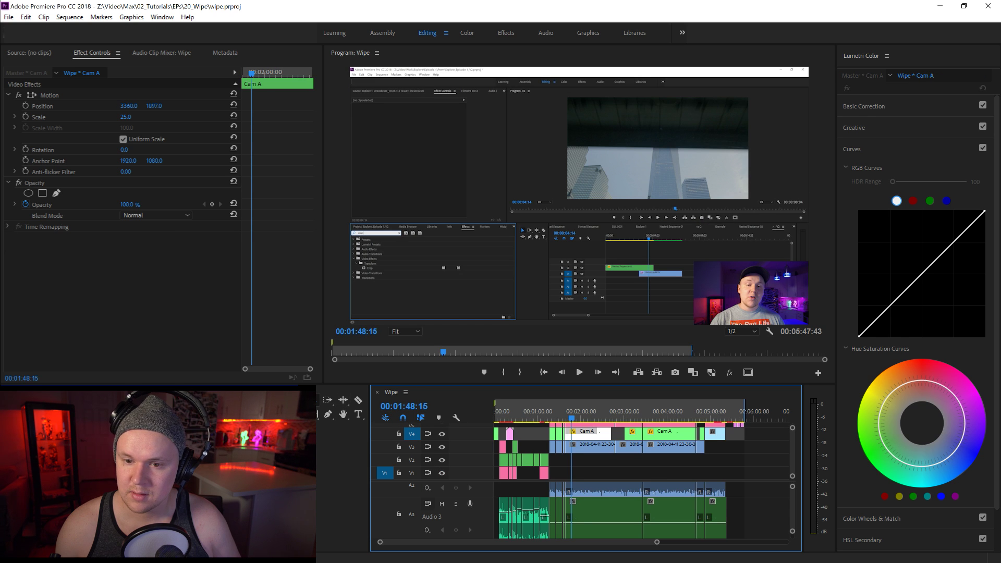
Open White BG's nested Cam A sequence and paste the copied adjustment layer on V2 at the sequence start.
click(52, 392)
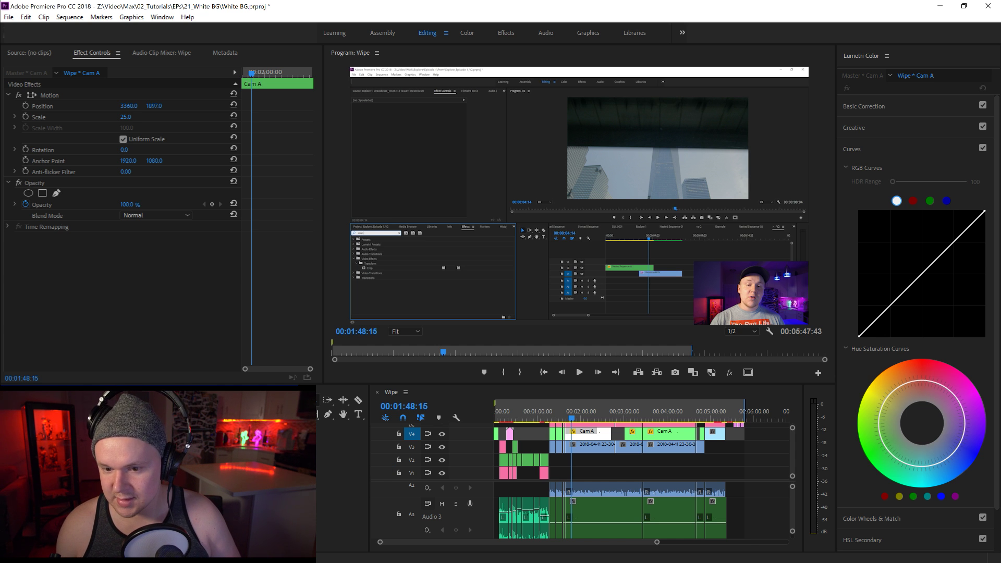
double_click(545, 447)
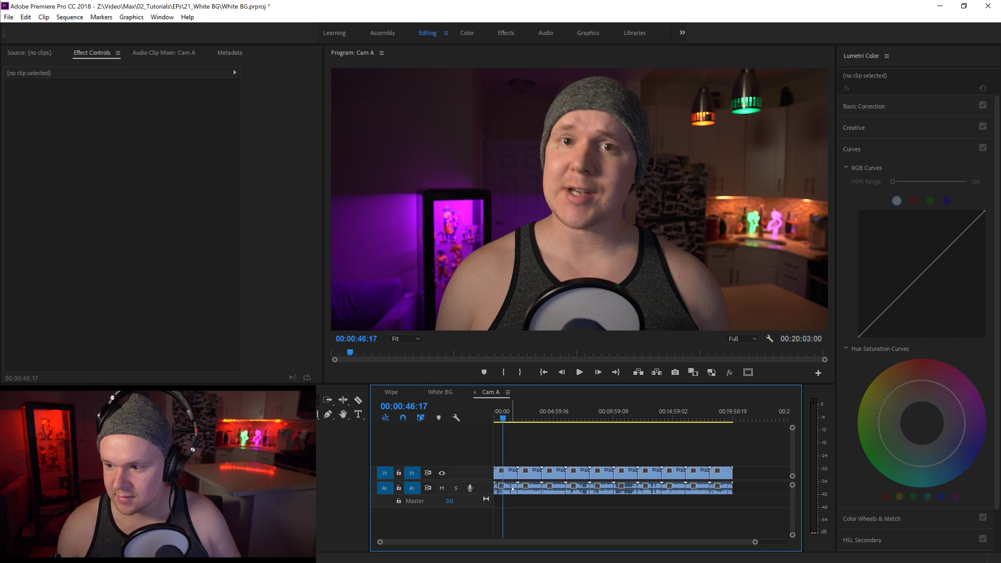
click(503, 474)
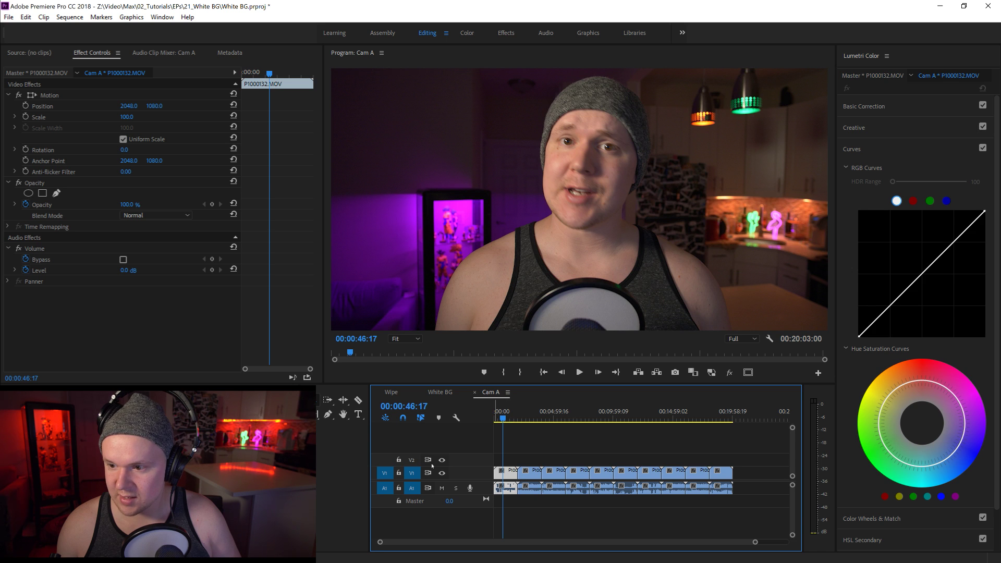
click(412, 460)
click(417, 476)
key(Home)
key(ctrl+v)
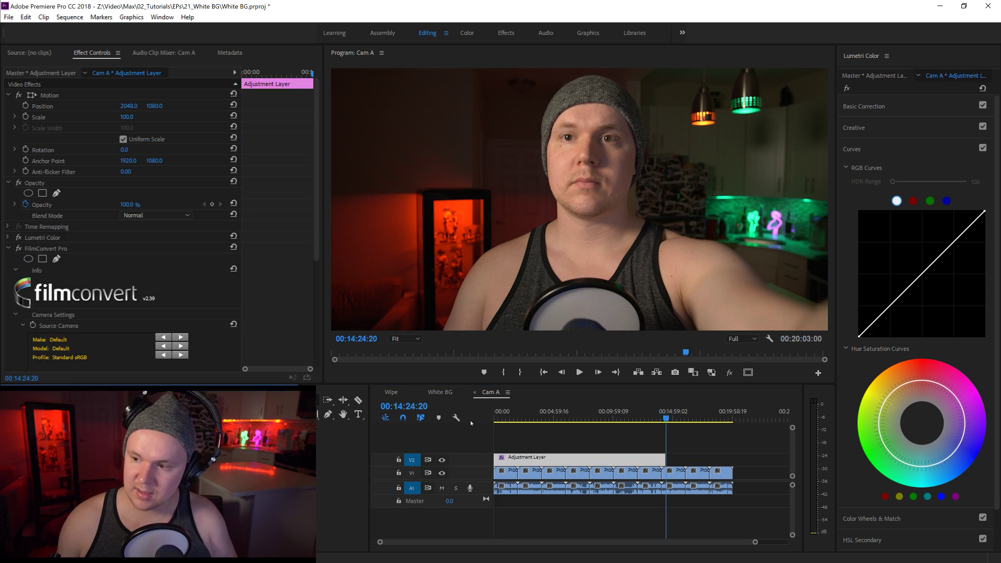
Scrub through the Cam A footage to preview the pasted color grade under the different background lights.
click(563, 413)
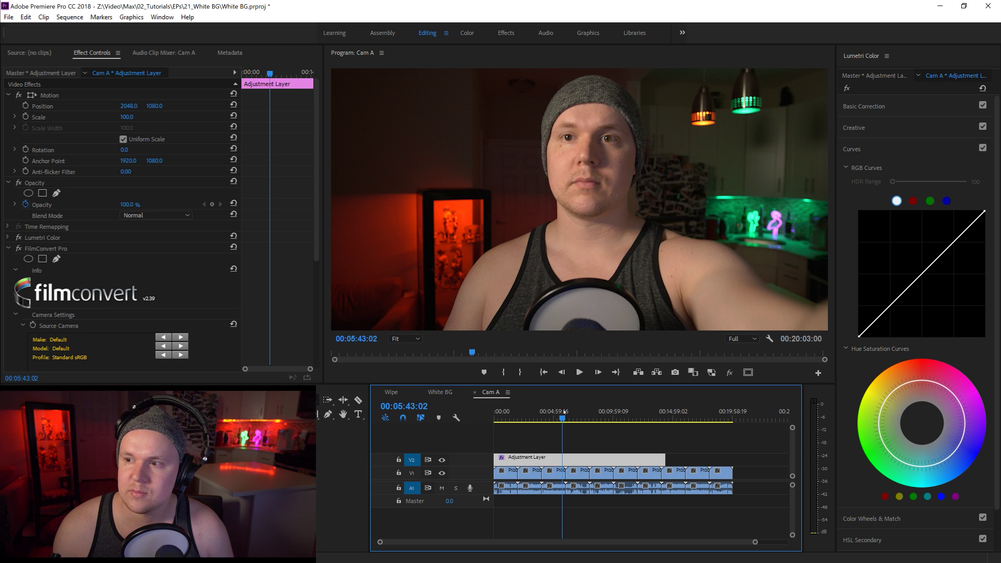
click(555, 420)
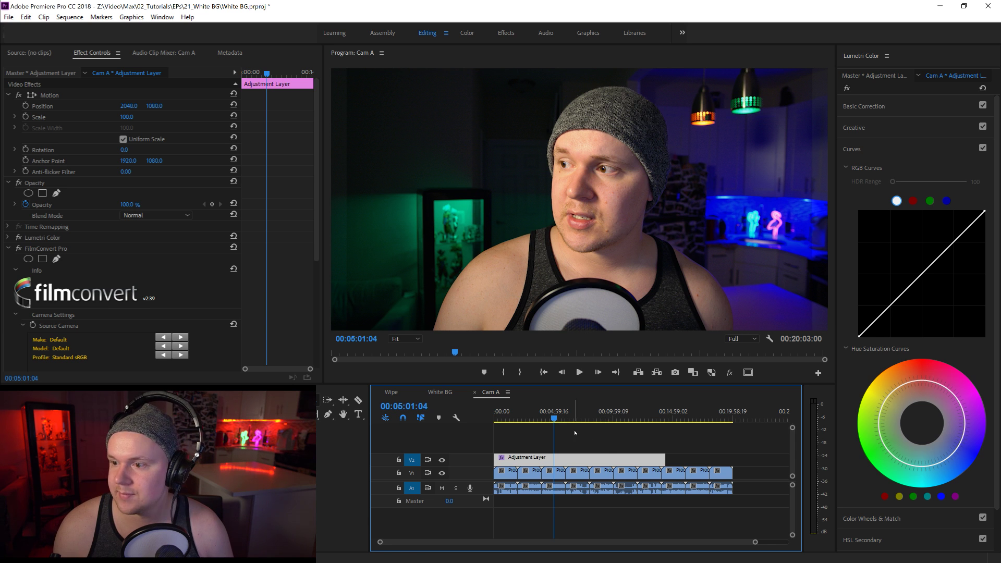
key(alt+Tab)
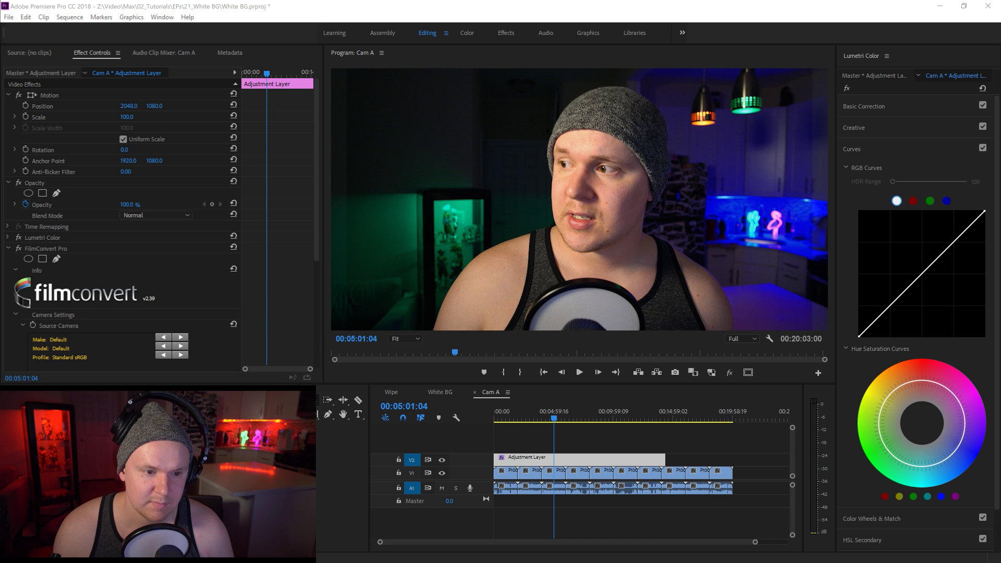
drag(543, 416, 528, 417)
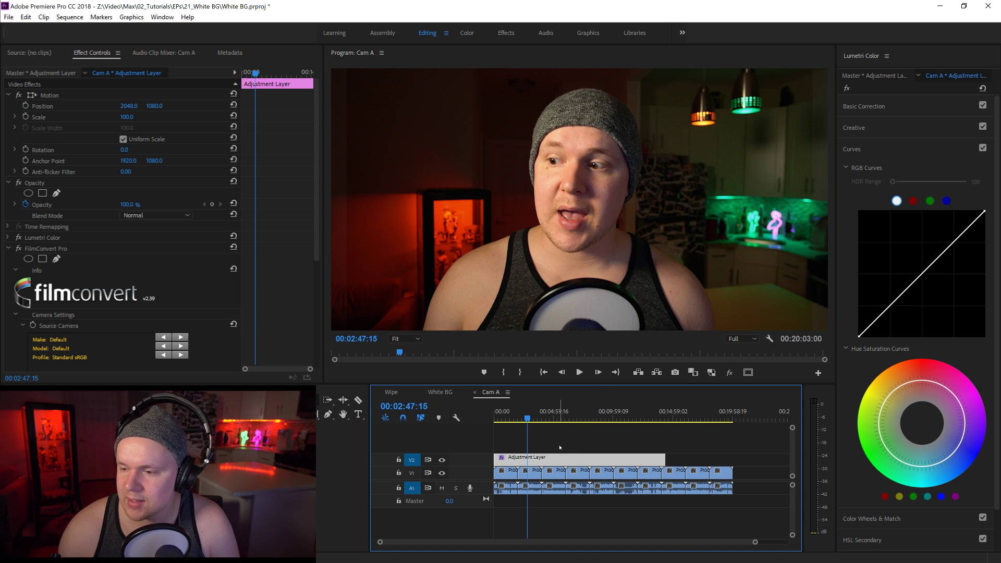
Toggle the adjustment layer's FilmConvert Pro and Lumetri Color effects off and on to compare the image with and without grading.
click(18, 249)
click(19, 237)
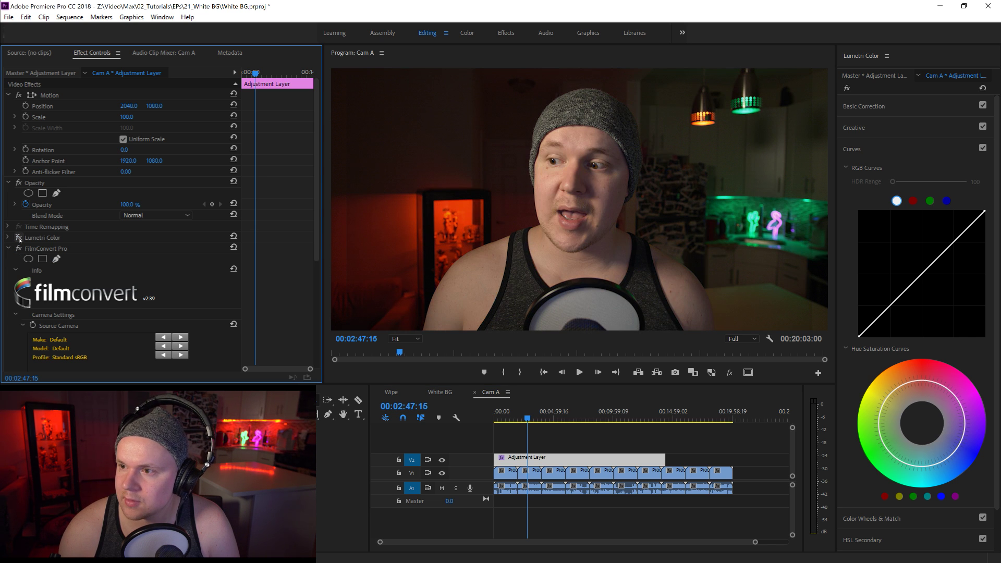
click(18, 237)
click(19, 238)
click(19, 237)
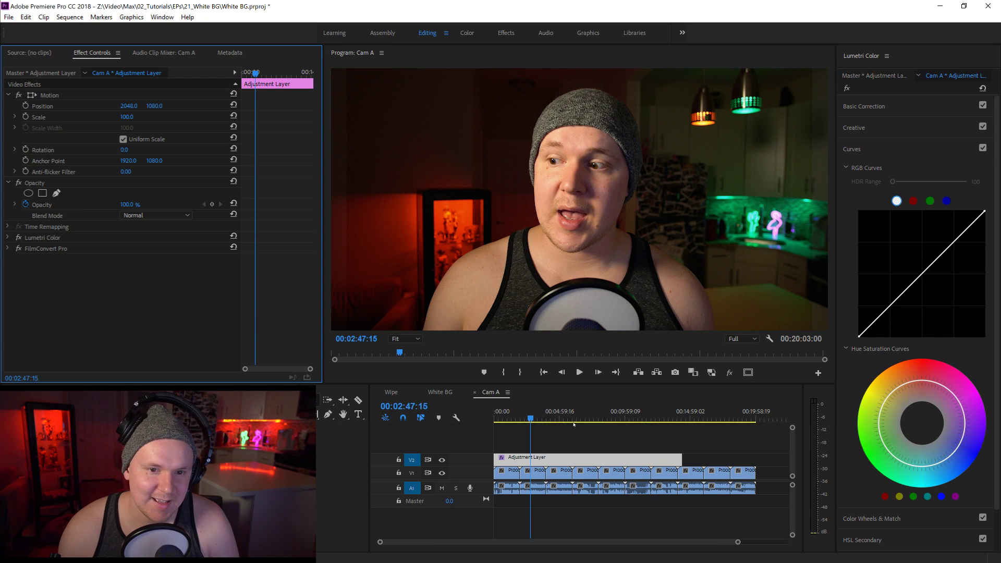
Extend the adjustment layer on V2 to the end of the Cam A footage.
click(570, 441)
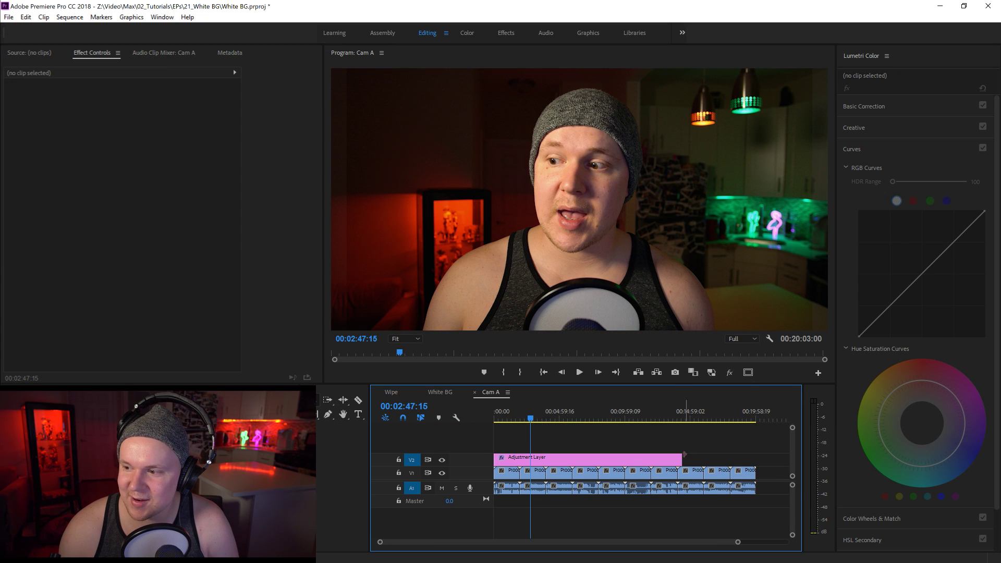
drag(683, 458, 755, 457)
click(633, 451)
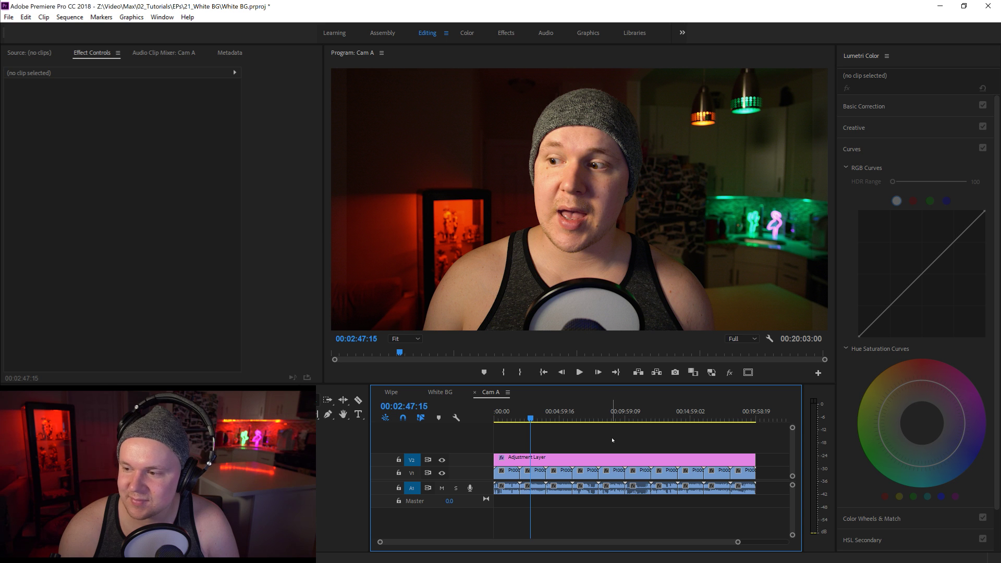
Return to the White BG sequence and turn on Global FX Mute for the program preview.
click(399, 394)
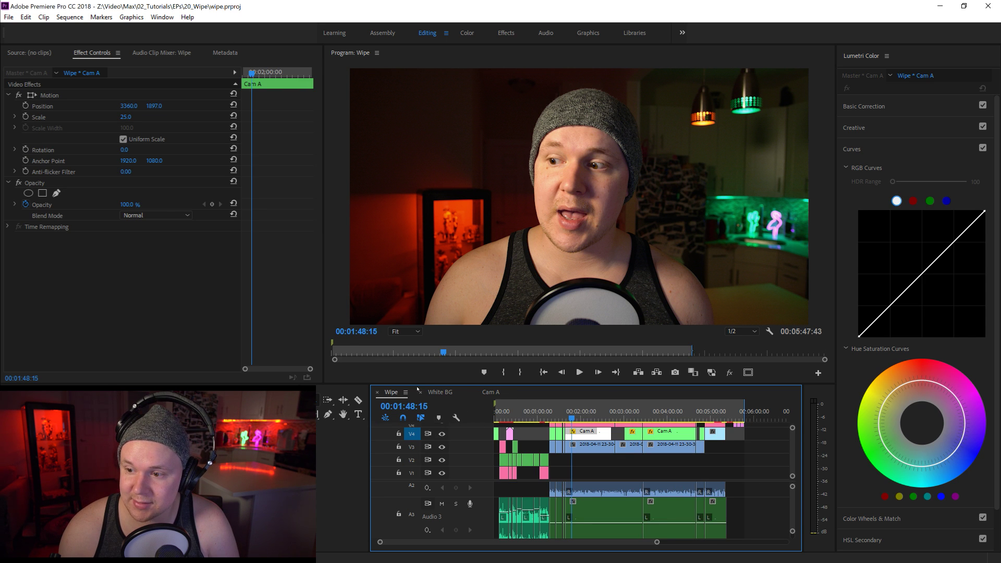
click(453, 395)
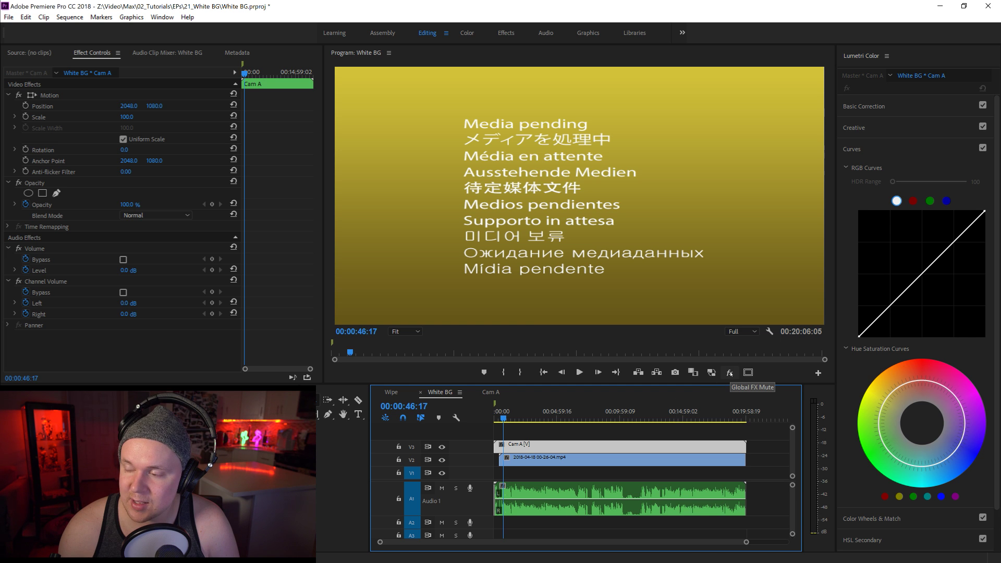
click(730, 373)
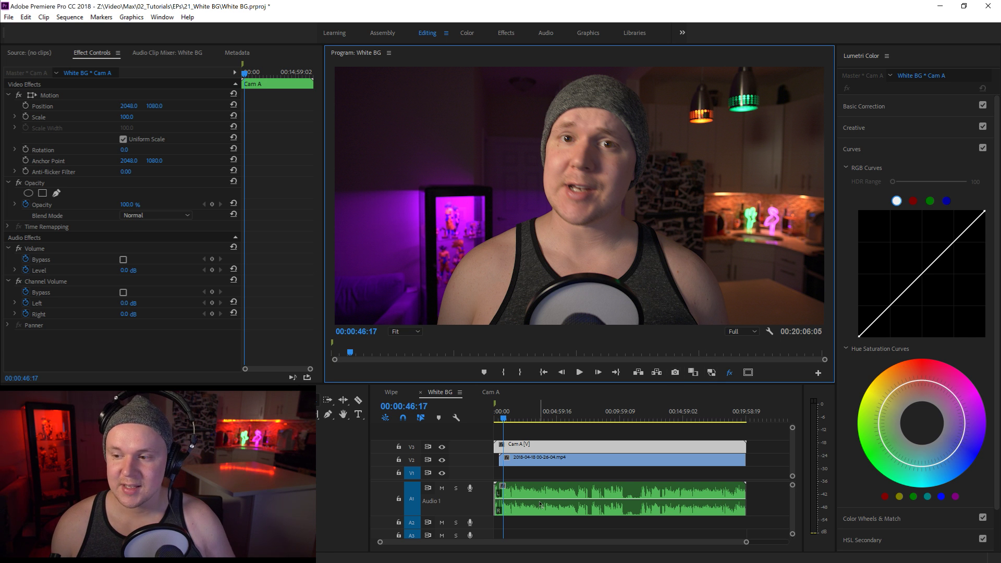
Razor the audio, screen recording and Cam A clips at the same point just before the playhead at 00:00:46:17.
drag(746, 543, 618, 543)
key(c)
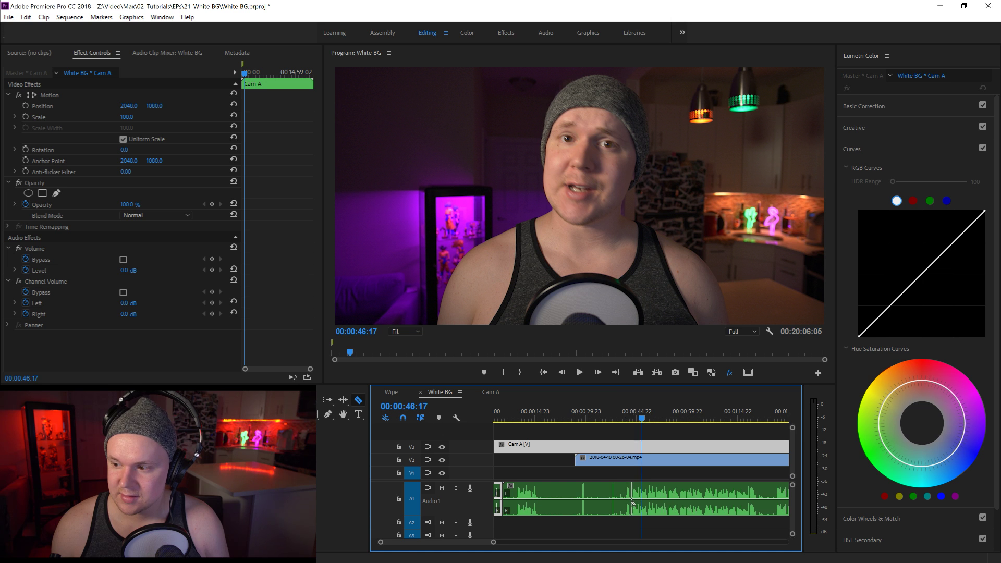
click(631, 503)
click(631, 457)
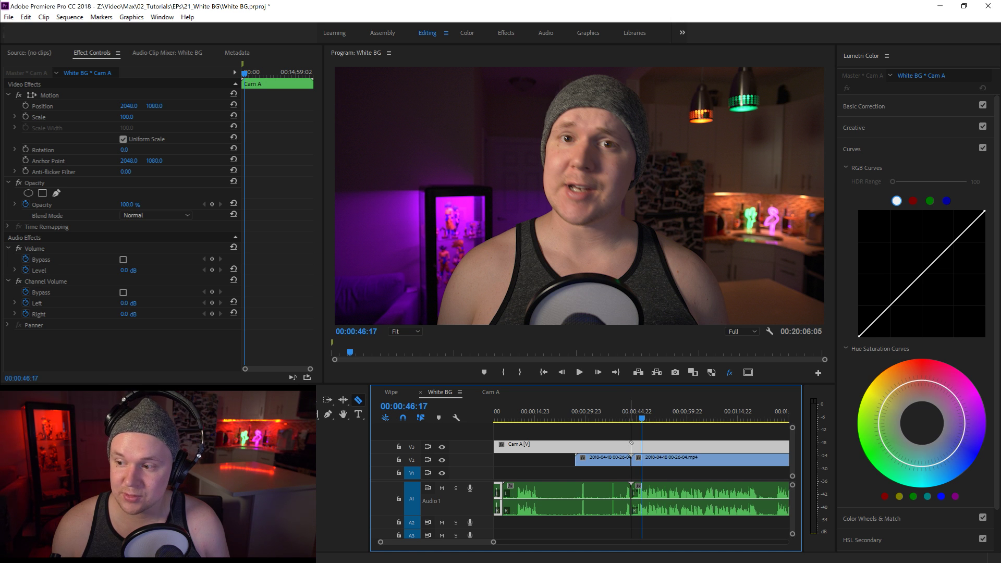
click(631, 444)
Delete all clip segments before the first cut and ripple delete the empty gap at the start of the sequence.
key(v)
drag(498, 433, 599, 524)
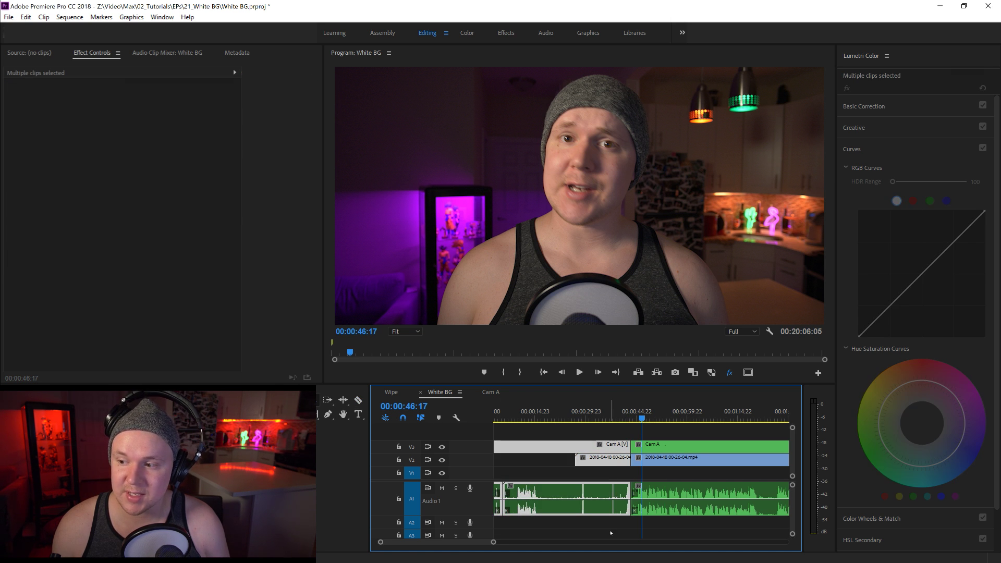
key(Delete)
right_click(589, 460)
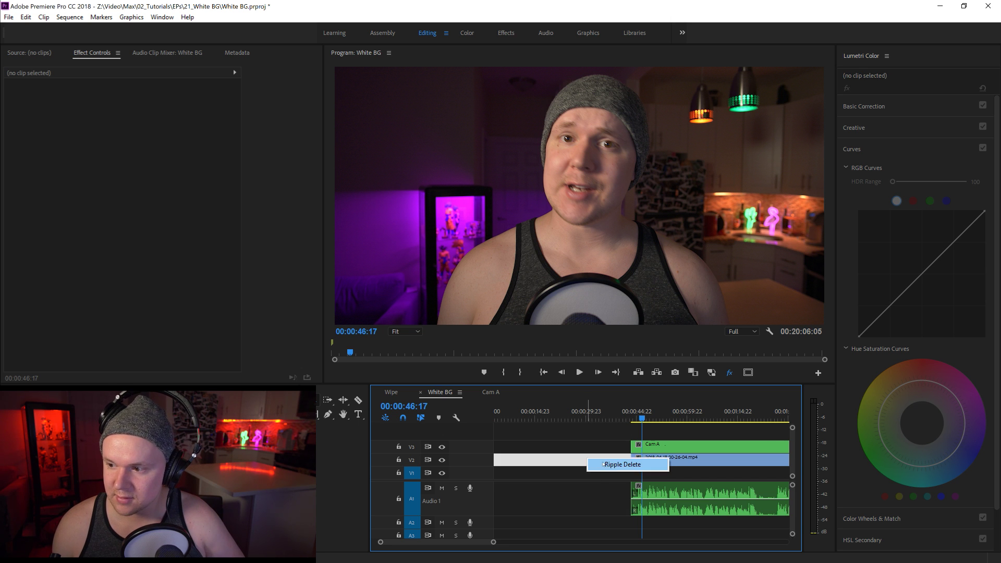
click(603, 464)
Set the program preview's playback resolution to 1/4 and play the sequence from the beginning.
key(space)
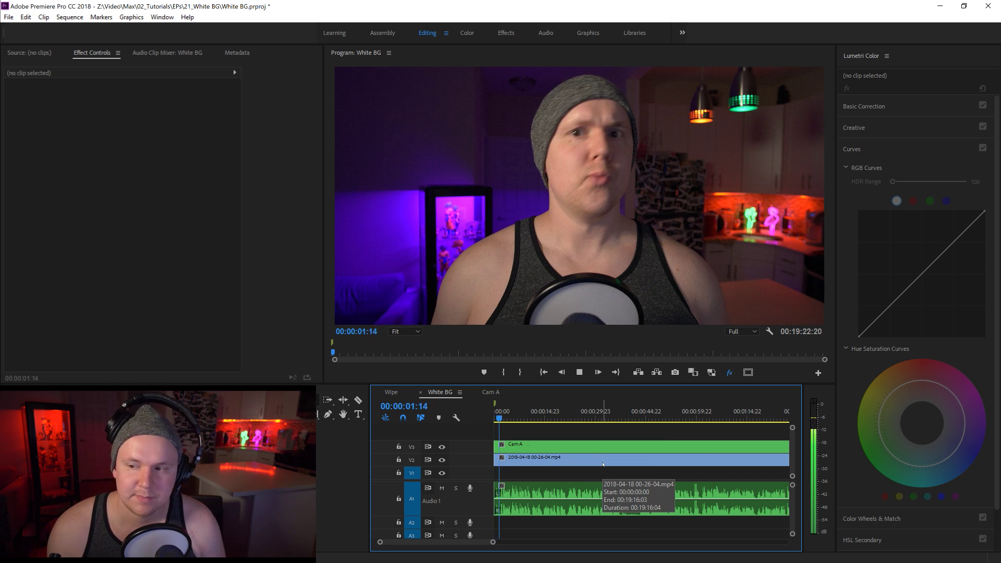
key(space)
click(742, 332)
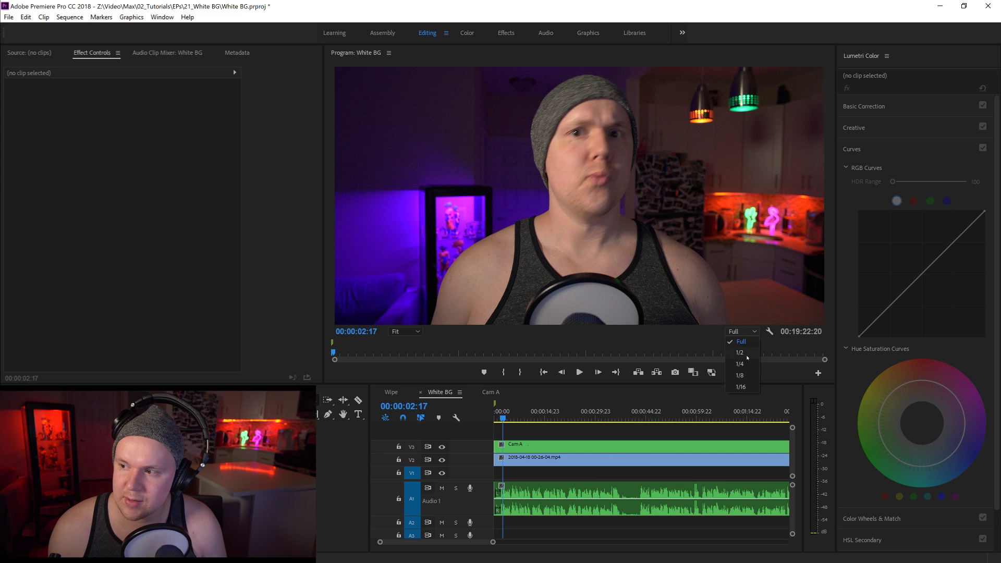
click(740, 364)
drag(498, 418, 479, 422)
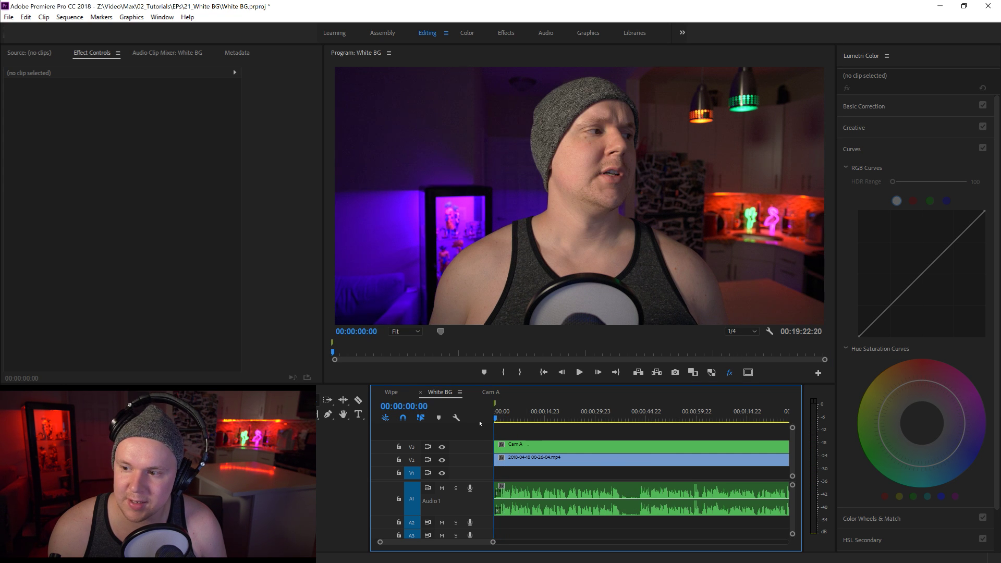
key(space)
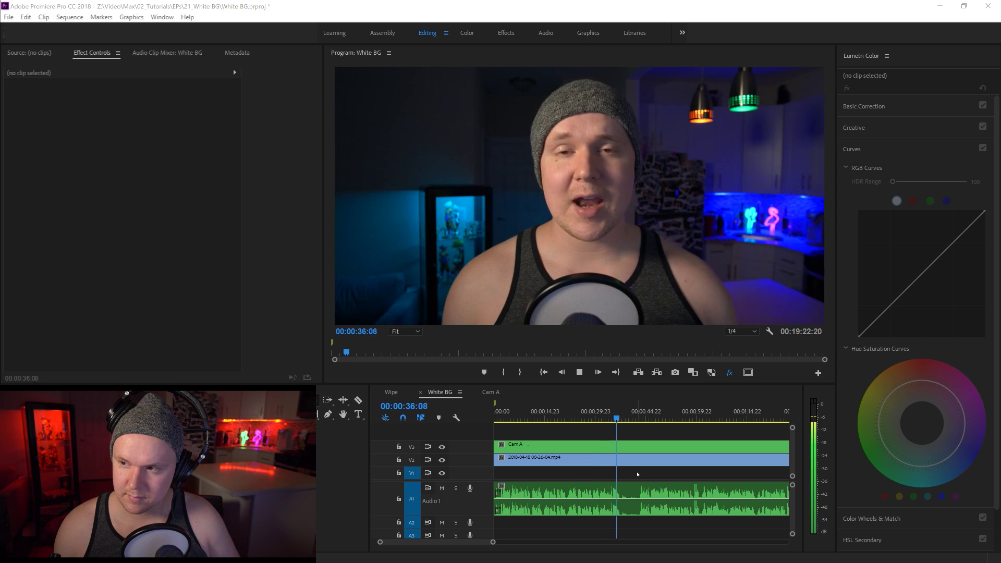
click(637, 474)
Razor the audio, screen recording and Cam A clips at 00:00:37:08.
click(620, 418)
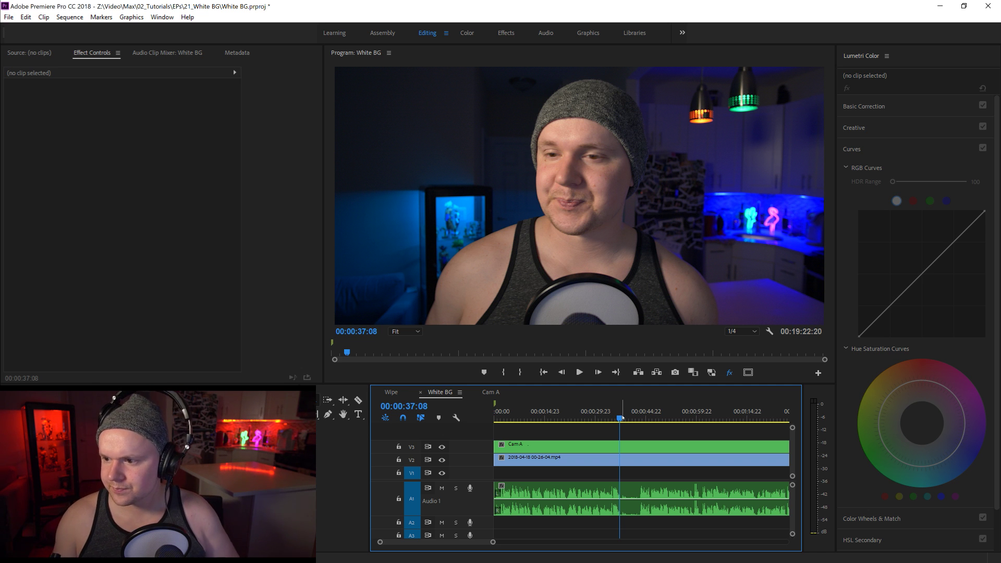
key(c)
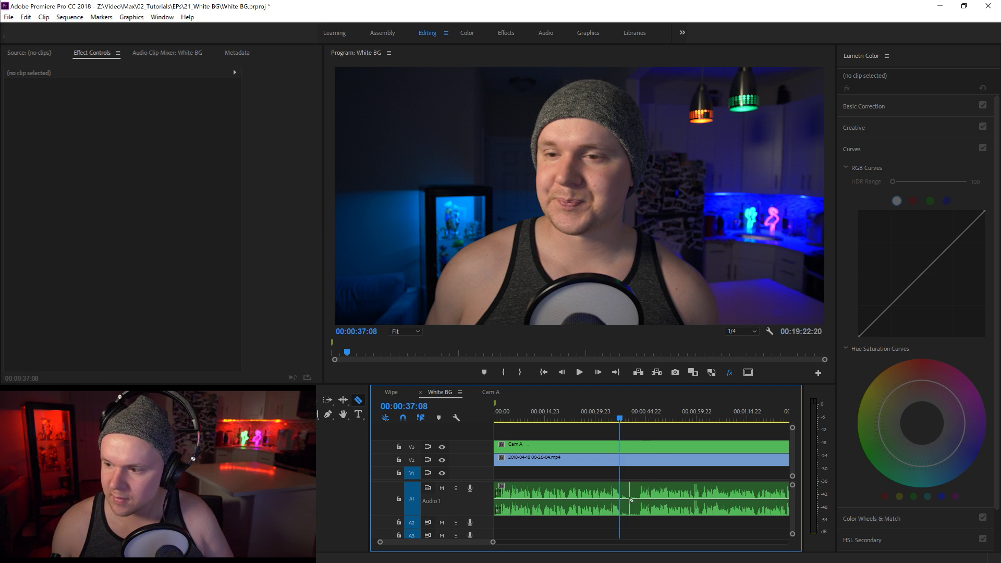
click(621, 498)
click(619, 457)
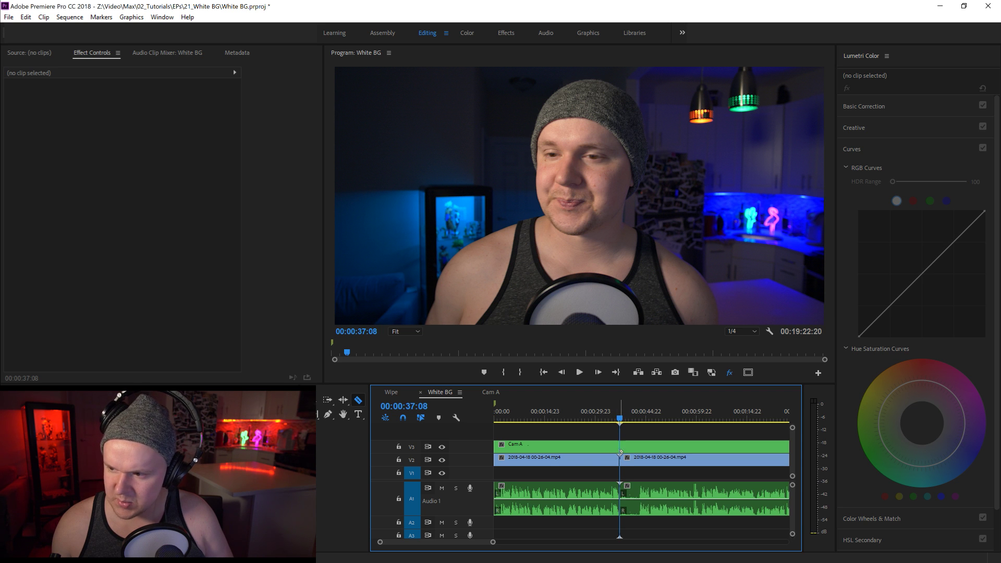
key(v)
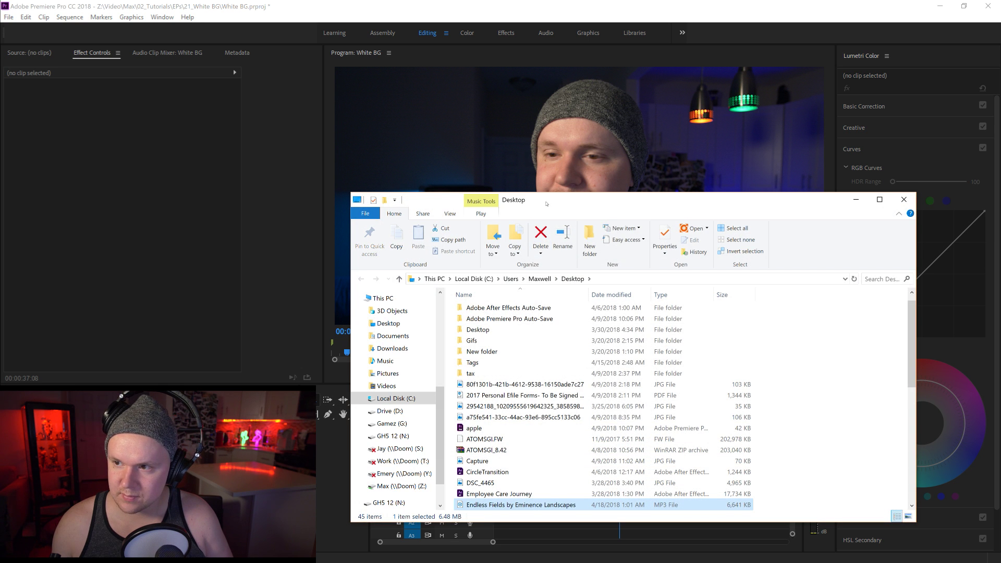
Place the MP3 Endless Fields by Eminence Landscapes from the Desktop folder on audio track A2 at the sequence start.
drag(546, 203, 0, 202)
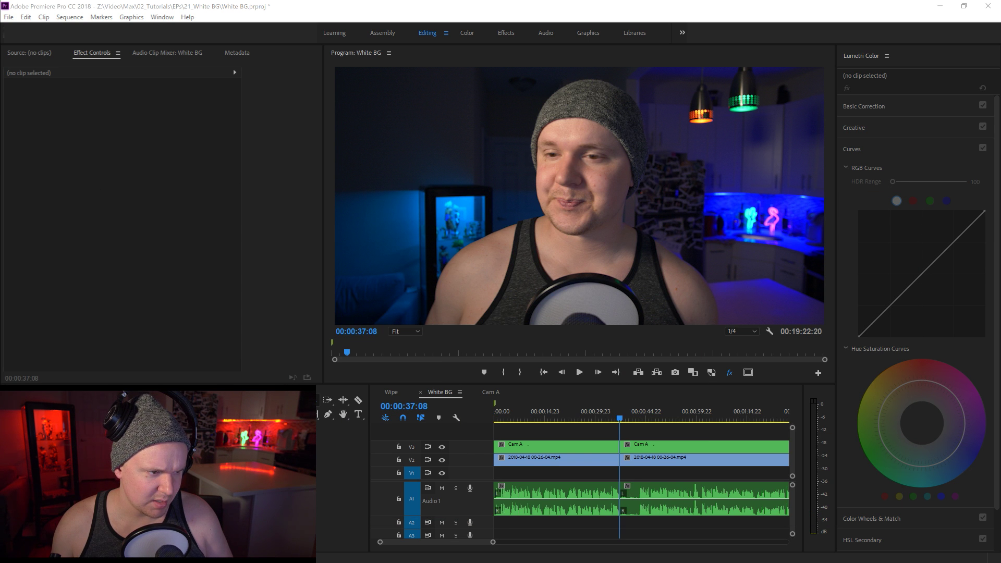
drag(0, 202, 482, 535)
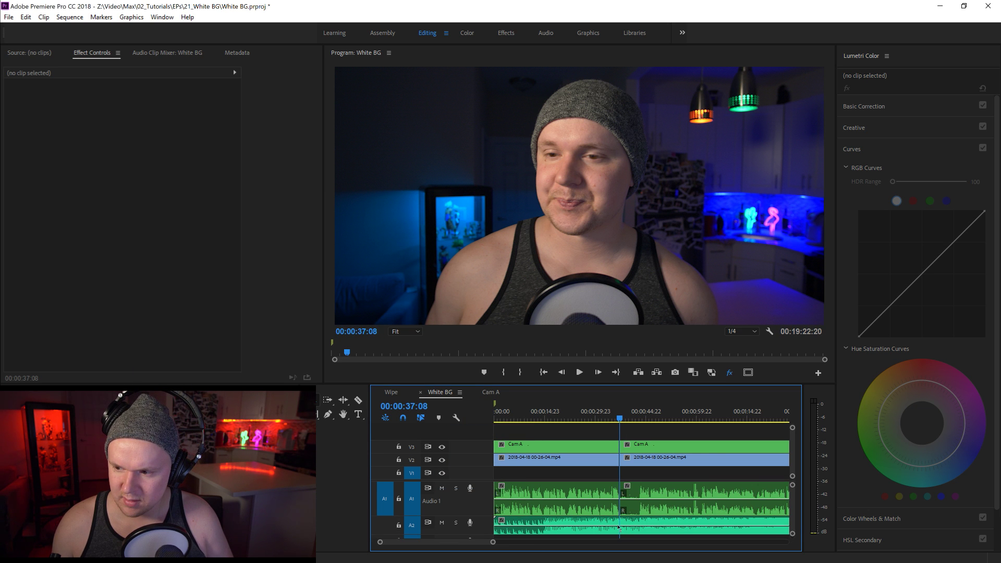
scroll(795, 506, down, 1)
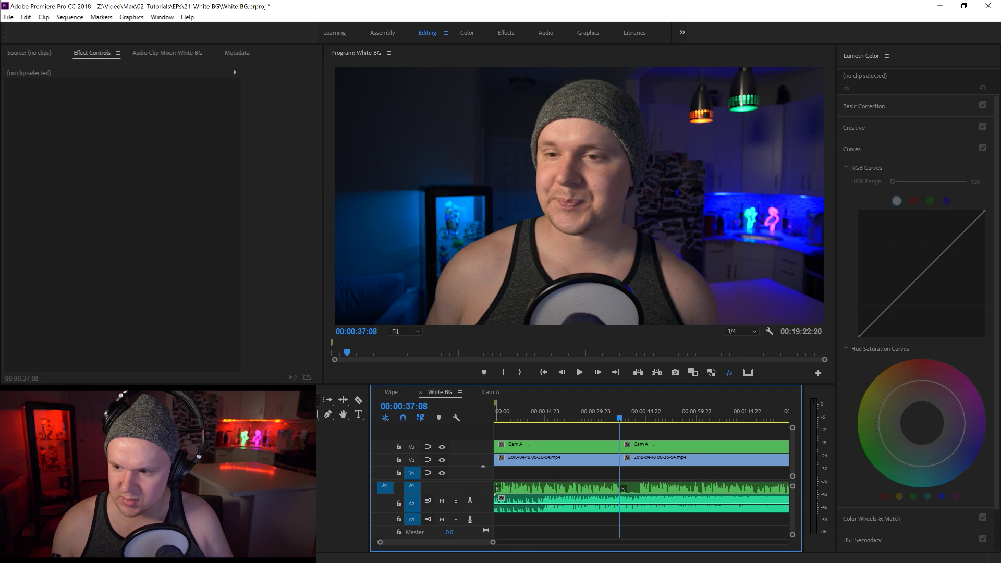
Close the Lumetri Color panel and enlarge the timeline, widening it and making track A2 taller.
click(886, 56)
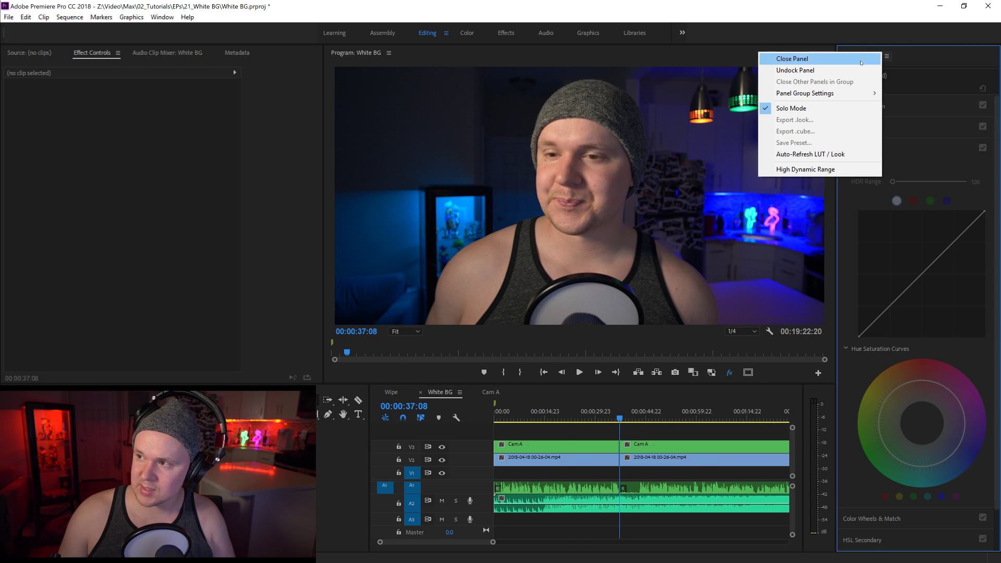
click(787, 57)
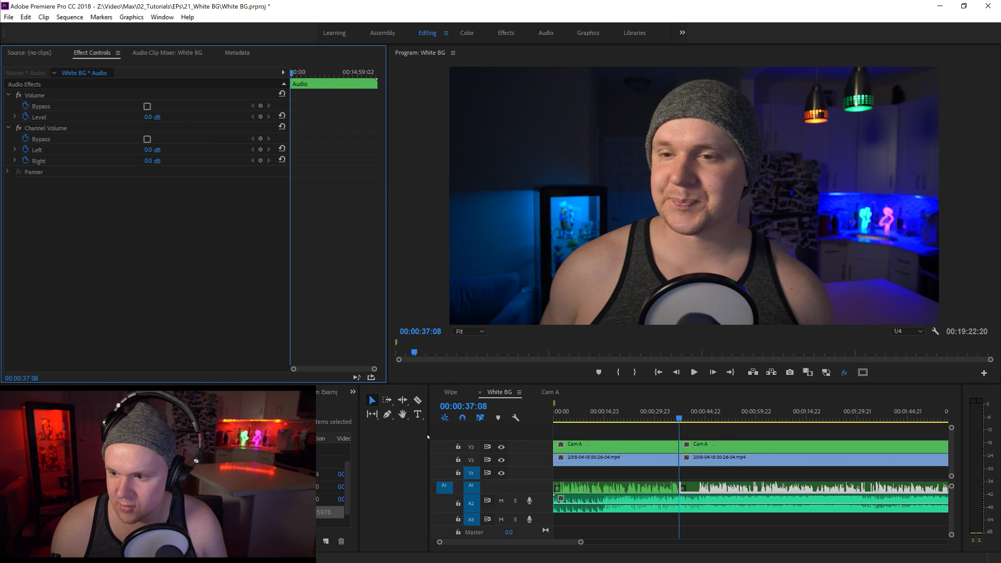
drag(427, 435, 172, 434)
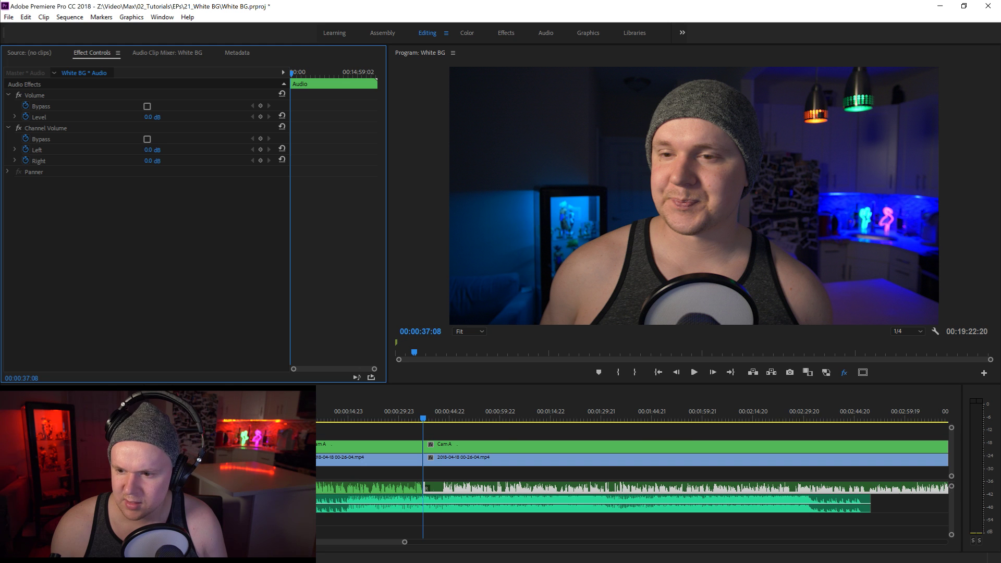
drag(237, 512, 237, 526)
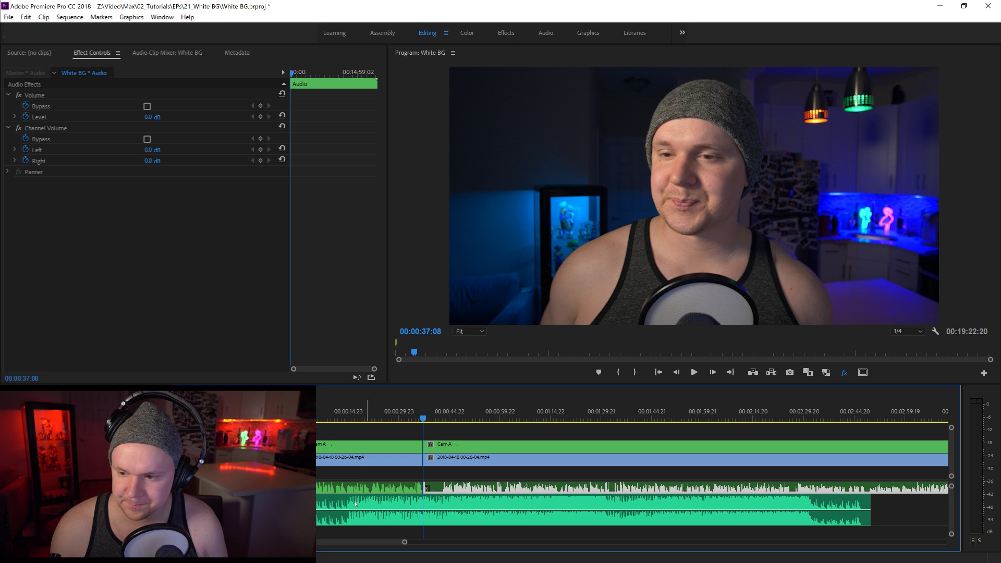
Turn off keyframing for the music clip's volume level and set the level to -35 dB.
click(348, 519)
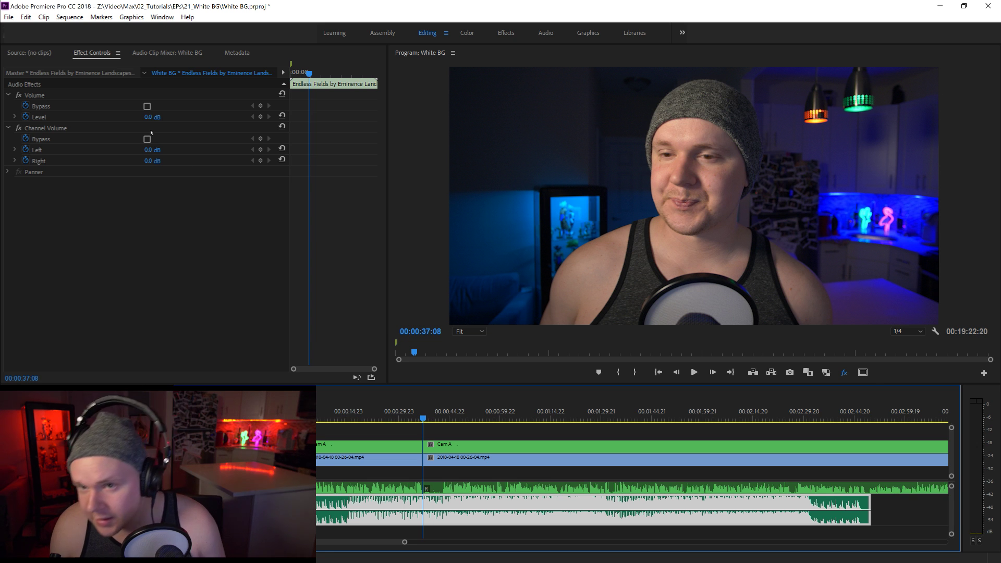
click(84, 117)
click(151, 117)
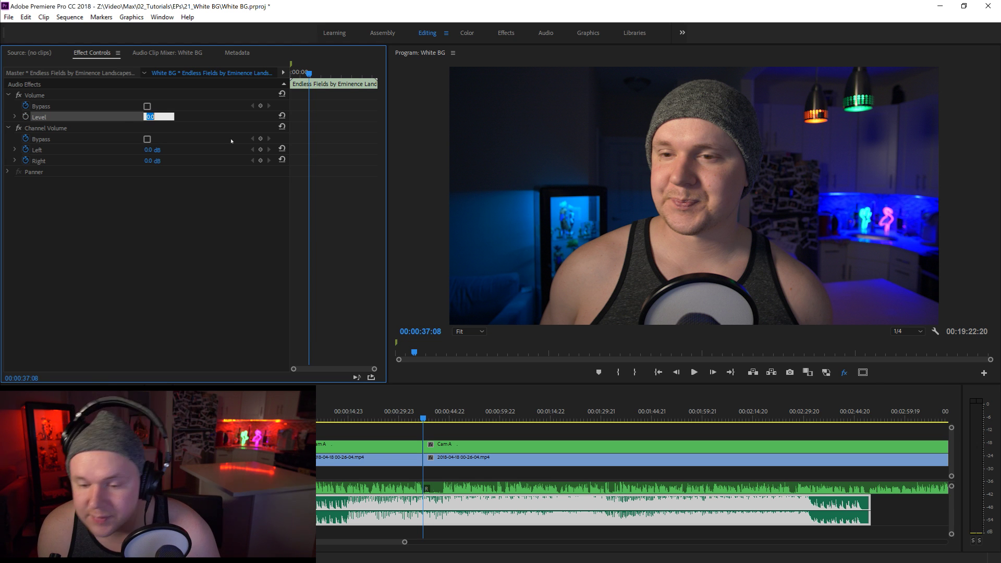
text(-)
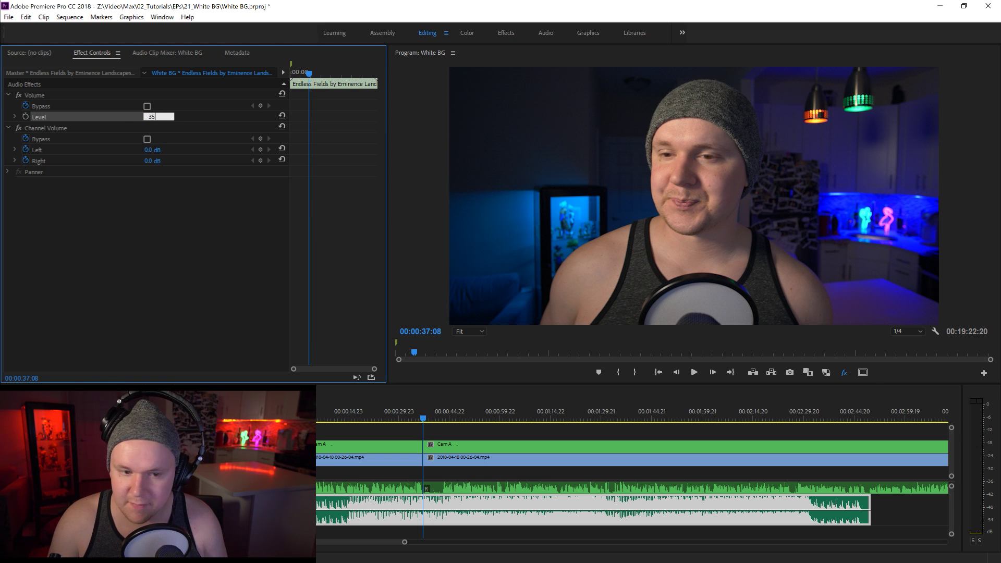
text(35)
key(Return)
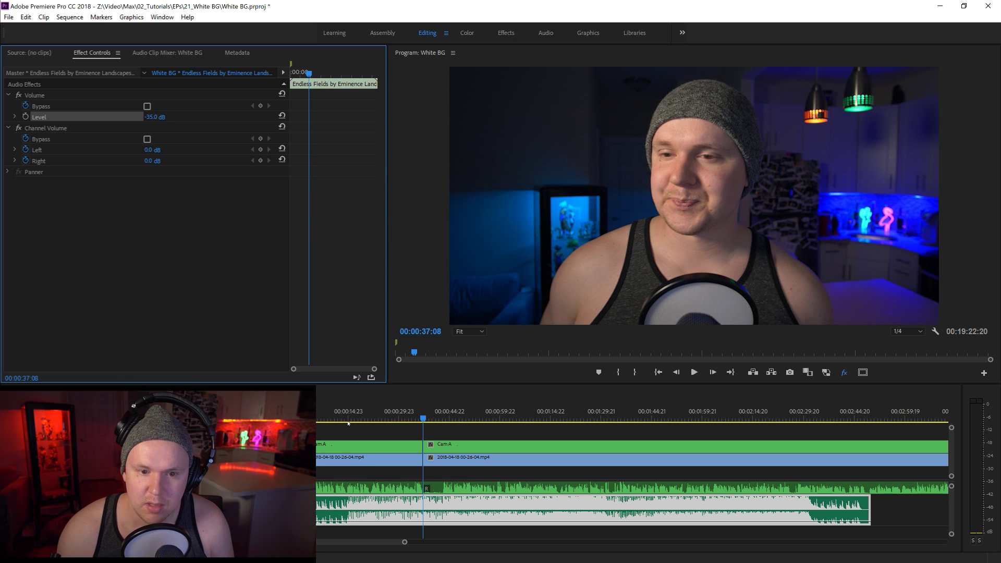
Play the sequence from the start to 00:00:19:13 to check the music against the voice.
drag(331, 412, 308, 411)
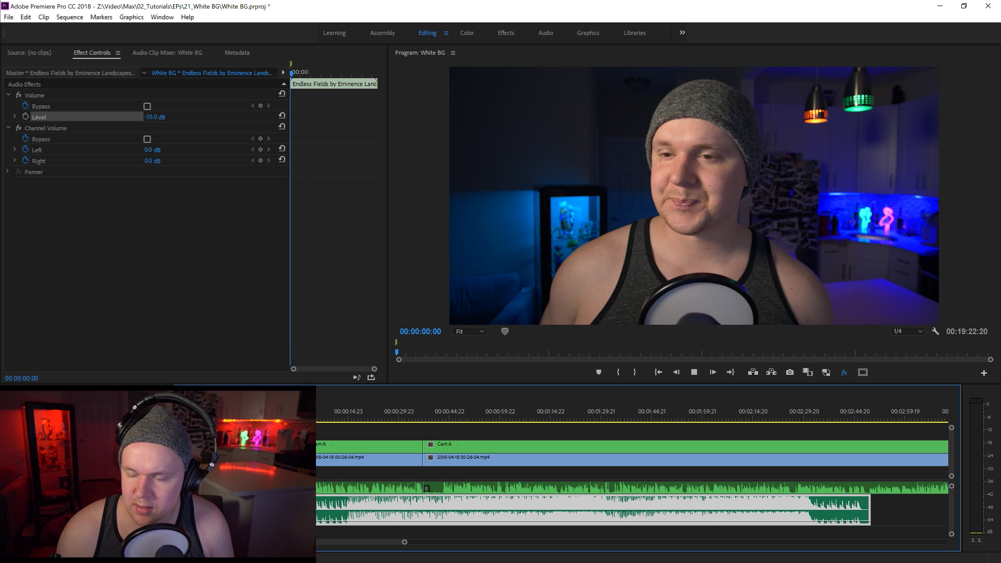
key(space)
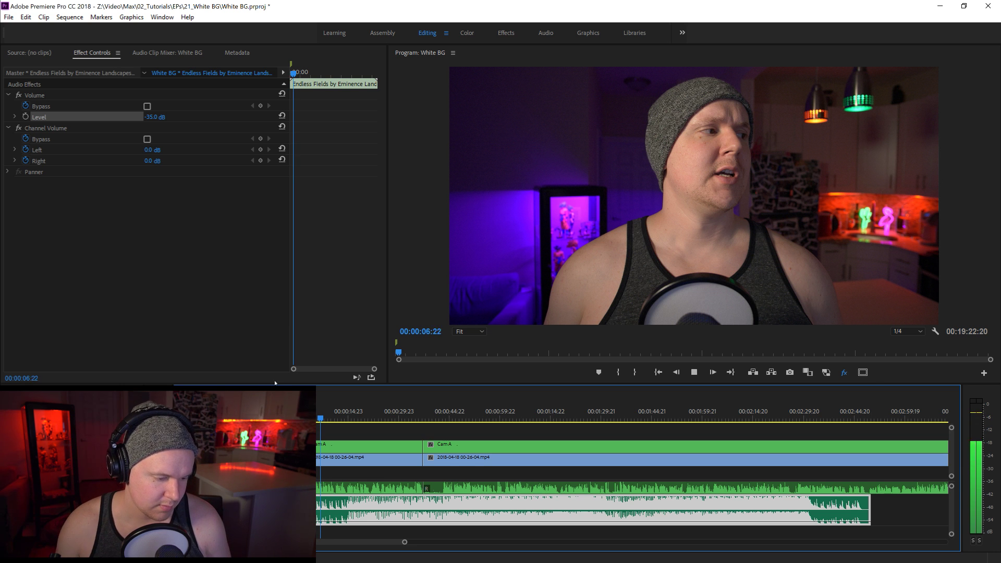
key(space)
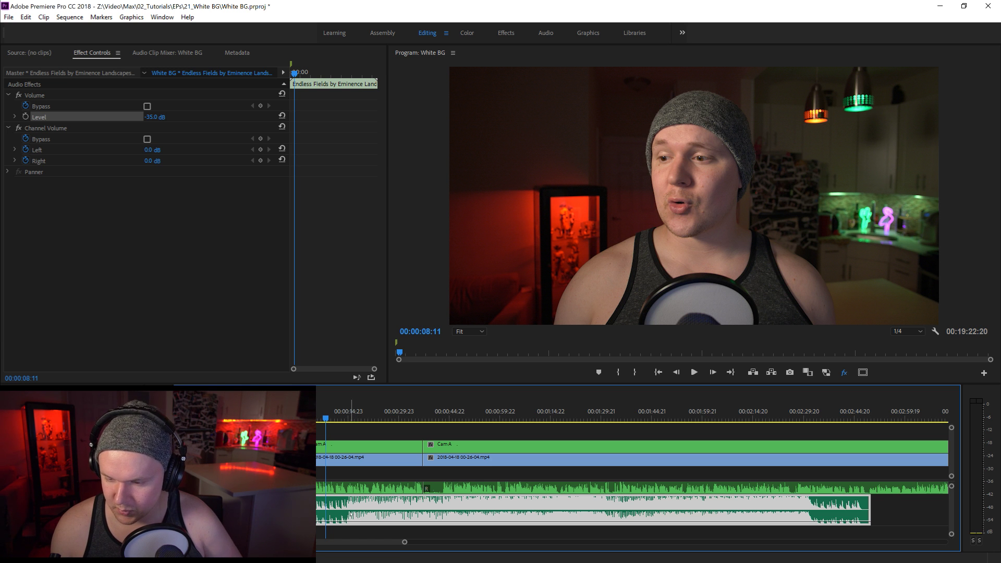
key(space)
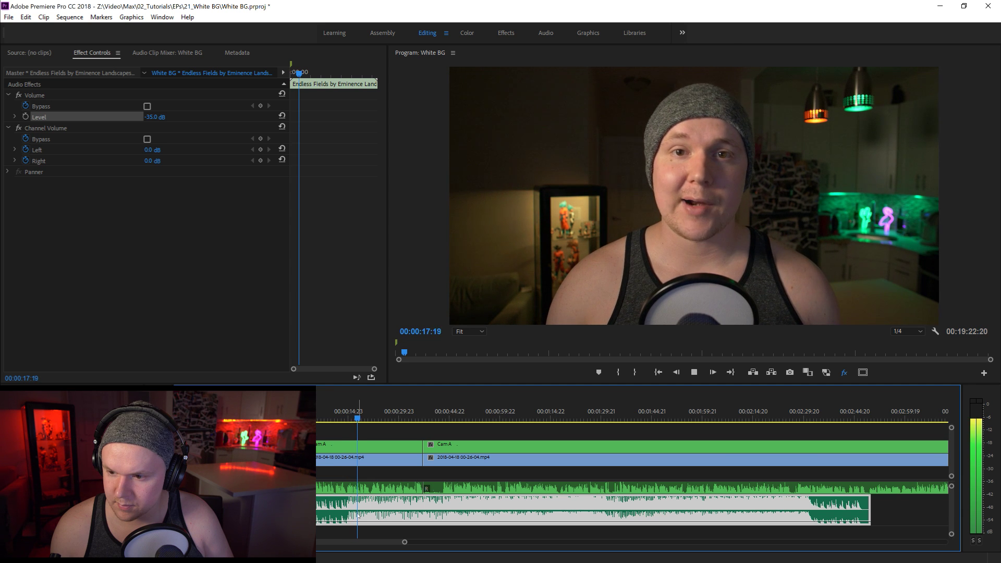
key(space)
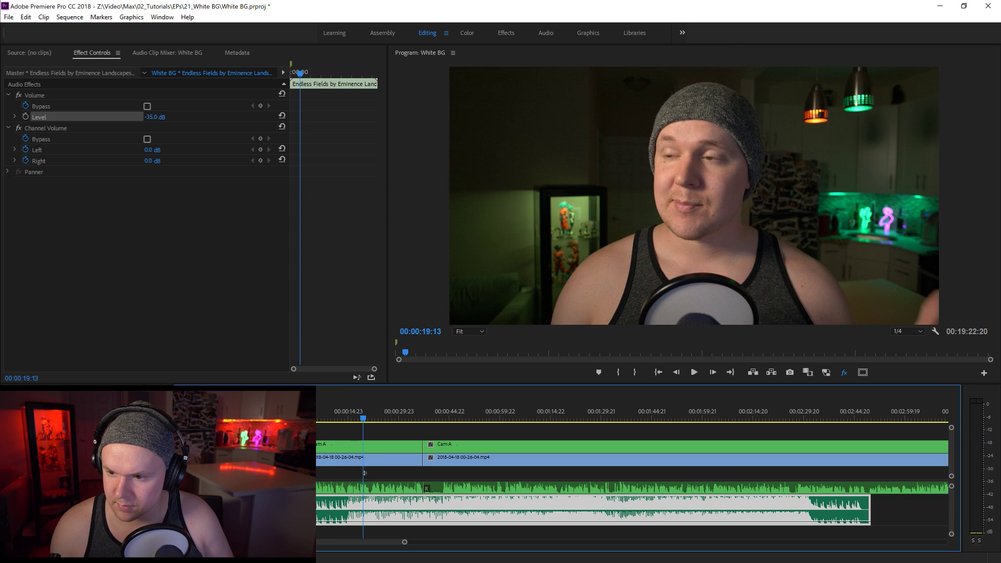
Split the screen recording at 00:00:19:13, move the segment after it onto the track above Cam A, and preview it at 00:00:30:02.
drag(366, 460, 386, 440)
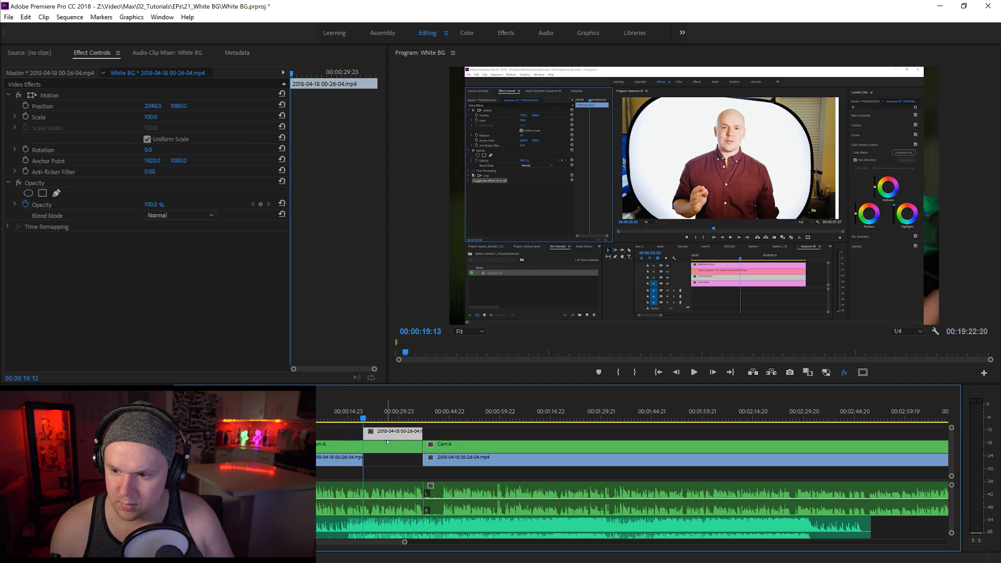
click(401, 417)
click(399, 417)
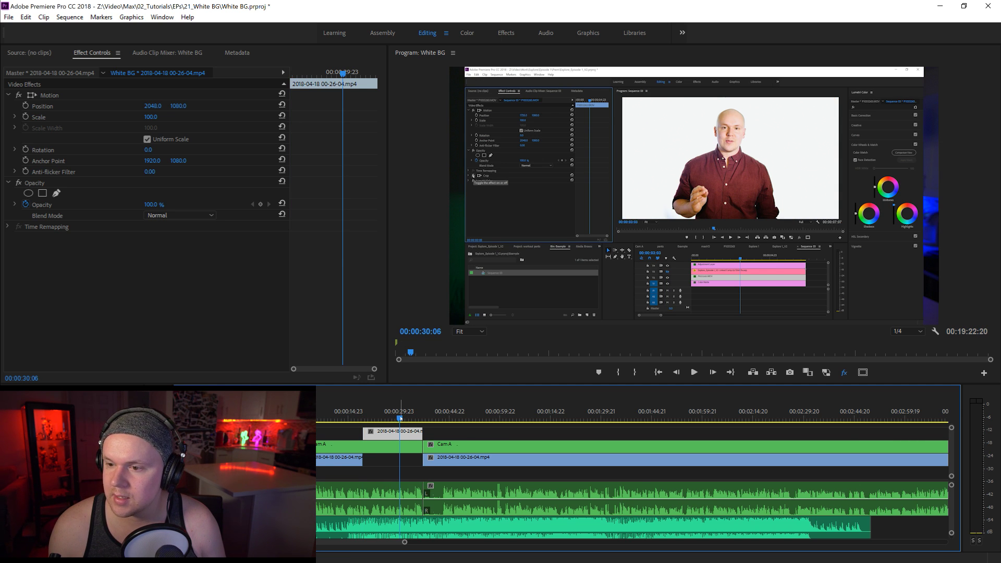
Change the sequence settings to a 3840 horizontal frame size and a 60.00 frames/second timebase.
click(69, 16)
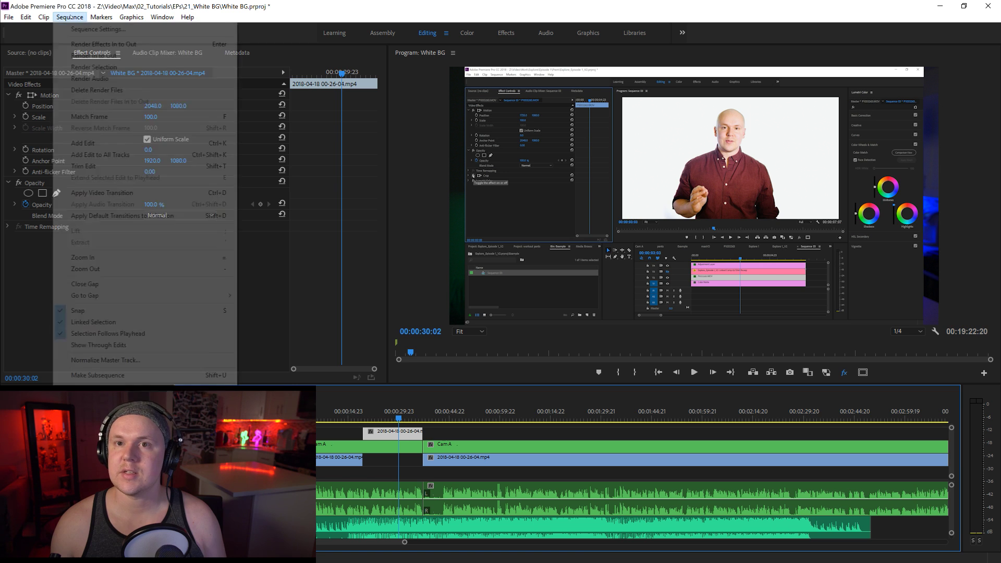
click(78, 24)
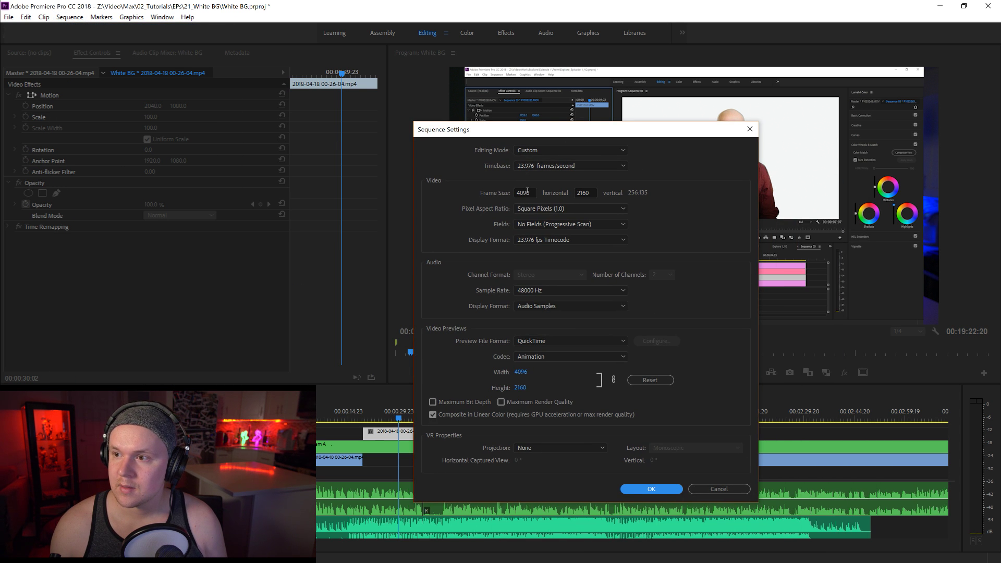
click(527, 191)
key(BackSpace)
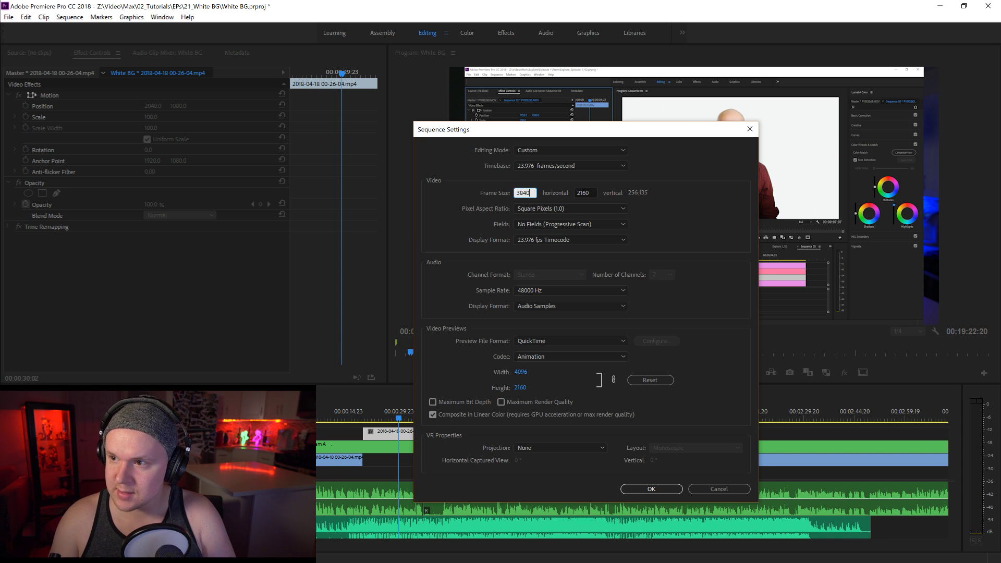
click(533, 166)
click(563, 302)
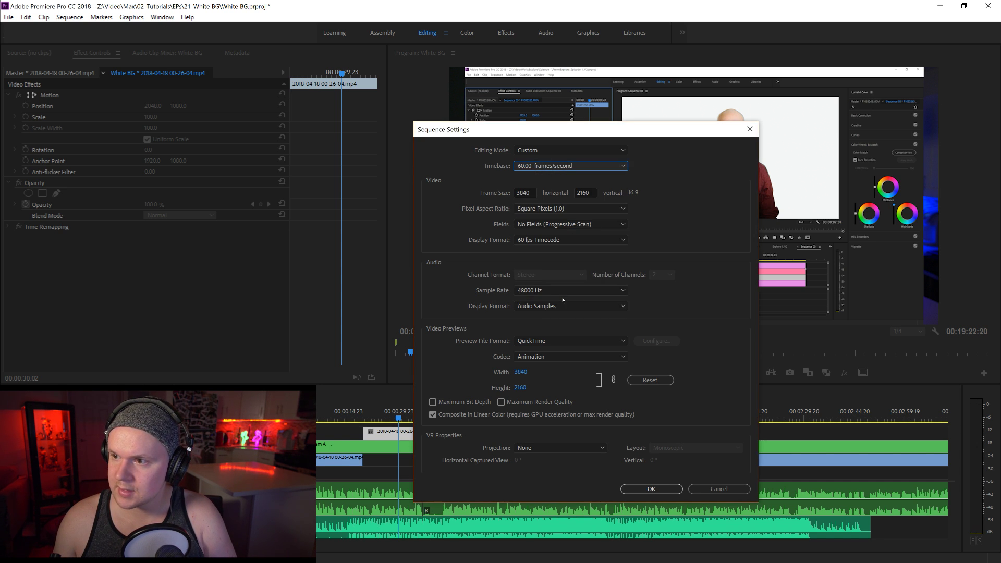
click(650, 488)
click(635, 331)
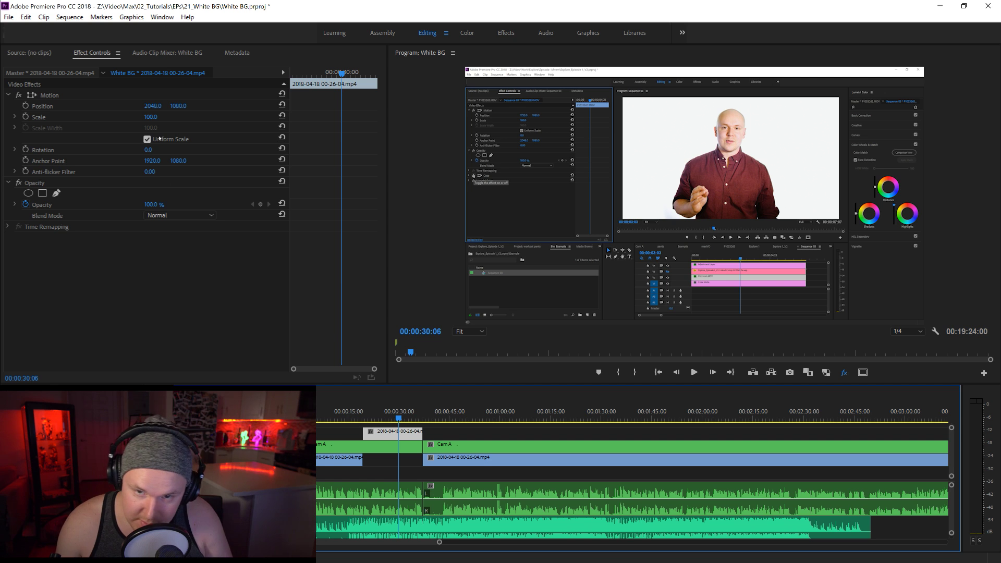
Set the raised screen recording segment's scale to 200.
click(151, 118)
text(20)
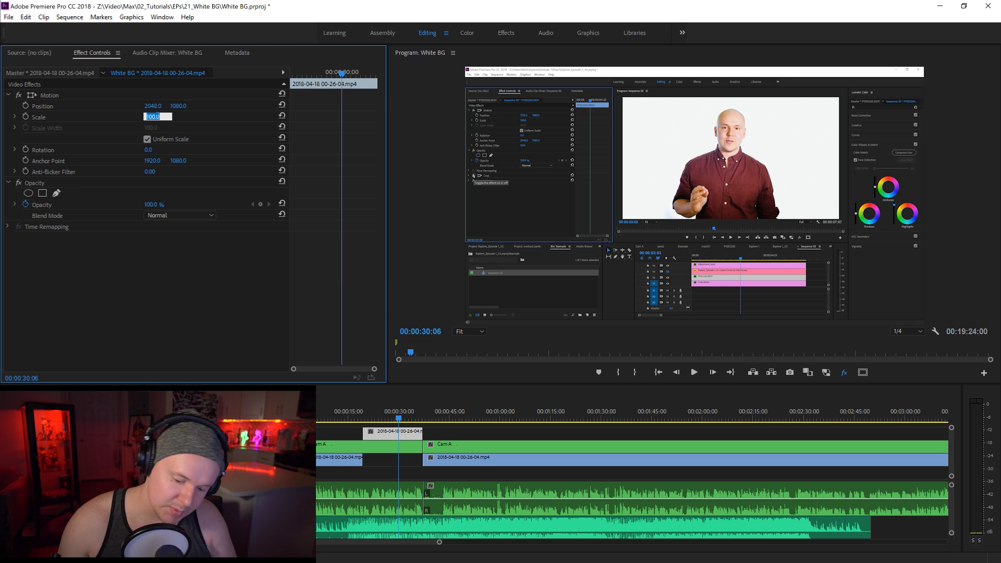
text(0)
key(Return)
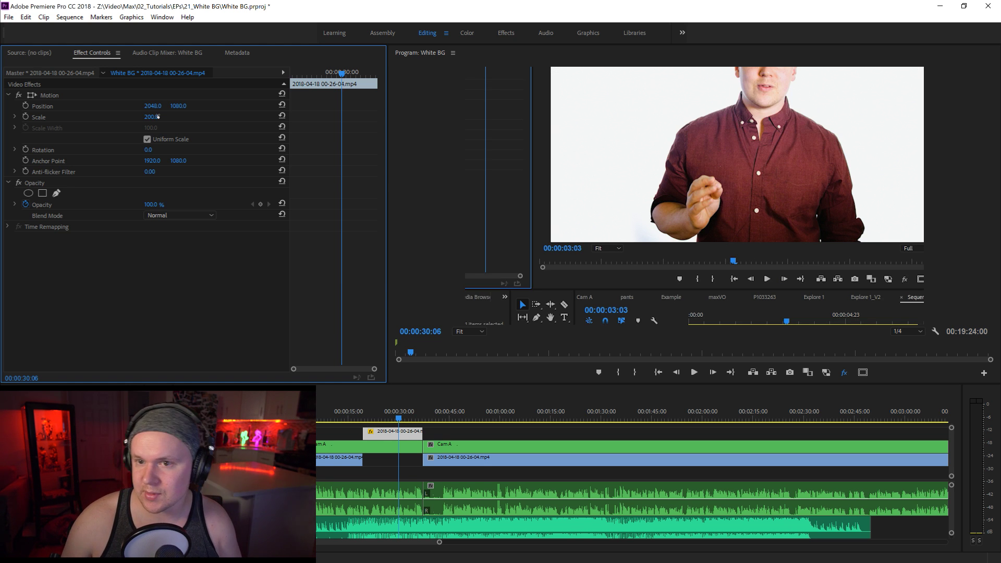
drag(178, 106, 166, 106)
drag(154, 106, 573, 106)
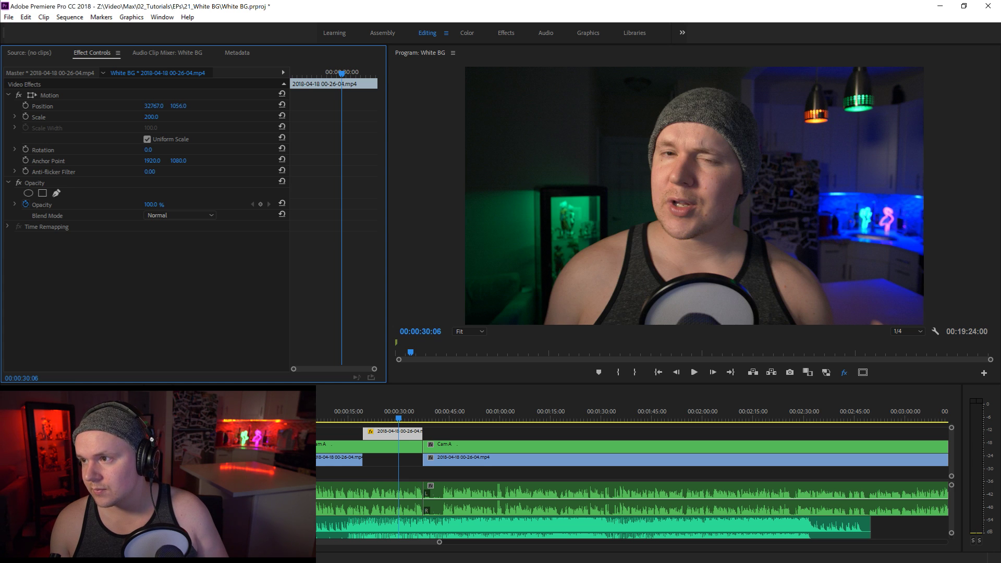
key(ctrl+z)
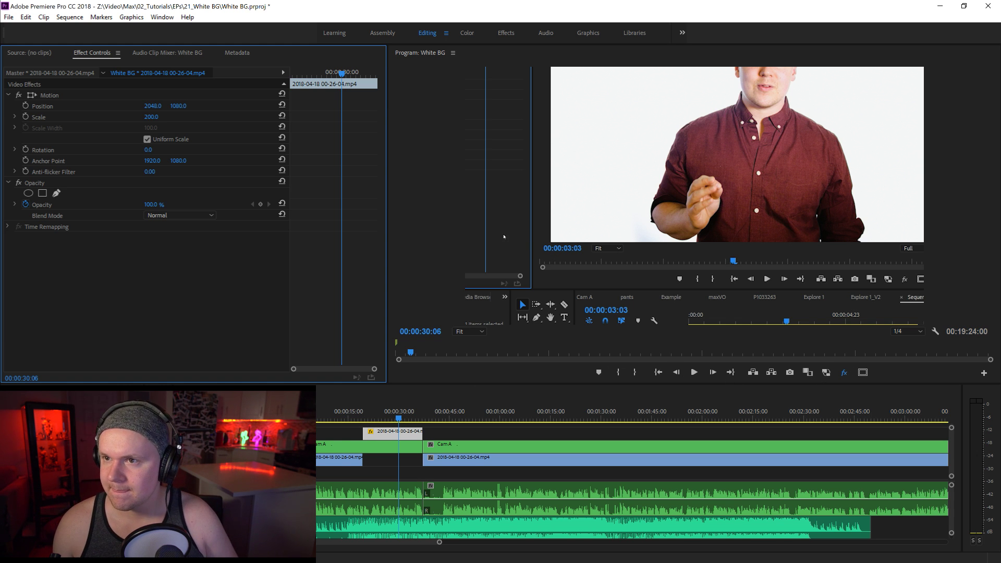
Reposition the raised screen recording segment within the frame to about 1345, 1695.
click(158, 469)
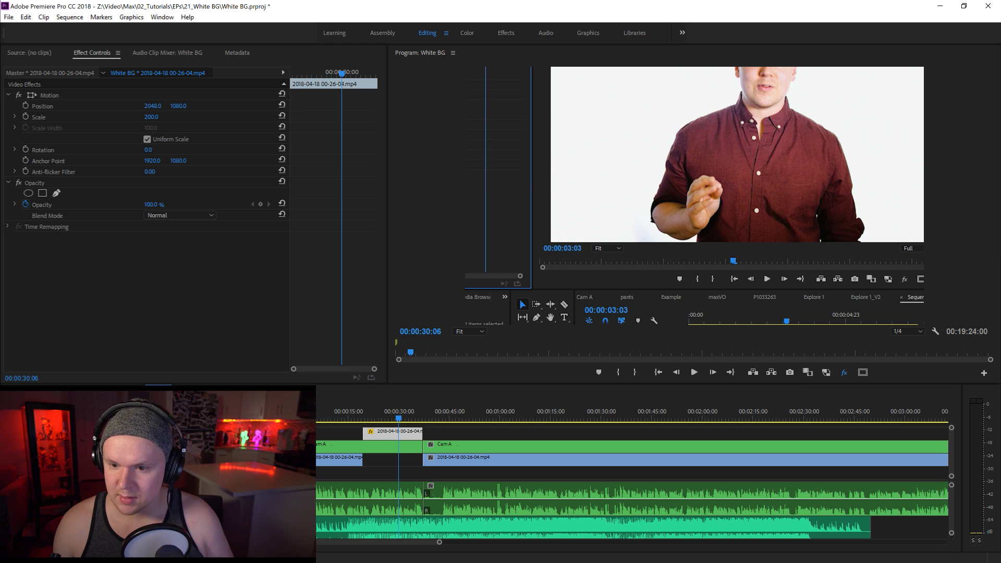
click(696, 159)
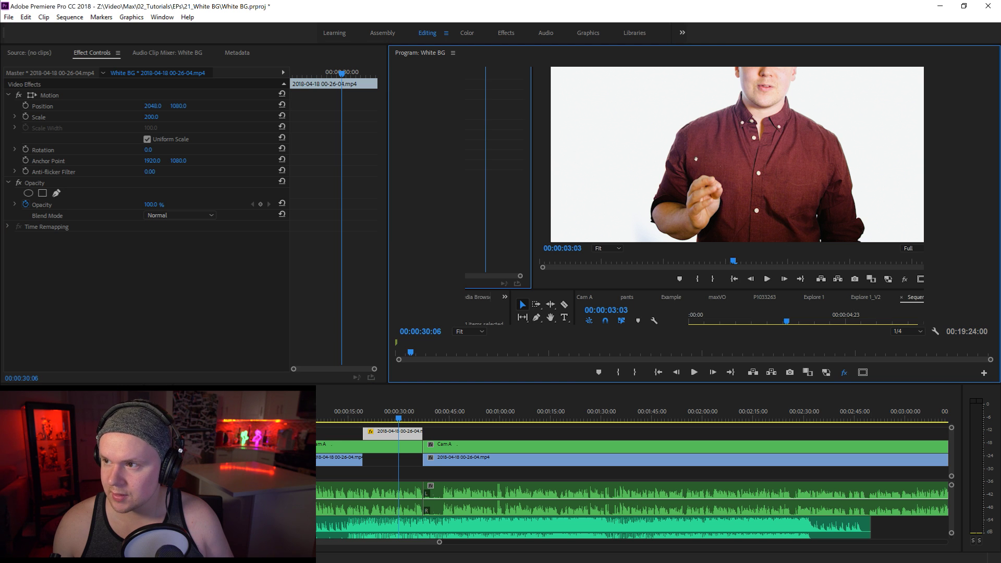
click(648, 216)
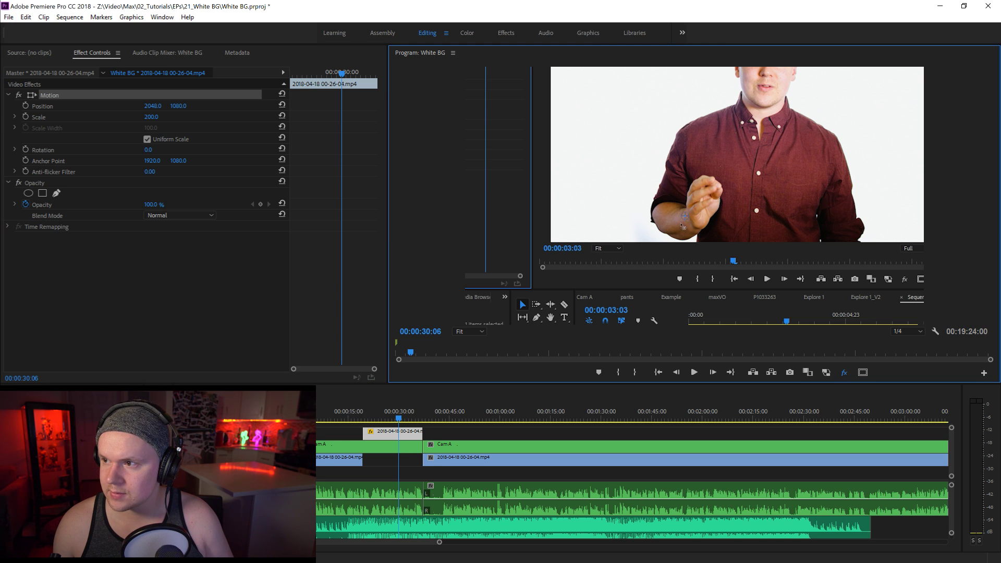
drag(662, 186, 583, 260)
Set the raised screen recording segment's scale to 215 and nudge its position to about 1313, 1730.
click(150, 117)
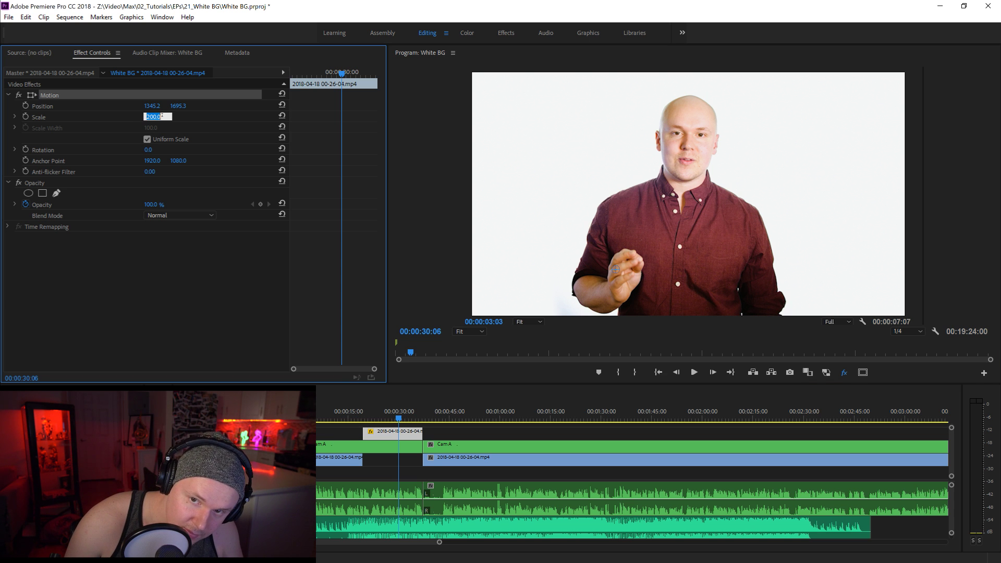
text(215)
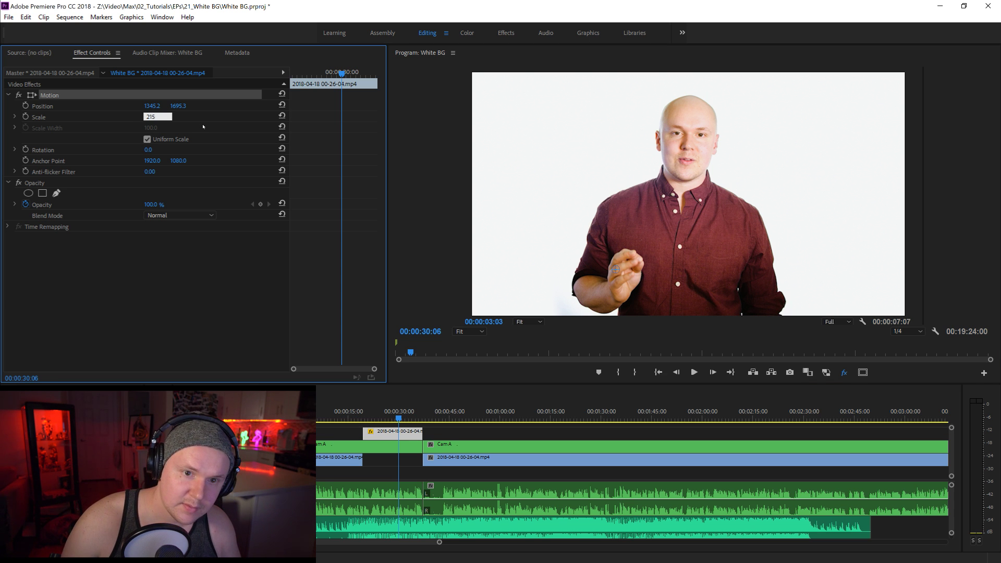
key(Return)
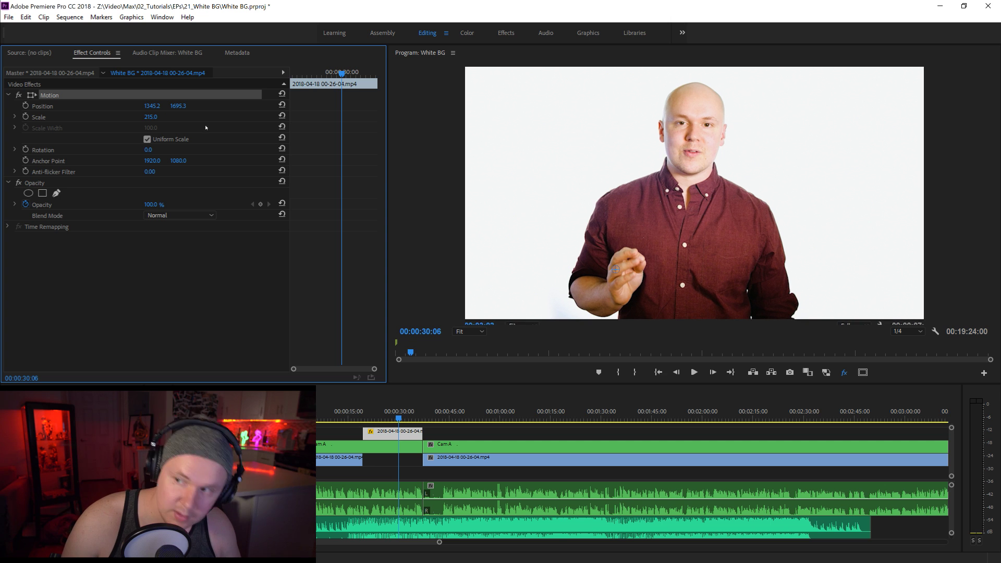
drag(627, 197, 621, 204)
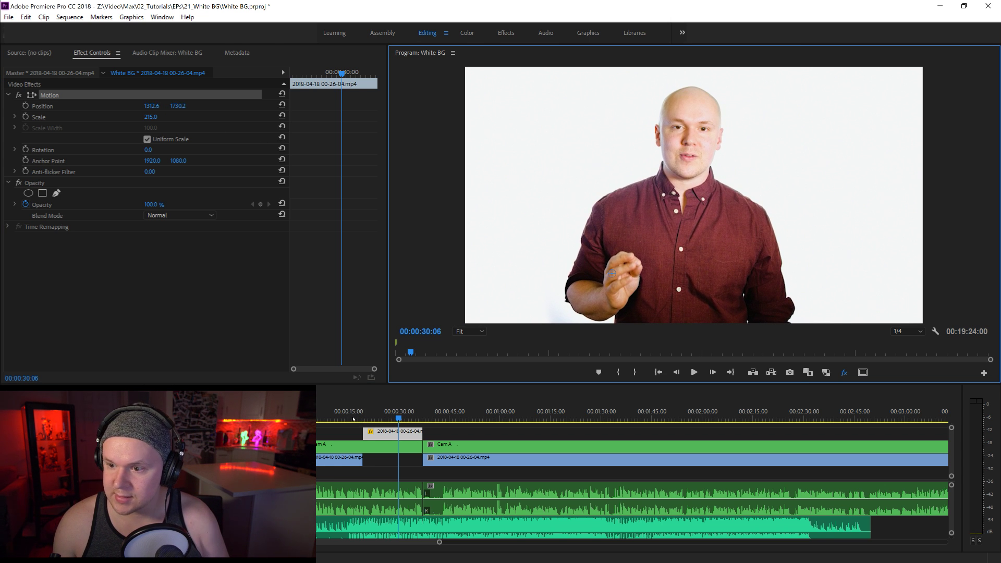
Play the sequence from about 00:00:15:00 to 00:00:17:40 to check the talking-head section.
click(347, 417)
key(space)
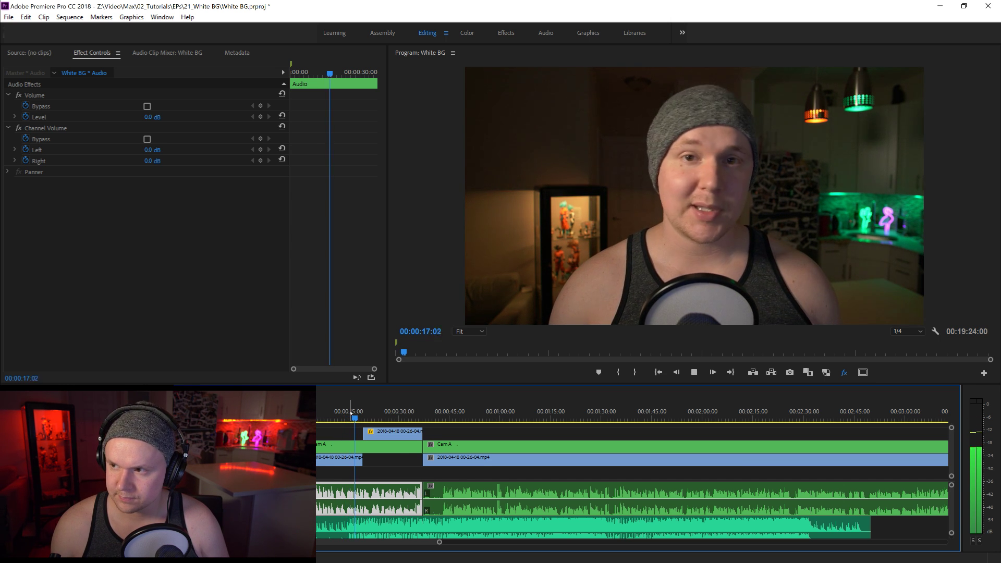
key(space)
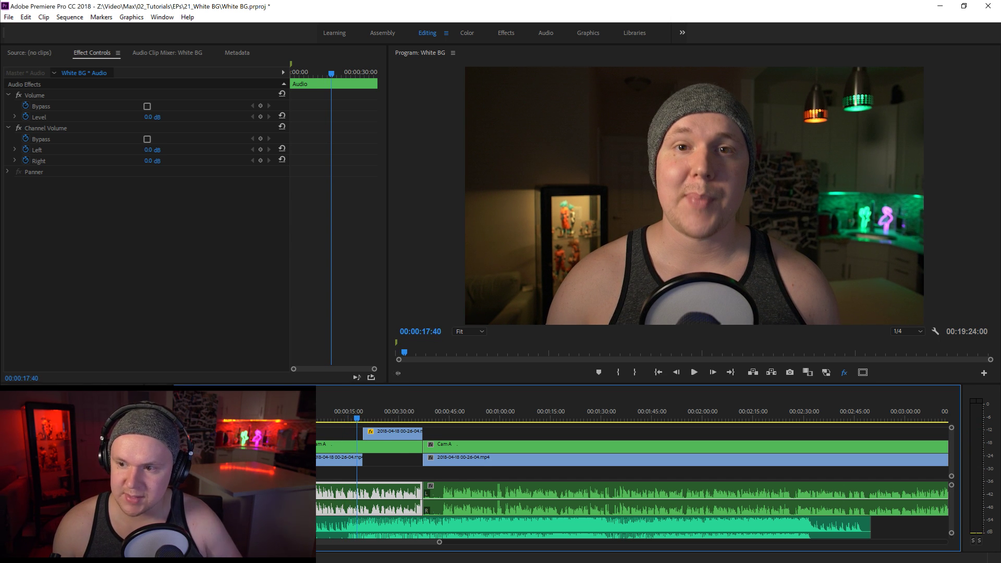
Enlarge the timeline and examine the opening track layout of the Wipe sequence around 00:00:05:35.
drag(403, 386, 404, 329)
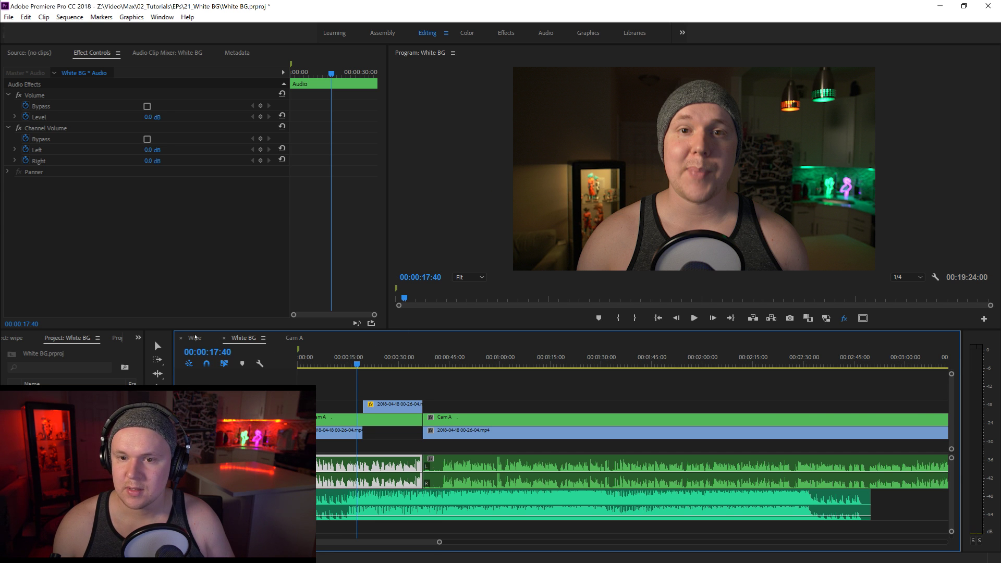
click(196, 340)
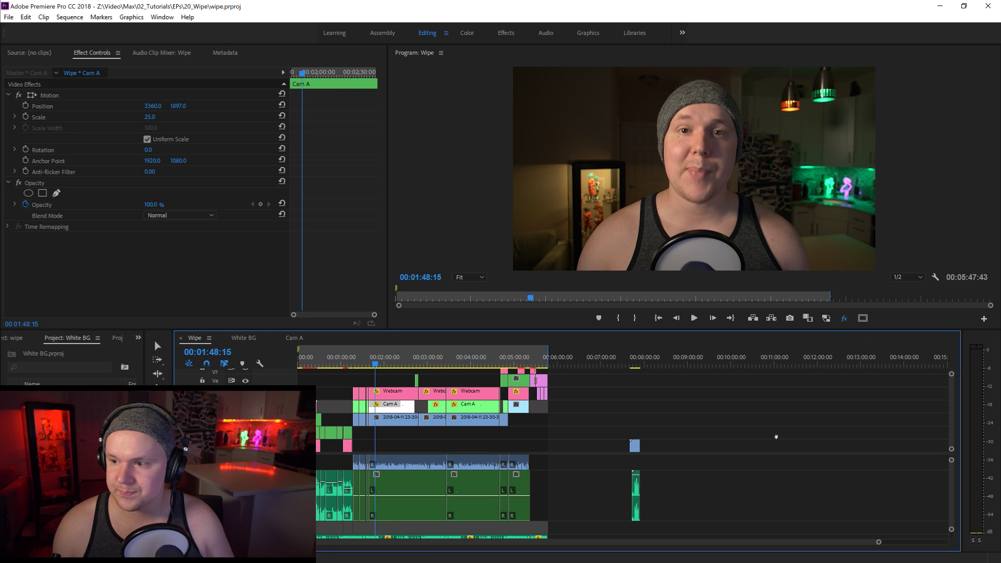
drag(953, 438, 953, 425)
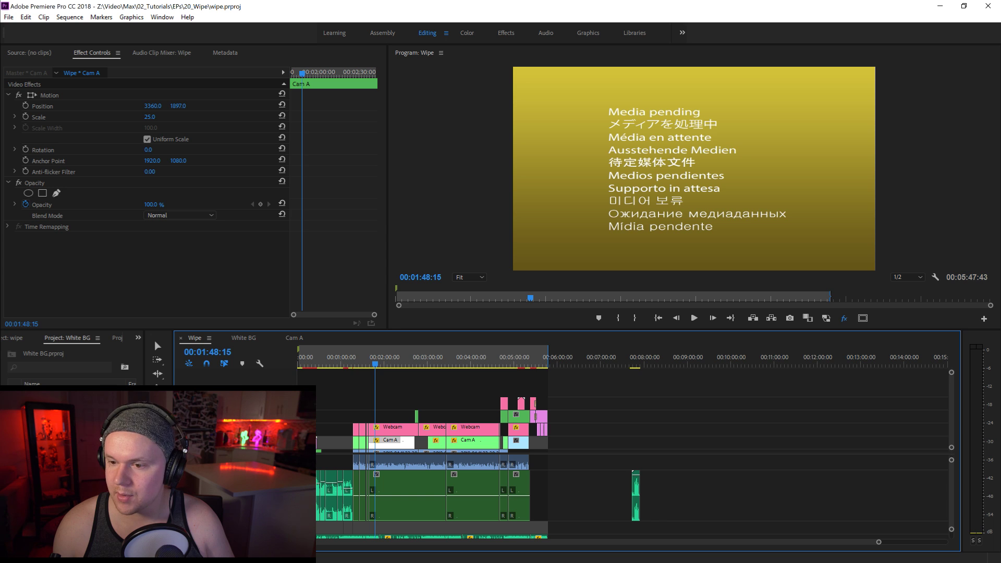
click(303, 364)
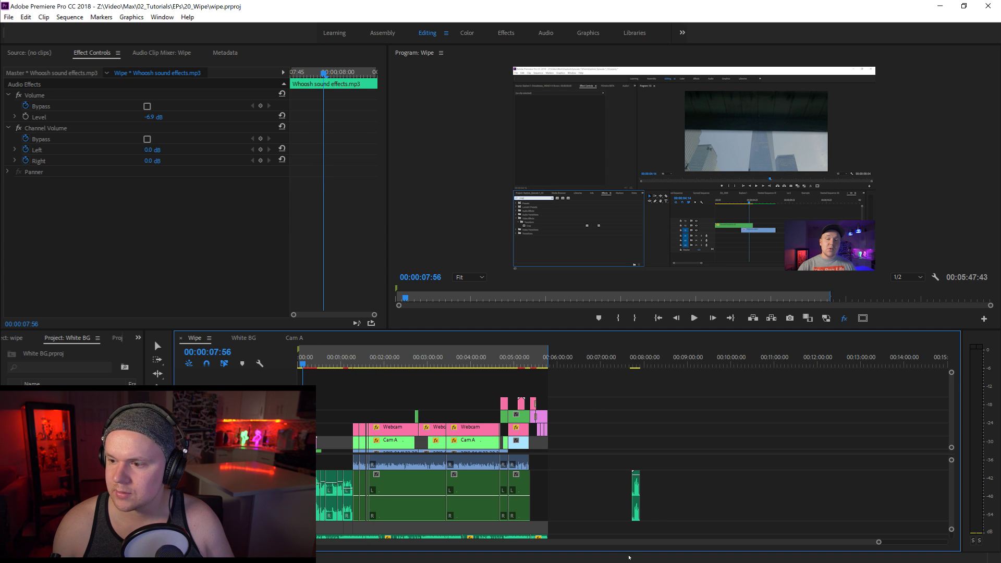
drag(879, 542, 369, 542)
drag(385, 363, 347, 365)
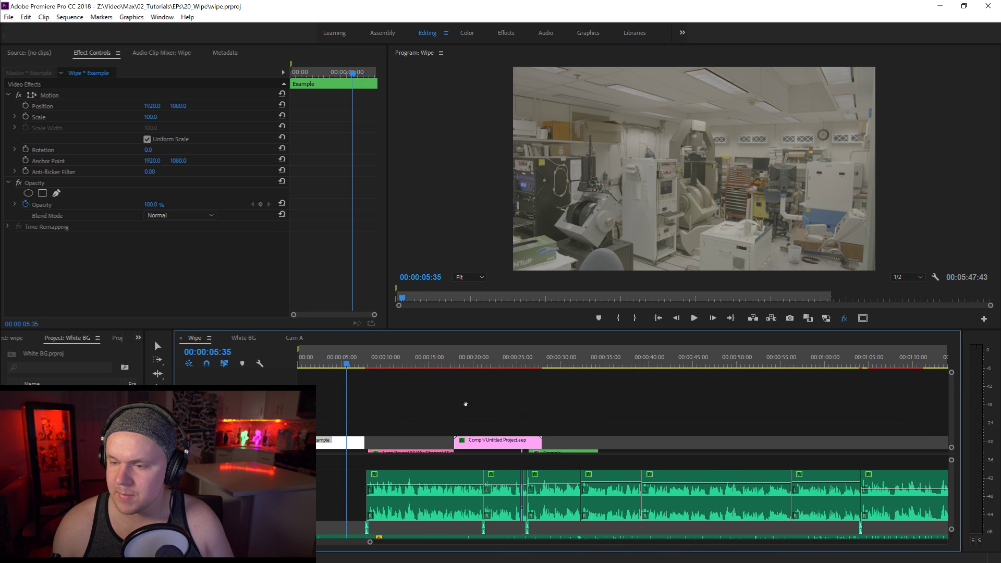
scroll(953, 417, down, 1)
scroll(953, 417, down, 2)
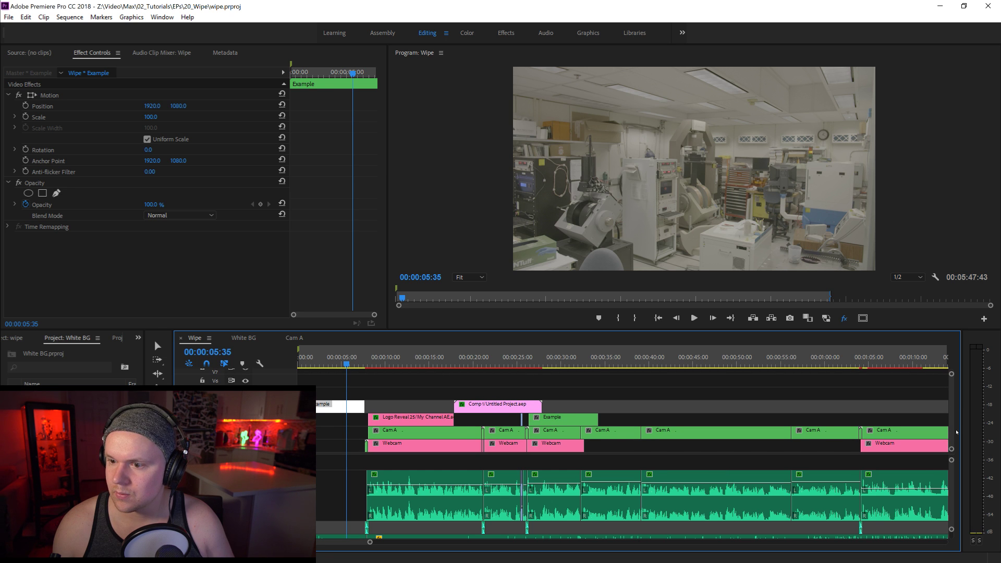
Open the Wipe sequence's nested Cam A at 00:00:35:32 and copy its 4k_210by1_Univisum.png letterbox overlay.
click(610, 364)
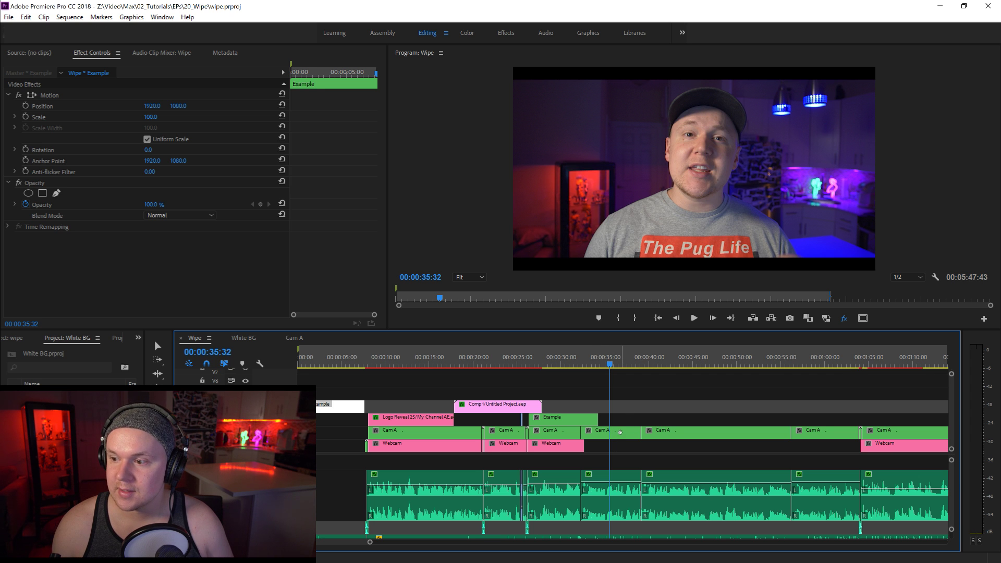
click(621, 432)
double_click(630, 436)
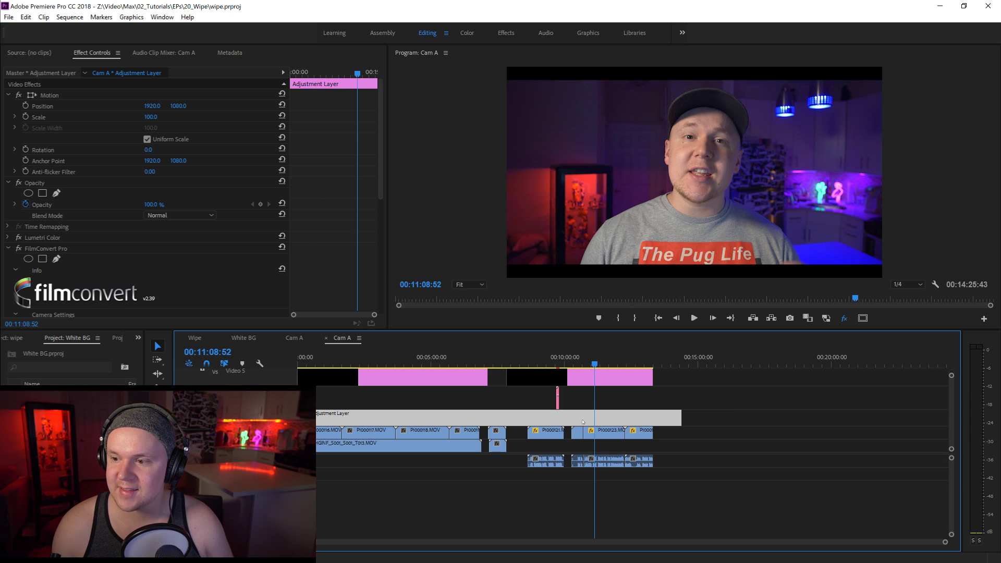
click(594, 378)
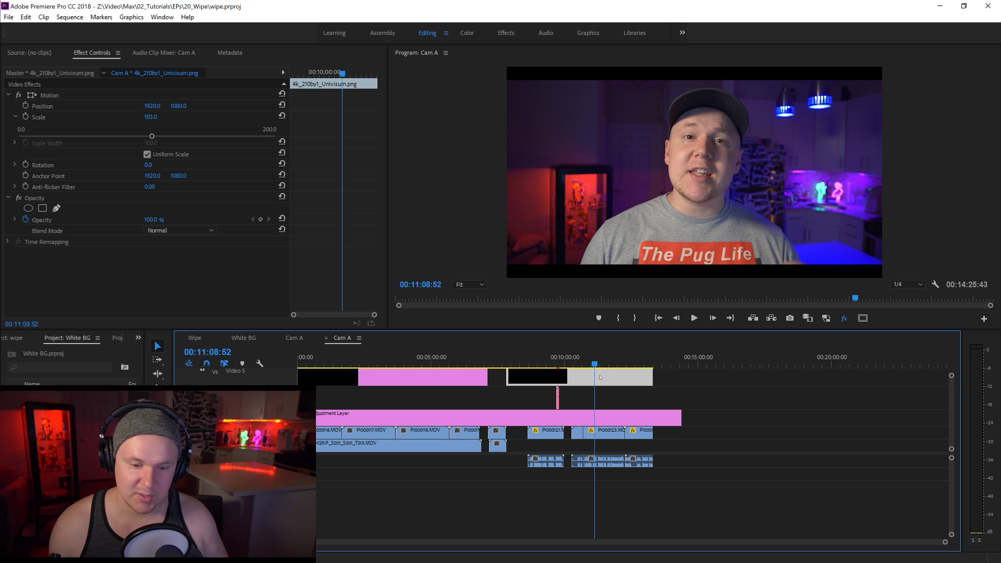
Open White BG's nested Cam A and paste the 4k_210by1_Univisum.png overlay above the adjustment layer from the sequence start.
click(242, 337)
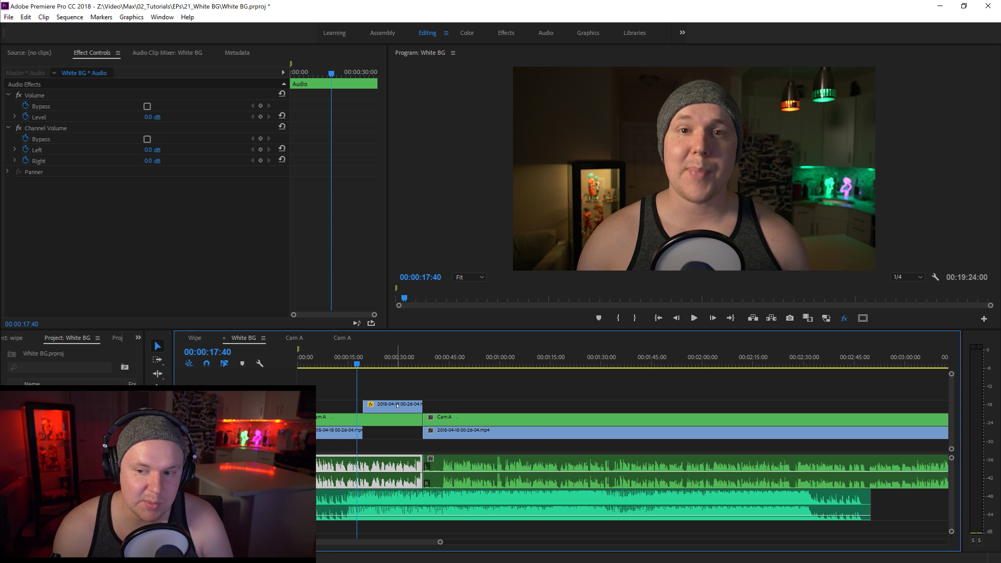
double_click(395, 419)
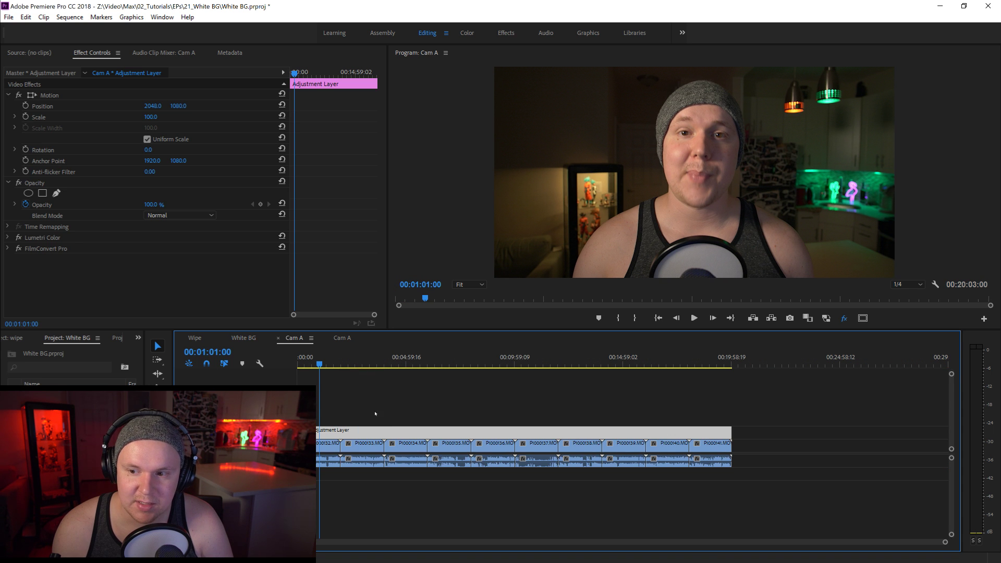
mouse_move(333, 432)
mouse_down()
mouse_move(338, 423)
mouse_move(338, 434)
mouse_up()
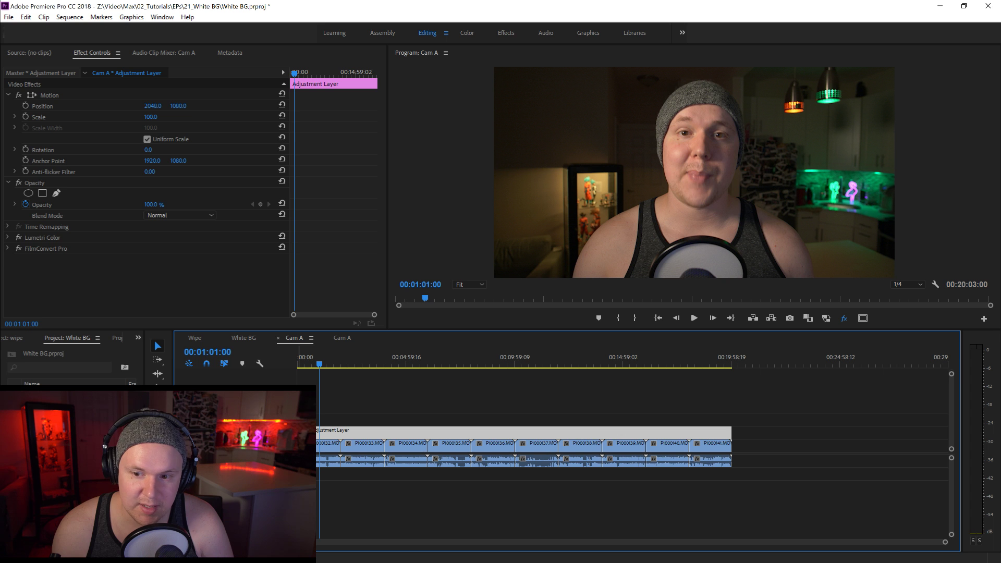
key(Home)
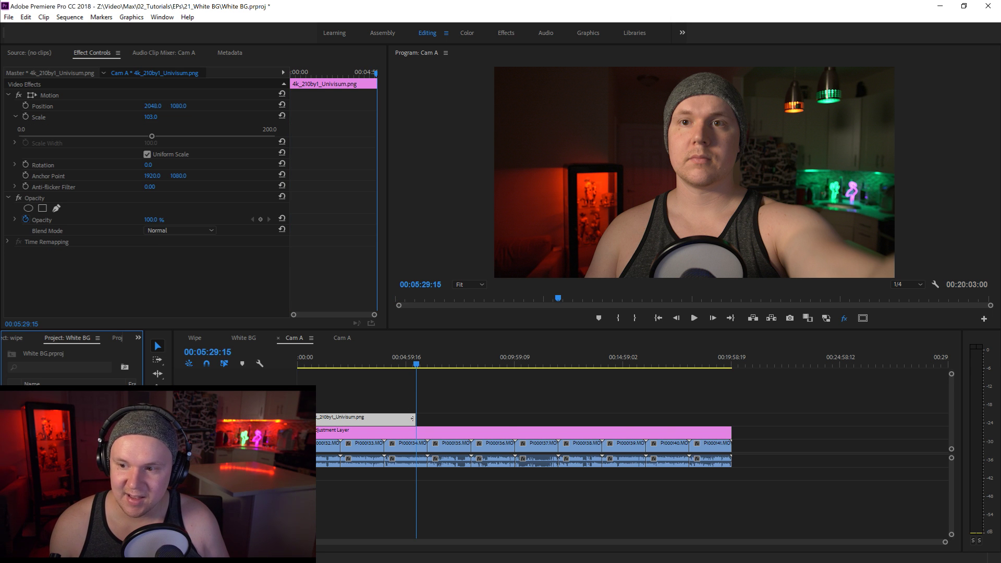
Extend the letterbox overlay to the end of the adjustment layer and preview the nest from the start.
drag(413, 418, 731, 418)
key(Home)
key(space)
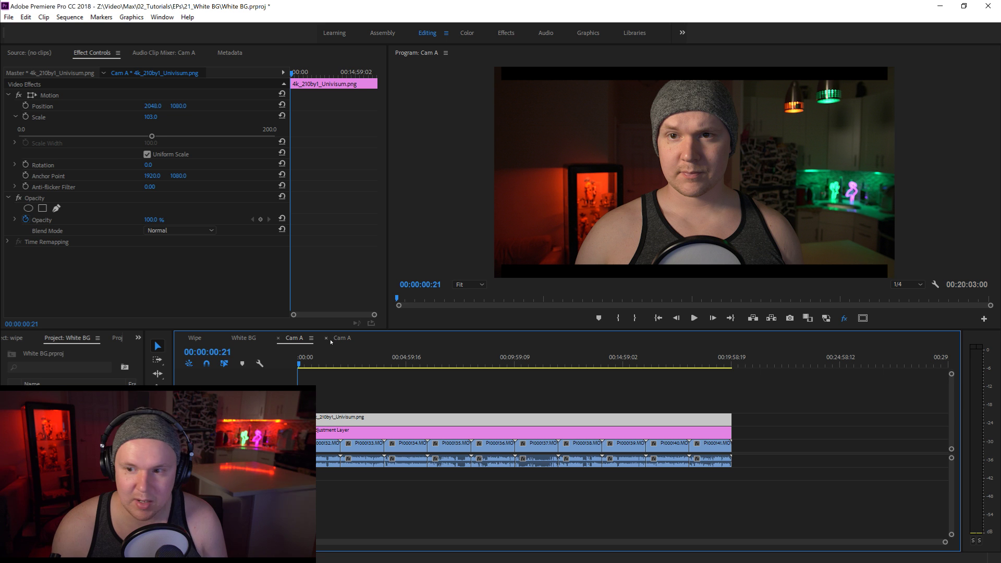
Return to the White BG sequence and play its opening moment from the start to find the trim point.
click(252, 339)
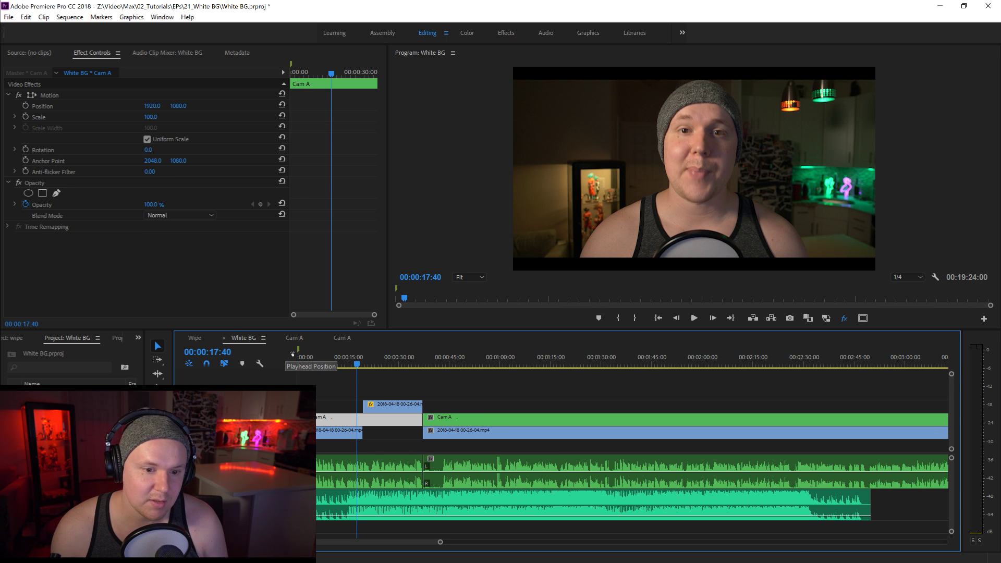
drag(310, 361, 281, 358)
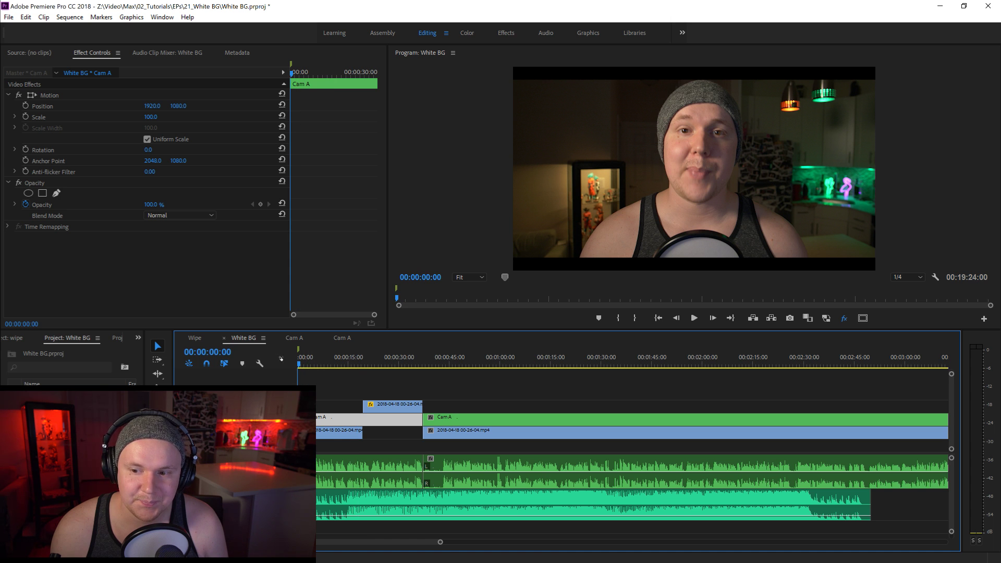
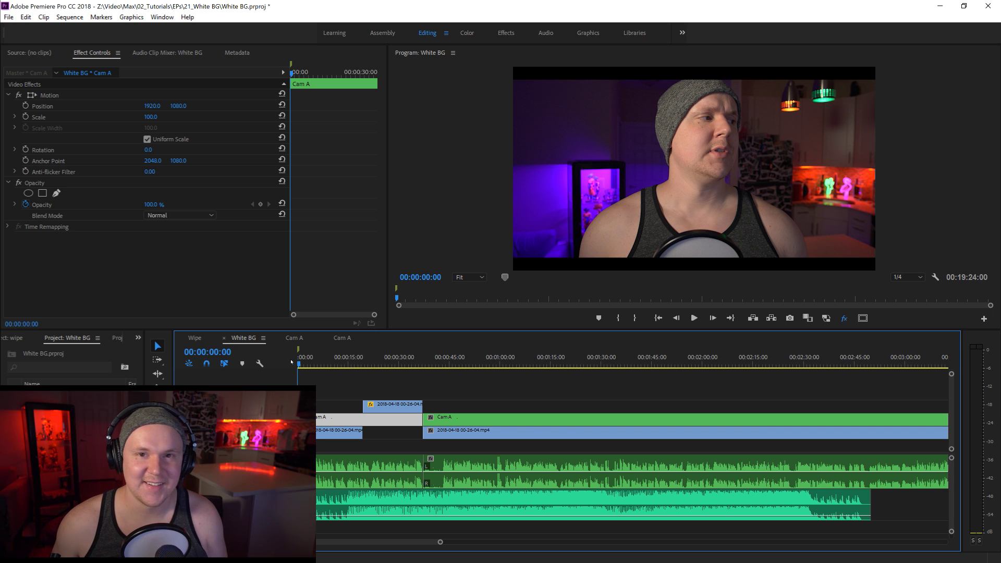
key(space)
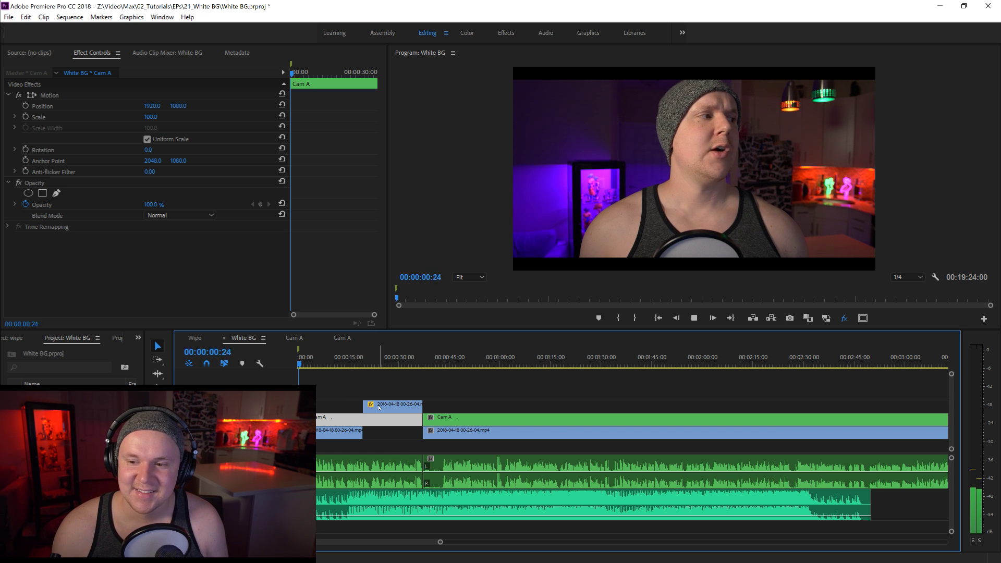
key(space)
Split Cam A and the screen recording at 00:00:00:43, delete the pieces before the cut, and close the gap.
drag(441, 542, 356, 558)
drag(307, 365, 320, 366)
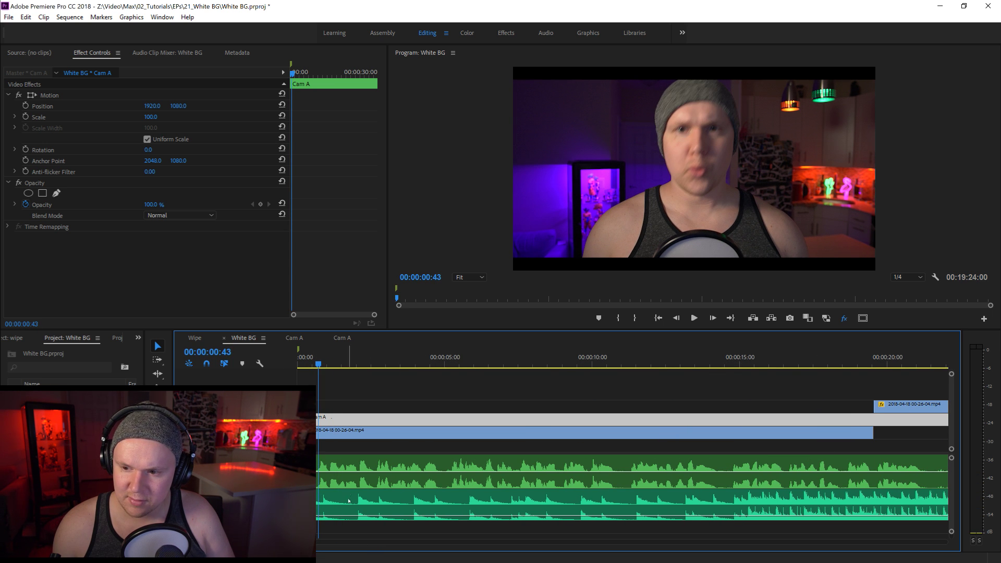
click(319, 437)
click(320, 421)
key(v)
key(Delete)
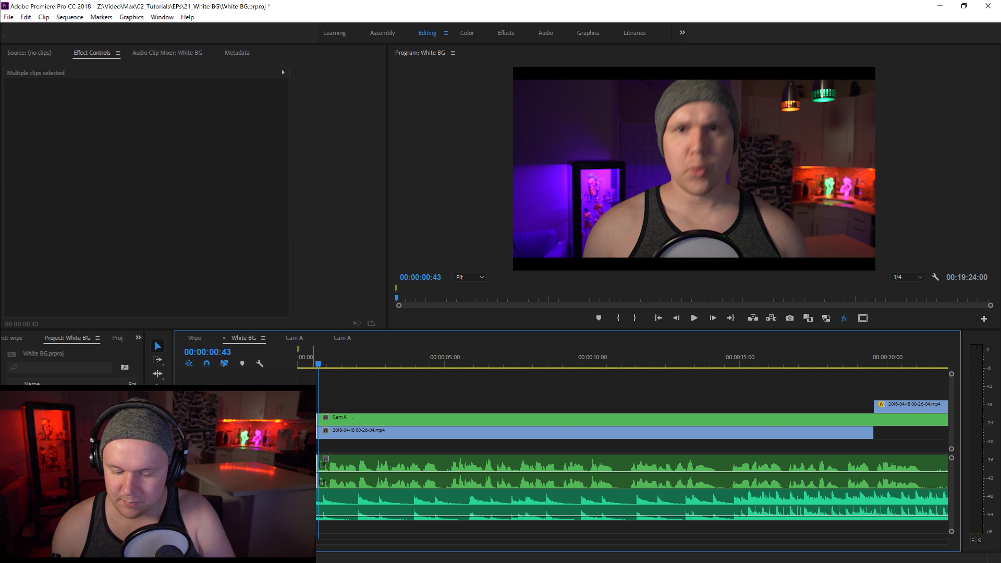
right_click(303, 420)
click(324, 426)
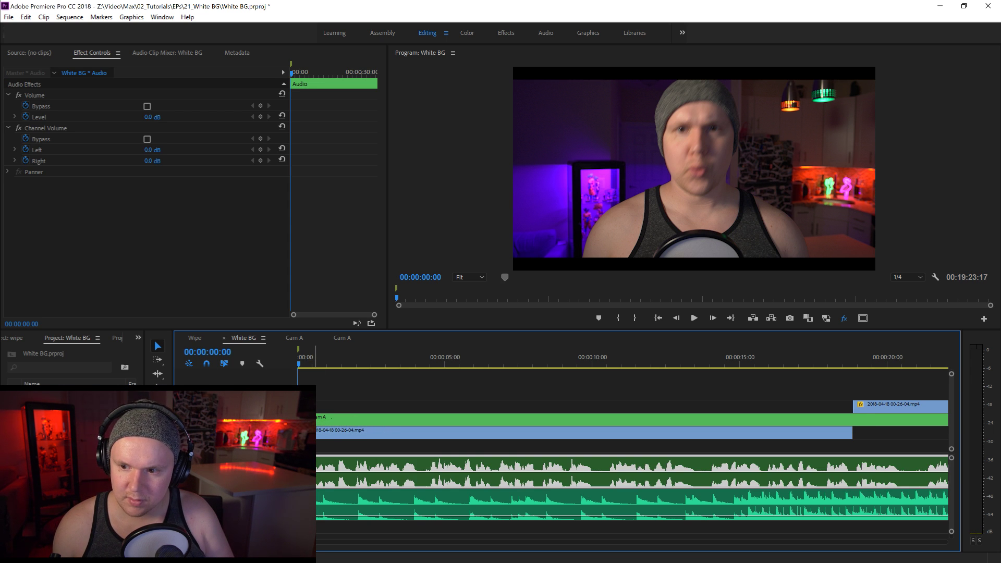
Play the trimmed sequence from the start to 00:00:37:05 to review the letterboxed footage, screen recording zoom and music.
key(space)
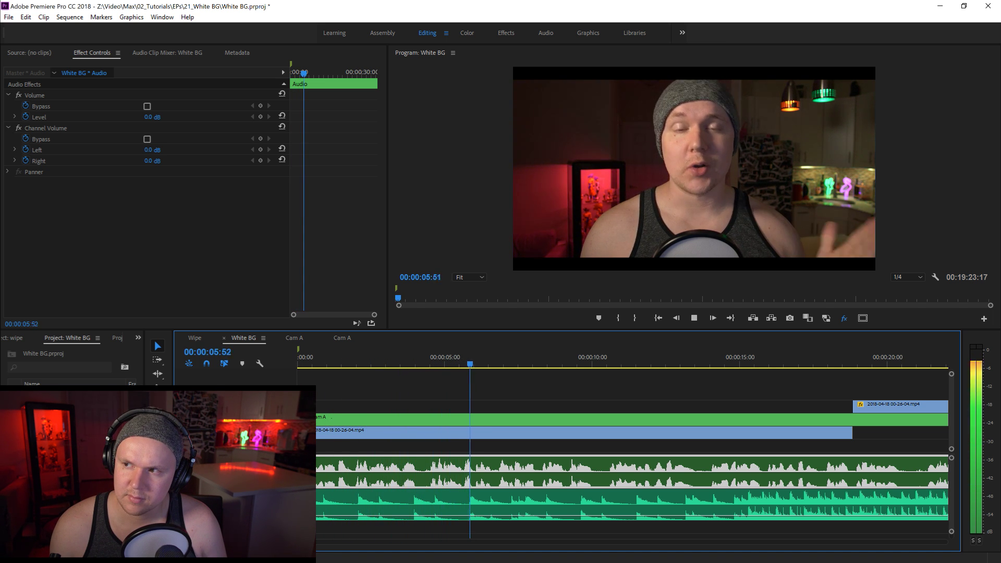
key(minus)
key(minus)
key(minus)
key(minus)
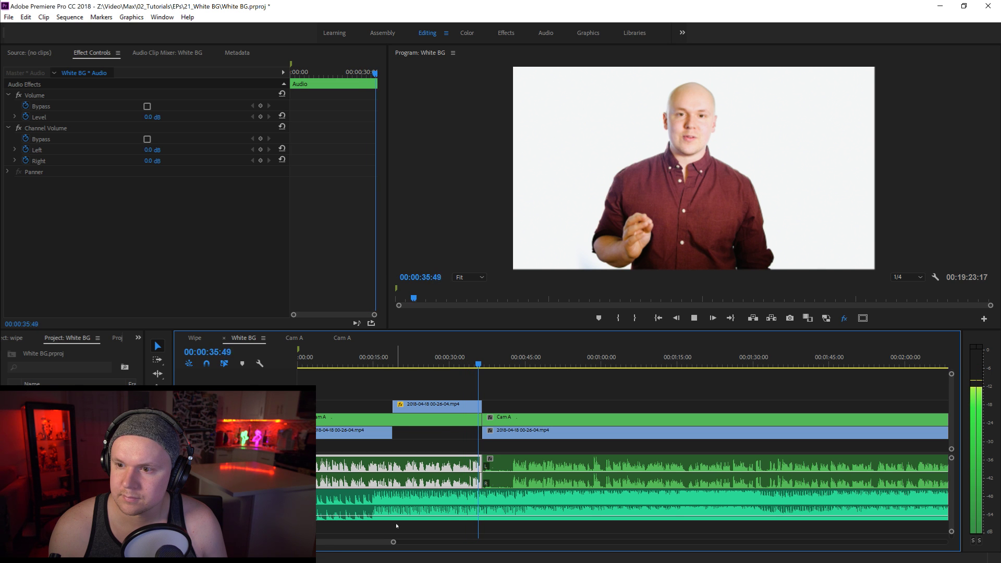
key(space)
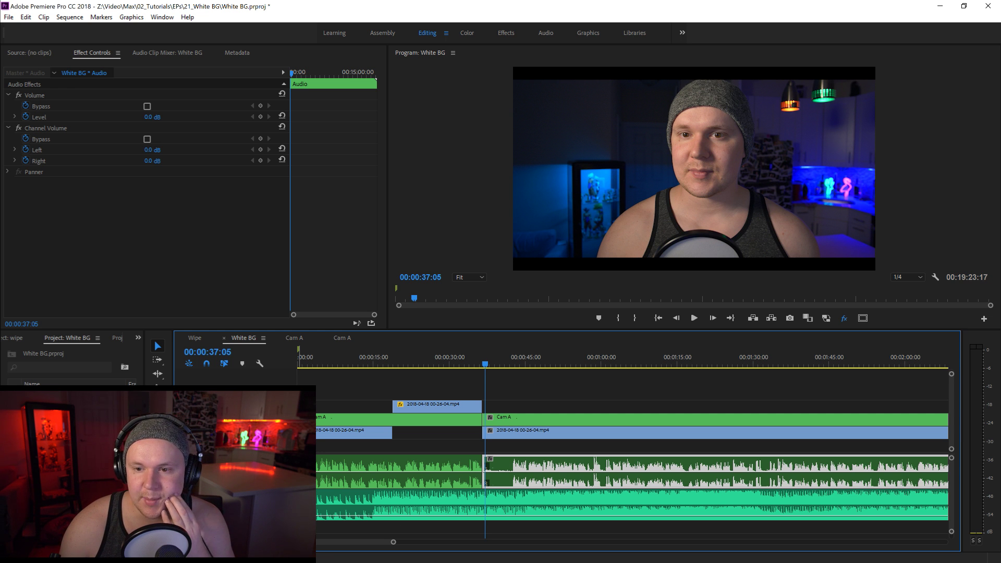
Widen the project panel and open Sequence 03 from the Example bin of the Explore_Episode 1_V2 project.
drag(172, 380, 261, 380)
drag(145, 367, 240, 367)
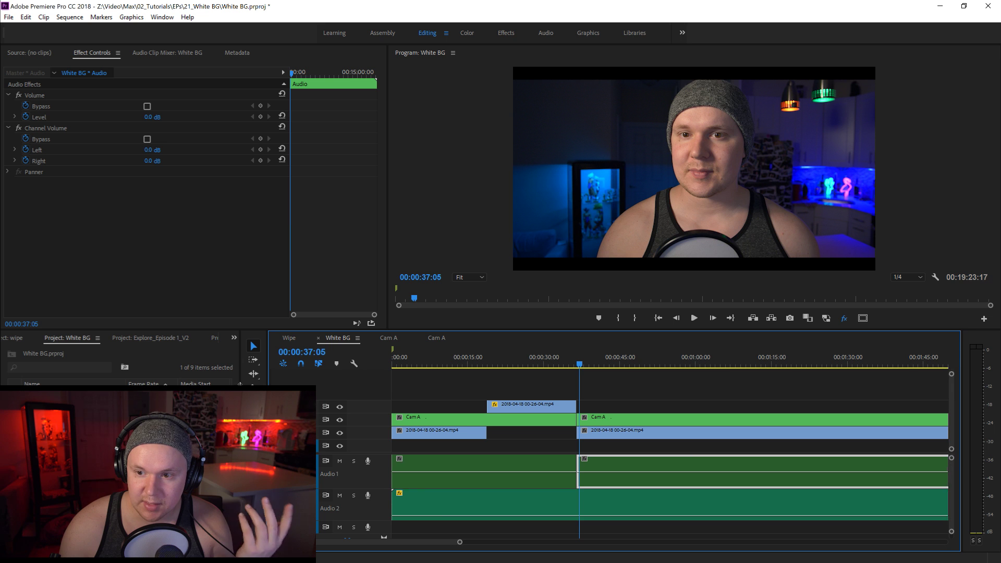
click(10, 339)
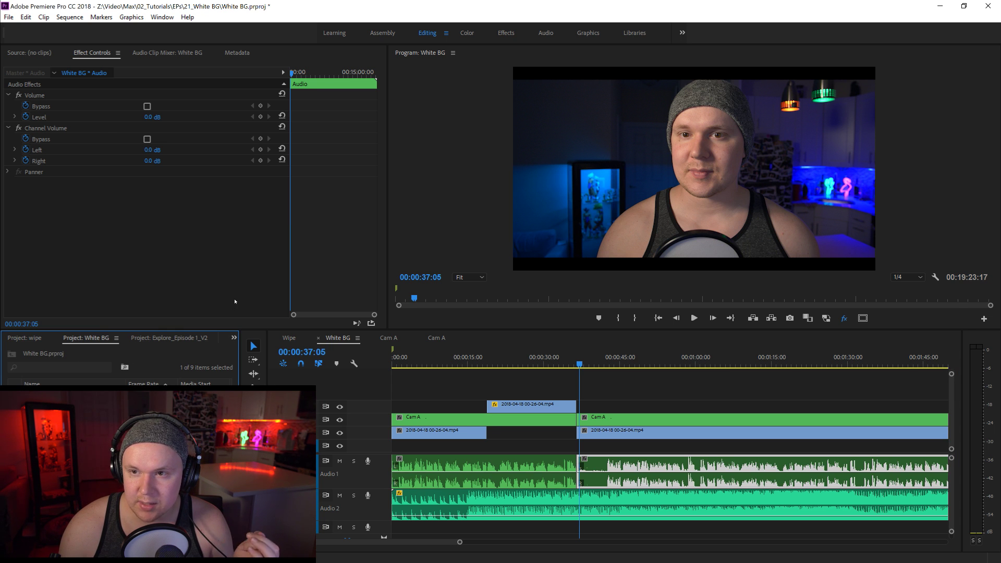
click(162, 17)
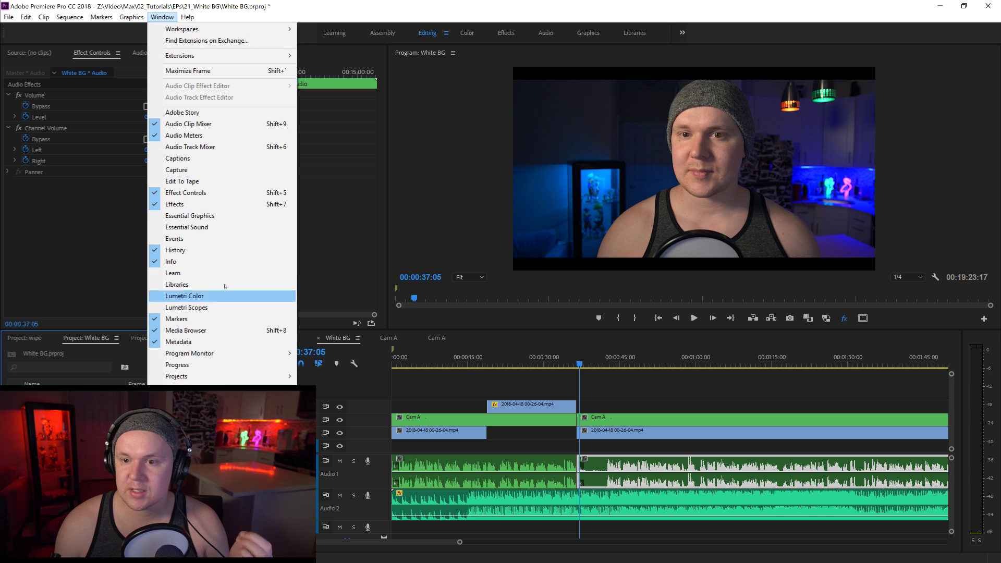
mouse_move(235, 376)
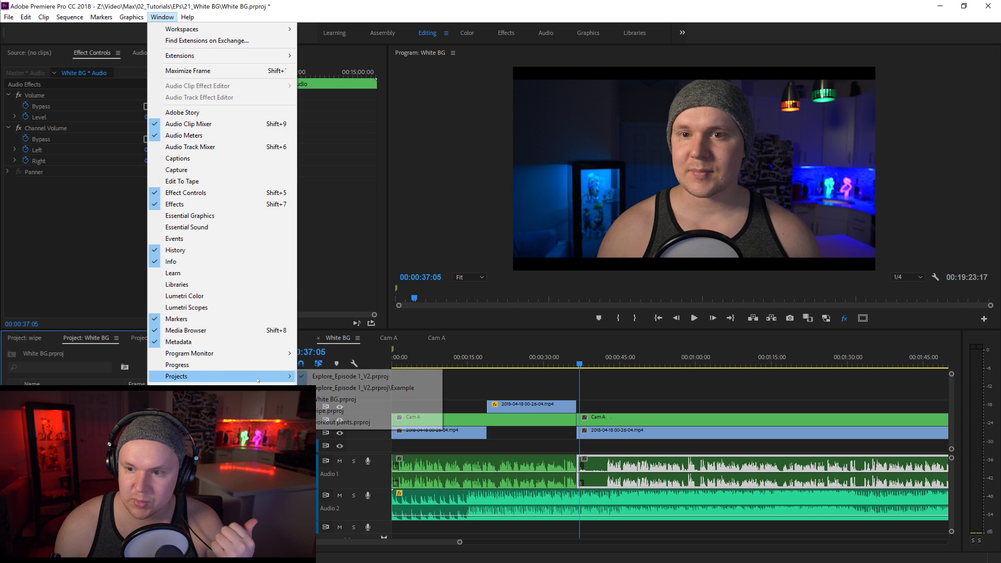
click(365, 388)
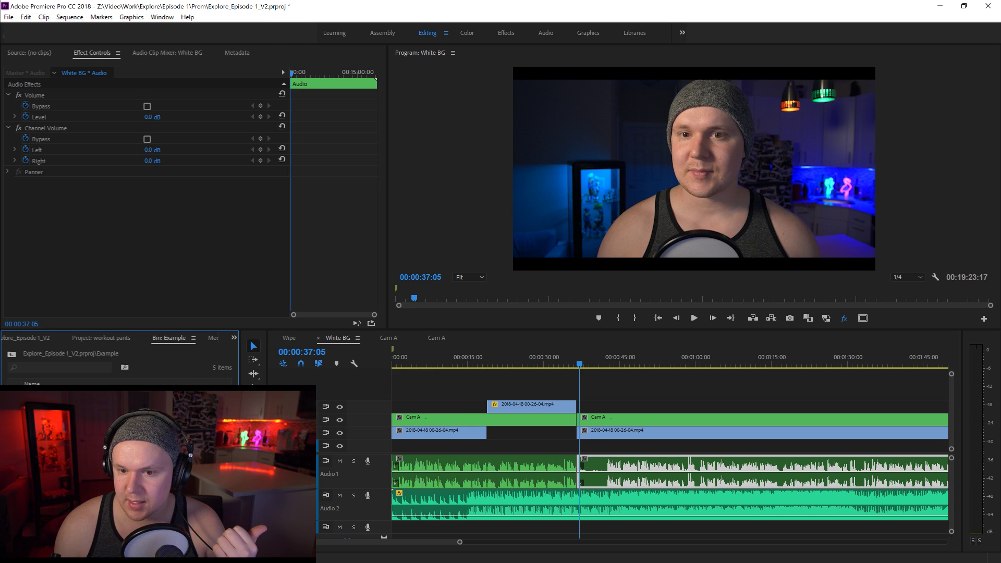
double_click(47, 433)
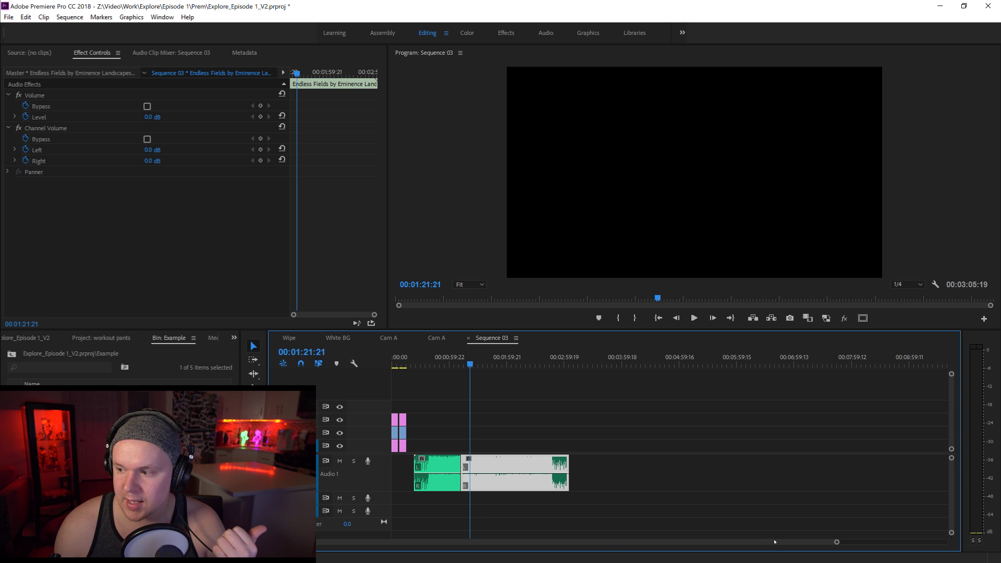
Delete the music clips from the audio track of Sequence 03.
drag(837, 542, 514, 541)
drag(437, 540, 394, 542)
drag(540, 540, 865, 449)
key(Delete)
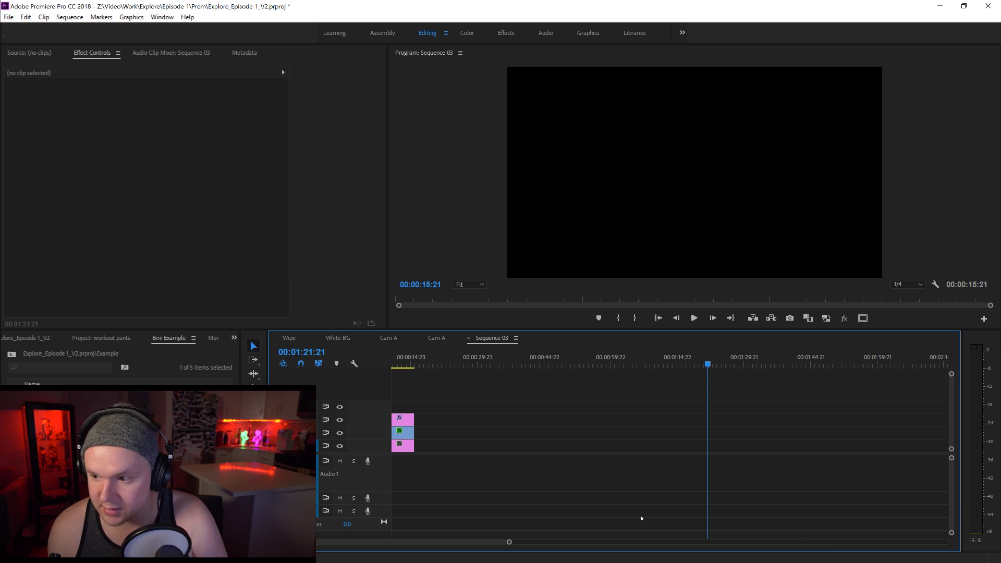
Copy Sequence 03's first adjustment layer, P1033263.MOV and color matte stack into White BG at 00:00:18:51, above the screen recording.
drag(498, 541, 388, 527)
drag(411, 402, 402, 458)
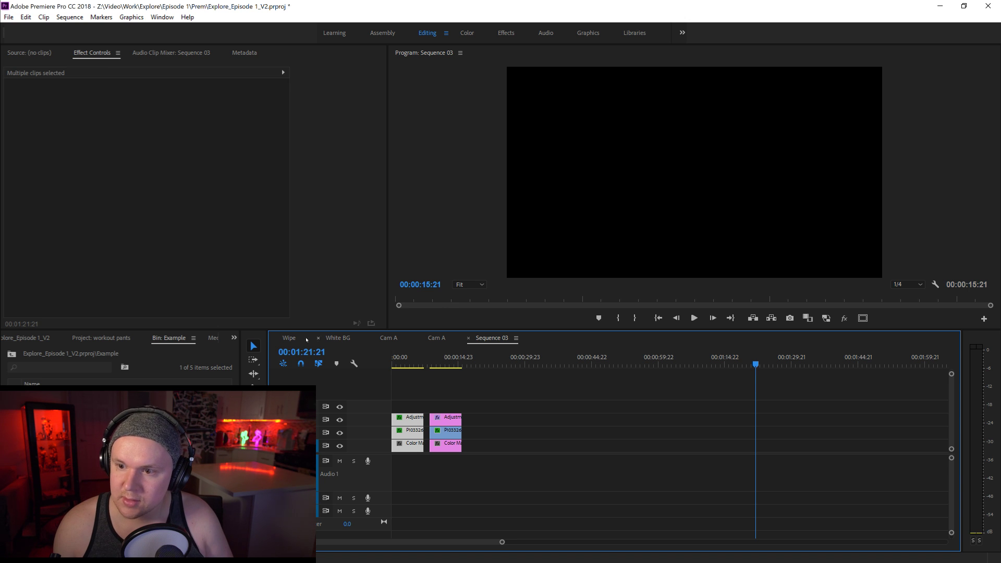
click(288, 339)
click(339, 339)
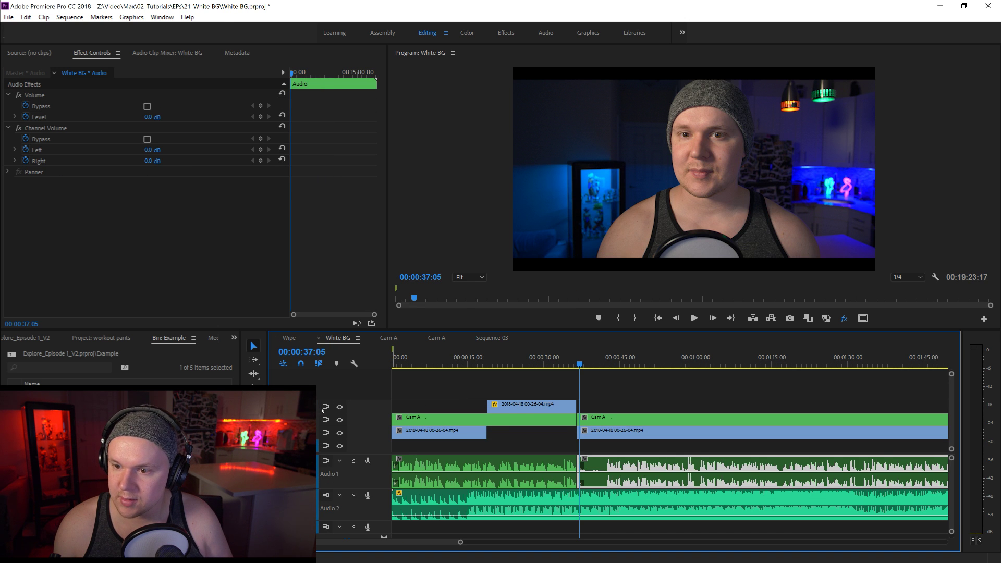
click(513, 406)
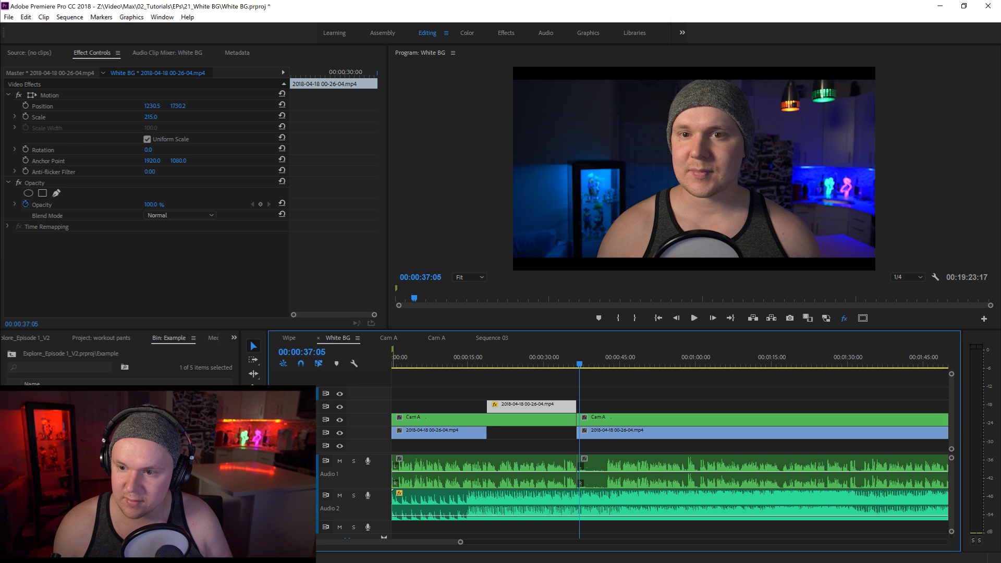
click(488, 363)
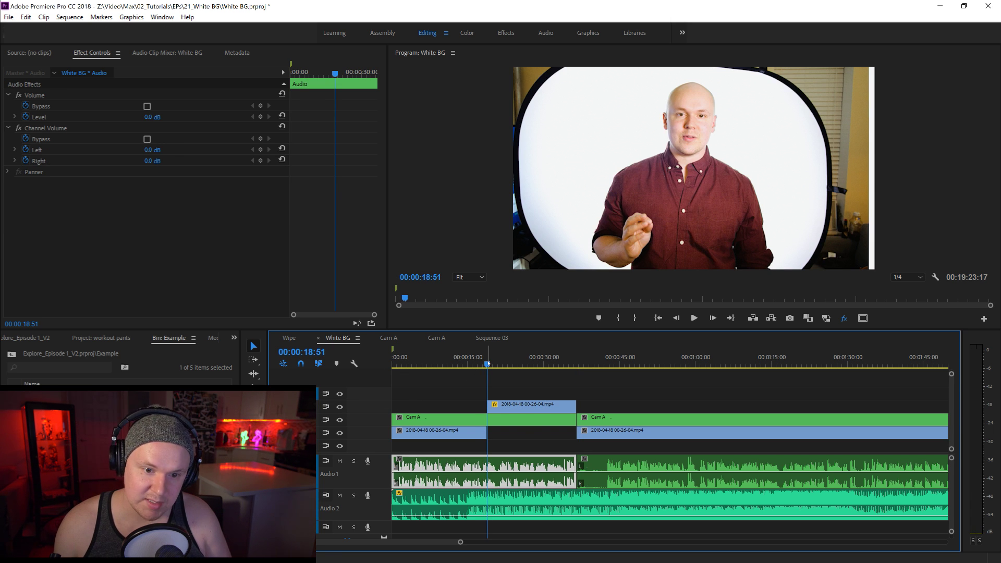
key(ctrl+v)
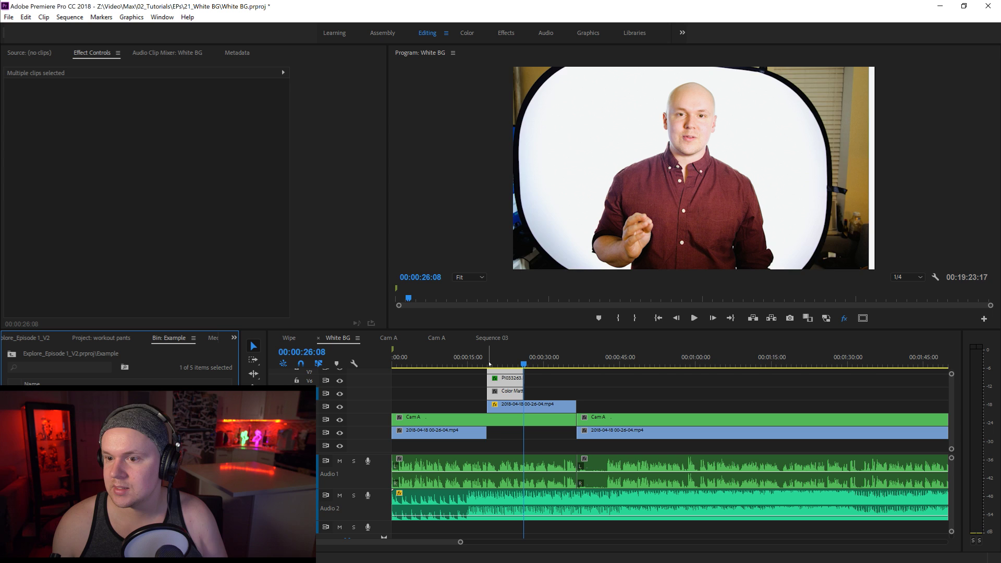
Play White BG from 00:00:17:18 through the pasted stack to check where it sits against the narration.
click(479, 363)
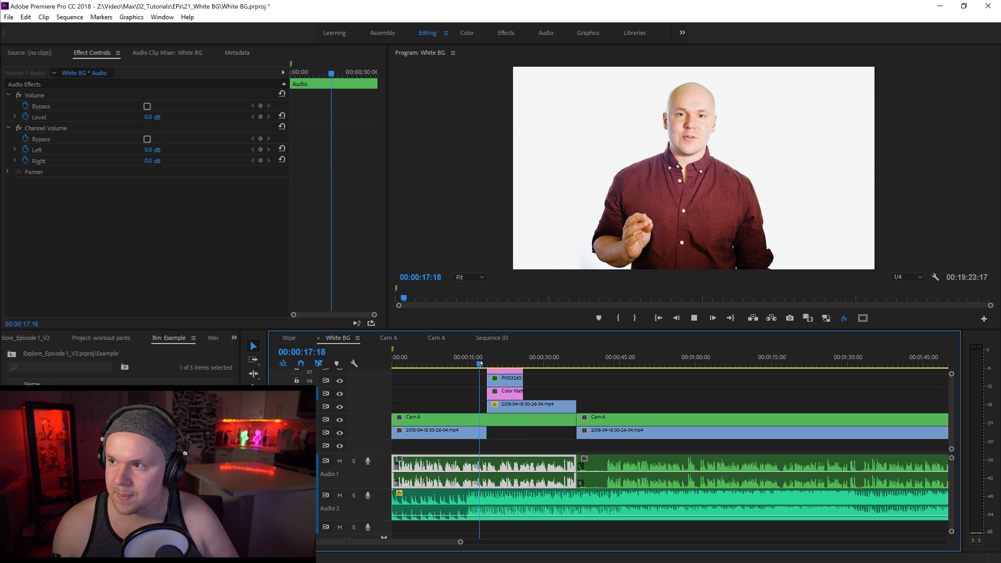
key(space)
drag(460, 541, 419, 541)
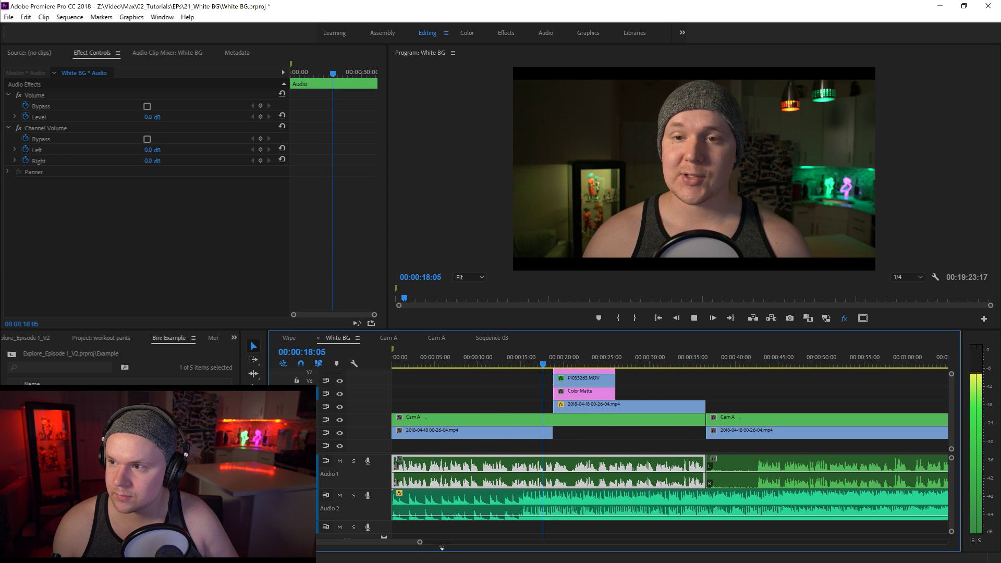
scroll(952, 426, up, 3)
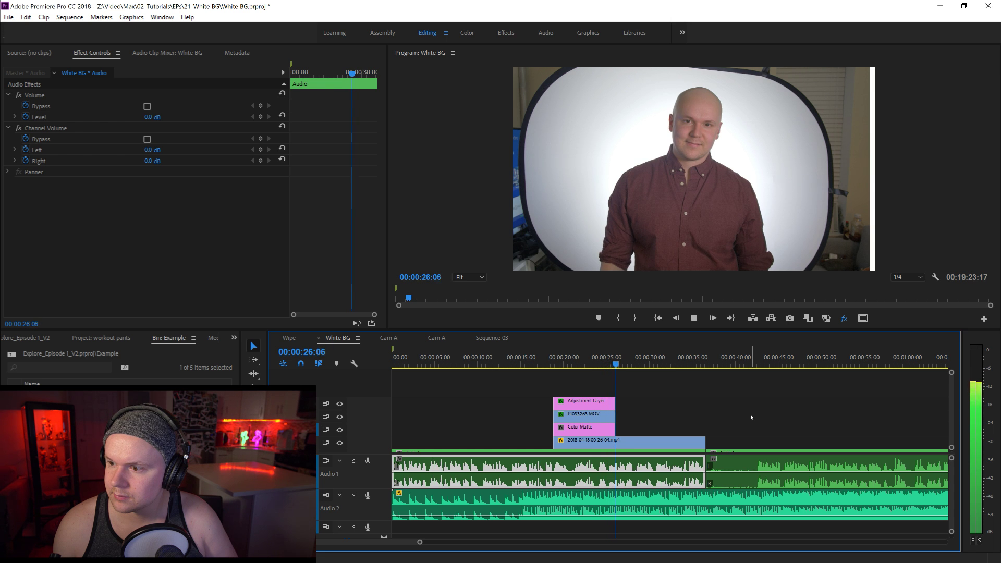
click(576, 359)
click(578, 427)
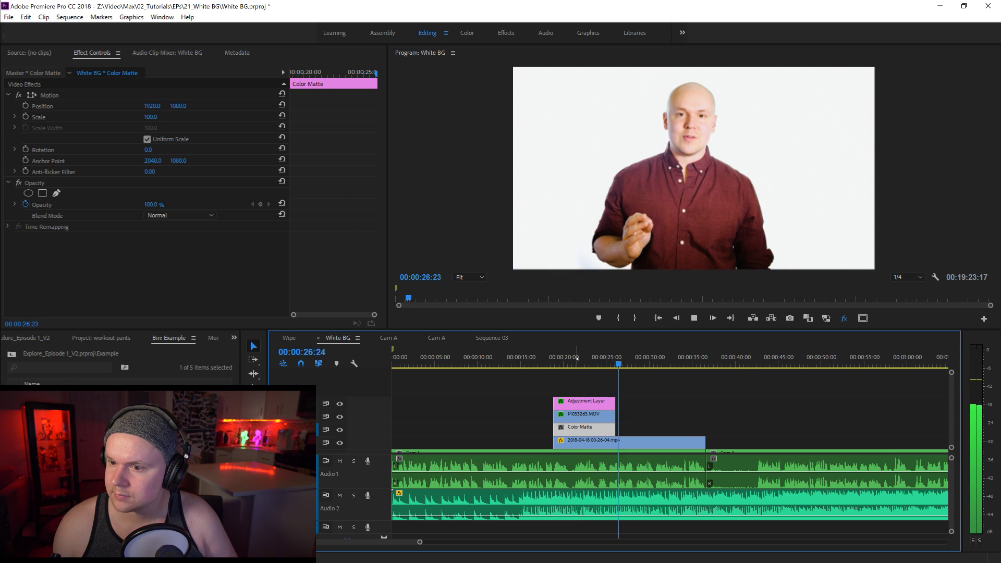
key(space)
Duplicate the pasted adjustment layer, P1033263.MOV and color matte stack and place the copy directly after the original.
drag(658, 394, 649, 428)
click(606, 359)
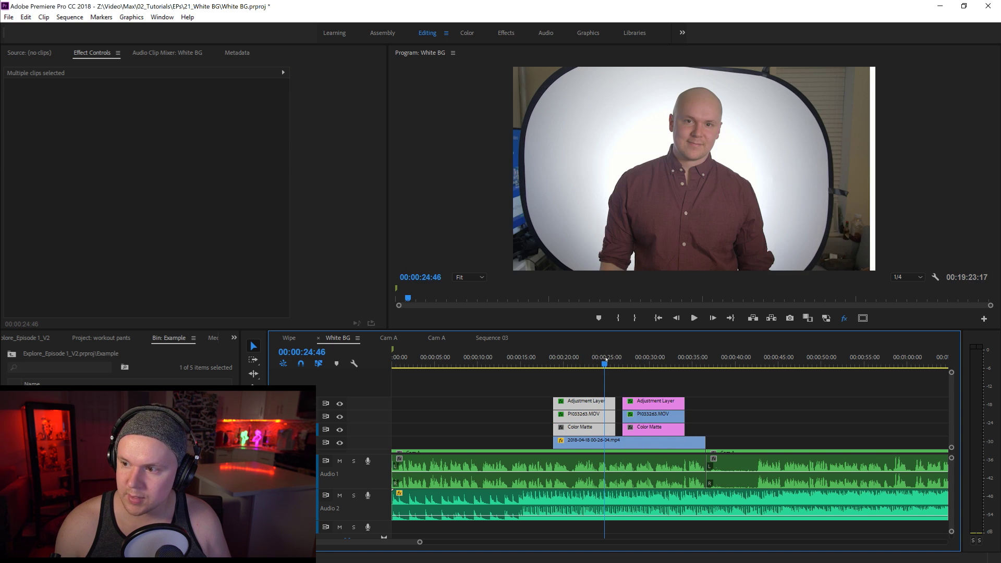
key(space)
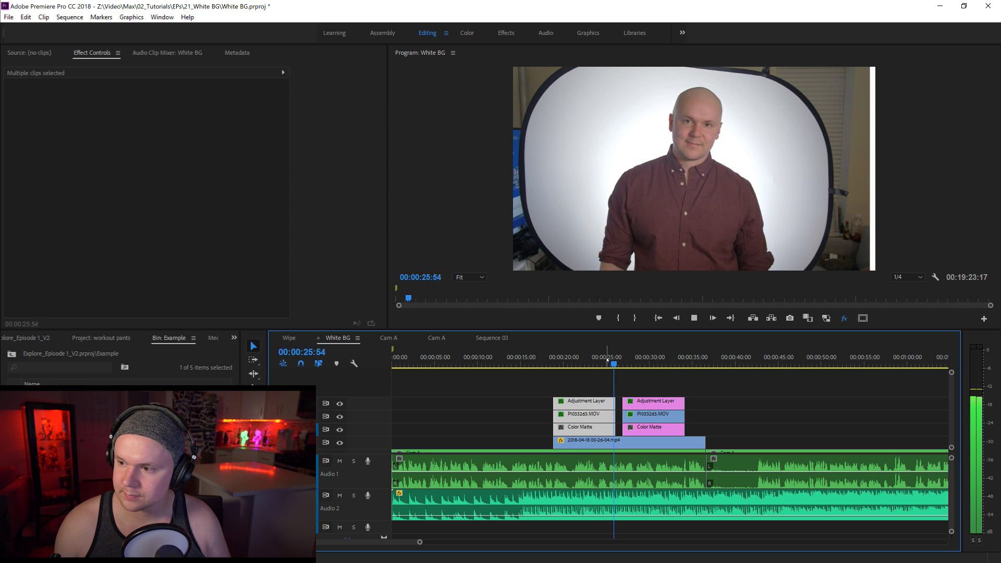
key(space)
drag(649, 391, 655, 430)
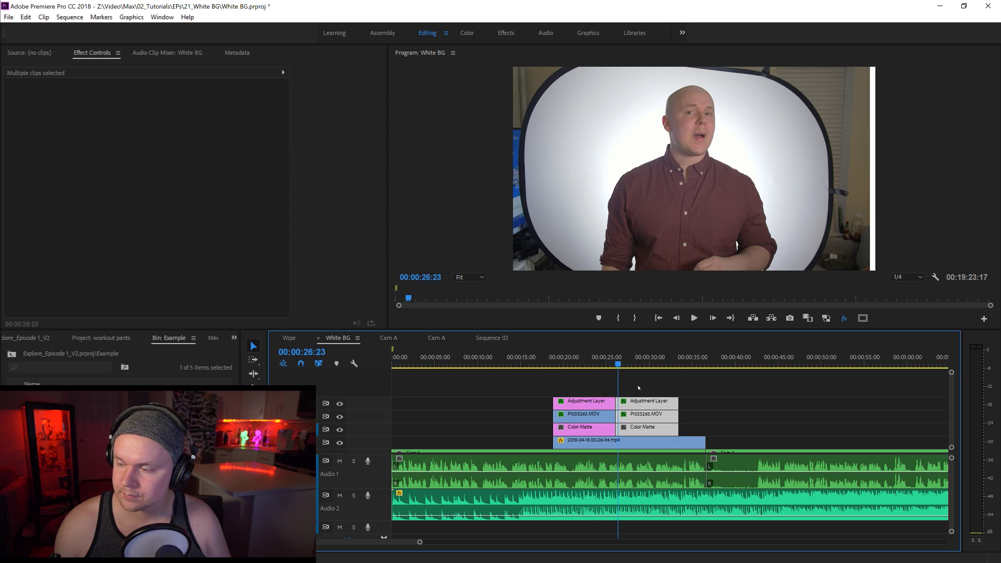
Delete the adjustment layer above the first P1033263.MOV clip and turn off that clip's Crop and Lumetri Color effects.
click(628, 365)
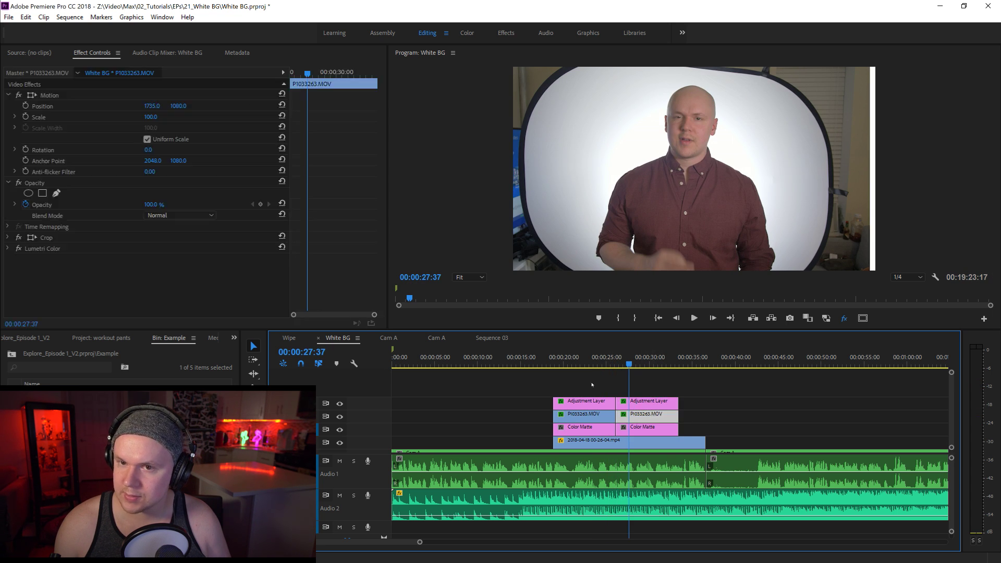
click(19, 237)
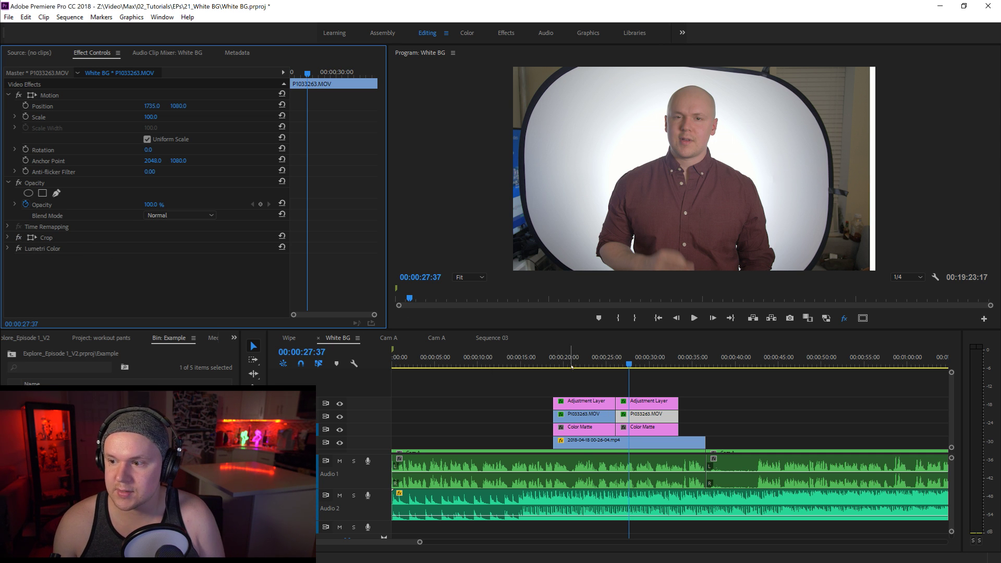
click(587, 365)
click(592, 406)
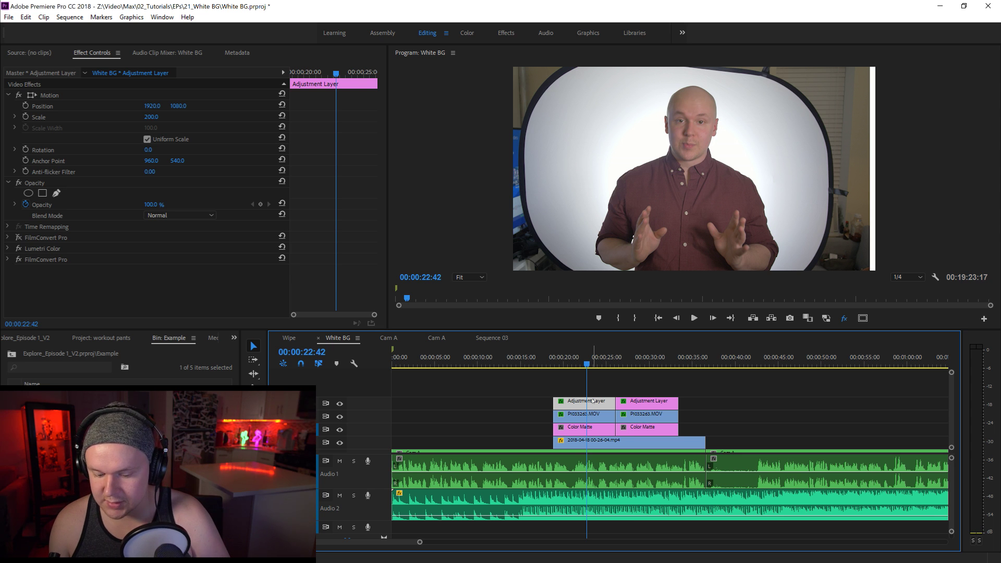
key(Delete)
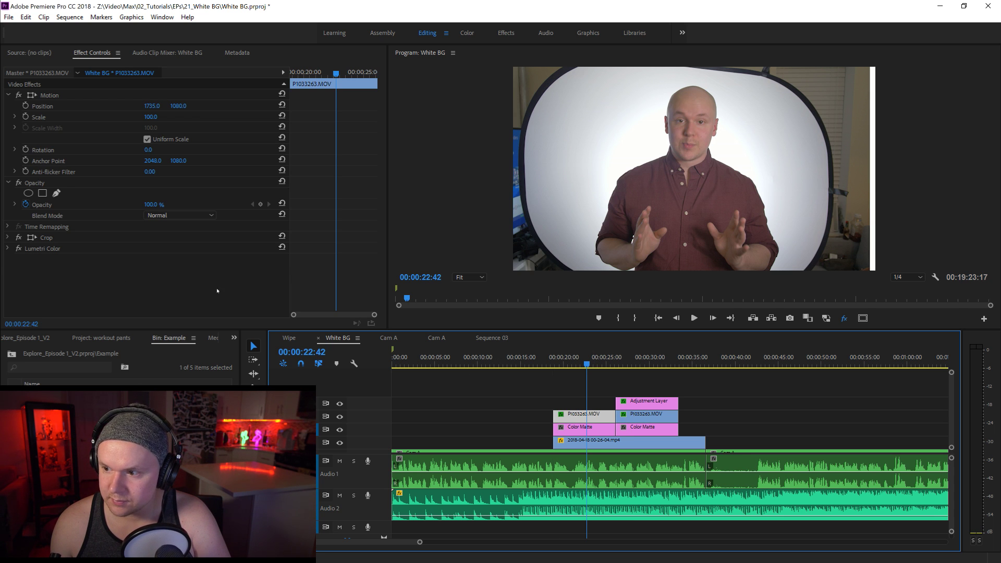
click(19, 249)
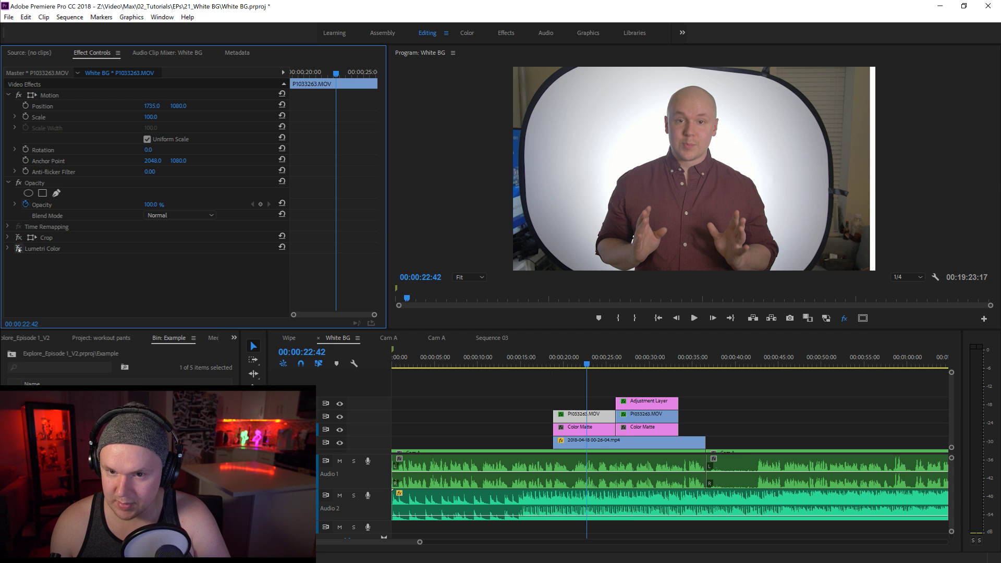
Turn off Global FX Mute and compare the first P1033263.MOV clip with the graded second copy.
click(844, 319)
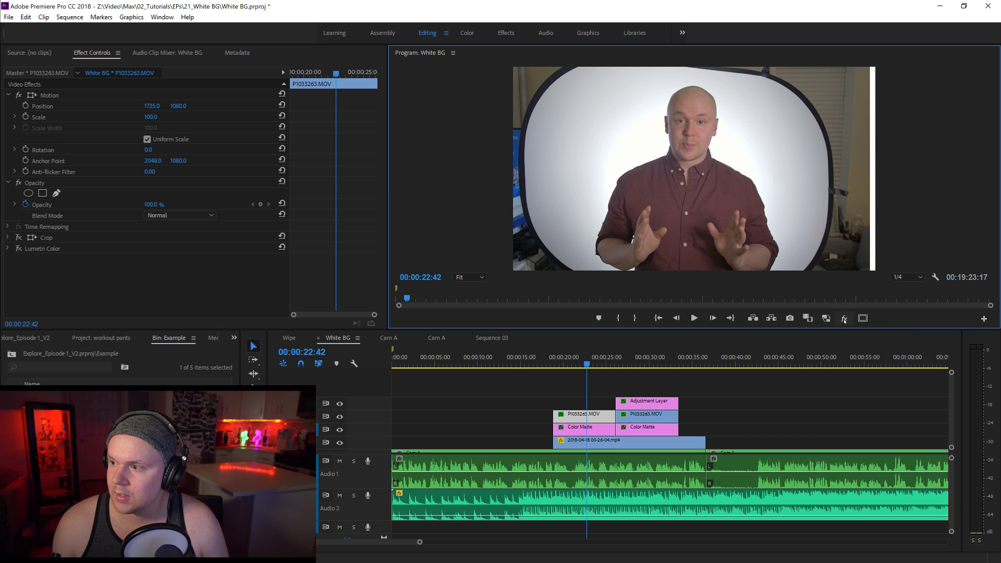
click(649, 363)
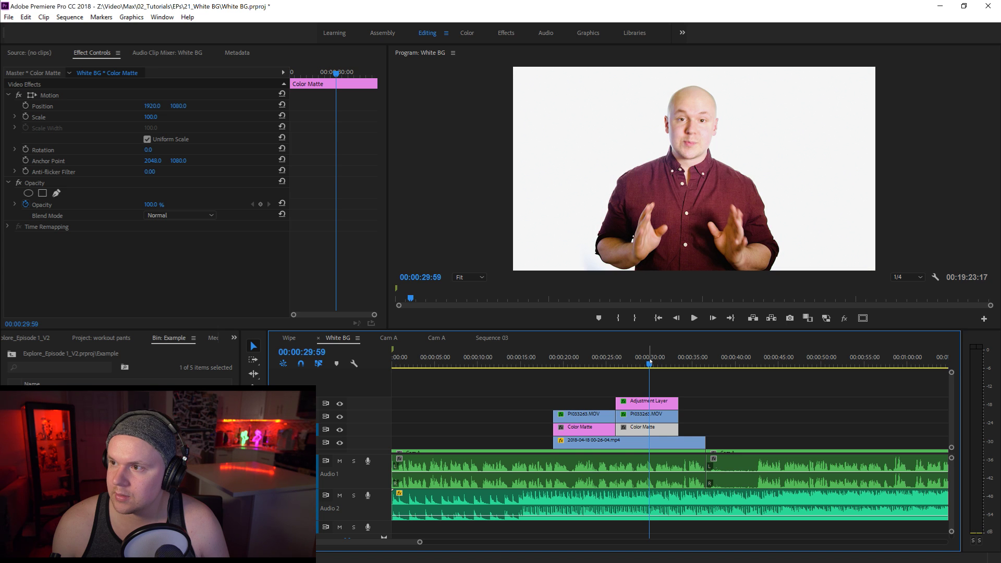
click(572, 364)
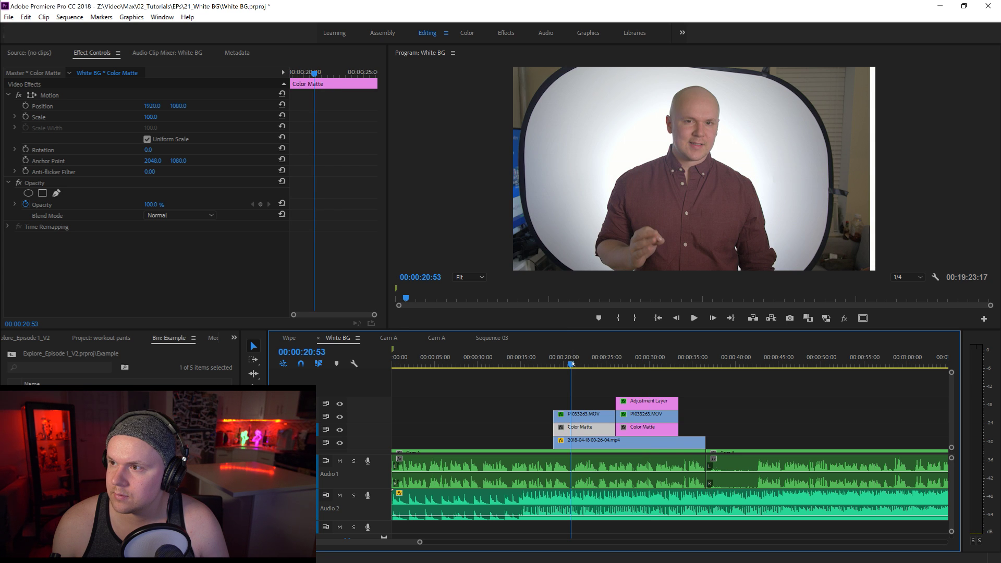
click(649, 364)
click(587, 363)
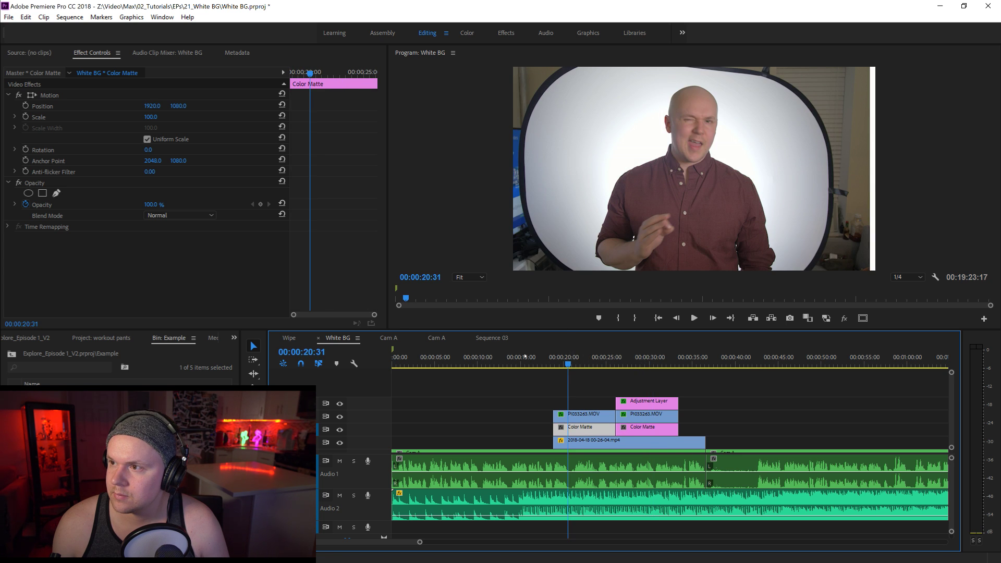
Set the program monitor's playback resolution to 1/2 and play from 00:00:16:27 through both P1033263.MOV clips.
click(520, 363)
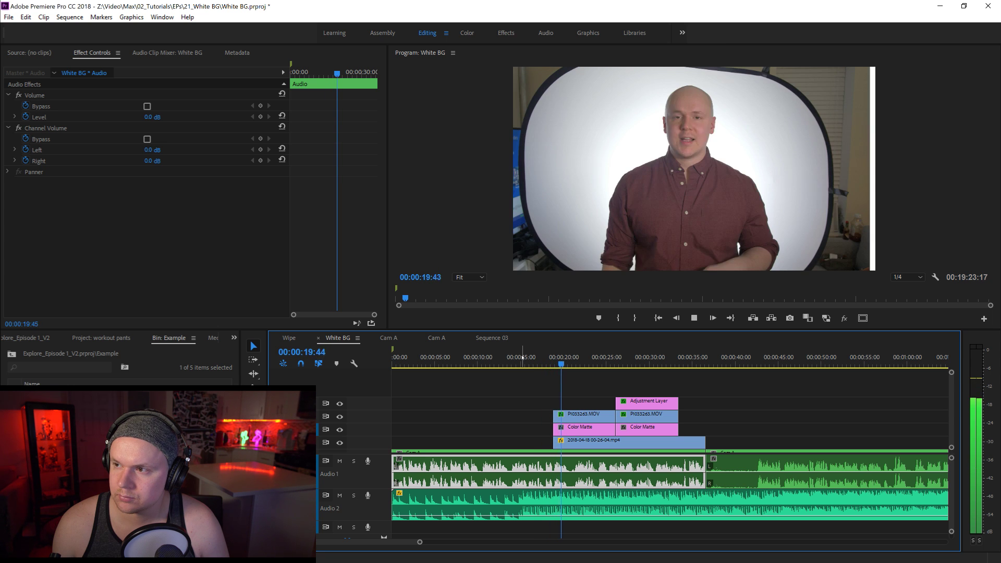
click(584, 427)
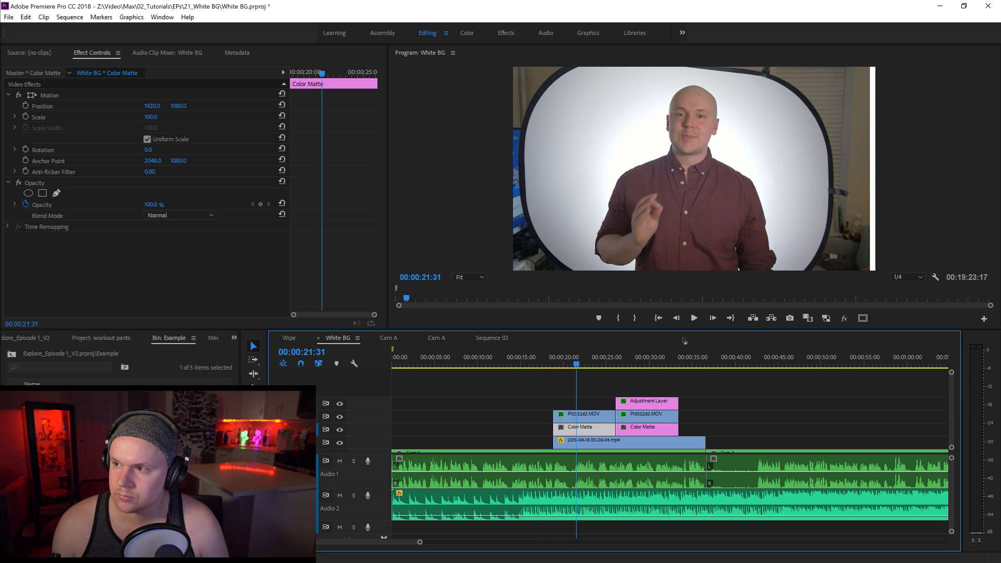
click(907, 281)
click(905, 298)
click(533, 363)
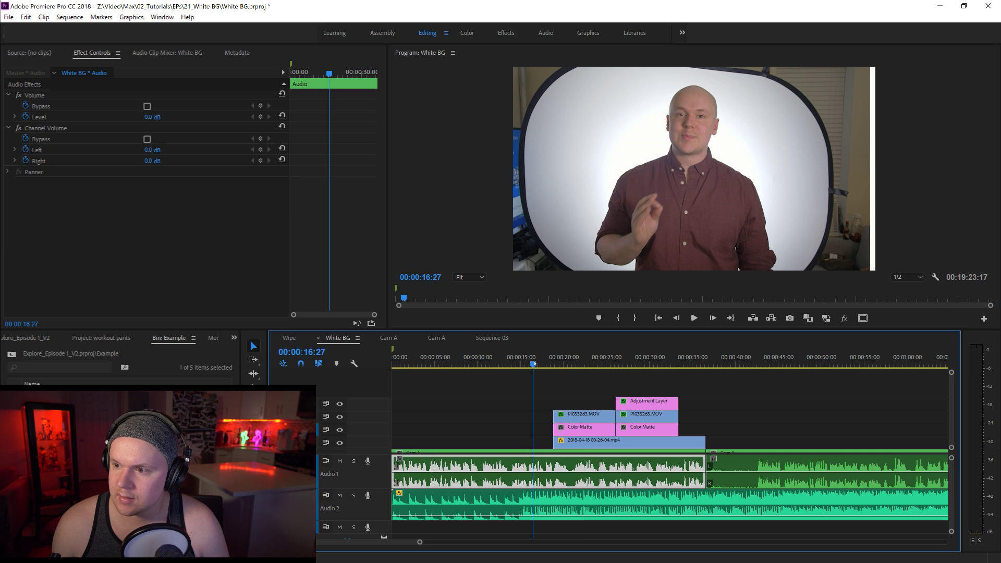
key(space)
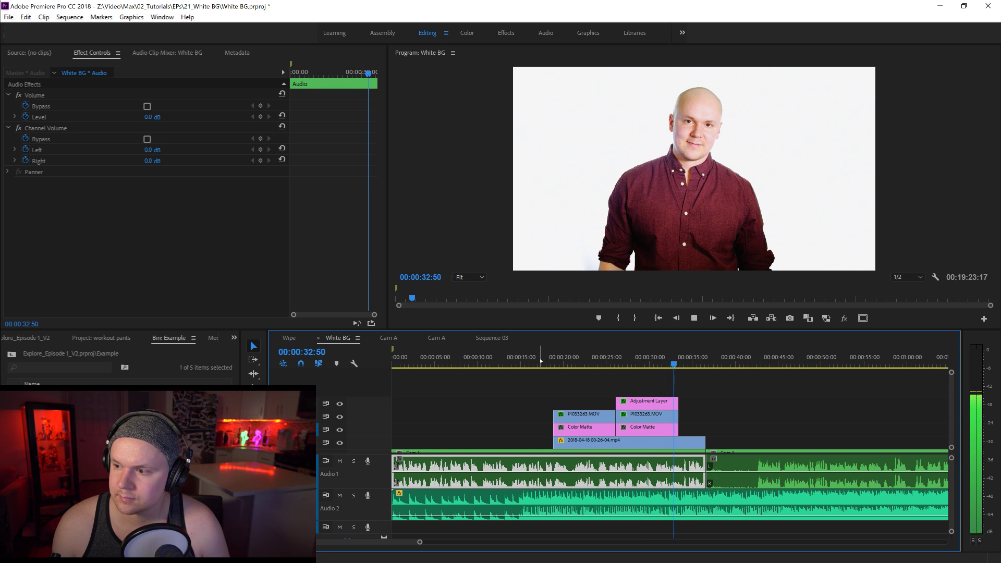
key(space)
Trim the upper screen recording to end with the second stack, and play the transition back to Cam A up to 00:00:37:02.
click(726, 423)
scroll(953, 403, down, 3)
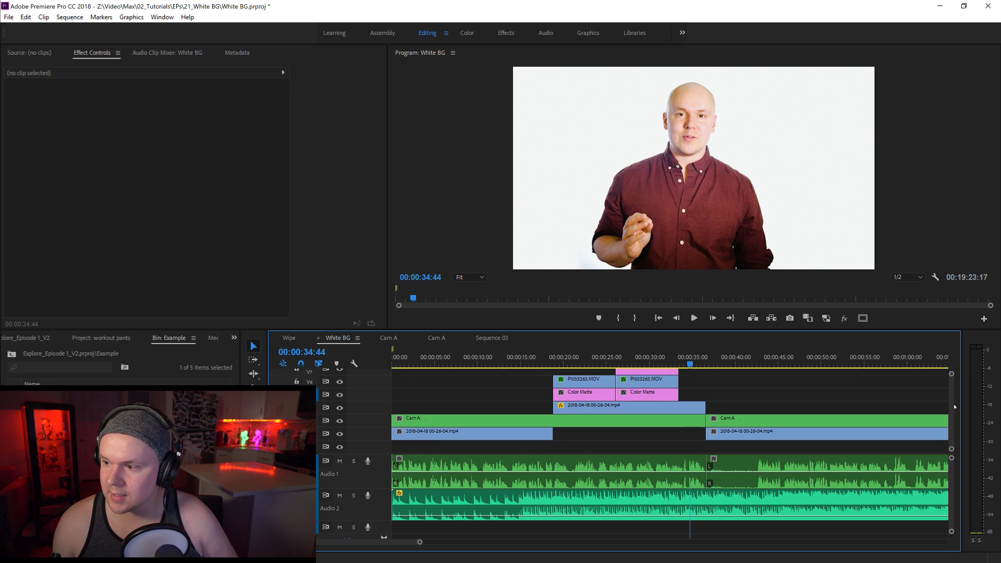
drag(707, 404, 678, 405)
click(672, 357)
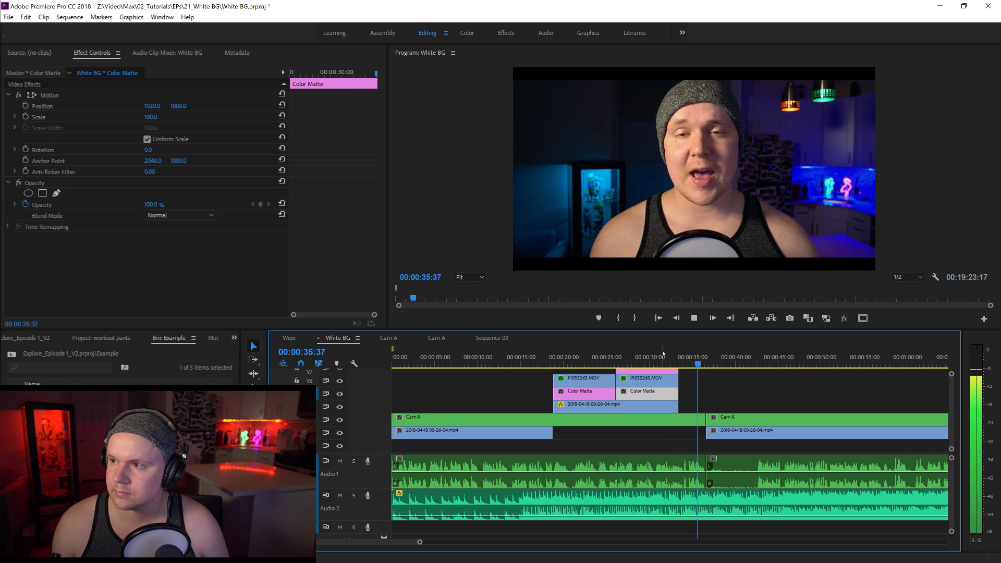
key(space)
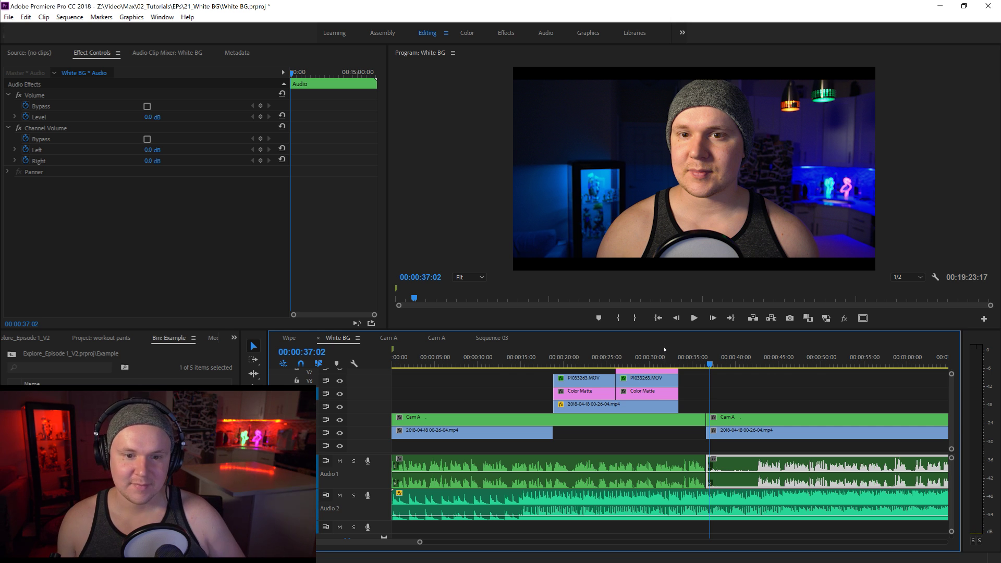
Play from 00:00:42:07 to find where the talking resumes, and cut the Cam A and screen recording clips just before it.
click(753, 364)
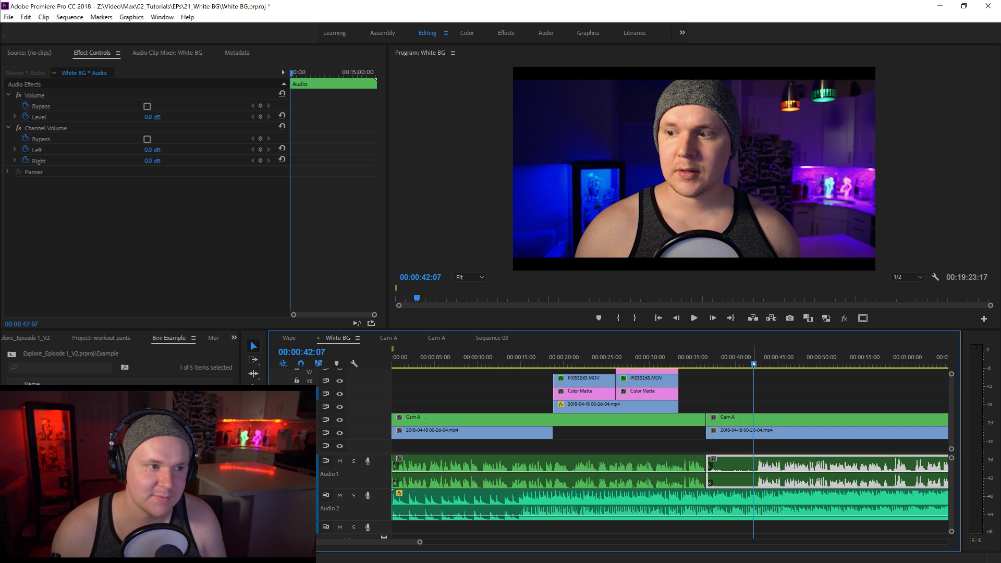
key(space)
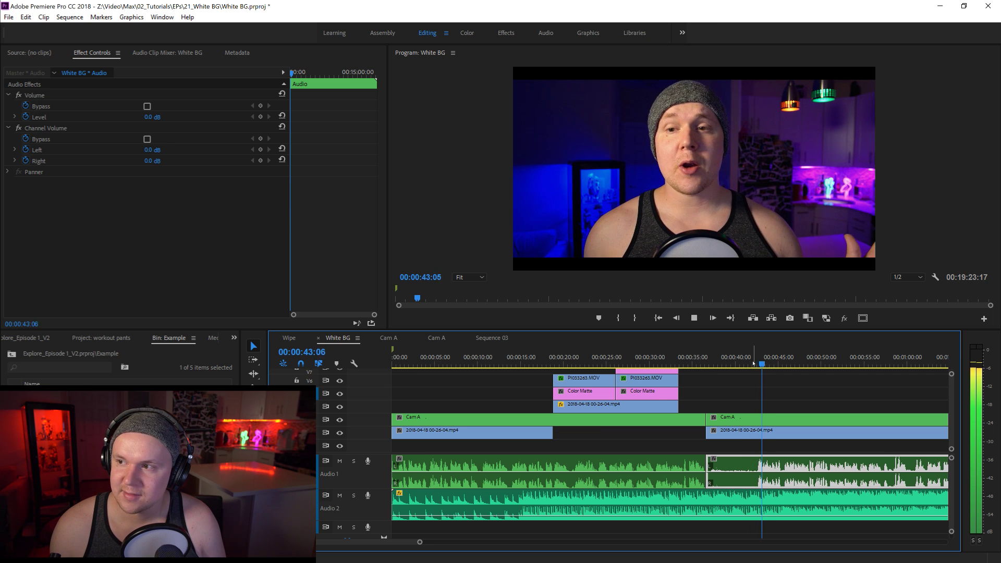
drag(420, 543, 440, 542)
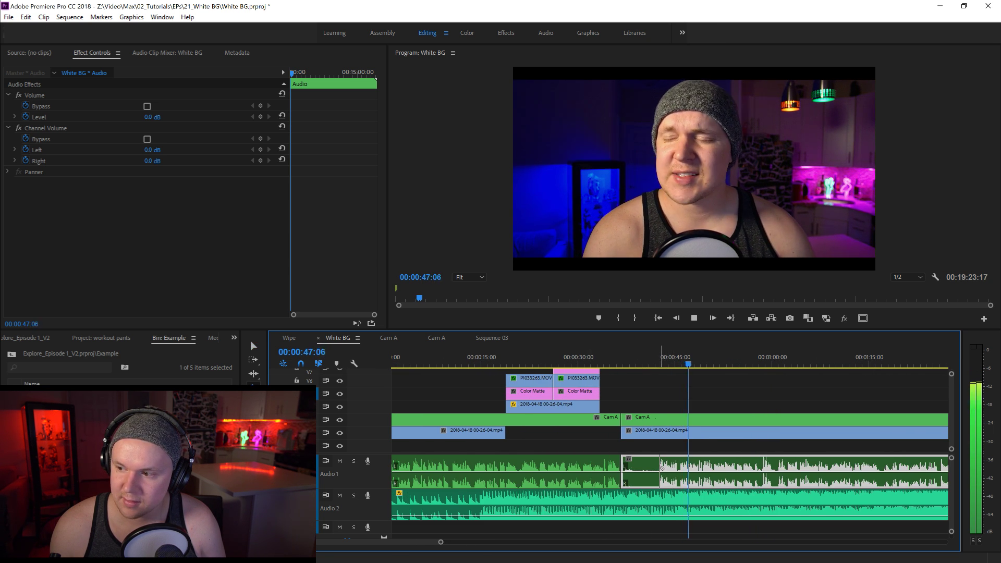
key(c)
click(661, 430)
key(v)
Delete the silent section of Cam A, screen recording and audio before the new cut, and close the gap it leaves.
click(647, 460)
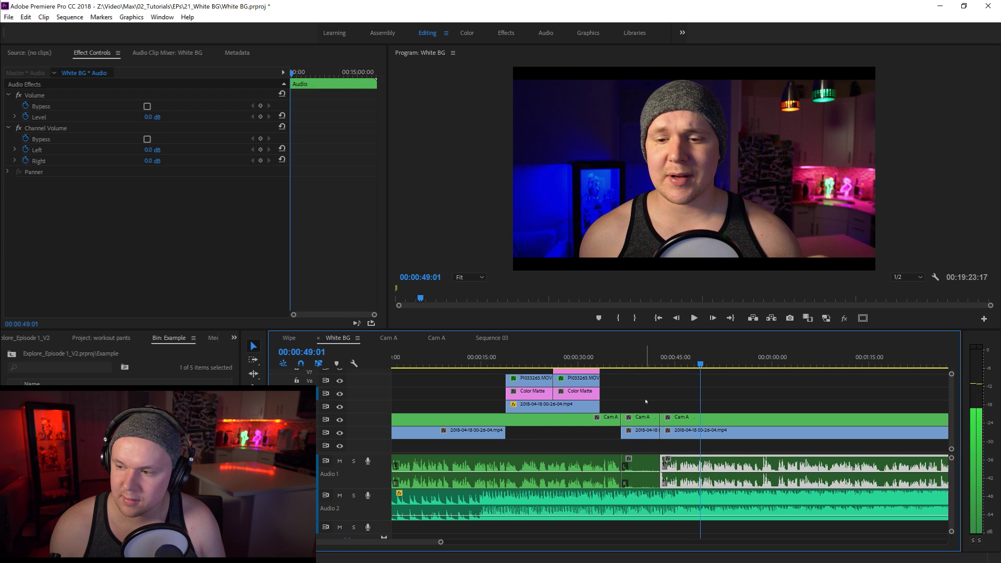
key(Delete)
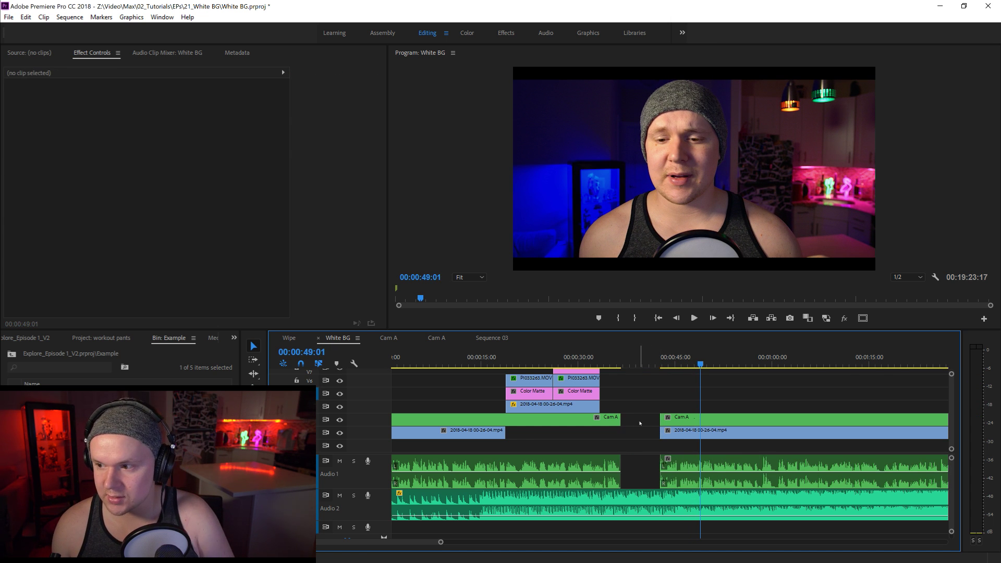
right_click(646, 417)
click(658, 425)
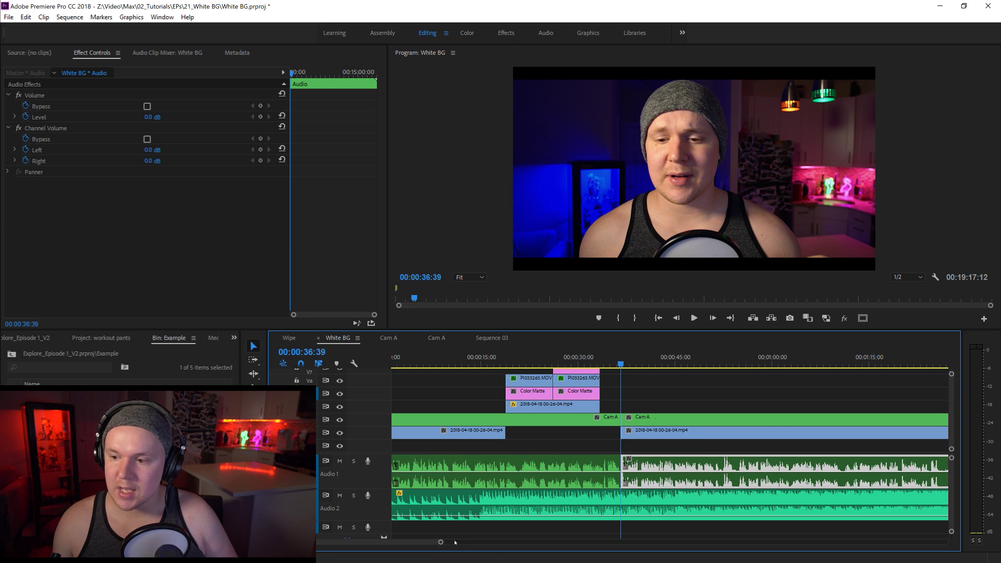
Set the scale of the second Cam A clip to 35.
click(648, 423)
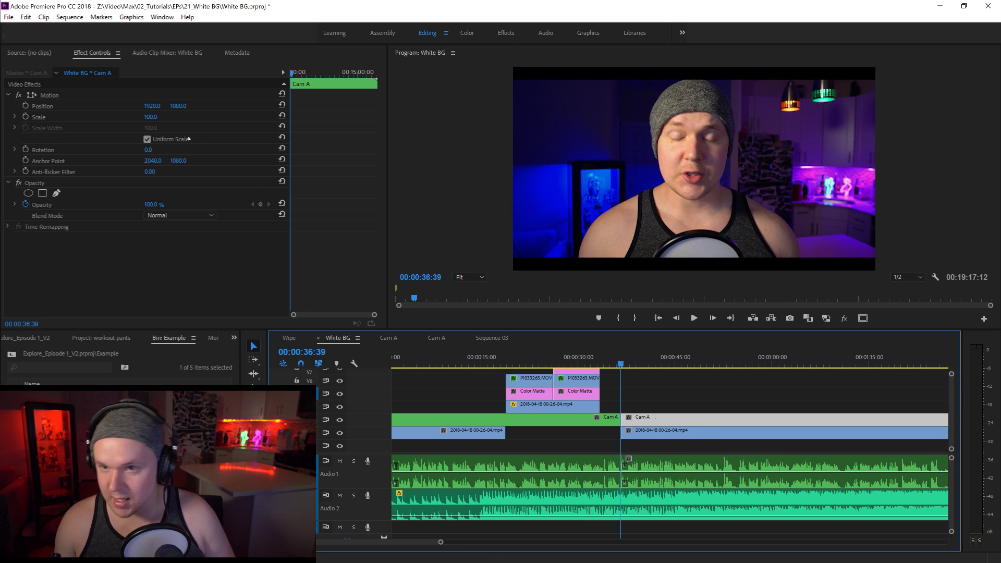
click(152, 116)
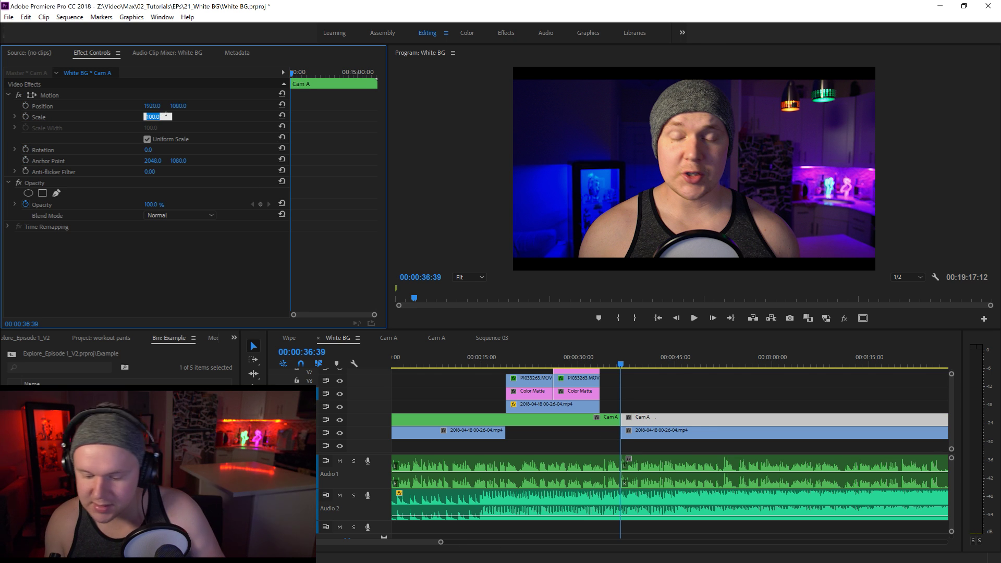
text(35)
key(Return)
Inside the nested Cam A sequence, split the letterbox PNG at 00:01:26:18, trim its second part back toward the end, and return to White BG.
double_click(695, 422)
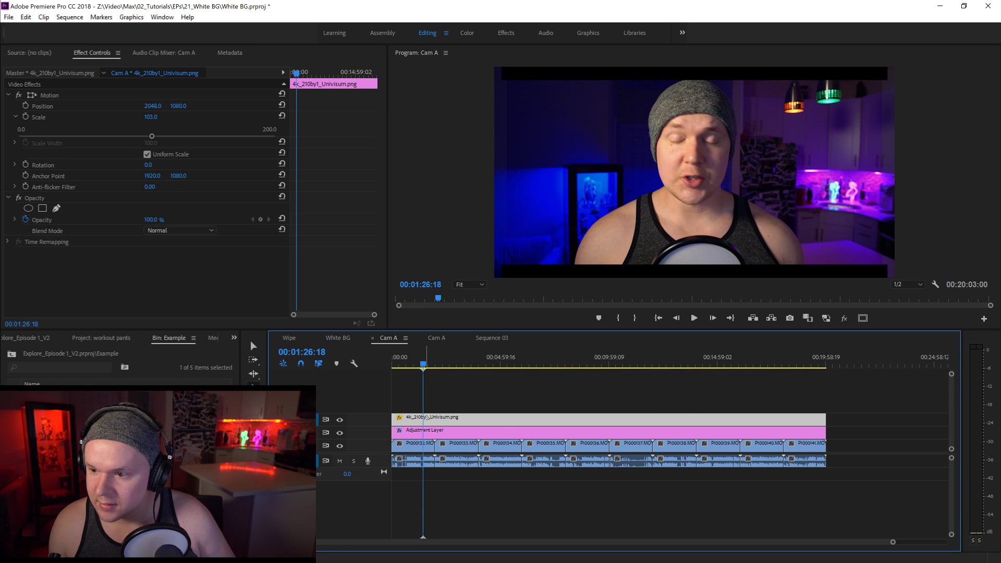
click(427, 417)
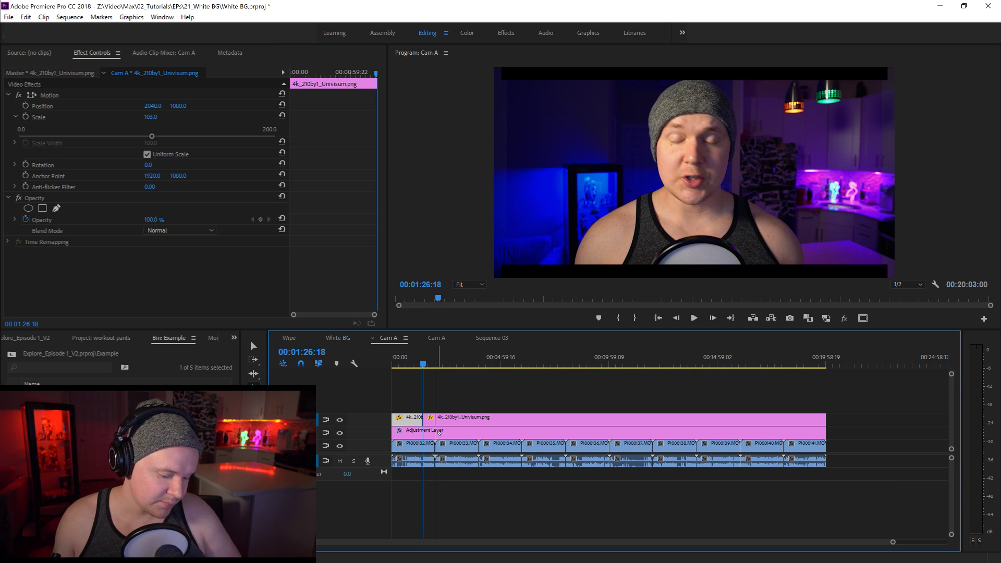
key(v)
drag(427, 417, 776, 417)
click(620, 403)
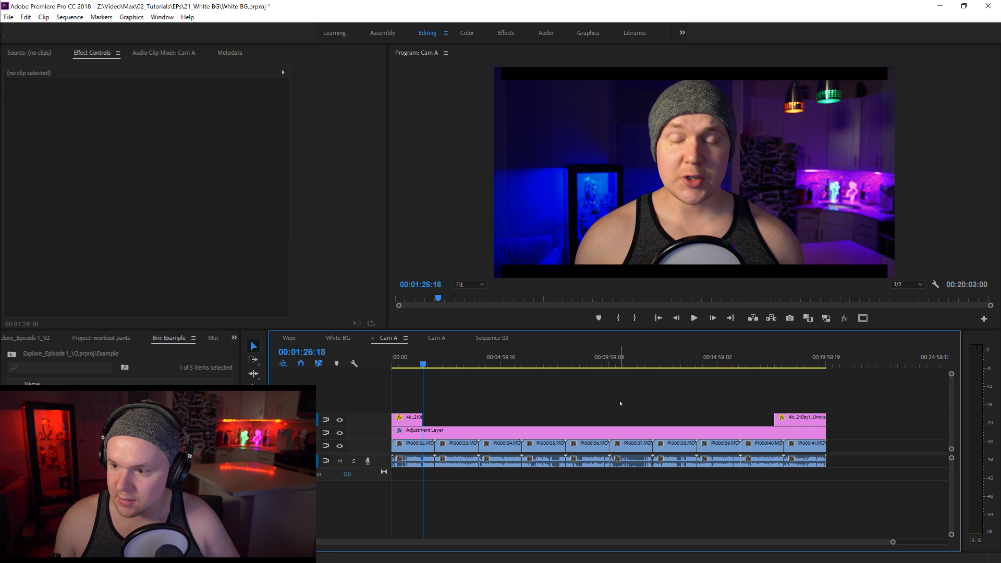
click(329, 339)
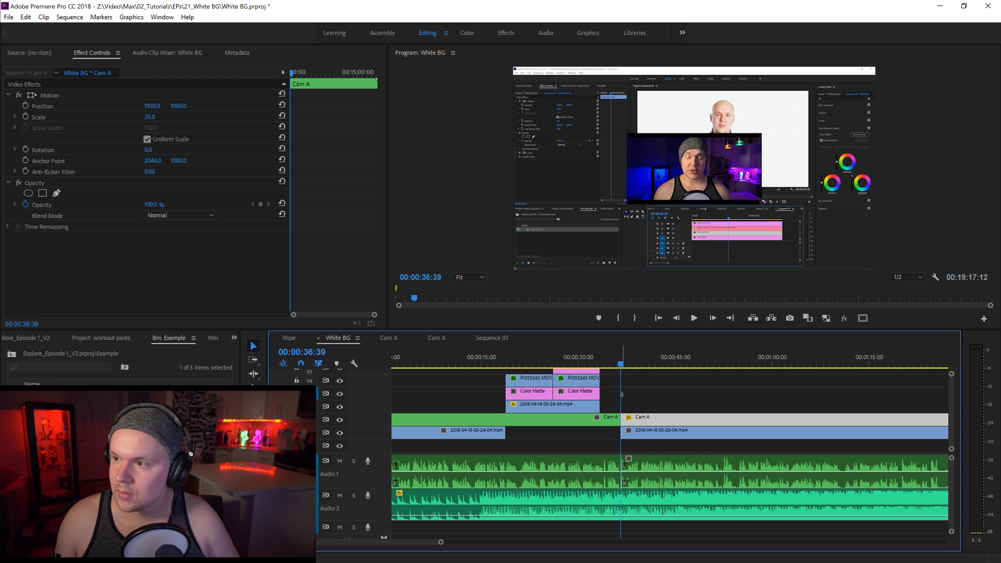
Make the second Cam A clip a small lower-left overlay on the screen recording, with scale 25 and position about 508, 1905.
key(space)
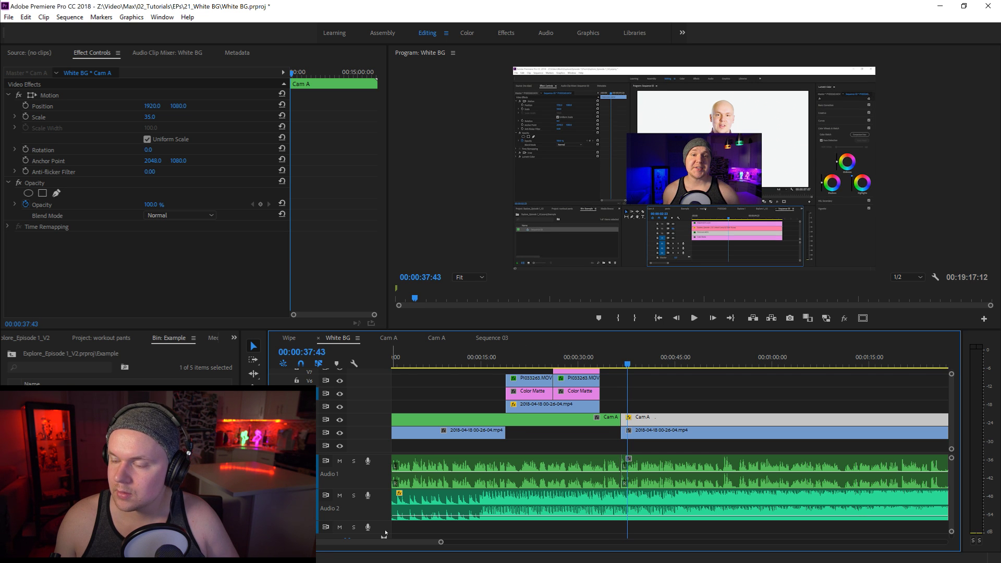
drag(440, 543, 369, 543)
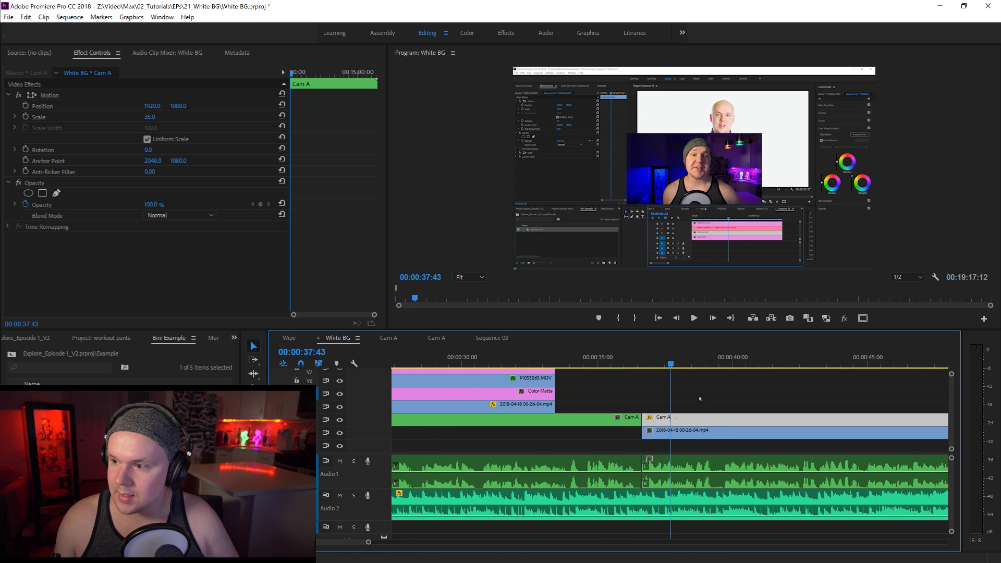
click(178, 106)
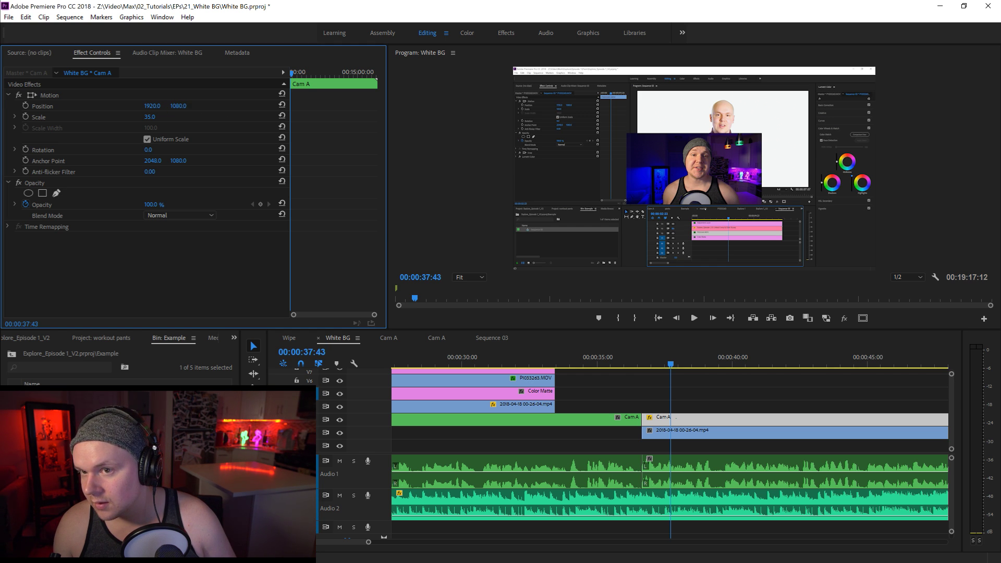
drag(179, 106, 551, 106)
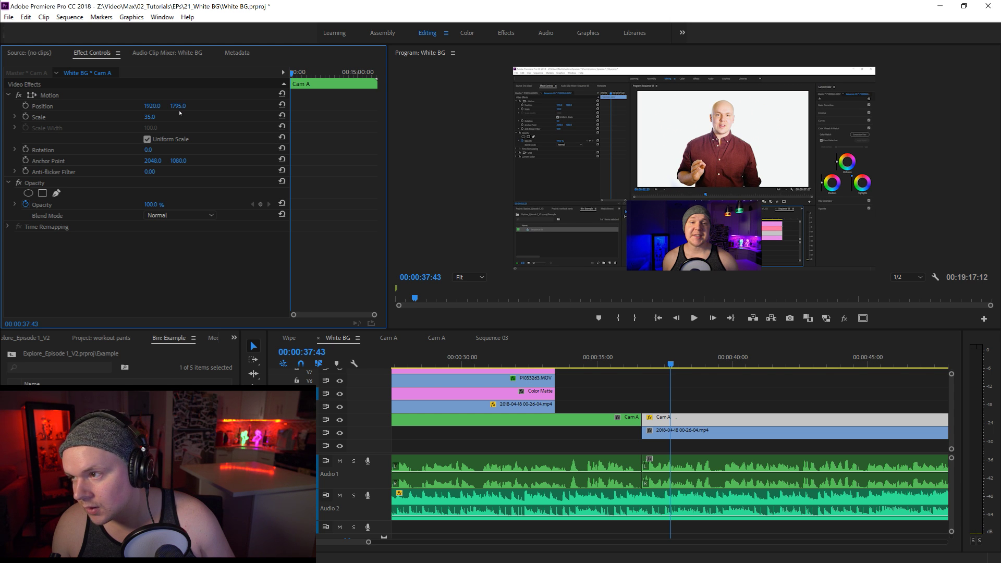
drag(152, 107, 50, 107)
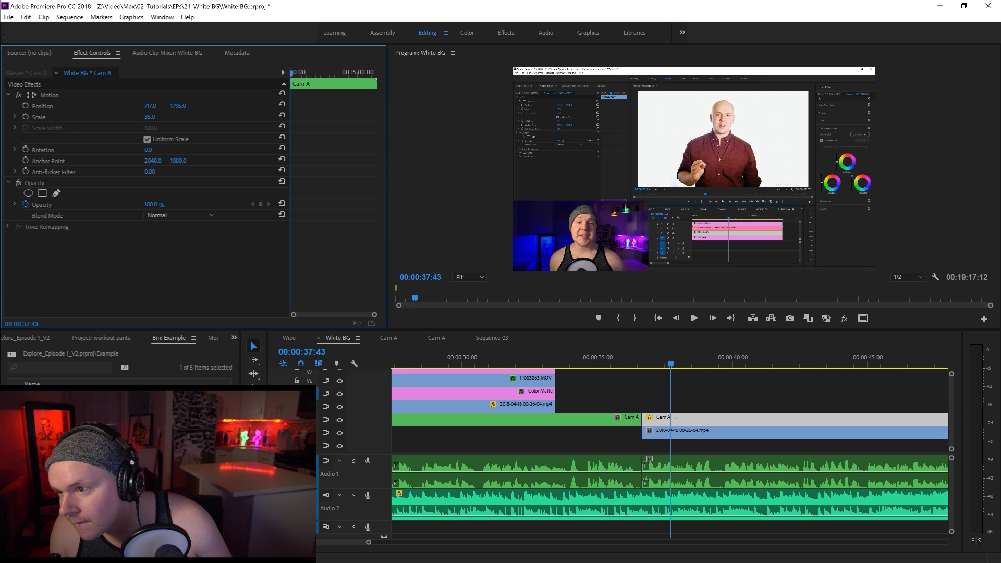
text(25)
key(Return)
drag(179, 107, 236, 108)
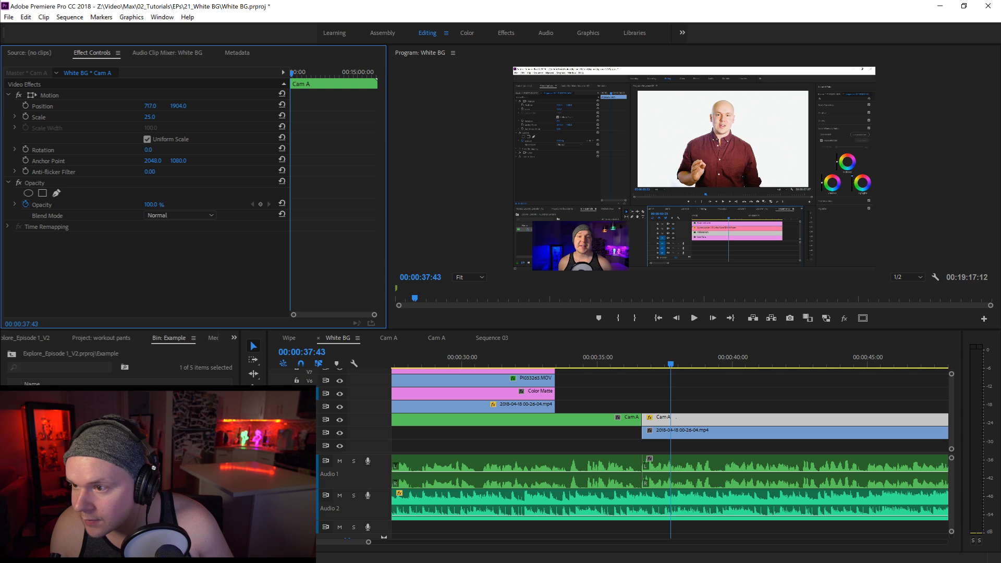
drag(150, 106, 100, 105)
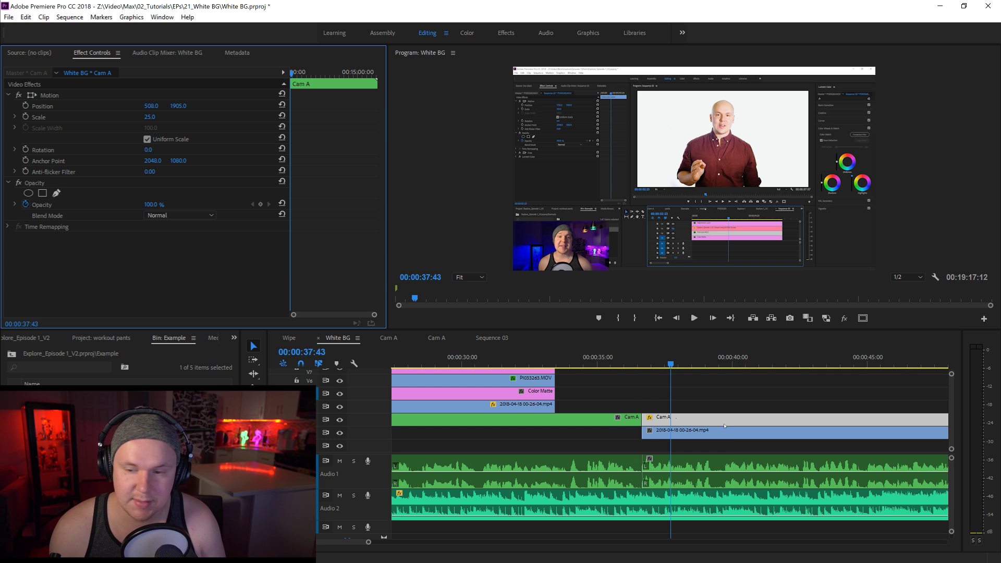
Cut the Cam A clips on both sides of their edit point, at 00:00:36:31 and 00:00:36:51.
drag(658, 367, 643, 366)
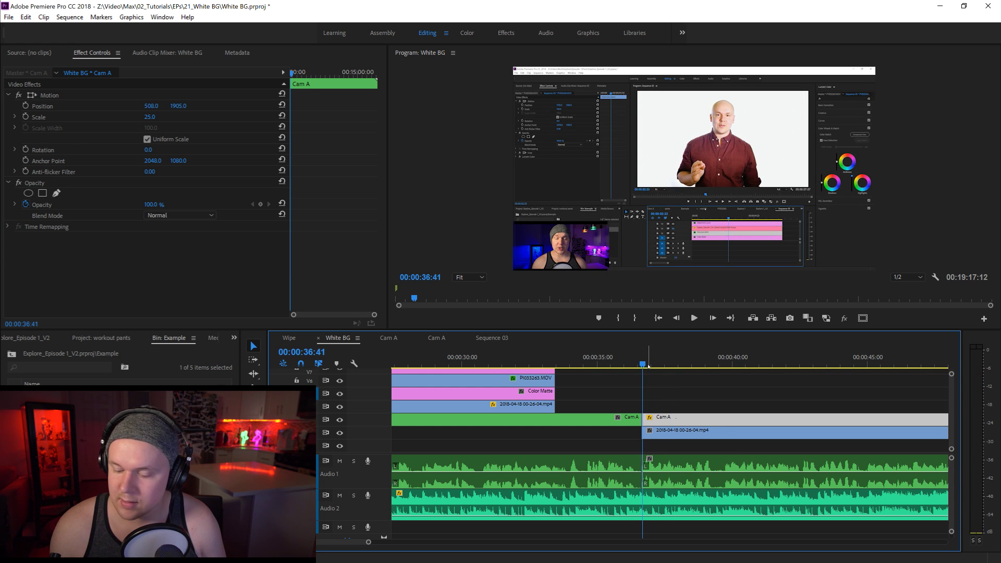
key(shift+Left)
key(shift+Left)
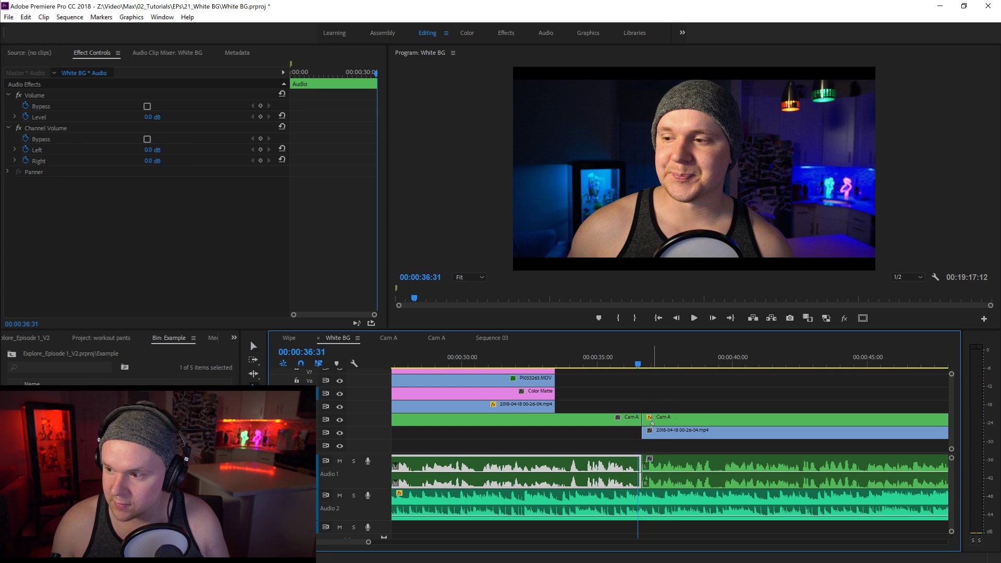
click(639, 420)
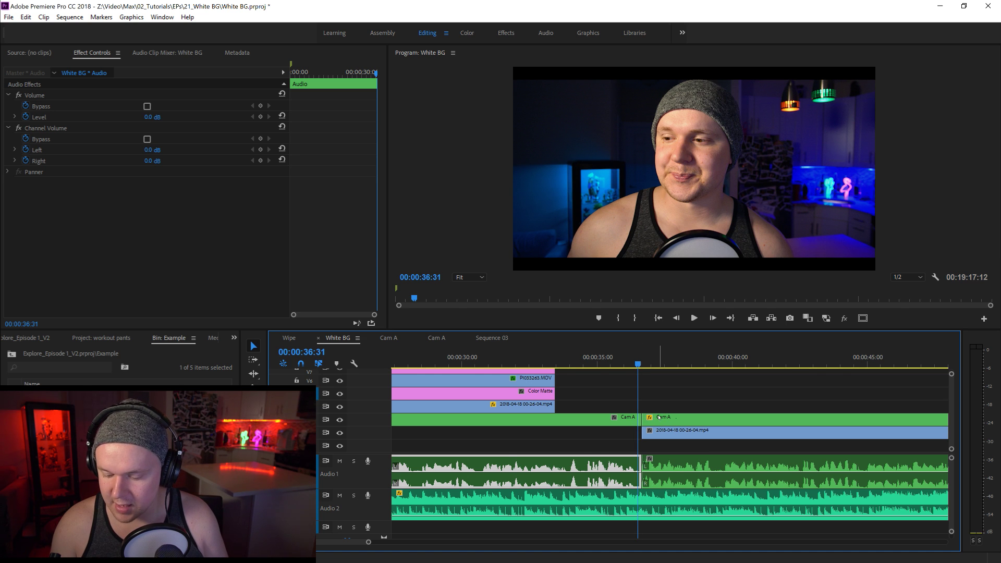
key(shift+Right)
key(shift+Right)
key(c)
click(647, 420)
key(v)
Add an earlier cut to the first Cam A clip at 00:00:36:29 and split the screen recording at 00:00:36:51.
drag(369, 542, 341, 543)
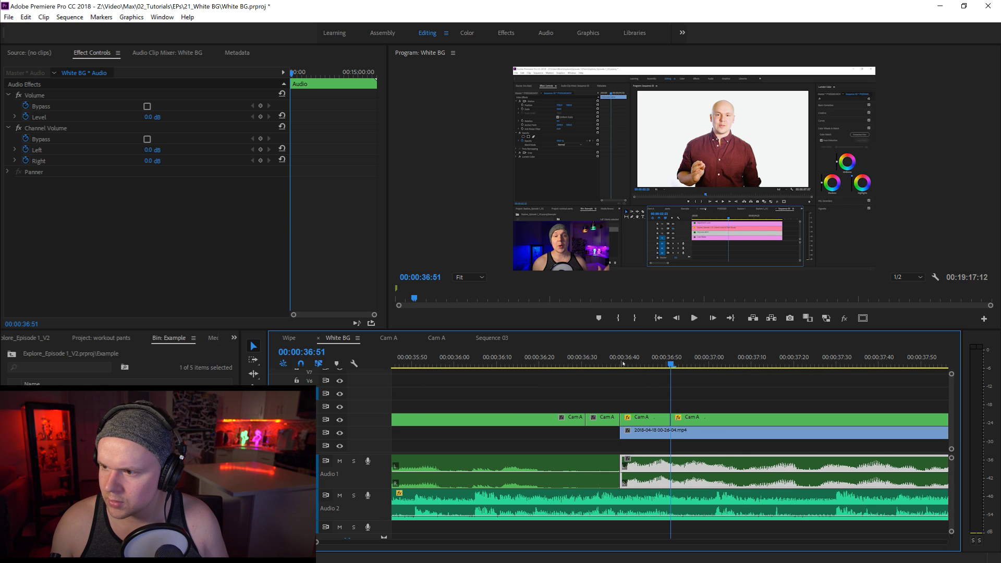
click(622, 363)
key(shift+Left)
key(shift+Left)
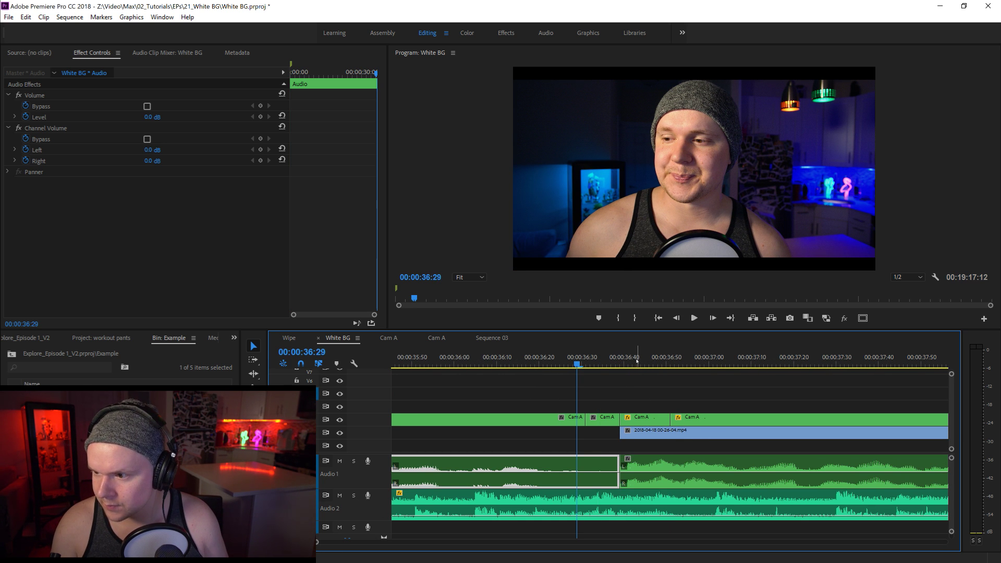
click(578, 420)
key(v)
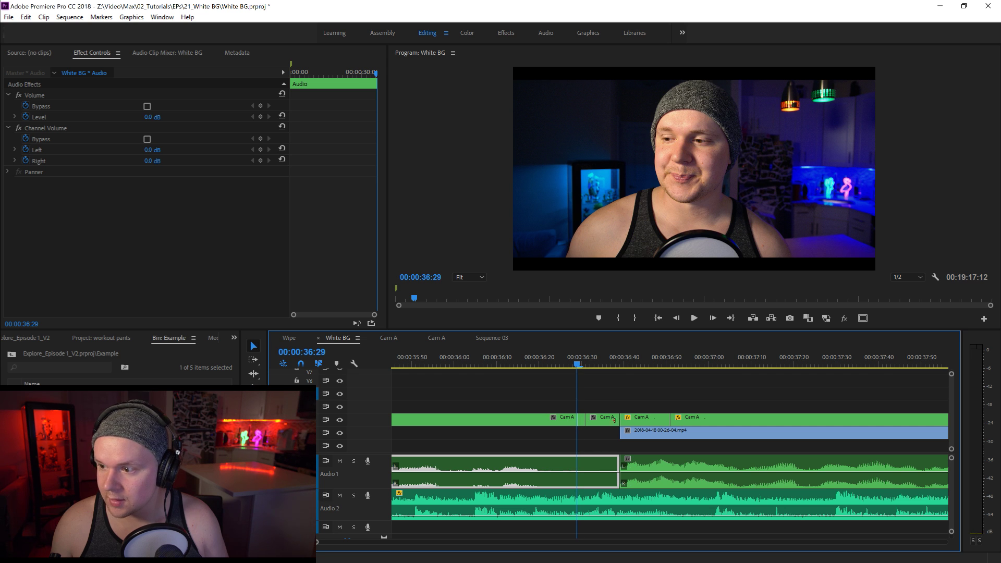
click(671, 431)
key(v)
Nest the short Cam A and screen recording pieces between 00:00:36:29 and 00:00:36:51, keeping the default name.
drag(652, 400, 580, 442)
right_click(635, 417)
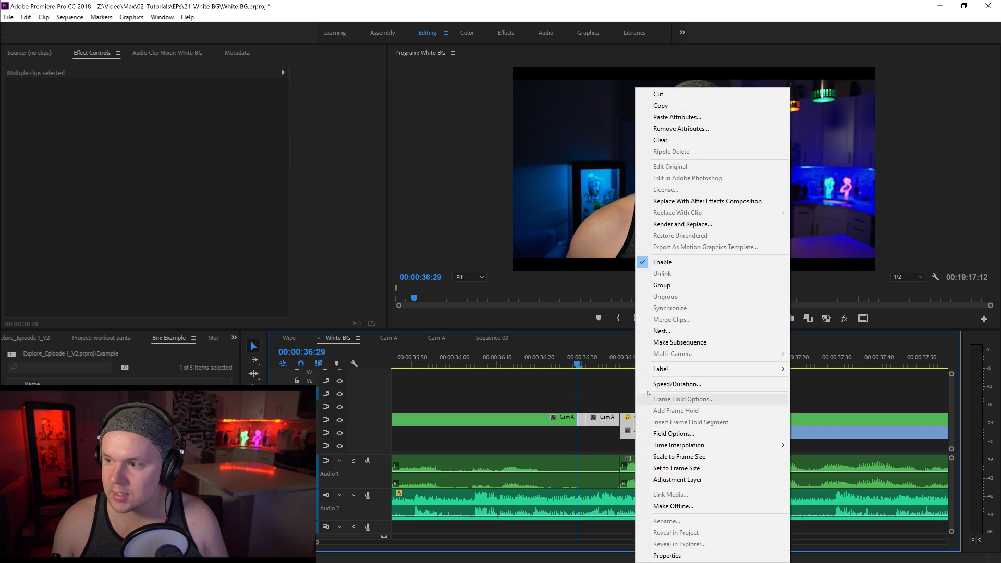
click(693, 330)
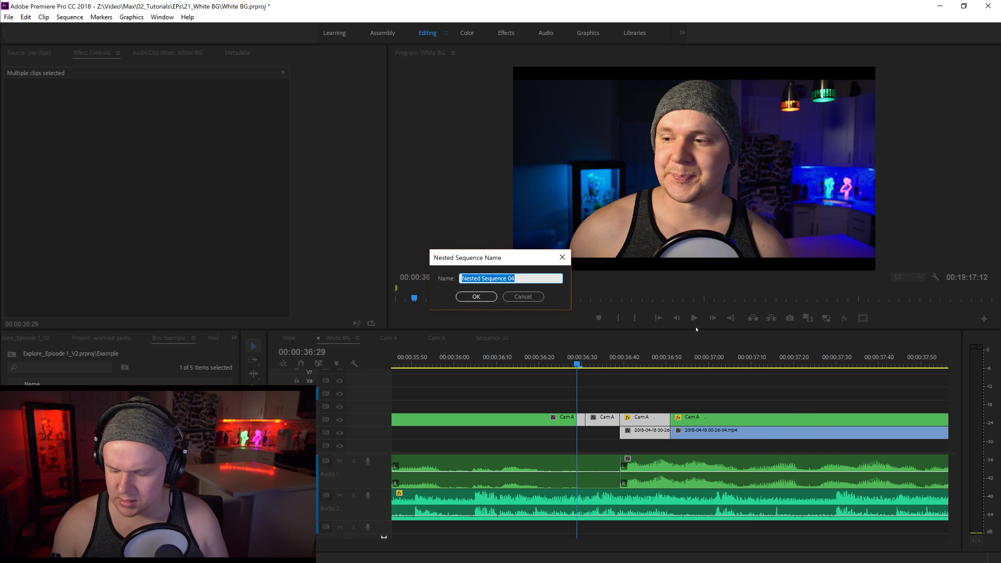
key(Return)
Move the new nested sequence to the track above Cam A and set its label color to Mango.
drag(647, 434, 646, 406)
right_click(645, 406)
mouse_move(713, 355)
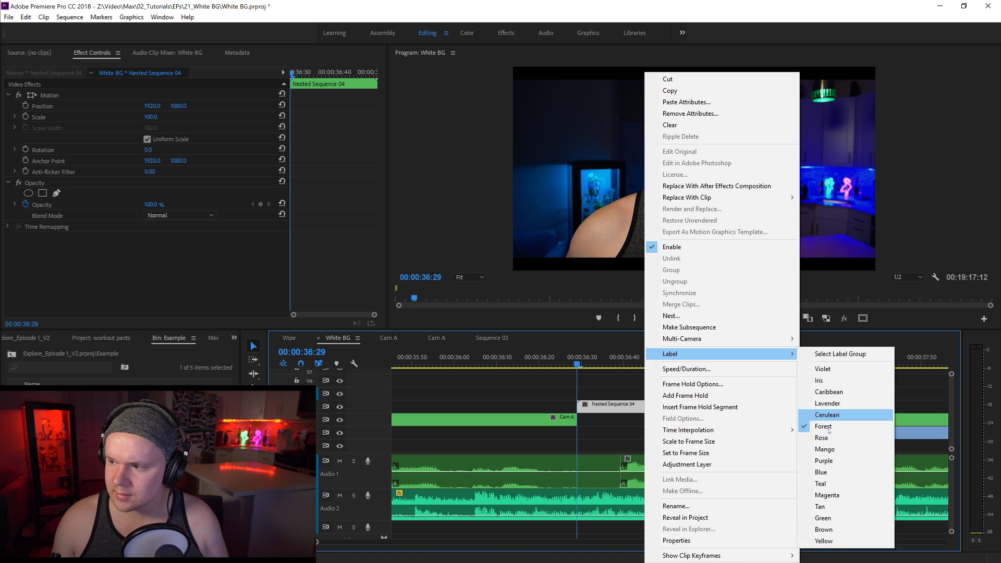
click(816, 449)
click(632, 385)
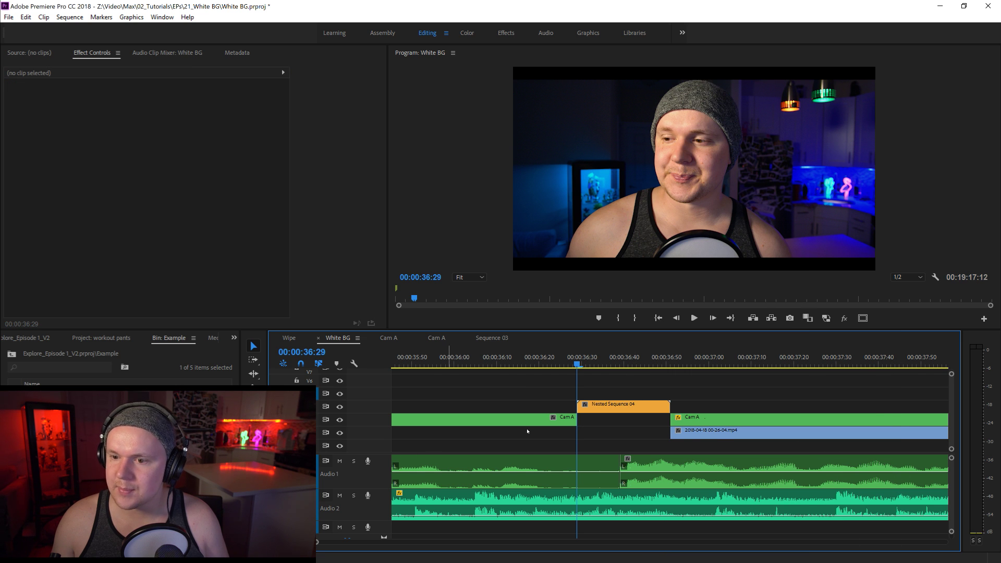
Search the effects for "transition" and apply the Smooth Slide Left (20 FRAMES) 4K UHD preset to the nested transition clip.
click(234, 337)
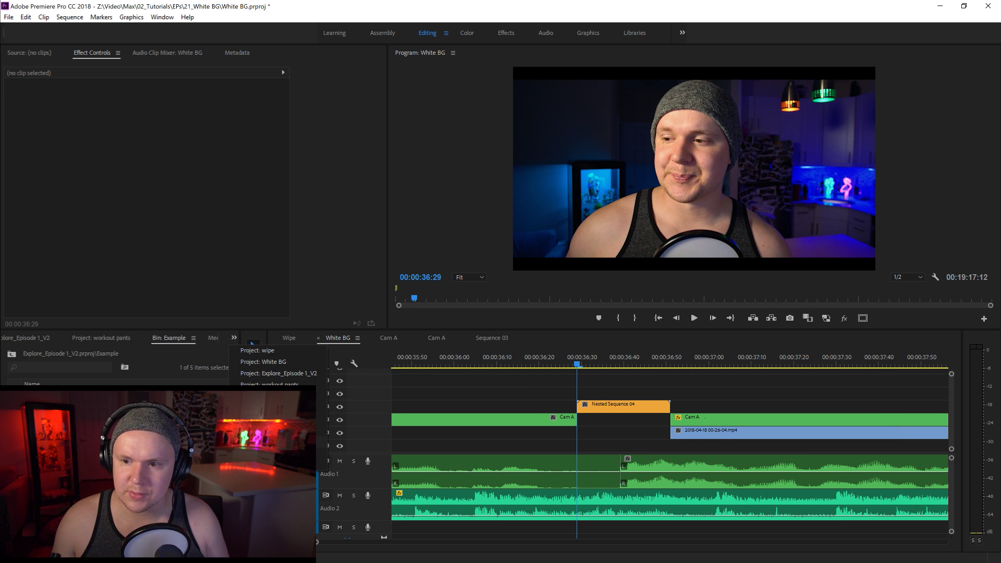
click(252, 442)
click(44, 353)
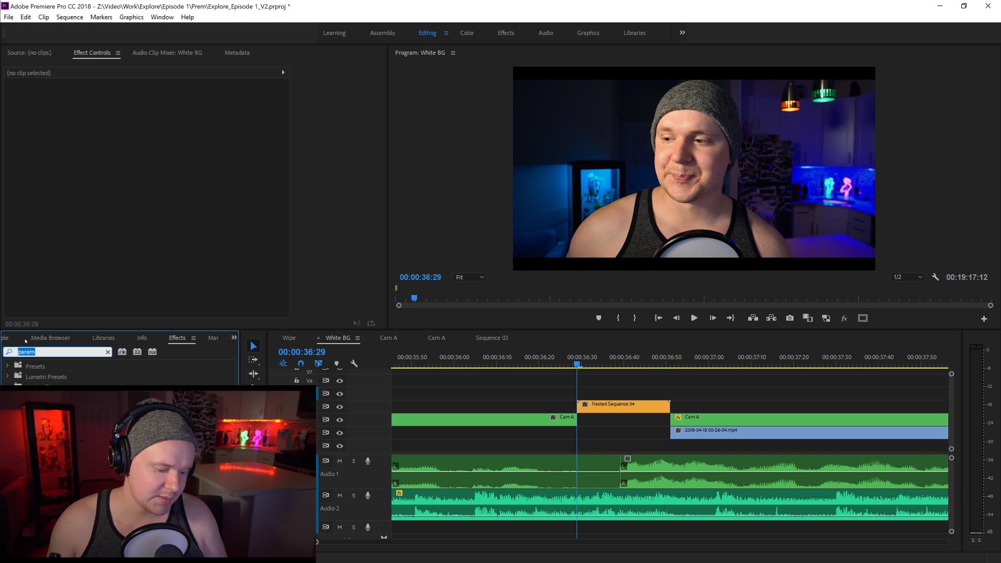
text(transition)
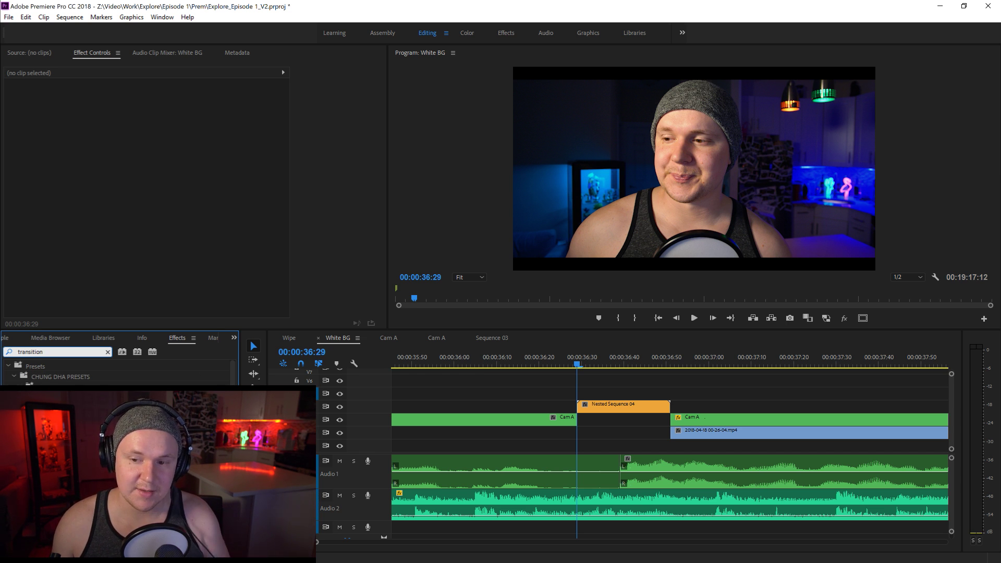
drag(234, 384, 233, 394)
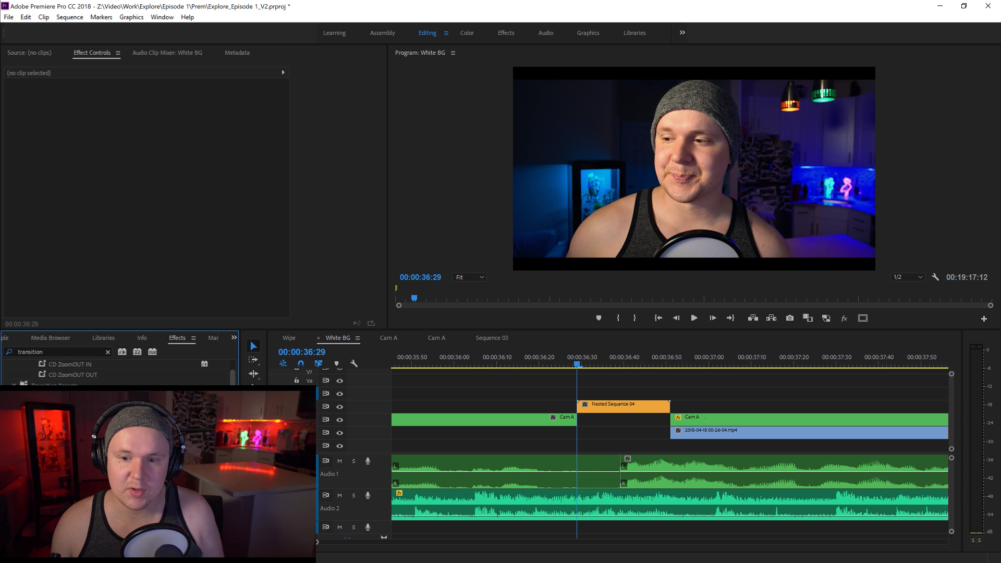
scroll(120, 373, down, 8)
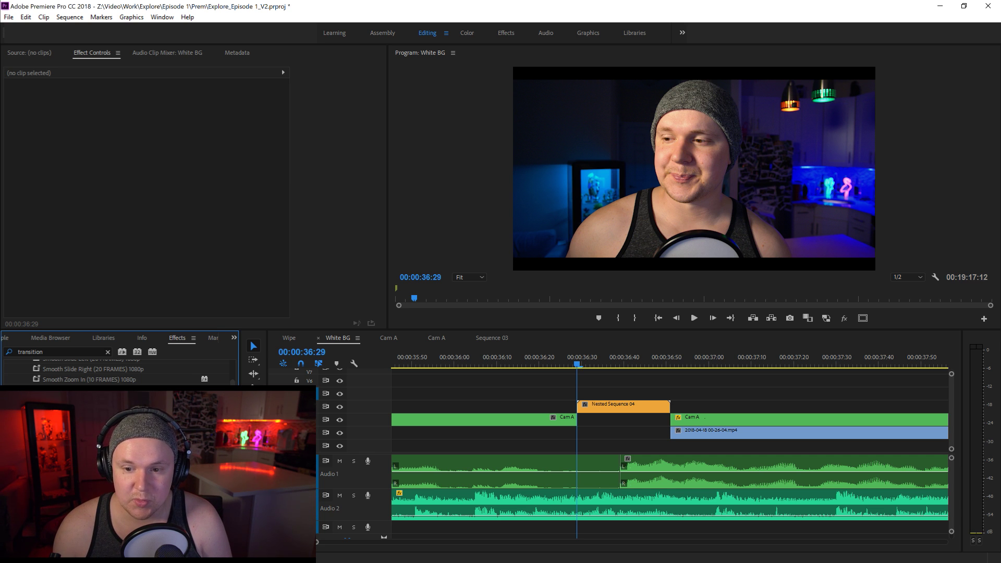
click(630, 406)
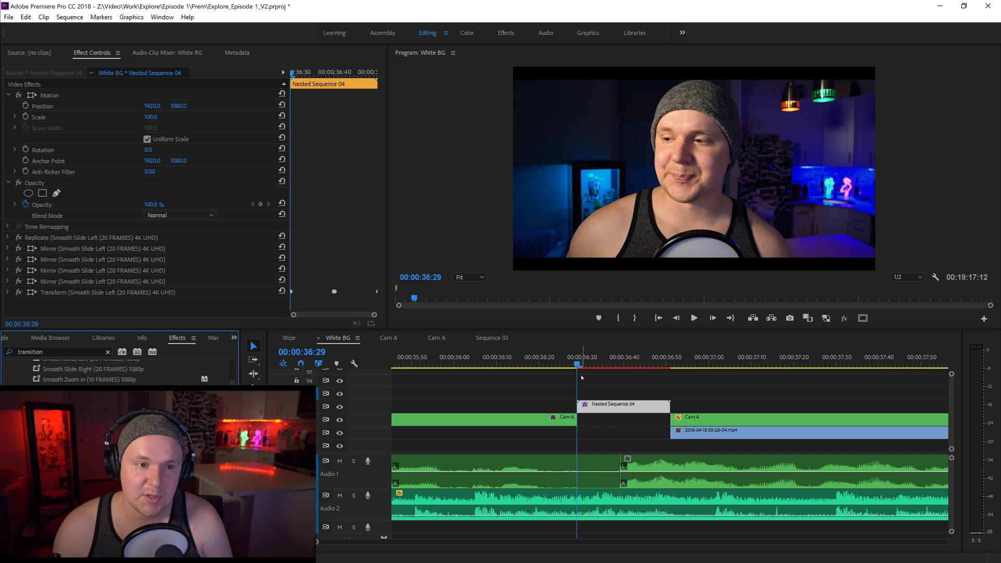
Play the White BG sequence from 00:00:36:09 to review the slide transition into the screen recording.
click(492, 360)
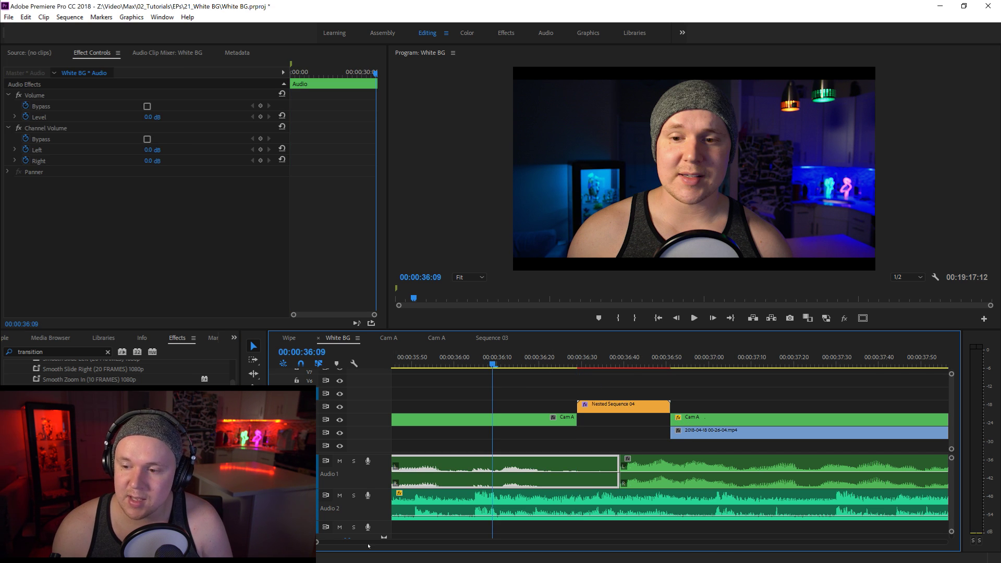
drag(316, 543, 412, 542)
click(692, 318)
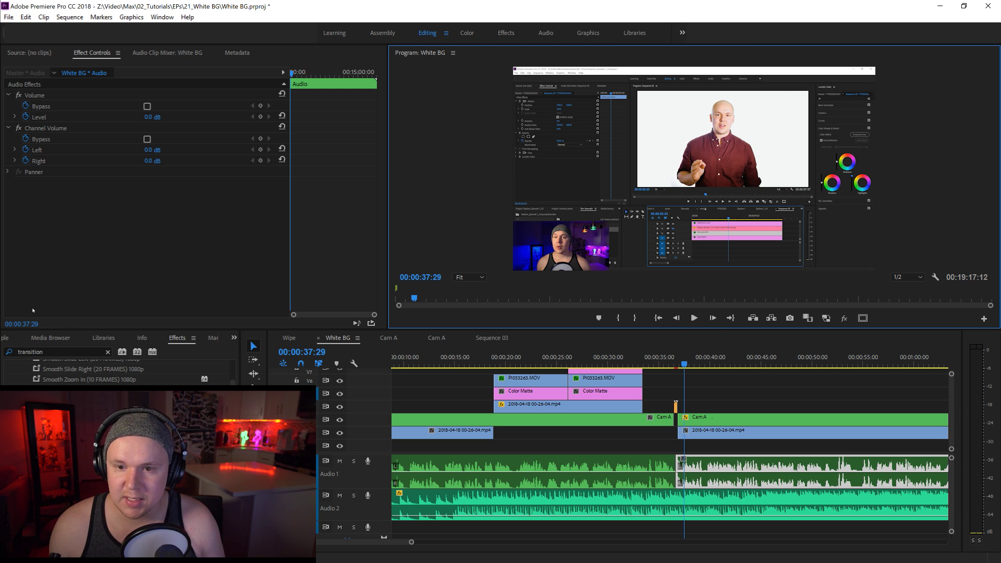
Open the Wipe sequence from the wipe project and copy a transition whoosh sound effect from its timeline.
click(234, 338)
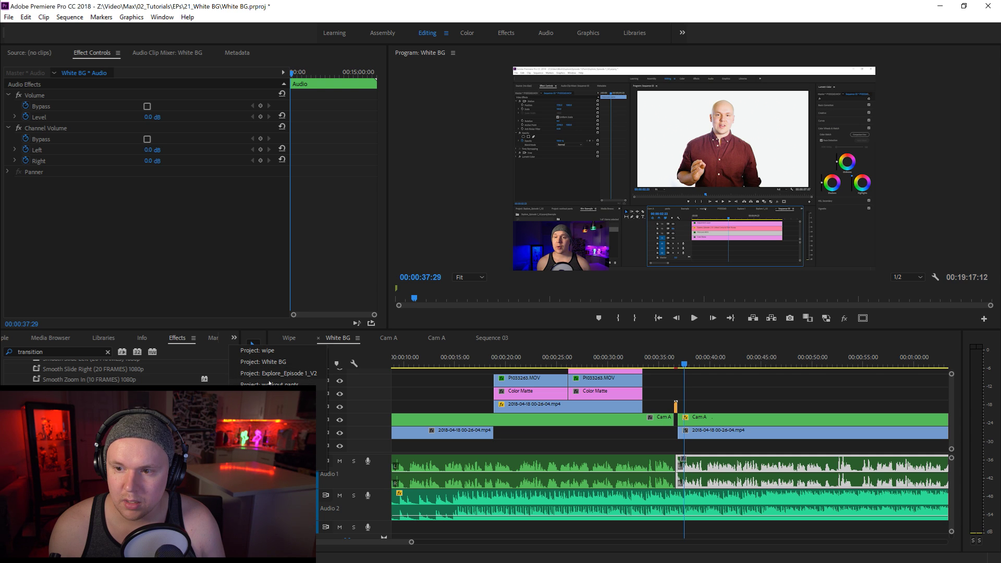
click(264, 353)
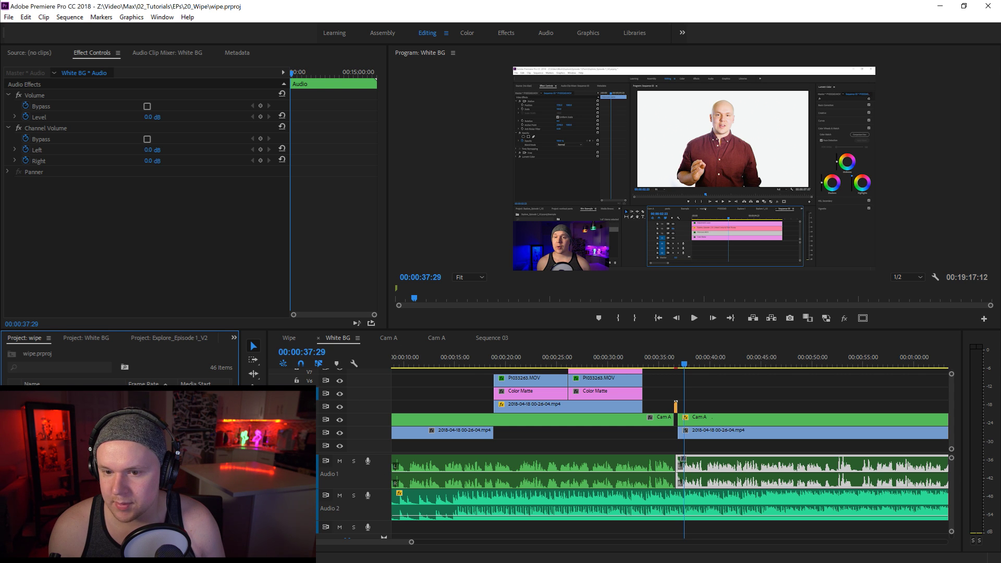
double_click(58, 479)
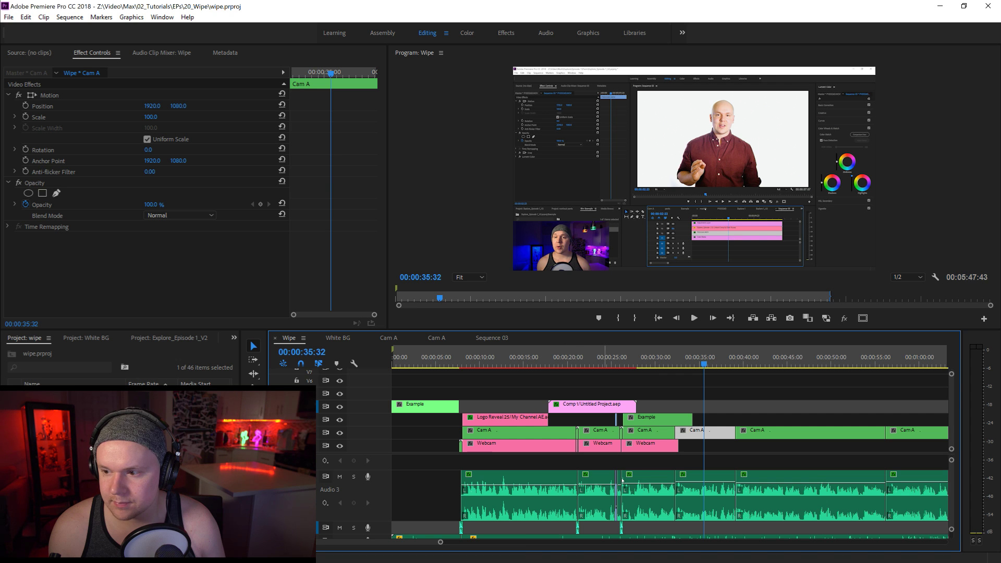
click(577, 528)
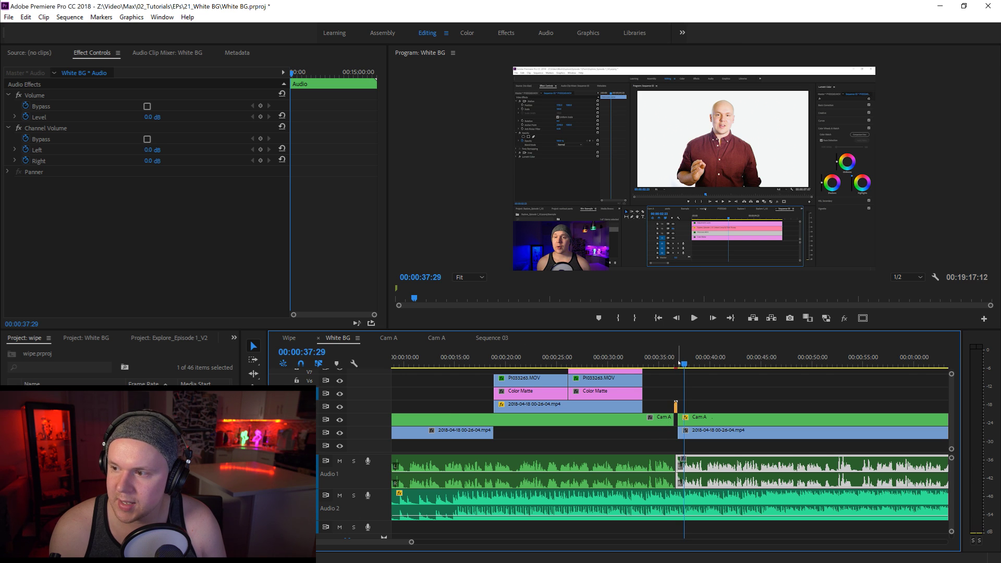
Place the White BG playhead at 00:00:36:30 and shift the voice and music clips down one audio track, freeing Audio 1.
drag(679, 363, 676, 365)
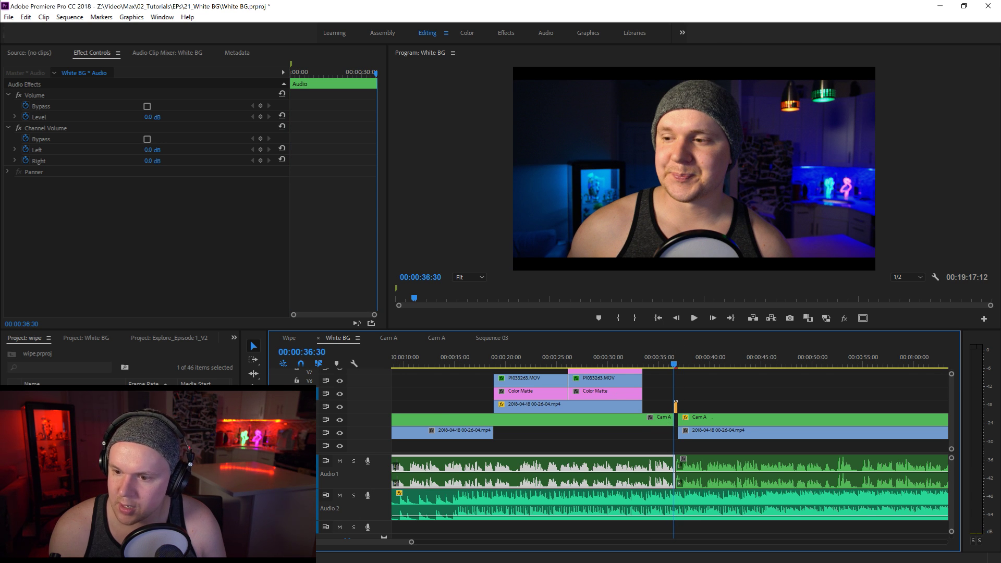
click(310, 498)
click(310, 474)
drag(596, 535, 838, 469)
drag(540, 505, 541, 524)
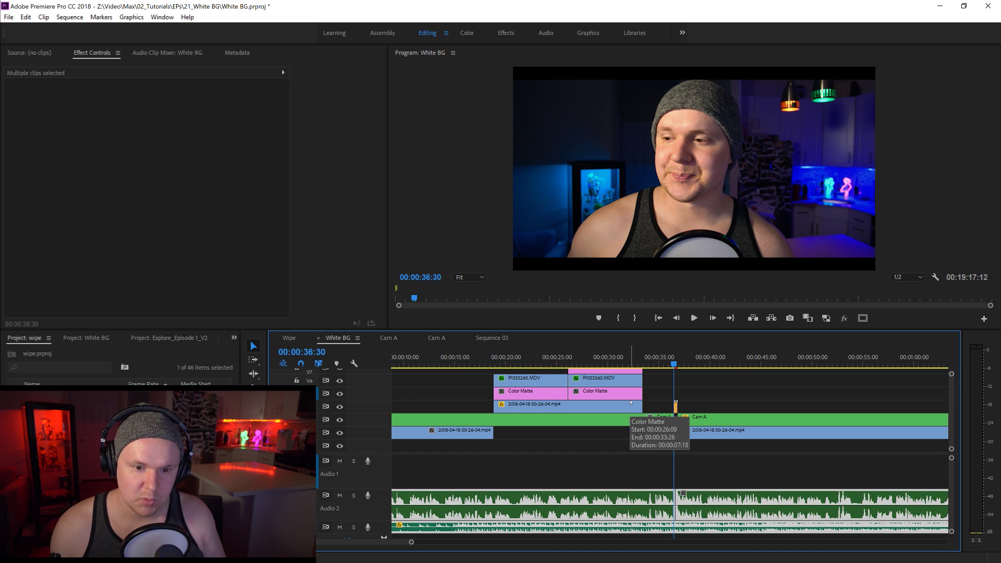
Paste the whoosh sound effect onto Audio 1 and nudge it earlier to start with the nested transition clip.
key(ctrl+v)
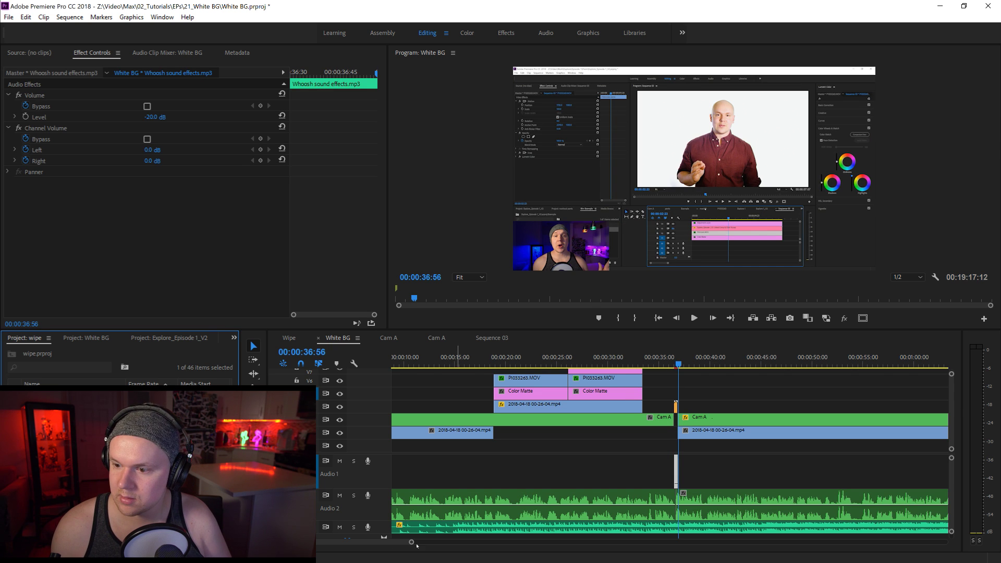
drag(412, 542, 357, 549)
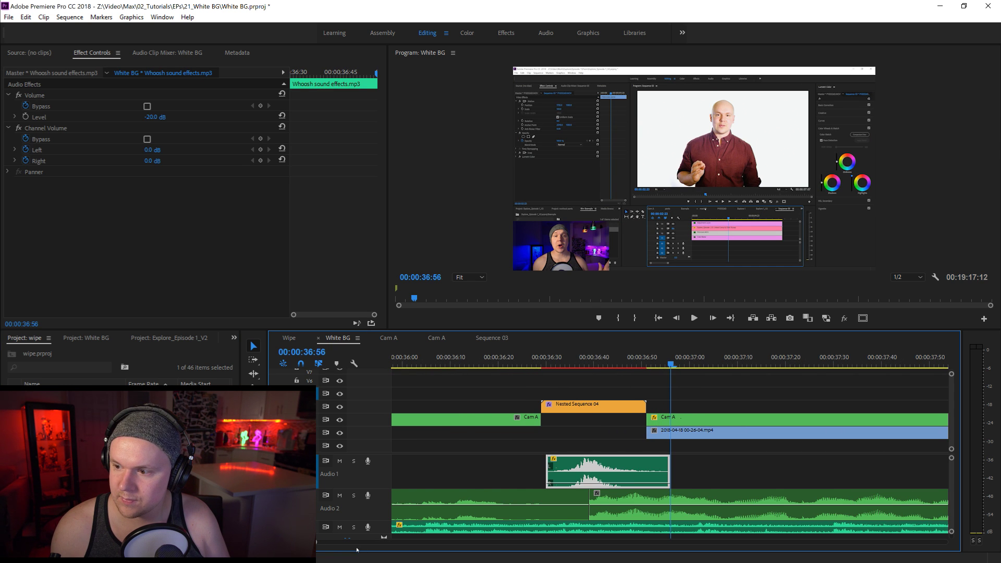
key(alt+Left)
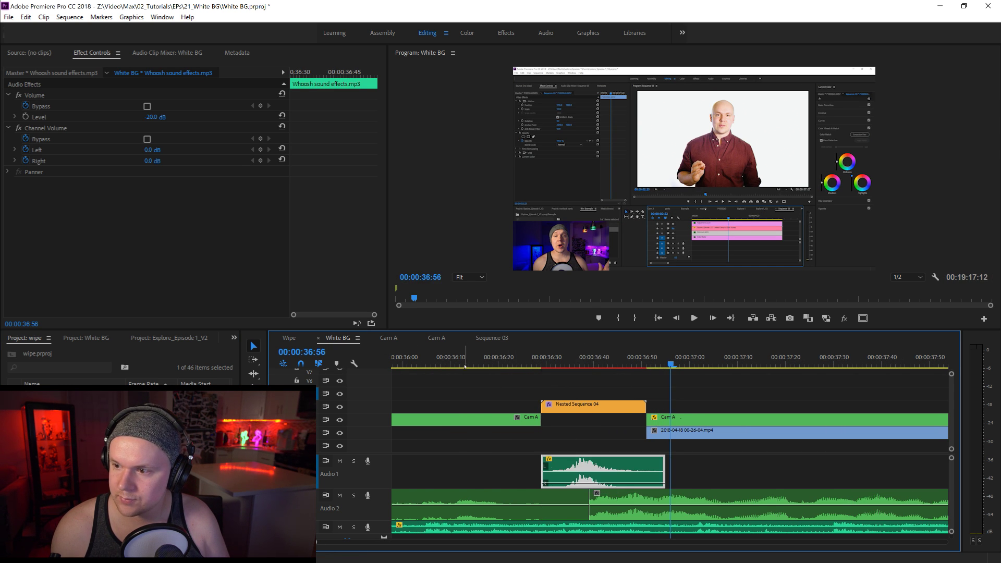
Play the sequence from about 00:00:36:10 to review the transition with its whoosh sound and the following footage.
click(451, 358)
key(space)
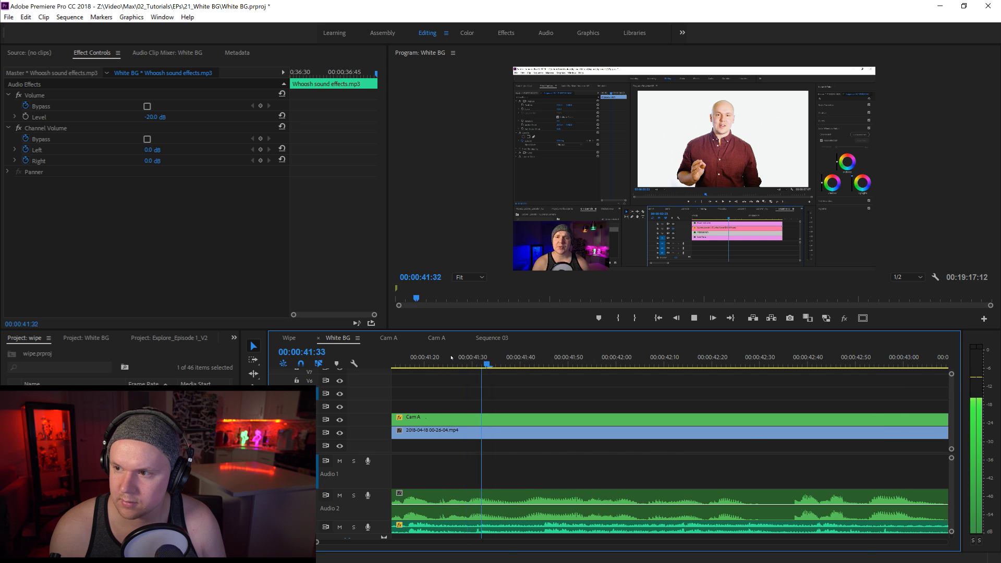
key(space)
key(space)
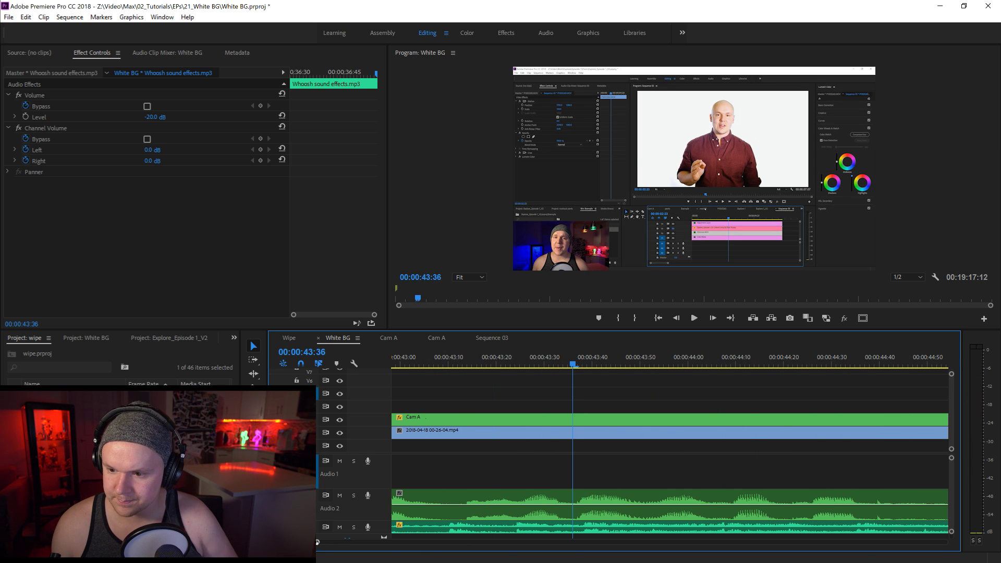
Split the small Cam A overlay clip at 00:00:42:33.
key(minus)
key(minus)
drag(584, 365, 601, 366)
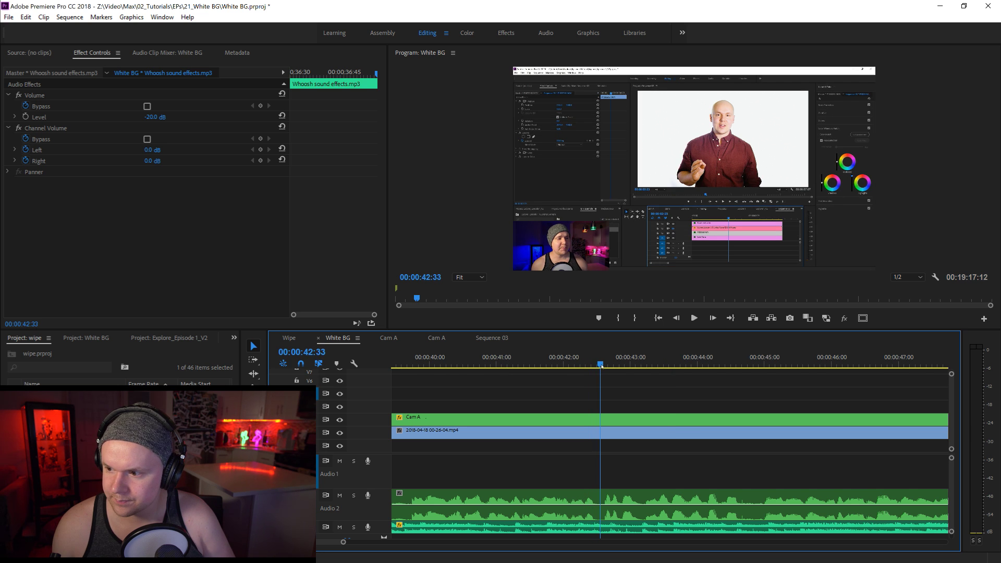
click(601, 416)
key(v)
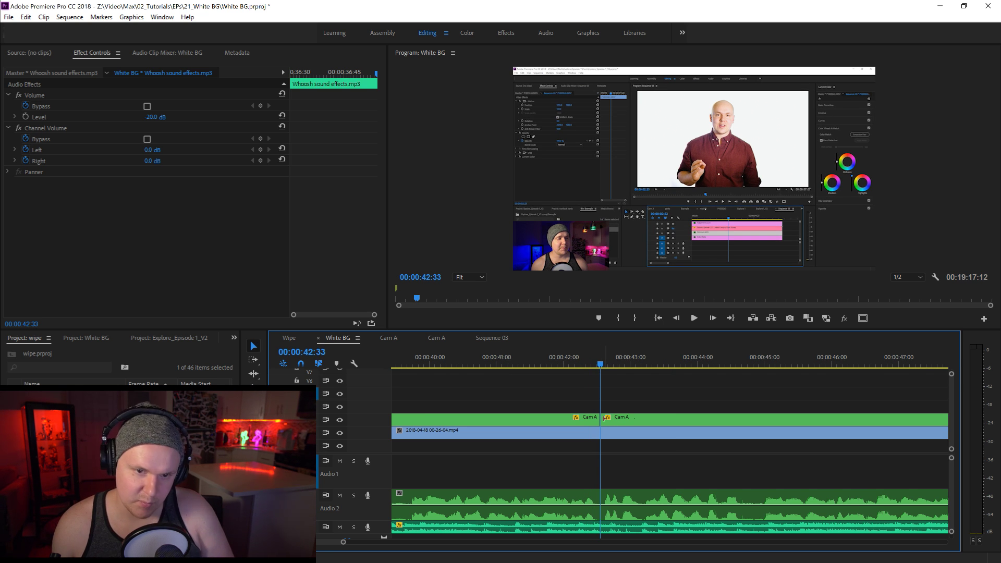
Play on to find the end of the talking section and split the Cam A overlay at 00:00:54:38.
key(space)
drag(345, 541, 506, 541)
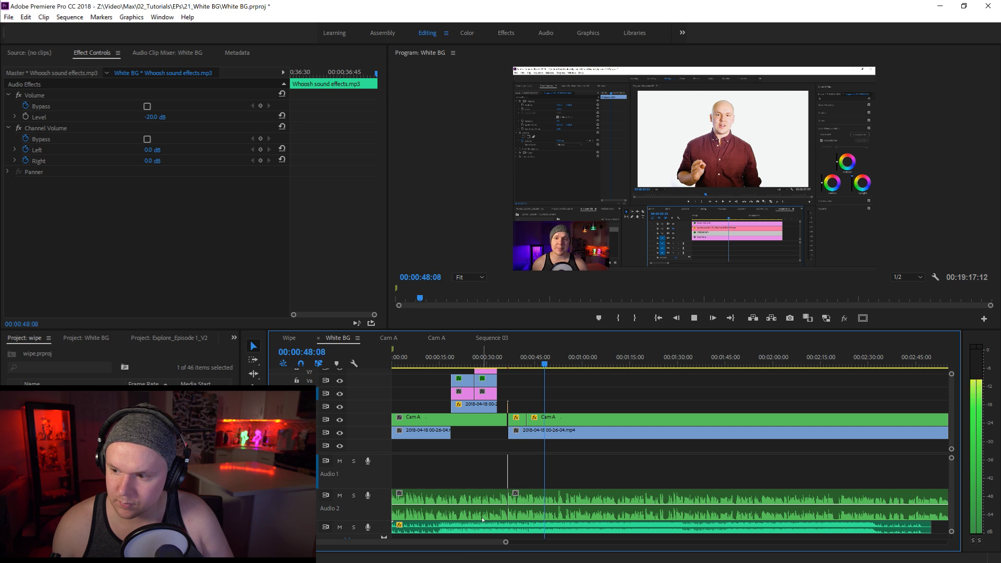
drag(505, 540, 450, 558)
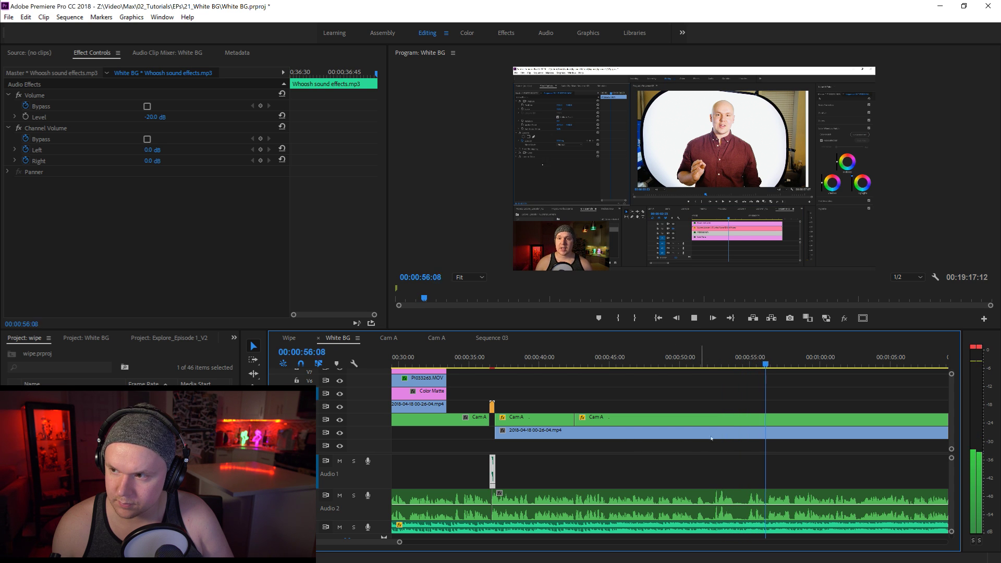
click(720, 363)
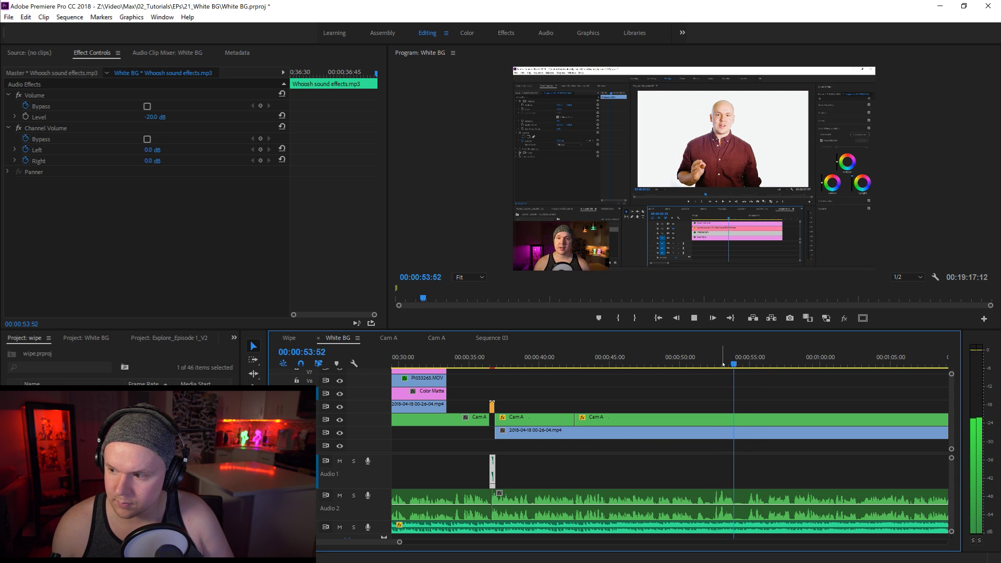
key(space)
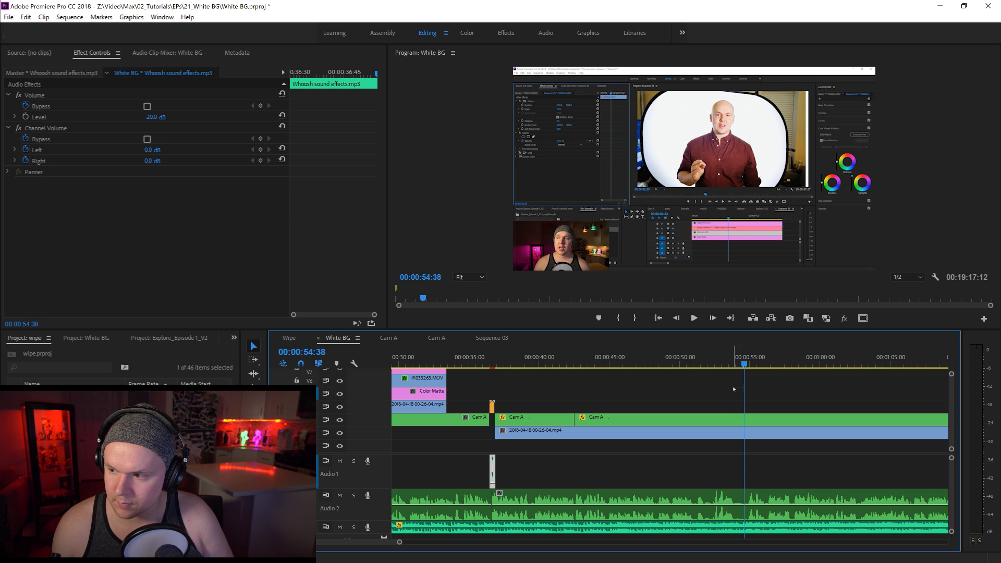
click(744, 423)
key(c)
click(744, 423)
key(v)
Reset the Motion settings of the Cam A clip between 00:00:42:33 and 00:00:54:38, and play back the full-frame section.
click(674, 364)
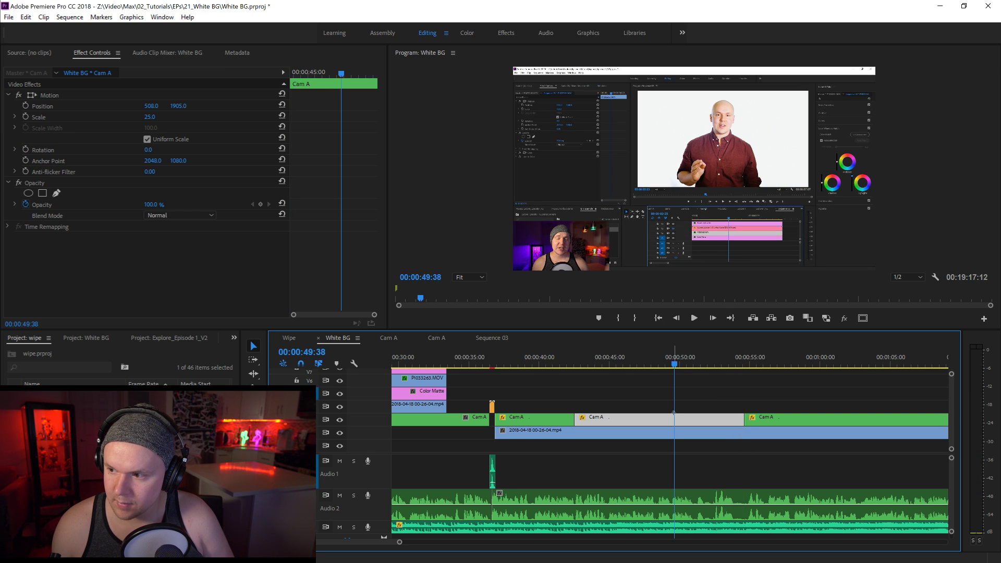
click(282, 93)
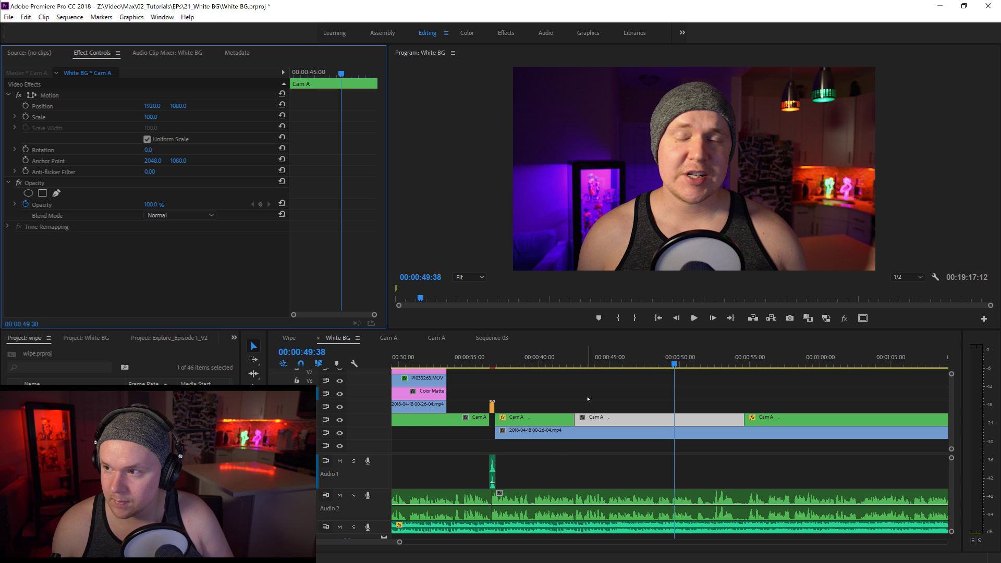
click(563, 364)
key(space)
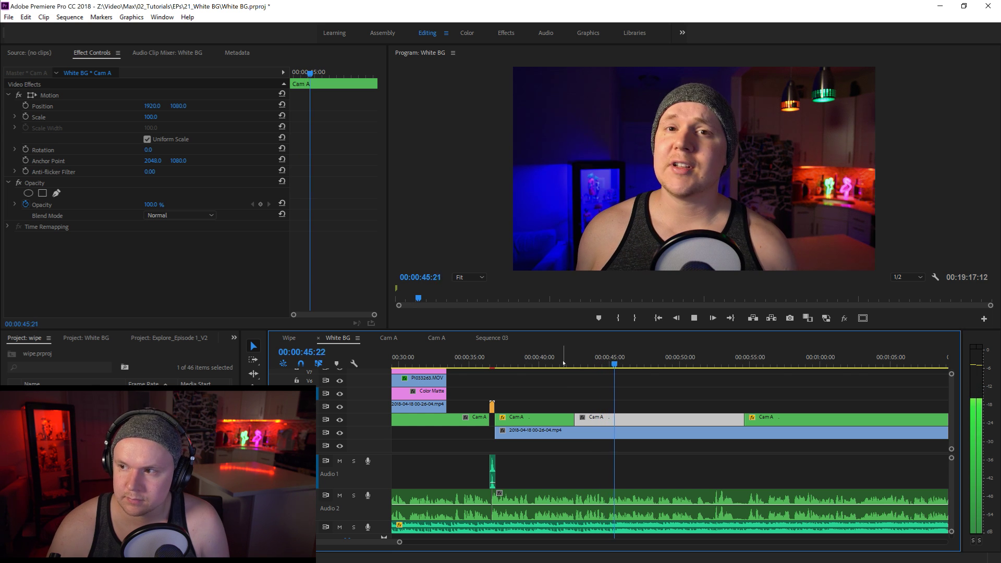
key(space)
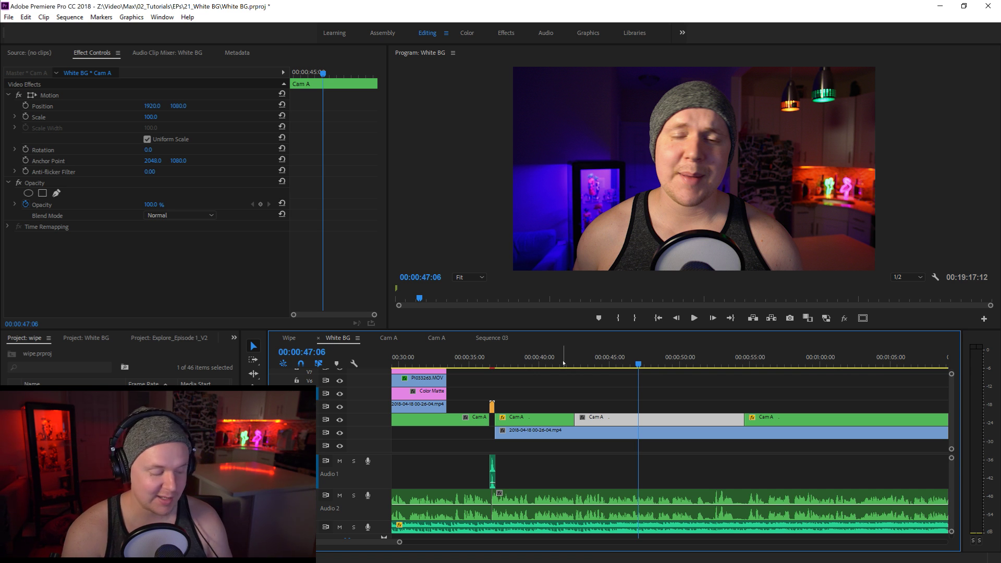
Play on to 00:01:26:18 and split the voice audio, the screen recording and Cam A there.
key(space)
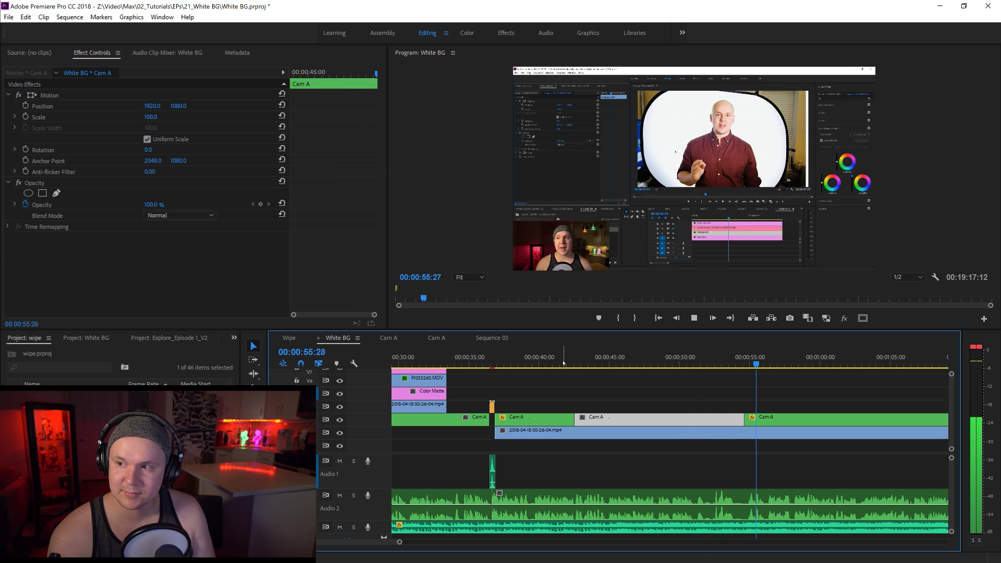
key(space)
key(space)
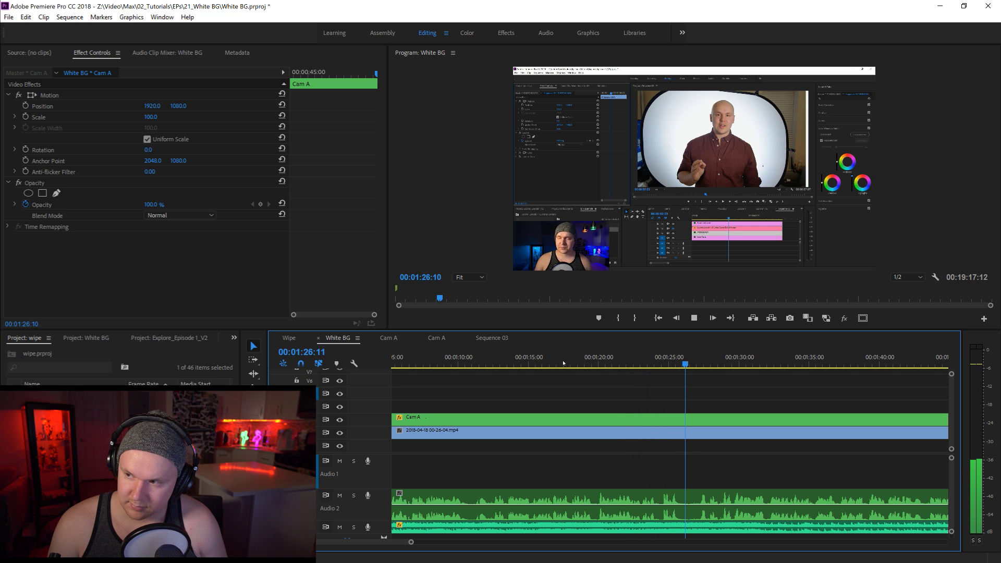
key(space)
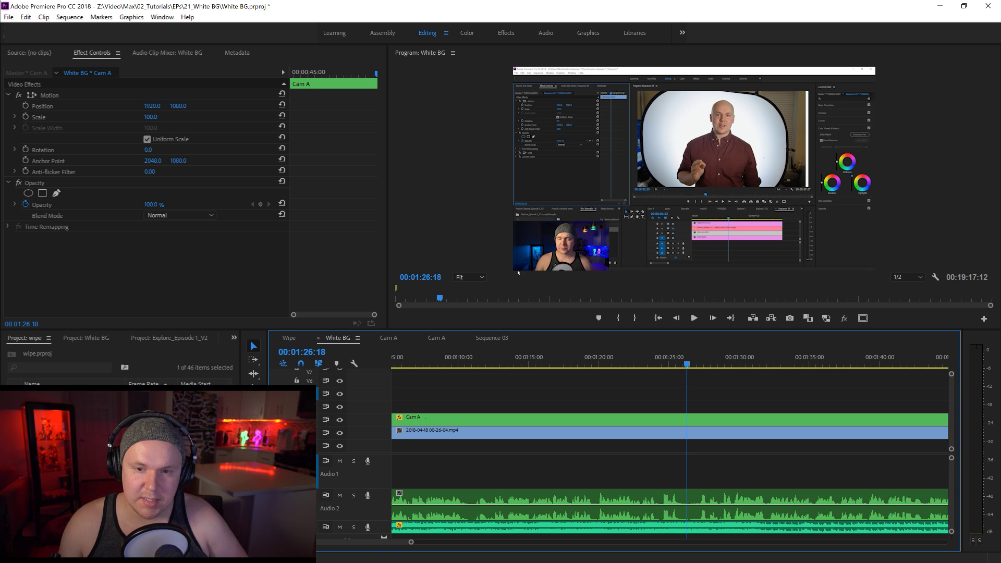
key(c)
click(687, 497)
click(688, 433)
click(688, 418)
key(v)
Scrub and play several points of the remaining White BG timeline to examine the spoken sections and quiet gaps.
drag(406, 544, 875, 549)
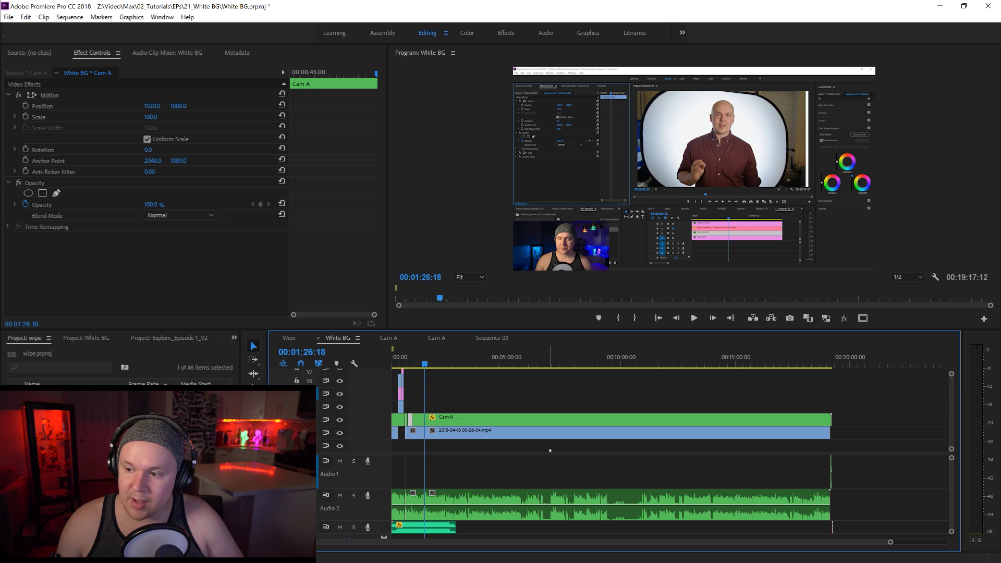
click(571, 363)
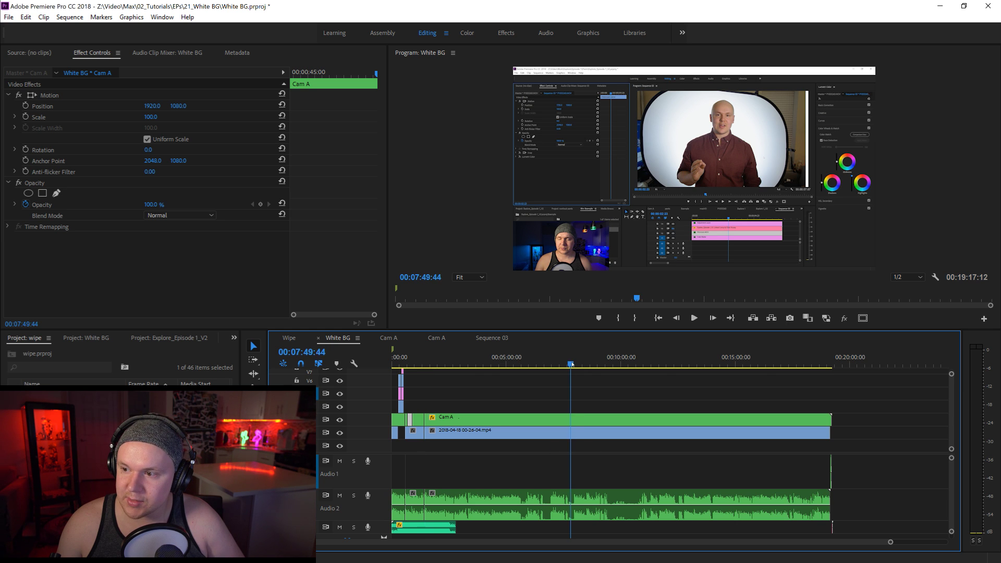
drag(571, 365, 576, 366)
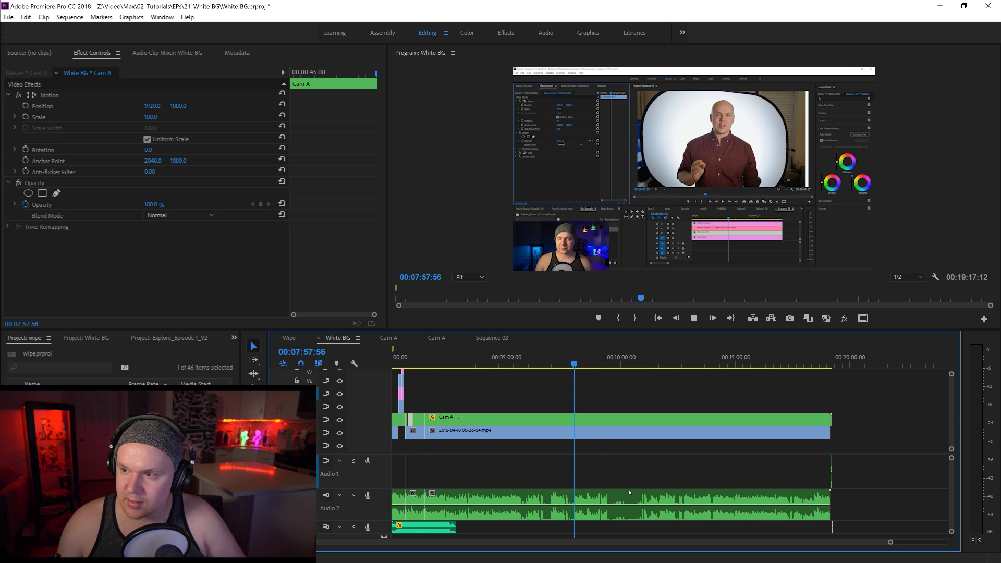
drag(891, 542, 767, 546)
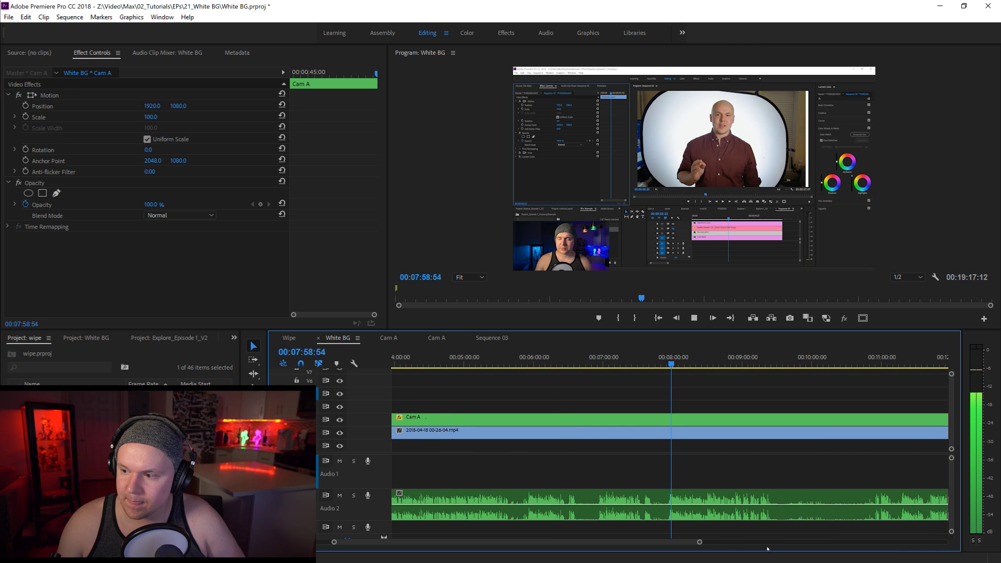
key(space)
drag(589, 364, 597, 364)
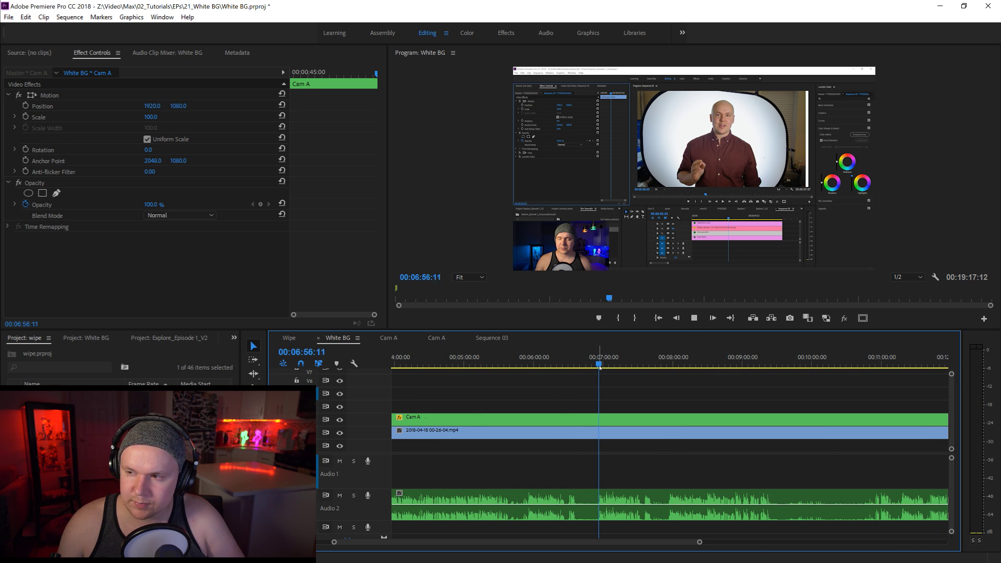
key(space)
click(523, 365)
drag(523, 365, 530, 366)
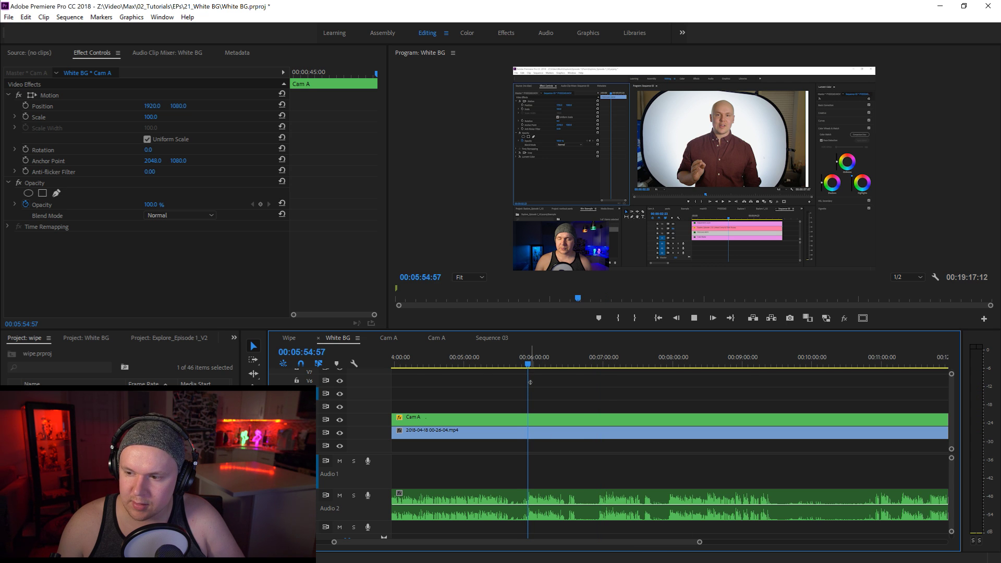
key(space)
drag(699, 543, 812, 543)
drag(530, 366, 538, 367)
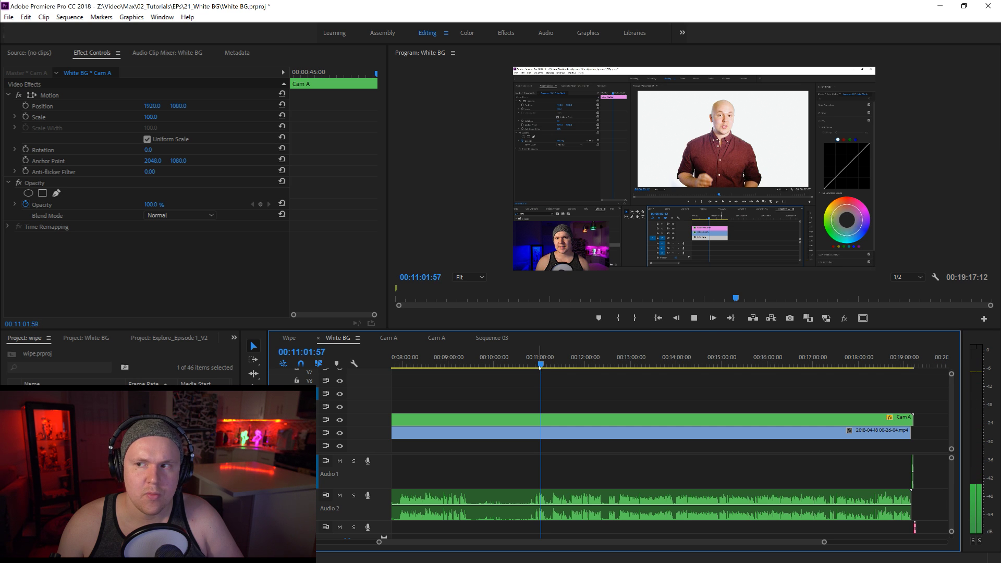
key(space)
drag(579, 542, 465, 560)
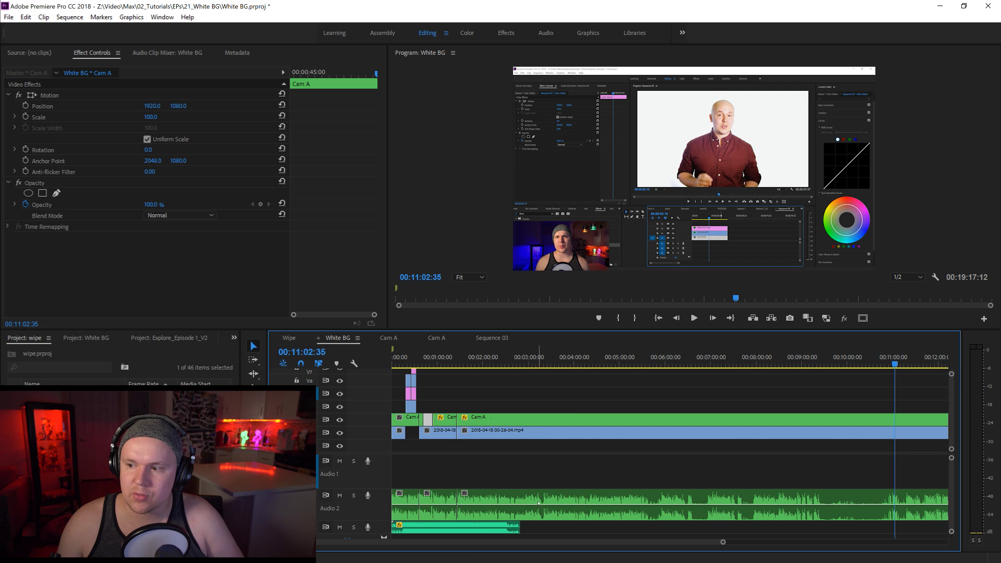
drag(540, 360, 544, 363)
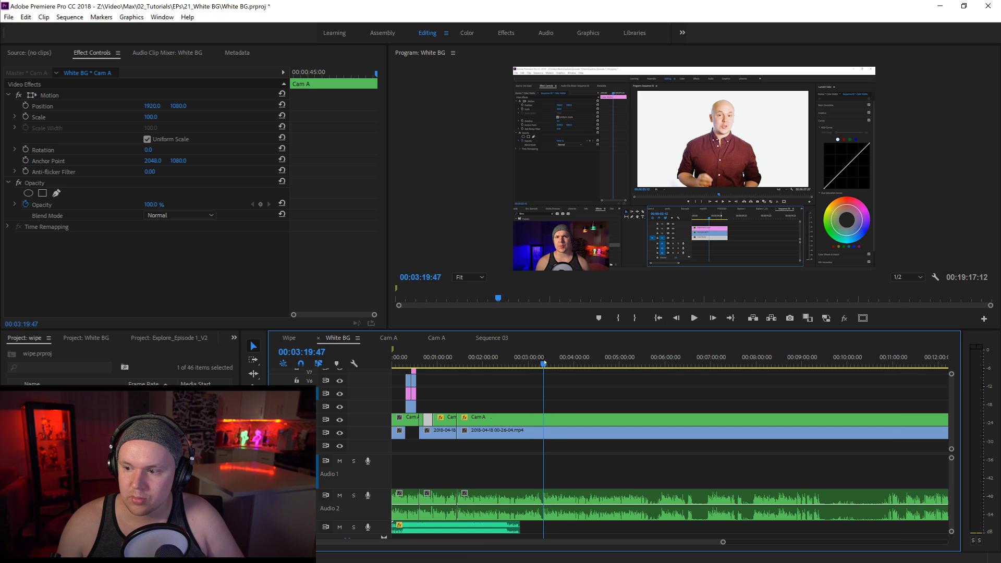
Play and scrub the White BG sequence from 00:03:19:47 to past 00:06:00:00, examining the spoken commentary and on-screen edits for further cut points.
key(space)
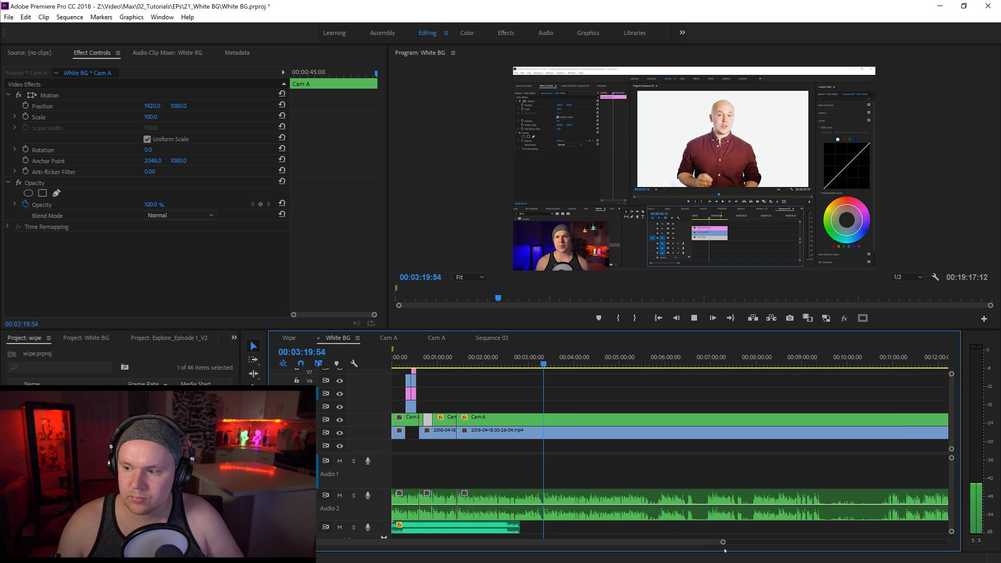
key(equal)
drag(765, 359, 754, 365)
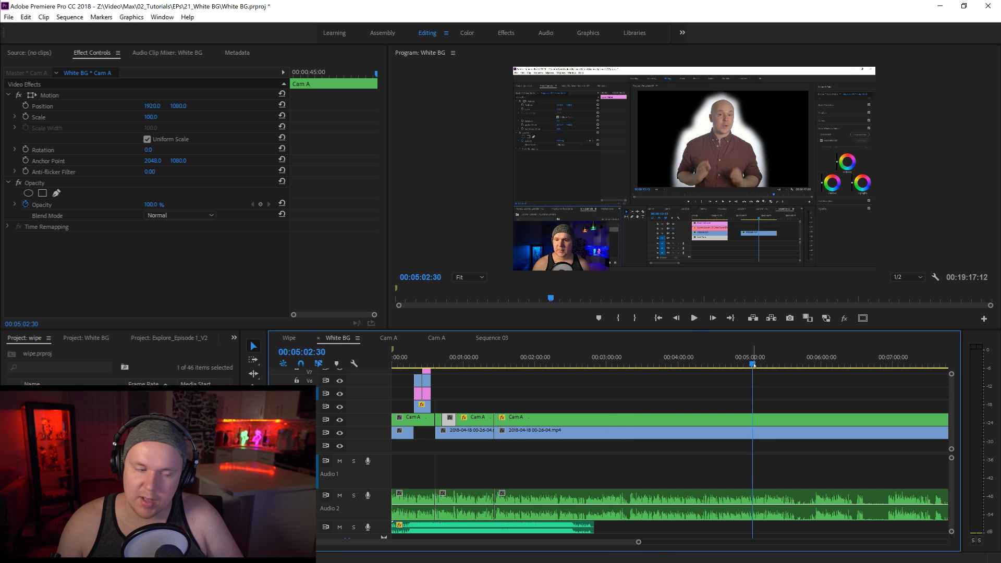
key(space)
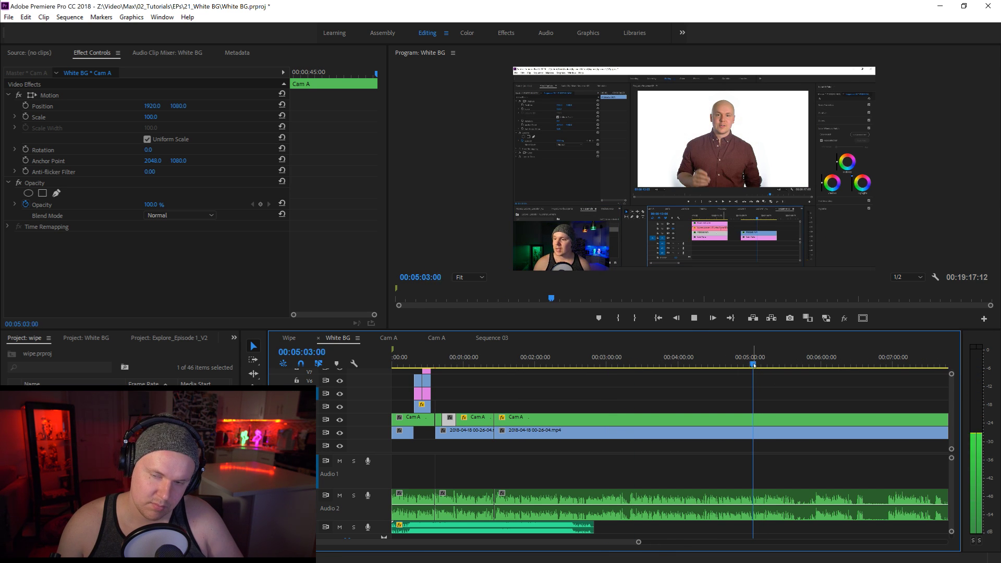
click(801, 363)
drag(803, 363, 816, 364)
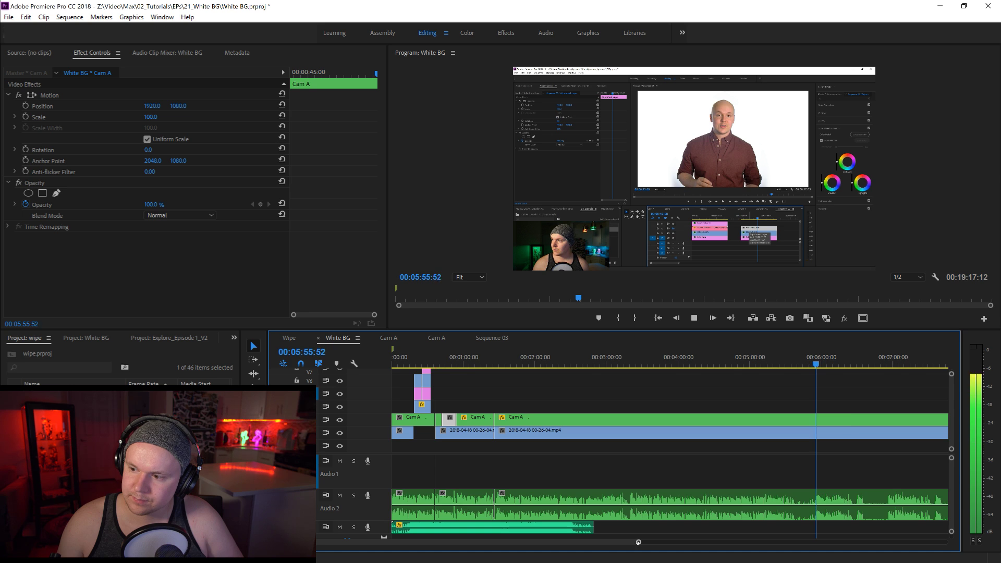
key(equal)
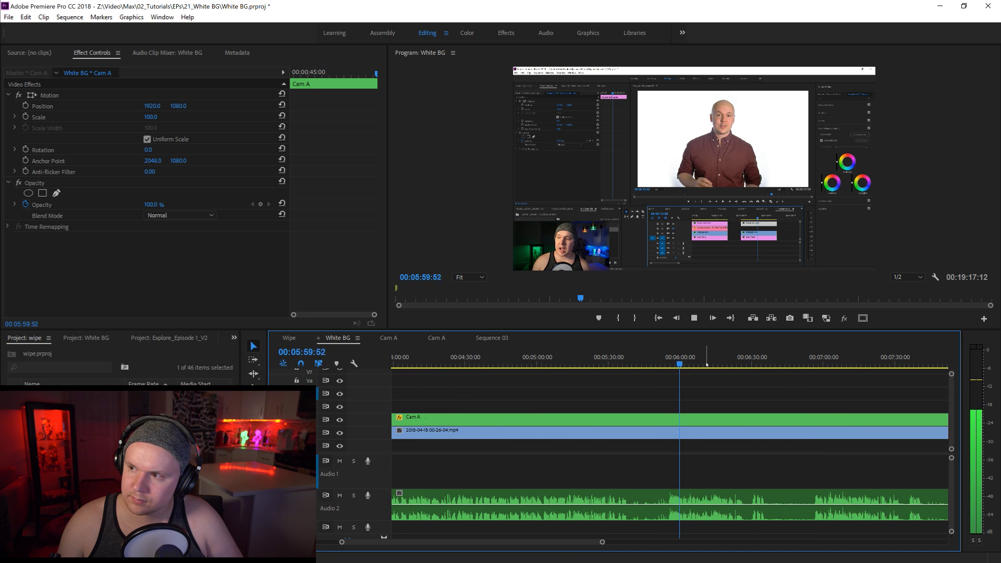
click(707, 363)
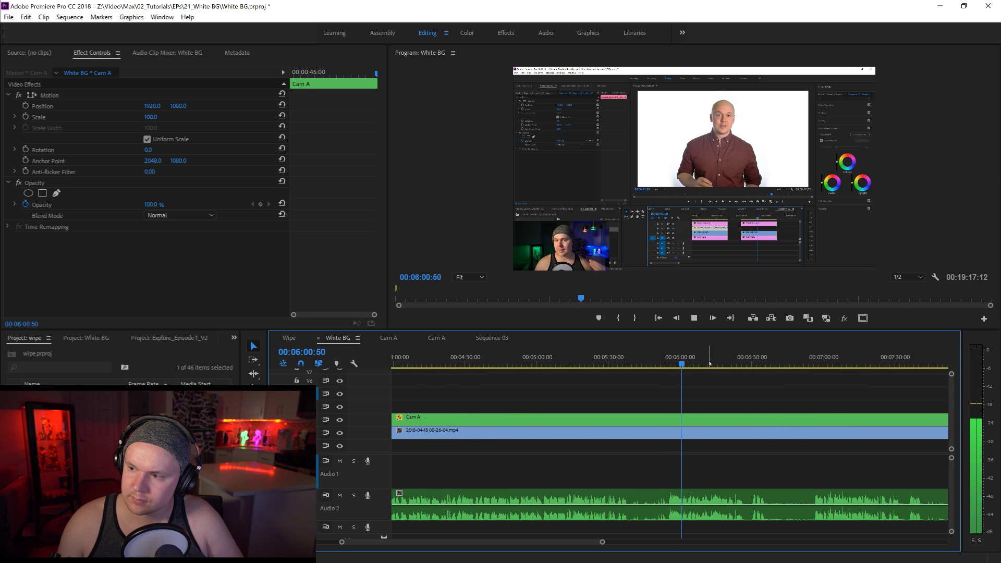
Skim the White BG sequence from about 6:16 to 7:35 to examine the recorded material.
click(744, 363)
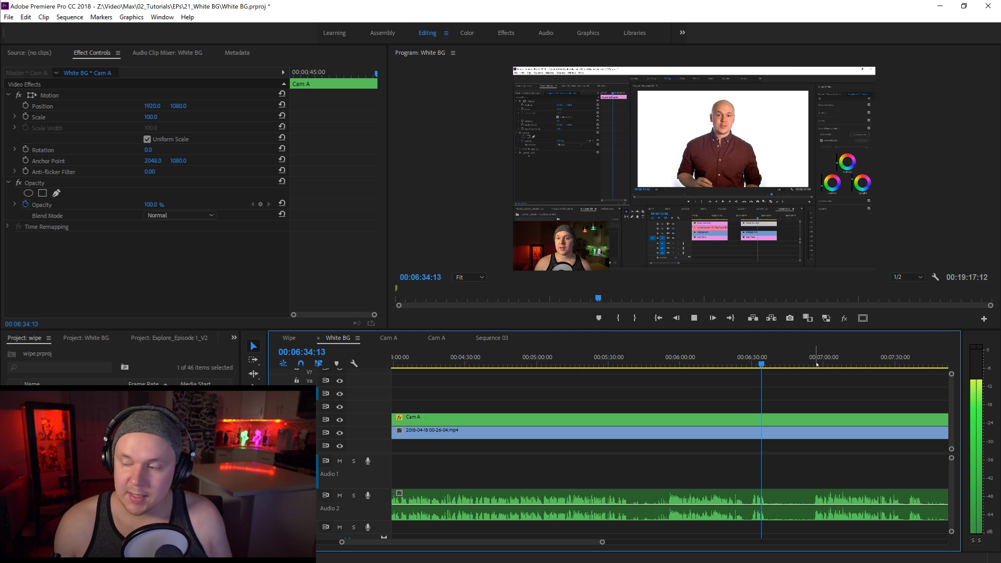
click(817, 363)
key(space)
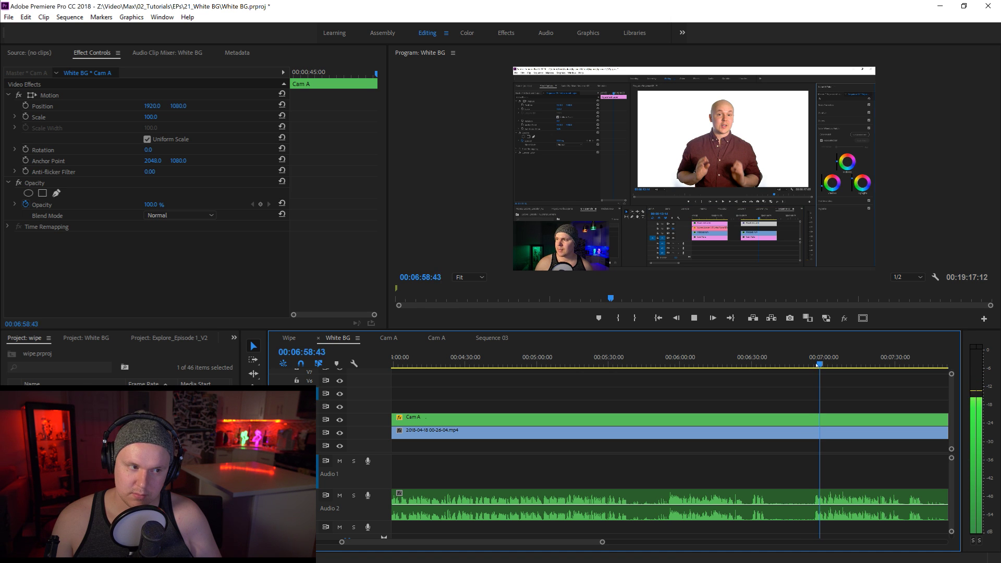
click(861, 365)
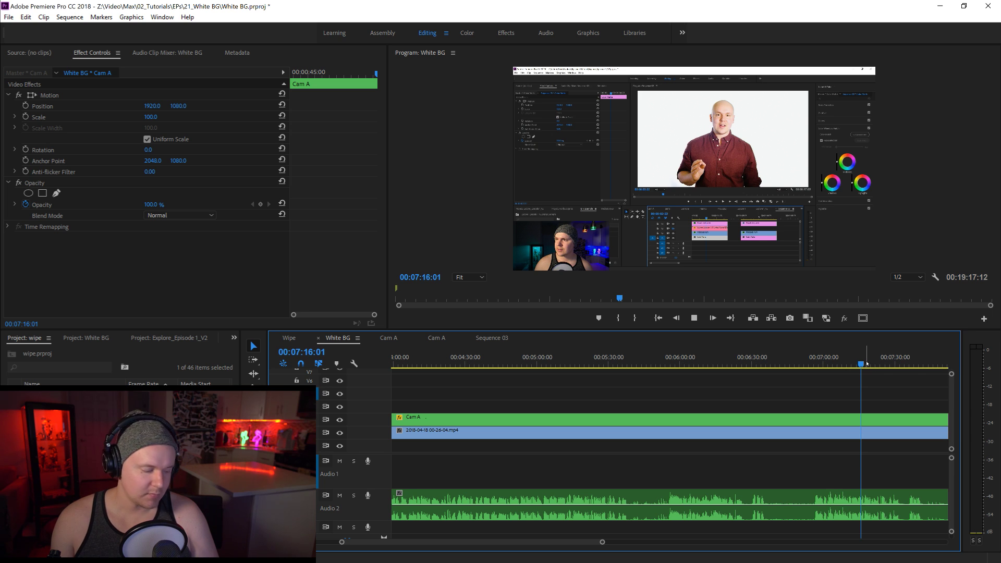
click(896, 365)
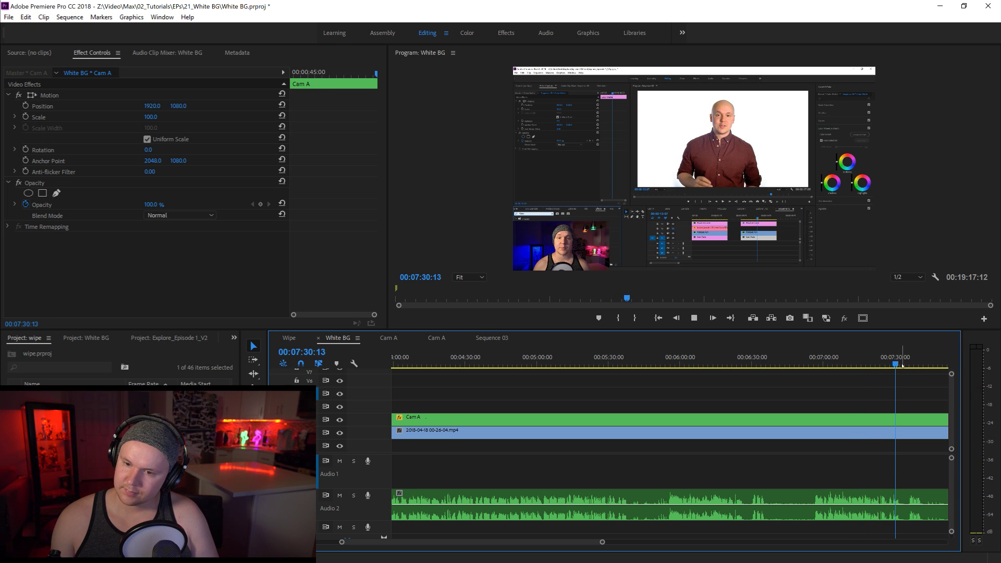
click(908, 364)
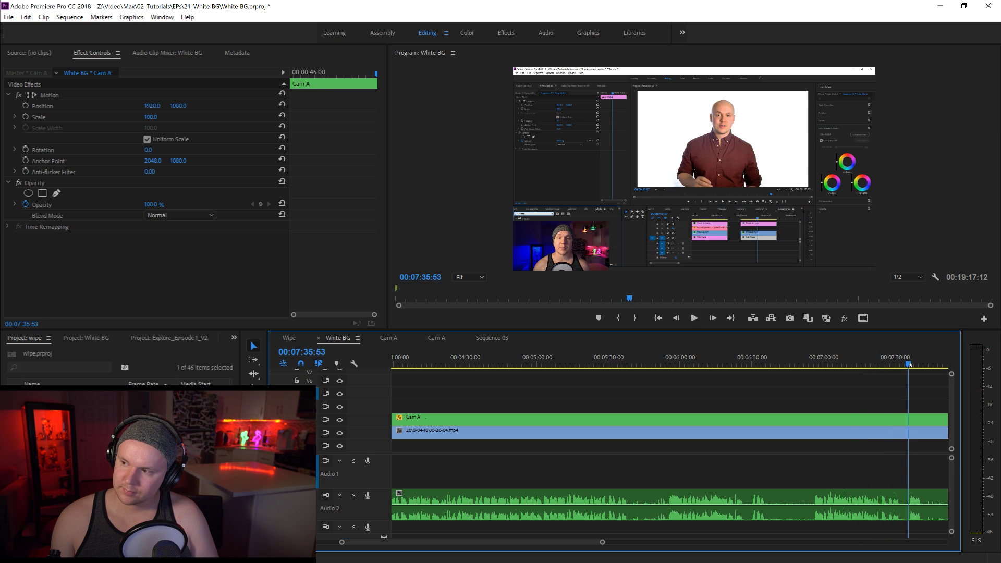
Review the talking section of the sequence between about 8:30 and 9:02 to find where it should be cut.
drag(602, 542, 869, 542)
drag(603, 365, 614, 364)
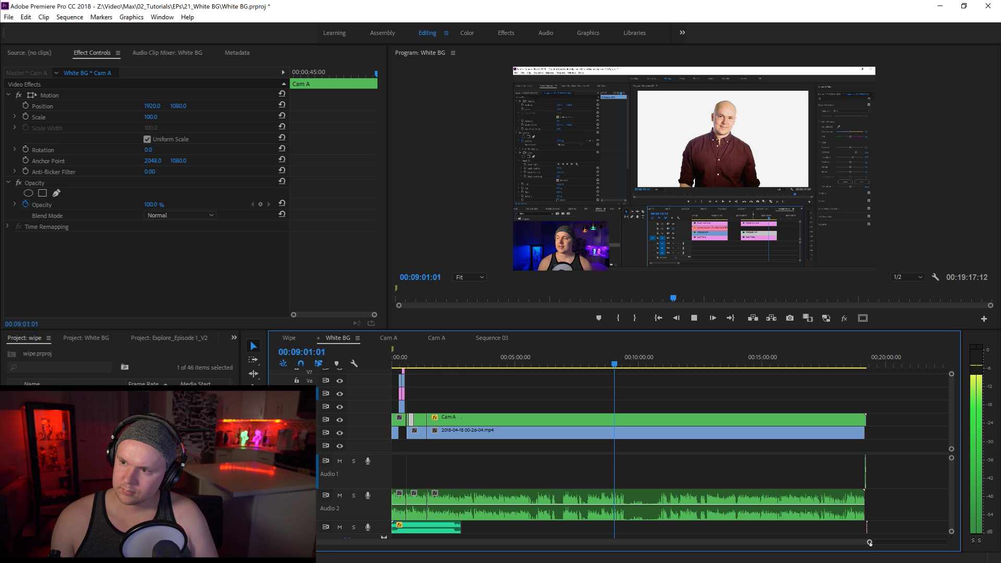
drag(869, 543, 789, 542)
key(space)
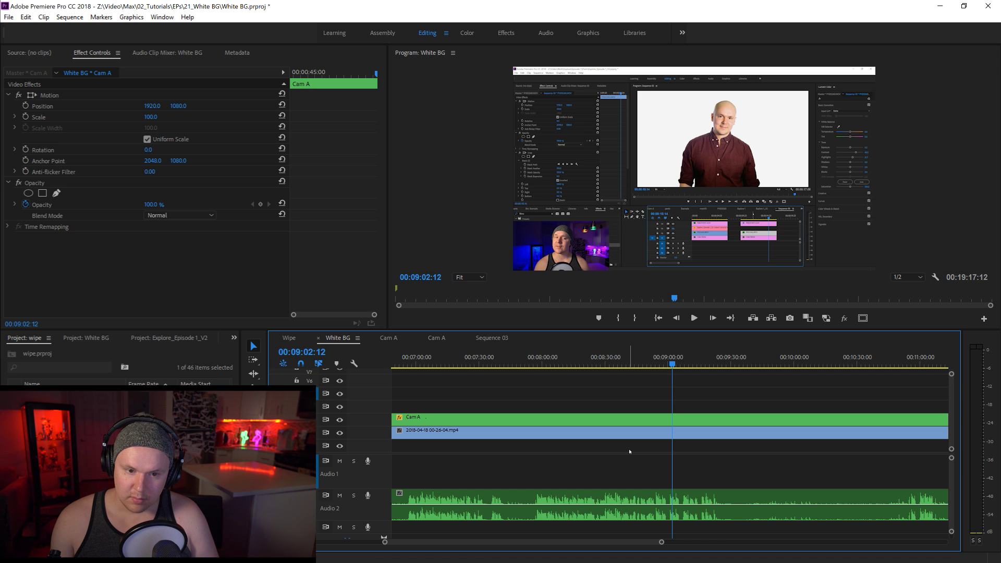
drag(652, 364, 657, 362)
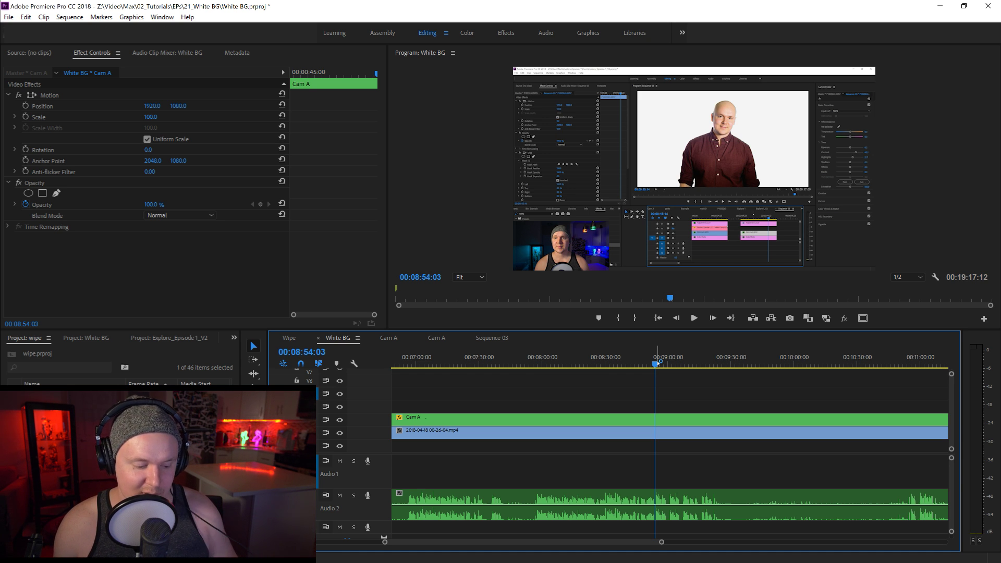
drag(655, 366, 652, 366)
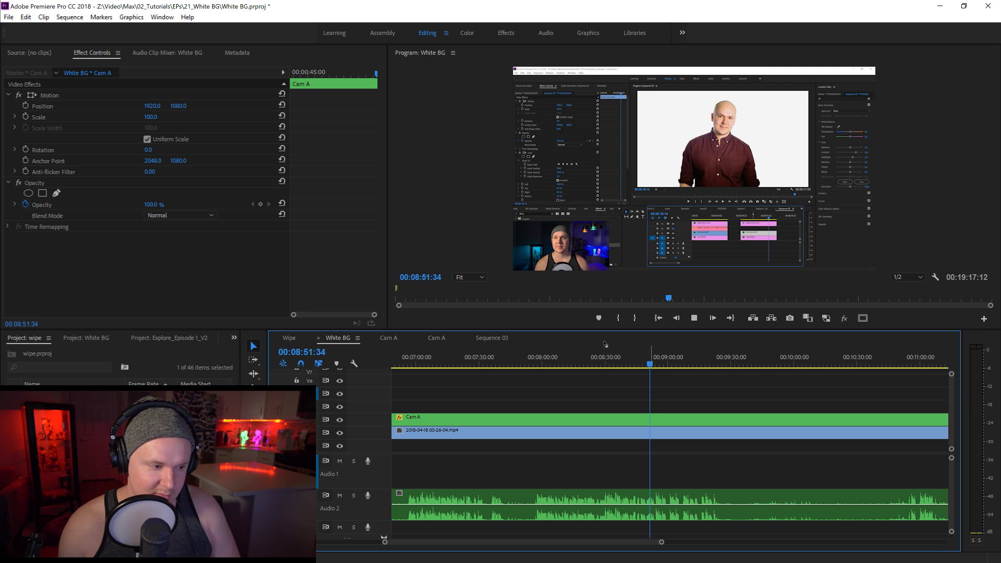
key(space)
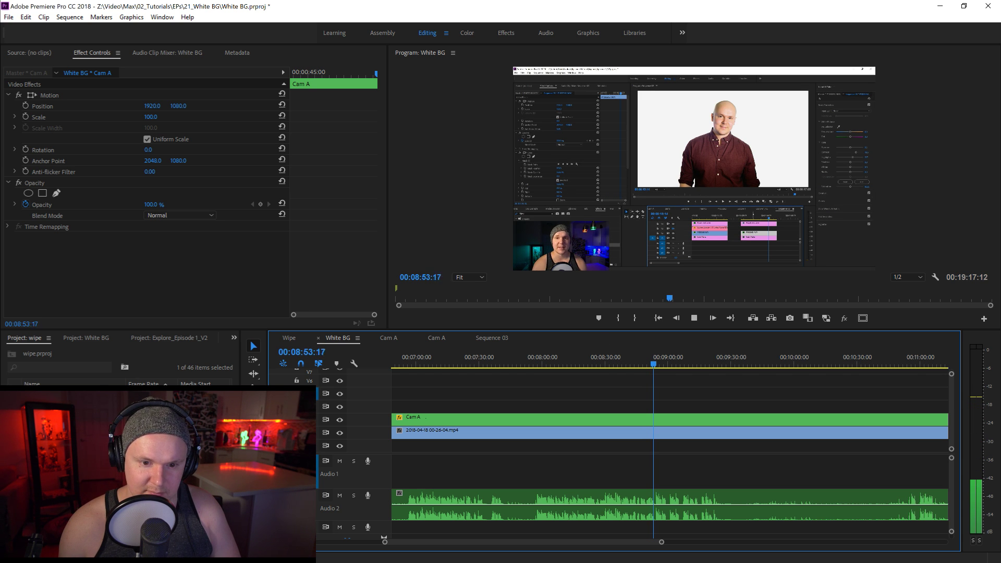
key(space)
drag(603, 363, 596, 363)
key(space)
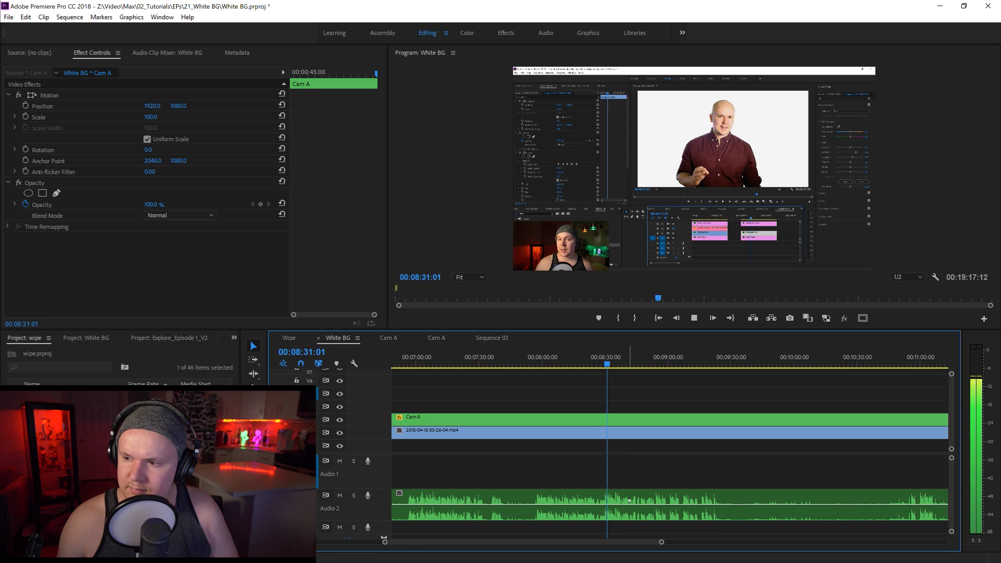
Split the camera, screen recording and audio clips together at about 8:34.
drag(662, 544, 623, 542)
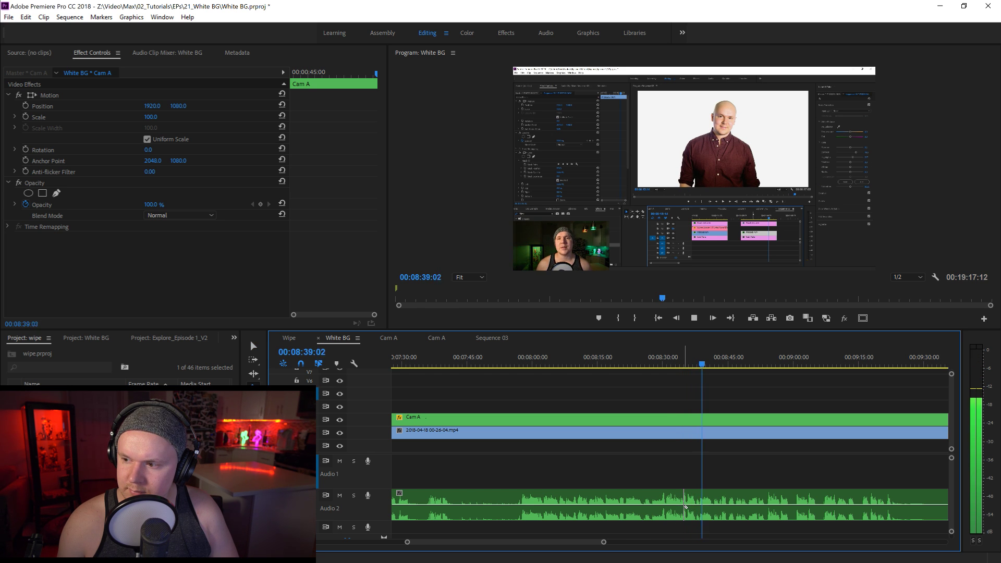
click(684, 506)
key(v)
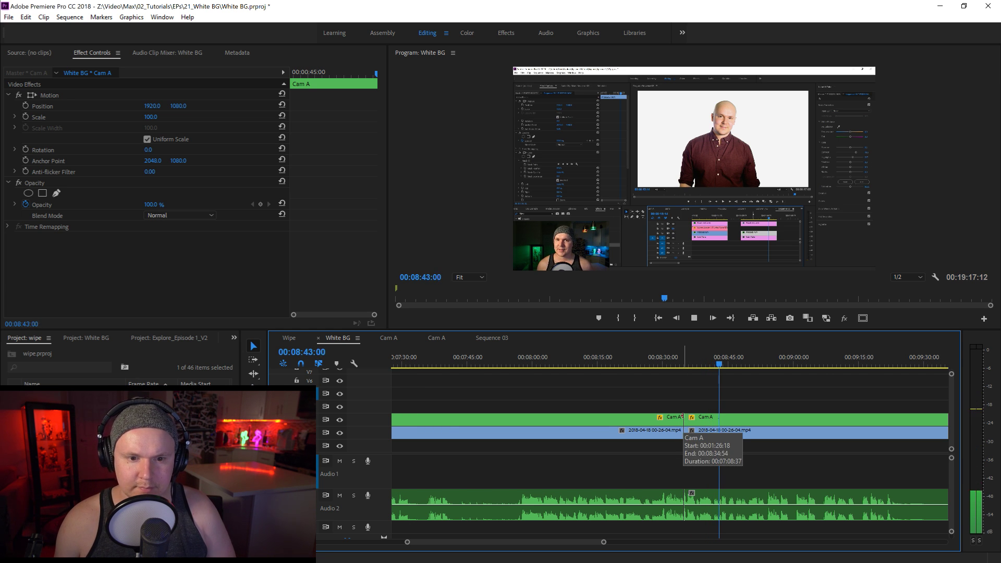
Split the camera, screen recording and audio clips at the pause around 9:00.
drag(604, 541, 631, 540)
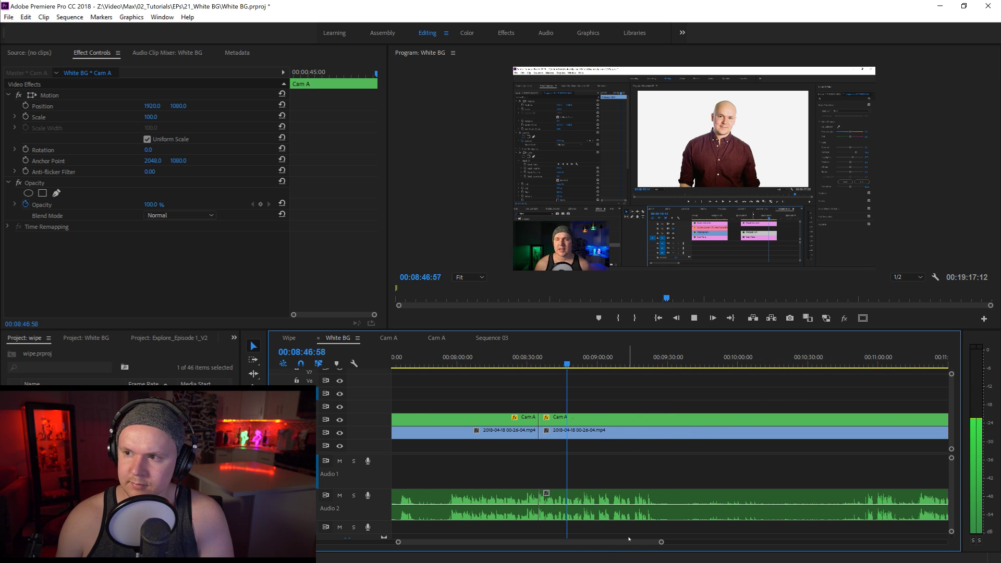
drag(661, 542, 619, 539)
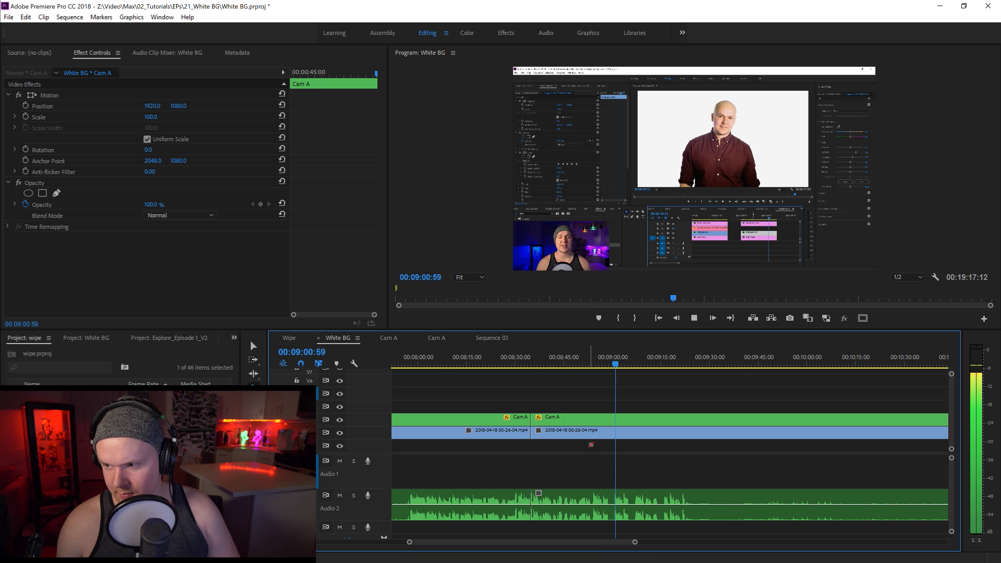
drag(635, 542, 592, 550)
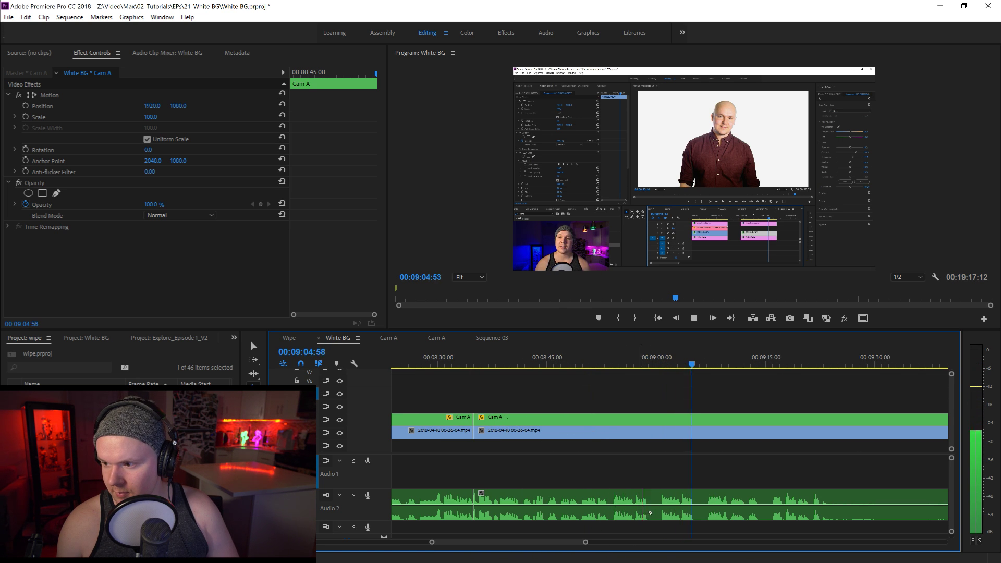
click(662, 432)
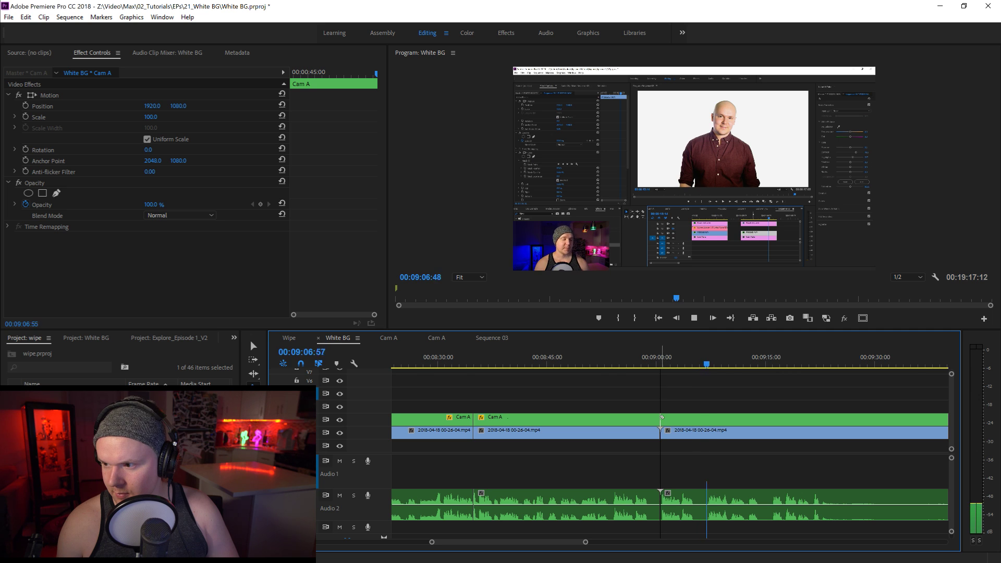
Cut out the short segment between about 9:05 and 9:07 on all tracks and delete it.
click(694, 508)
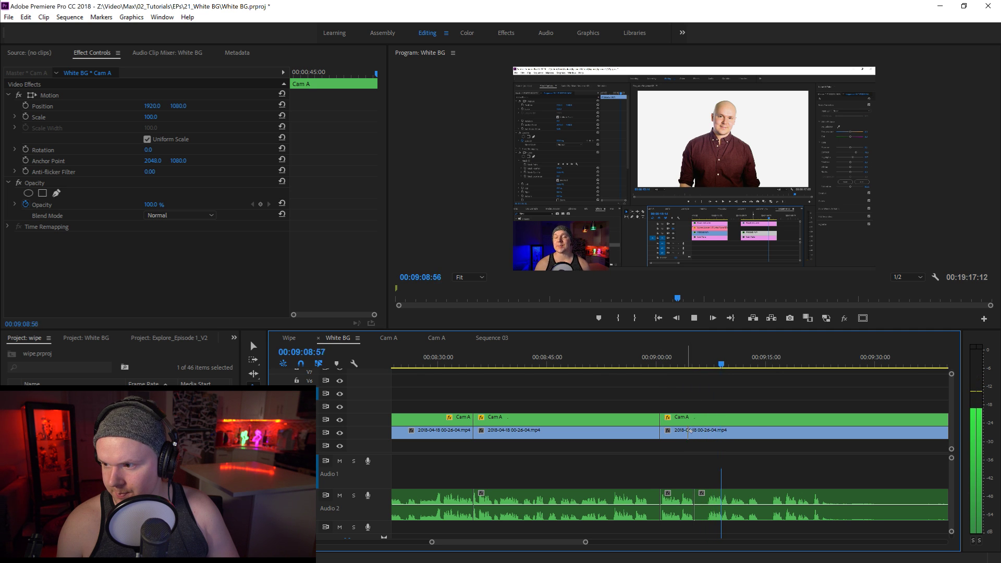
click(708, 503)
key(v)
click(701, 420)
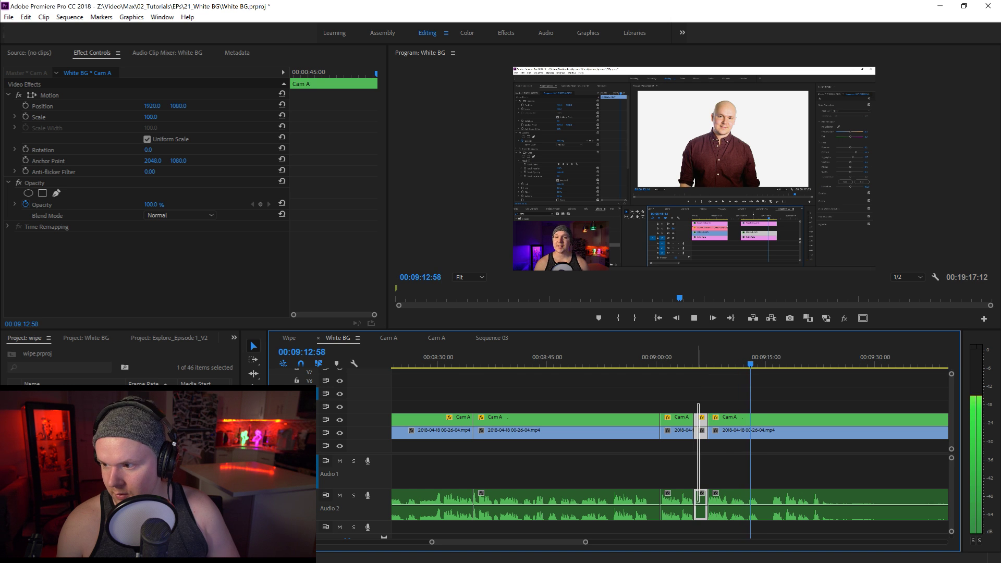
key(Delete)
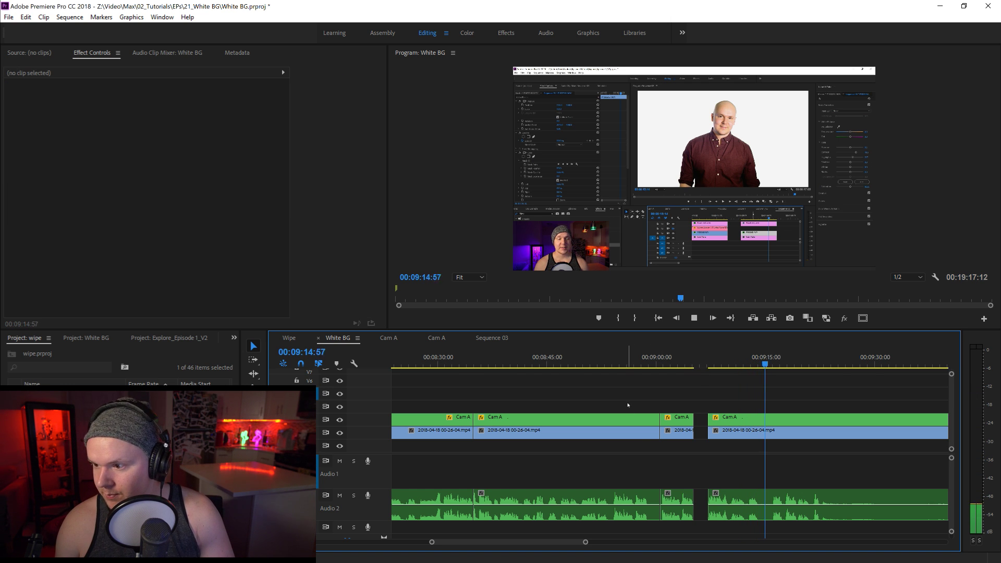
Trim the end of the segment before the 9:00 cut back to about 8:53 and move the following short segment against it.
click(632, 420)
drag(652, 422, 608, 422)
click(677, 433)
drag(679, 436, 626, 437)
Split the remaining clips at about 9:12 and trim the start of the second part to about 9:16.
click(738, 361)
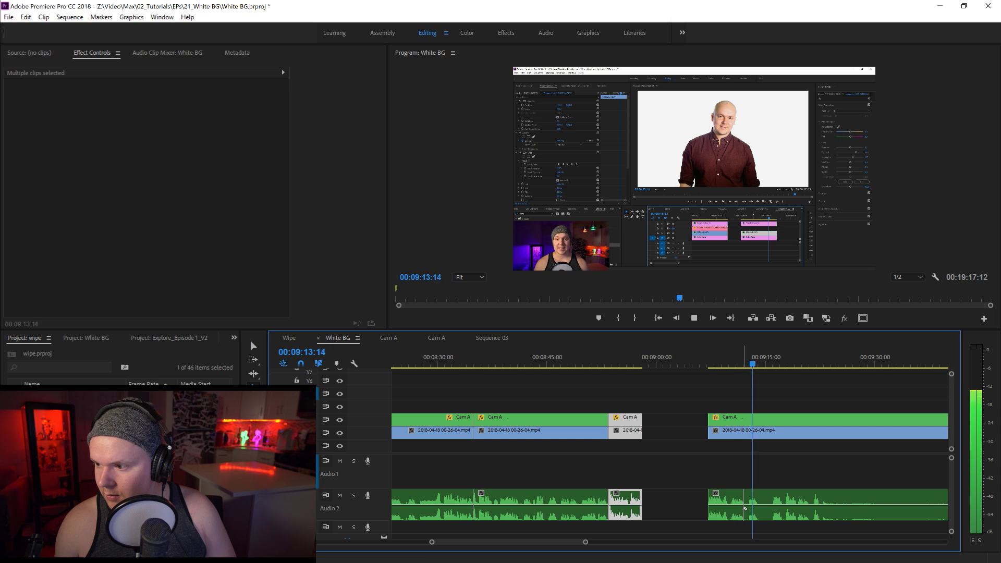
key(c)
click(744, 424)
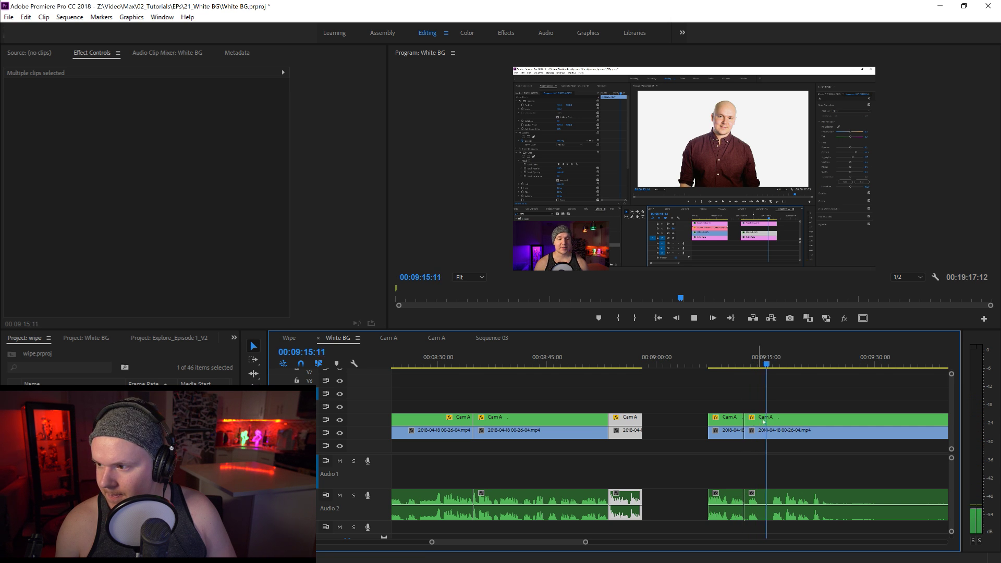
key(v)
click(757, 420)
drag(758, 422, 773, 421)
Ripple delete the two gaps left between the trimmed segments.
right_click(755, 421)
click(791, 427)
right_click(649, 422)
click(709, 429)
Play to the end of the talking section and split all clips at 00:09:09:49.
click(715, 360)
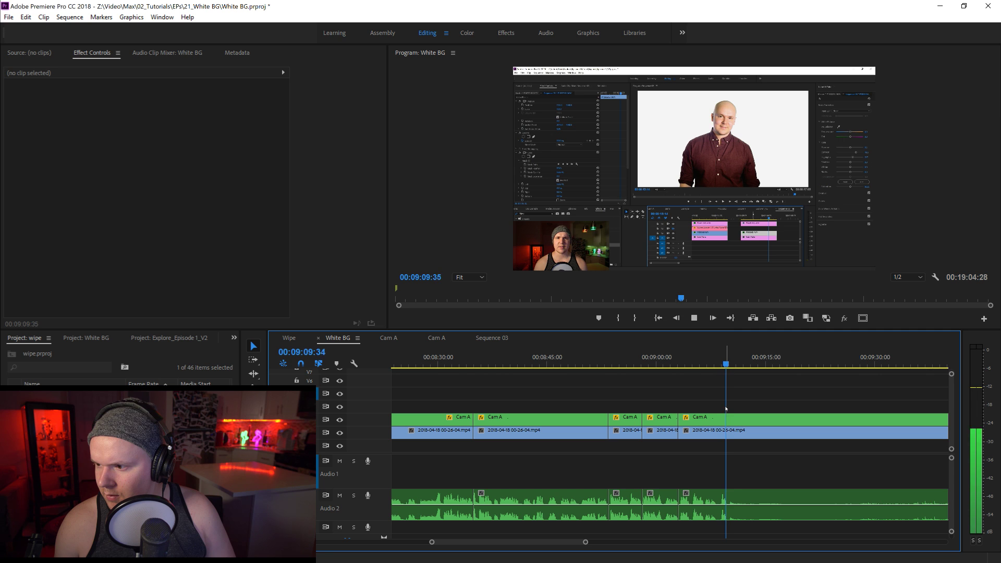
key(space)
click(727, 433)
key(v)
Assign the Rose label colour to all the cut segments between about 8:34 and 9:09.
drag(587, 541, 631, 542)
drag(575, 406, 655, 496)
right_click(654, 495)
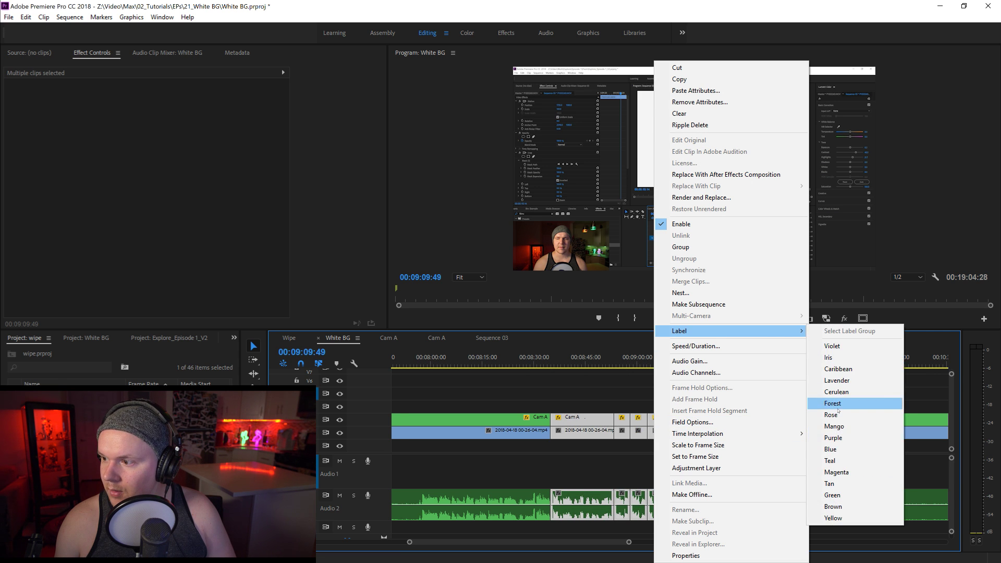
click(850, 415)
click(759, 460)
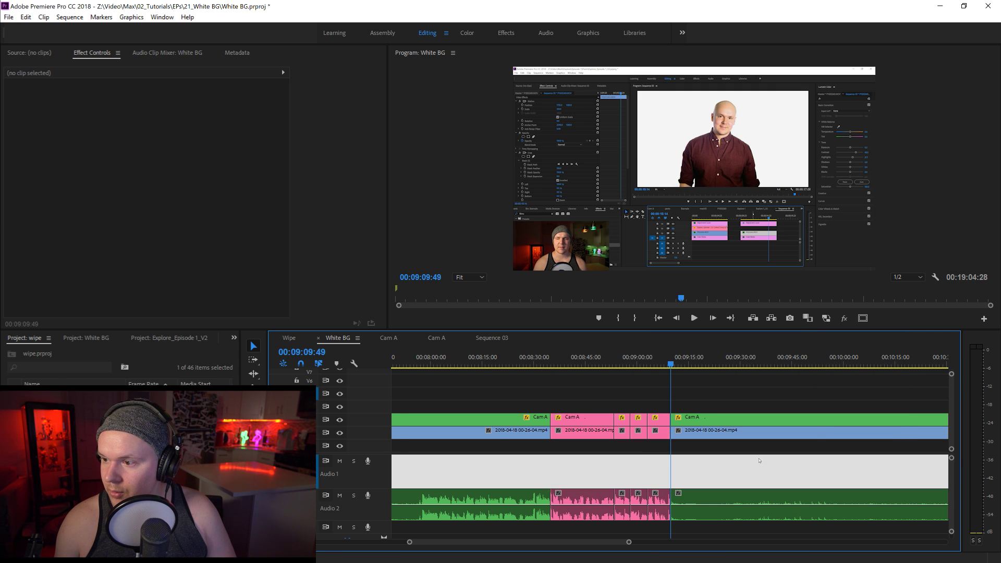
Reset the Motion effect on each of the four Rose-labelled Cam A clips and play back the section from about 8:33.
click(592, 416)
click(589, 365)
click(281, 97)
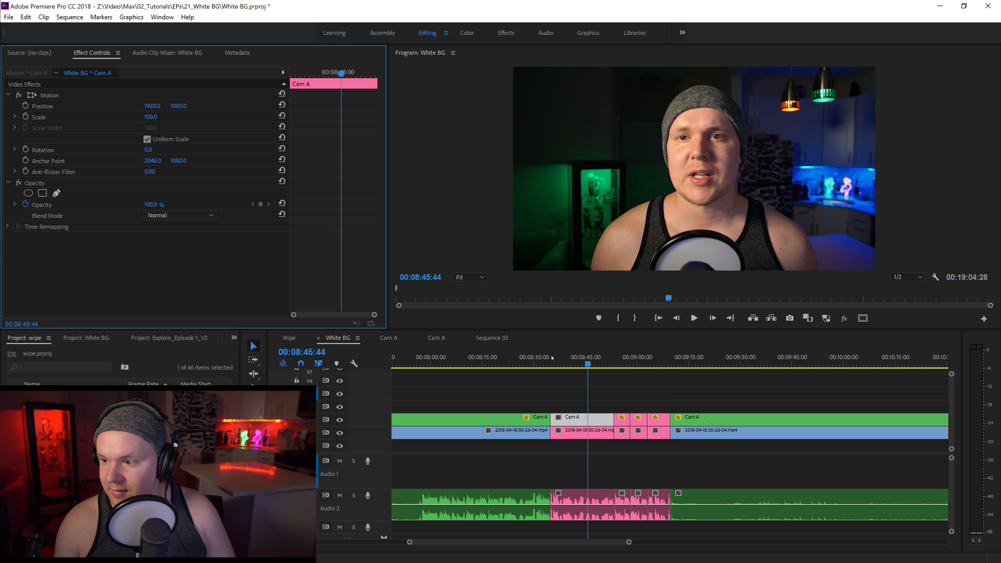
click(622, 418)
click(282, 95)
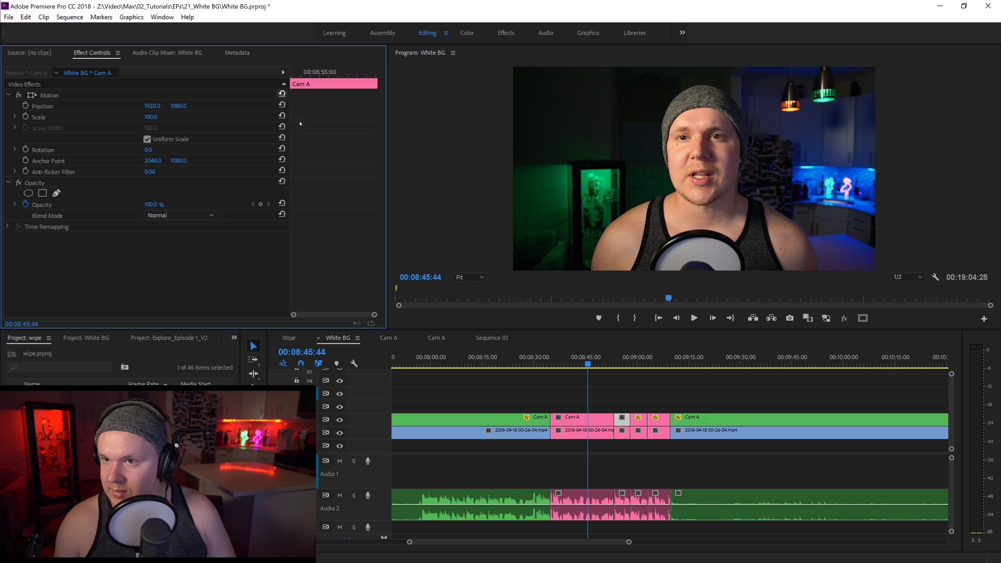
click(640, 423)
click(284, 96)
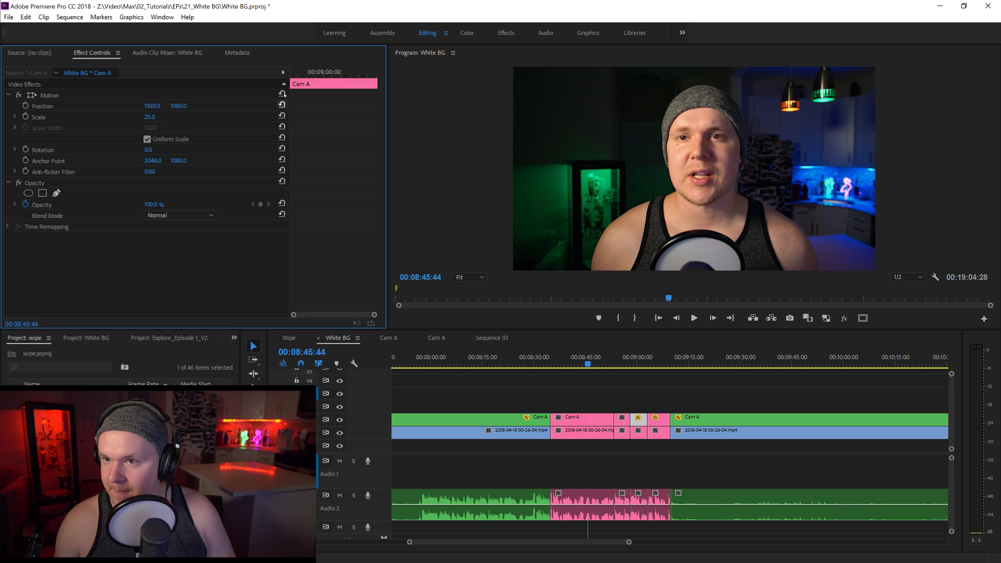
click(656, 425)
click(282, 94)
click(546, 360)
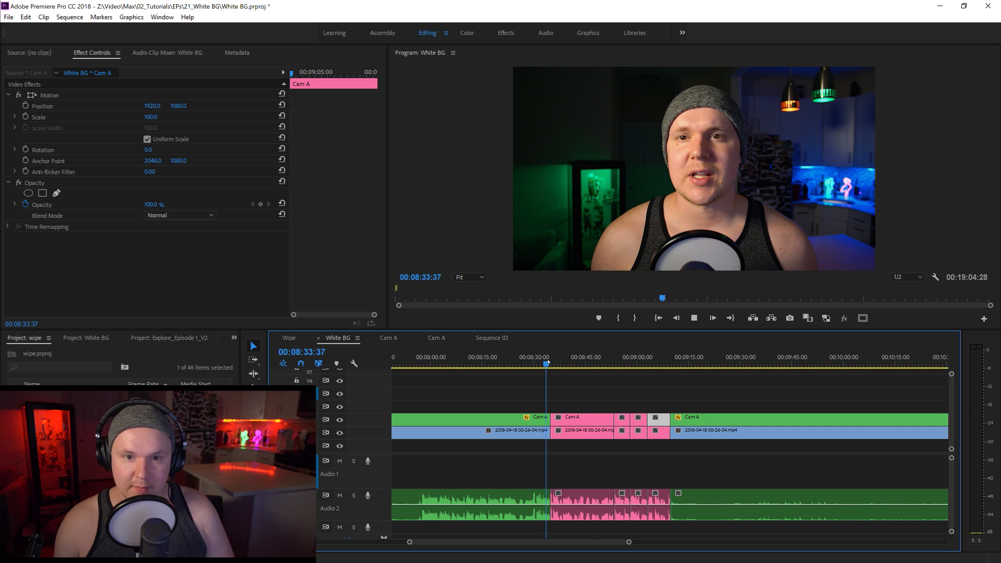
key(space)
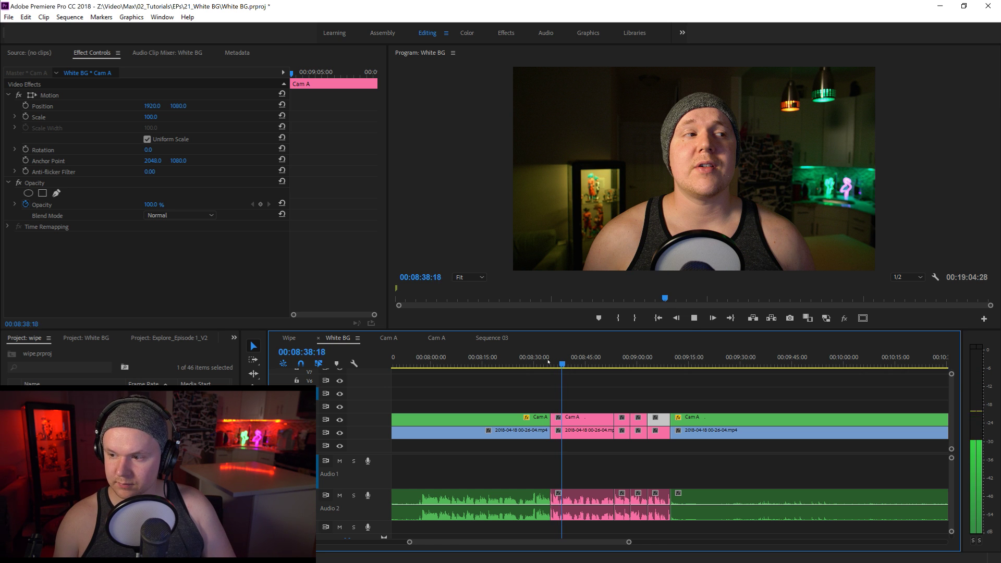
key(space)
Move the long camera, screen recording and audio segment preceding the Rose clips past the sequence's end, to about 25:30.
drag(629, 542, 947, 501)
drag(465, 397, 519, 511)
drag(434, 432, 894, 431)
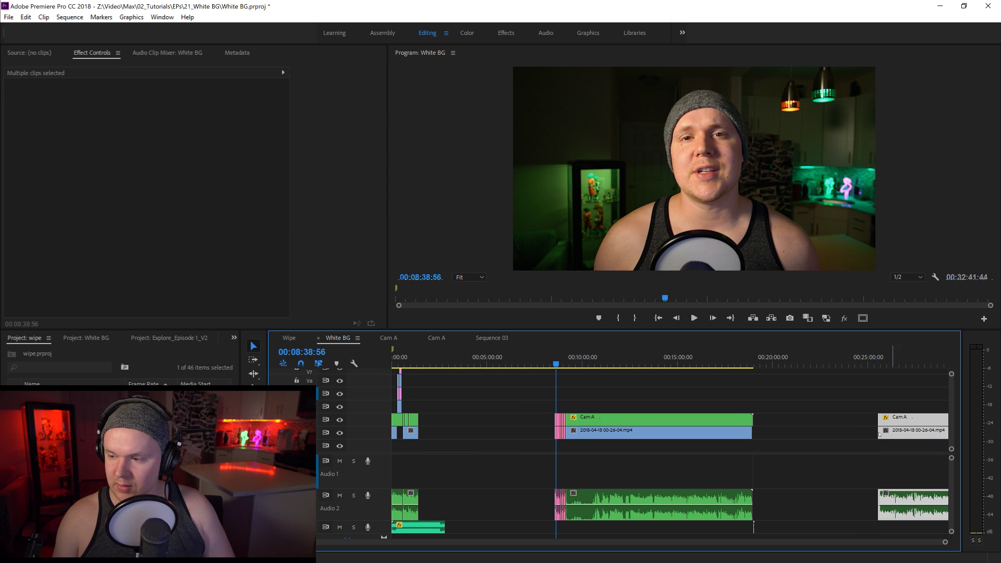
Play the remaining footage after the Rose clips at about 10:55 and 12:33 to examine its content.
click(600, 365)
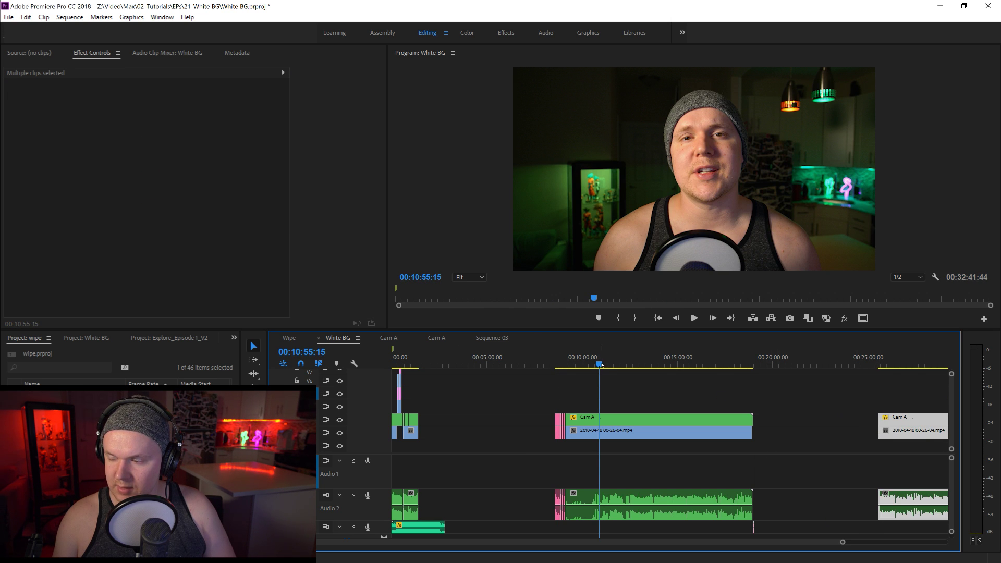
drag(842, 543, 719, 544)
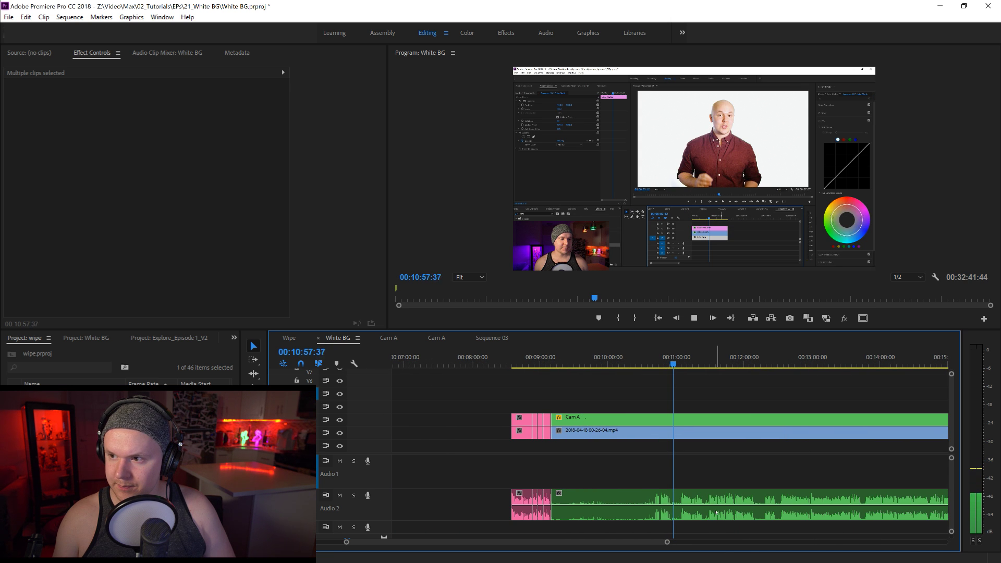
click(645, 537)
drag(649, 541, 666, 541)
click(665, 361)
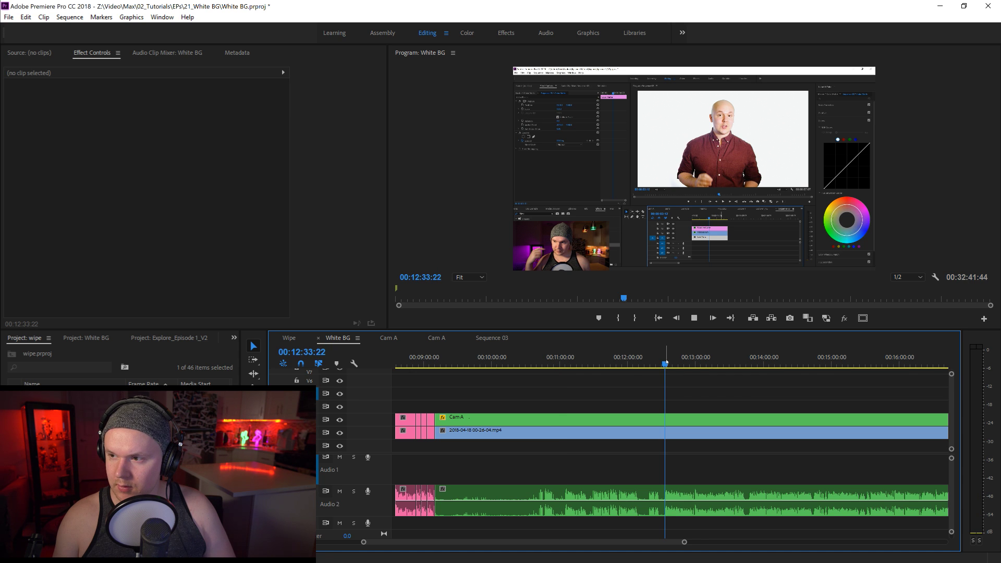
key(space)
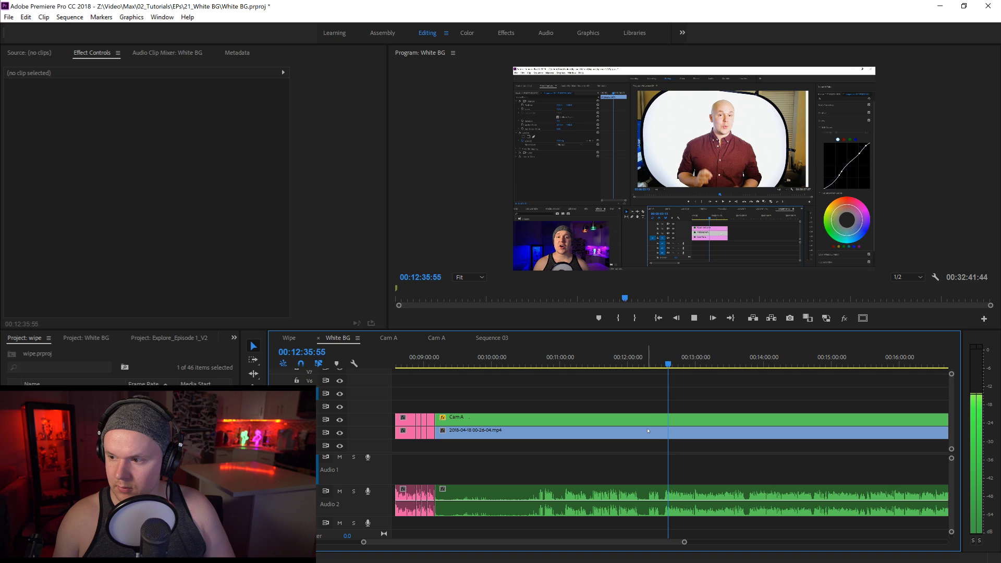
Play back the footage from about 12:18 and cut the camera, screen recording and audio clips at about 12:32.
drag(660, 363, 649, 365)
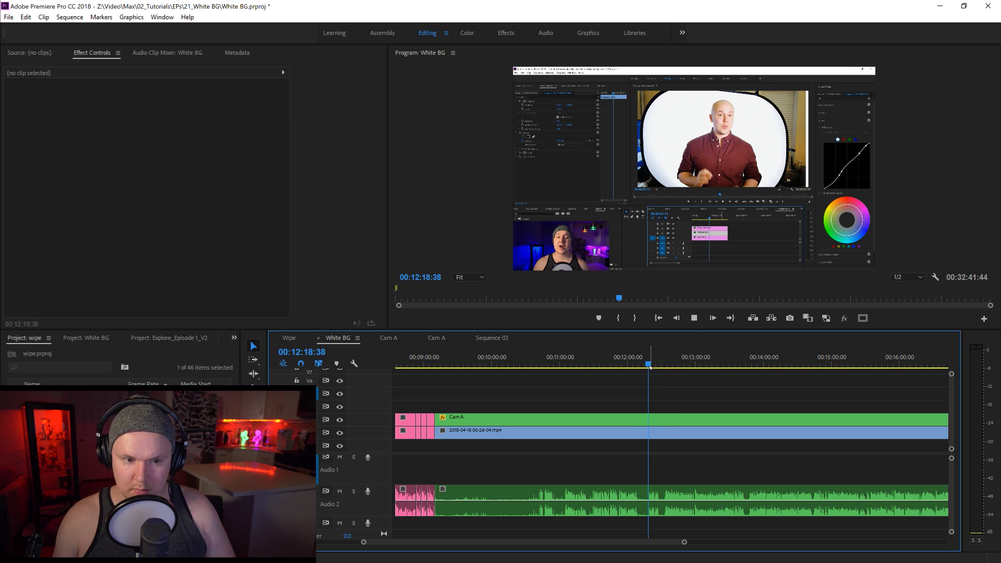
key(space)
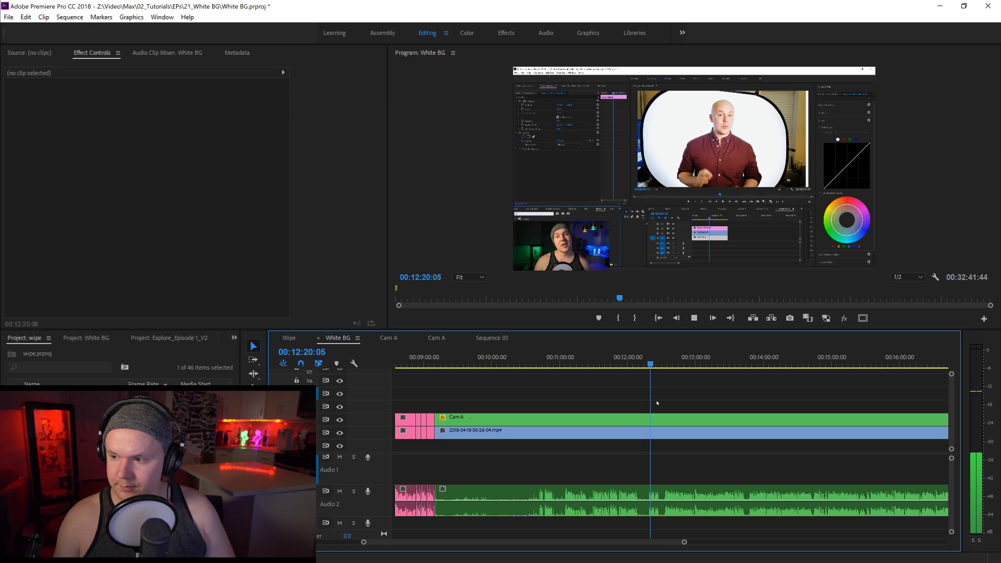
drag(683, 543, 650, 543)
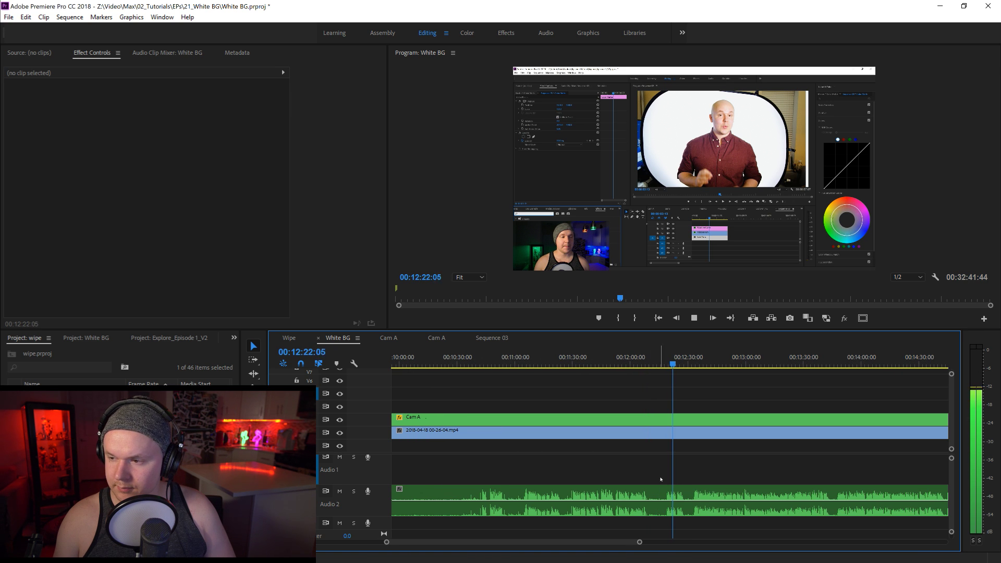
click(691, 364)
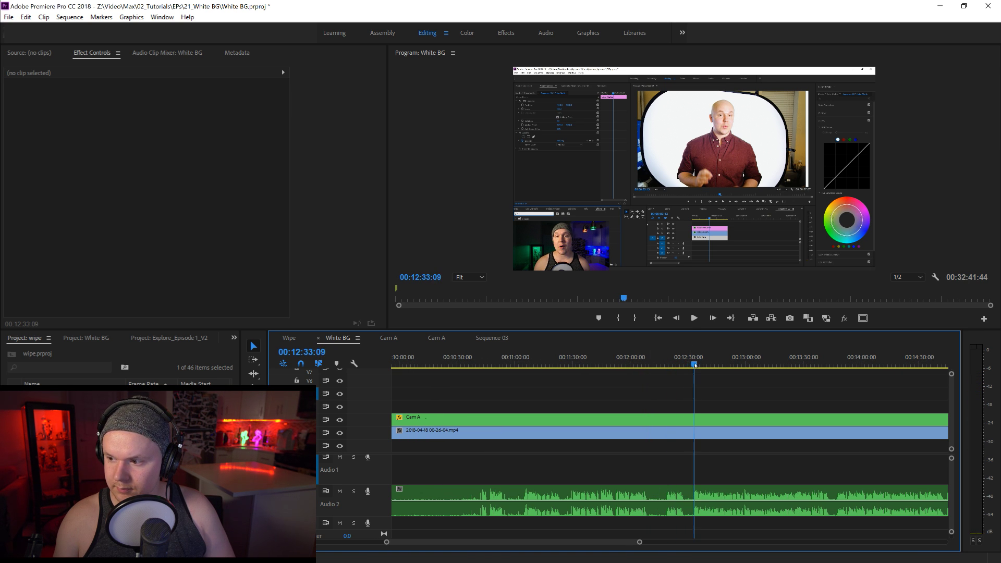
key(c)
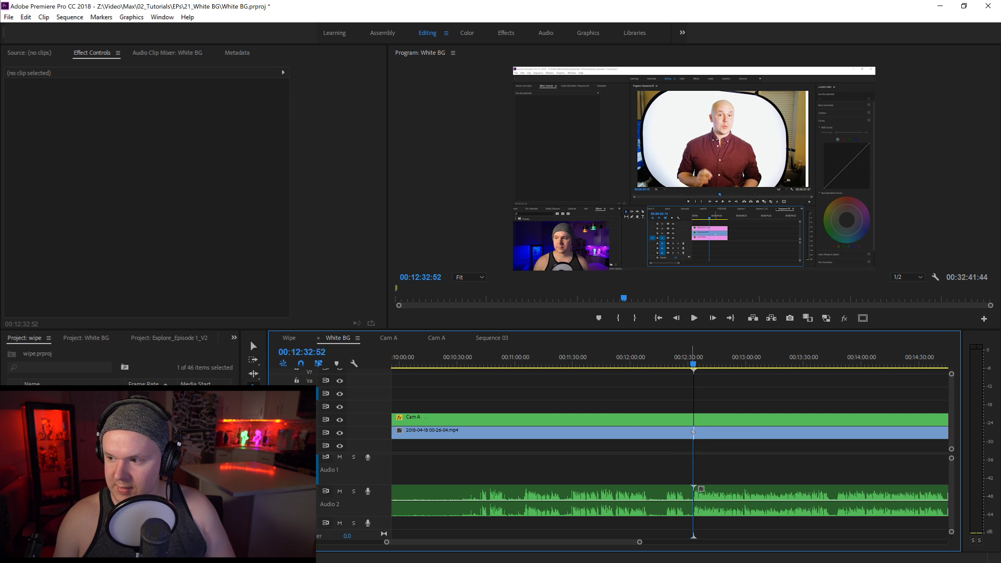
click(694, 418)
key(v)
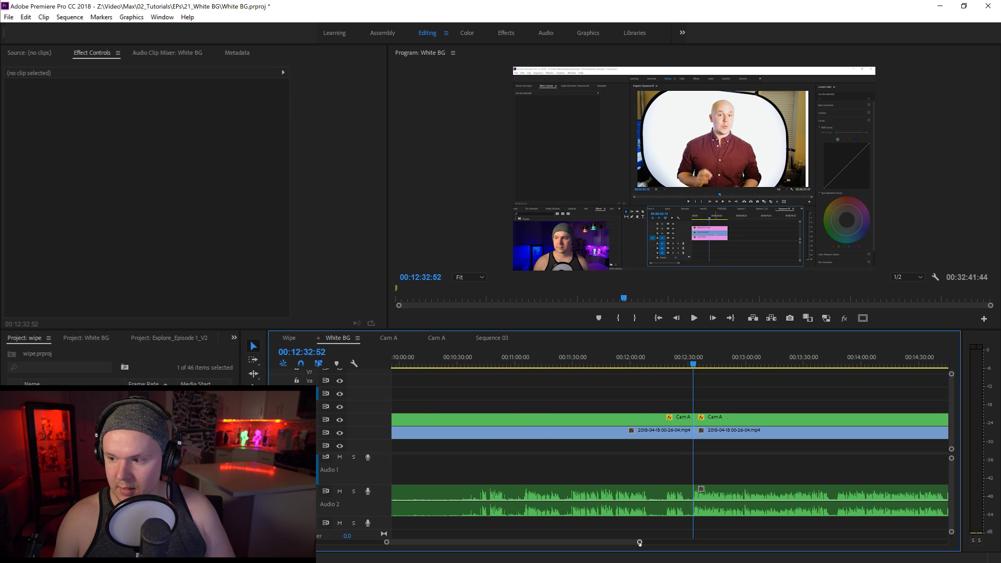
Delete the camera, screen recording and audio segment between the Rose clips and the cut at about 12:32.
scroll(639, 543, down, 5)
drag(604, 383, 627, 528)
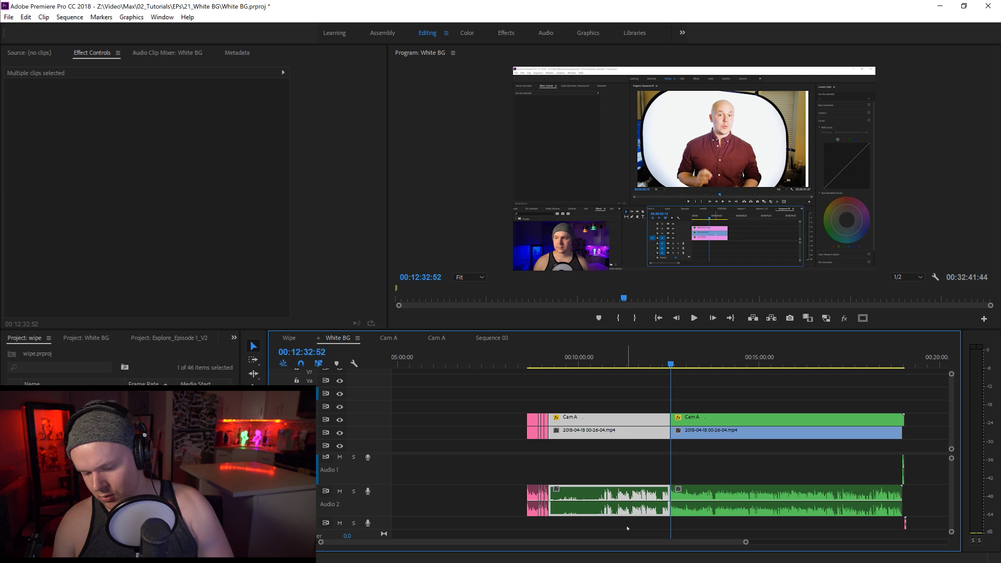
key(Delete)
Move the segment starting at about 12:32 directly behind the opening clips, at about 1:26.
drag(721, 396, 778, 521)
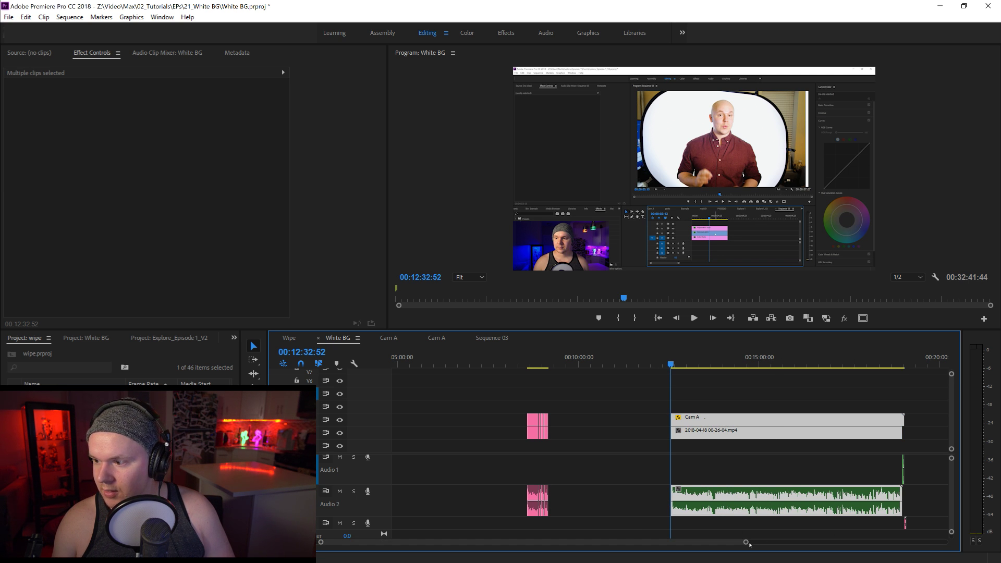
scroll(749, 544, down, 5)
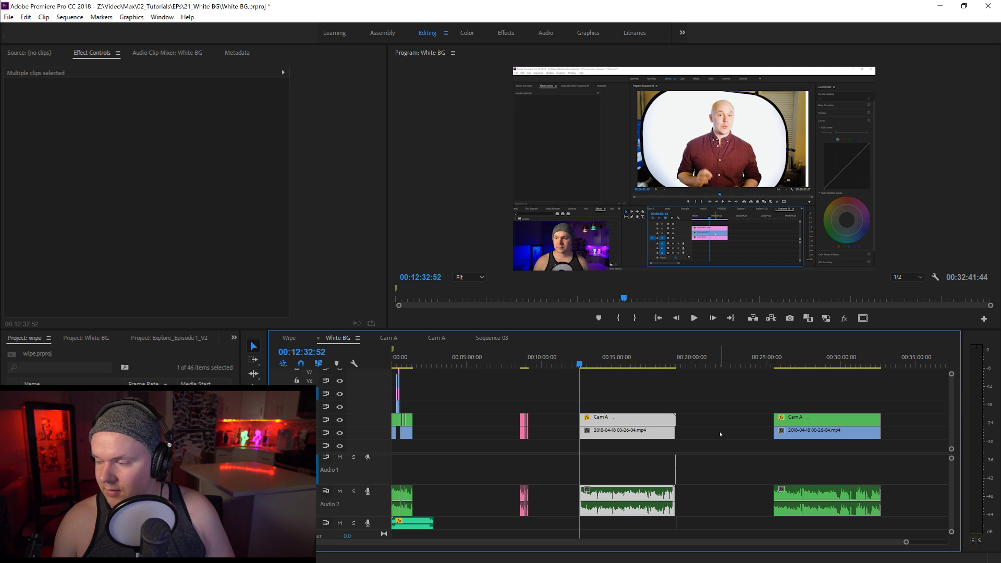
drag(599, 434, 452, 437)
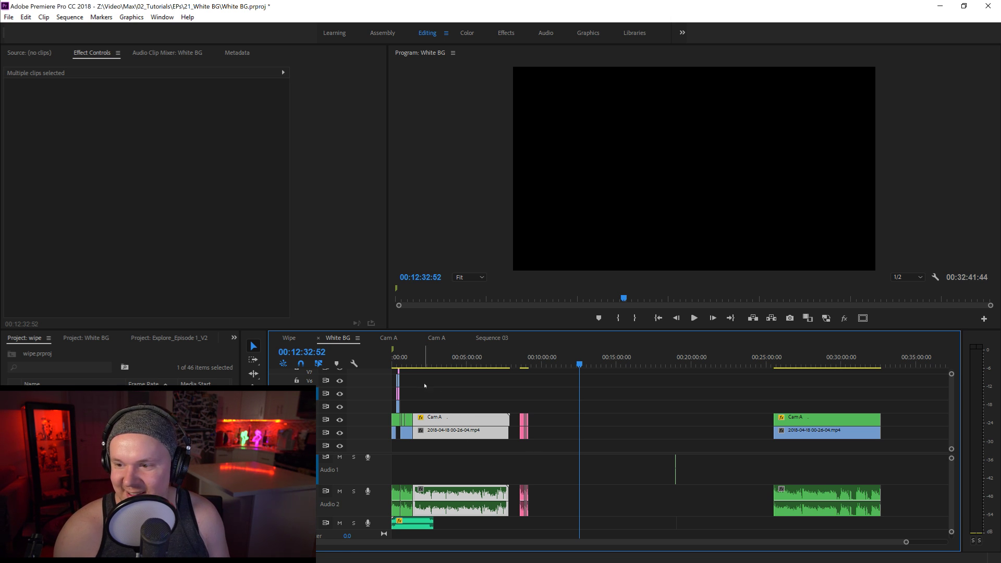
Play the stray audio clips near 18:58 and delete both of them from the audio tracks.
click(407, 364)
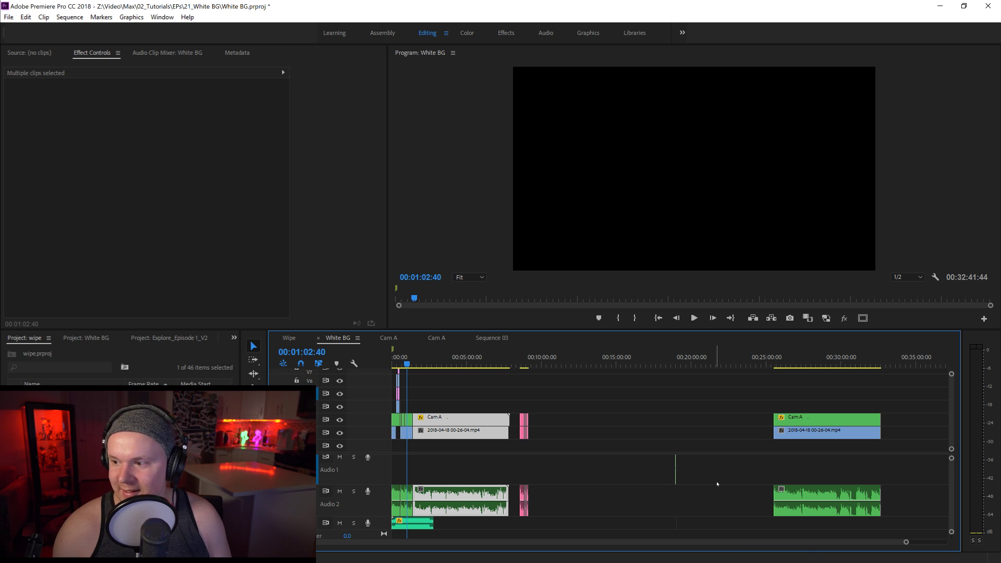
click(678, 366)
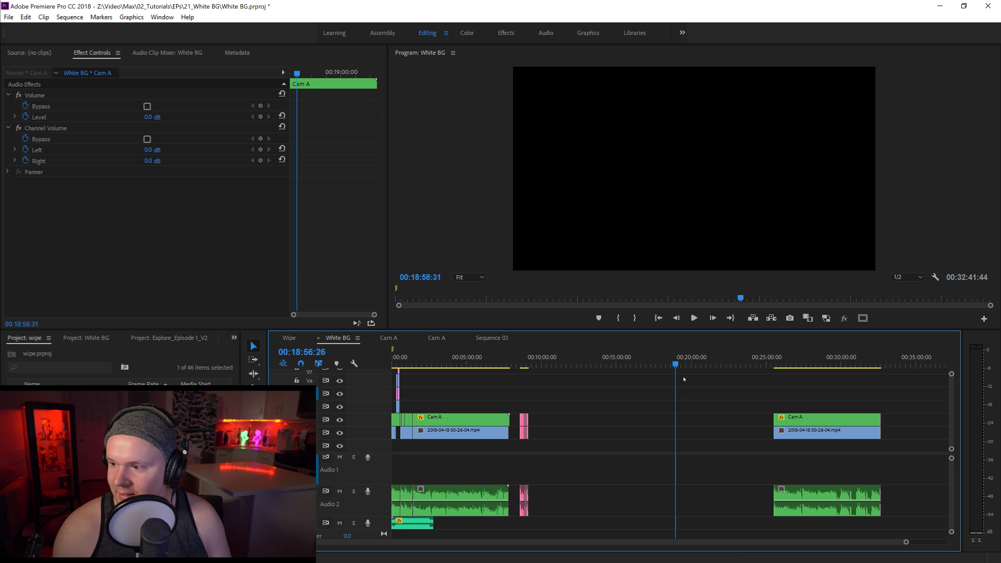
key(space)
drag(907, 542, 740, 558)
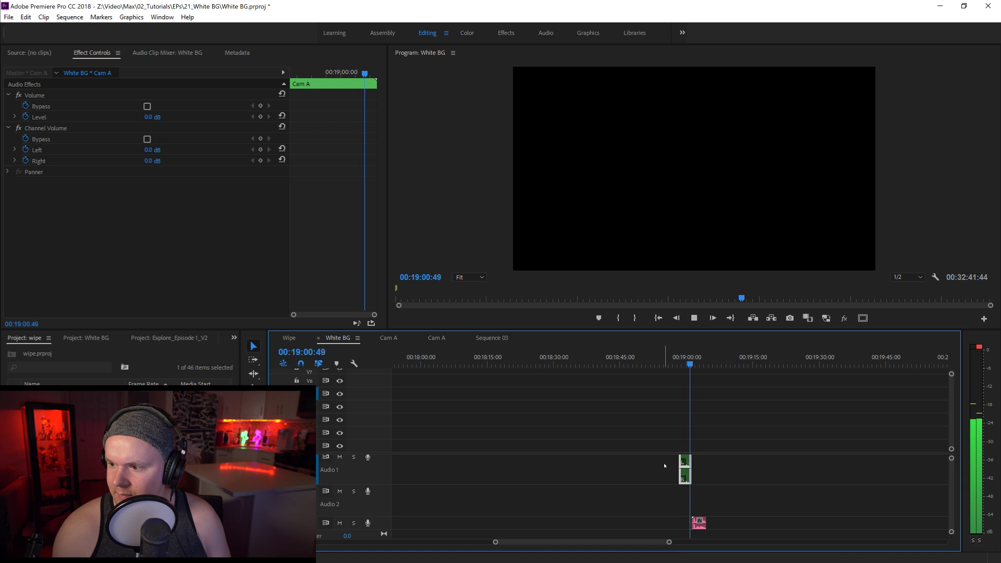
drag(645, 460, 744, 527)
key(Delete)
drag(669, 542, 906, 537)
key(space)
drag(786, 543, 709, 547)
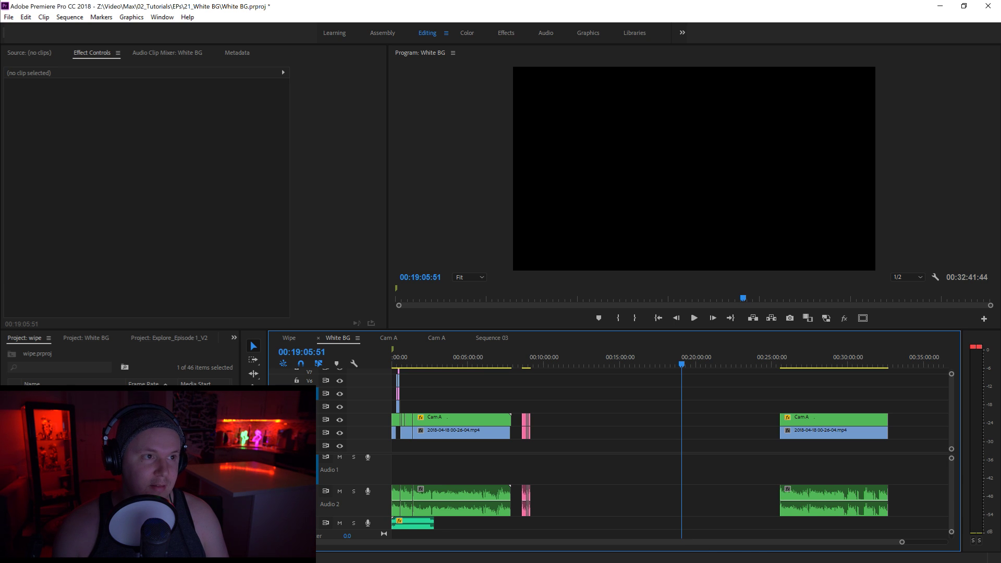
key(alt+Tab)
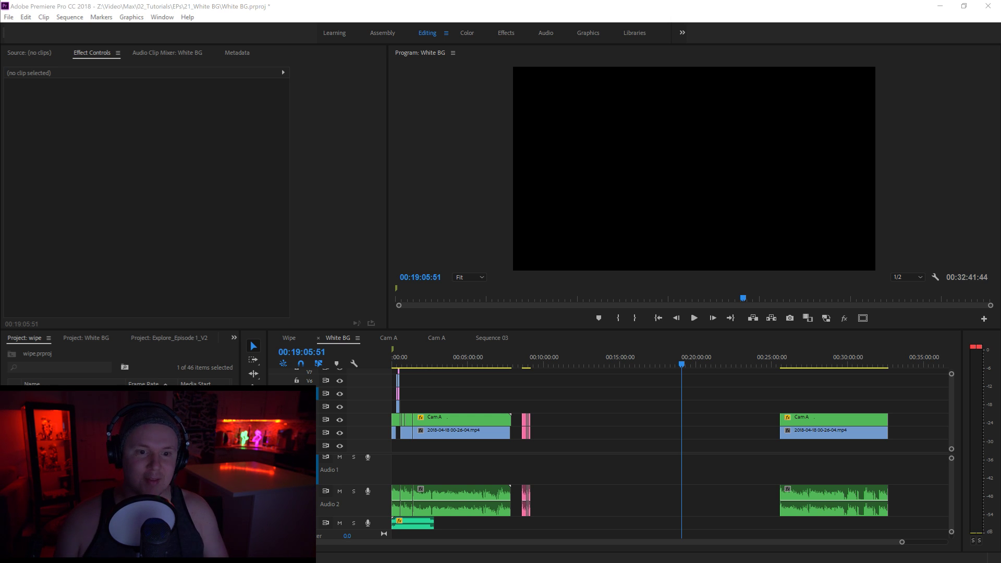
click(614, 464)
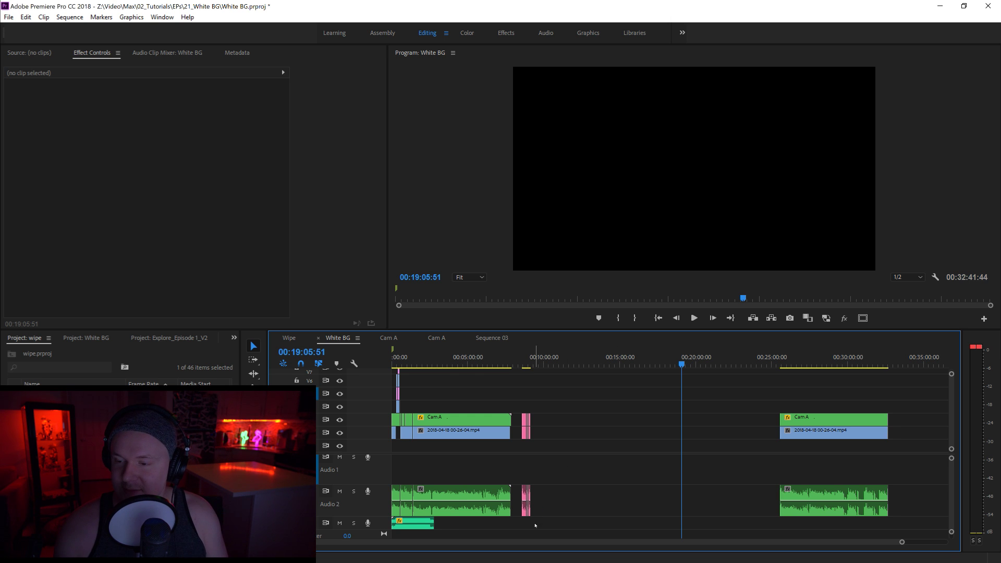
Play back the sequence from about 1:08 to examine the talking and the join at about 1:26.
drag(902, 542, 730, 542)
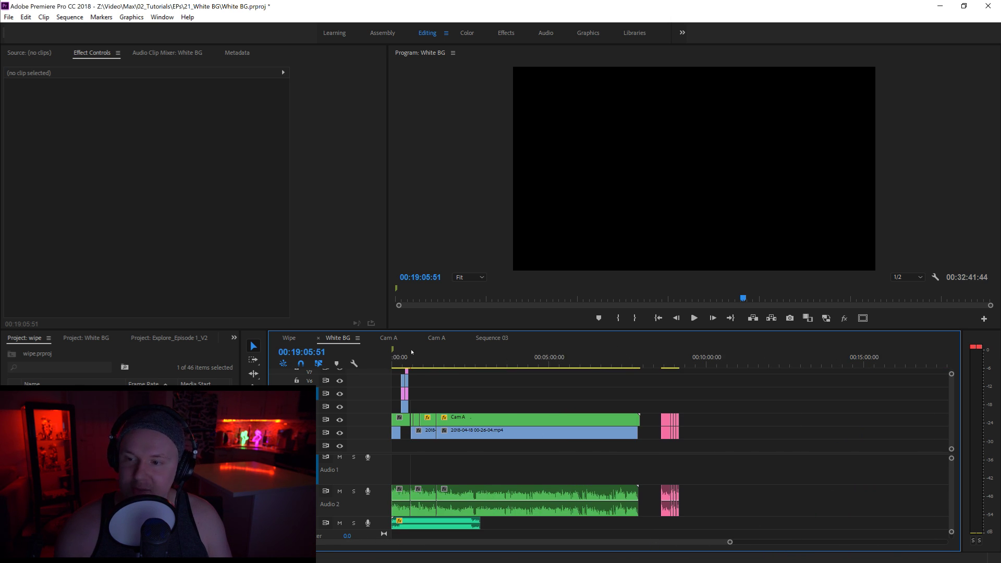
click(429, 362)
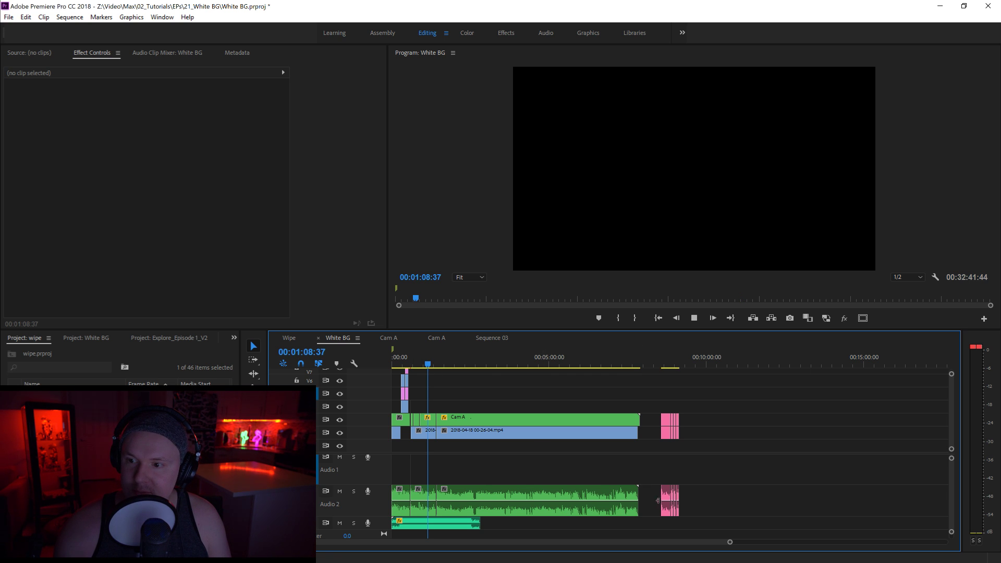
drag(731, 542, 663, 549)
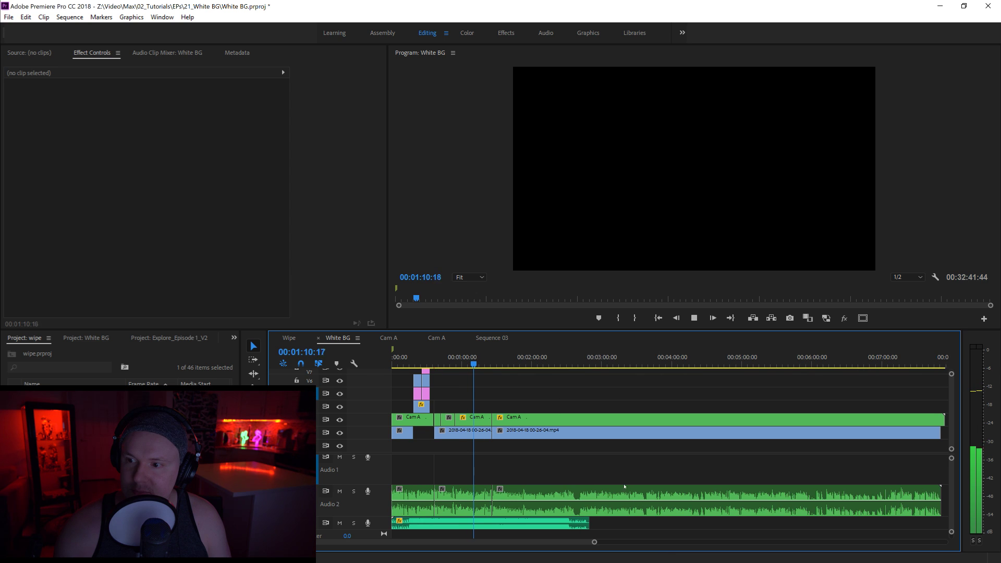
key(space)
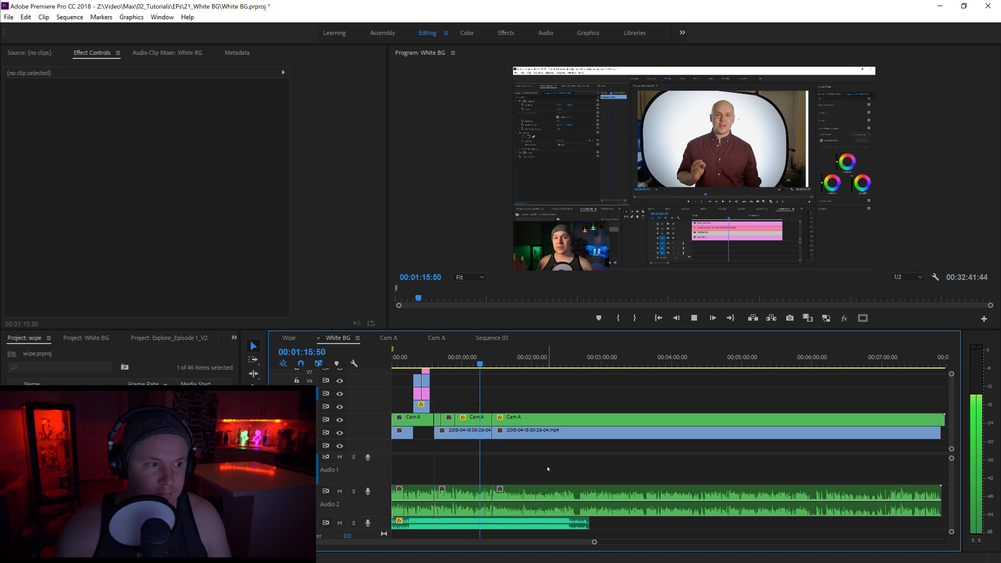
key(space)
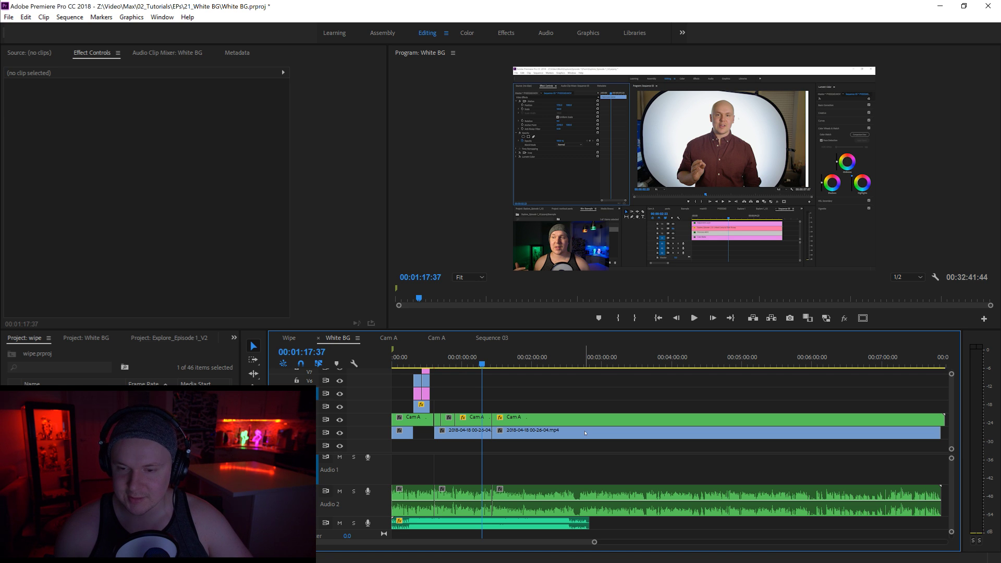
key(space)
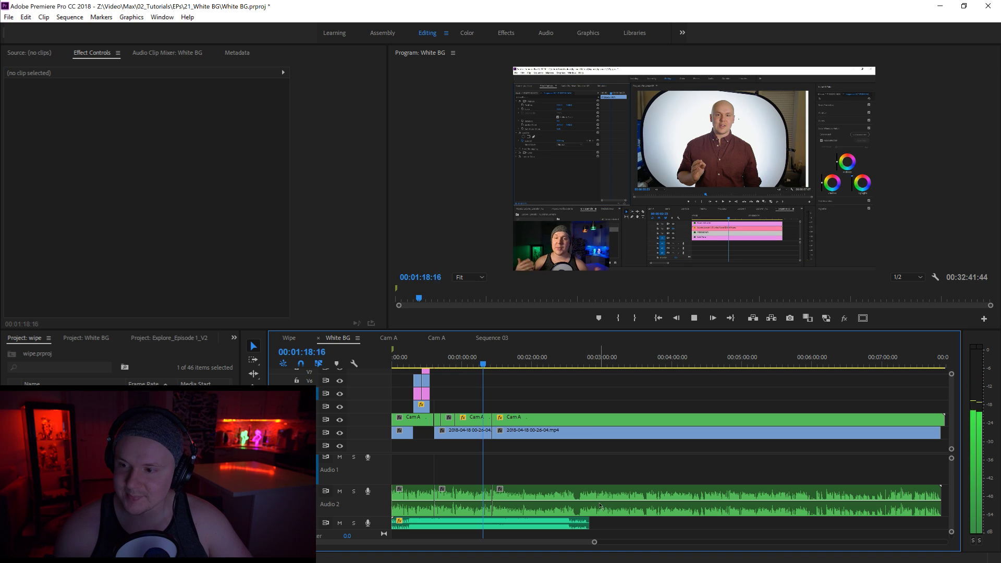
drag(594, 542, 519, 544)
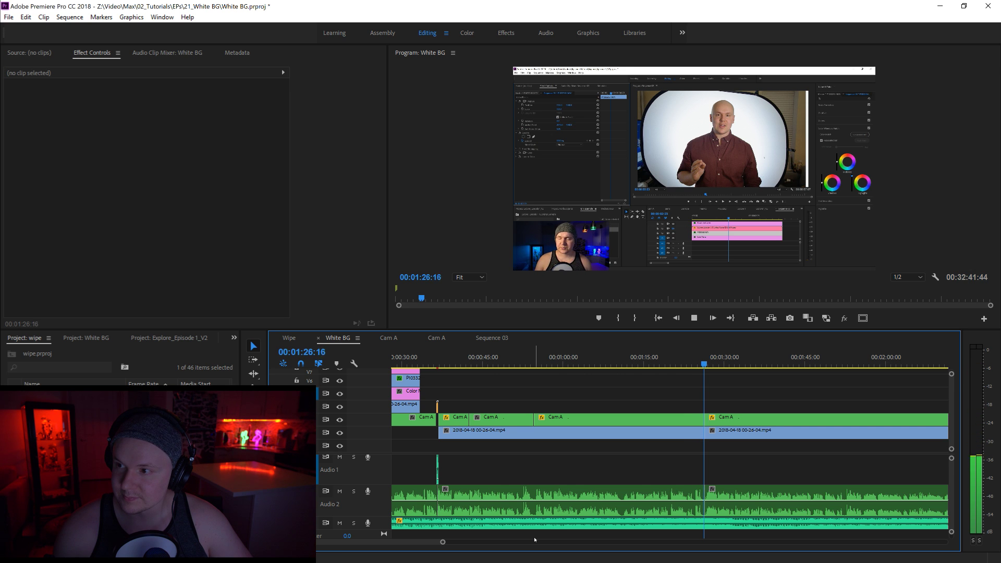
click(625, 358)
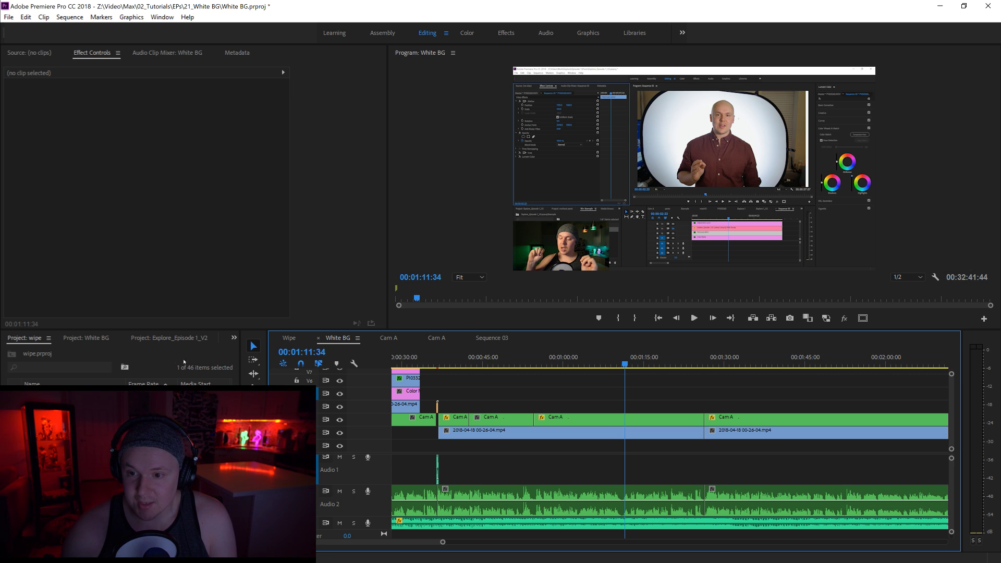
Open the Wipe sequence and copy its Logo Reveal and Comp 1 title clips.
click(234, 337)
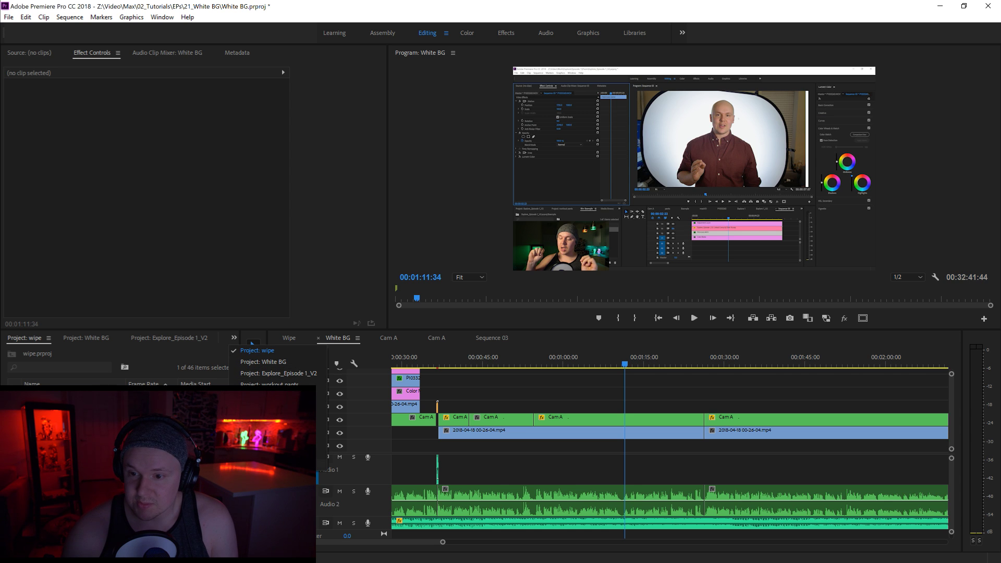
click(201, 350)
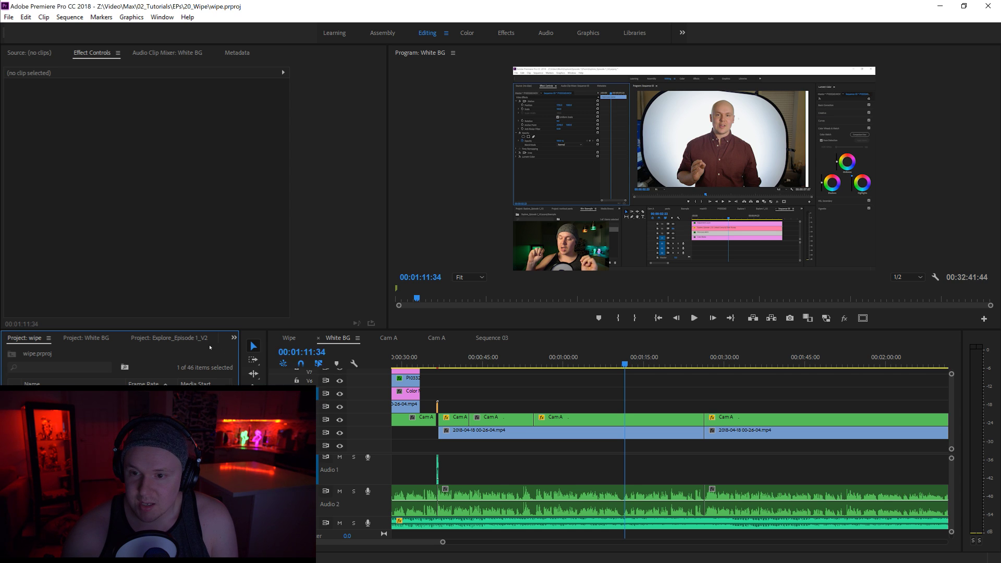
click(234, 338)
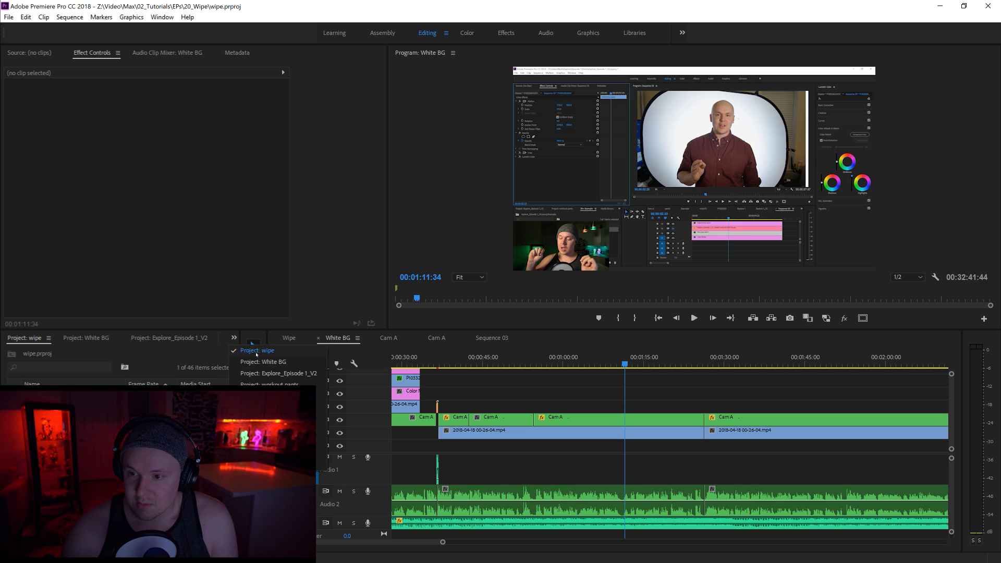
click(256, 352)
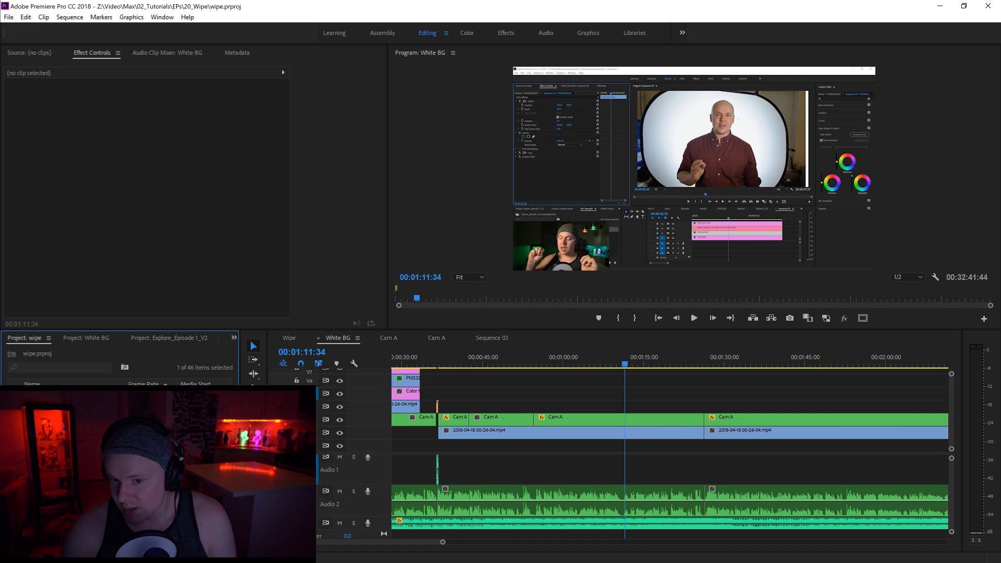
click(289, 338)
click(580, 361)
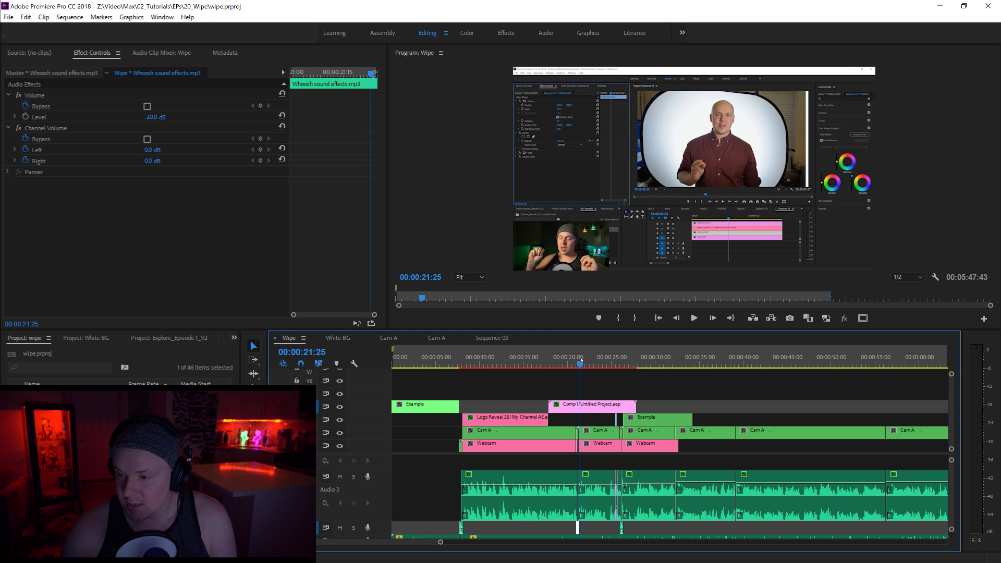
drag(580, 361, 590, 361)
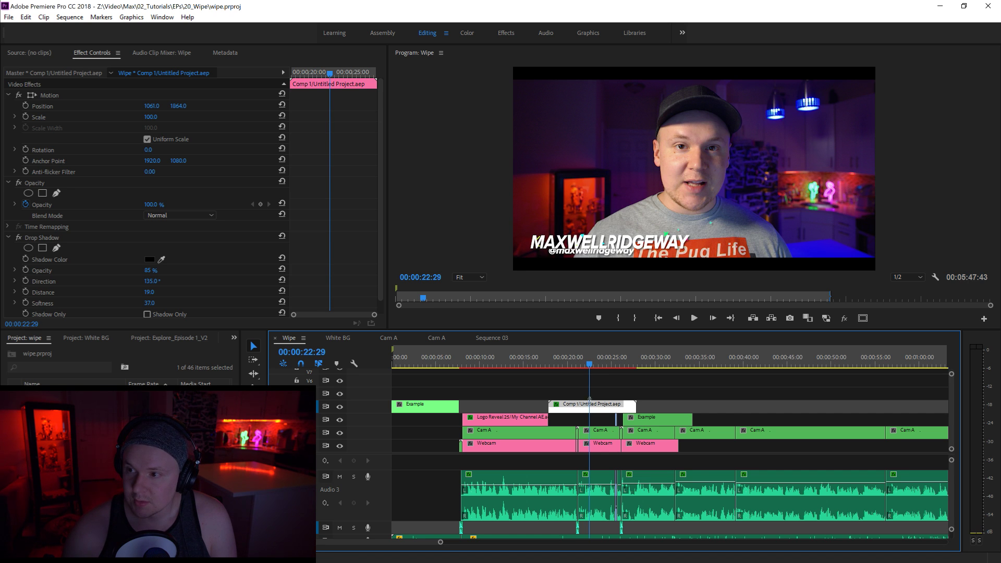
click(524, 356)
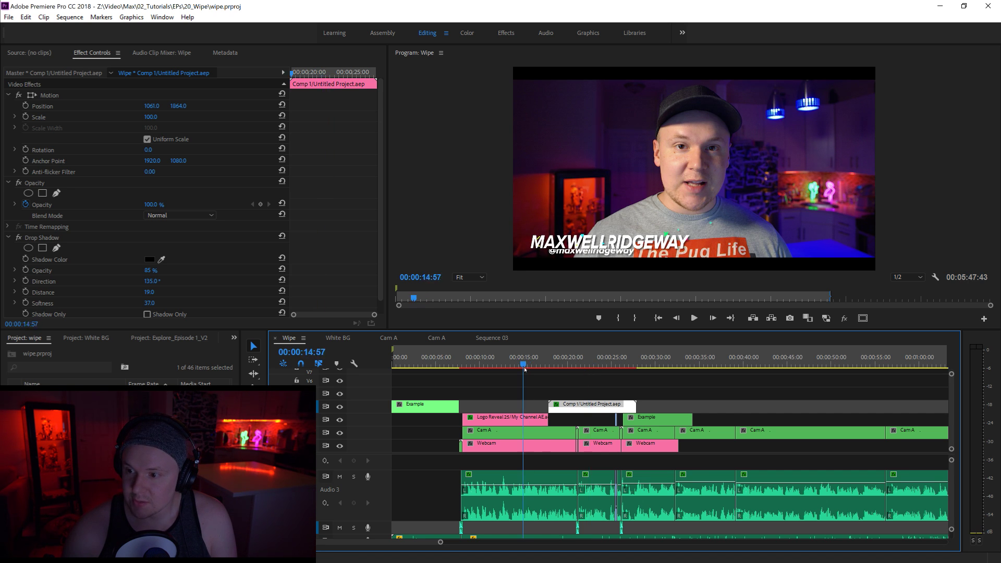
drag(576, 385, 519, 419)
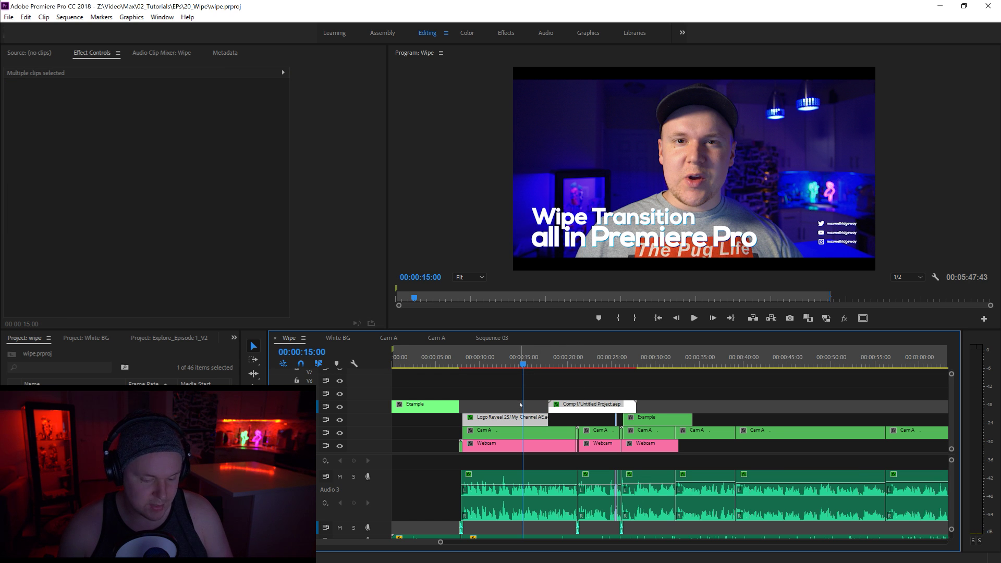
Try to paste the copied Logo Reveal and Comp 1 title clips at the start of the White BG sequence.
click(339, 338)
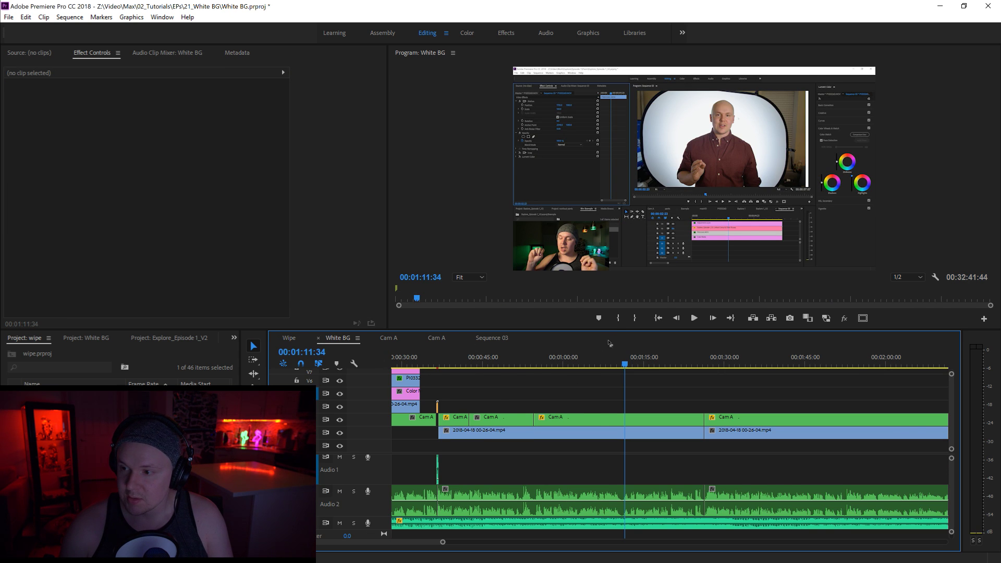
click(658, 319)
click(383, 359)
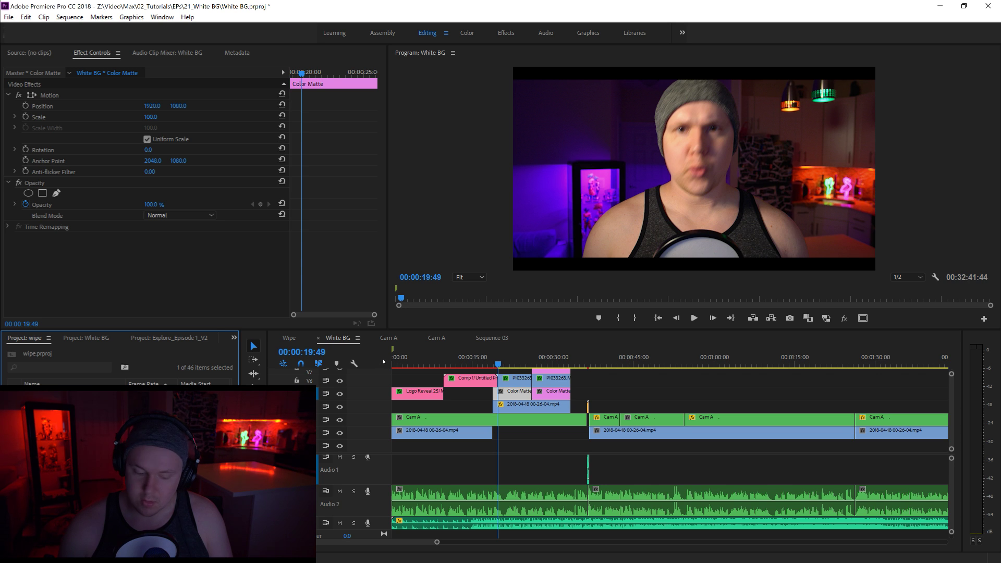
key(ctrl+z)
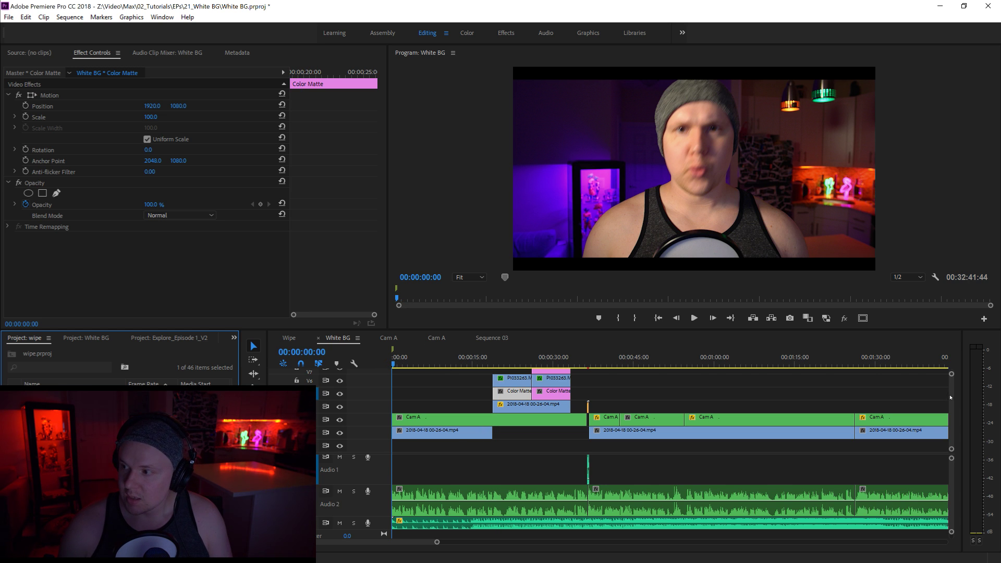
Restore the pasted Logo Reveal and Comp 1 title clips at the start of White BG and play the opening.
scroll(342, 447, up, 3)
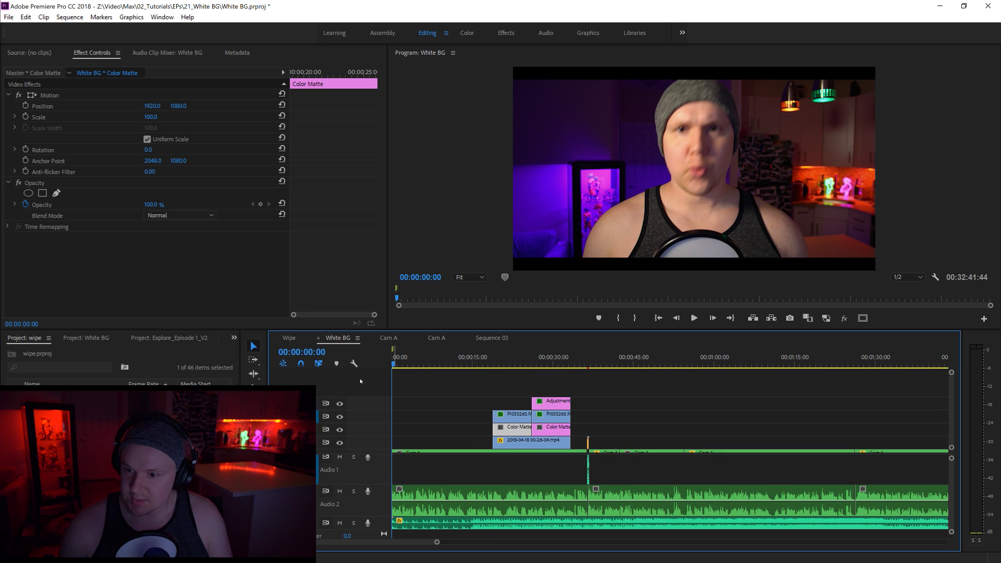
key(ctrl+shift+z)
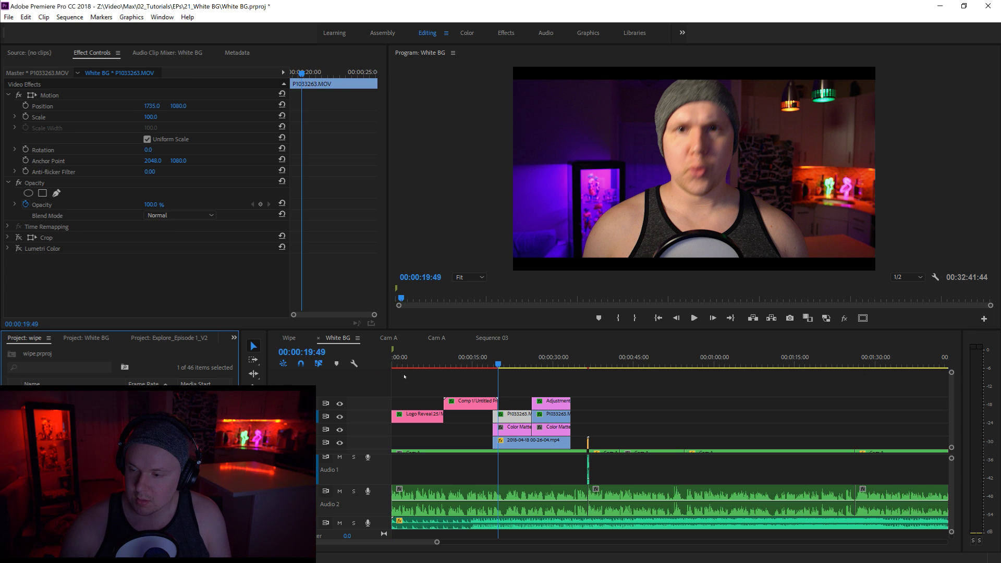
drag(398, 361, 374, 361)
key(space)
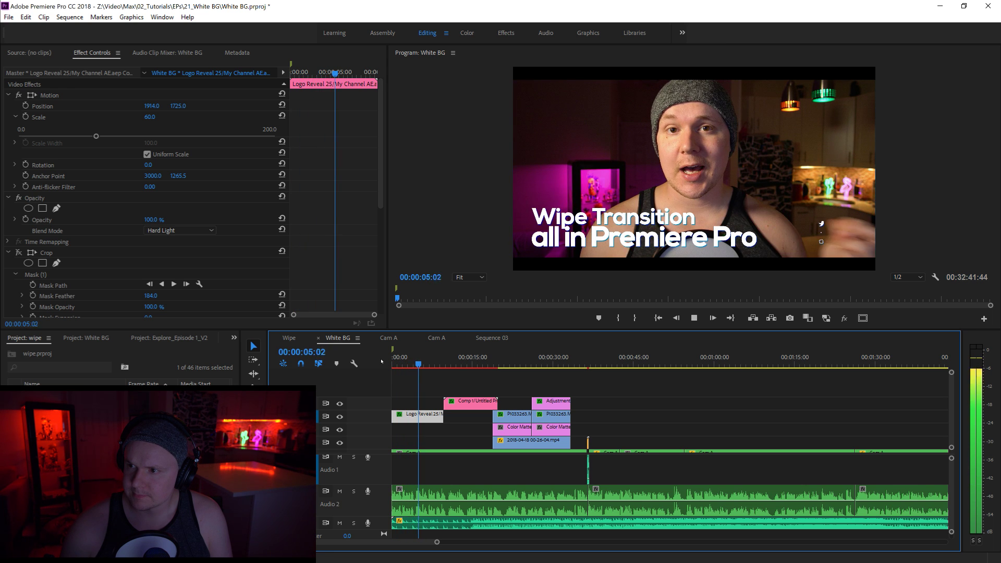
key(space)
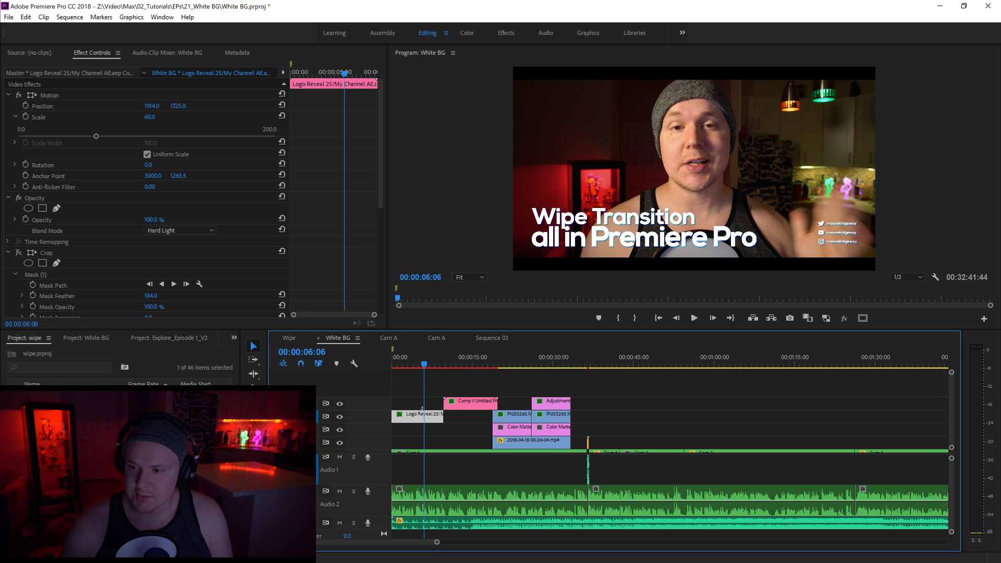
In the Logo Reveal clip's editable text, replace the Wipe Transition line with "White Studio Background".
drag(382, 137, 395, 191)
scroll(349, 97, up, 4)
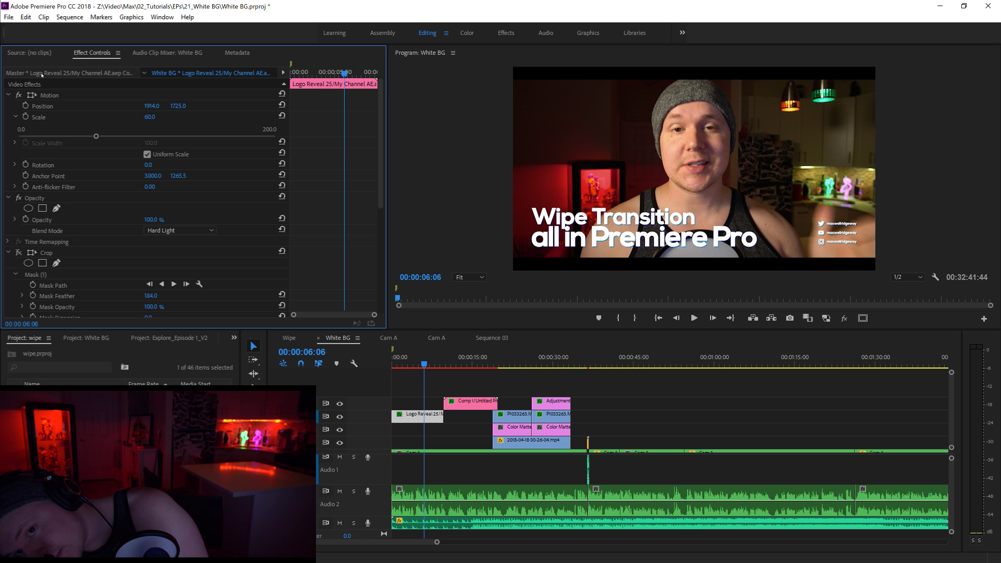
click(94, 73)
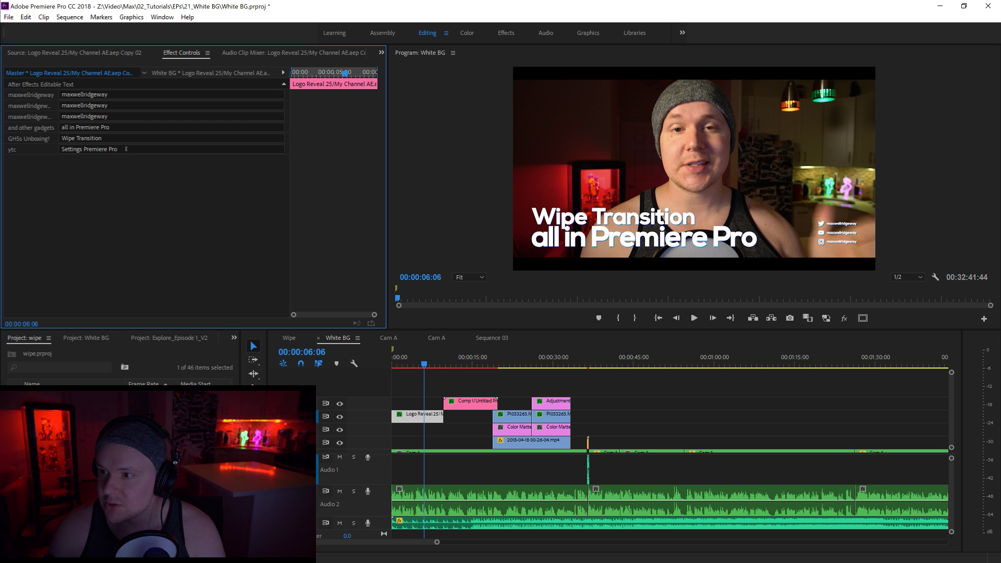
click(116, 139)
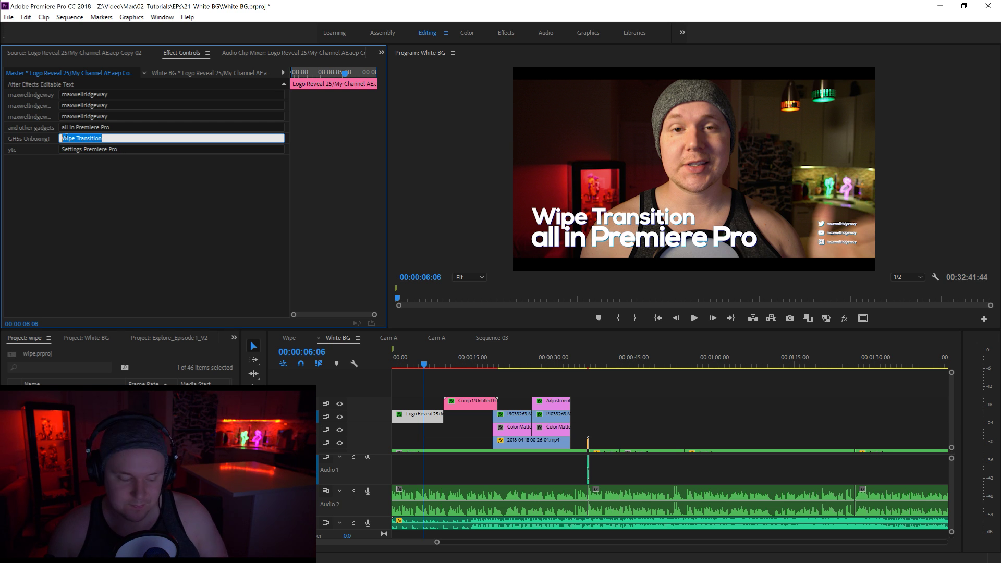
text(Whi)
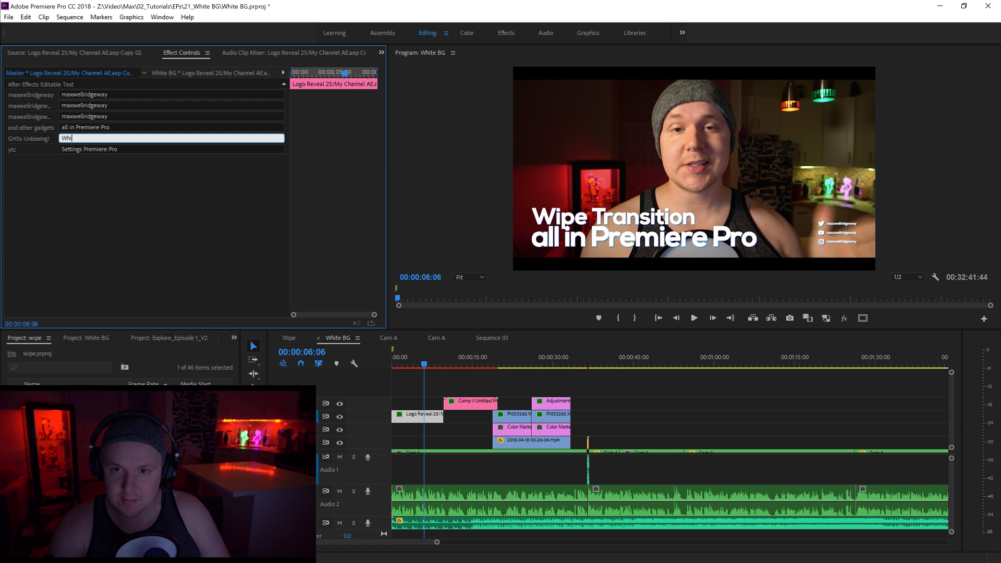
text(te Studio Background)
key(Return)
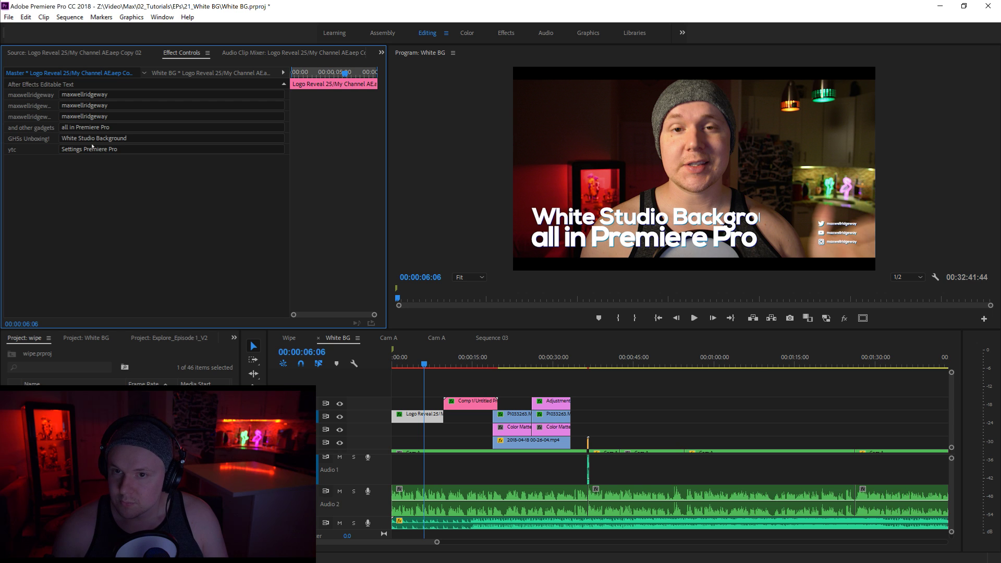
Shorten the first title line of the Logo Reveal to "White Studio BG".
drag(137, 138, 99, 139)
text(G)
click(137, 195)
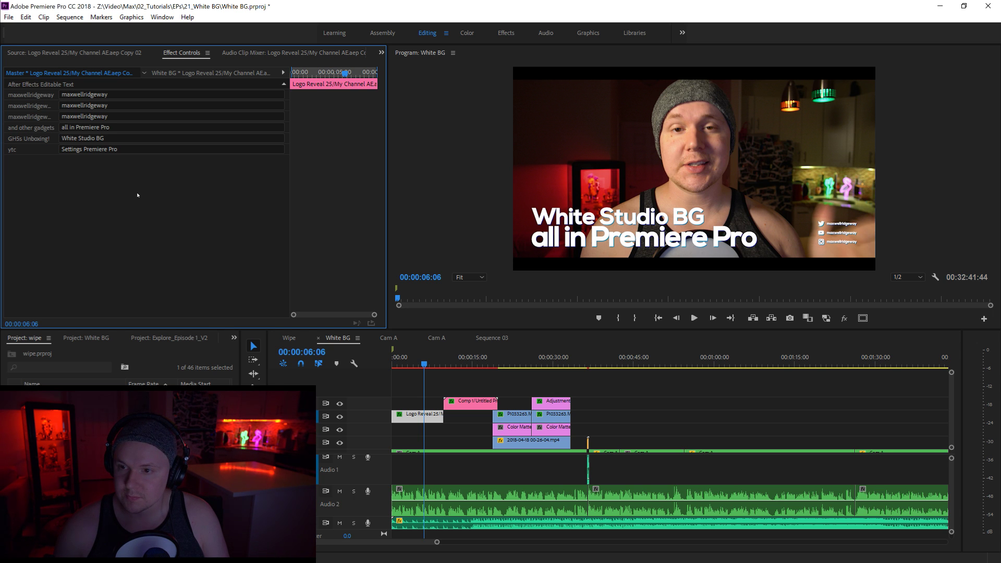
Play the sequence from about 13 to 17 seconds to examine the Comp 1 name title over the talking shot.
click(460, 360)
key(space)
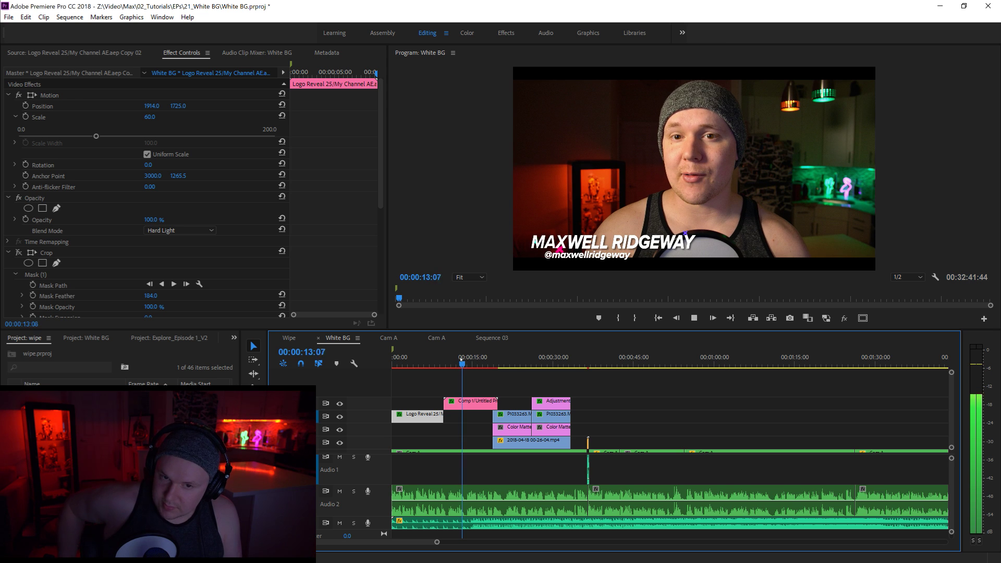
key(space)
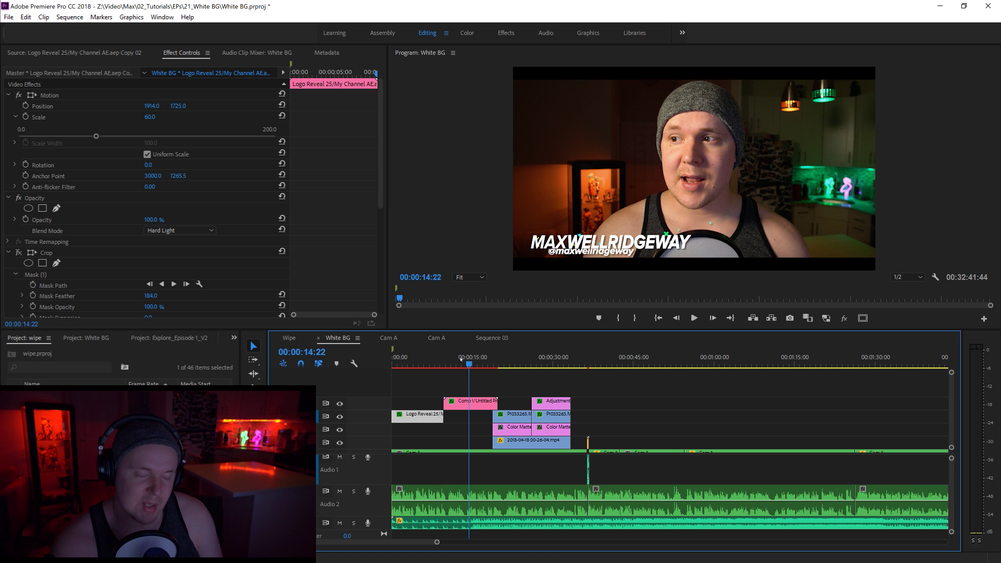
key(space)
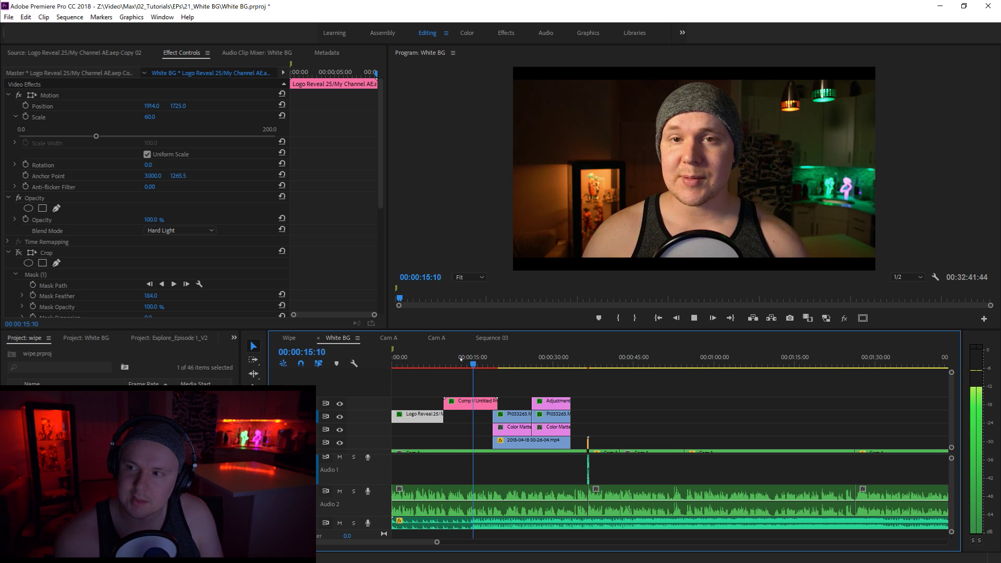
key(space)
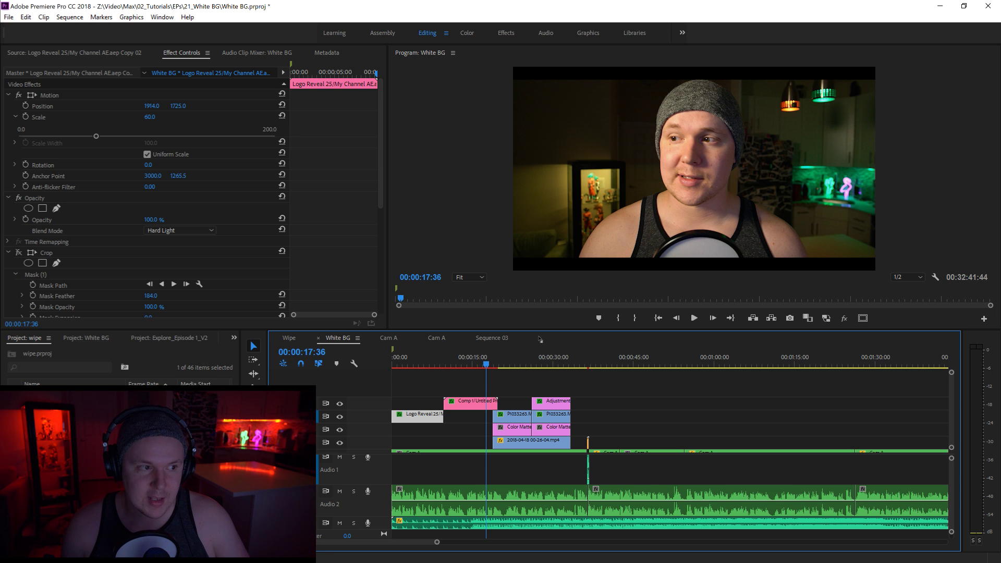
key(alt+Tab)
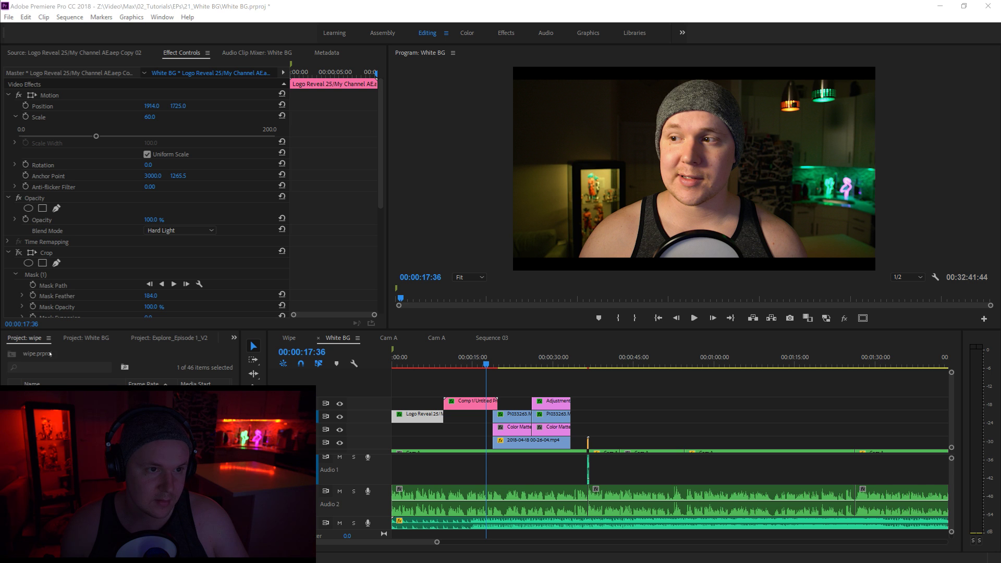
Open the Lumetri Color Wheels & Match settings for the adjustment layer inside the nested Cam A sequence.
drag(951, 416, 951, 427)
double_click(461, 420)
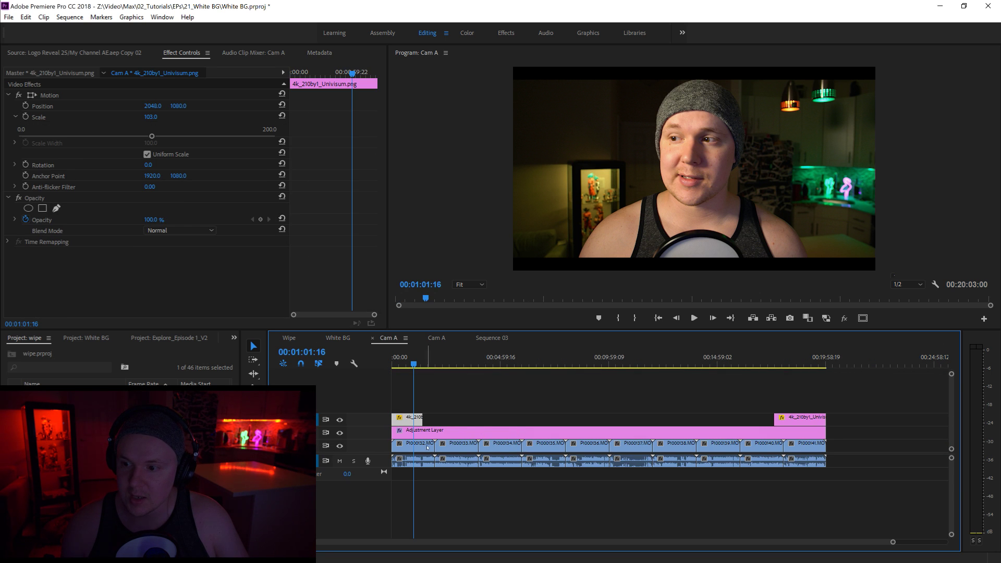
click(483, 435)
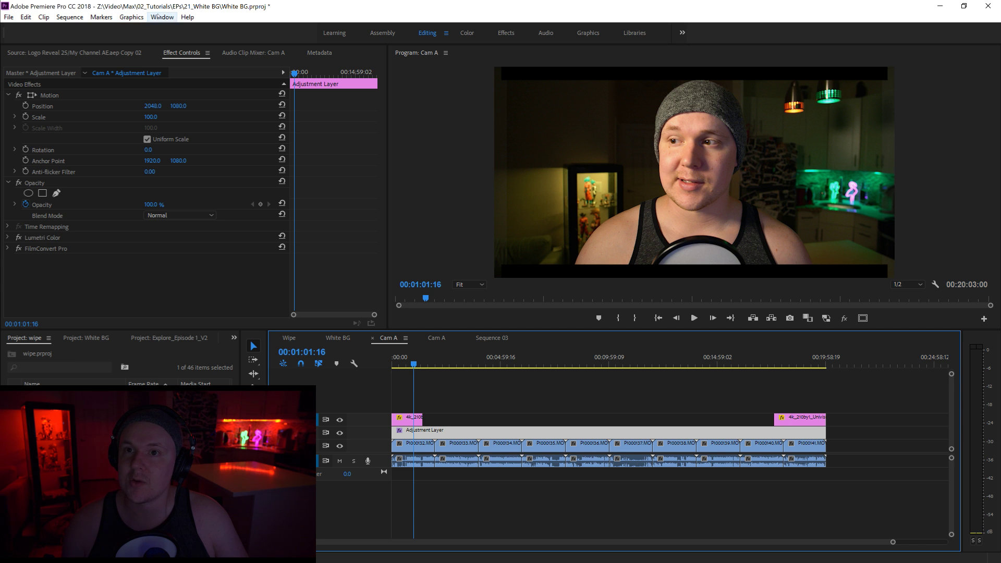
click(162, 17)
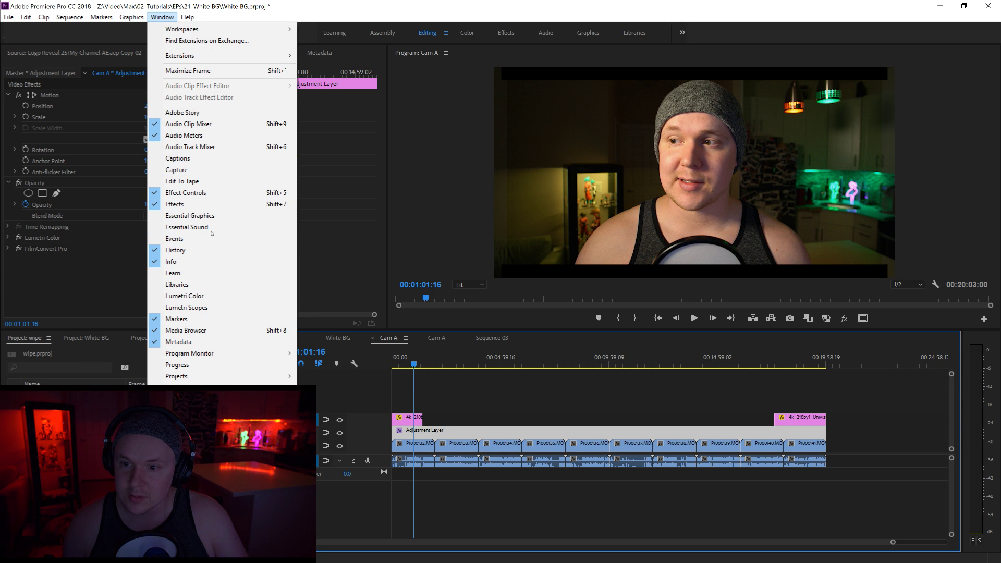
click(209, 296)
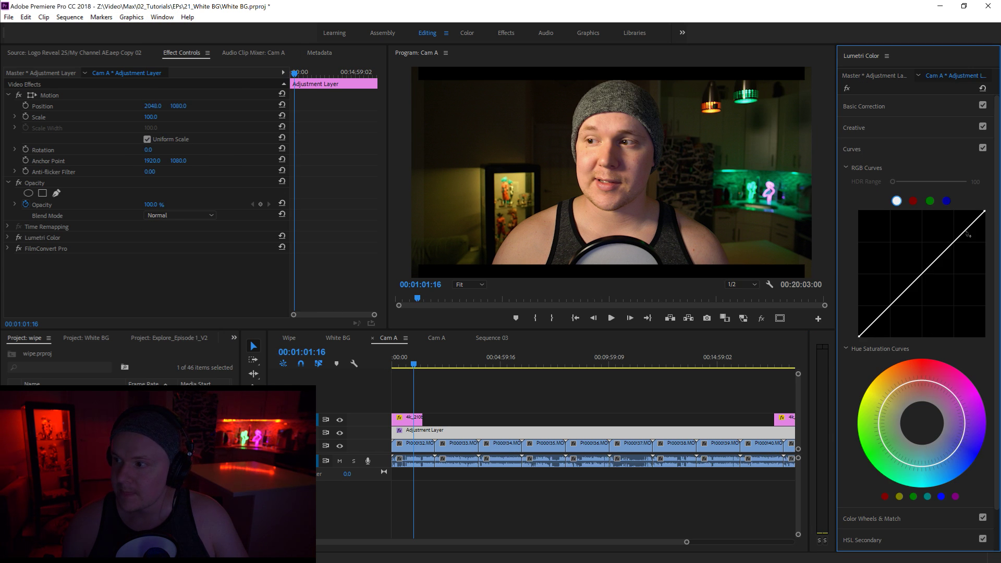
scroll(891, 471, down, 2)
click(919, 479)
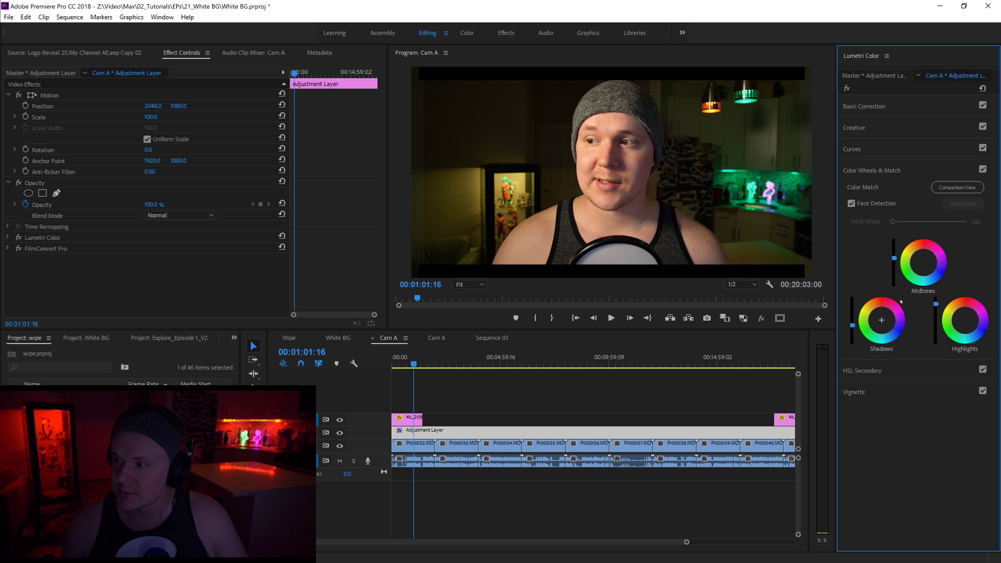
Try a blue tint on the adjustment layer's midtones, reset it, and shift the shadows slightly toward blue instead.
drag(924, 263, 927, 265)
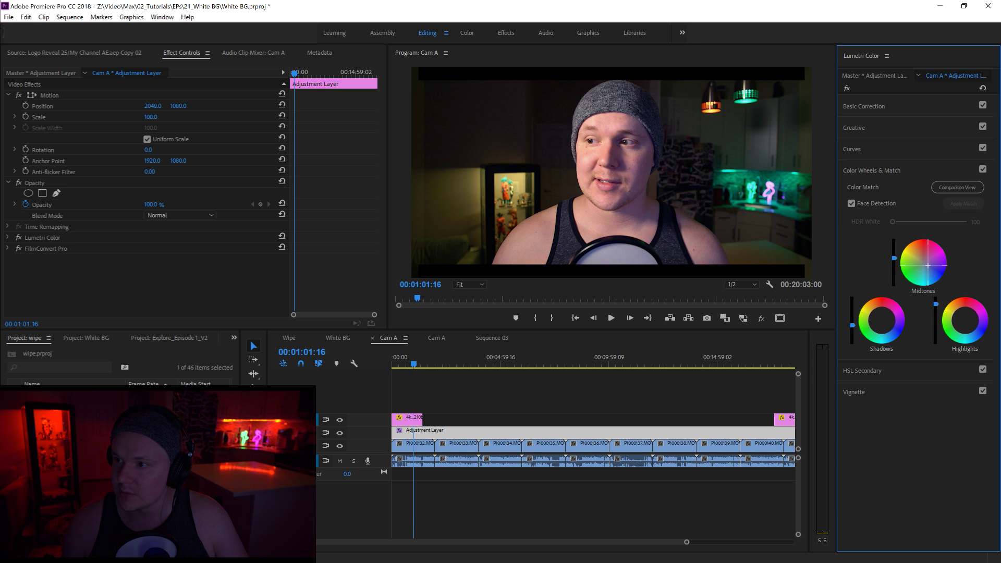
double_click(928, 265)
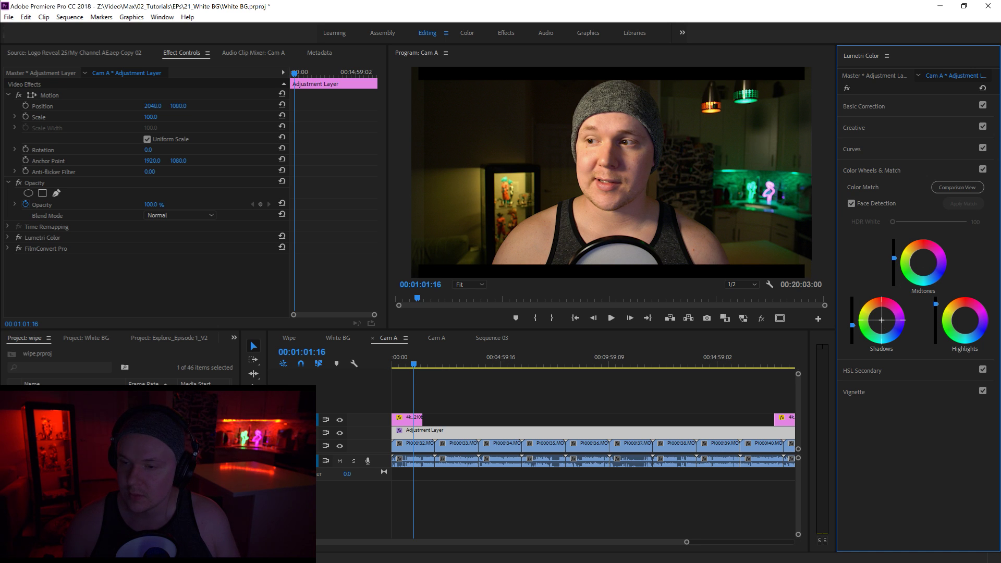
drag(881, 320, 885, 324)
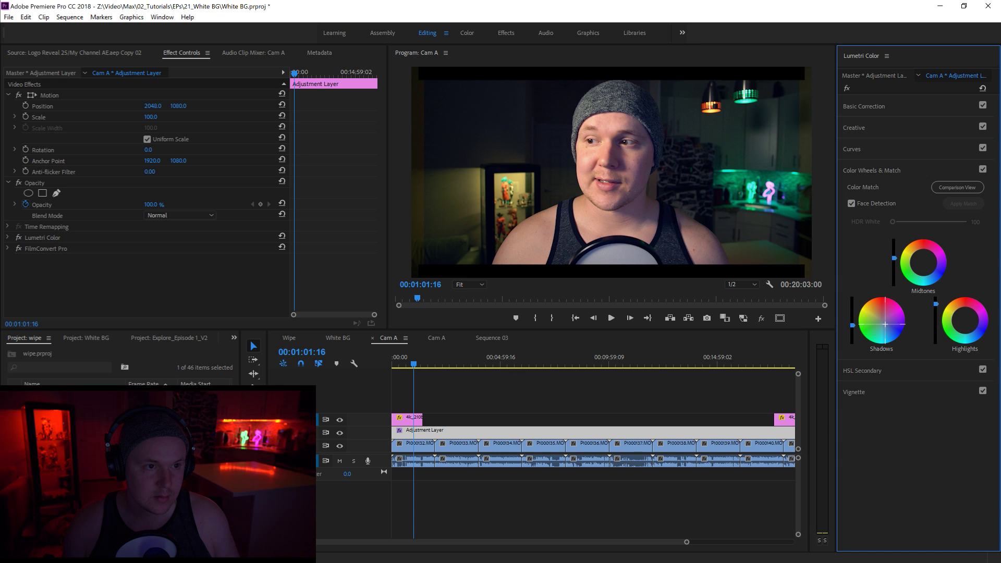
Toggle the Color Wheels & Match correction off and on repeatedly to compare the shot with and without the shadow tint.
click(983, 170)
click(982, 170)
click(982, 169)
click(983, 170)
click(983, 170)
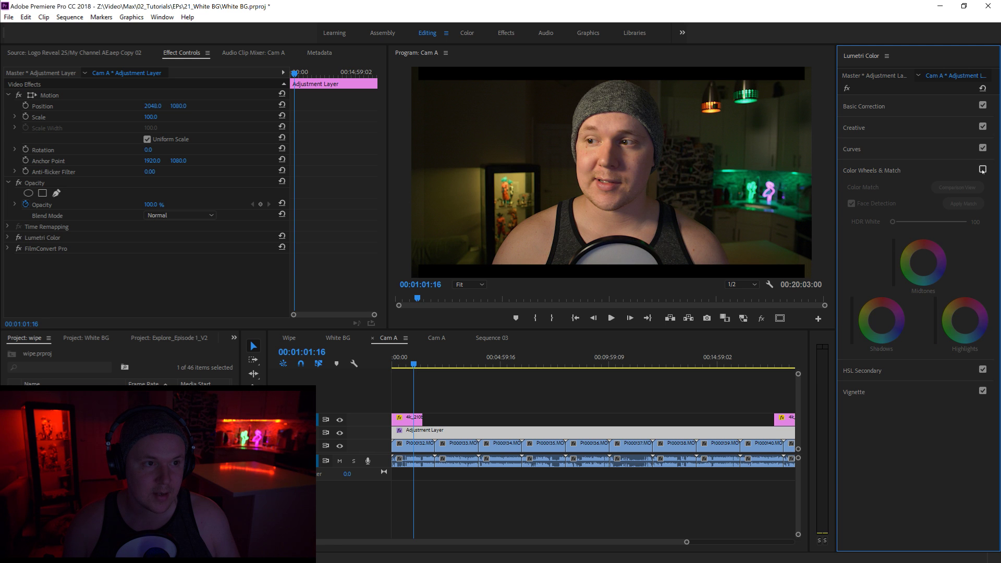
click(982, 170)
click(983, 169)
click(982, 170)
click(983, 169)
click(982, 170)
click(982, 169)
click(983, 170)
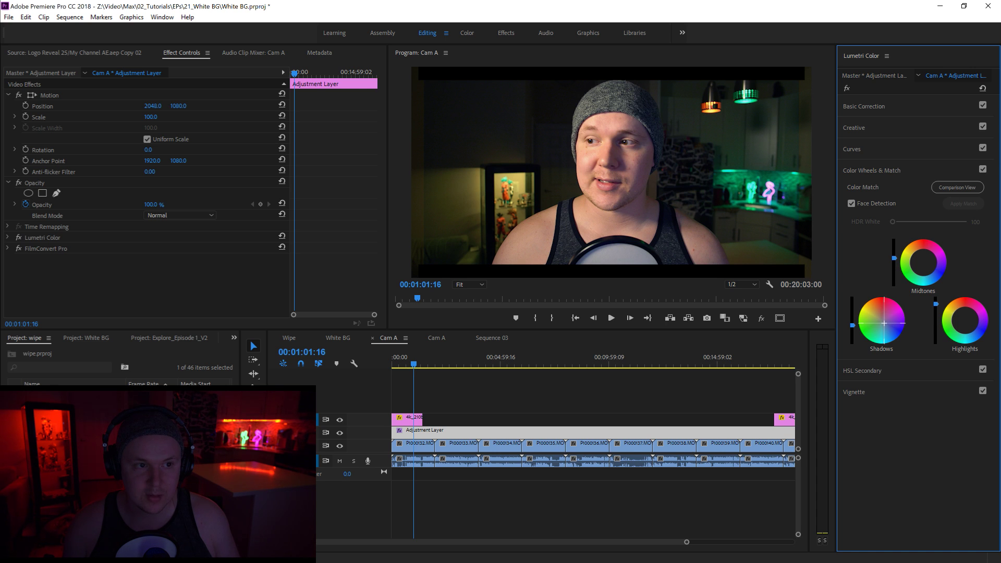
click(982, 170)
click(982, 169)
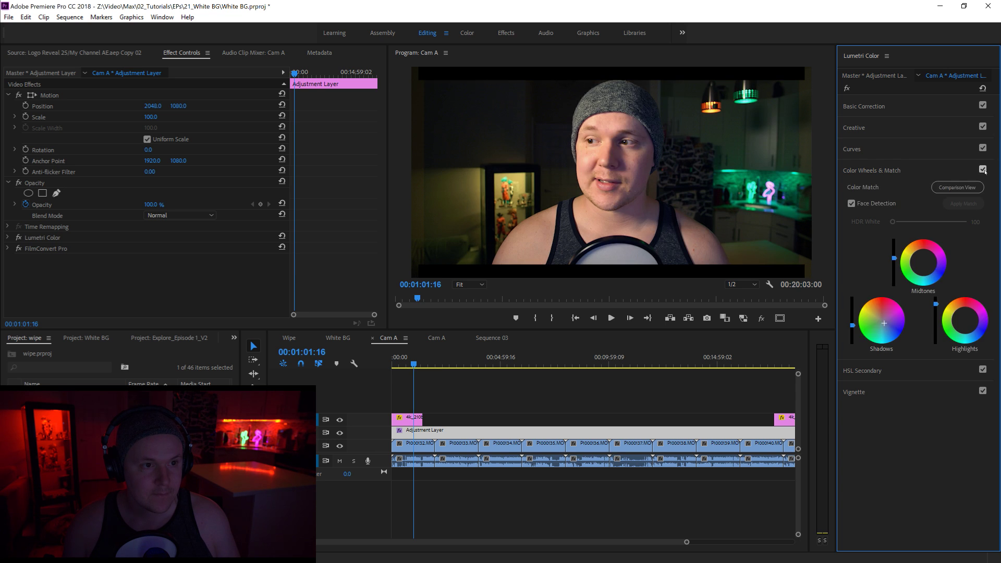
click(983, 170)
click(983, 169)
click(982, 170)
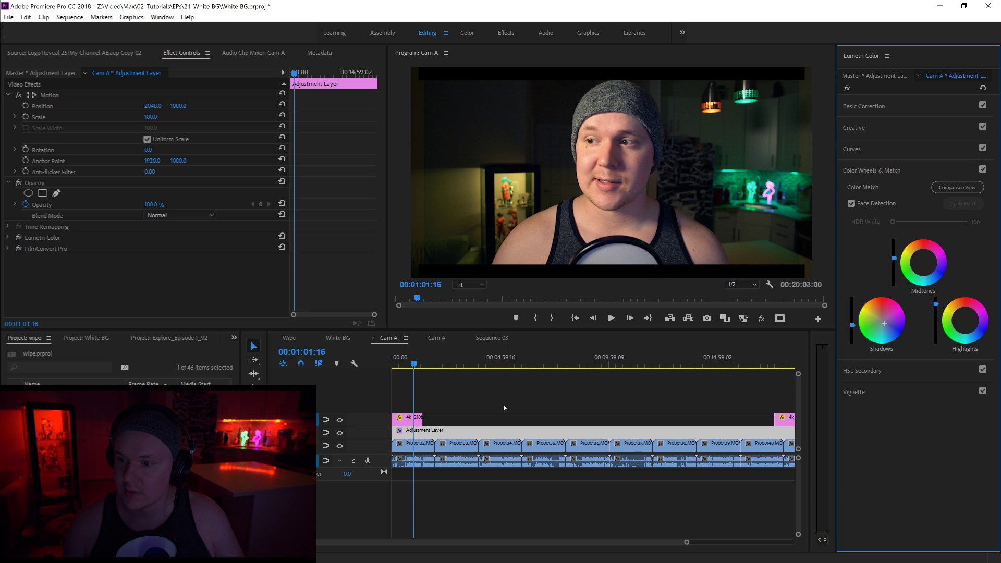
Play the White BG sequence between about 1:10 and 1:30 to examine the webcam talking segment over the screen recording.
click(338, 338)
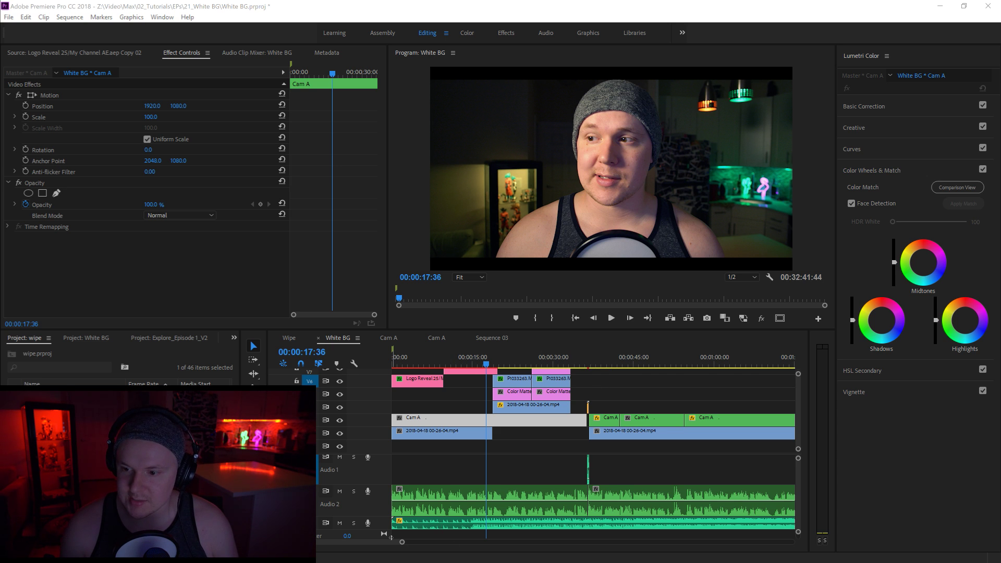
scroll(391, 537, right, 5)
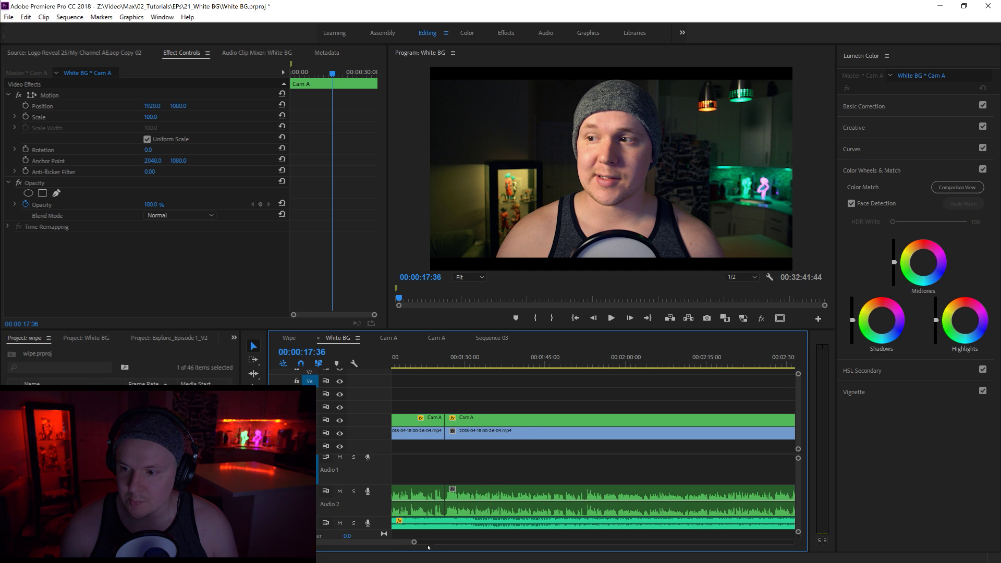
drag(414, 542, 429, 540)
click(666, 364)
key(space)
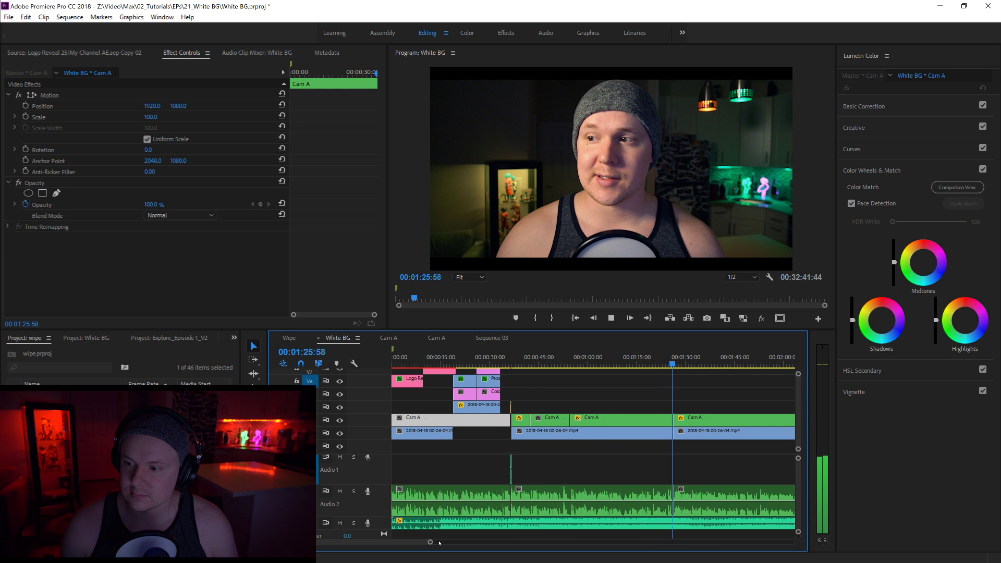
drag(430, 542, 410, 553)
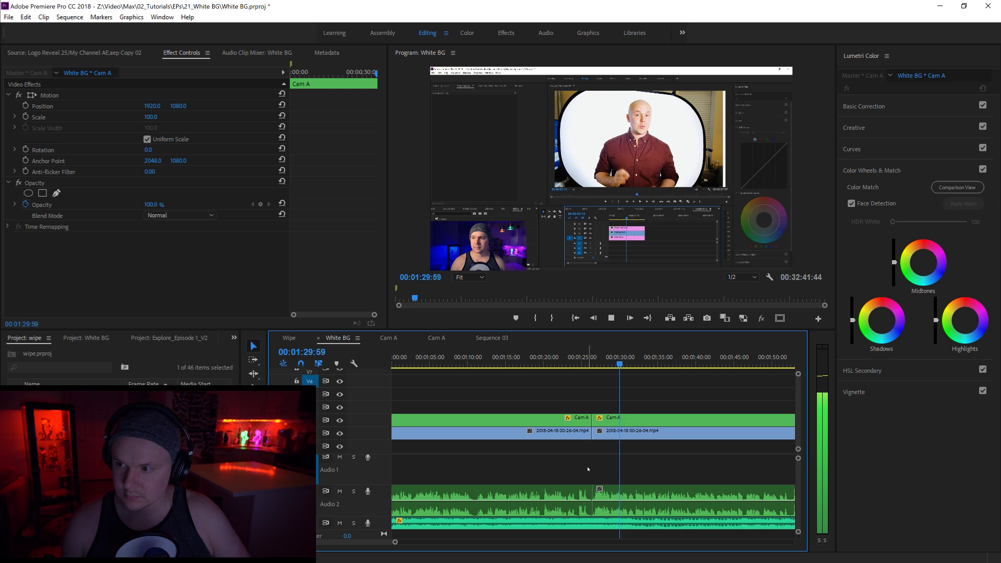
key(space)
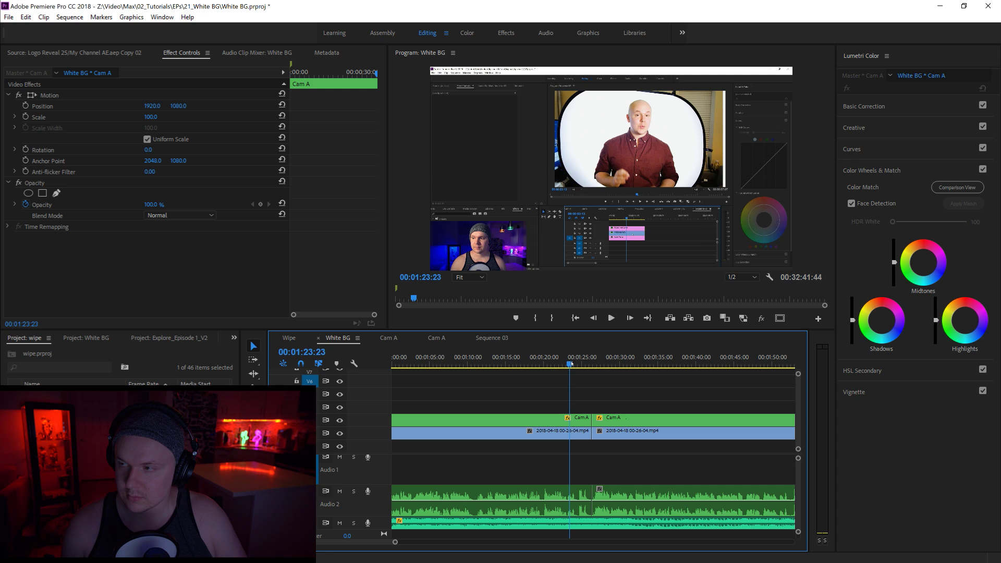
key(space)
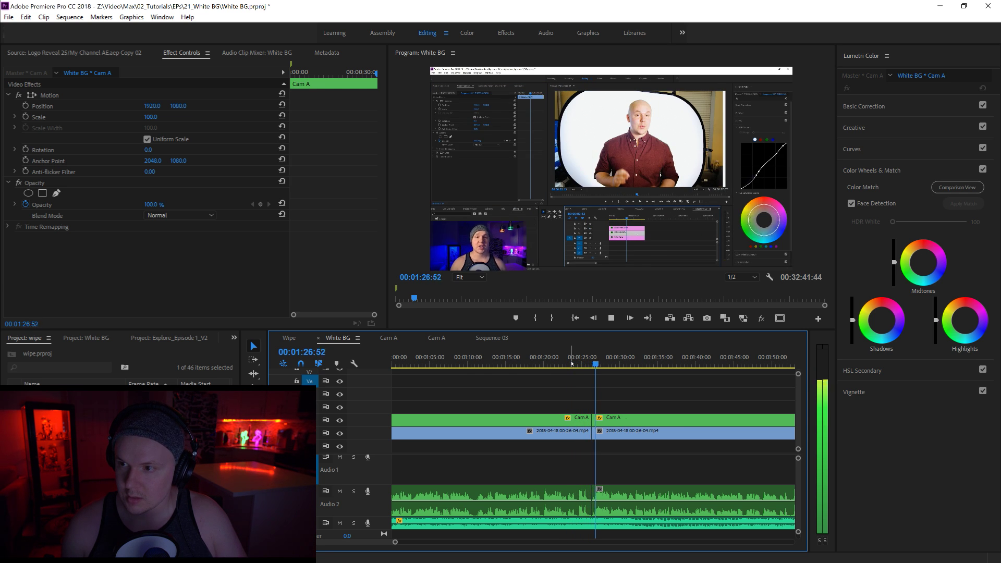
click(546, 363)
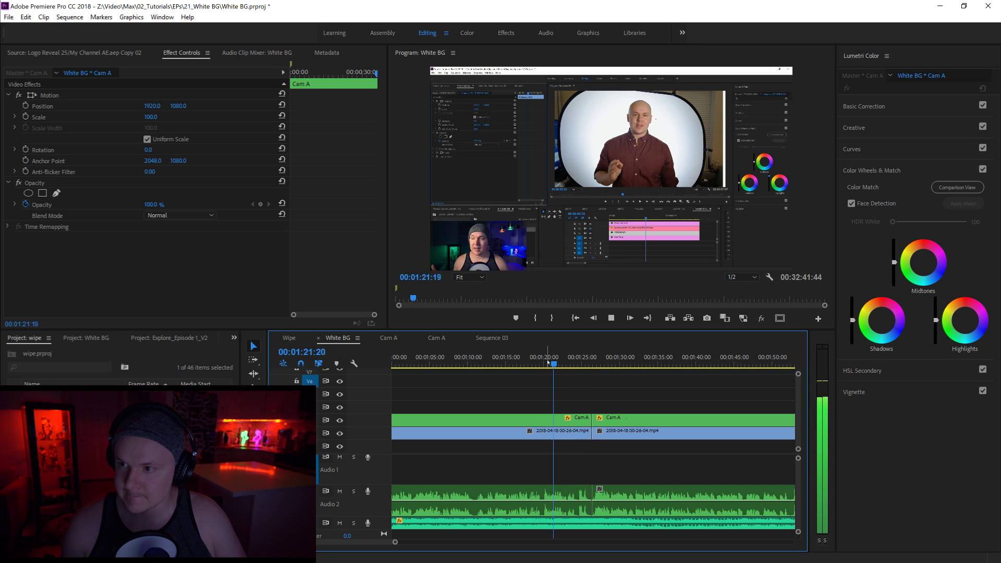
click(496, 361)
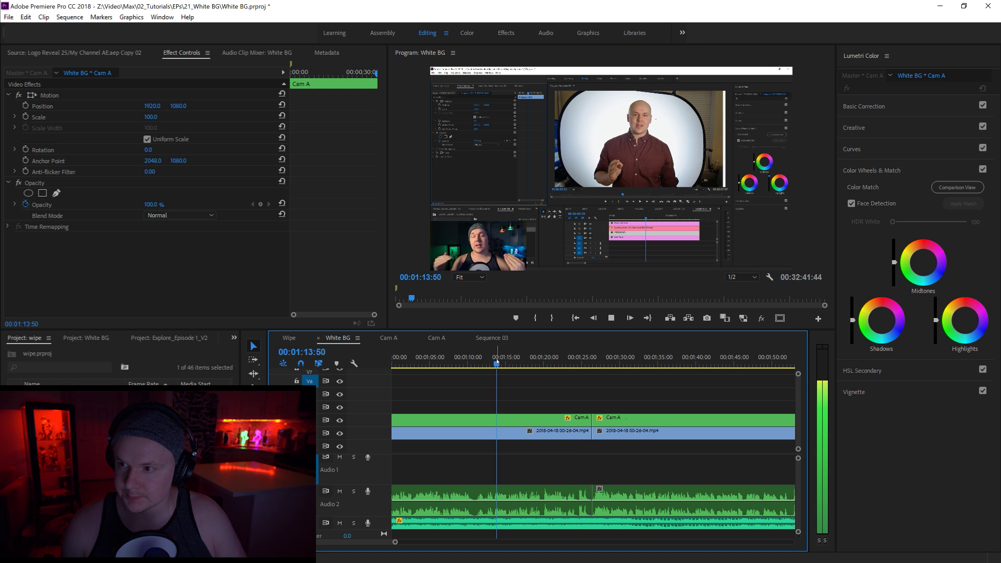
click(472, 364)
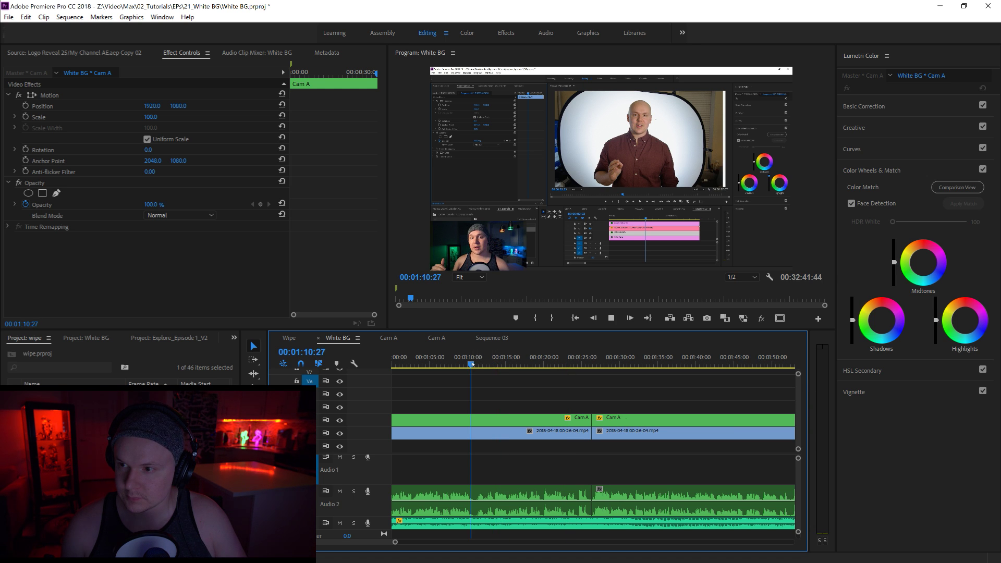
Split the Cam A clip at 00:01:11:02 and reset the Motion of the part after the cut to Position 1920, 1080 and Scale 100.
key(space)
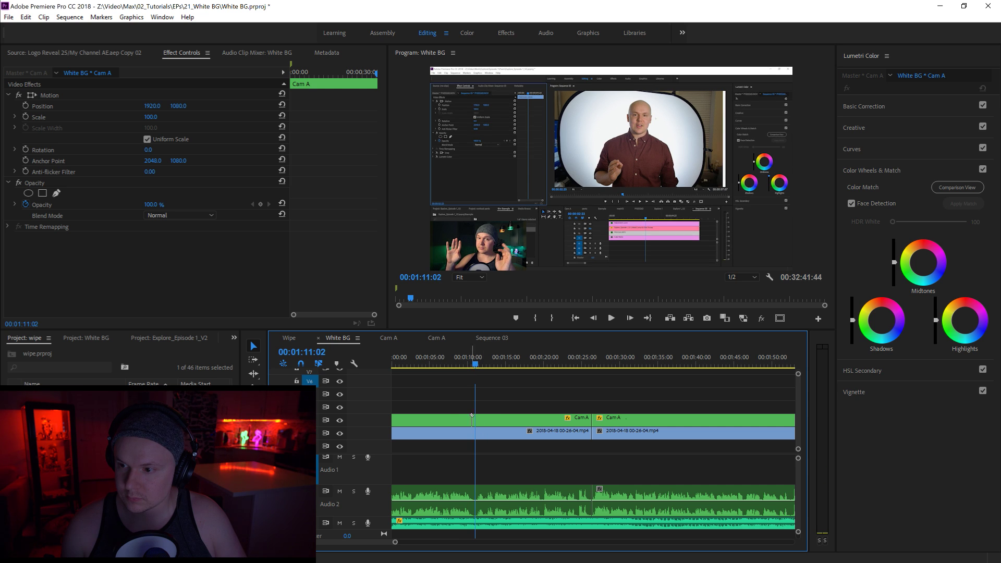
click(478, 415)
key(v)
key(space)
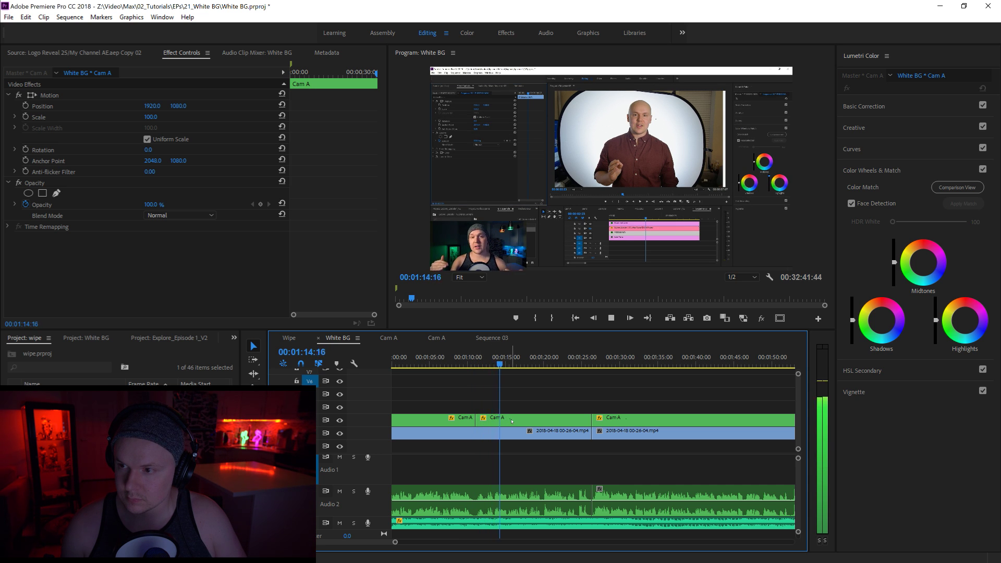
click(508, 420)
click(281, 94)
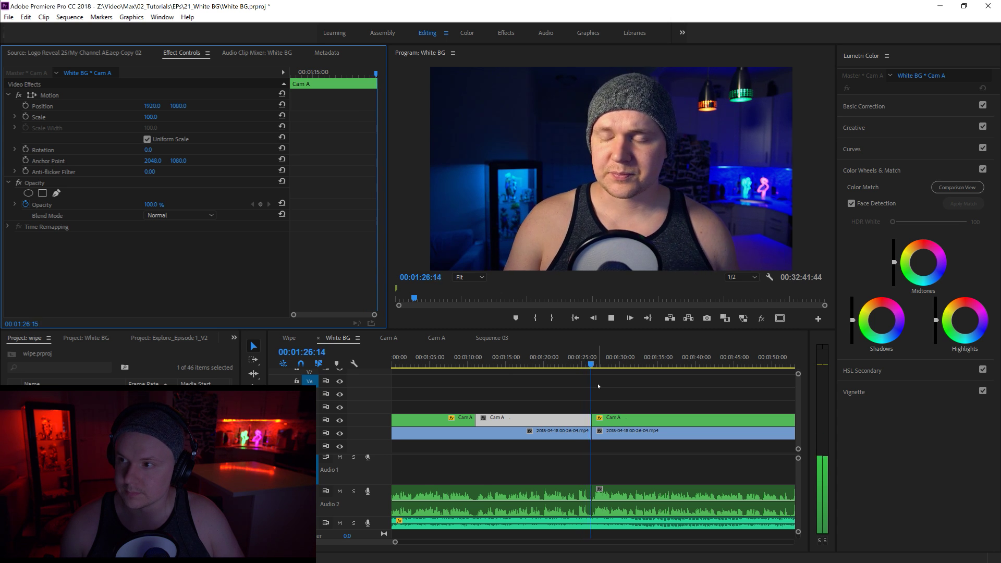
Cut Cam A, the screen recording and Audio 2 at 00:01:24:17 and delete the short section up to the next cut.
click(585, 365)
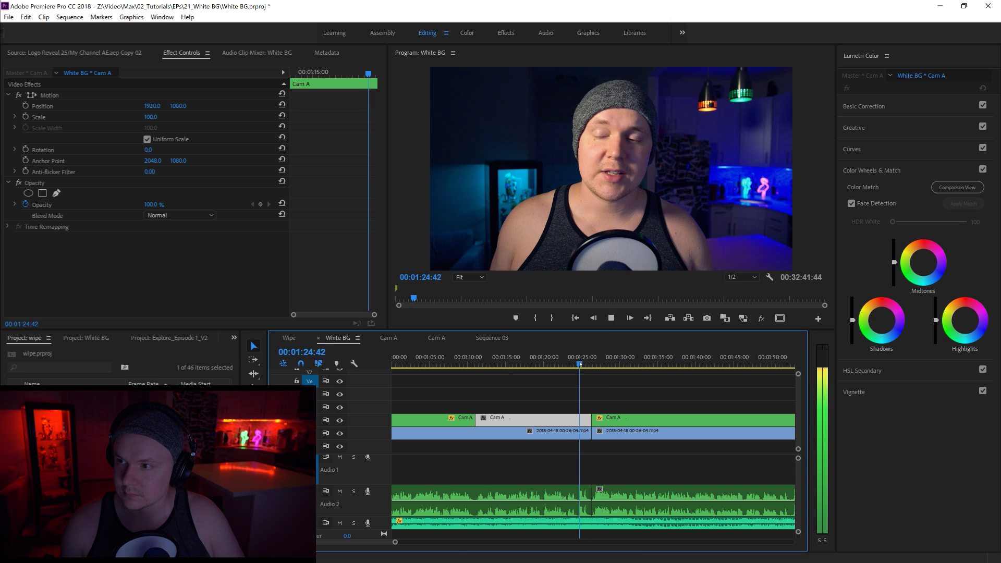
key(space)
click(559, 363)
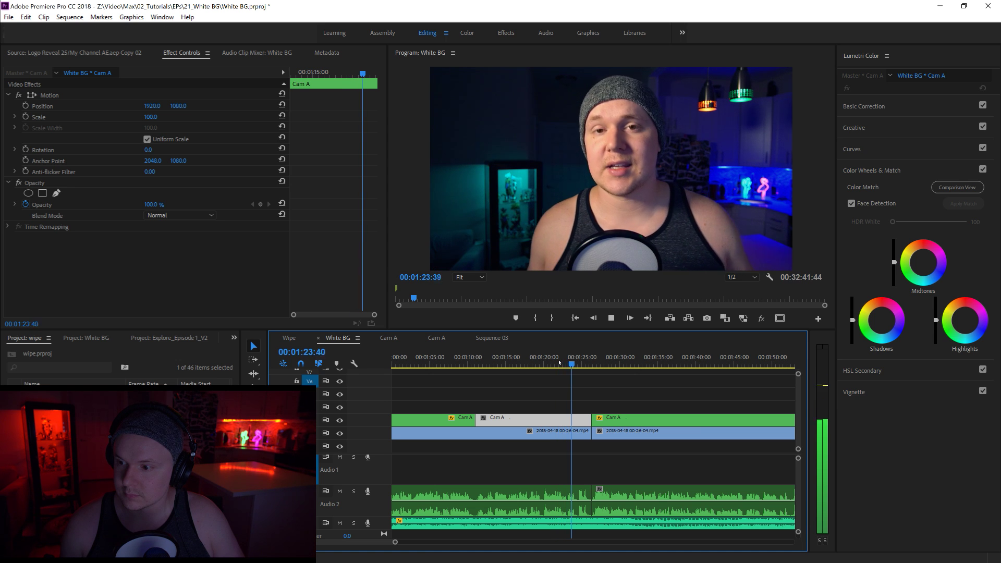
key(space)
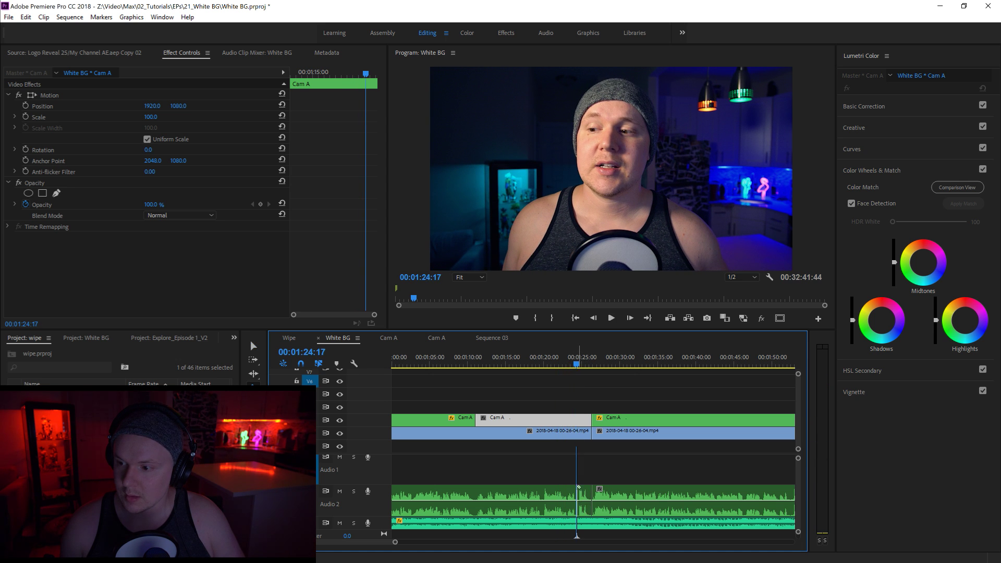
shift+click(579, 497)
key(v)
drag(584, 398, 587, 501)
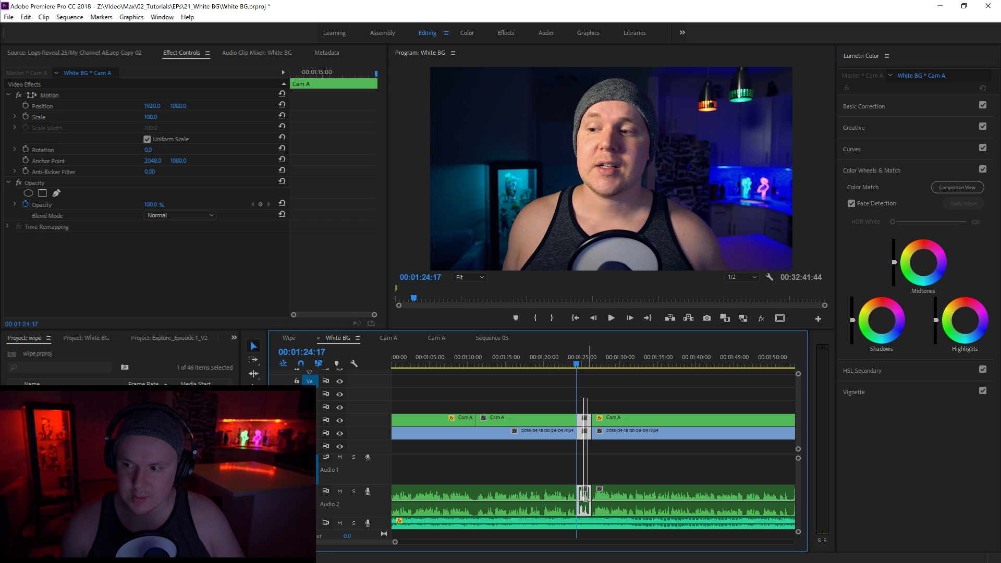
key(Delete)
Move the clips after the deleted section back to 00:01:24:17 to close the gap, and play across the join.
drag(395, 542, 514, 536)
drag(636, 392, 643, 499)
drag(636, 435, 619, 435)
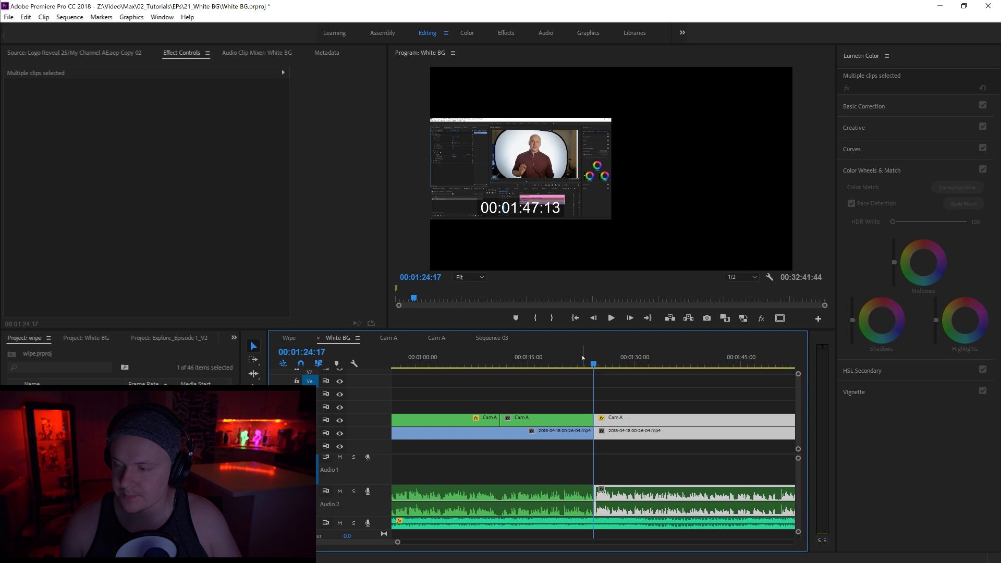
click(583, 357)
key(space)
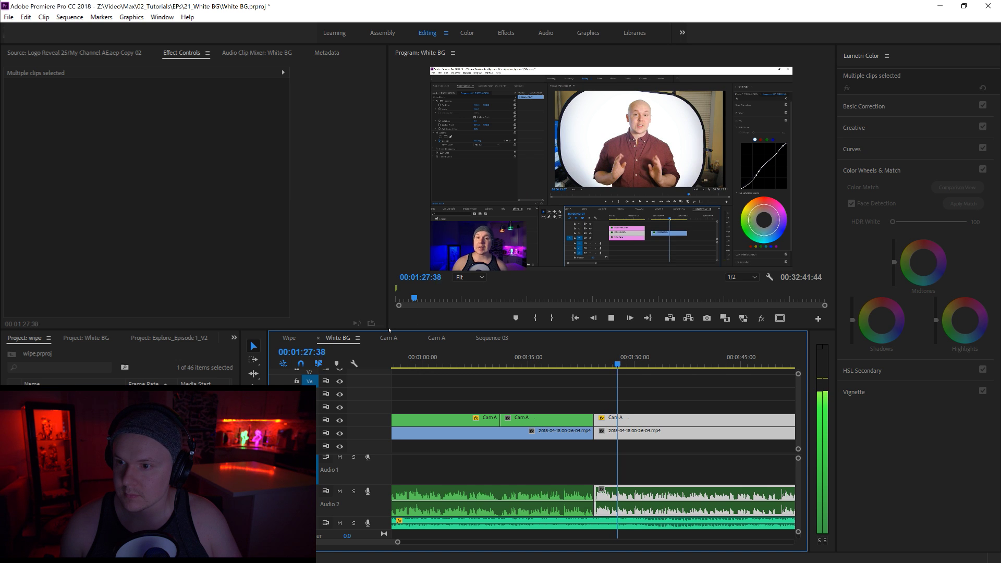
key(space)
Enlarge the Program monitor in width and height while leaving enough room for the timeline tracks.
drag(387, 329, 386, 390)
drag(390, 345, 204, 345)
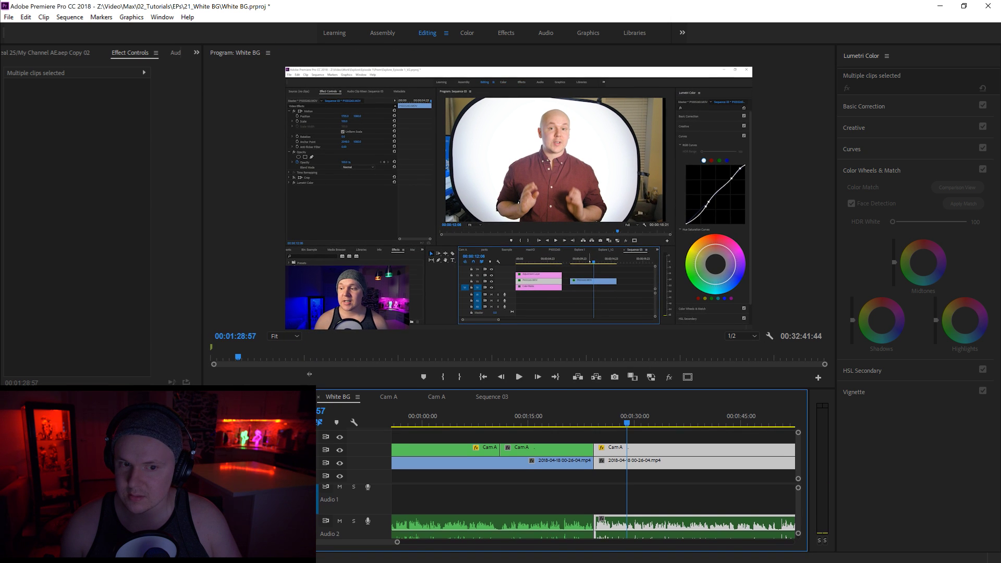
drag(313, 389, 313, 353)
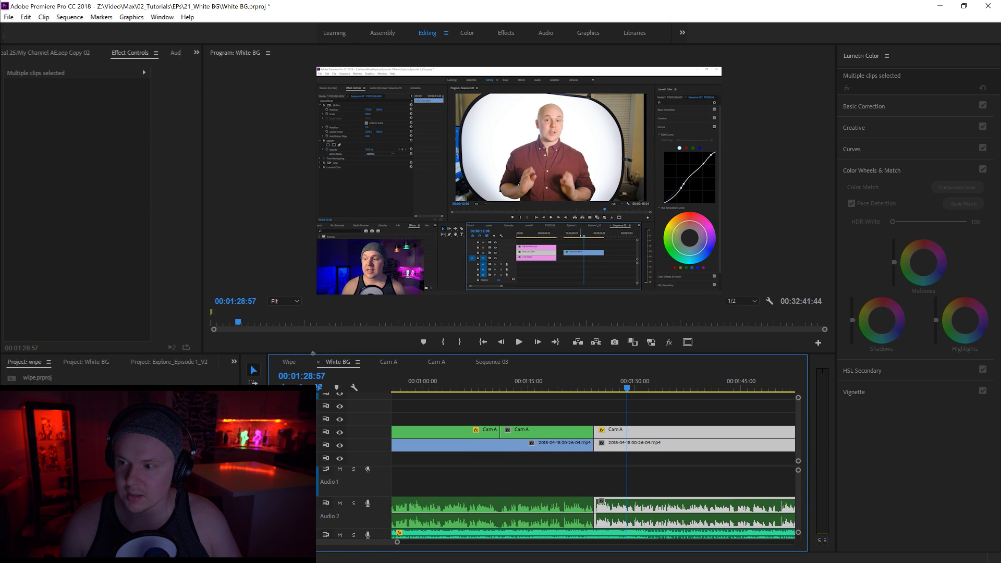
Split Cam A at 00:01:37:25 and trim the start of the second part to 00:01:41:27, leaving a gap in the webcam overlay.
key(space)
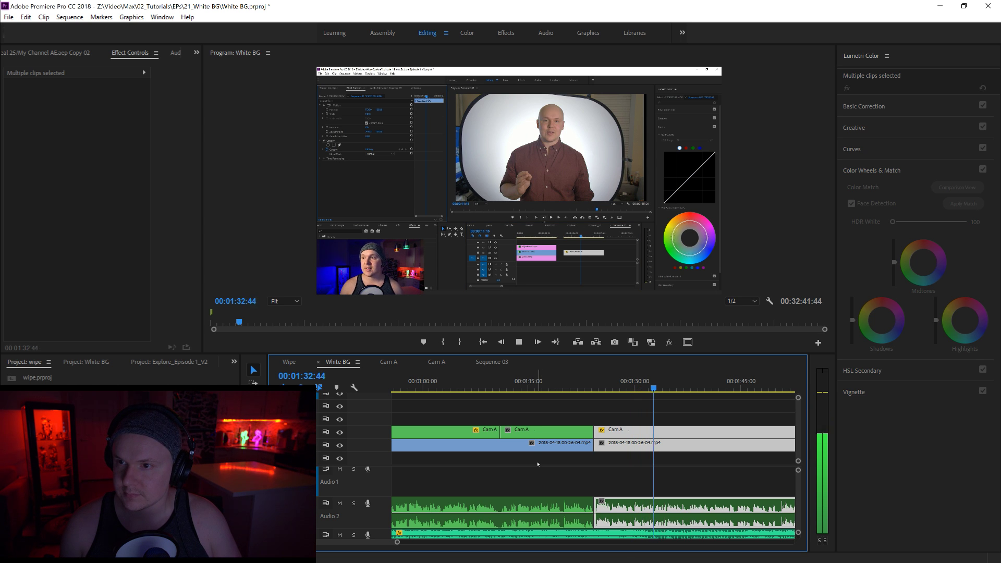
drag(381, 544, 386, 543)
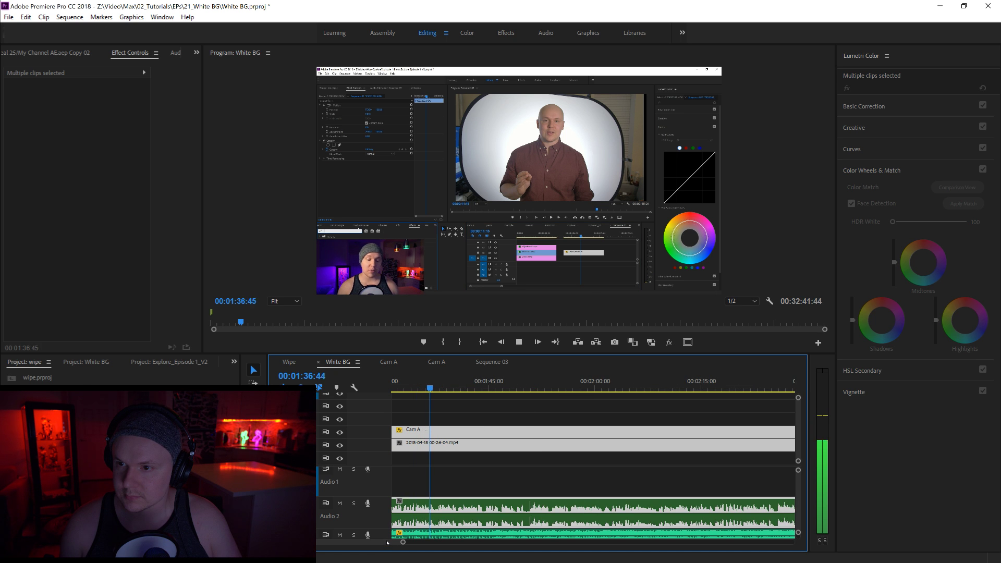
key(space)
click(464, 488)
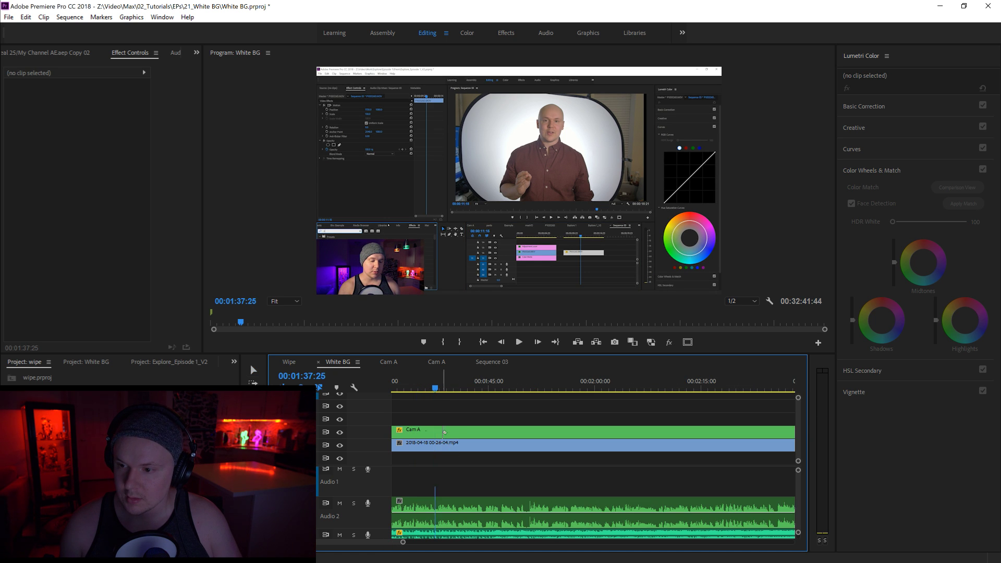
click(440, 430)
key(v)
key(space)
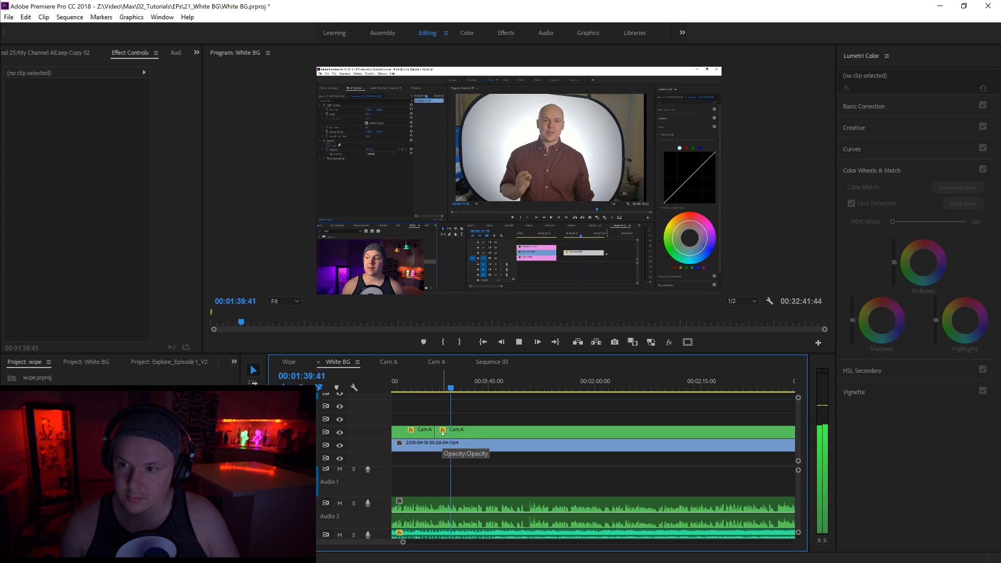
key(space)
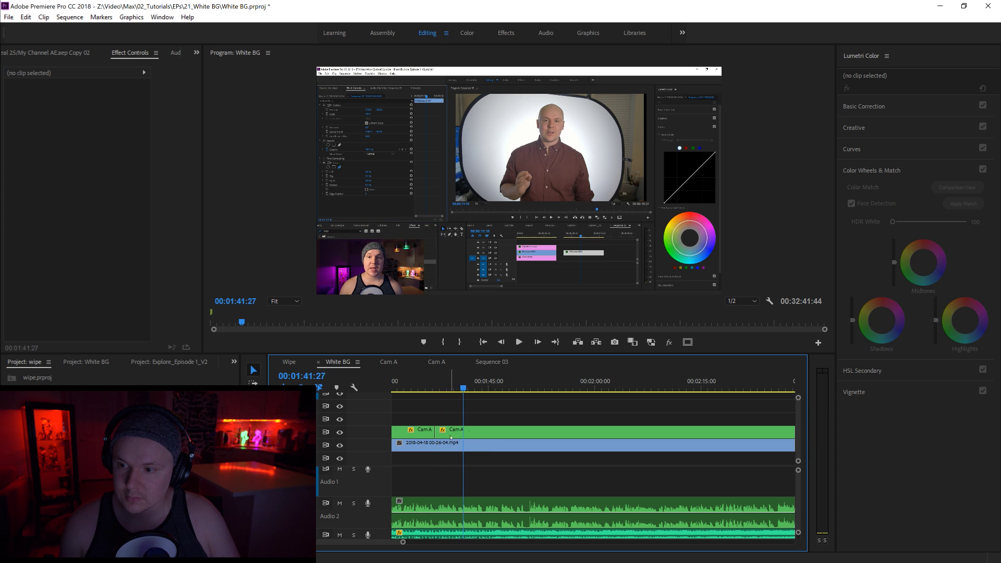
drag(439, 431, 463, 430)
Apply default transitions to the Cam A edges on both sides of the gap.
right_click(435, 432)
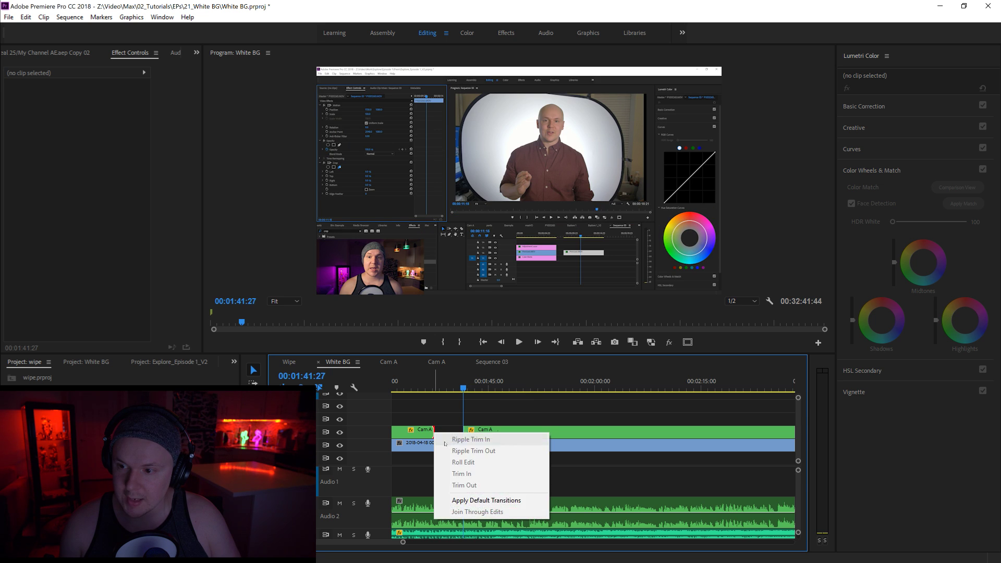
click(469, 499)
right_click(464, 431)
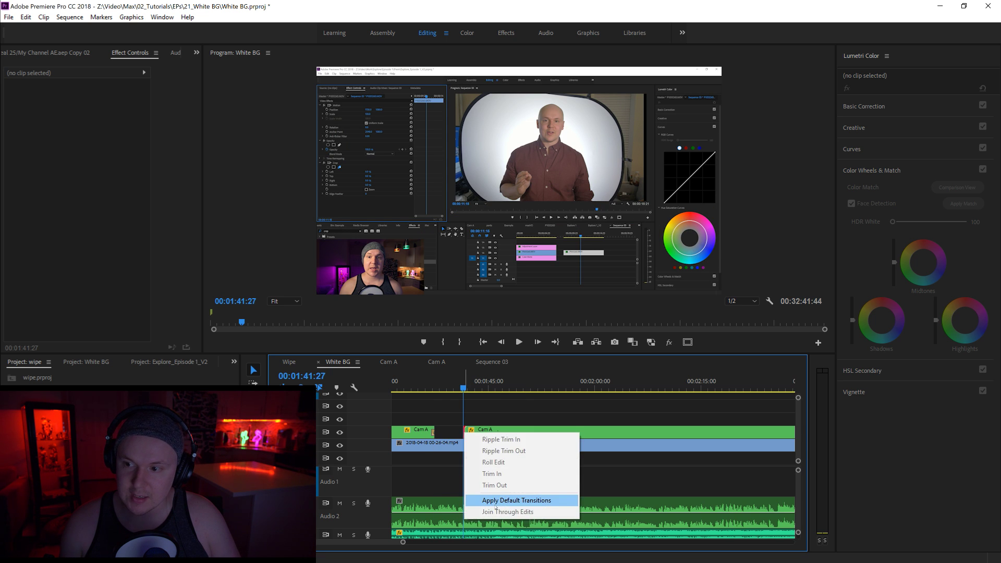
click(469, 501)
Play on past the gap and split the Cam A clip at 00:02:04:05, where the talking segment begins.
click(426, 386)
key(space)
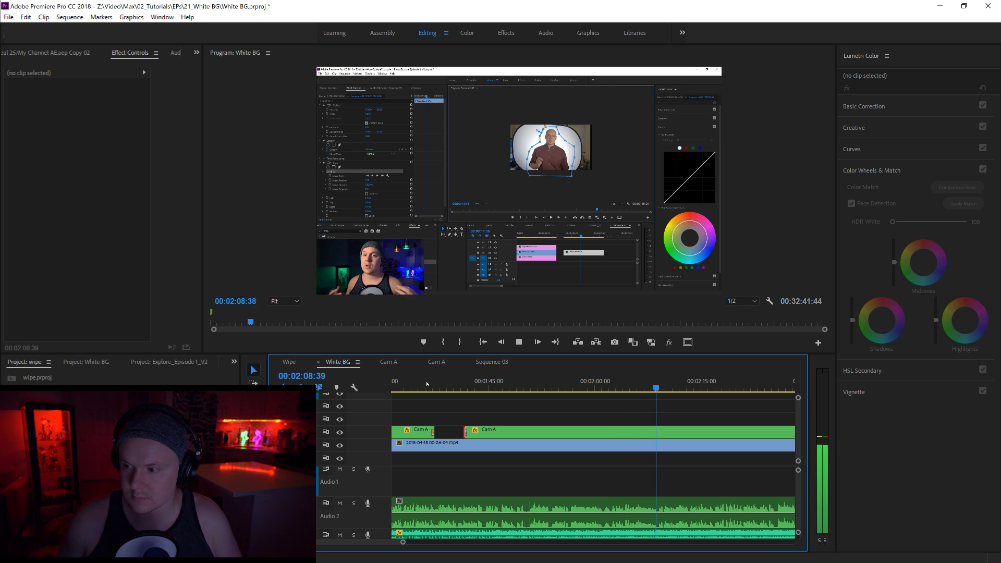
key(space)
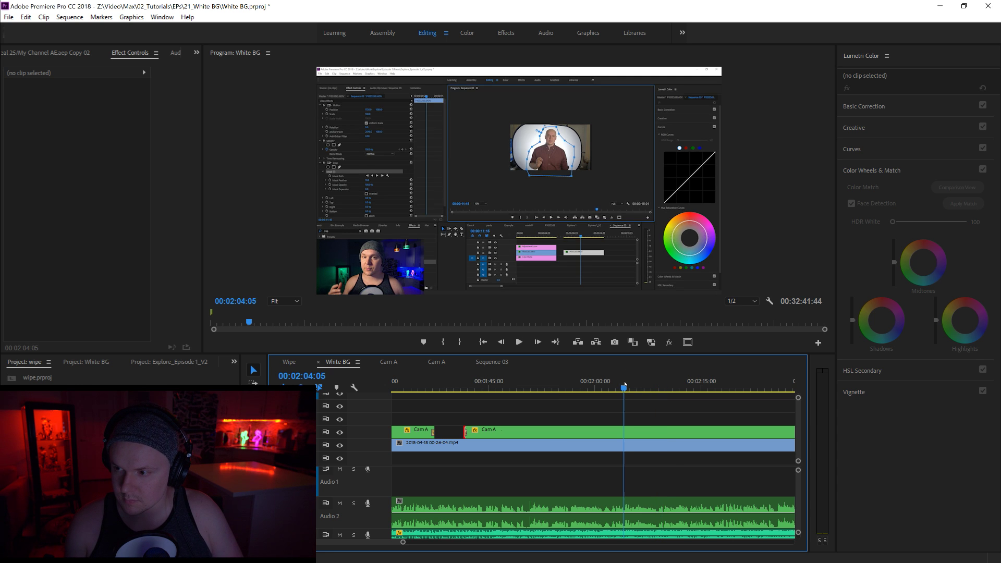
click(626, 383)
key(space)
click(625, 430)
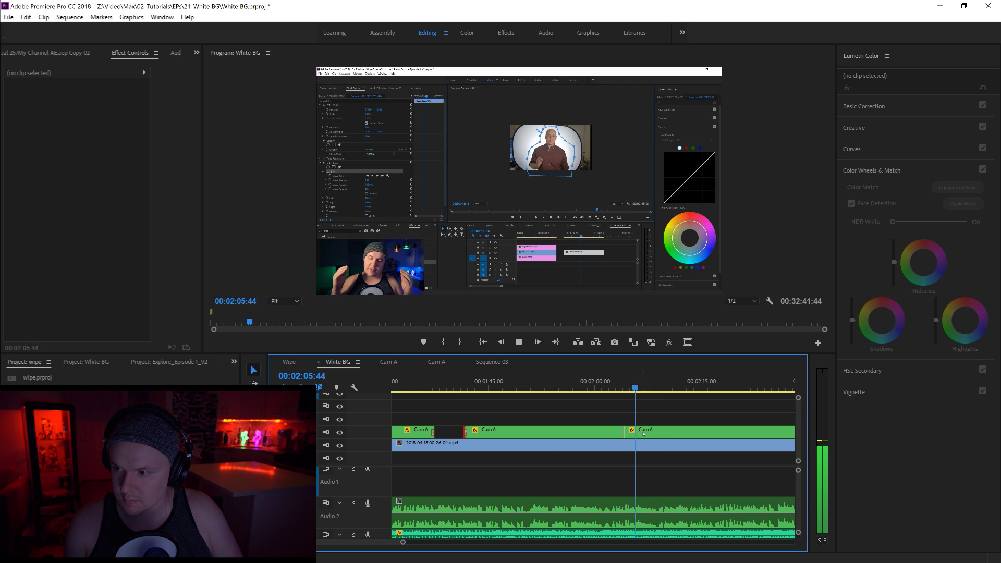
key(v)
Split Cam A again at about 2:16 and reset the middle segment's Motion to Position 1920, 1080 and Scale 100.
click(645, 433)
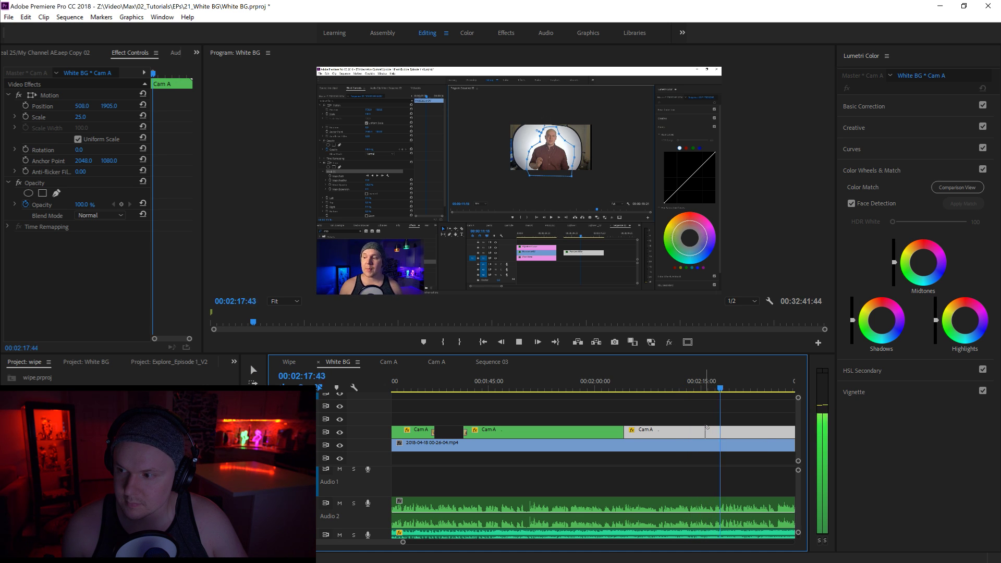
key(space)
click(713, 432)
key(v)
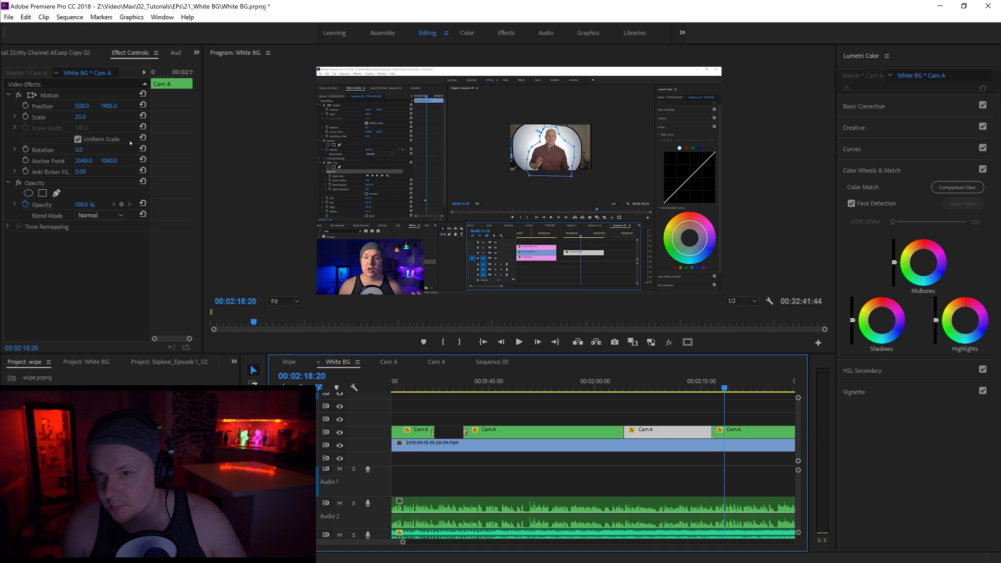
click(142, 116)
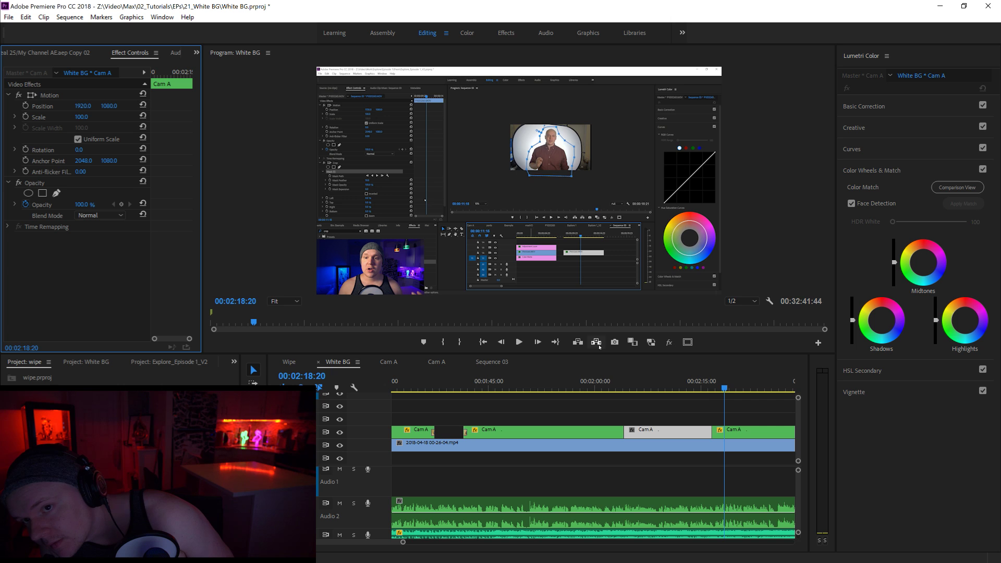
Play the sequence from about 2:03 to 2:20 to check the full-frame Cam A segment and its cuts.
click(614, 384)
key(space)
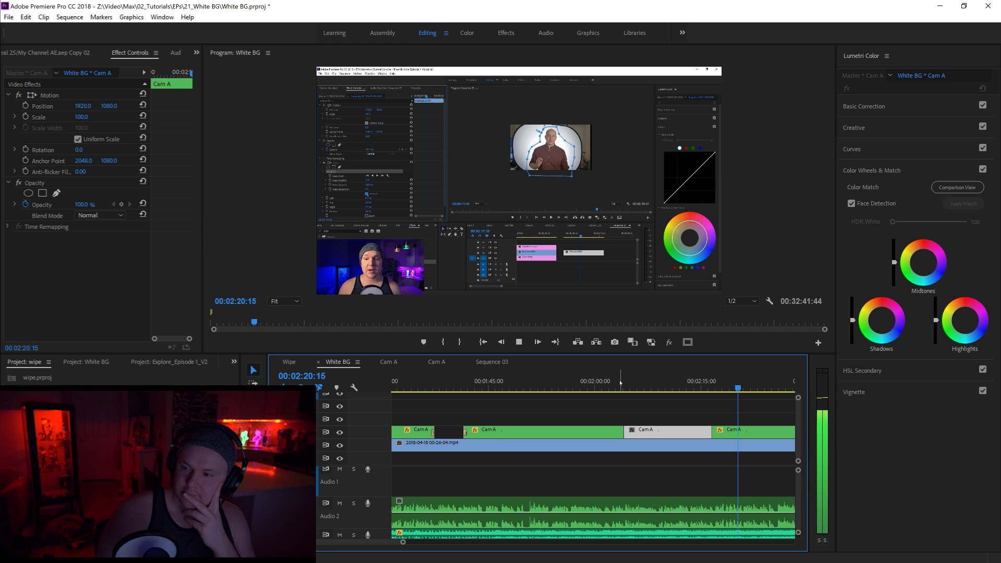
key(space)
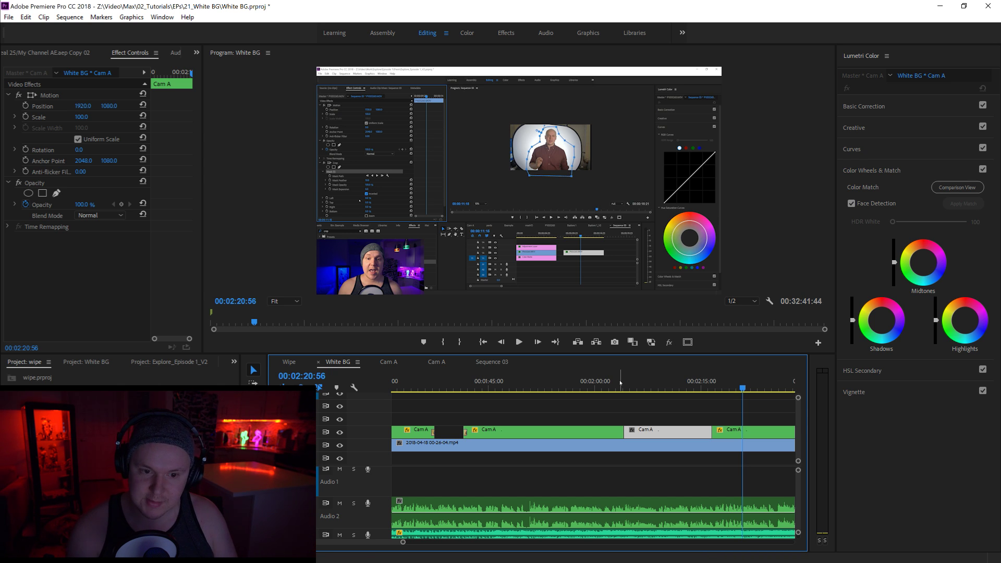
Play on from about 2:20 and split all the tutorial clips at 00:02:34:20 and 00:02:39:16, around the quiet stretch.
key(space)
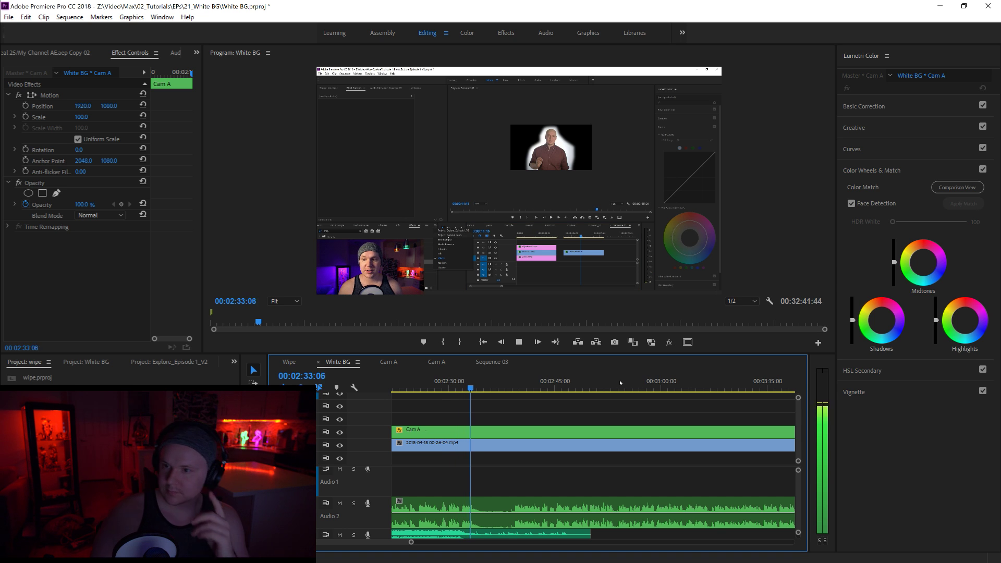
key(space)
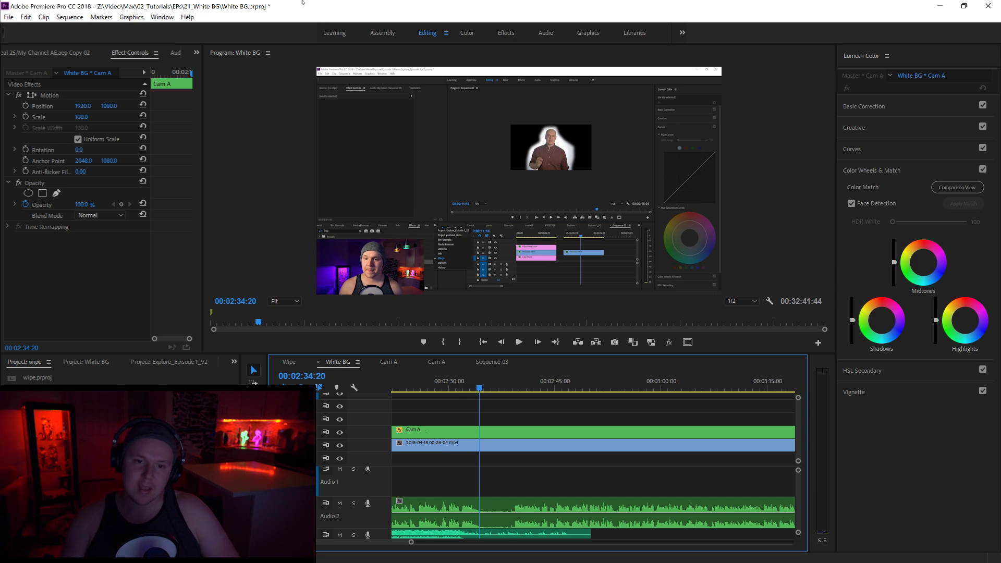
click(480, 510)
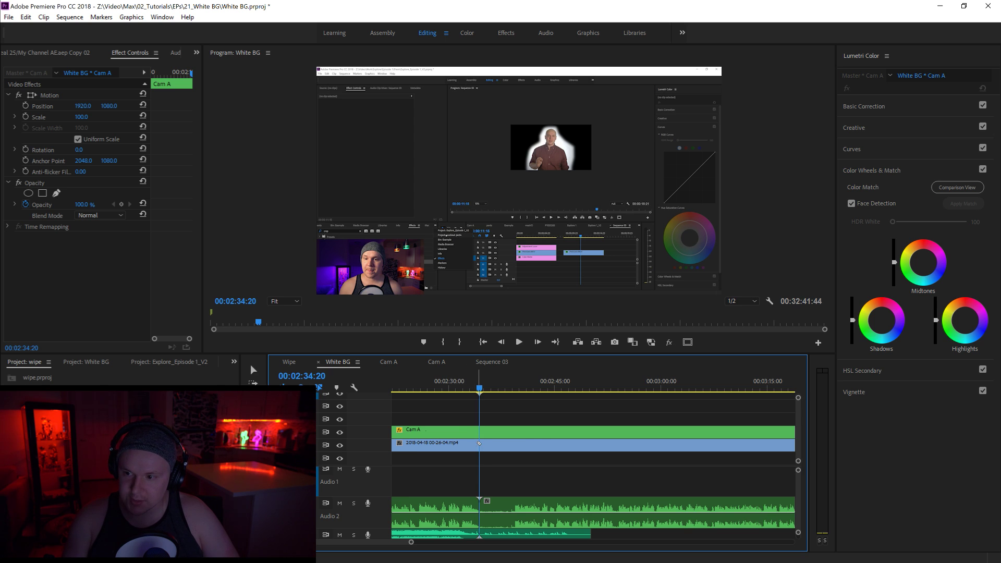
drag(504, 388, 514, 388)
key(c)
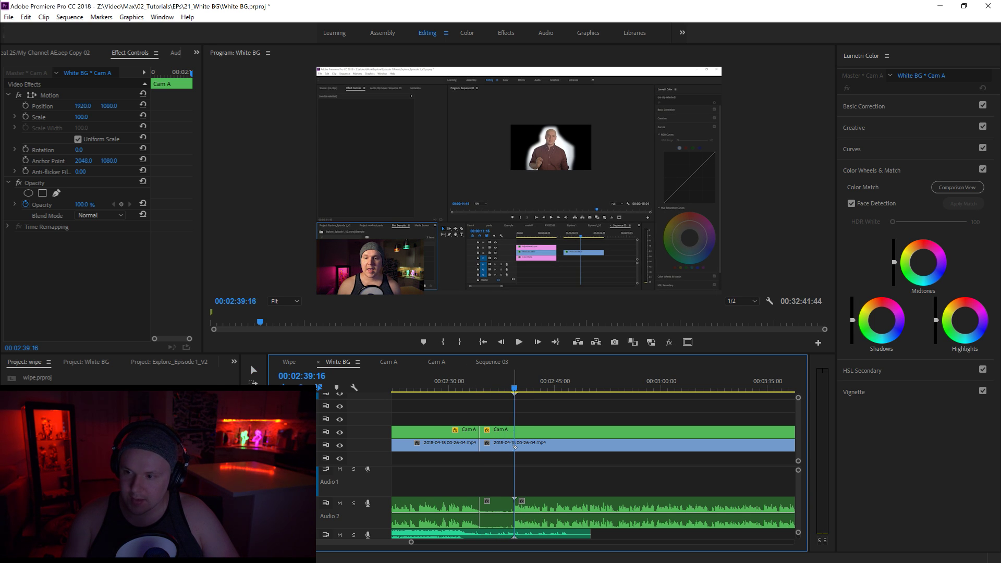
Delete the section between the two cuts on video and voice audio, and close the gap with Ripple Delete.
key(v)
click(502, 508)
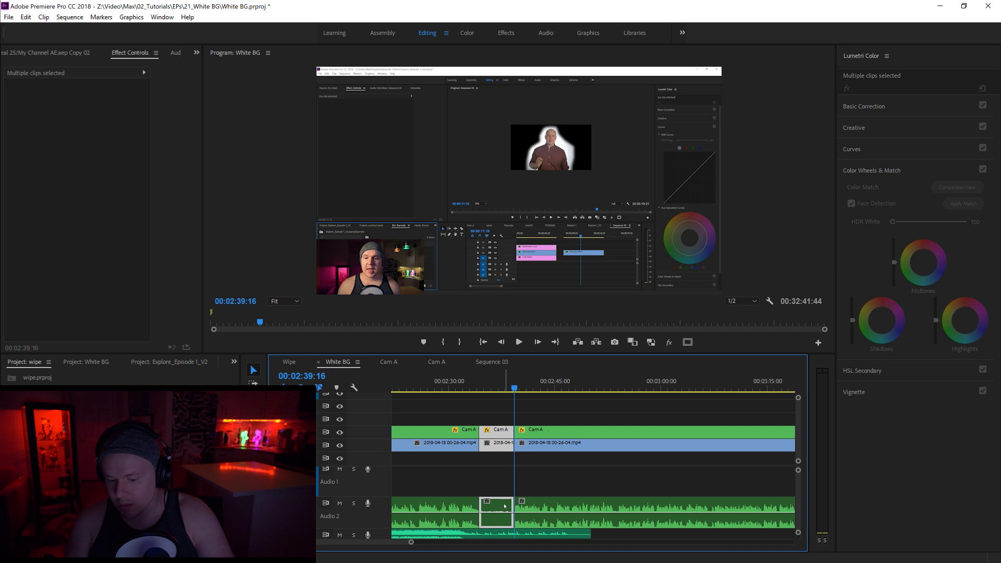
key(Delete)
right_click(497, 446)
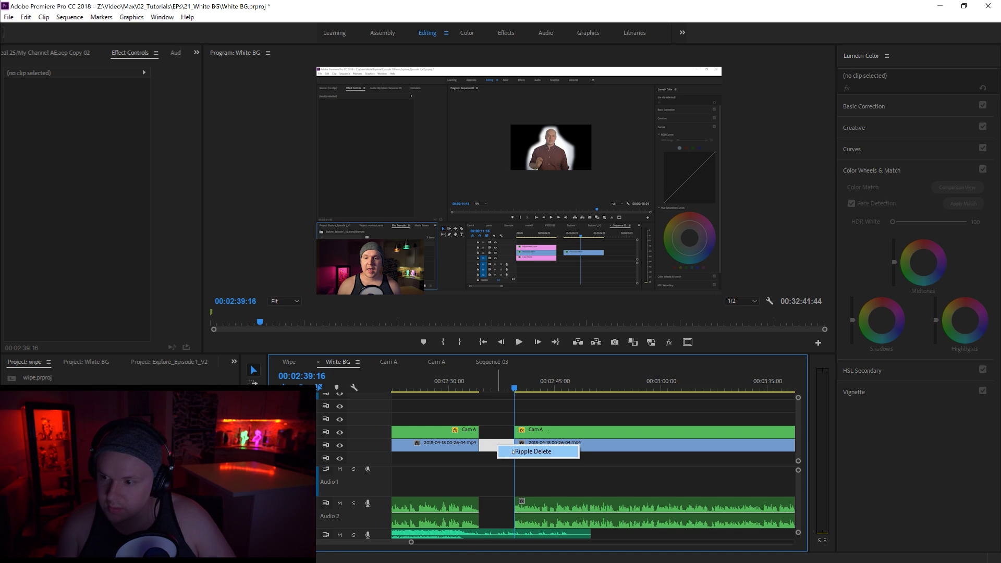
click(516, 451)
Duplicate the Endless Fields music clip so the copy starts at the 00:02:34:20 cut.
drag(411, 542, 558, 542)
click(466, 535)
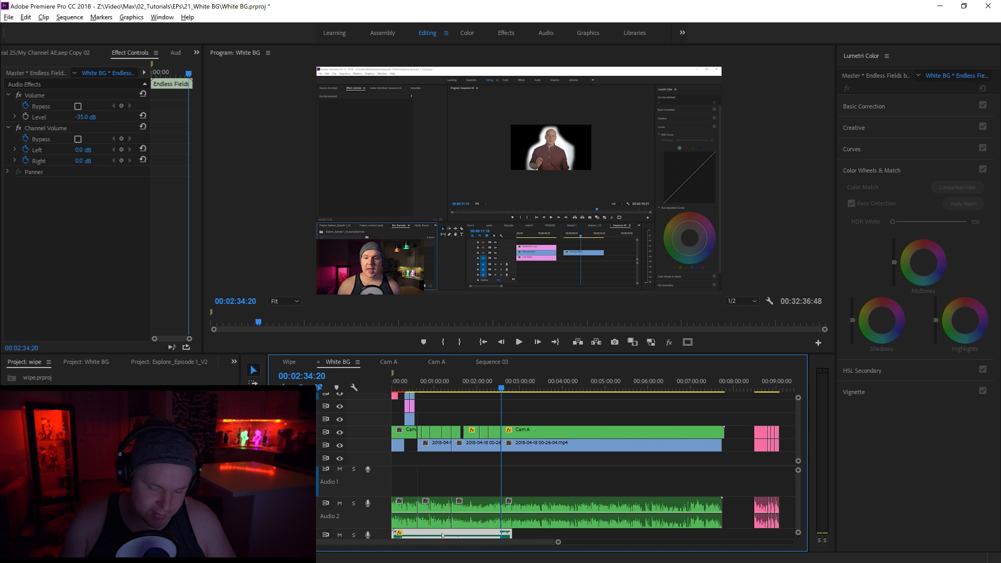
drag(426, 532, 555, 544)
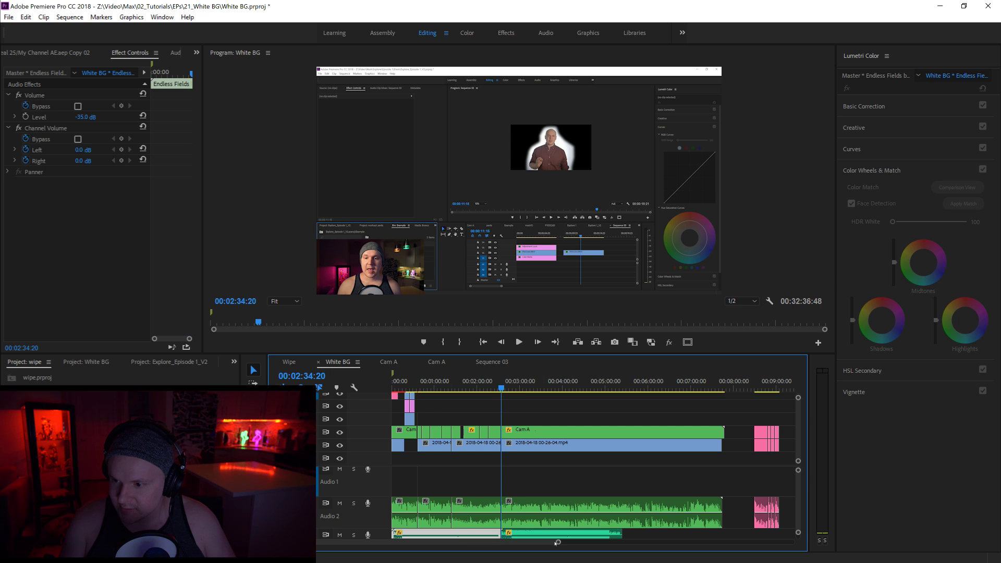
Apply the default audio transition at the junction of the two Endless Fields clips.
key(equal)
key(equal)
key(equal)
key(equal)
key(equal)
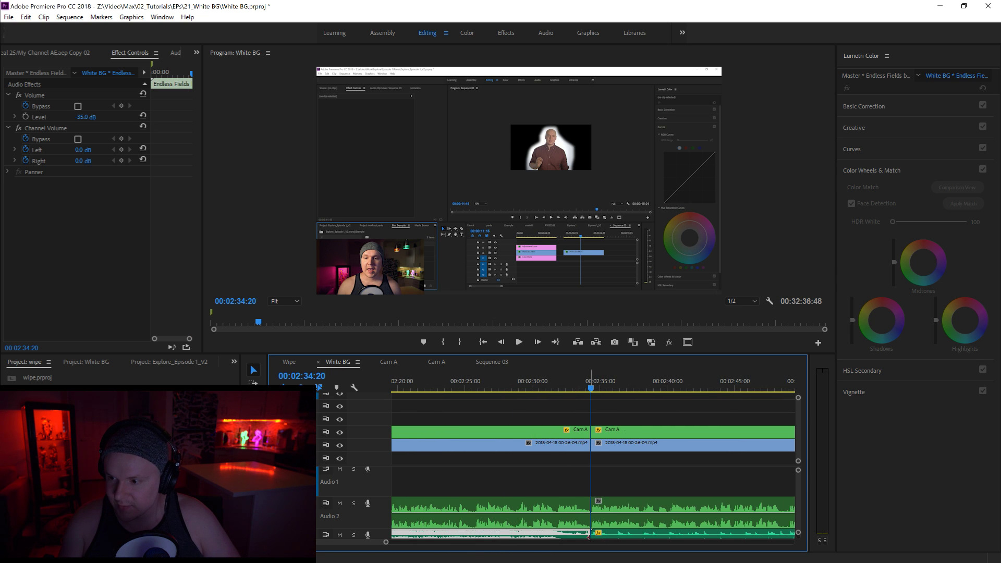
right_click(590, 535)
click(617, 518)
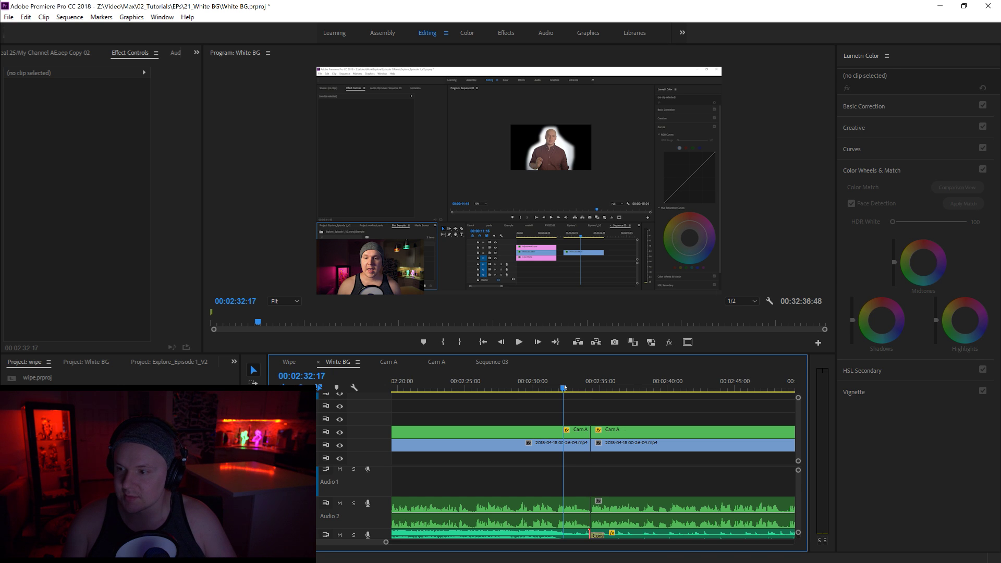
Play from 00:02:32:17 across the cut and apply the default transition to the Cam A end at about 2:34.
key(space)
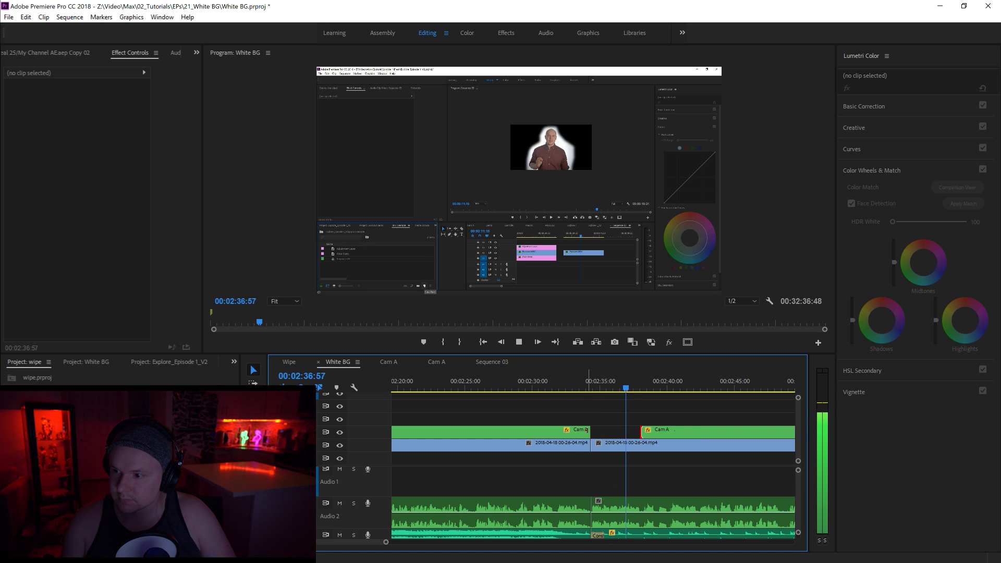
right_click(589, 432)
click(639, 499)
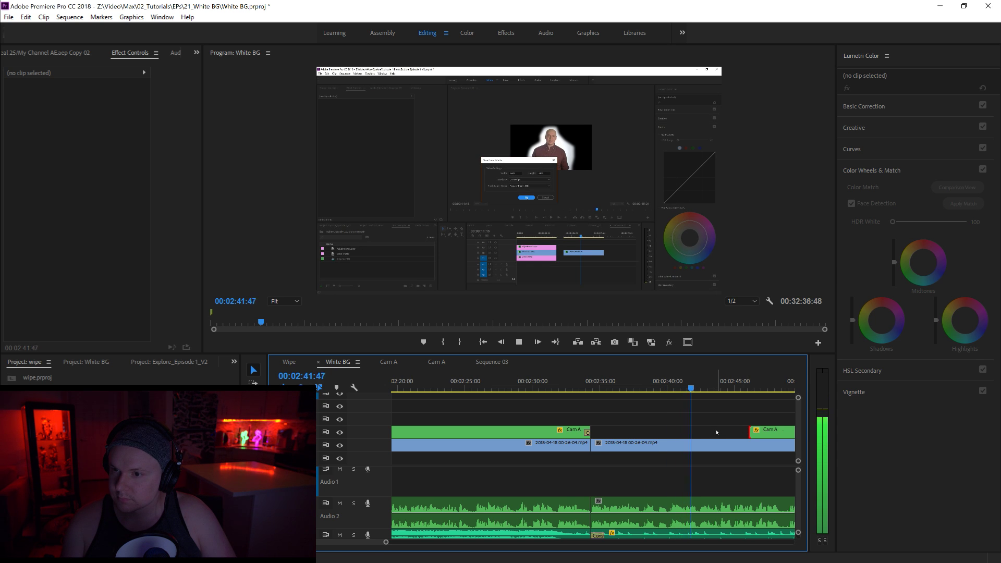
Trim the start of the following Cam A clip to 00:02:52:50 and apply the default transition to that edge.
scroll(484, 513, down, 10)
scroll(470, 485, up, 10)
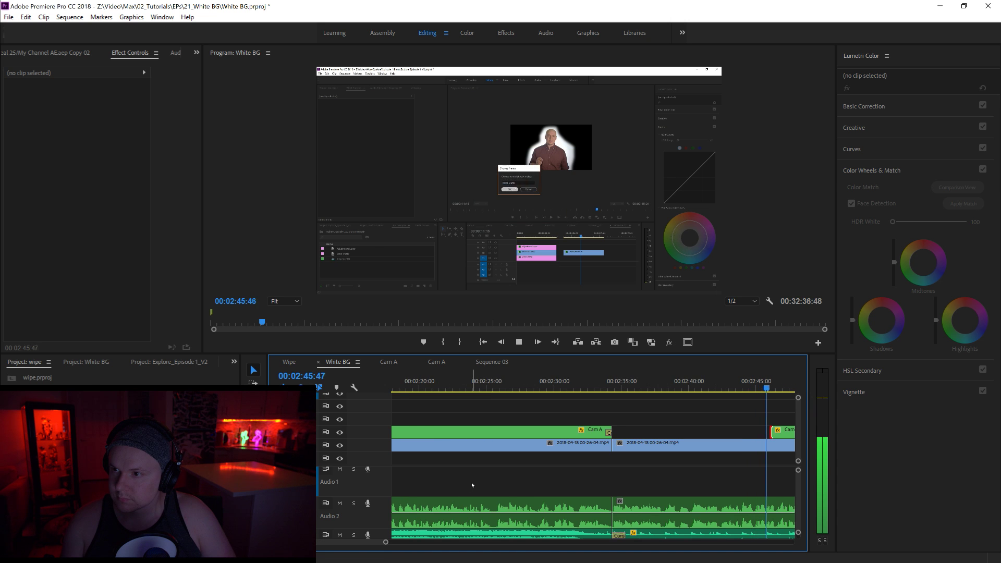
key(space)
drag(416, 432, 505, 432)
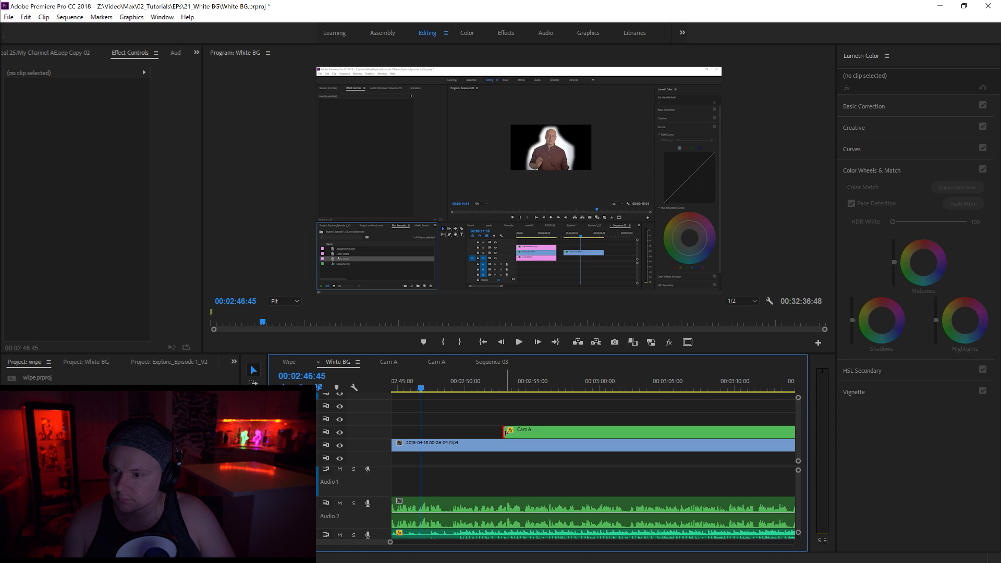
key(space)
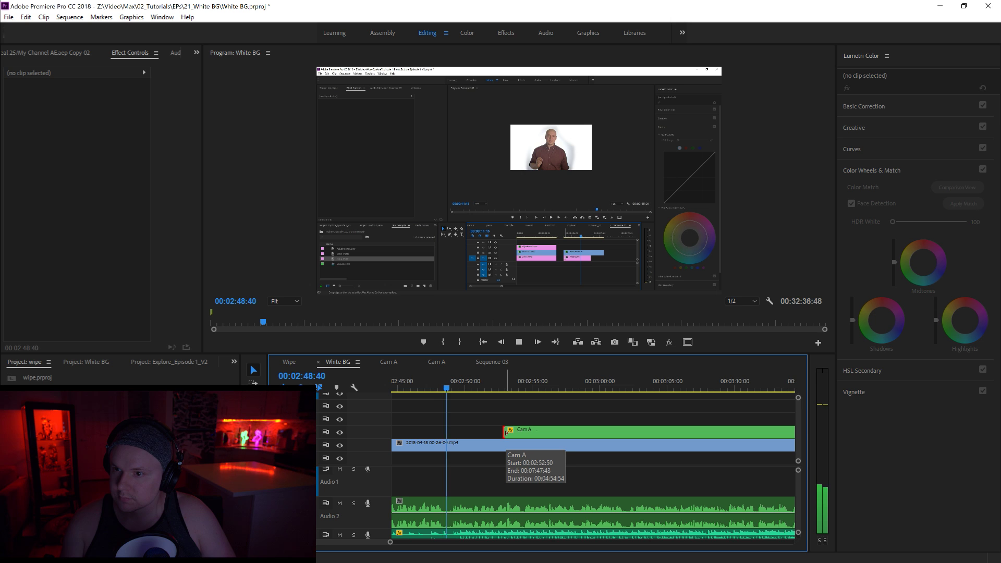
right_click(504, 432)
click(551, 496)
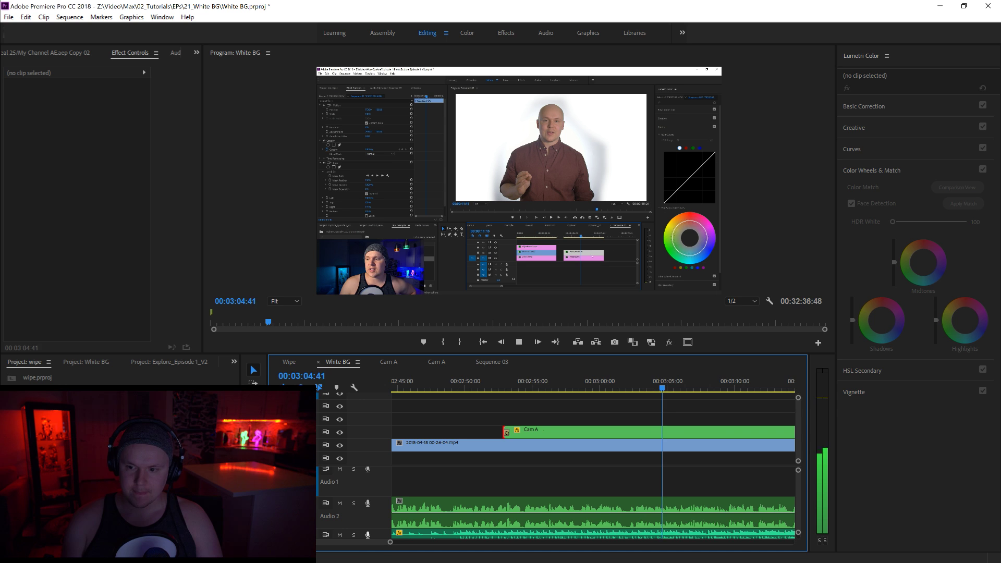
Play on past 3:04 and split Cam A, the screen recording and the voice audio at about 3:09 and 3:12.
drag(390, 544, 533, 531)
drag(463, 546, 477, 546)
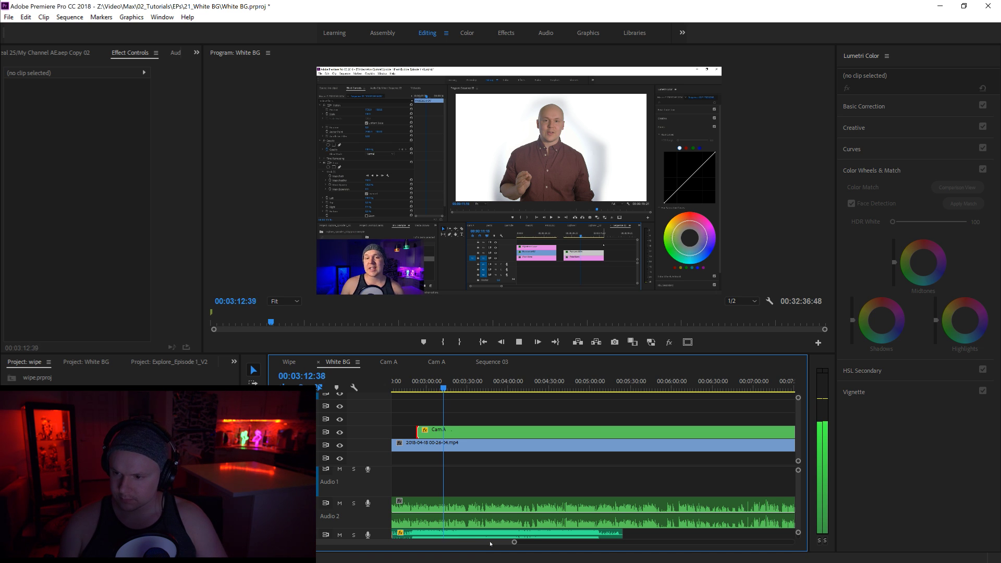
key(space)
drag(514, 542, 462, 541)
key(space)
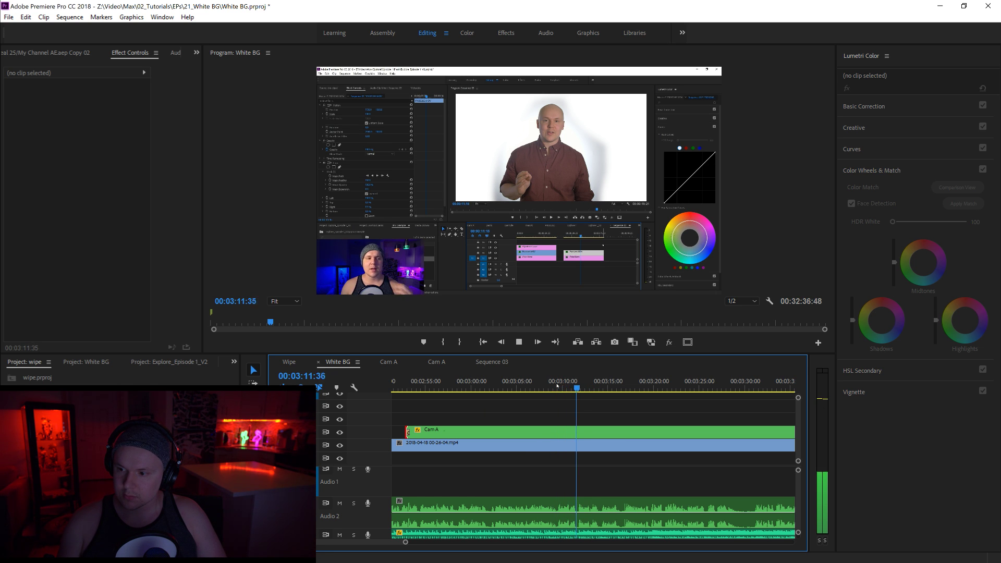
key(space)
click(556, 447)
click(580, 515)
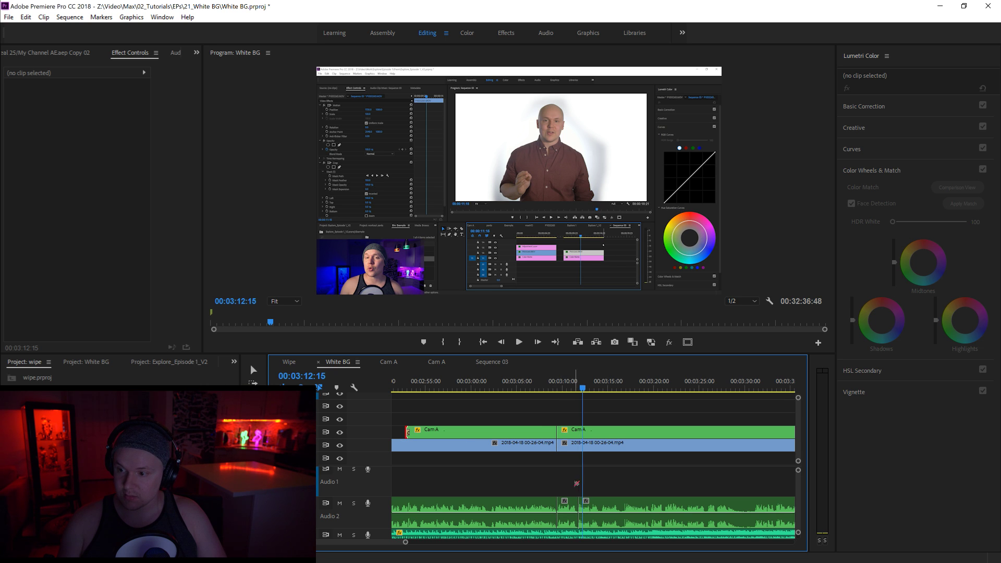
click(579, 432)
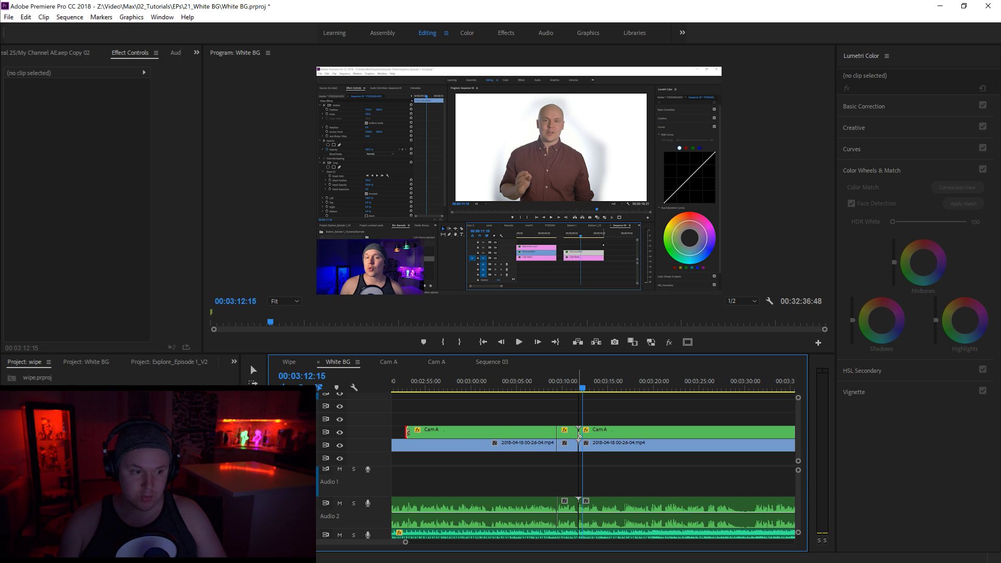
Delete the short section between the cuts at about 3:09 and 3:12 and ripple delete the gap.
drag(568, 424, 567, 517)
key(Delete)
right_click(565, 433)
click(575, 440)
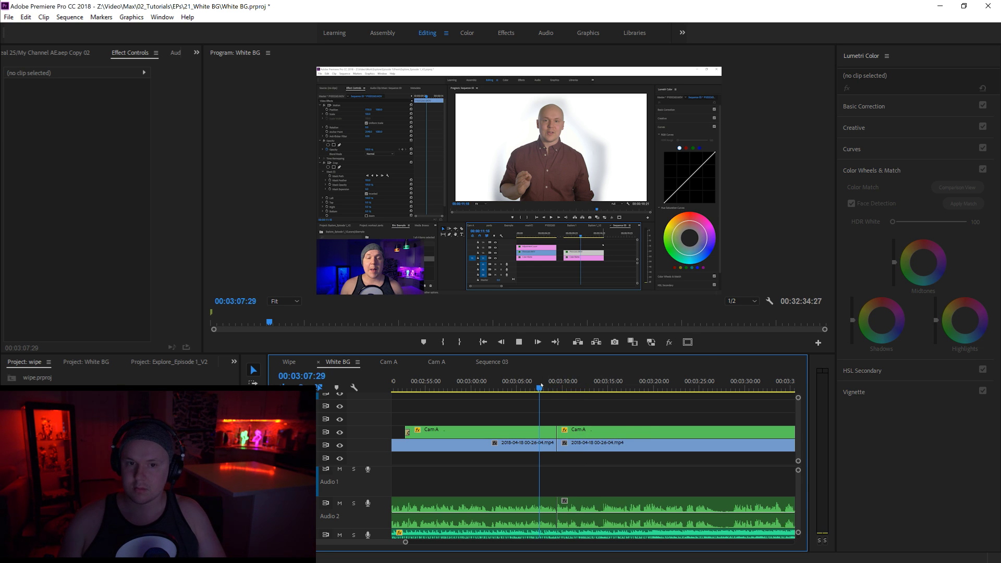
Play the sequence from about 3:07 to 4:24, and again from 3:40 to about 4:55, to check for further footage to cut.
key(space)
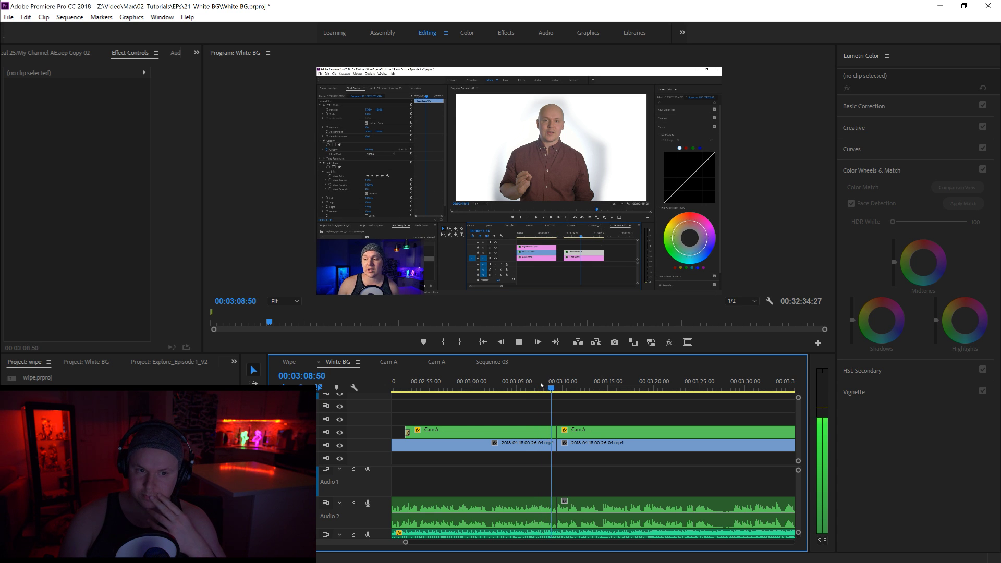
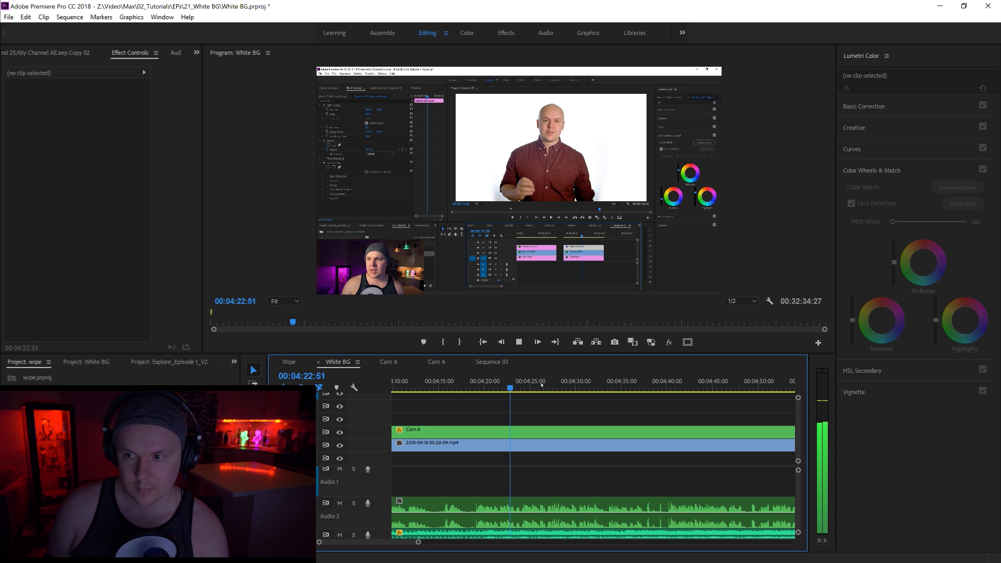
key(space)
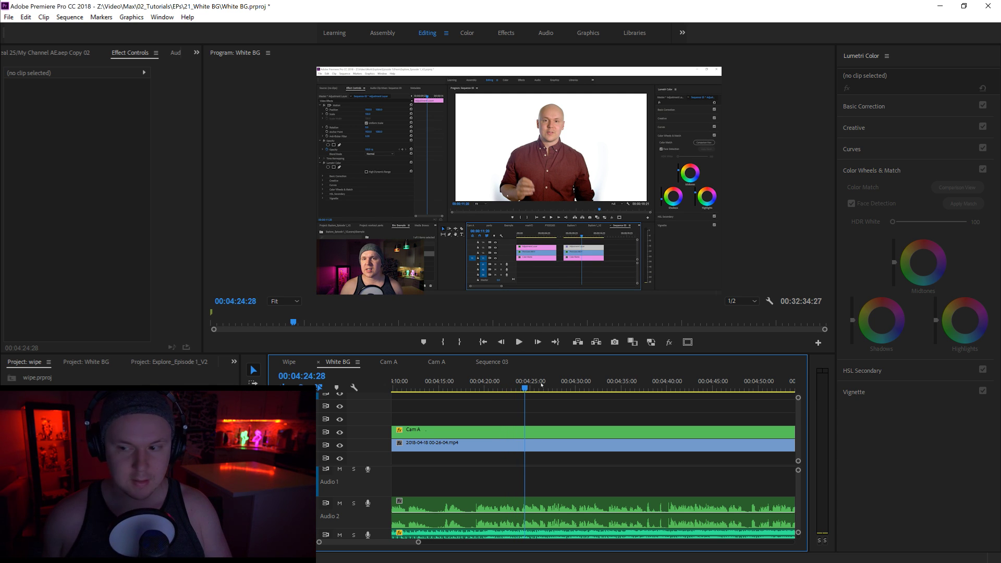
drag(418, 542, 464, 540)
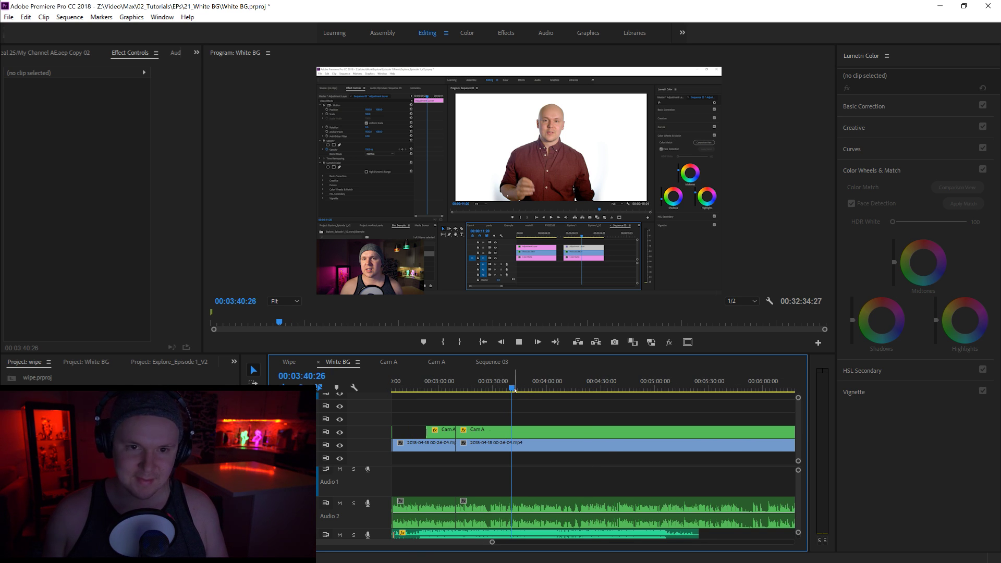
key(space)
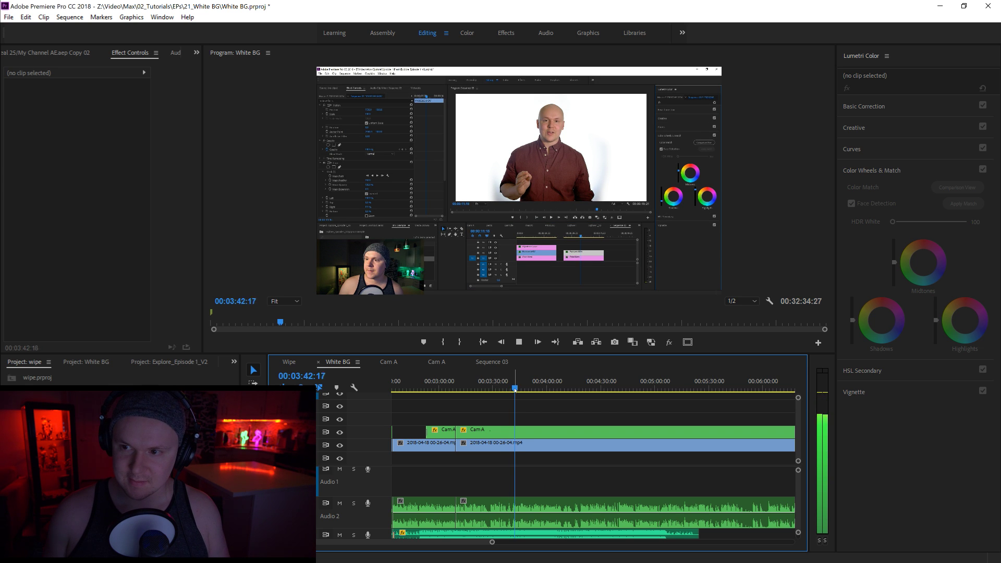
key(space)
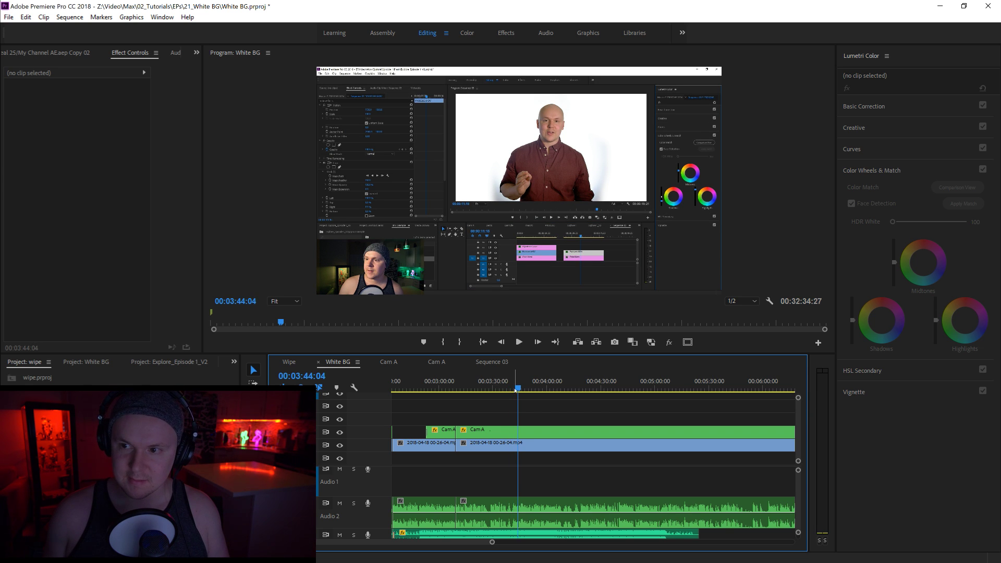
key(space)
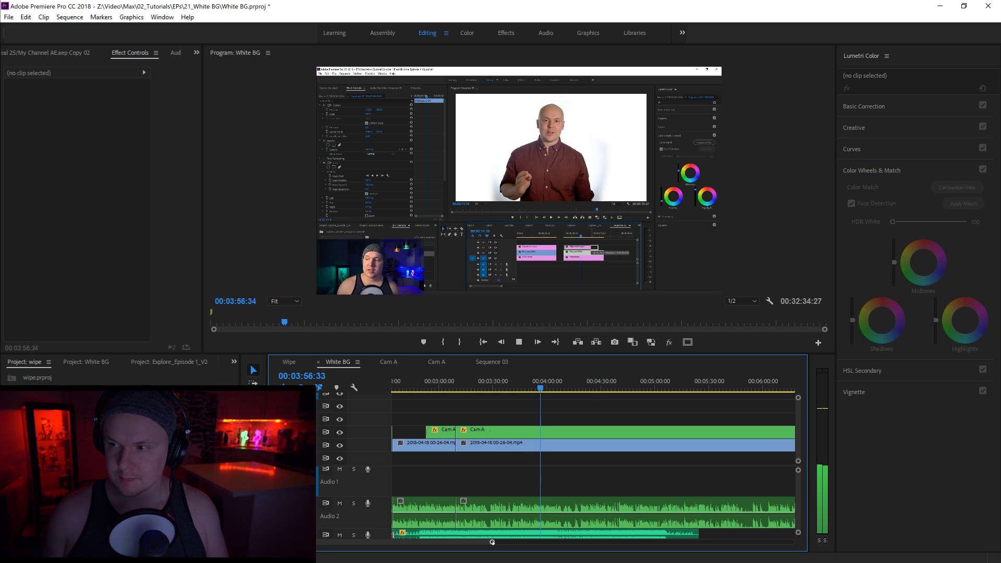
drag(492, 542, 476, 543)
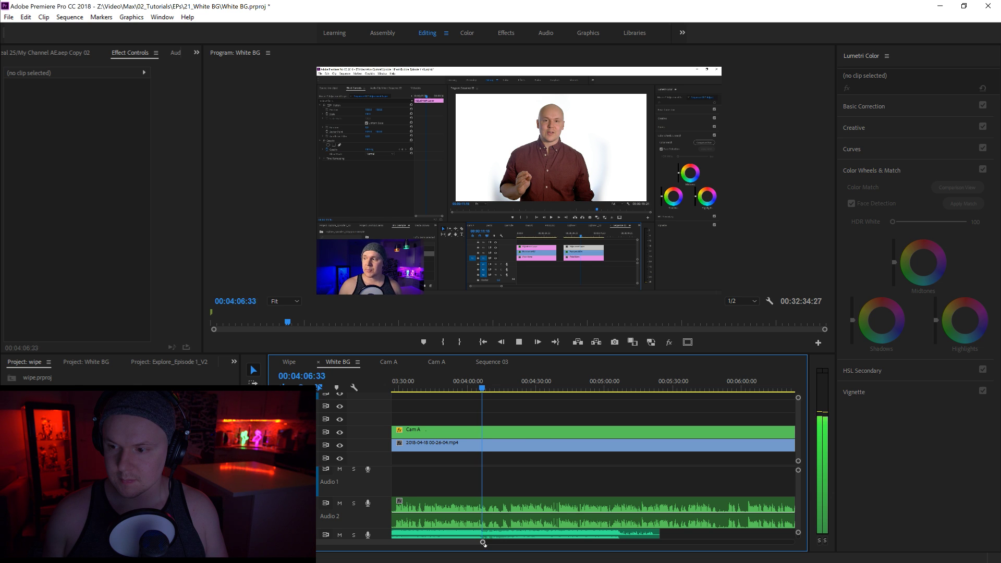
drag(483, 542, 497, 543)
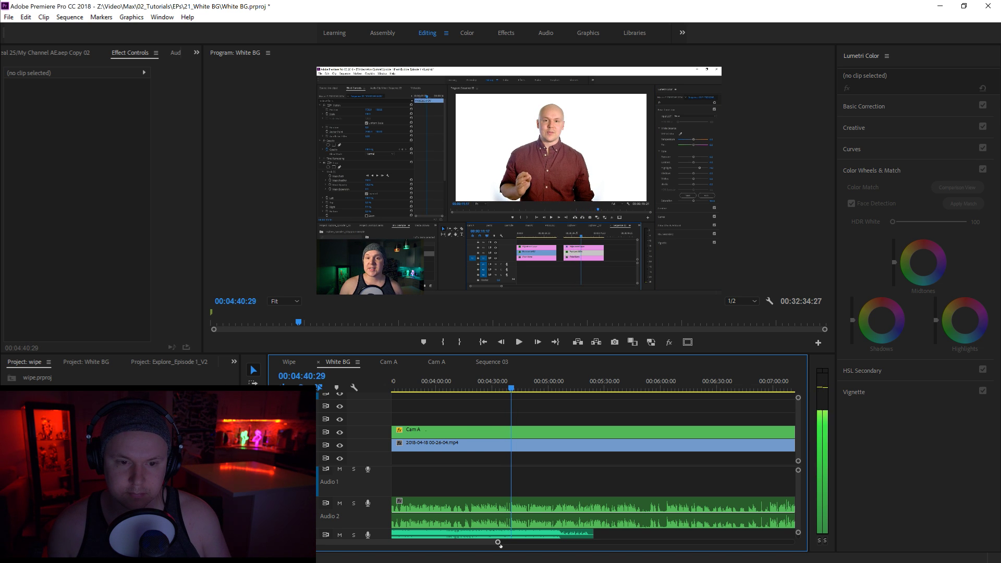
key(space)
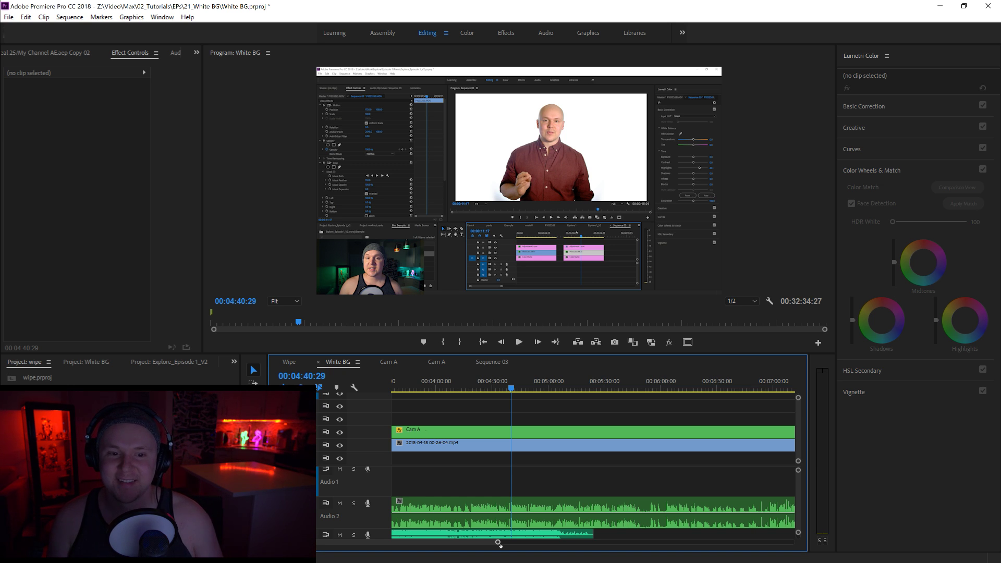
key(space)
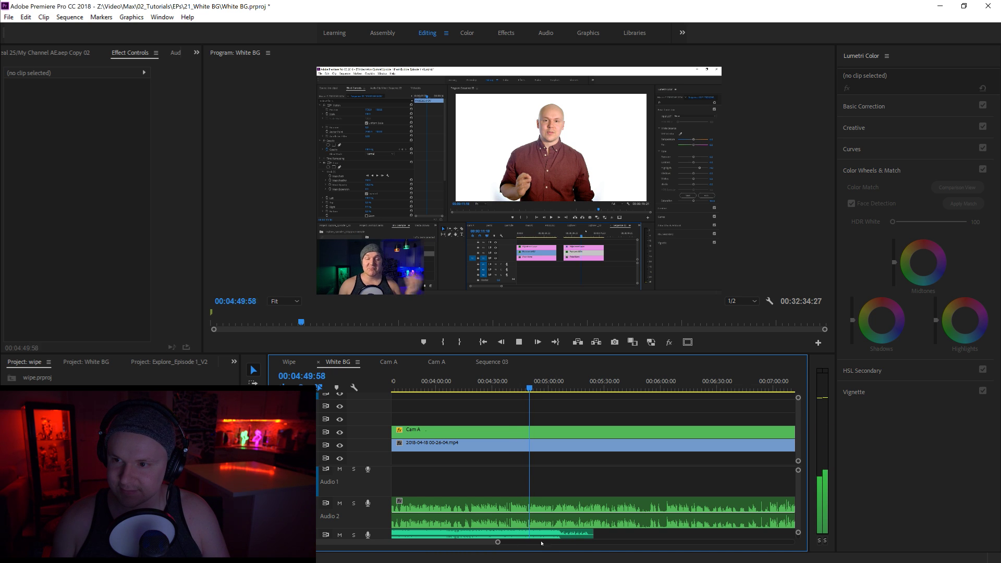
drag(498, 543, 469, 542)
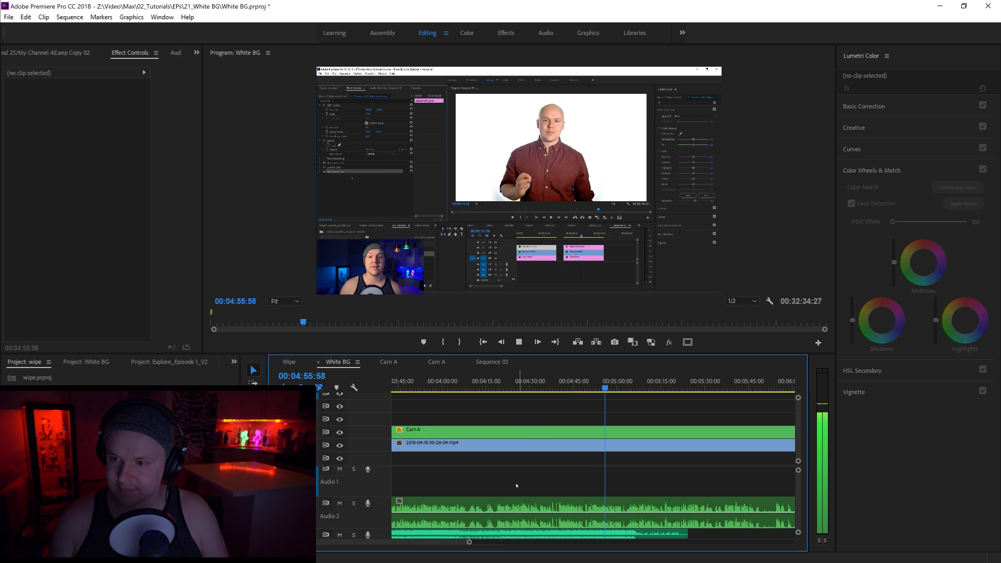
Duplicate the second Endless Fields music clip so the copy continues the music from about 5:03.
drag(469, 542, 572, 531)
click(505, 535)
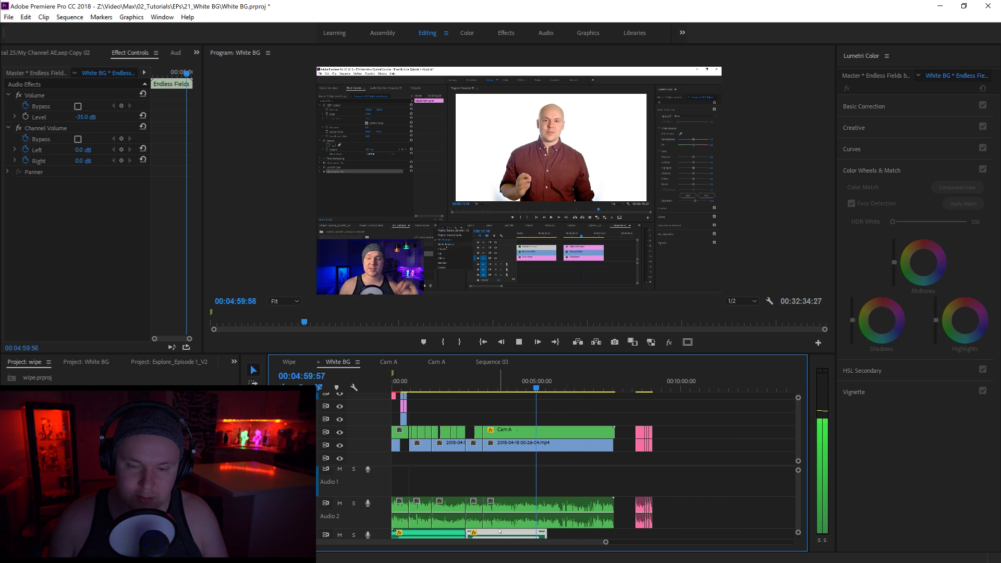
drag(489, 535, 567, 535)
key(=)
key(=)
key(=)
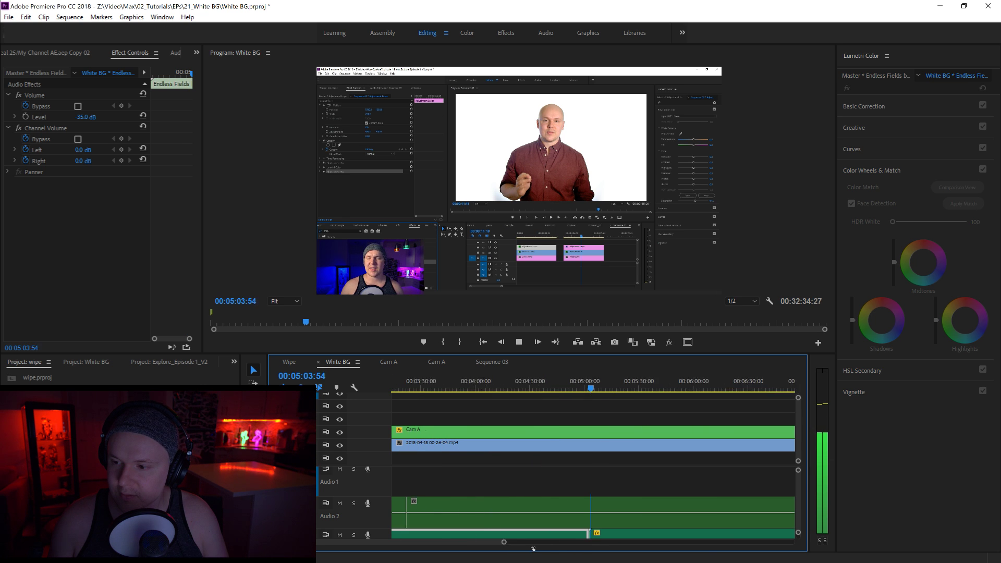
Shift the cut between the Endless Fields music clips at about 5:03 slightly and apply the default audio transition there.
drag(503, 548, 506, 548)
drag(588, 534, 614, 533)
right_click(613, 534)
click(642, 516)
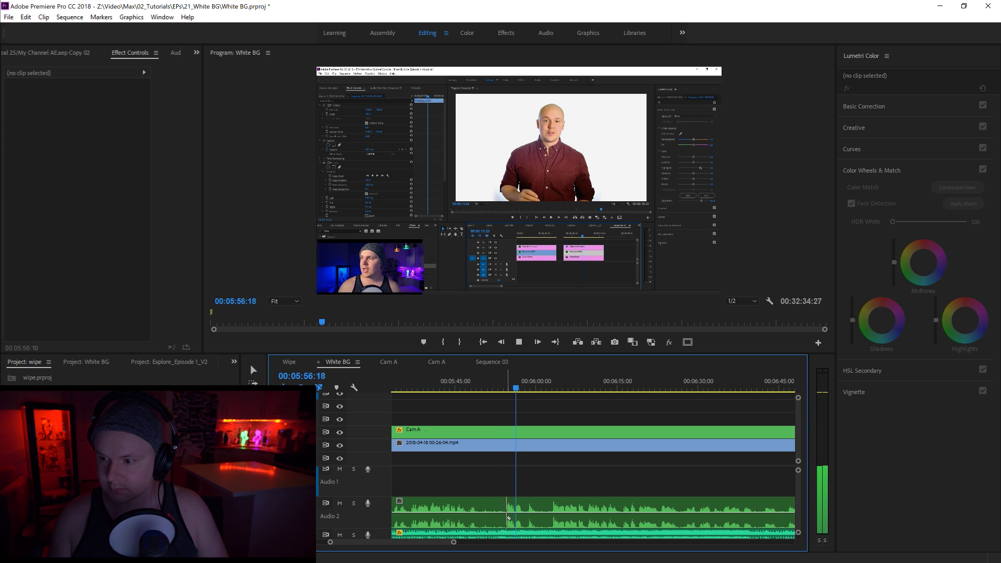
Split Cam A, the screen recording and the voice audio at about 5:54 and 6:00.
click(507, 517)
click(508, 435)
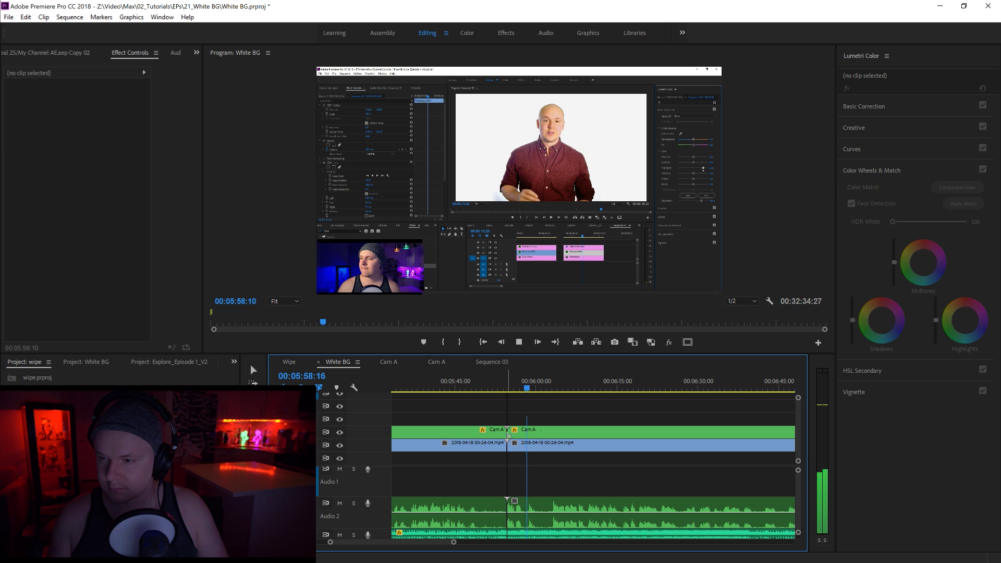
key(space)
click(537, 513)
Move the section between the two cuts earlier to start at about 5:47 and play it from just before.
drag(523, 440, 482, 451)
click(456, 389)
key(space)
drag(454, 543, 468, 542)
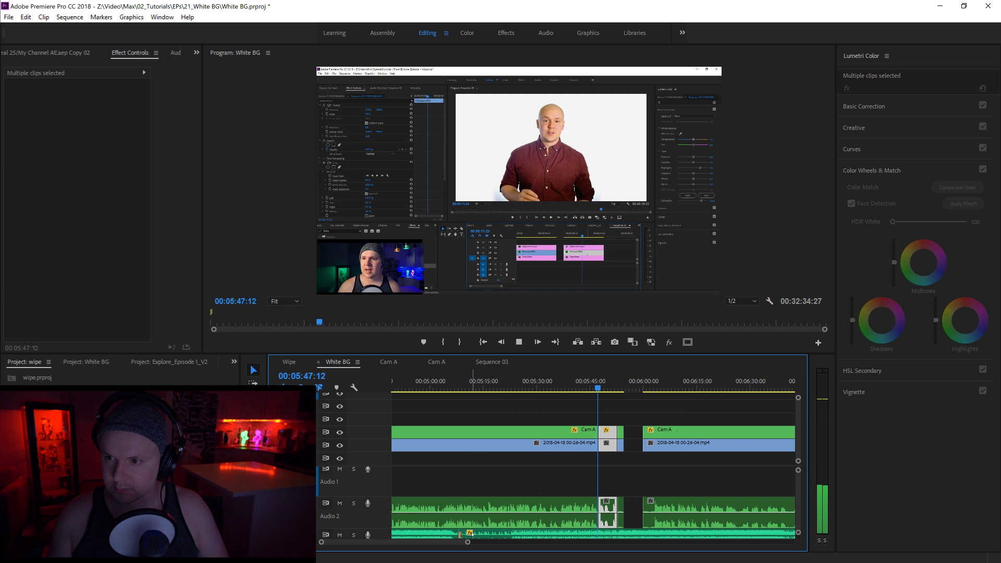
drag(470, 541, 447, 551)
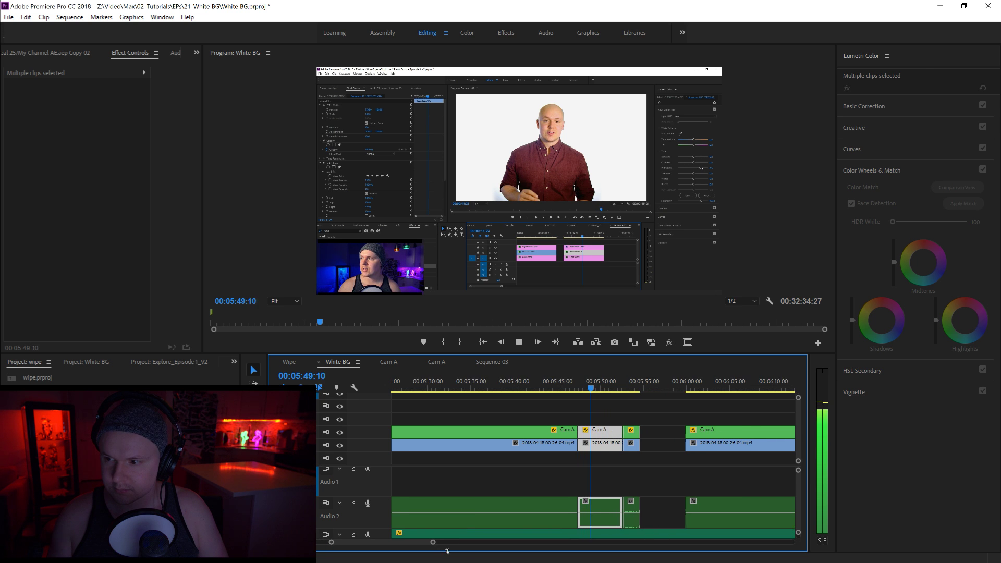
key(space)
Reset the moved Cam A piece's position to 1920, 1080 and scale to 100 so it fills the frame, and play it back.
click(599, 459)
click(604, 433)
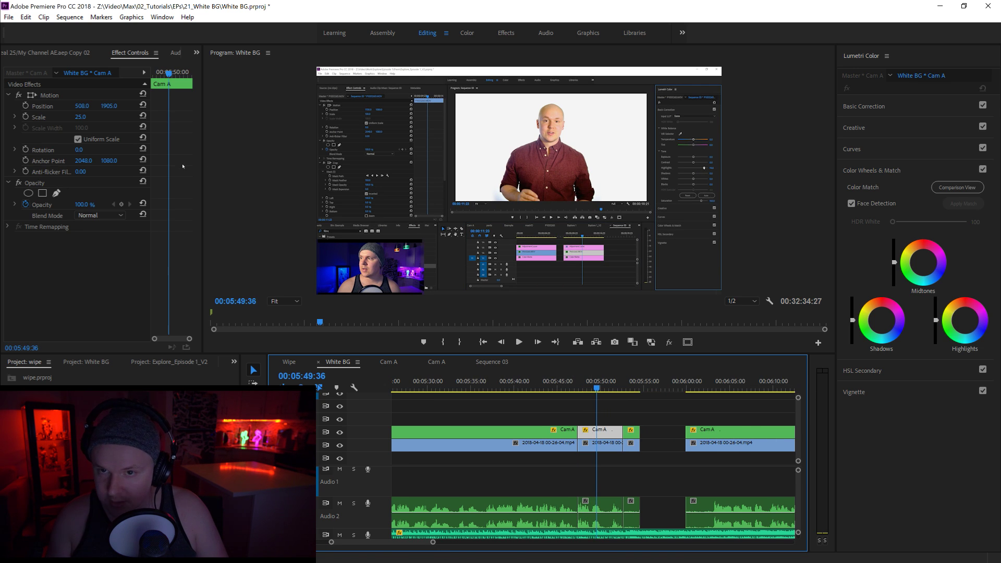
click(142, 106)
click(143, 116)
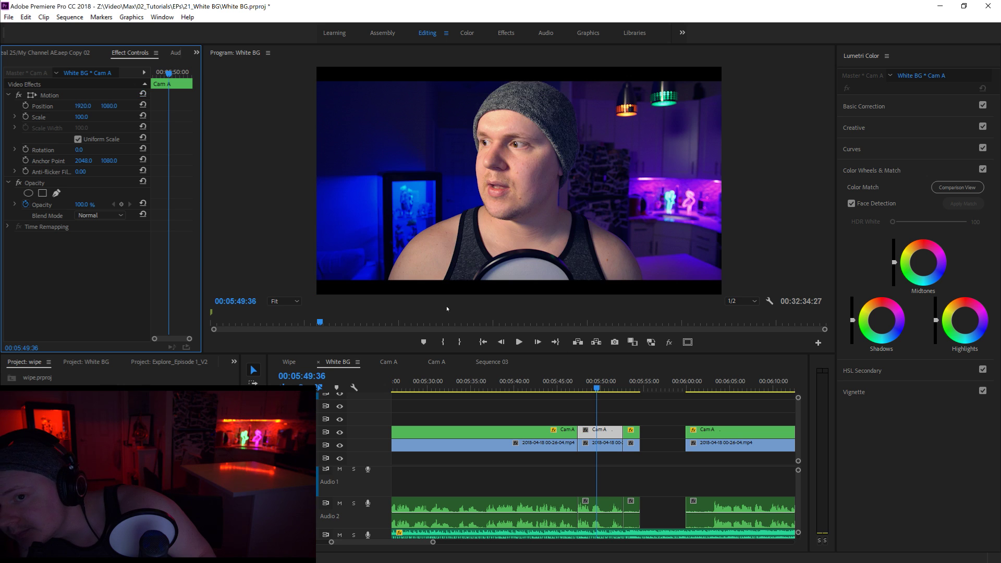
key(space)
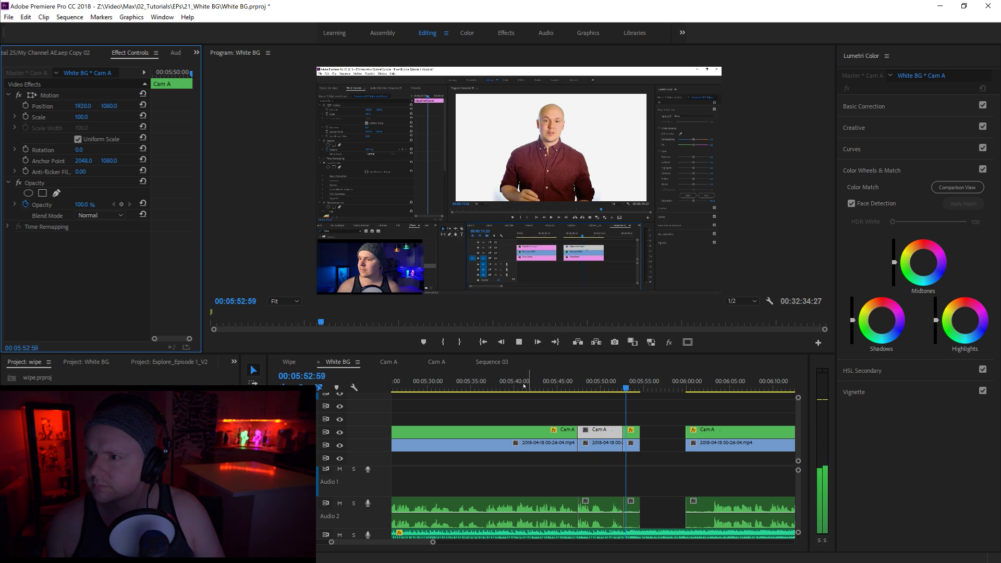
key(space)
Play the remaining green section from about 6:00 to 7:19, skipping ahead, to find where the usable ending starts.
drag(433, 543, 494, 541)
drag(498, 386, 500, 388)
key(space)
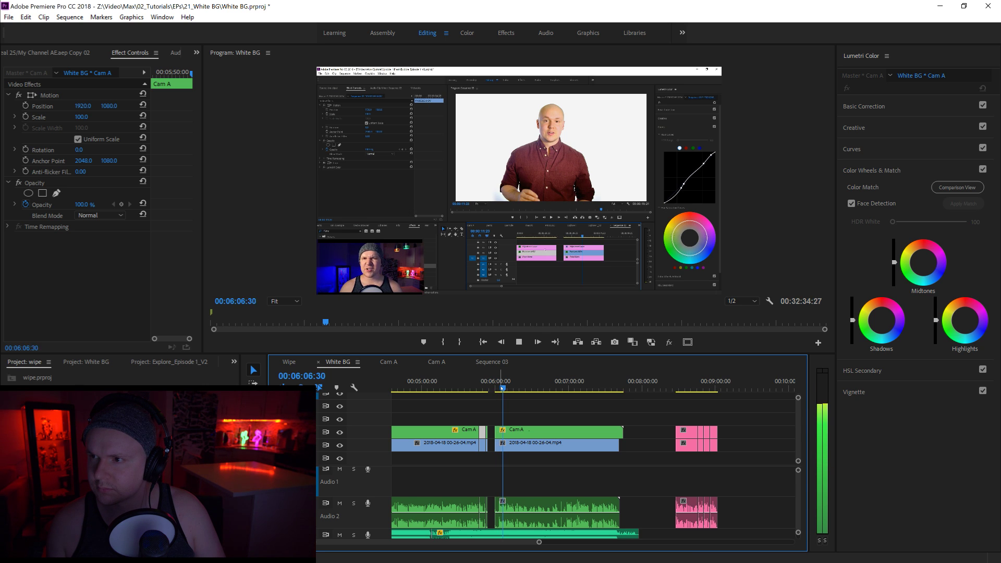
drag(513, 388, 538, 389)
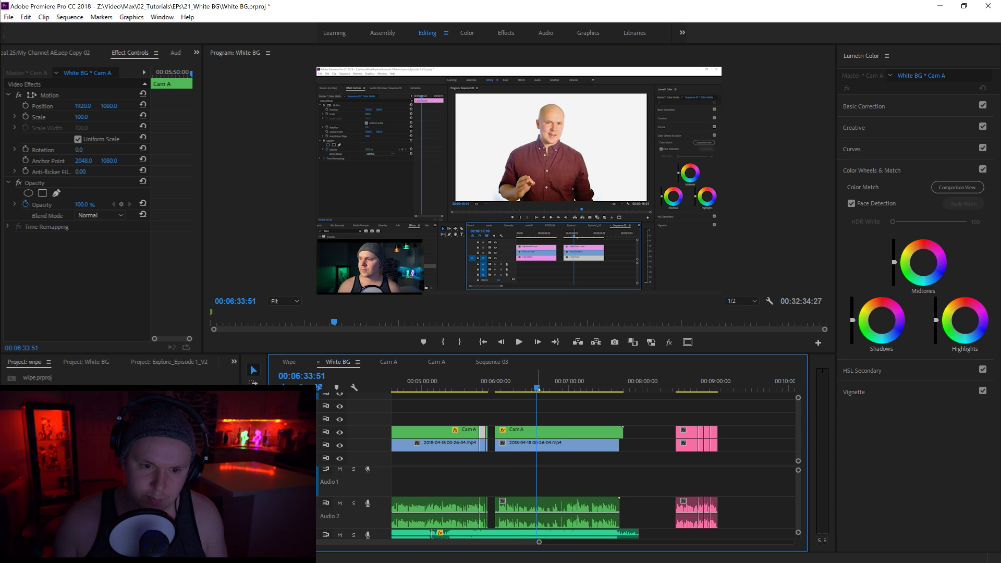
key(space)
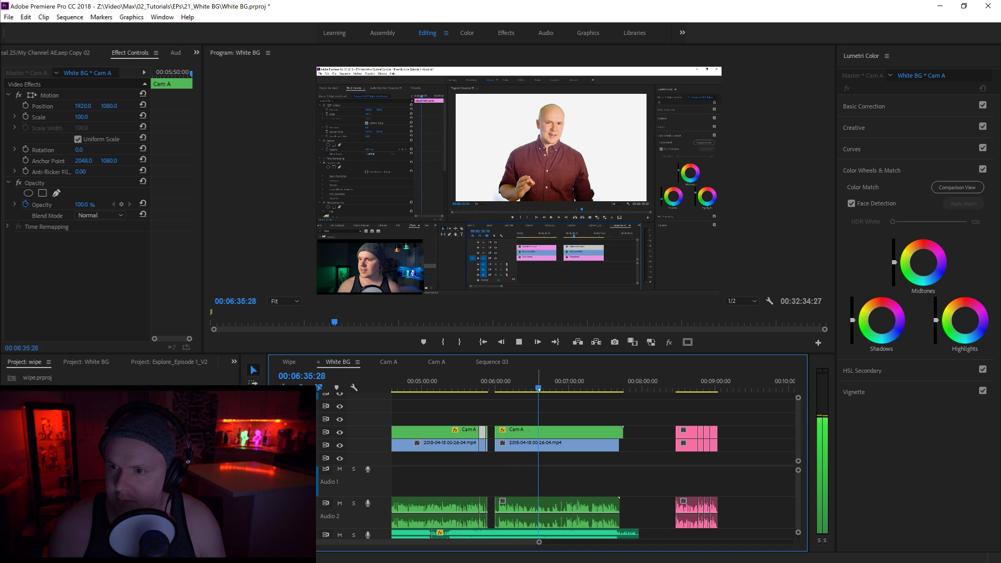
click(569, 390)
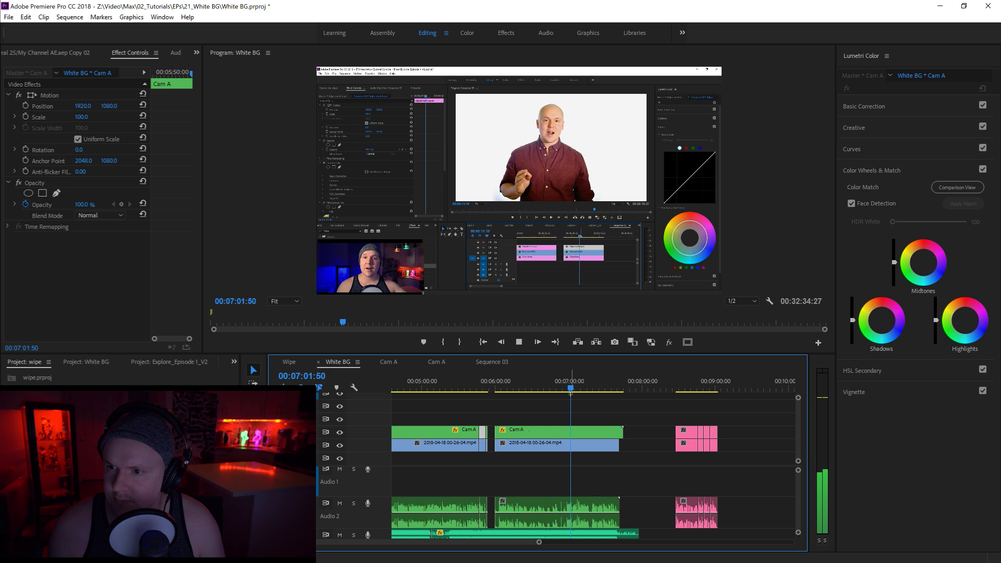
click(588, 389)
click(591, 389)
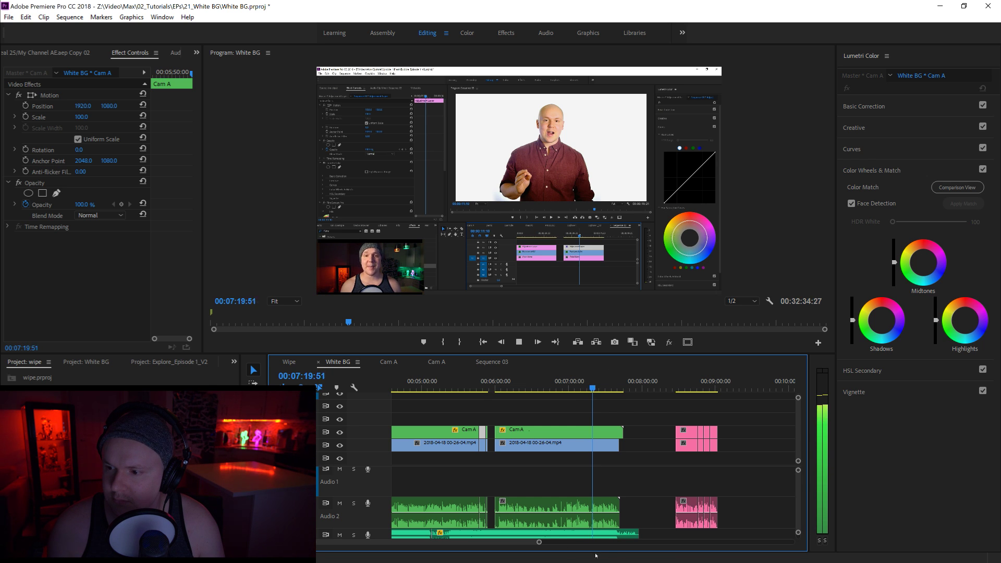
Split Cam A, the screen recording and the voice audio at about 7:18 and delete the section from 6:00 up to that cut.
drag(540, 542, 483, 549)
key(c)
click(582, 514)
click(582, 445)
click(582, 432)
key(v)
drag(553, 418, 533, 521)
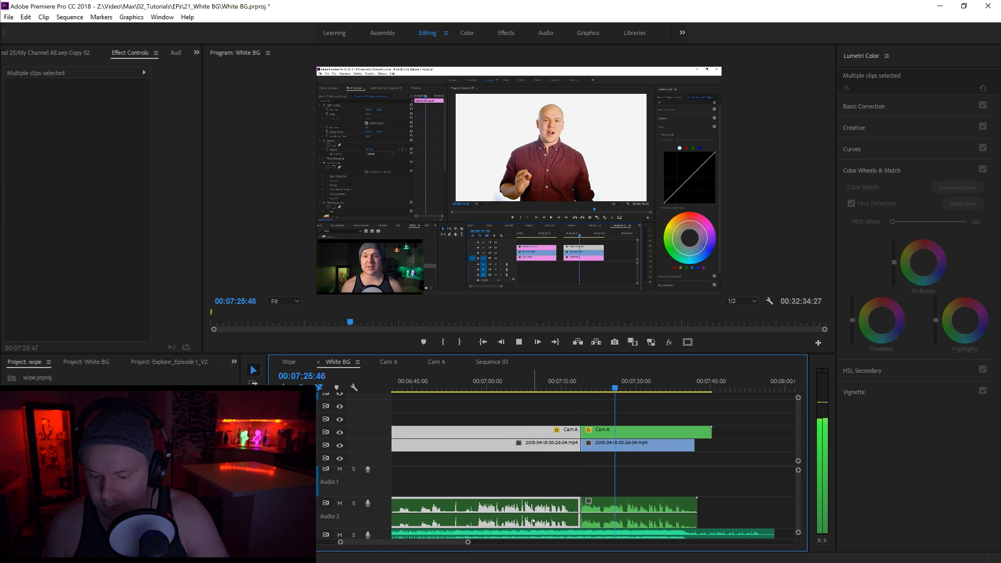
key(Delete)
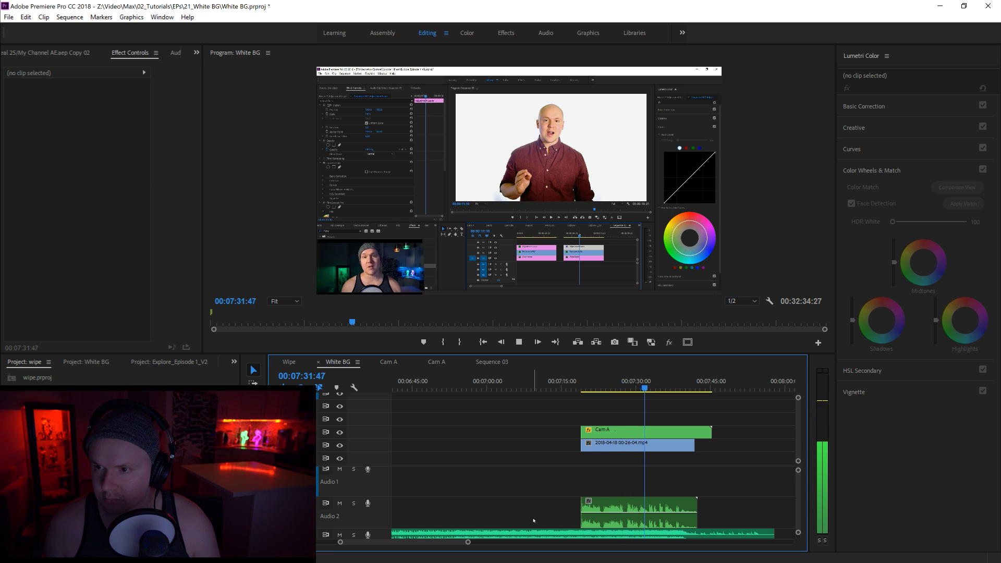
Split Cam A, the screen recording and the voice audio at about 7:39, 7:32 and 7:34, playing back to find the cut points.
shift+click(680, 513)
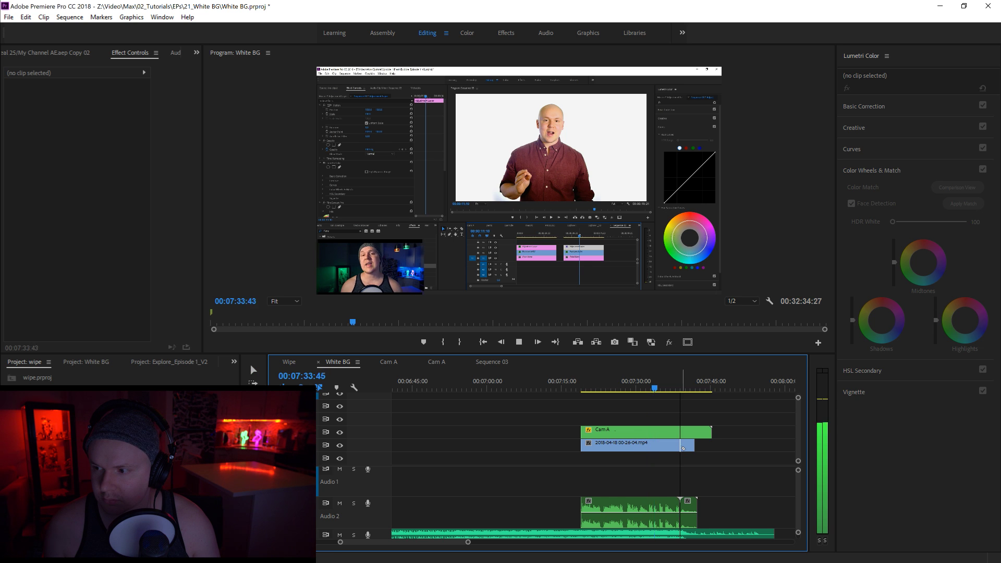
key(v)
drag(468, 542, 452, 542)
click(558, 388)
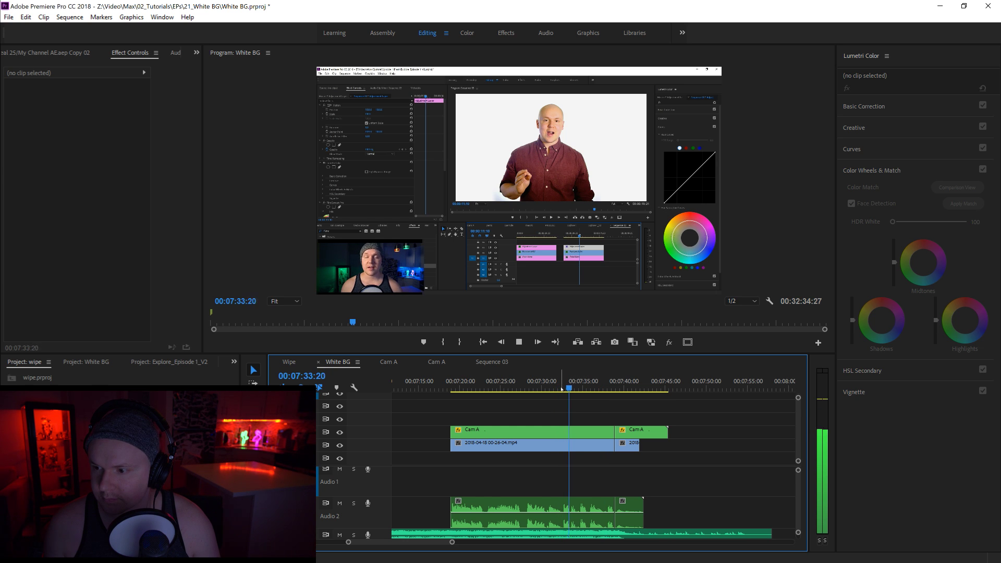
key(space)
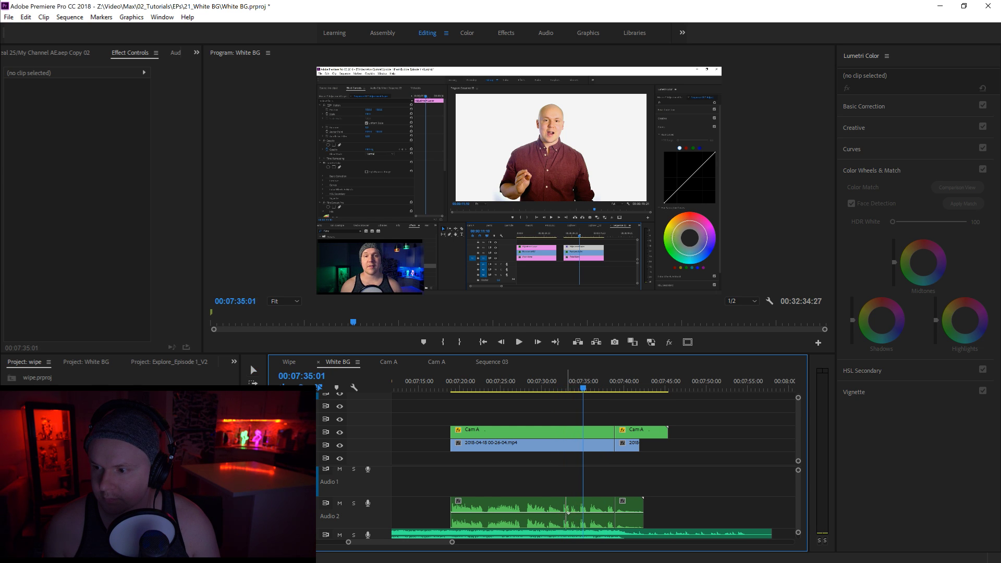
click(563, 515)
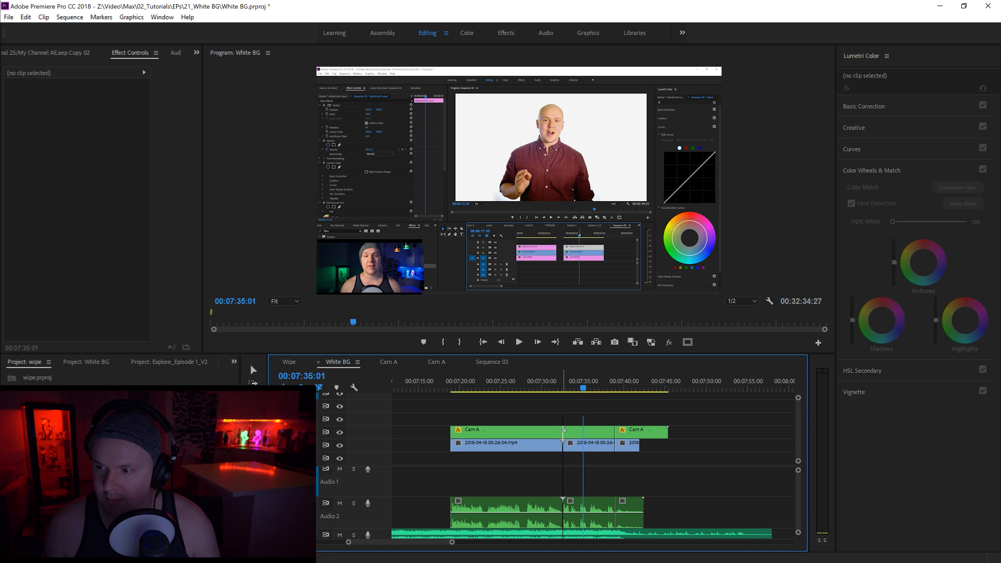
click(567, 389)
key(space)
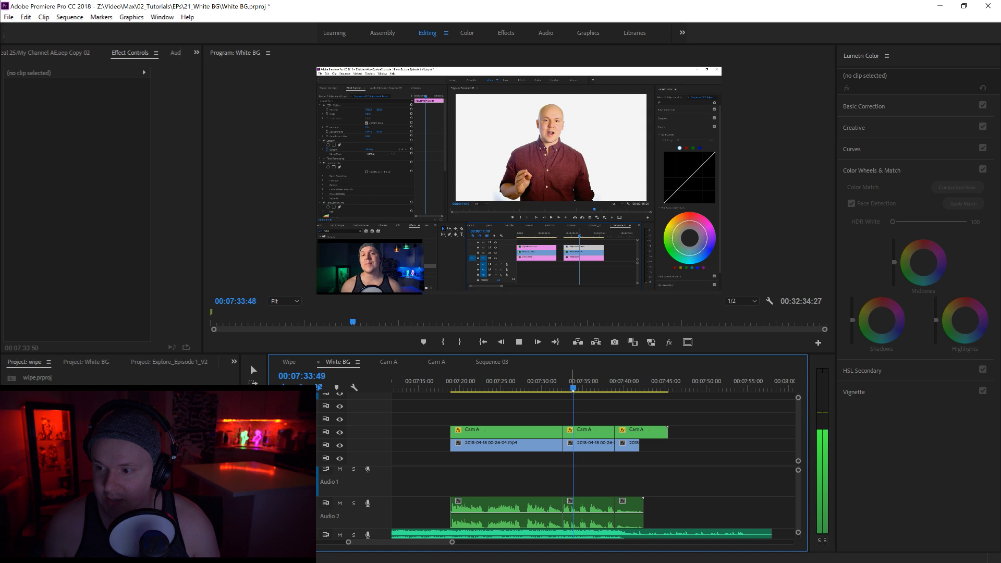
click(580, 389)
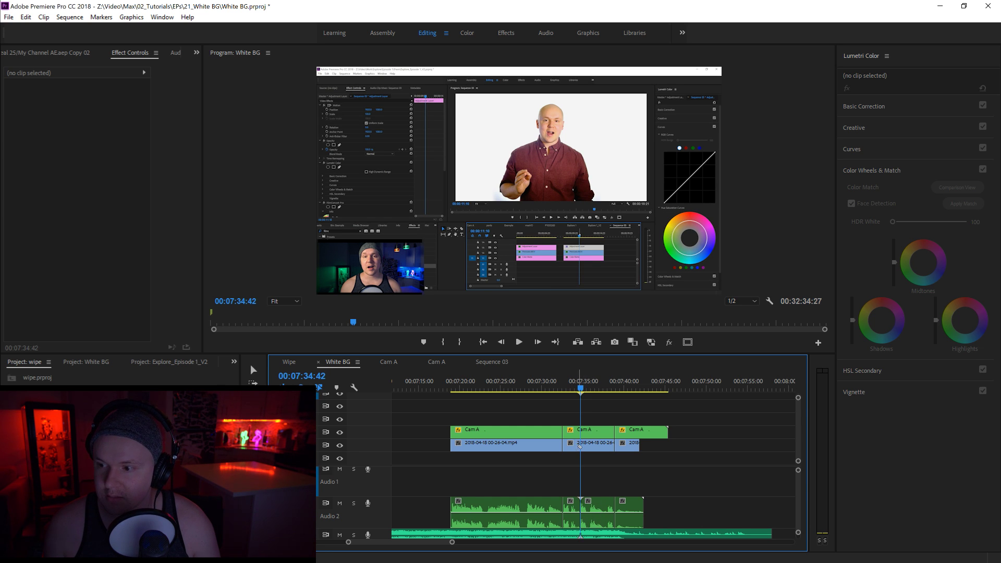
Delete the short section between the cuts at about 7:32 and 7:34 and ripple delete the gap.
key(v)
click(573, 500)
key(Delete)
right_click(571, 433)
click(577, 441)
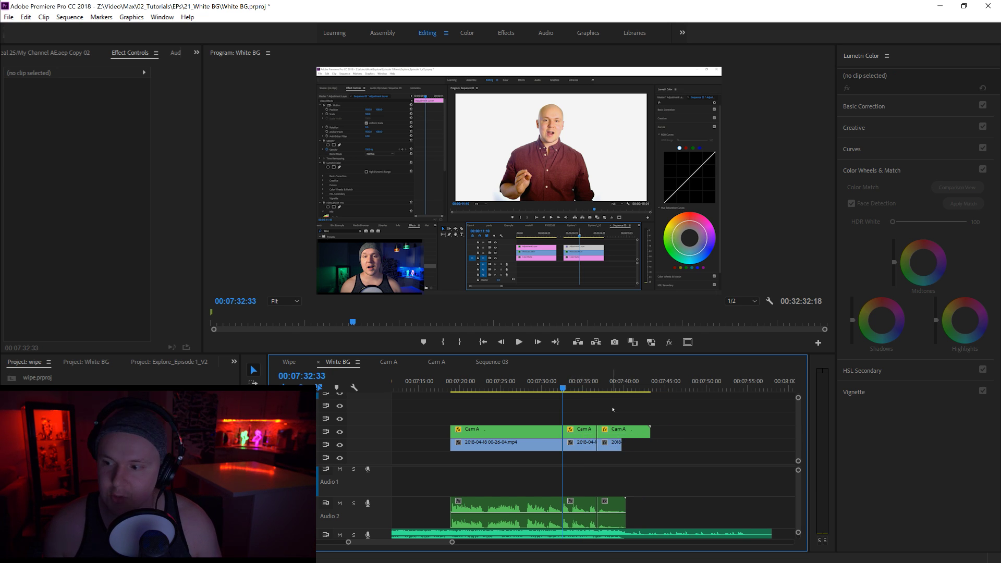
Delete the leftover last piece of the green section and move the pink end clips earlier to start at about 7:39.
click(621, 514)
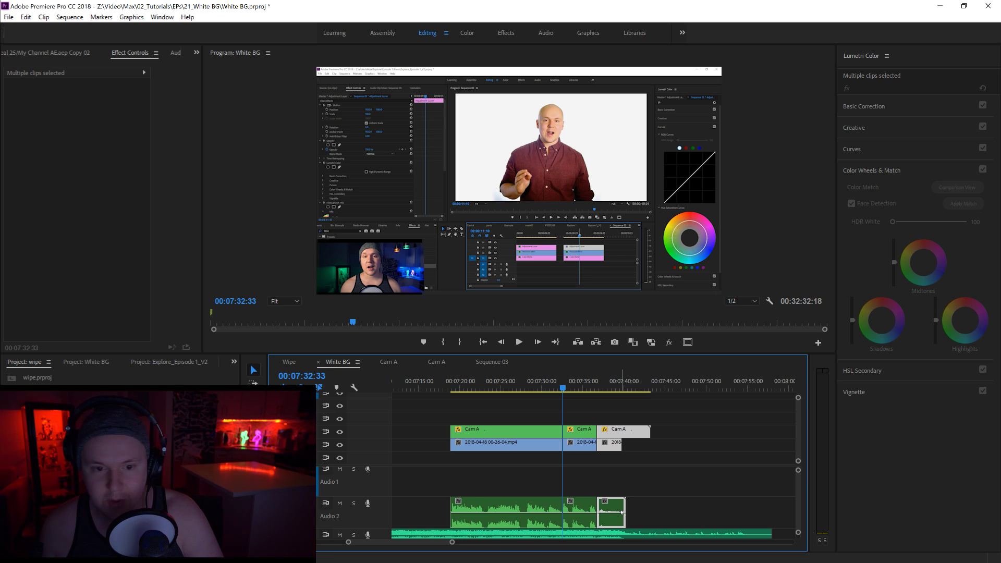
key(Delete)
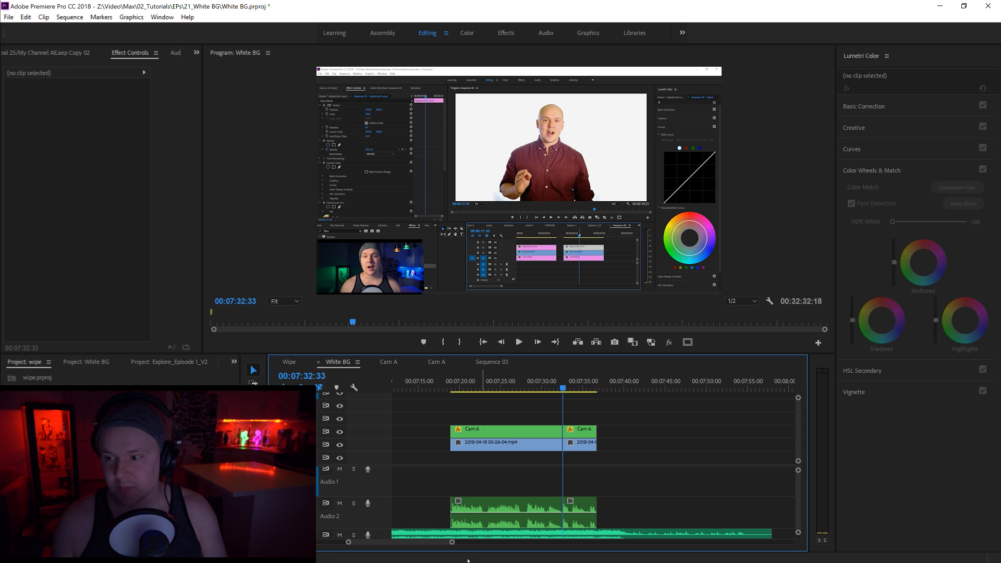
drag(452, 543, 487, 543)
drag(601, 496, 724, 438)
drag(641, 443, 495, 445)
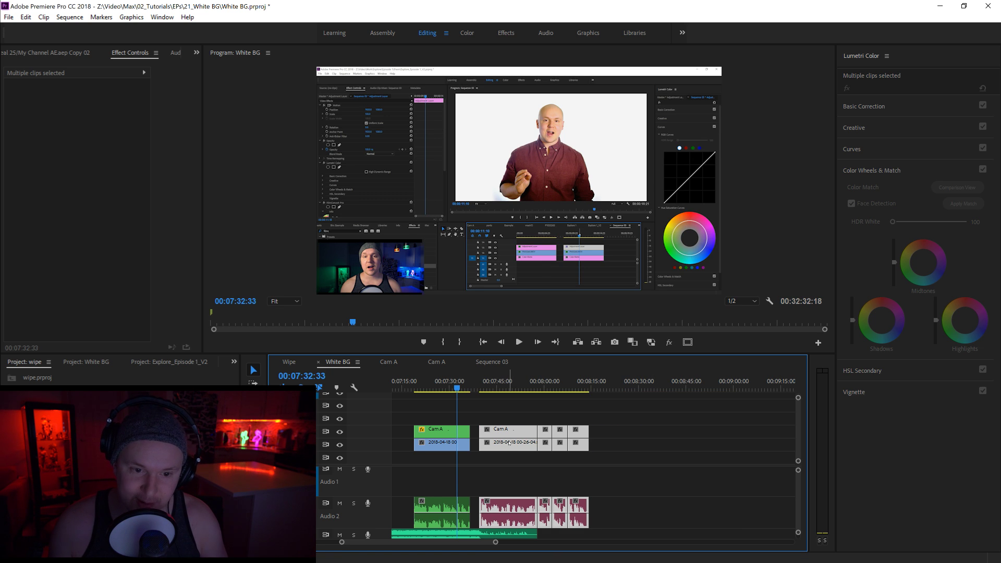
Play from about 7:18 and reset both following green Cam A pieces to position 1920, 1080 and scale 100.
click(414, 388)
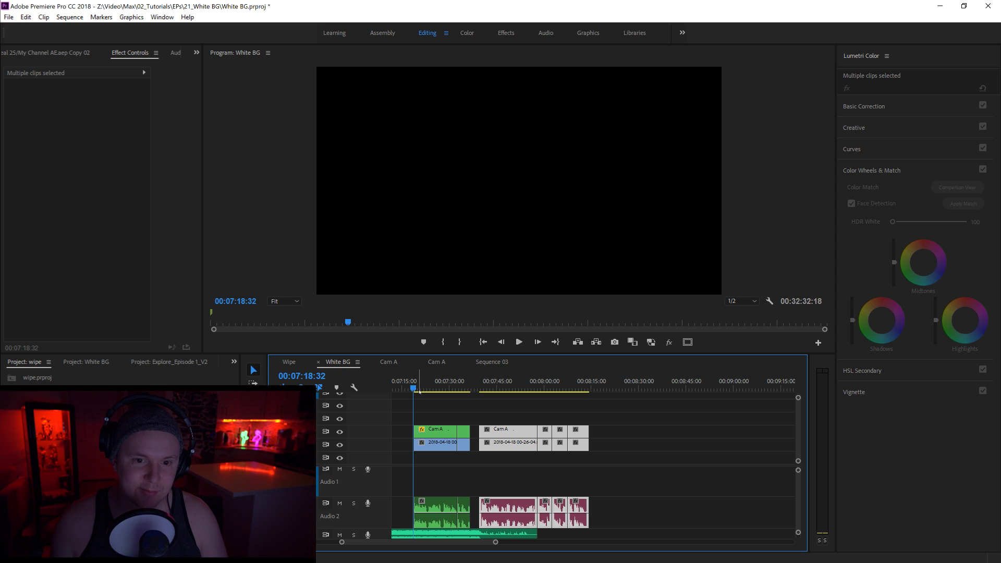
key(space)
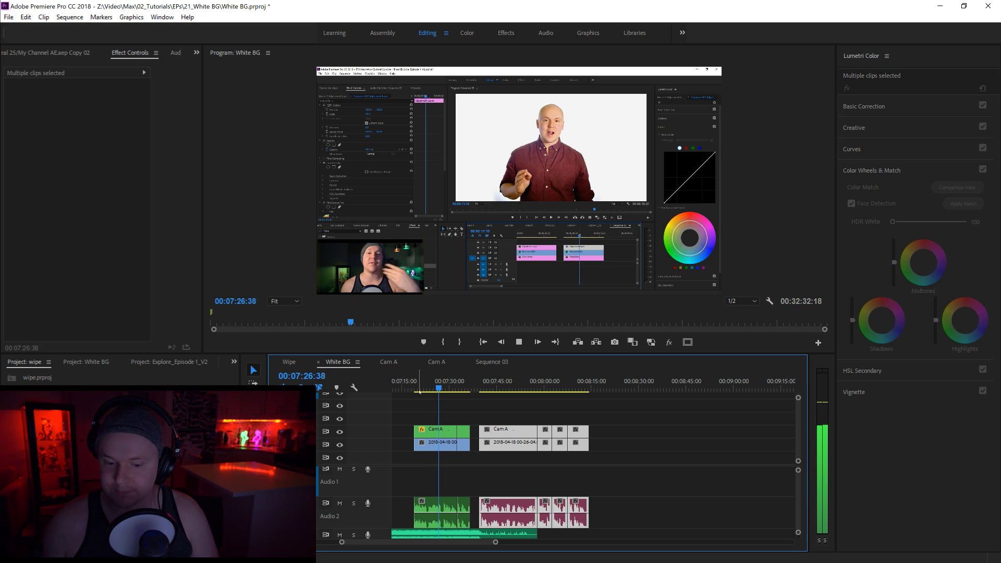
key(space)
click(429, 432)
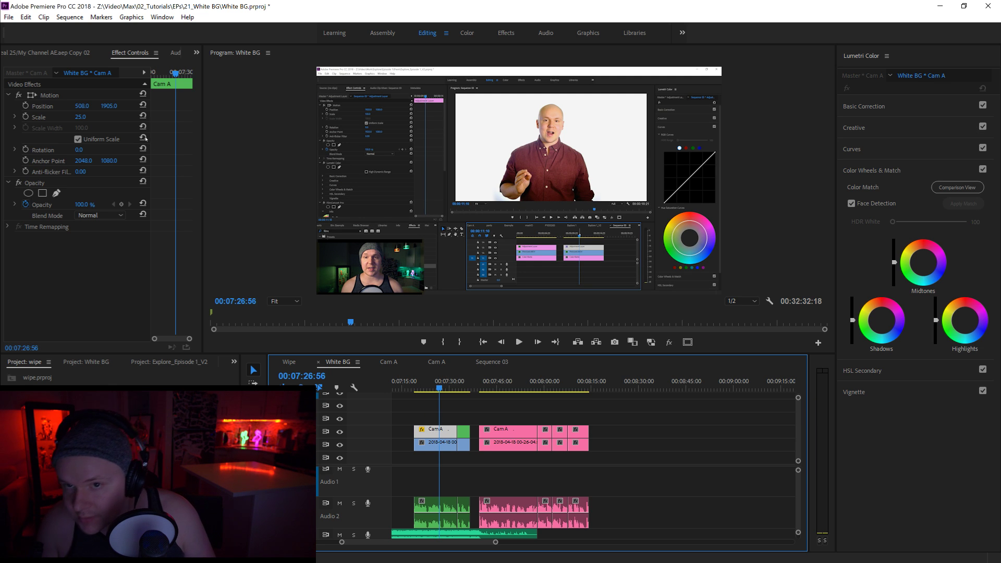
click(142, 116)
click(142, 104)
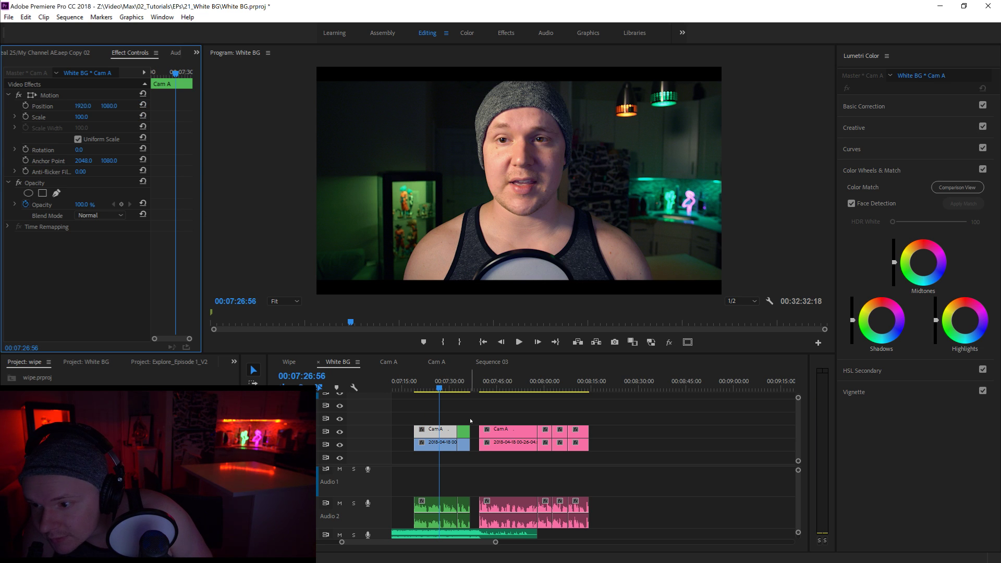
click(463, 432)
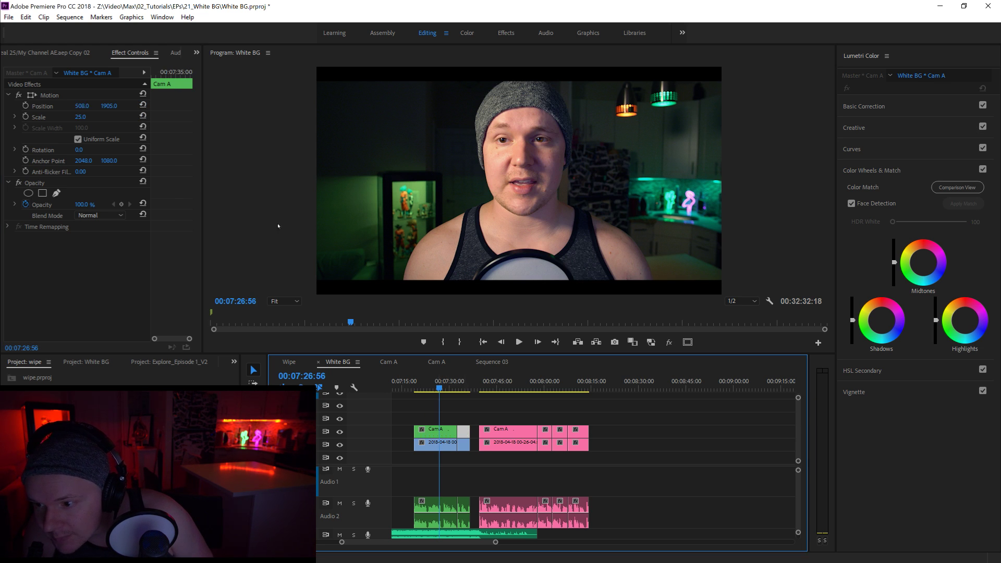
click(142, 115)
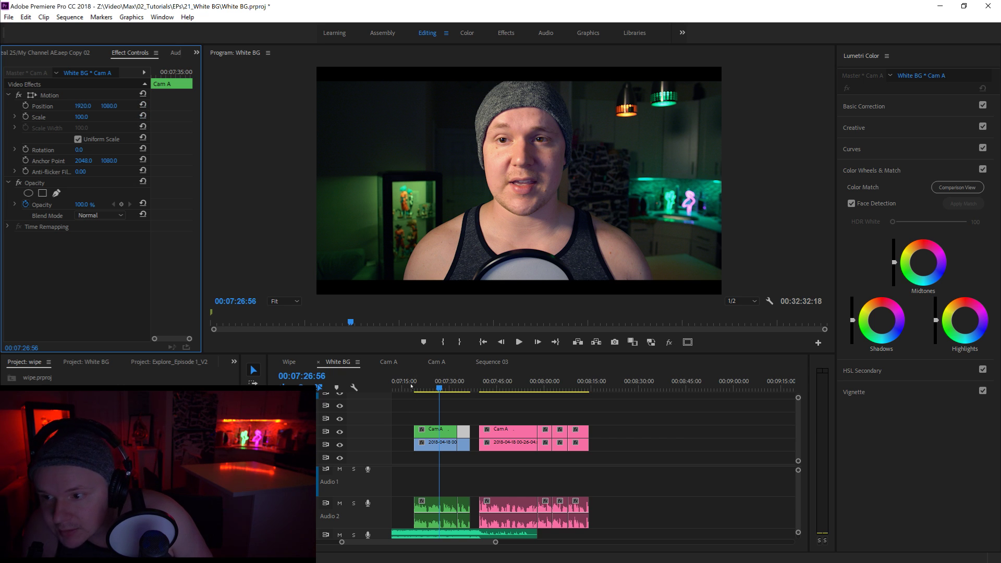
Play the ending from about 7:18 through the pink clips to 8:15 to check the full-frame Cam A footage.
click(413, 389)
scroll(412, 388, up, 5)
key(space)
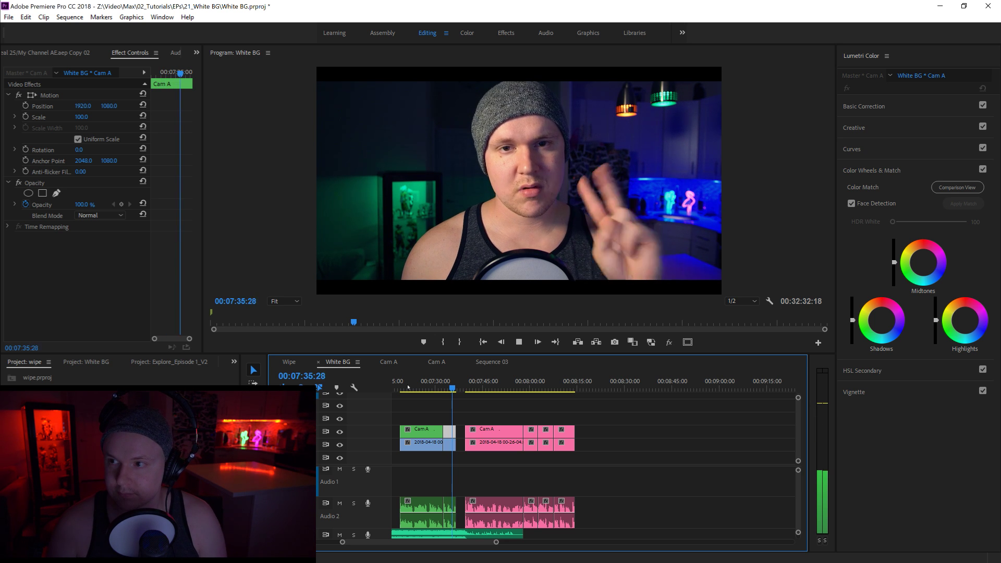
key(space)
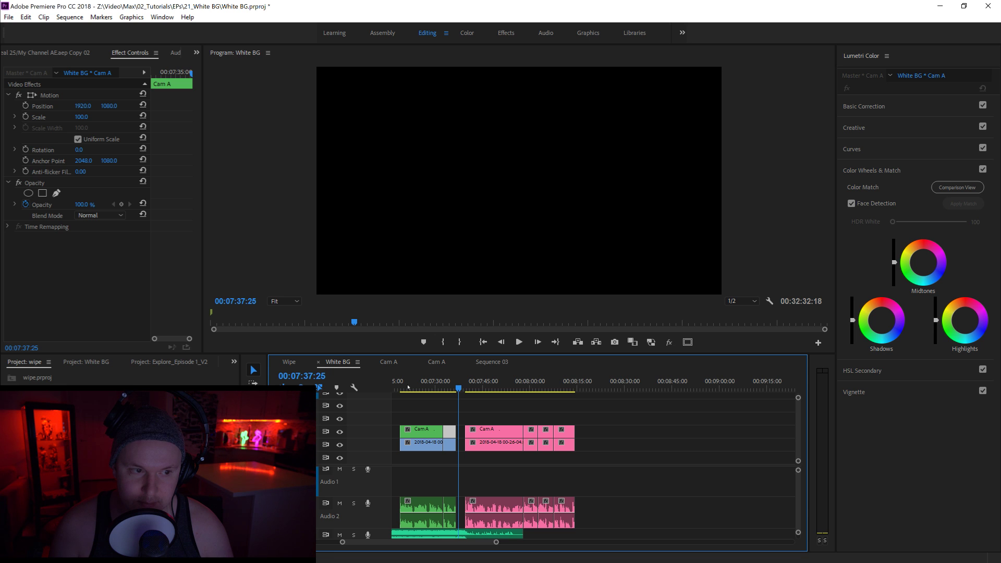
key(space)
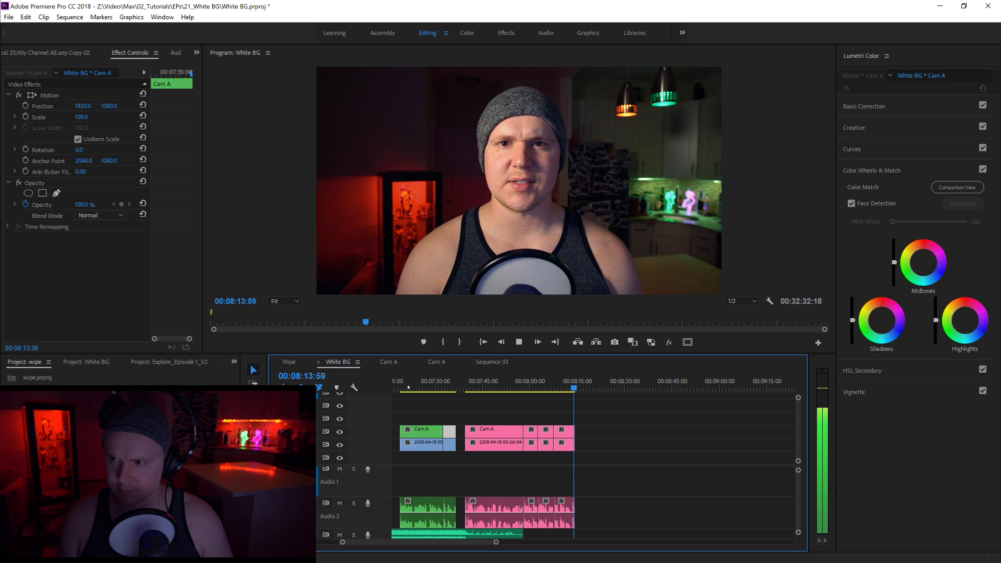
key(space)
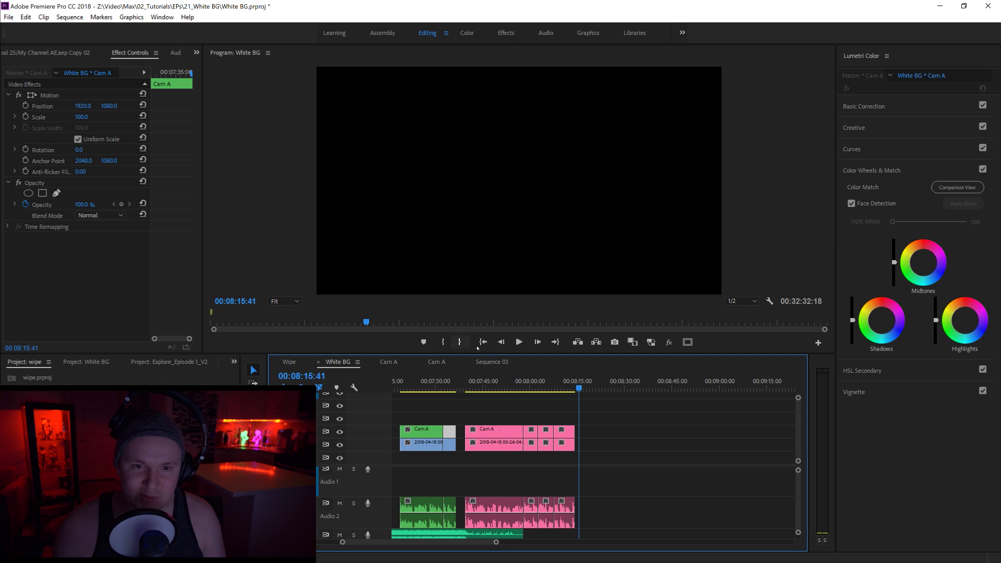
mouse_move(496, 542)
mouse_down()
mouse_move(488, 542)
mouse_move(515, 544)
mouse_up()
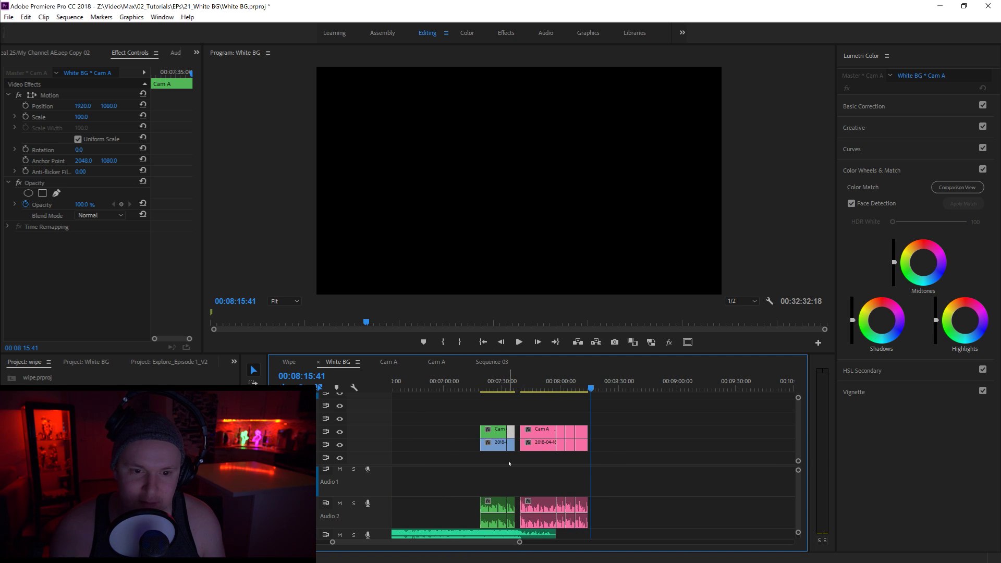
Move all the pink end clips with their audio earlier so they directly follow the green section at about 5:55.
drag(489, 544, 488, 543)
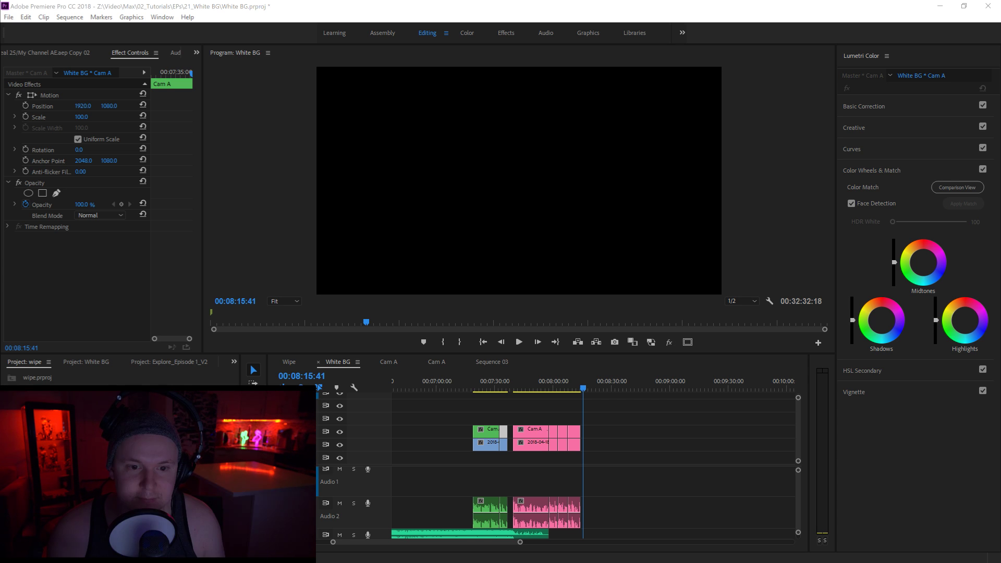
drag(613, 415, 524, 525)
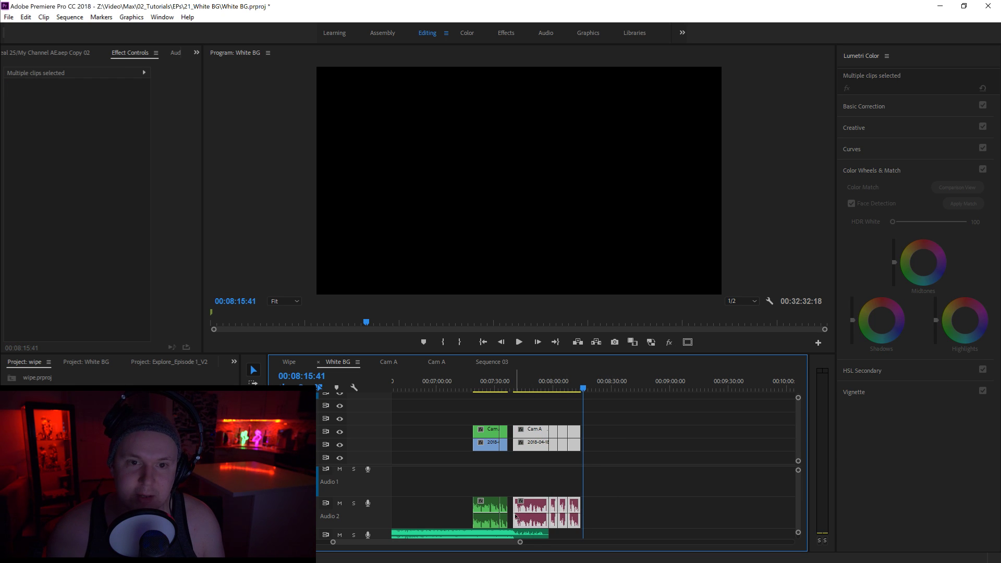
mouse_move(520, 543)
mouse_down()
mouse_move(534, 544)
mouse_move(519, 543)
mouse_up()
drag(670, 417, 635, 514)
shift+click(615, 429)
drag(607, 430, 457, 429)
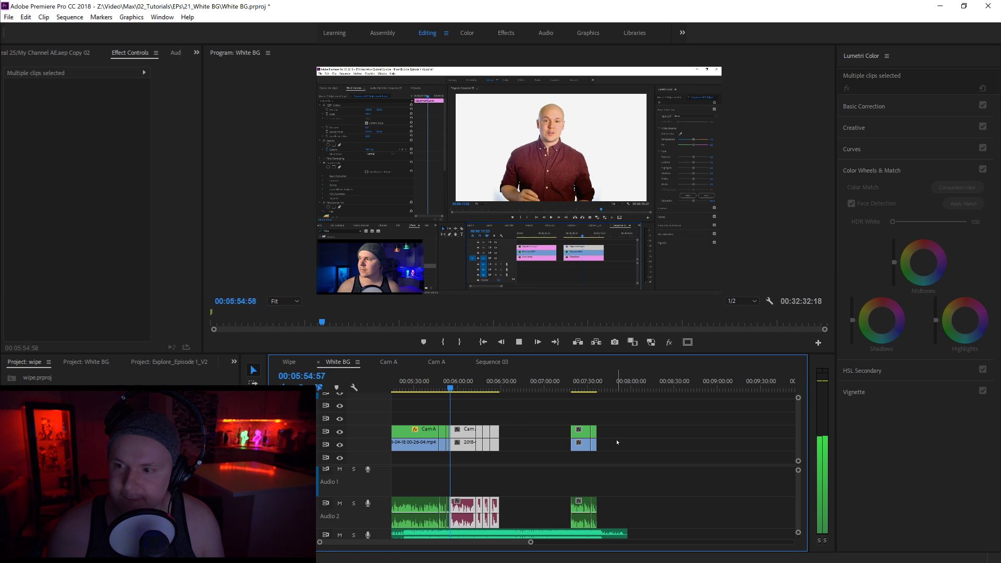
Play the join between the green section and the pink clips from about 5:51 to check the cut.
key(space)
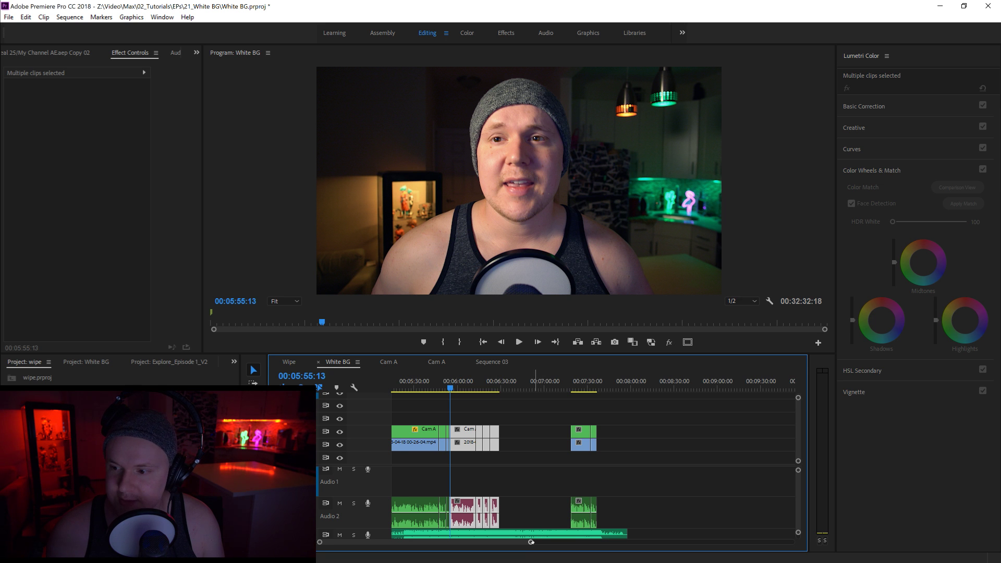
drag(531, 544, 471, 543)
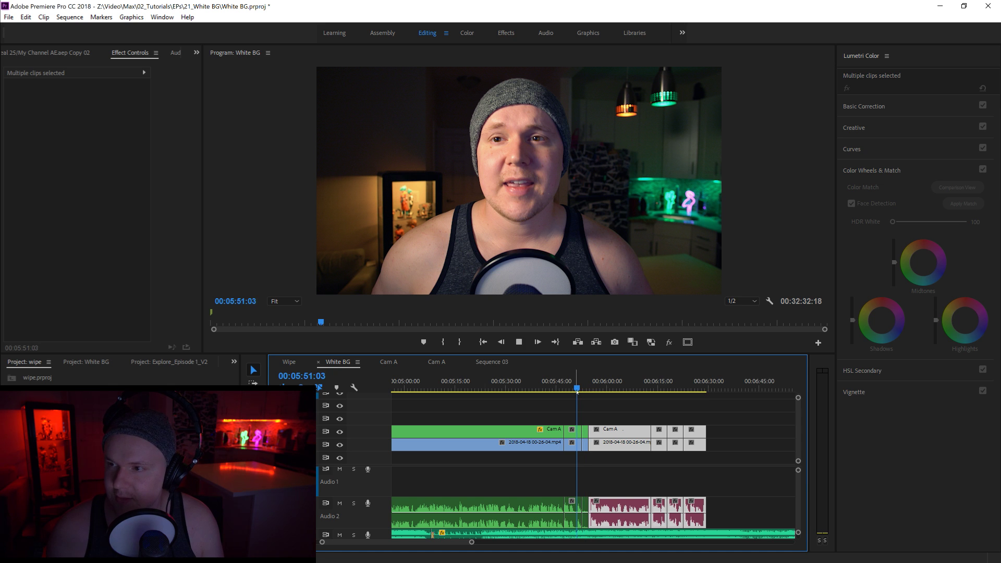
key(space)
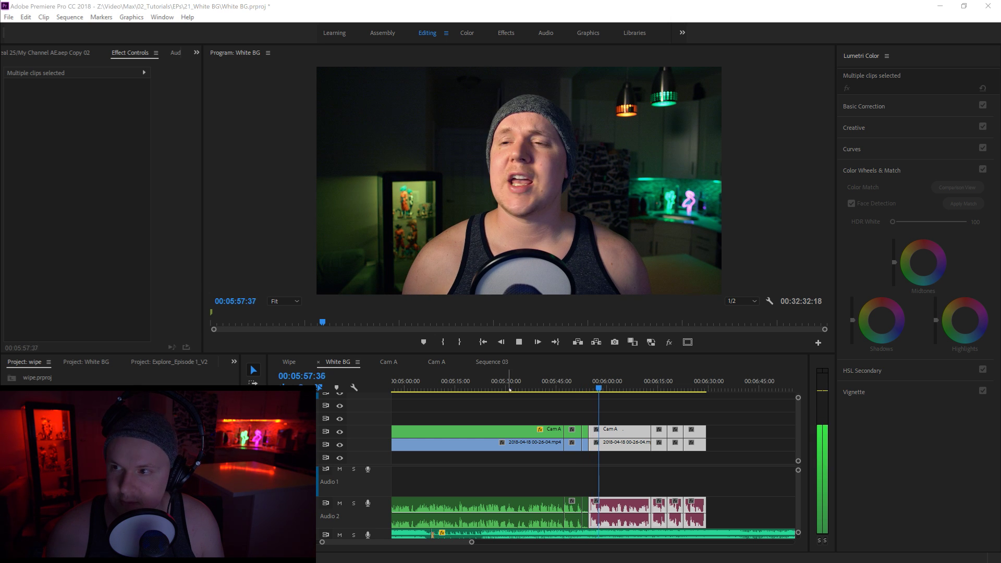
click(581, 388)
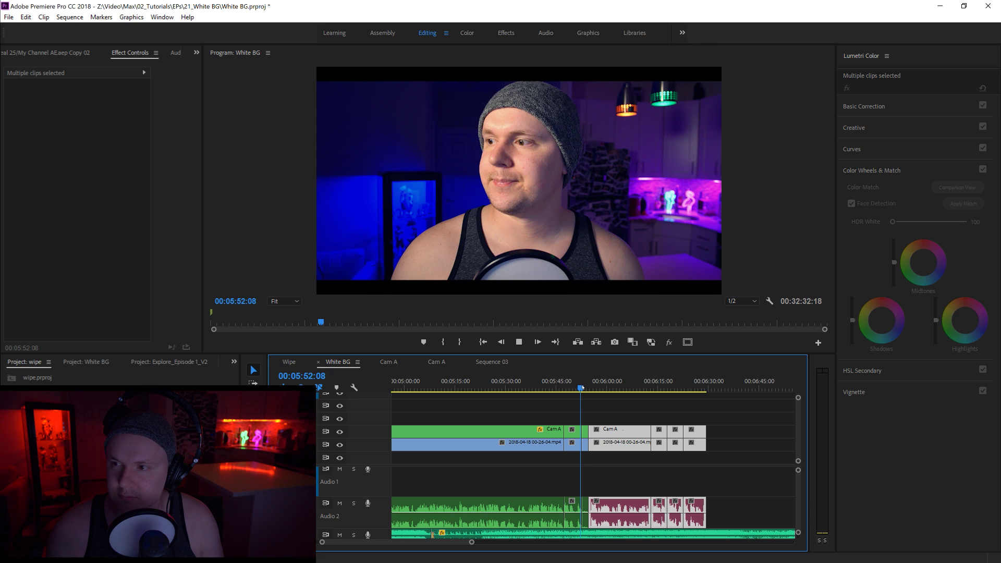
key(space)
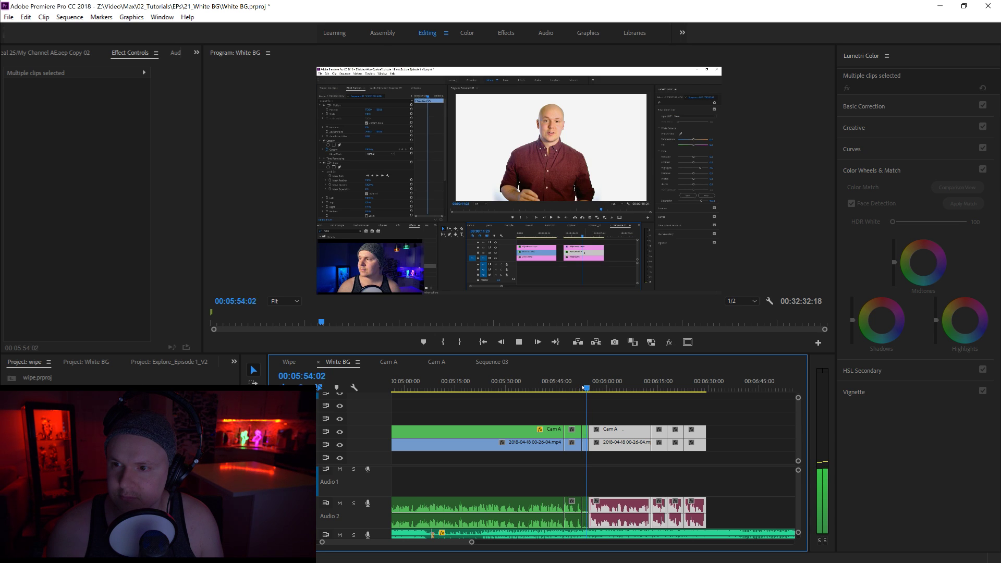
key(space)
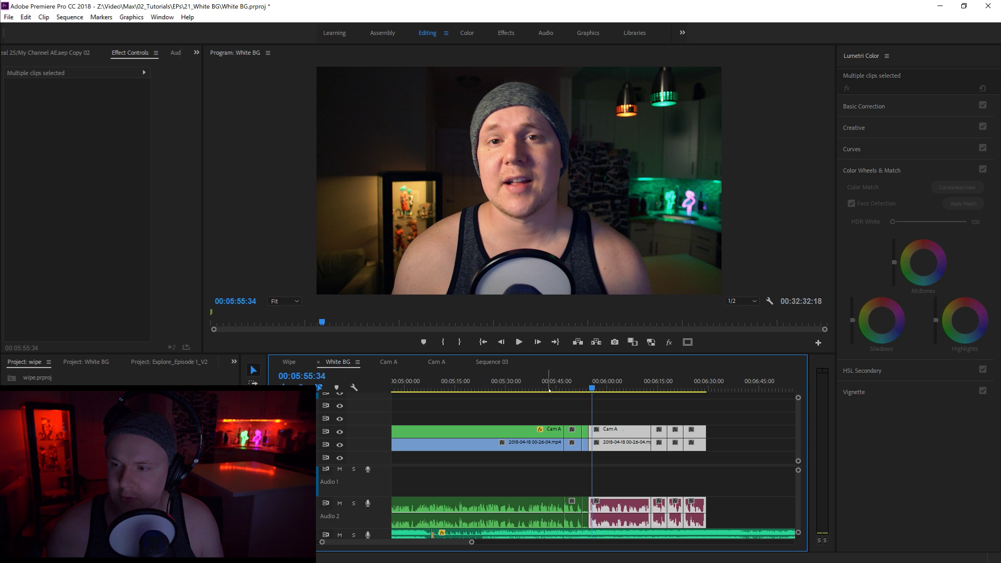
Delete the short green piece from about 5:52 to 5:55 and move the pink end clips earlier to close the gap.
drag(584, 413, 588, 521)
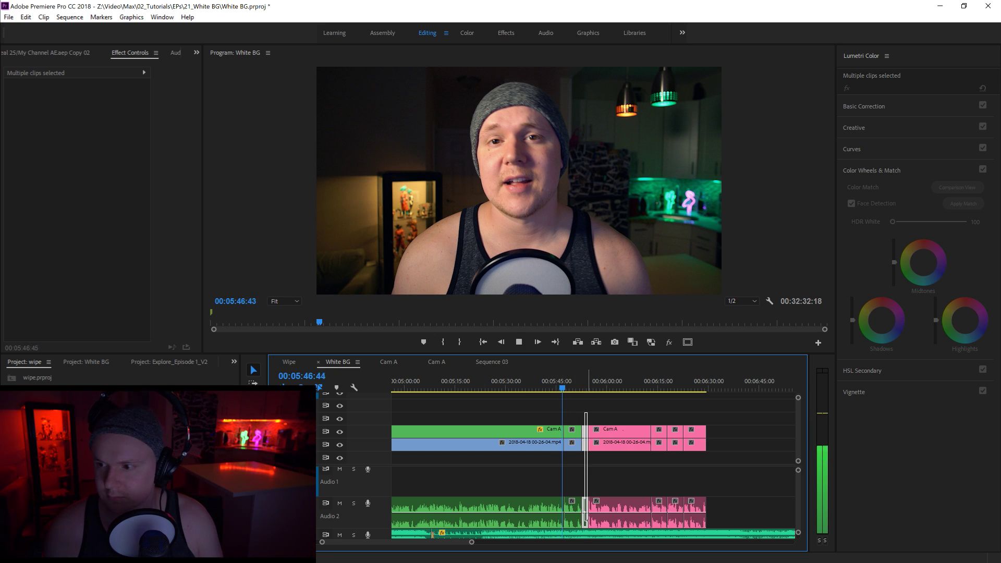
key(Delete)
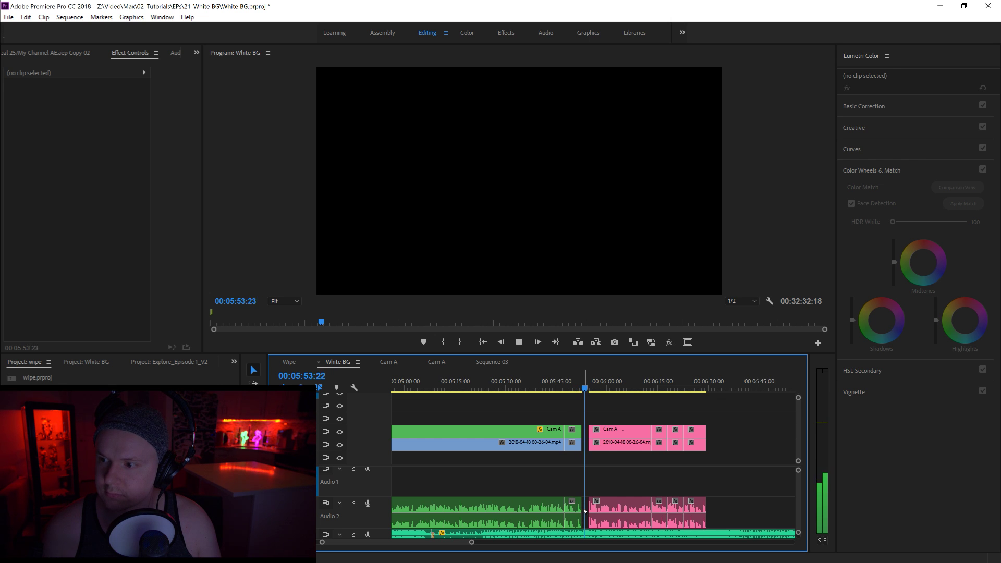
click(611, 447)
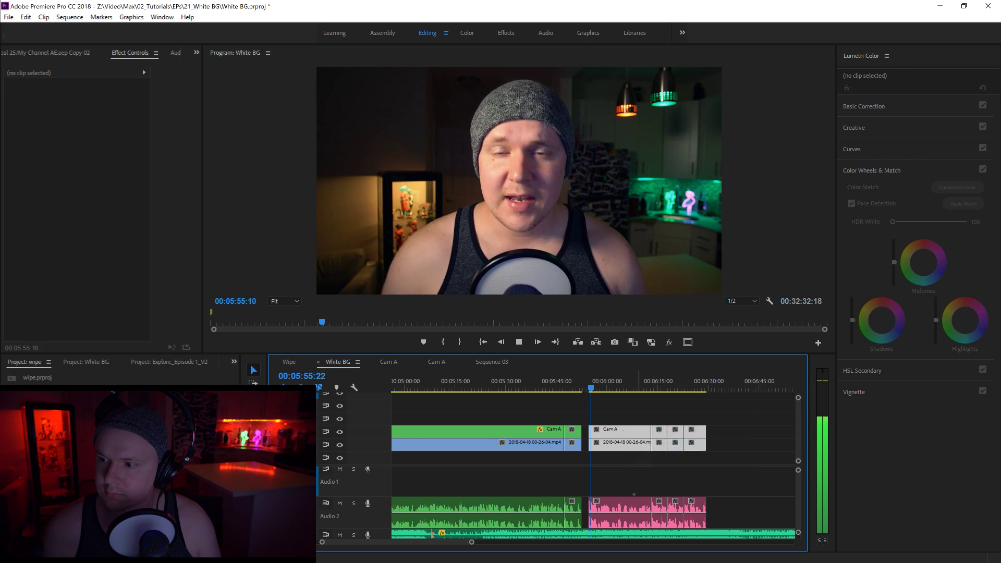
drag(610, 448, 603, 448)
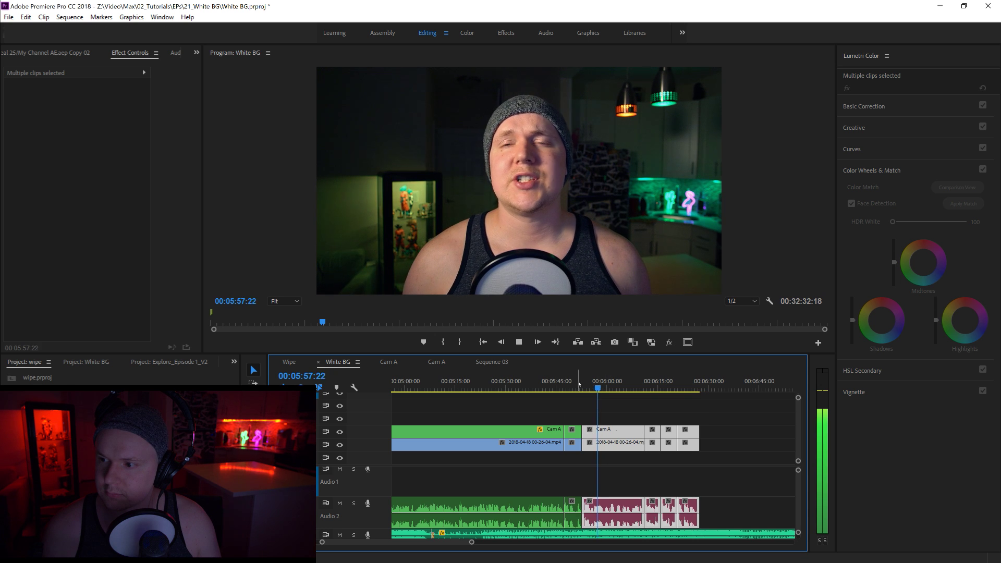
click(578, 384)
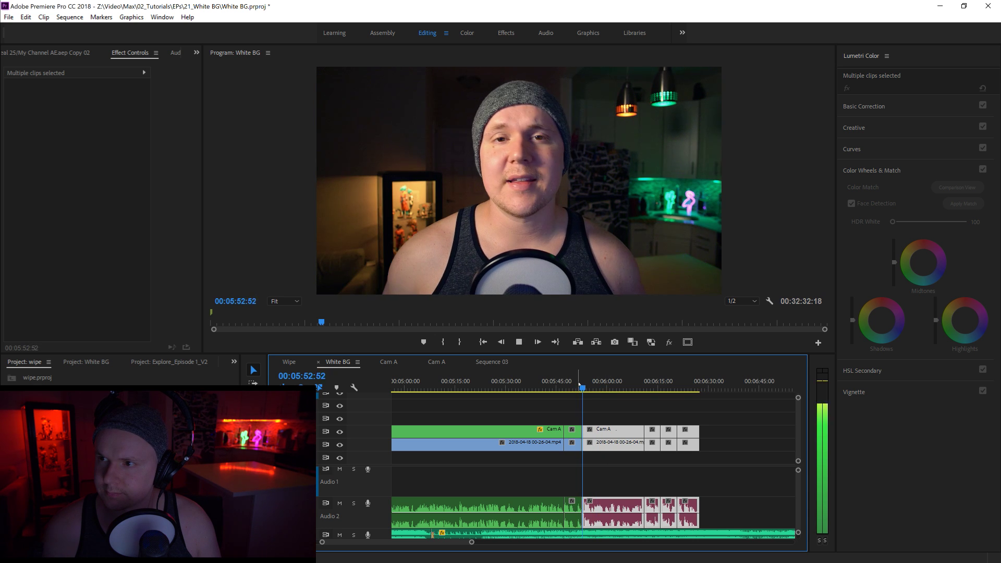
key(space)
Split the green Cam A and screen recording clips at 5:52:26, 10 frames before the start of the pink clips.
key(equal)
key(equal)
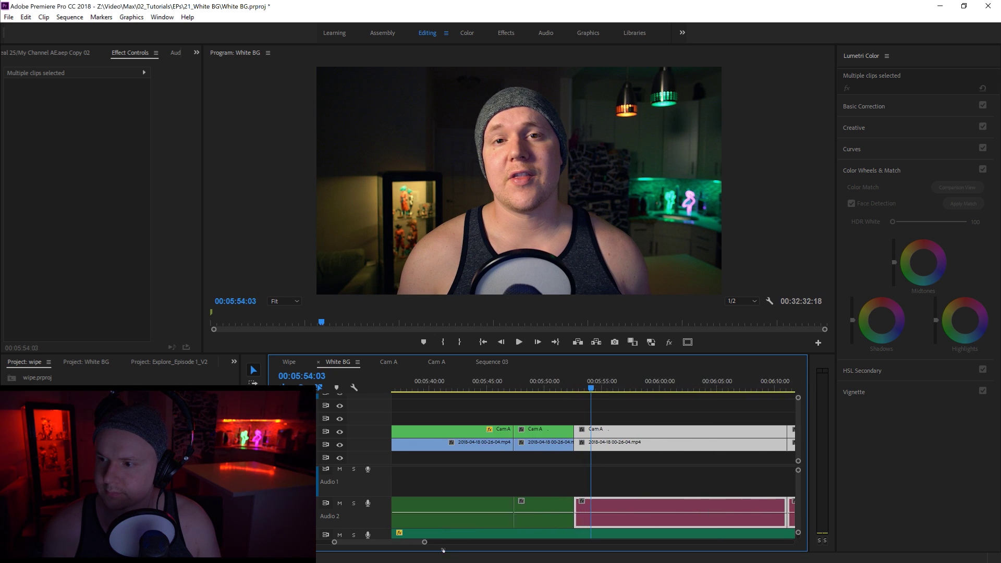
drag(571, 388, 575, 389)
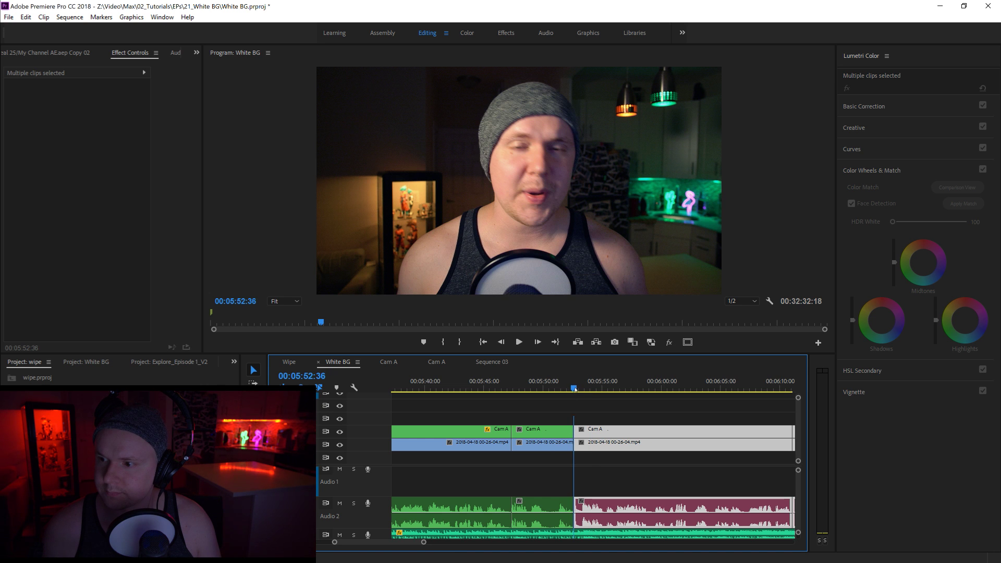
key(shift+Left)
key(shift+Left)
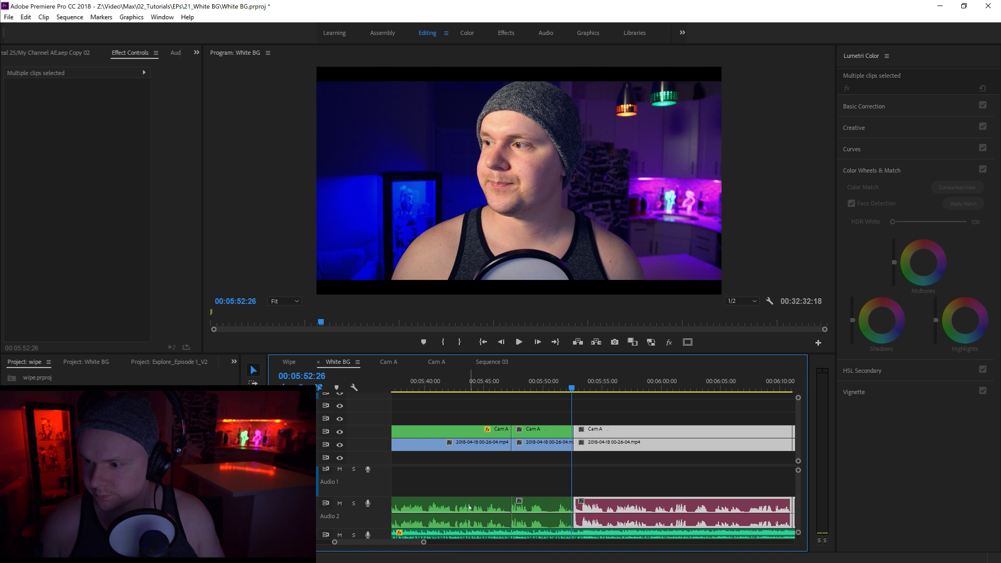
key(equal)
key(equal)
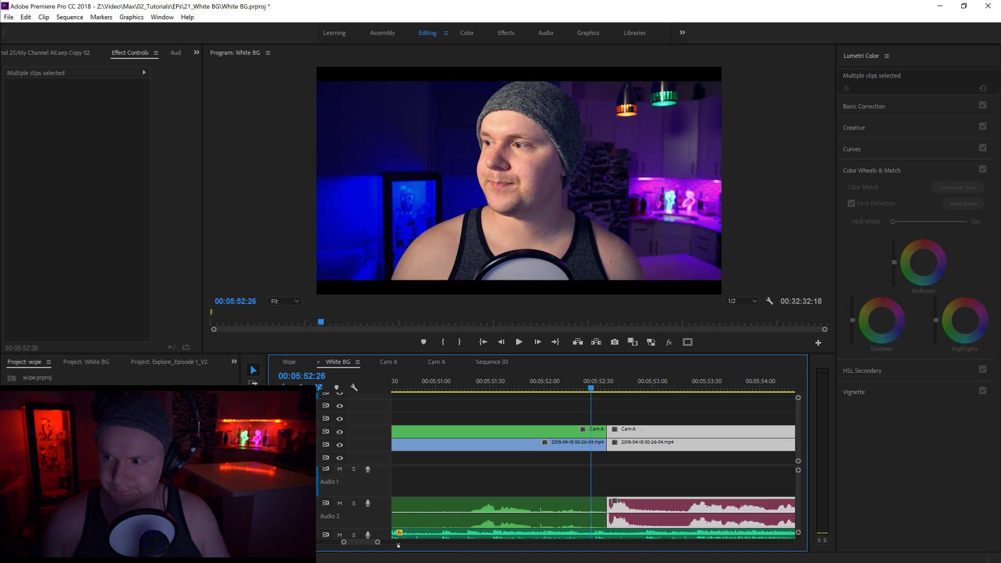
click(594, 431)
click(594, 444)
Split the pink Cam A and screen recording clips at 5:52:46, 10 frames after their start.
key(v)
key(shift+Right)
key(shift+Right)
key(shift+Right)
key(shift+Right)
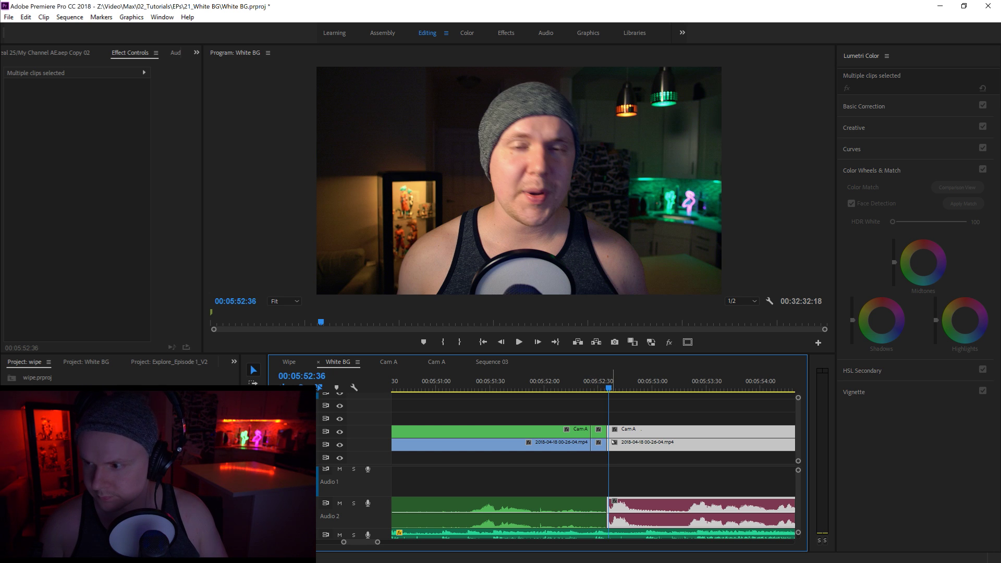
key(ctrl+k)
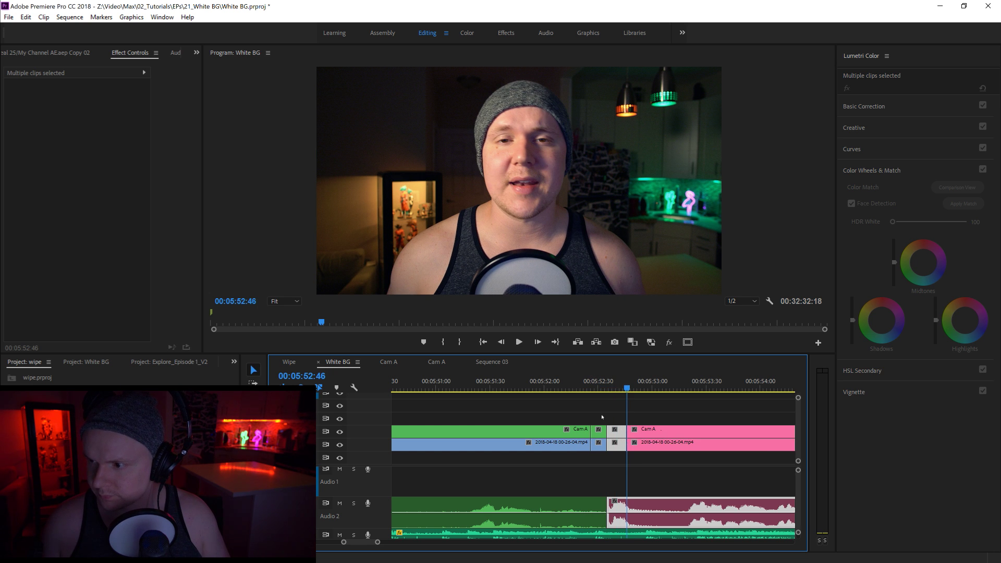
Nest the four short video pieces around the green-to-pink cut as Nested Sequence 05.
right_click(614, 439)
click(649, 326)
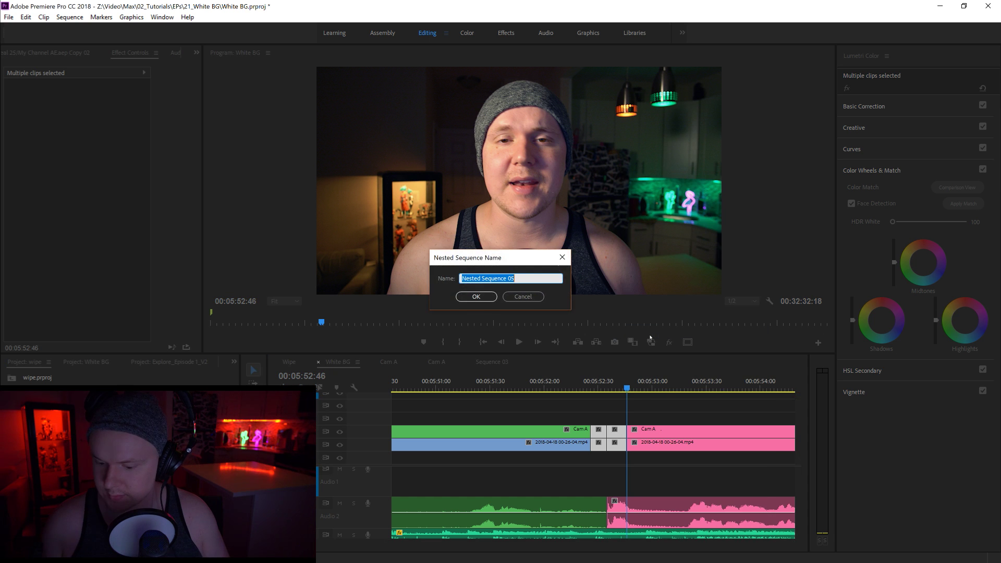
key(Return)
Apply the Smooth Slide Right (20 FRAMES) 4K UHD preset to the nested clip and move the clip up to V4.
click(234, 361)
click(255, 455)
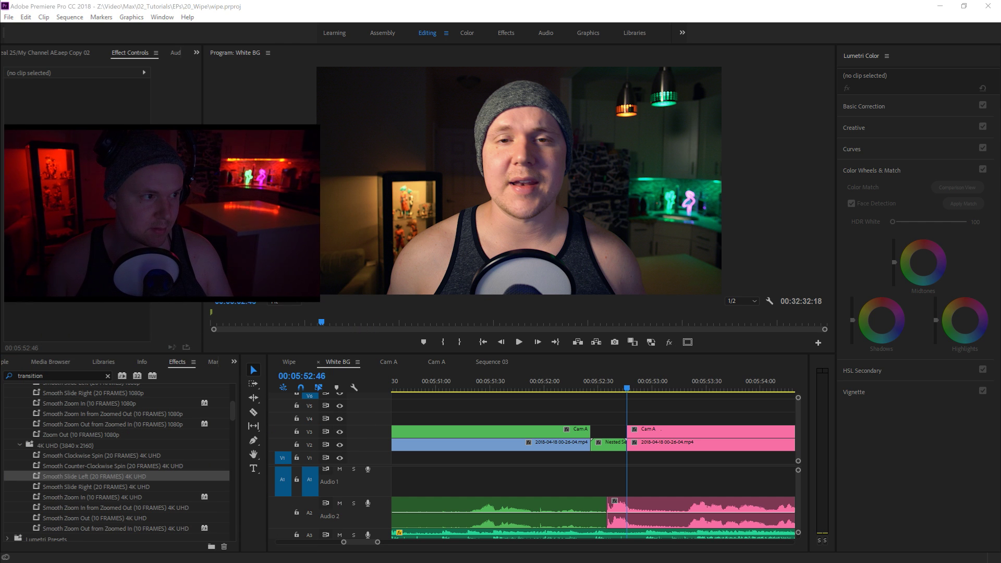
click(63, 478)
click(65, 486)
click(609, 442)
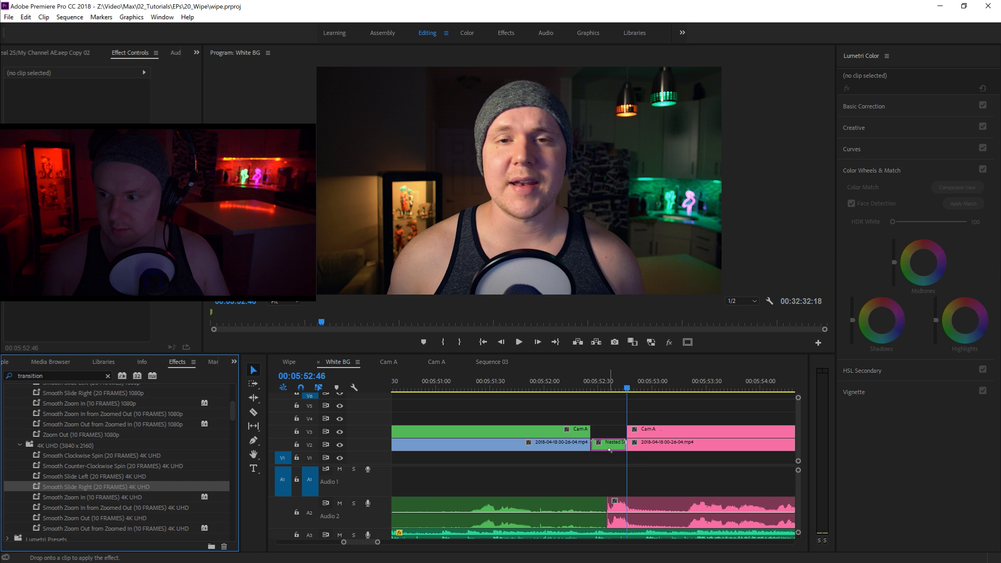
drag(609, 441, 609, 416)
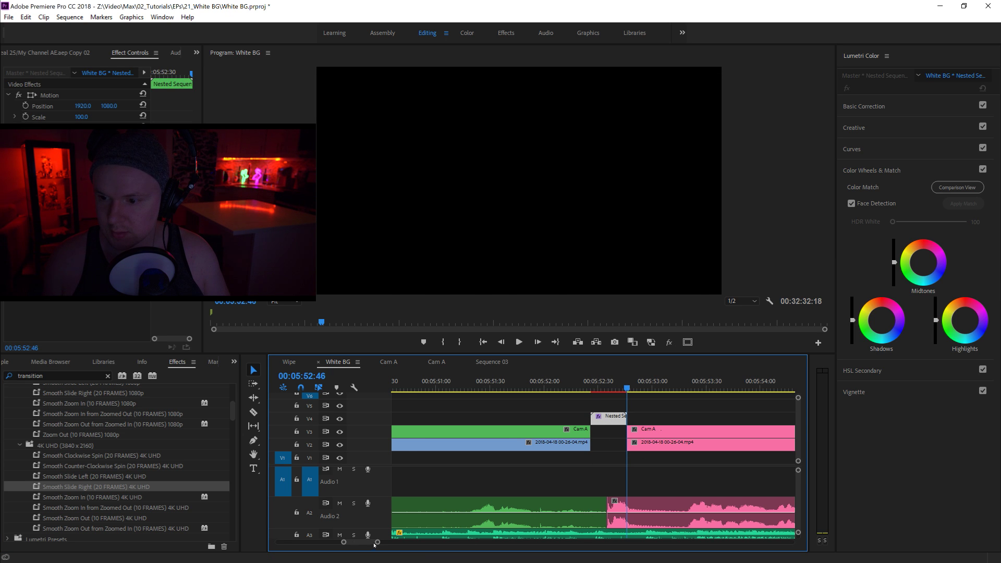
Add the Whoosh sound clip to Audio 1 and align its start with the nested transition clip at about 5:52:26.
key(backslash)
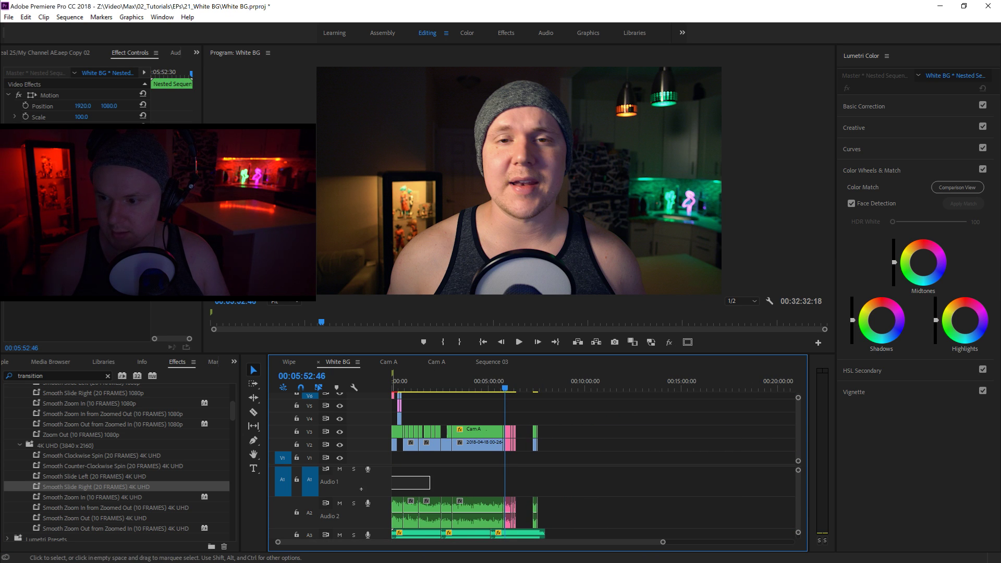
drag(362, 489, 383, 543)
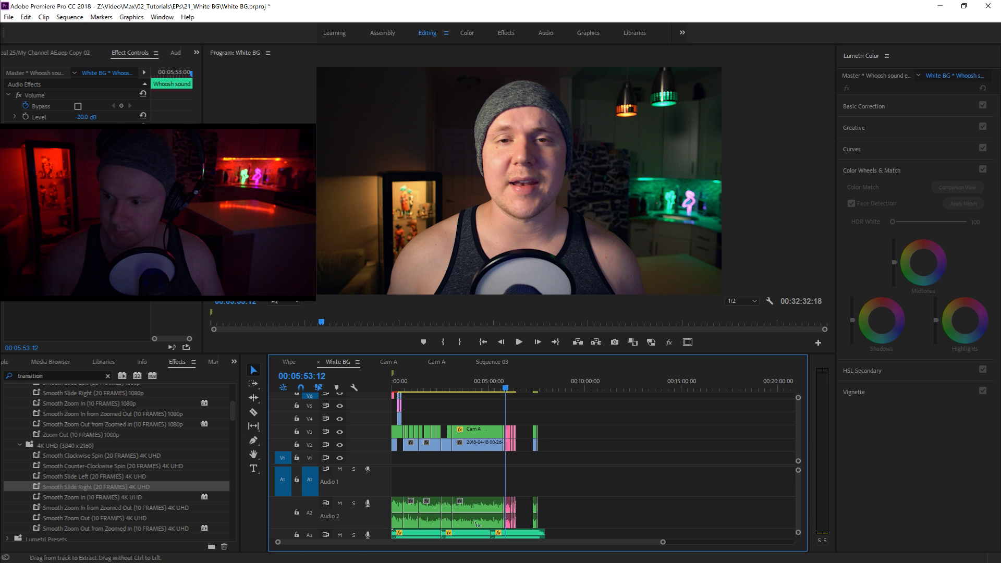
drag(662, 542, 486, 552)
drag(524, 481, 481, 481)
Play from about 5:51:56 to check the slide transition, its whoosh sound and the following pink clips.
click(432, 383)
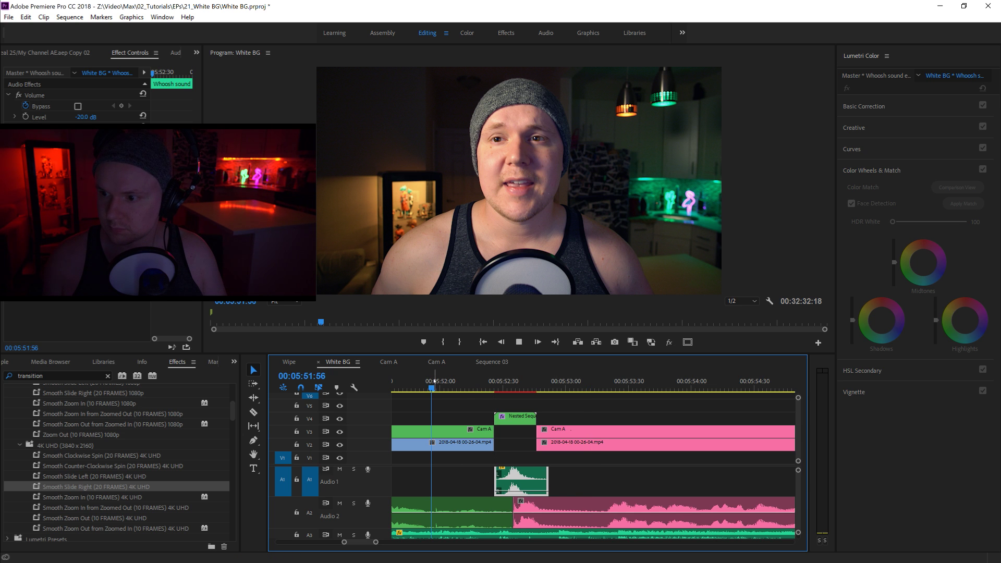
key(space)
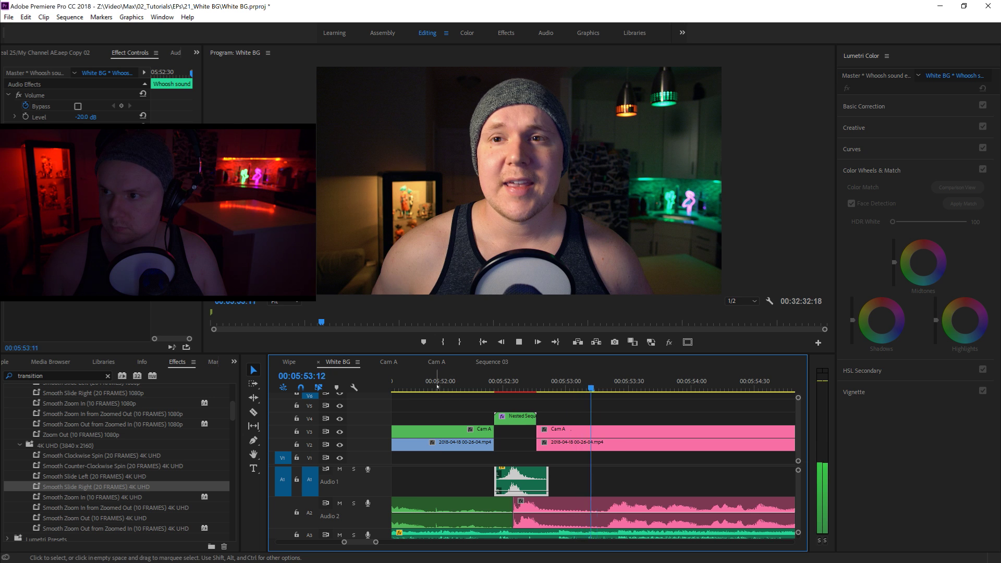
drag(375, 543, 436, 541)
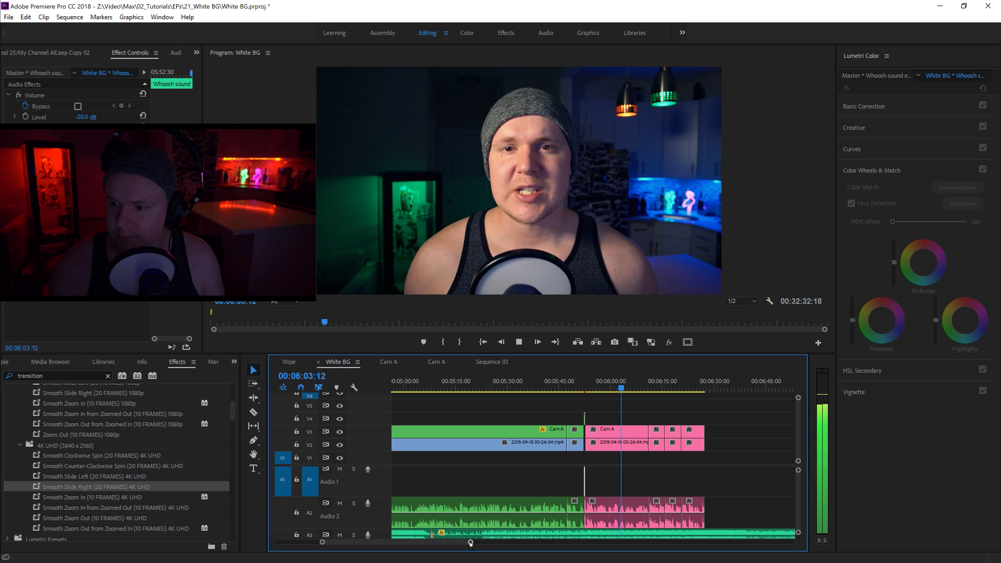
Delete the leftover green clips with their audio between about 7:18 and 7:36, after the pink end clips.
drag(471, 542, 515, 540)
drag(651, 416, 707, 512)
key(Delete)
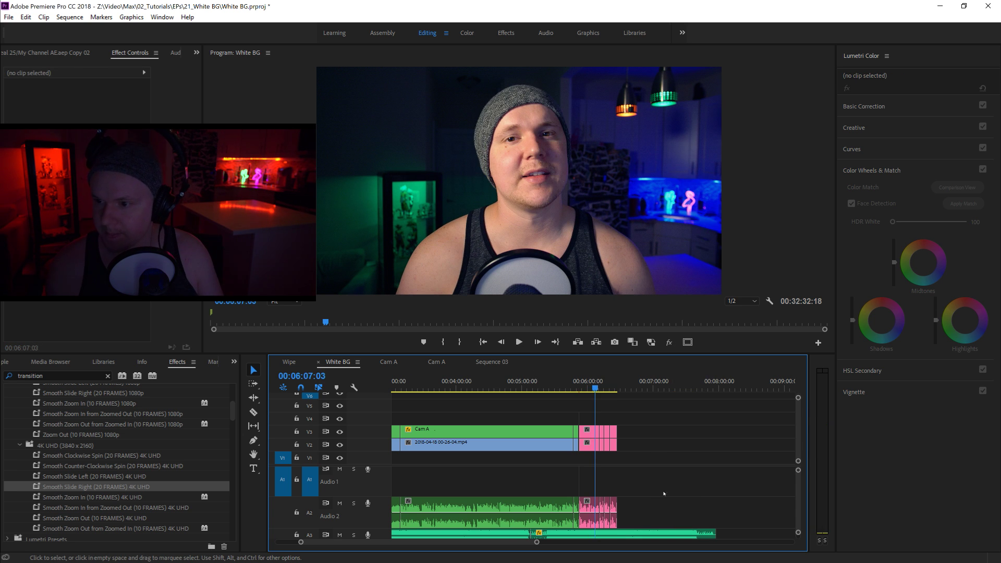
Copy the closing graphics on V5 to V7 of the Wipe sequence, from about 4:42 to 5:47, including the Color Matte clips.
click(290, 361)
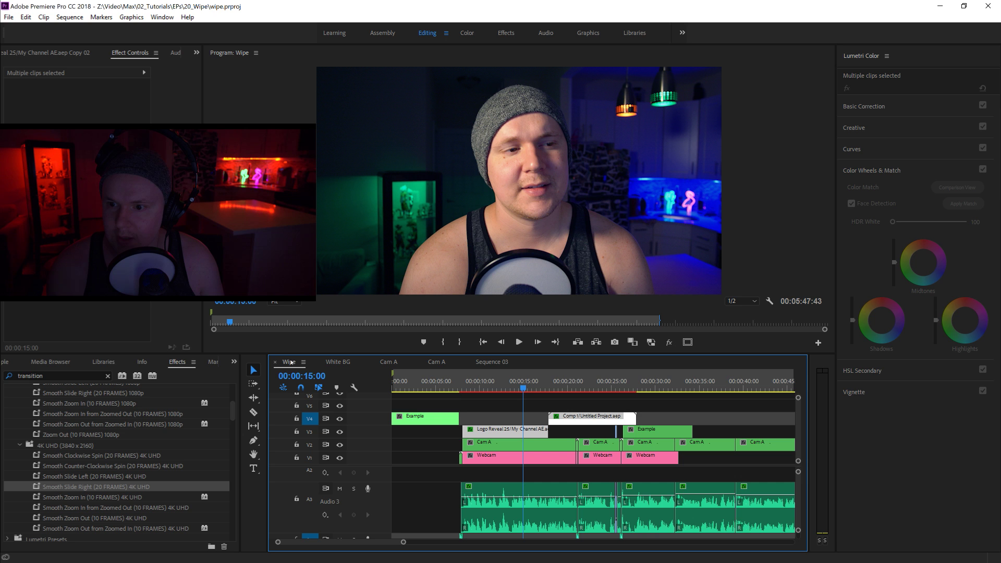
drag(402, 542, 531, 542)
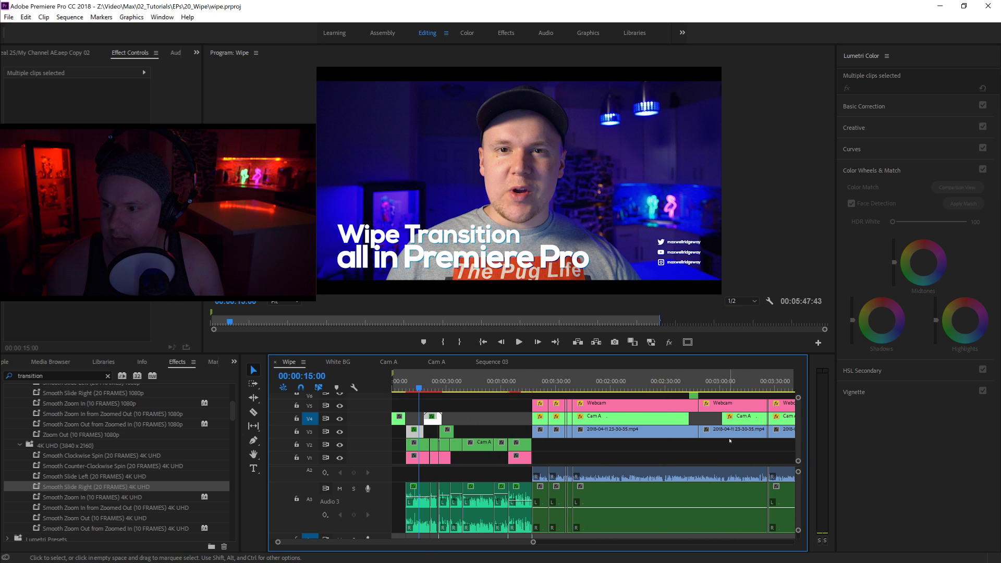
drag(797, 453, 800, 444)
scroll(803, 448, down, 3)
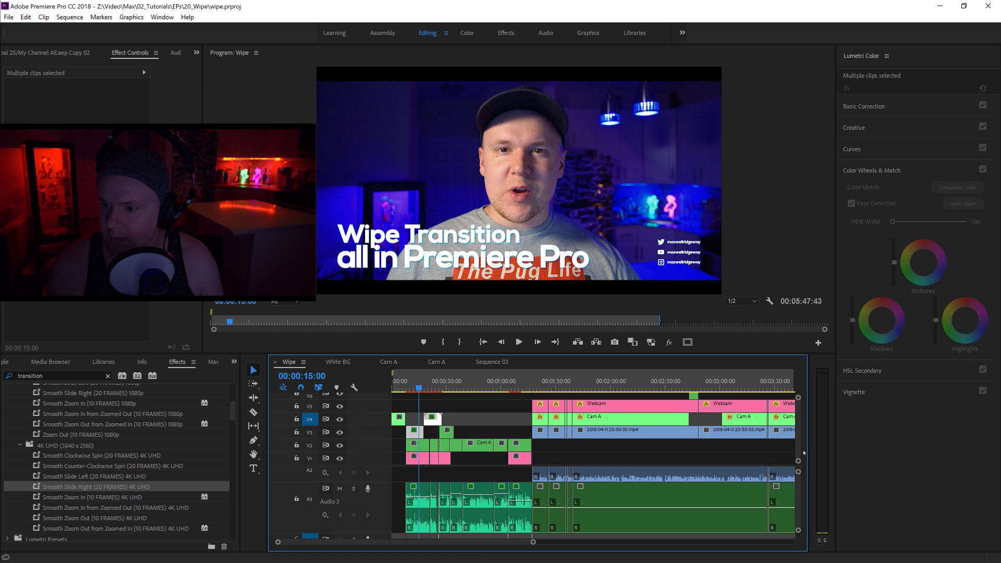
drag(512, 545, 580, 545)
scroll(797, 436, up, 1)
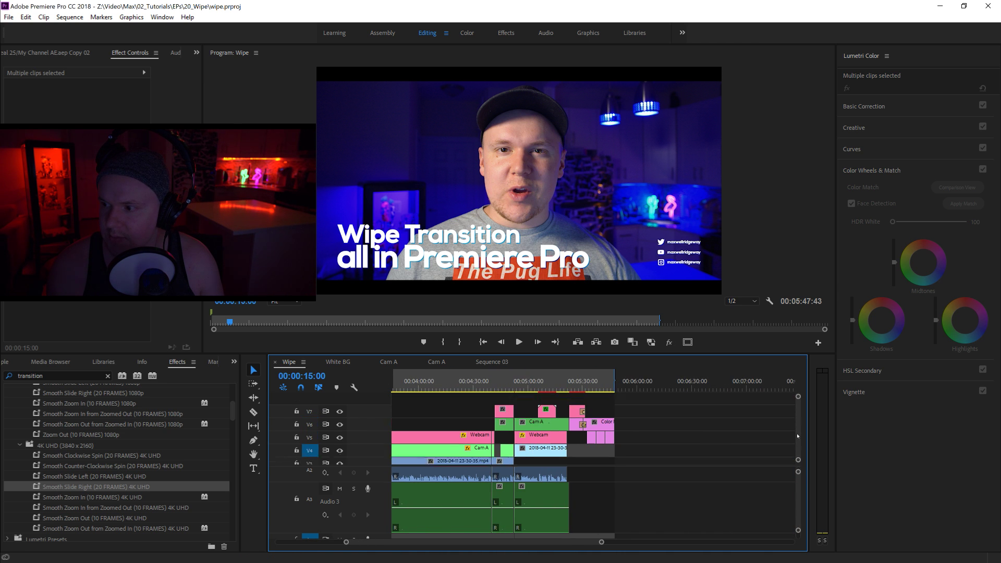
click(546, 388)
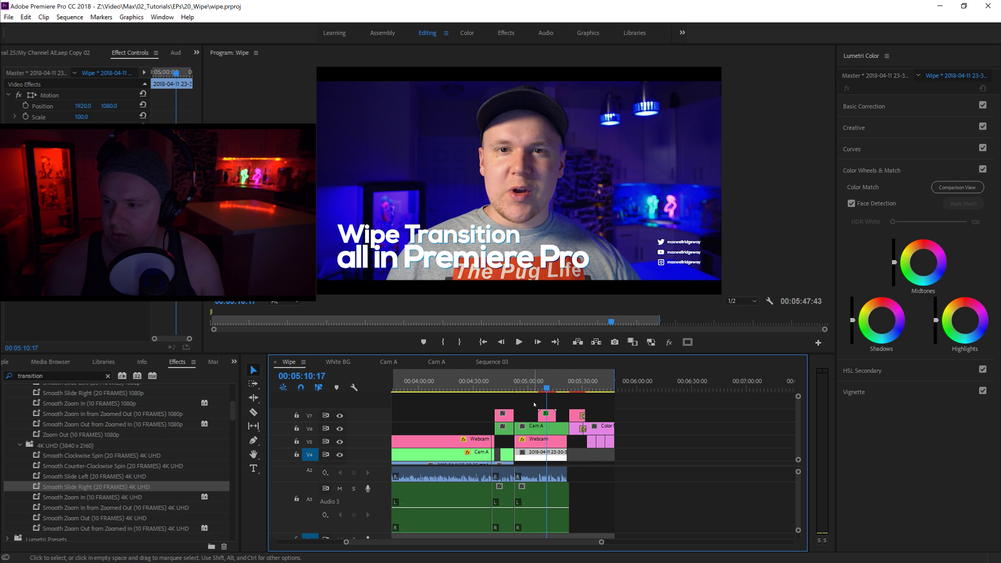
drag(621, 413, 568, 461)
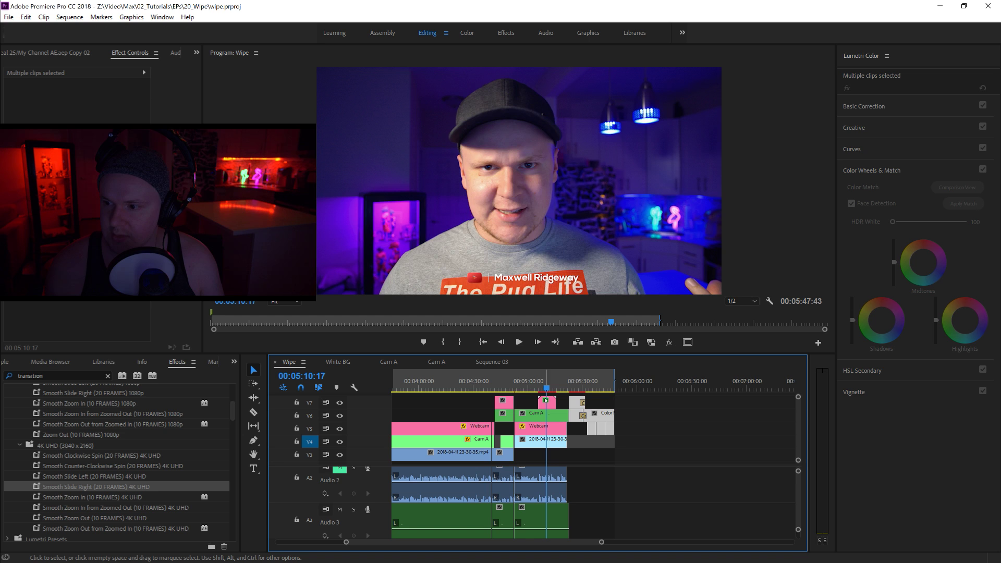
click(550, 400)
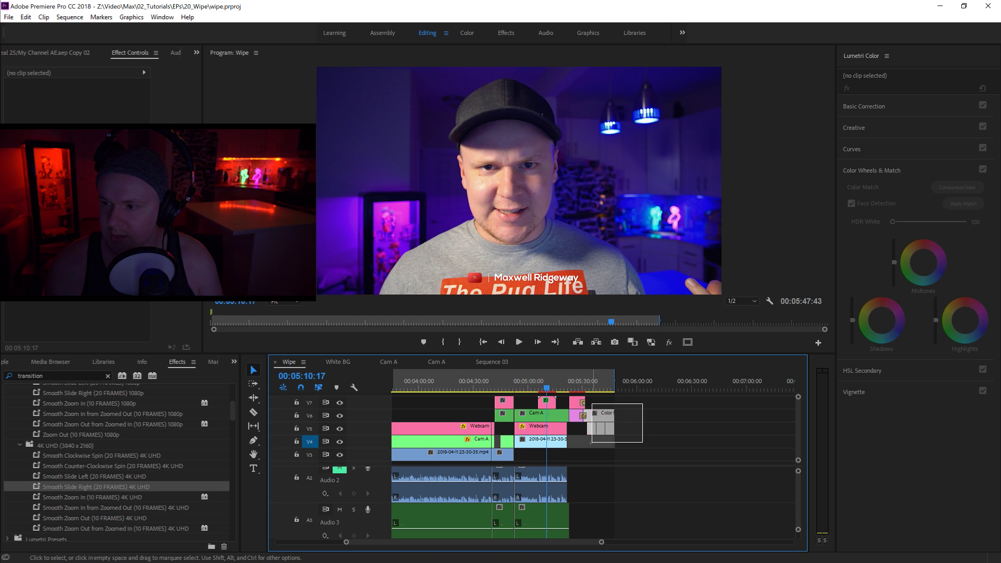
drag(593, 441, 574, 442)
shift+click(508, 404)
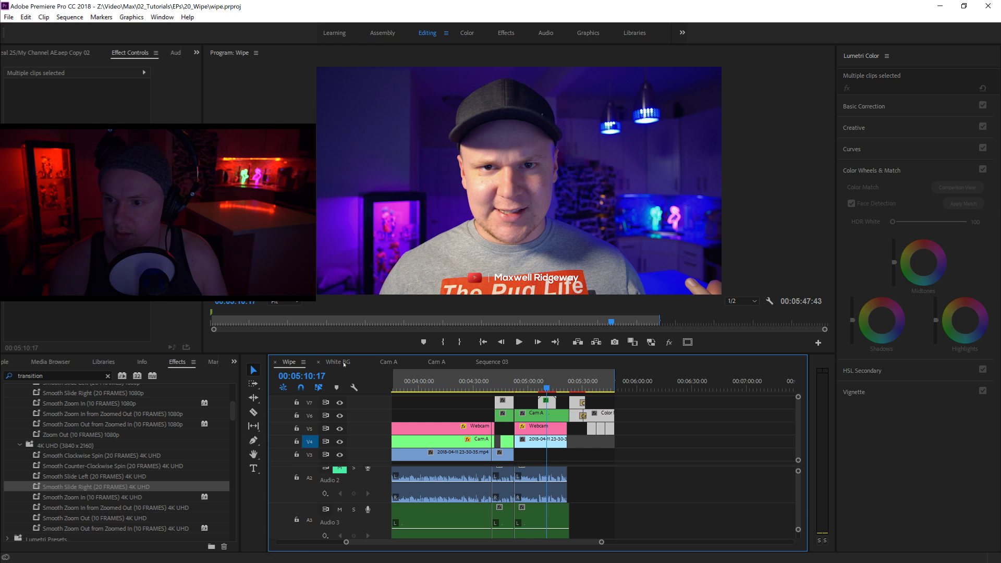
Paste the copied closing graphics into the White BG sequence at 6:50:18, after the pink end clips.
click(348, 362)
click(642, 385)
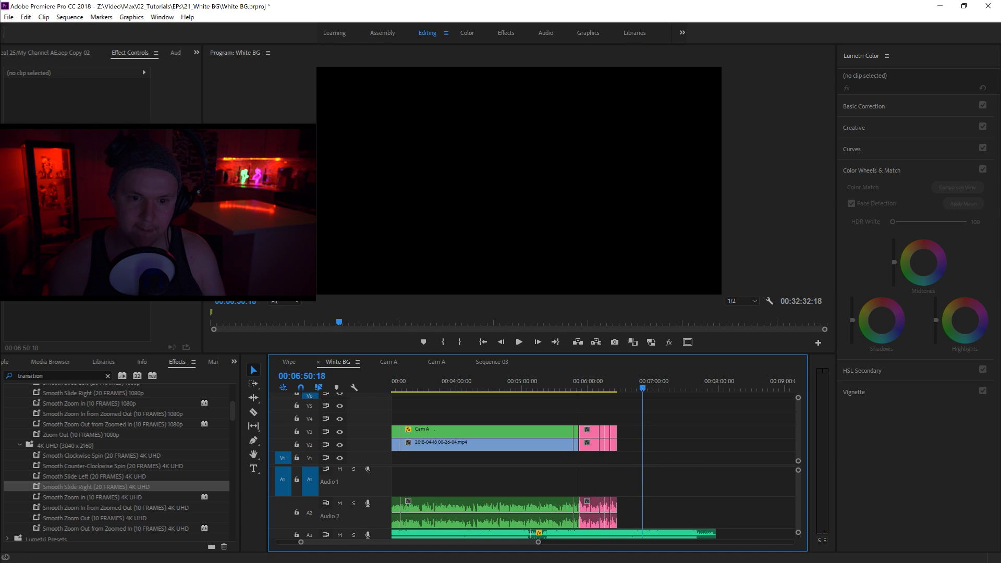
key(ctrl+v)
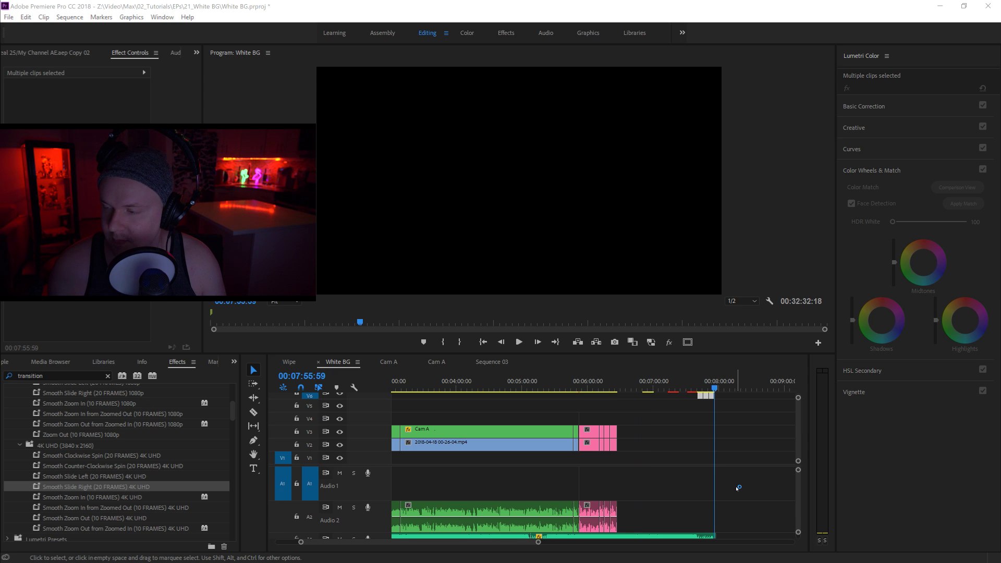
Move the pasted closing graphics, except the first clip, down to V3–V5 so the logo and Color Matte clips start where the pink clips end.
drag(801, 449, 799, 441)
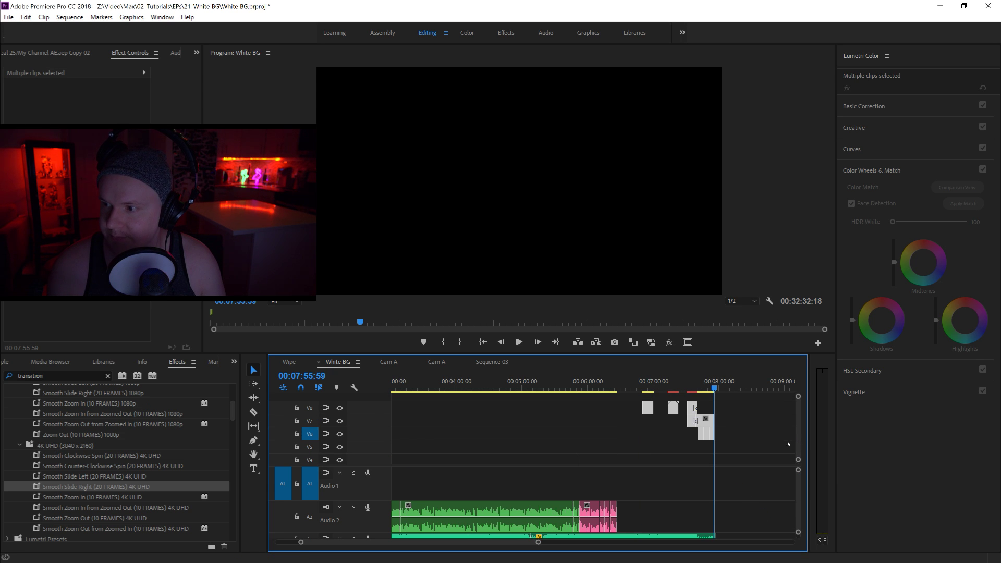
click(788, 444)
drag(748, 409, 670, 453)
drag(672, 410, 628, 450)
scroll(702, 464, down, 5)
scroll(701, 464, up, 3)
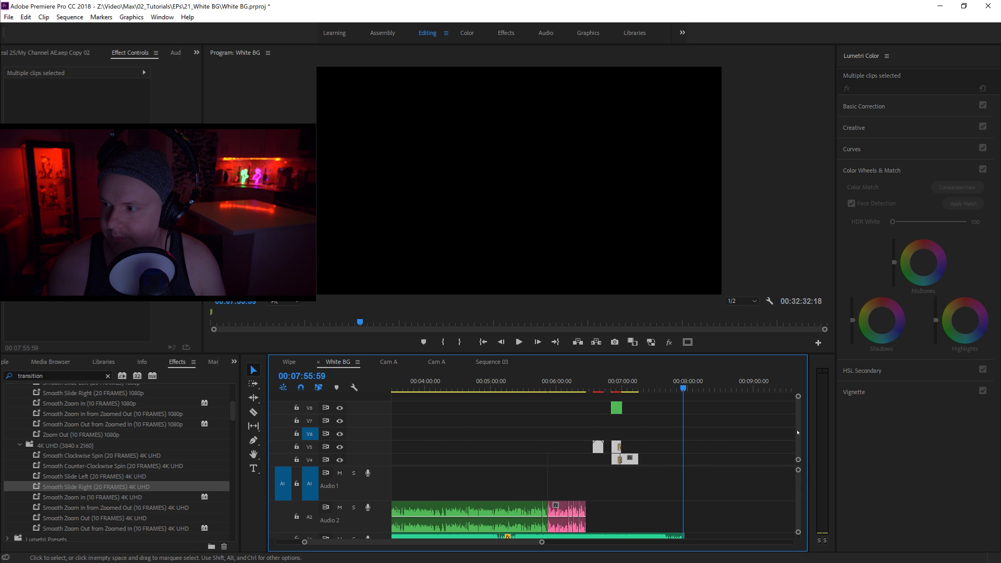
scroll(797, 433, down, 3)
drag(629, 420, 605, 422)
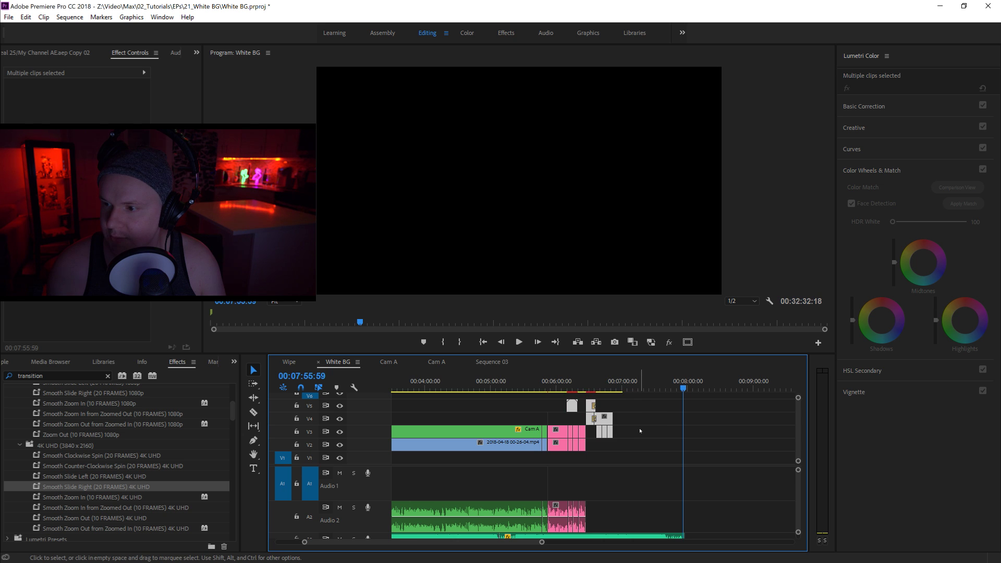
click(643, 432)
Move the leftover pasted Webcam clip from V8 down to V4 near the start of the sequence, at about 0:54.
scroll(642, 431, up, 1)
scroll(642, 431, down, 1)
scroll(799, 437, up, 3)
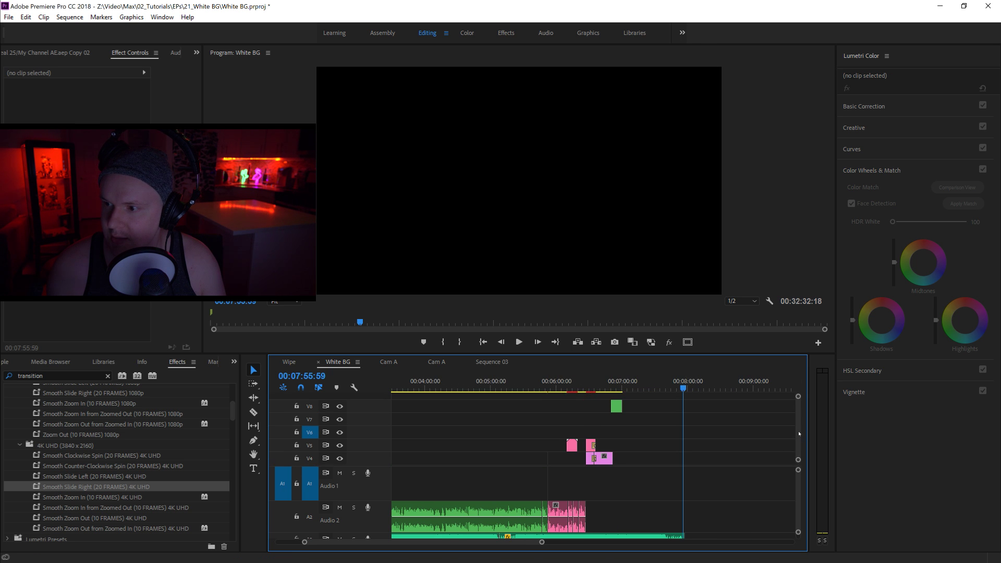
click(617, 413)
drag(617, 413, 423, 433)
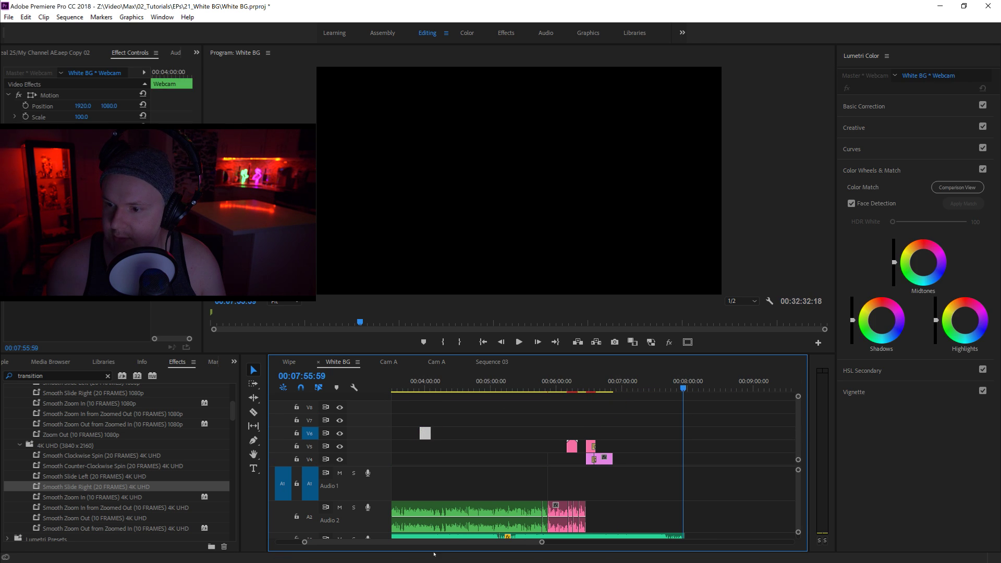
scroll(401, 537, up, 5)
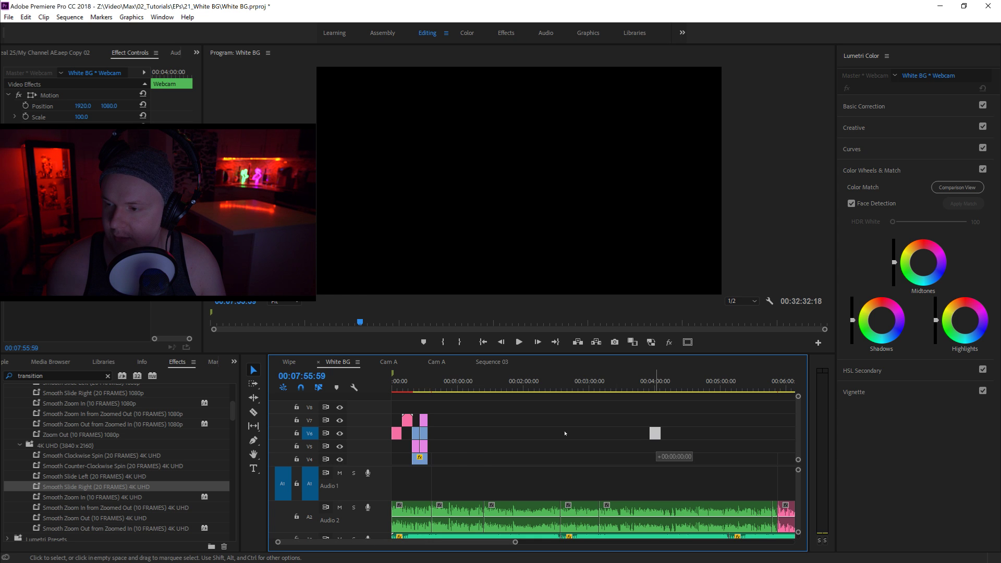
drag(565, 433, 457, 459)
Adjust the track heights so the video tracks are compact again and Audio 1 and Audio 2 are slightly taller.
click(446, 389)
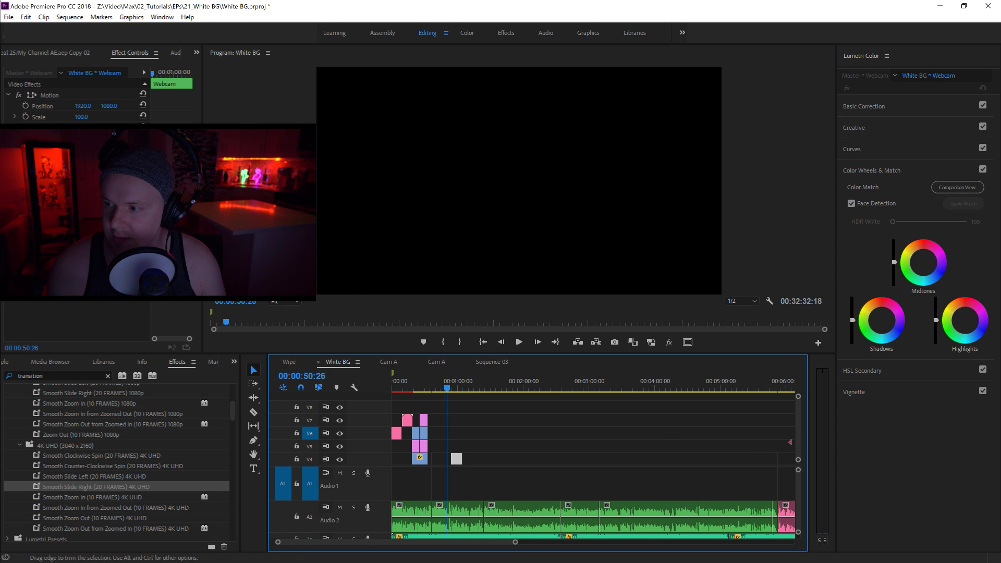
scroll(789, 445, down, 4)
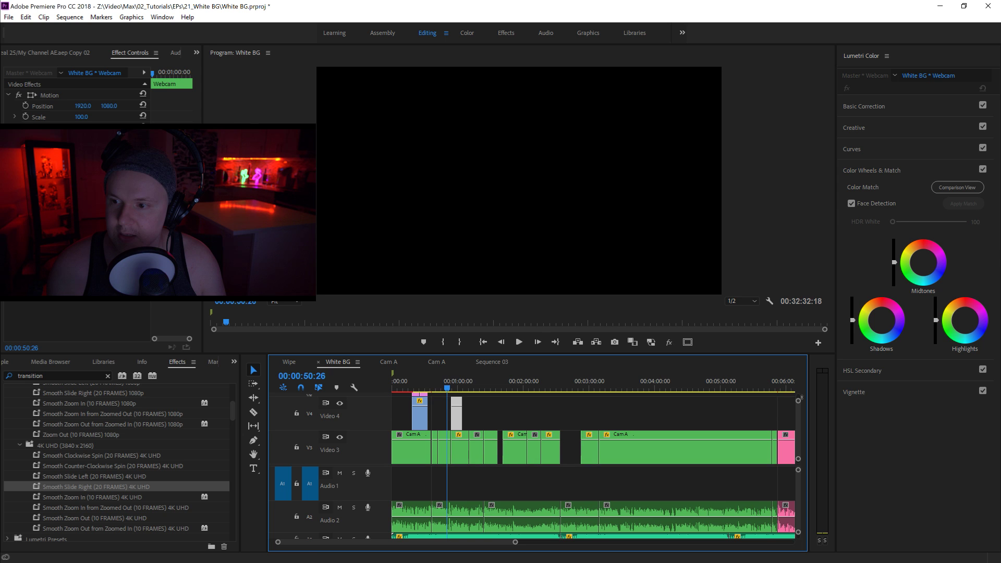
scroll(596, 428, down, 3)
scroll(798, 443, up, 5)
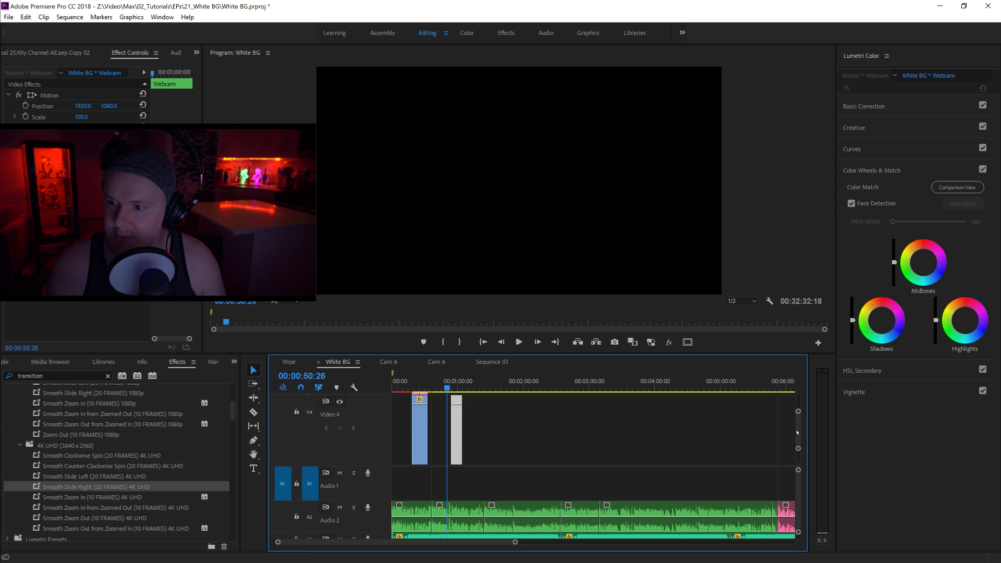
scroll(550, 441, up, 2)
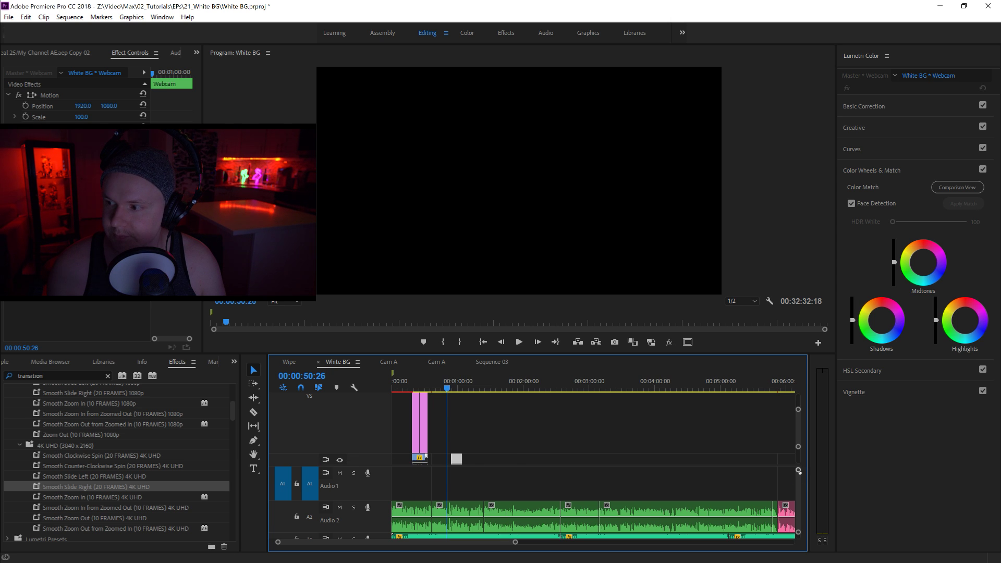
drag(798, 469, 799, 475)
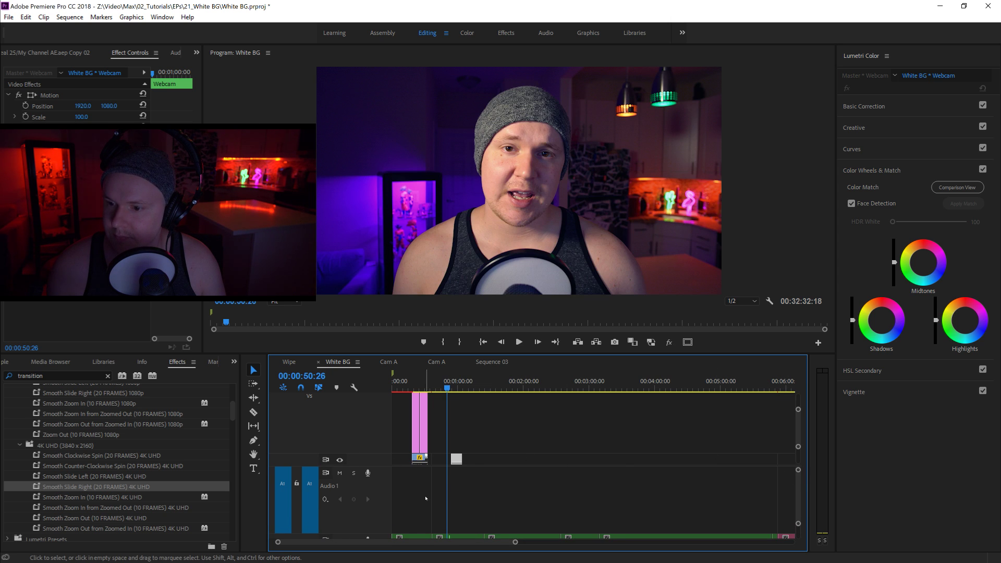
drag(798, 523, 802, 550)
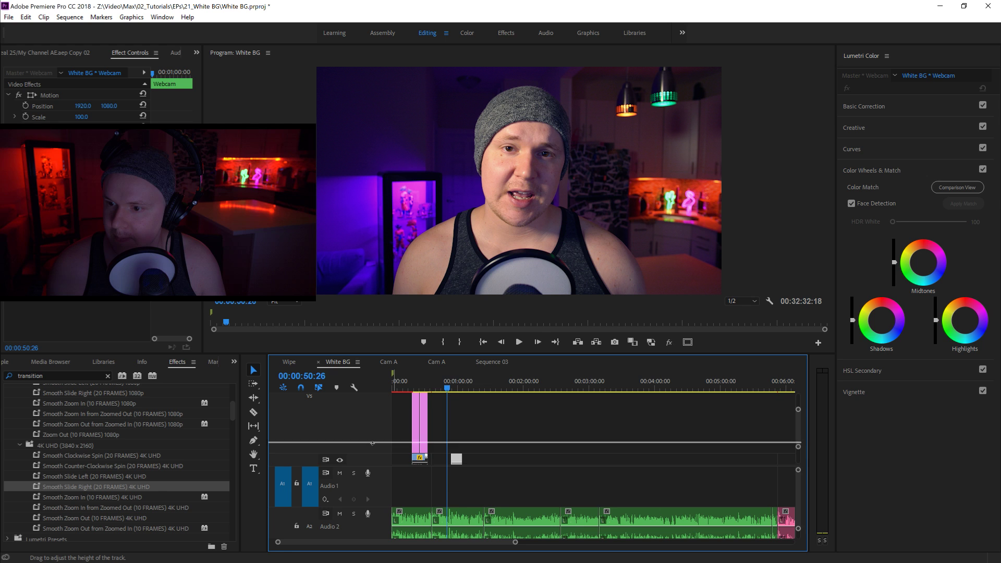
mouse_move(368, 454)
mouse_down()
mouse_move(376, 417)
mouse_move(366, 457)
mouse_up()
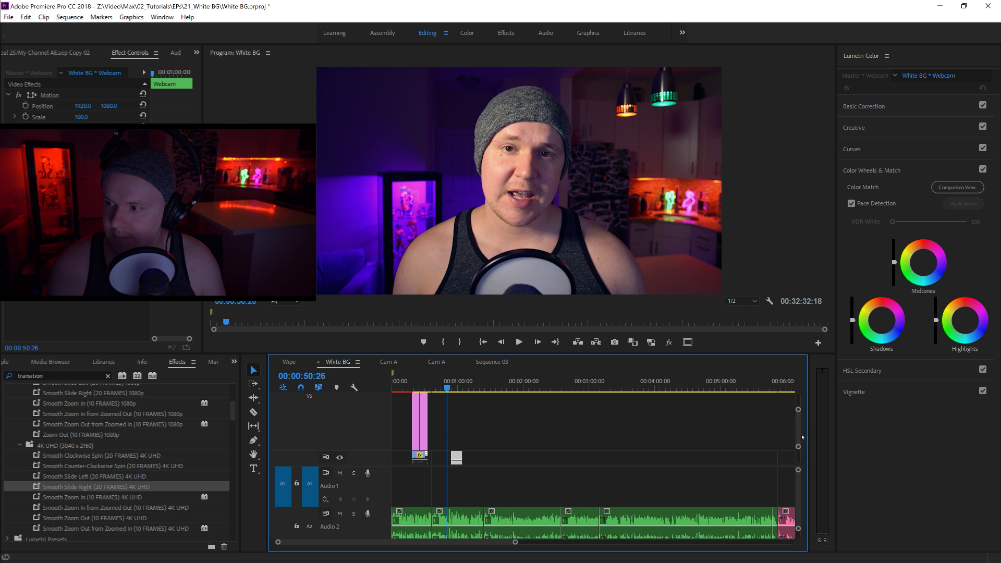
drag(799, 437, 800, 433)
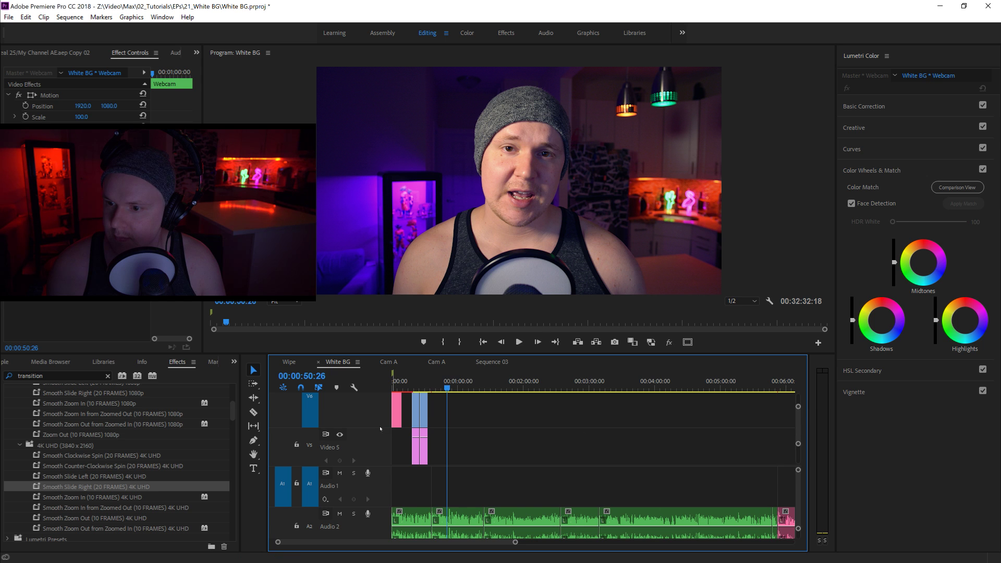
drag(378, 428, 379, 463)
drag(799, 406, 798, 395)
drag(798, 390, 798, 398)
Play from about 0:50 to check the Webcam clip on V4, and delete that clip.
drag(515, 542, 409, 543)
key(space)
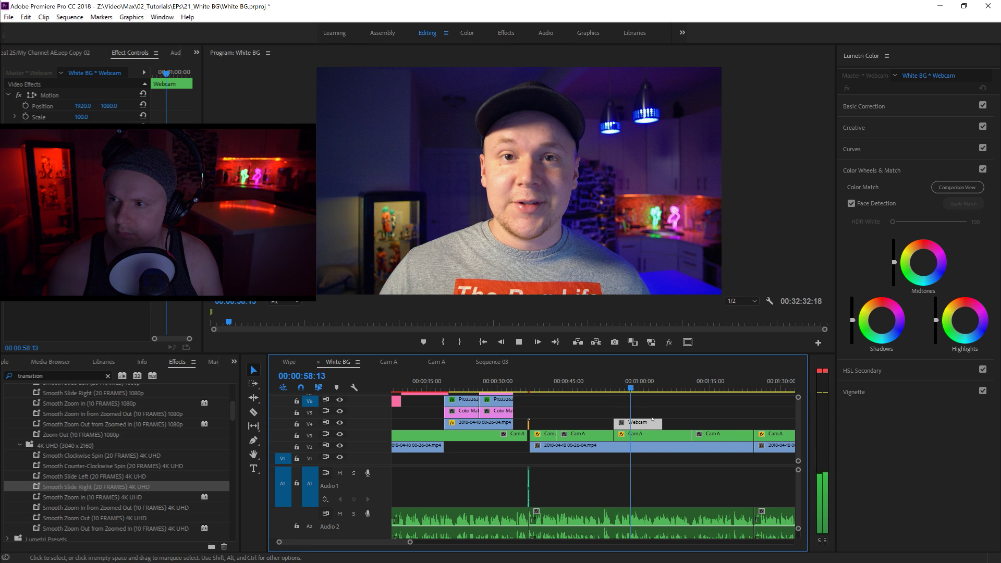
key(space)
drag(641, 388, 648, 387)
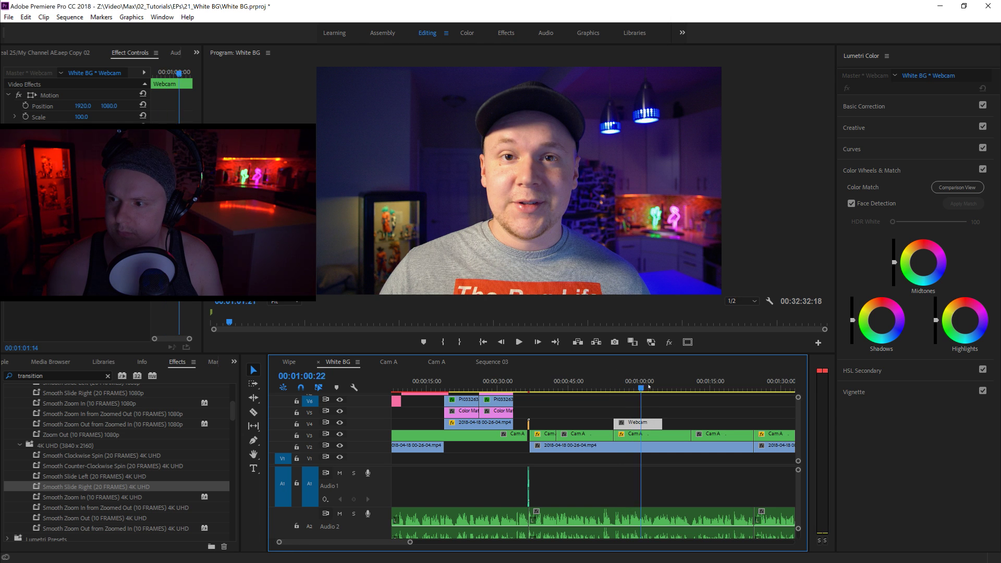
key(Delete)
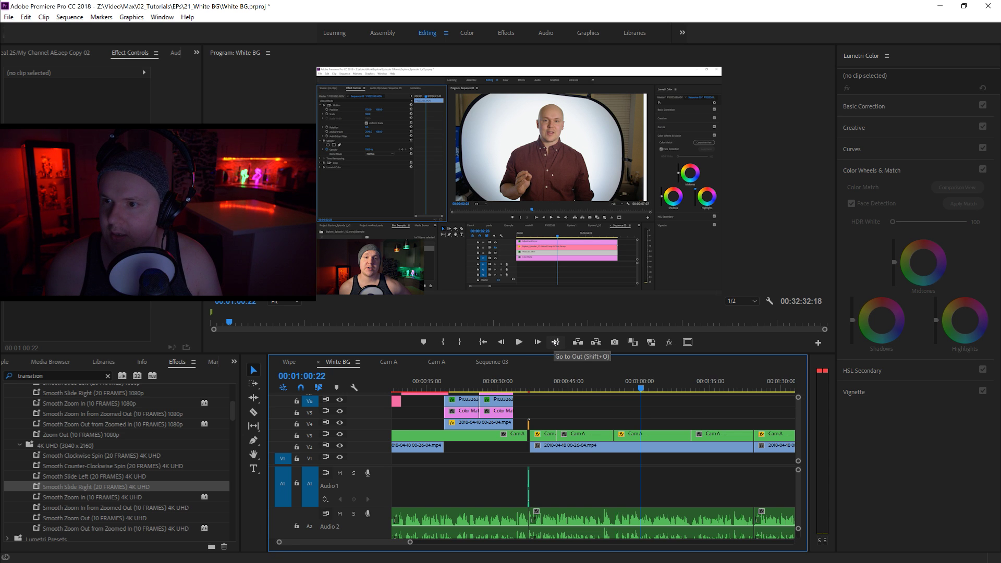
Delete the leftover Cam A and screen recording clips with their audio at the sequence's end, from about 25:20 to 32:32.
click(555, 341)
click(801, 485)
scroll(799, 447, up, 2)
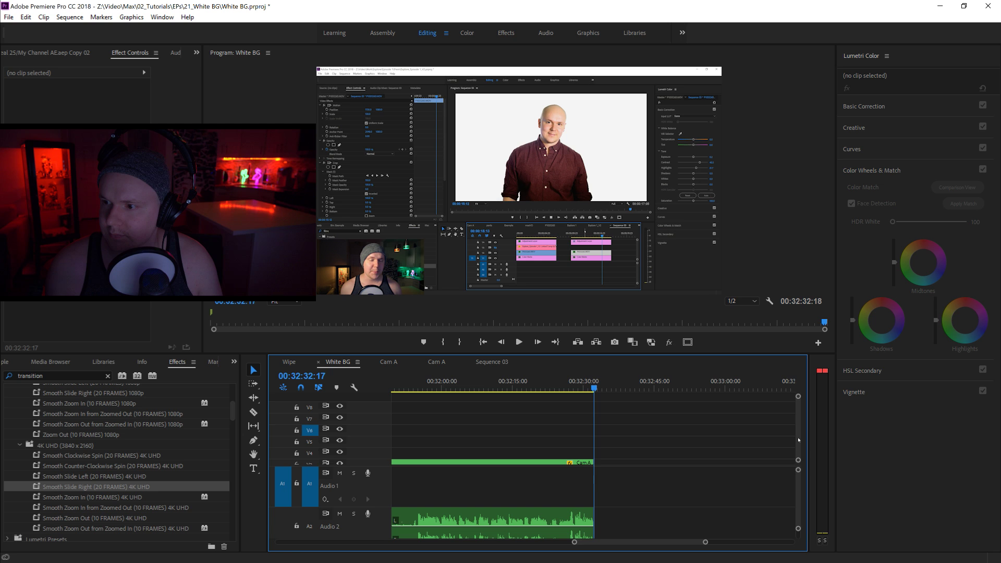
scroll(799, 442, down, 2)
key(minus)
key(minus)
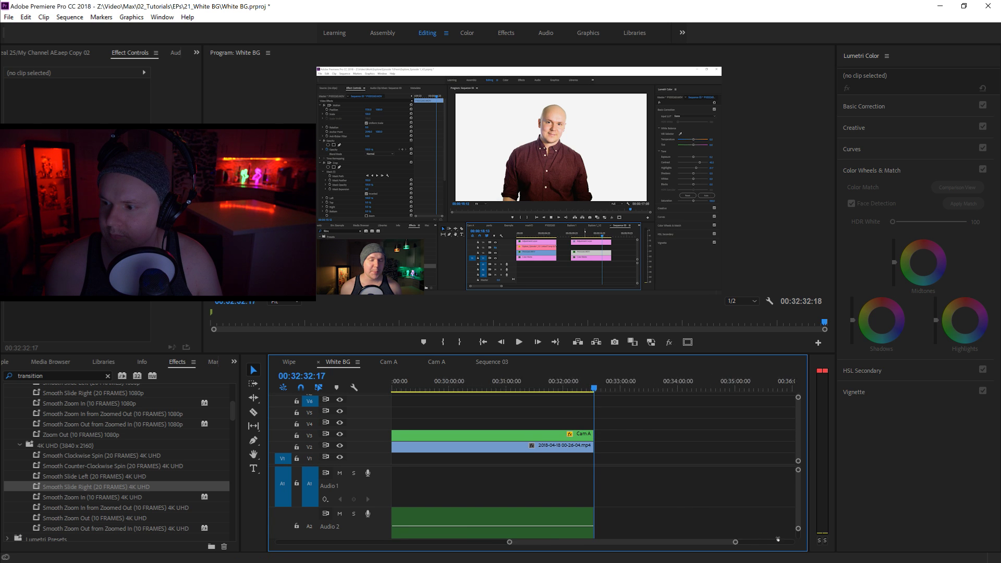
key(minus)
key(minus)
key(minus)
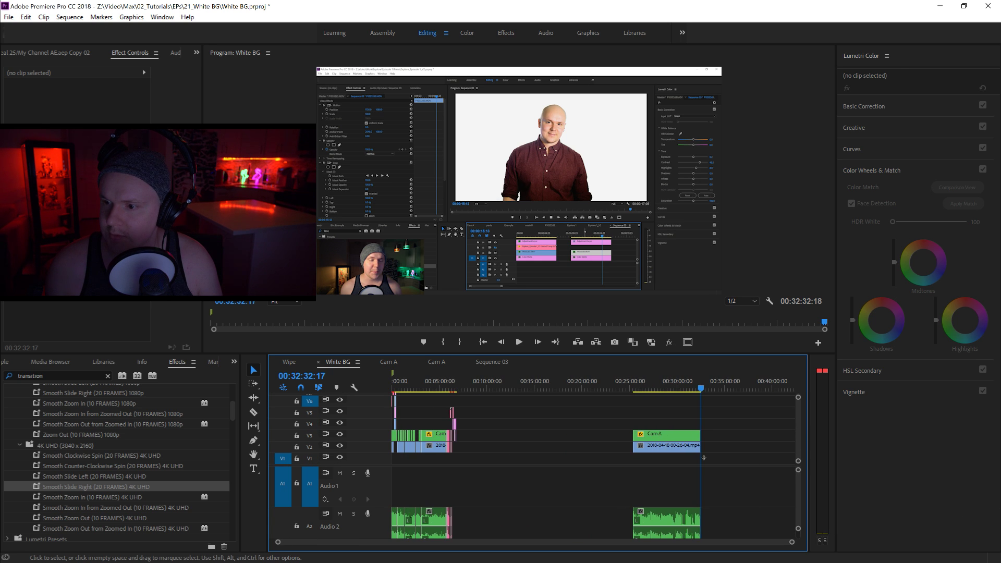
drag(620, 415, 703, 517)
key(Delete)
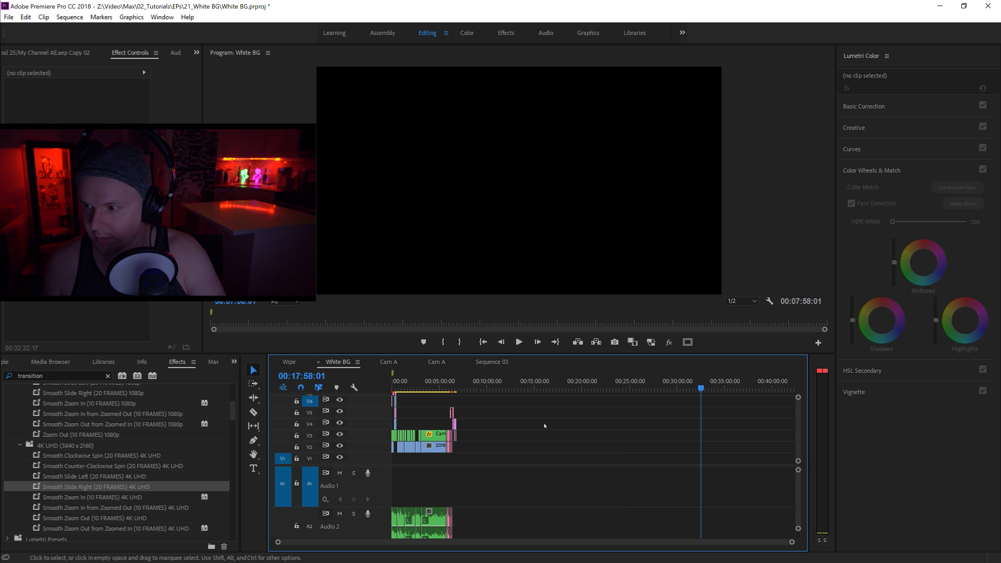
Play the closing section from about 5:43 into the logo end graphics at about 6:28 to check it.
click(444, 390)
key(space)
drag(792, 542, 579, 545)
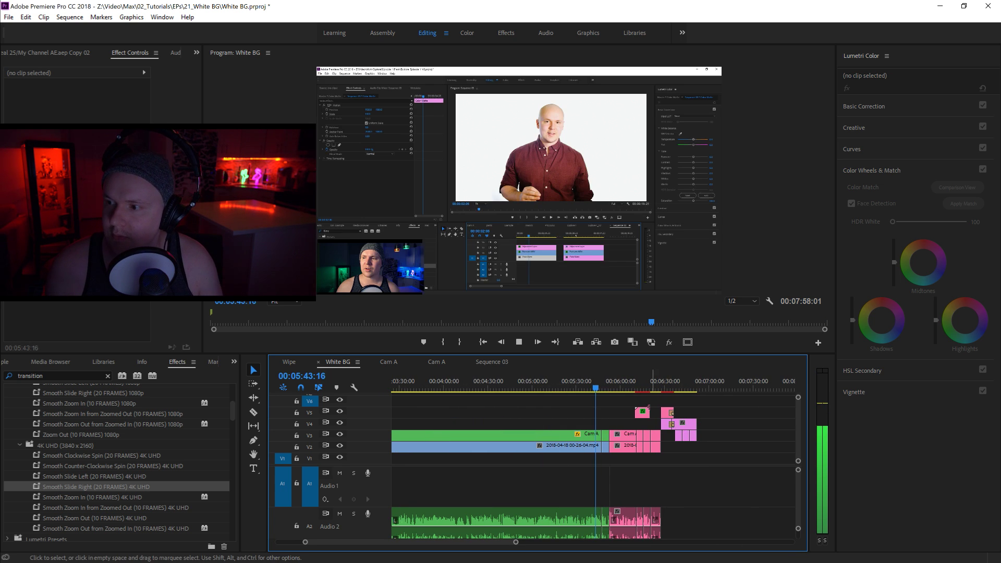
click(626, 384)
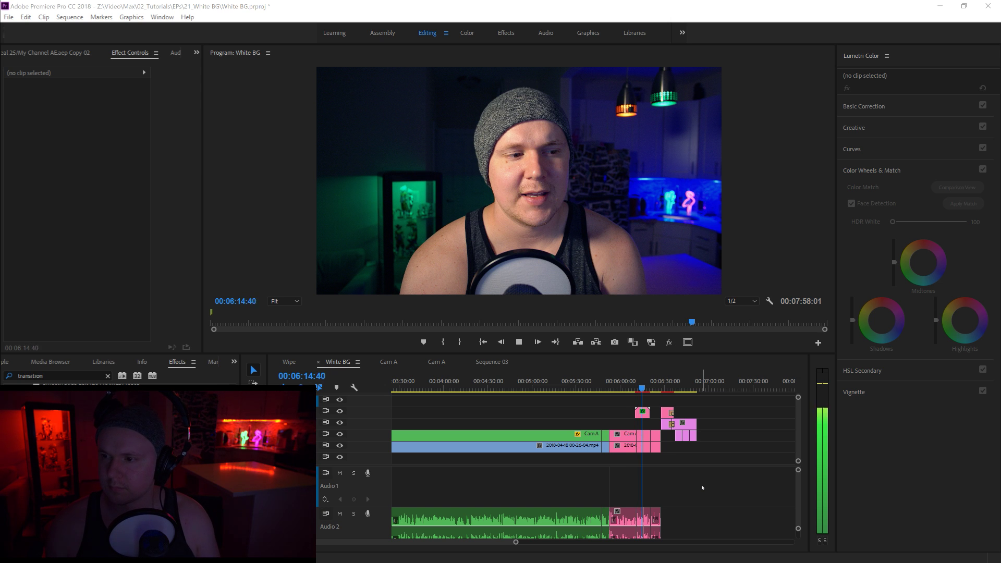
click(637, 388)
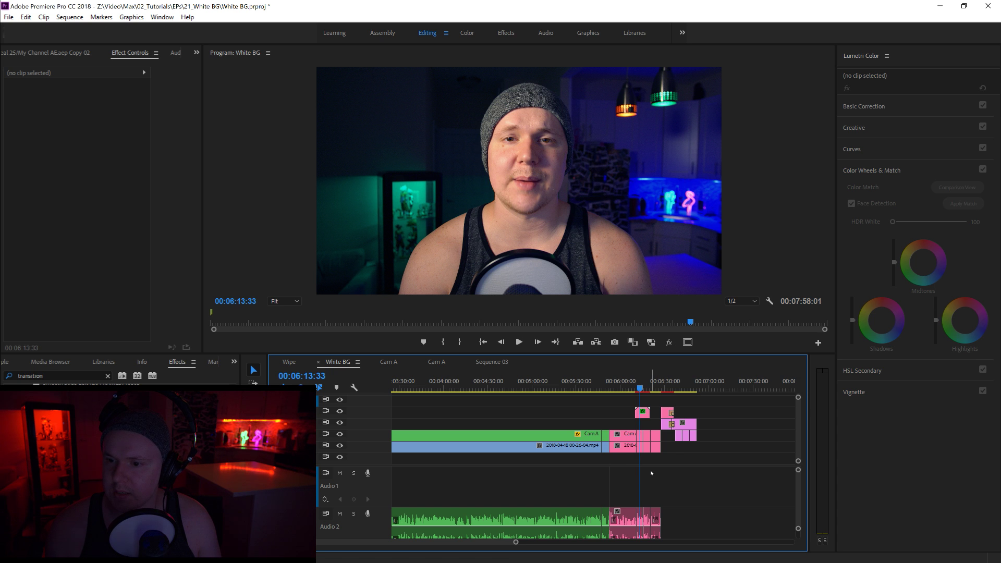
drag(516, 542, 457, 542)
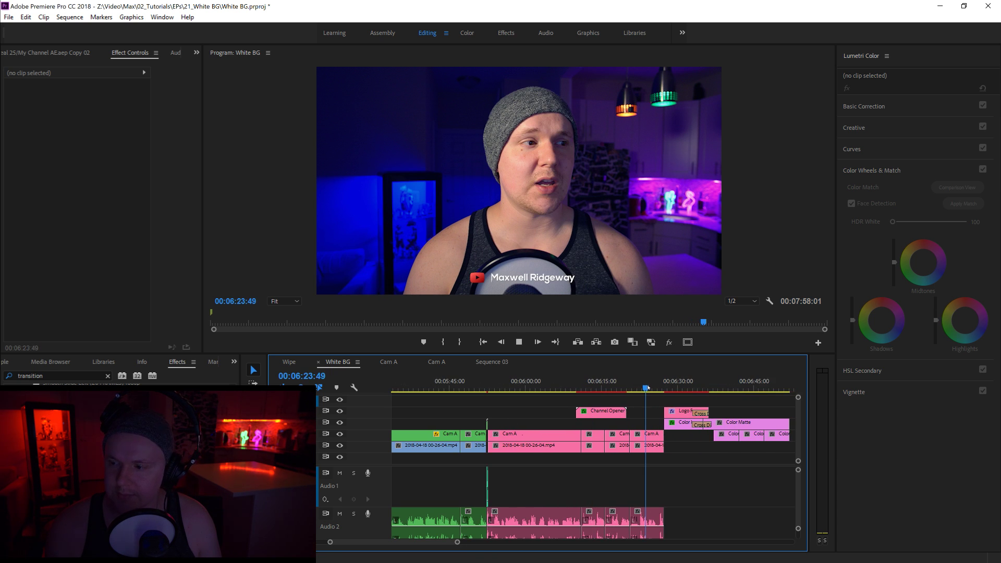
key(space)
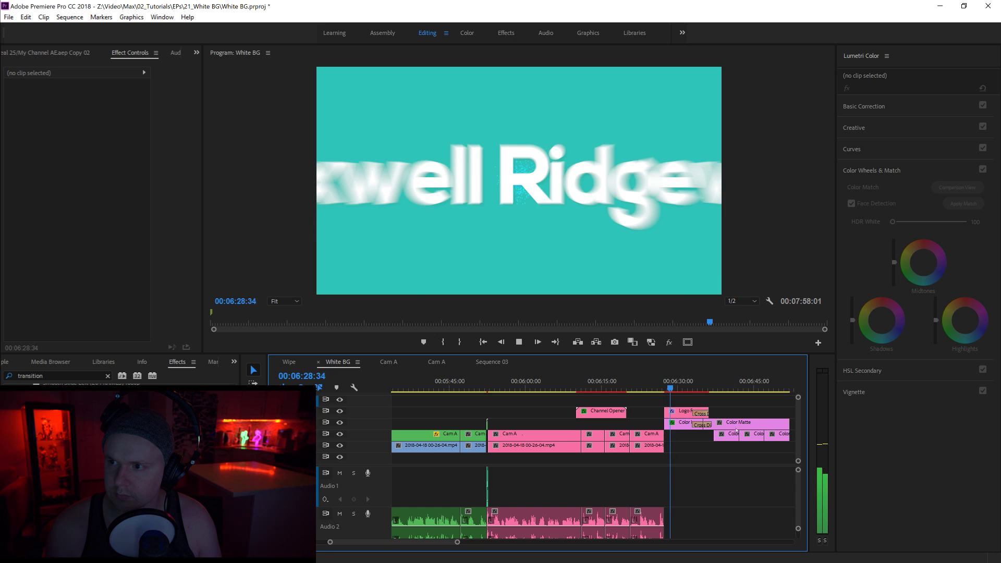
key(space)
Split the Audio 3 music where the logo end graphics start and set the second part's level to -4.4 dB.
scroll(797, 486, down, 3)
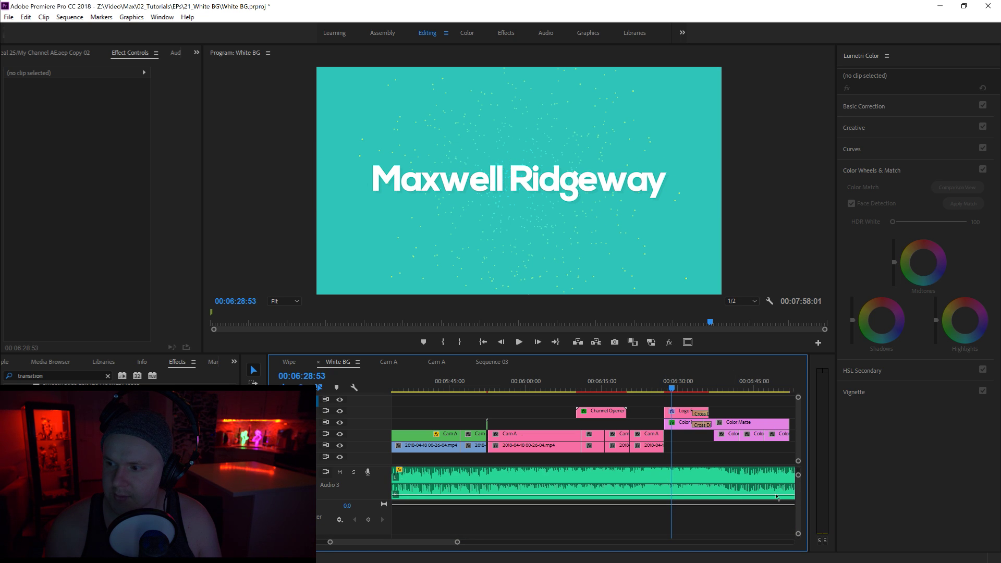
scroll(800, 496, up, 2)
click(665, 520)
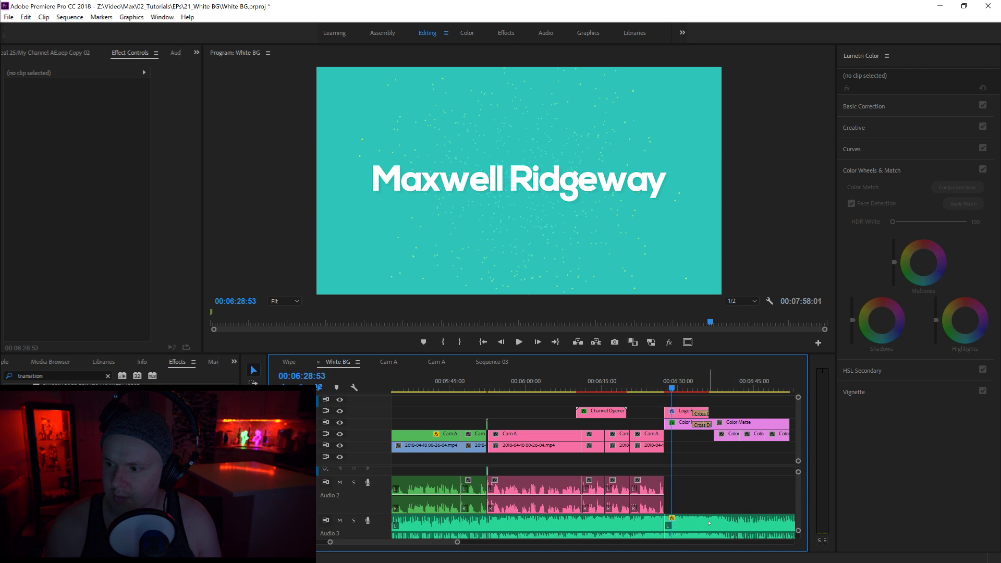
key(v)
click(727, 520)
scroll(719, 504, down, 2)
drag(716, 502, 717, 506)
key(space)
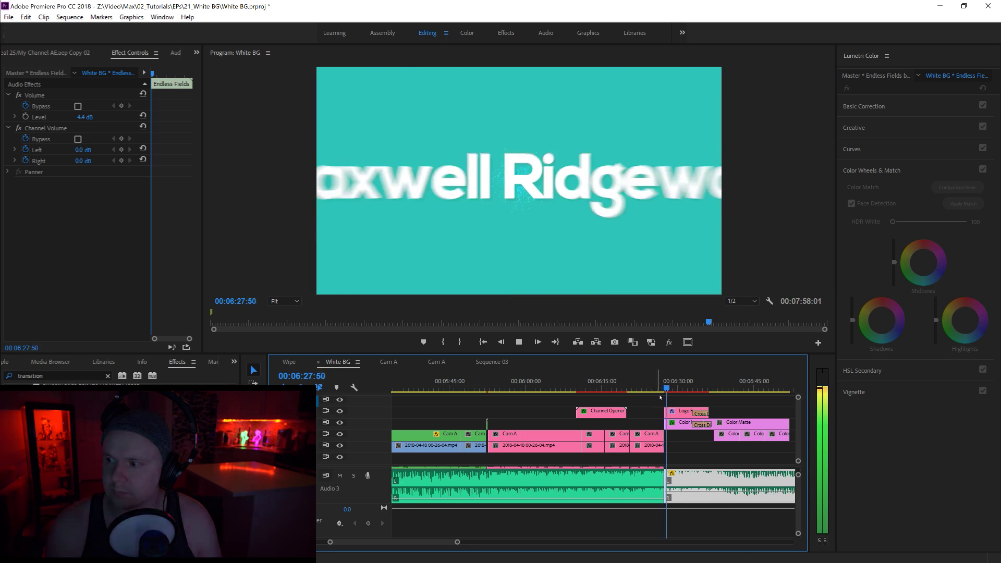
Apply the default transition at the Audio 3 music cut and set the second part's level to -10.2 dB.
right_click(666, 482)
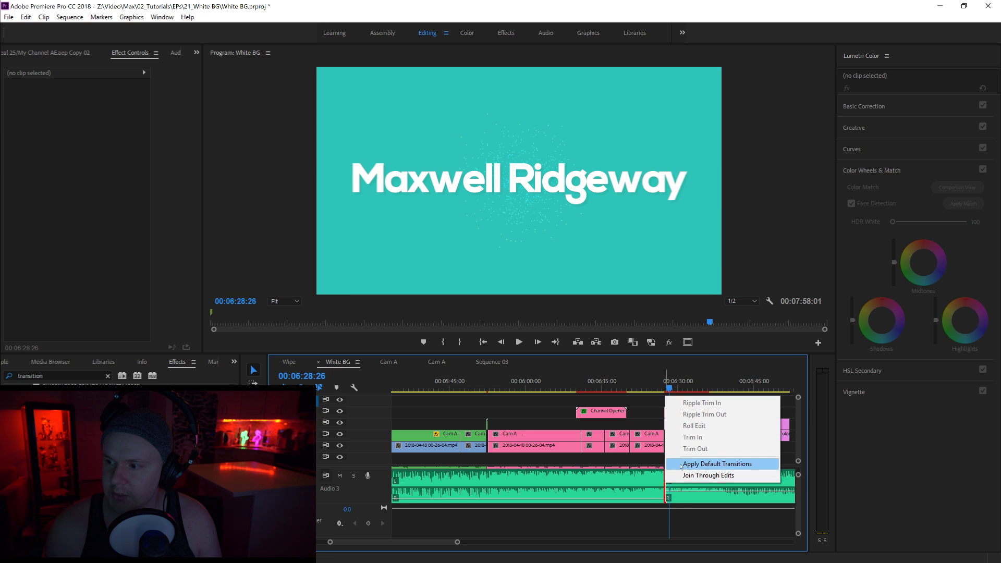
click(694, 464)
drag(684, 500, 686, 494)
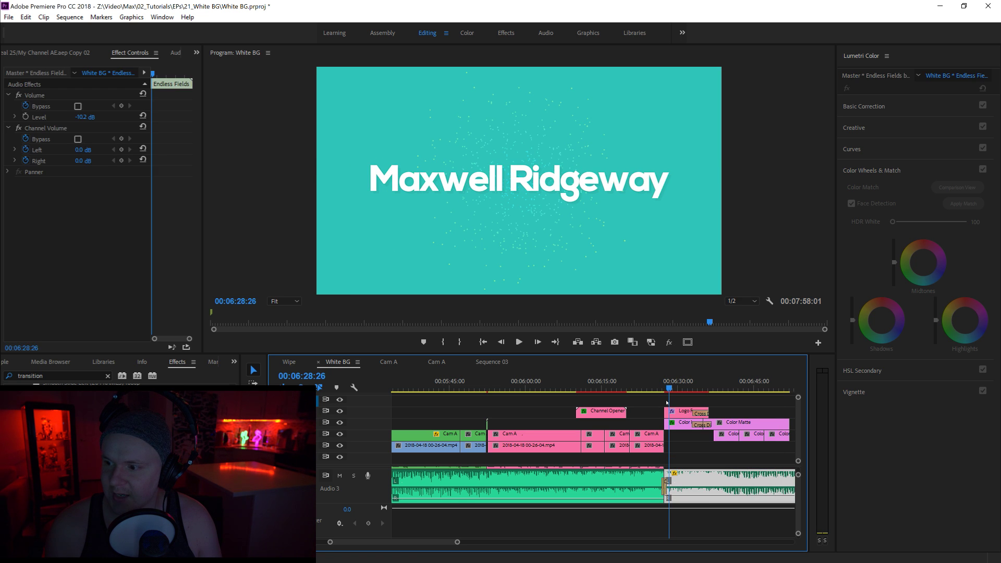
key(space)
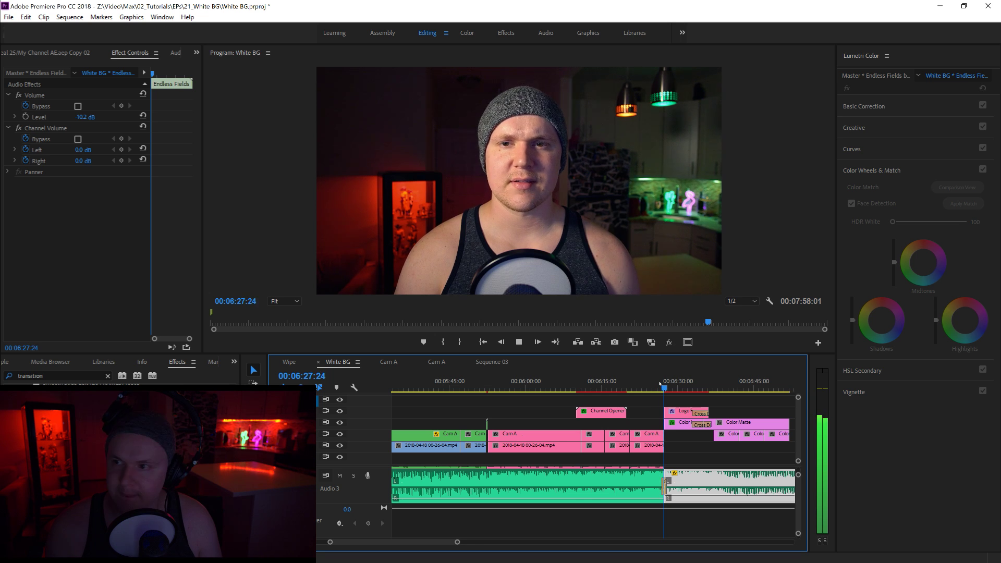
Trim the Audio 3 music to end with the Color Matte clips at 6:52:13 and apply the default transition to its end.
drag(457, 542, 525, 537)
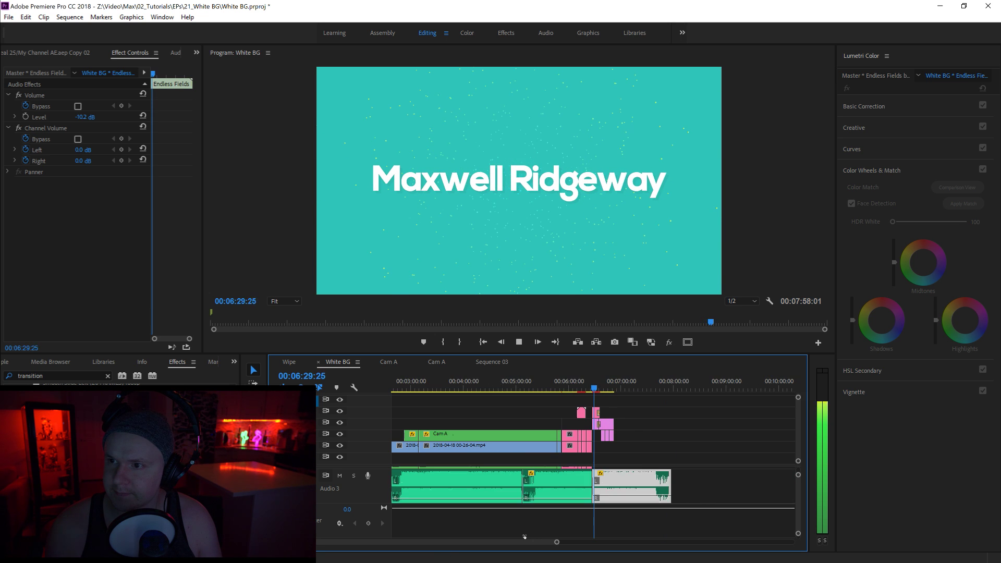
drag(669, 476, 614, 485)
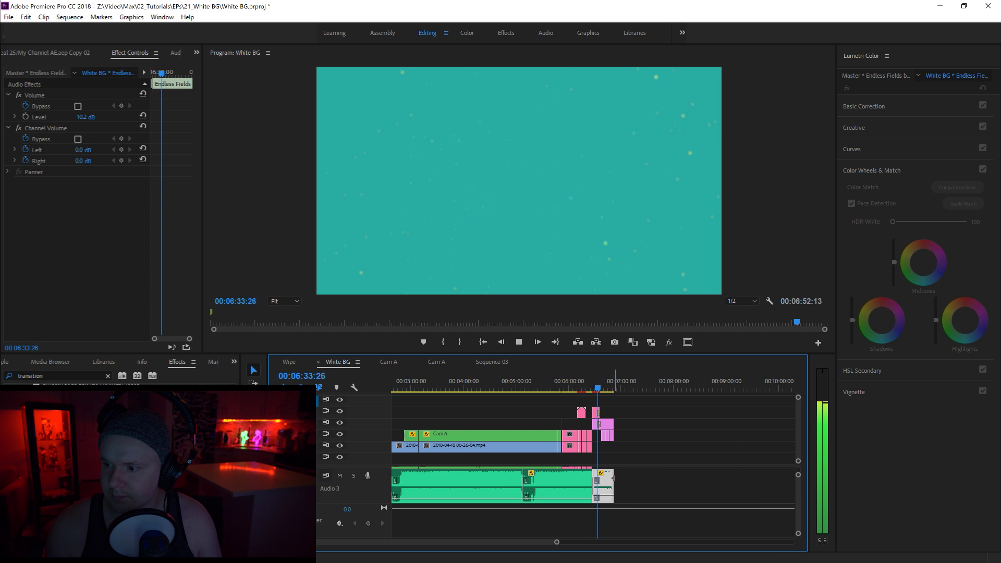
right_click(615, 393)
click(634, 460)
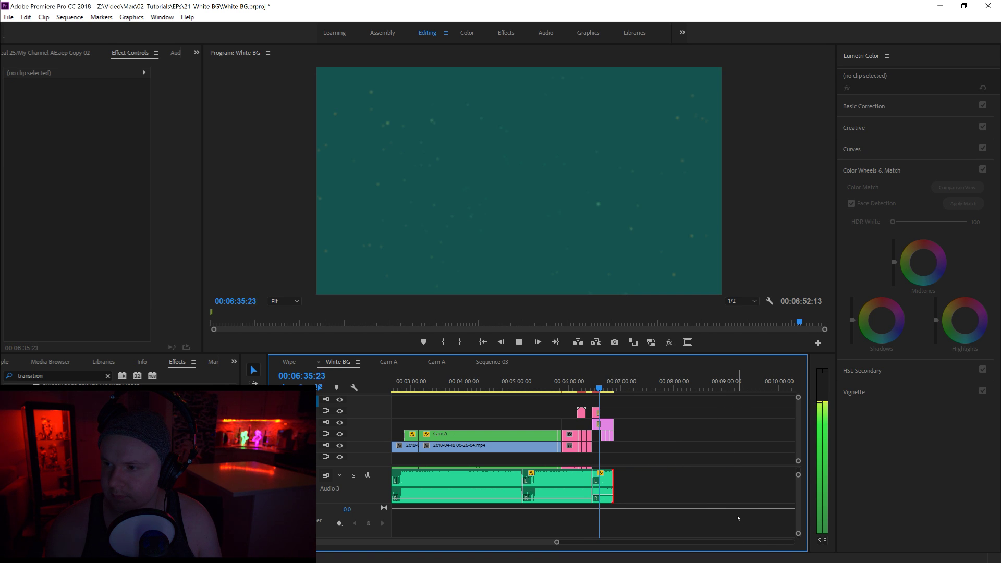
drag(556, 542, 497, 547)
key(space)
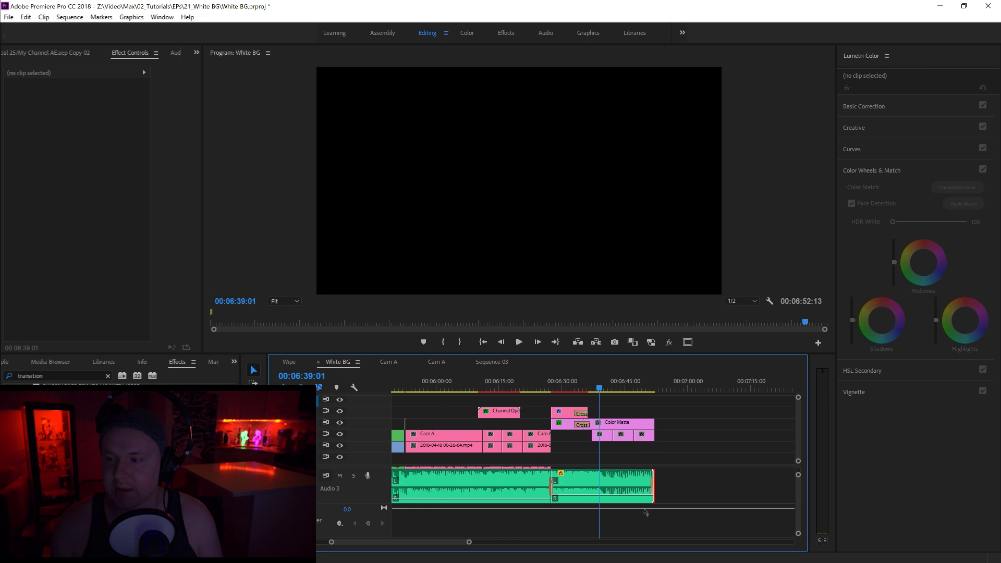
Place the playhead at 0:50:06, save the project, and open the Synced Sequence of the Circle Transition project.
drag(332, 542, 235, 544)
click(412, 387)
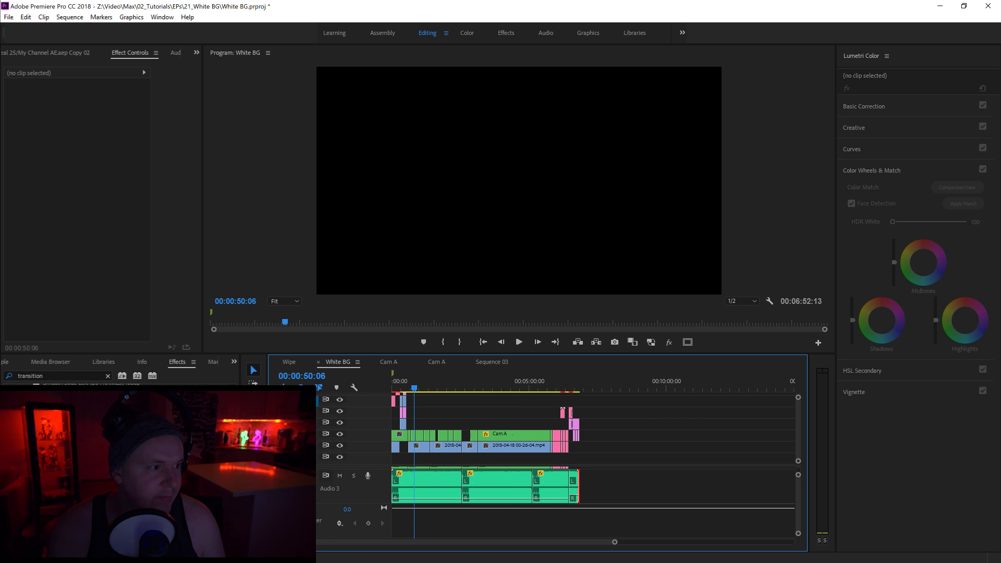
key(alt+Tab)
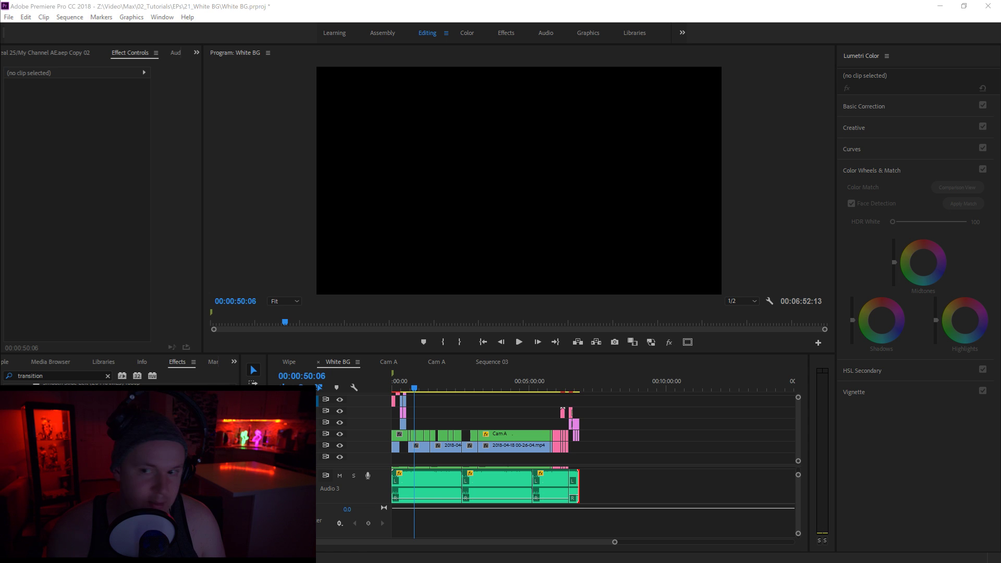
key(alt+Tab)
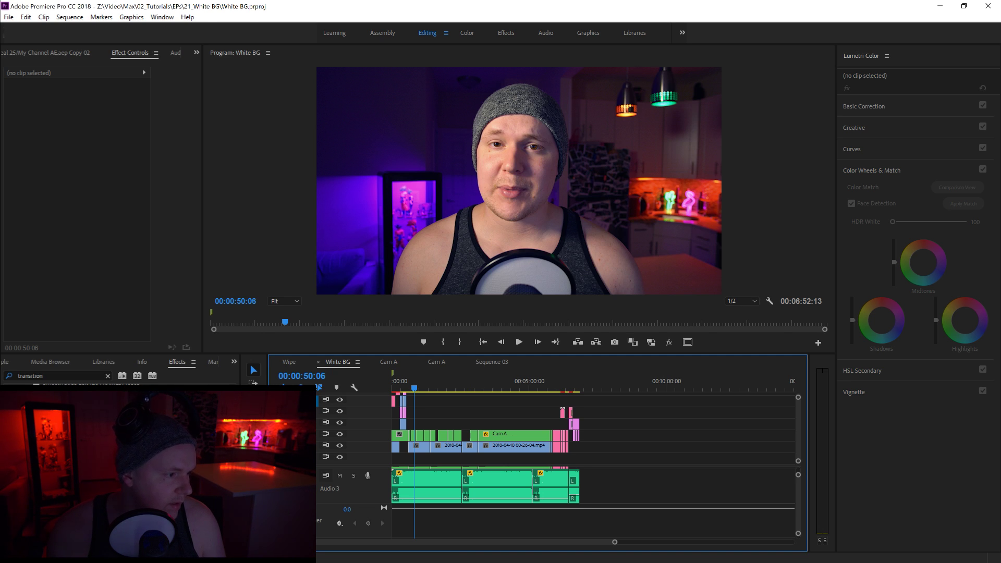
key(alt+Tab)
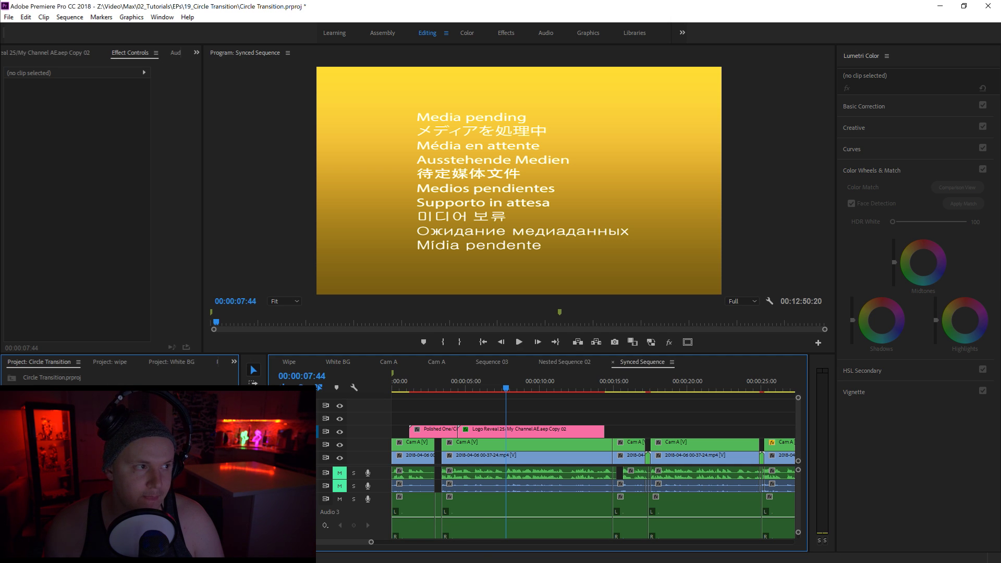
Copy the Simple Lower Third clip at about 0:40 in Synced Sequence and paste it on V4 of White BG at 0:50:06.
drag(368, 542, 738, 548)
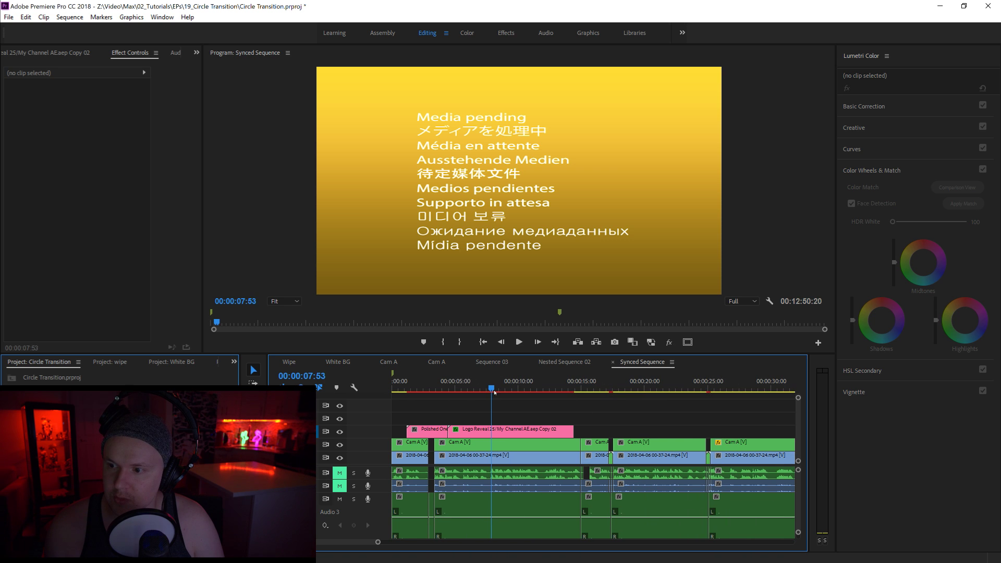
drag(496, 391, 498, 391)
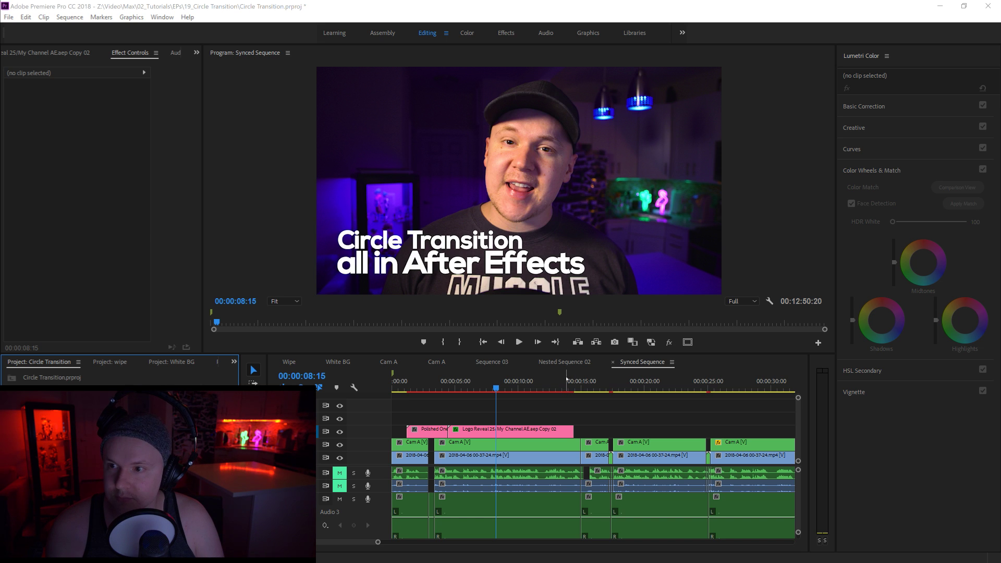
drag(378, 541, 440, 540)
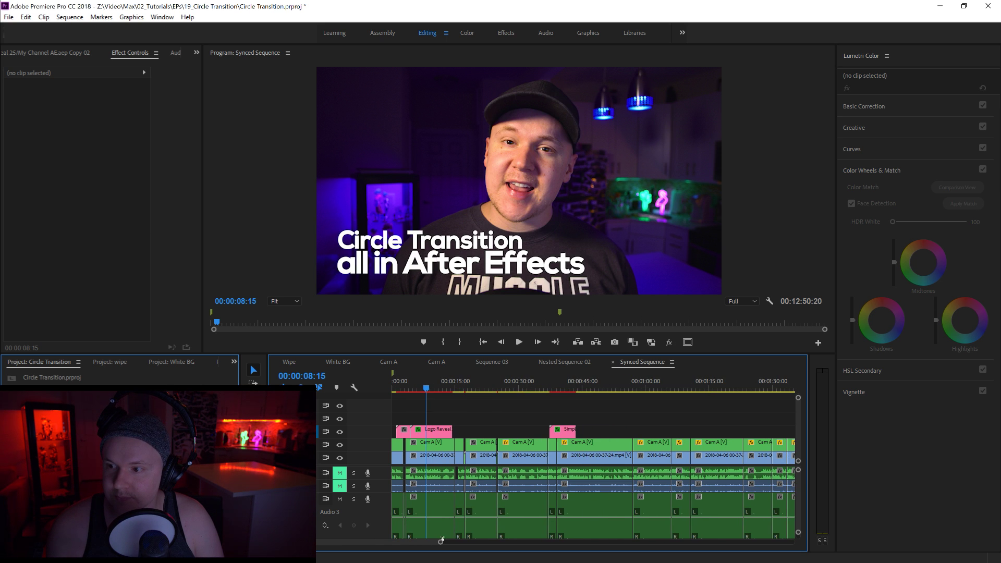
click(565, 429)
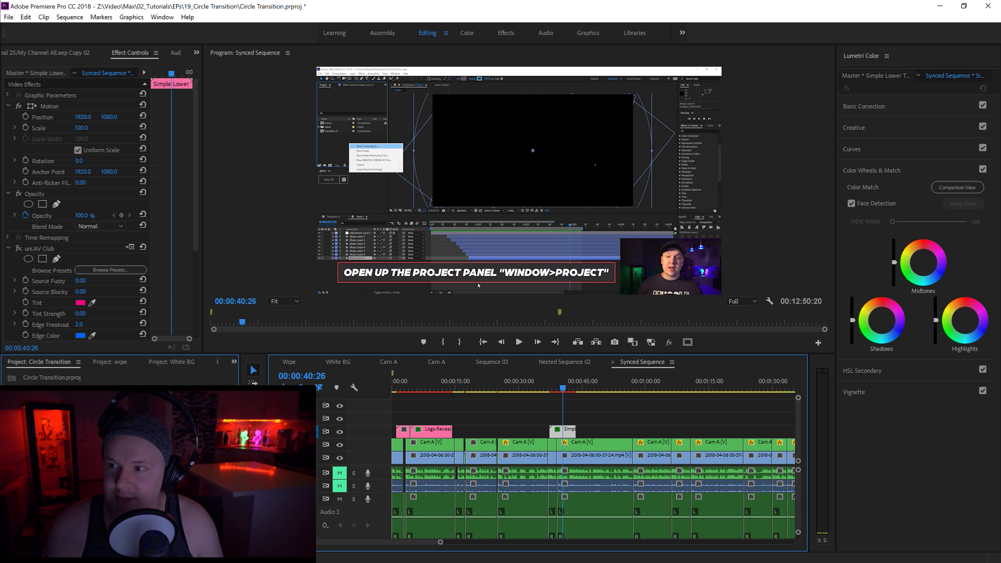
click(337, 362)
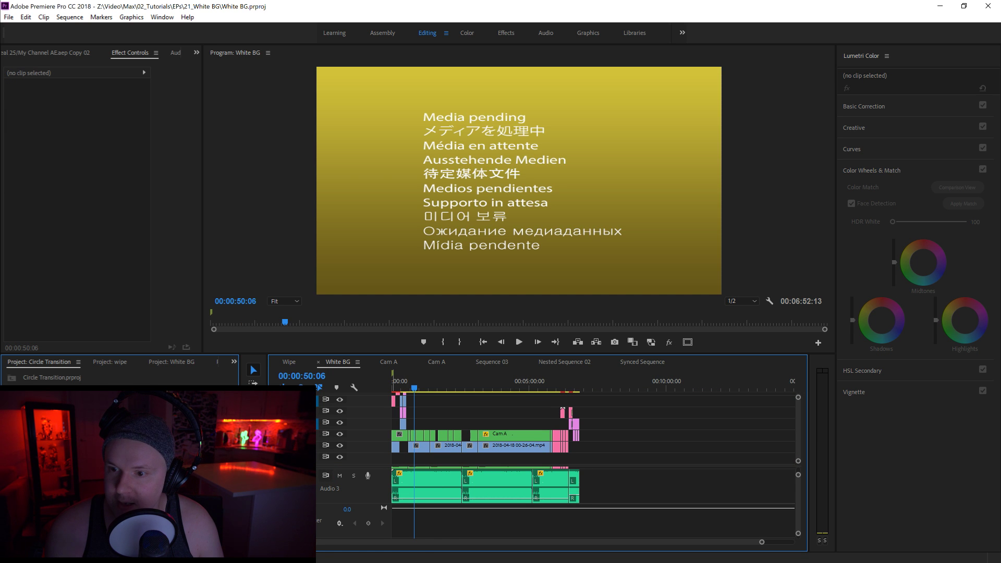
key(ctrl+v)
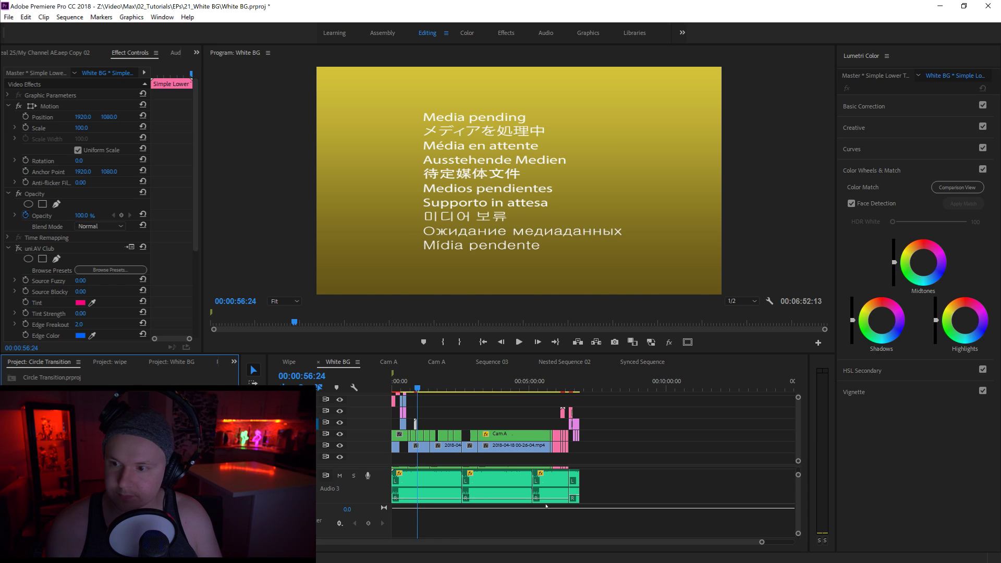
drag(762, 542, 594, 548)
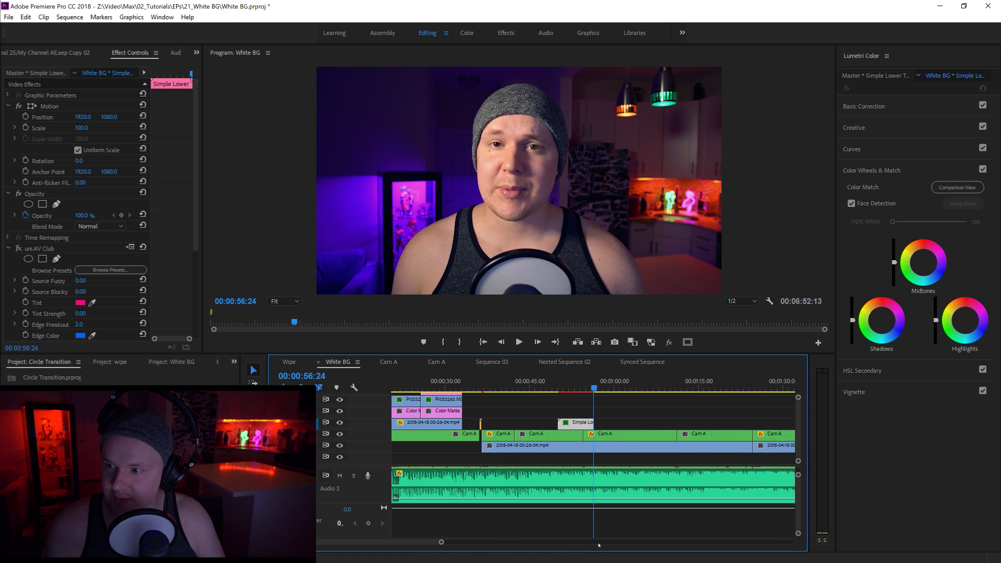
Set the playback resolution to 1/4 and move the lower third clip on V4 to start at about 0:56.
click(509, 385)
click(732, 304)
click(739, 328)
key(space)
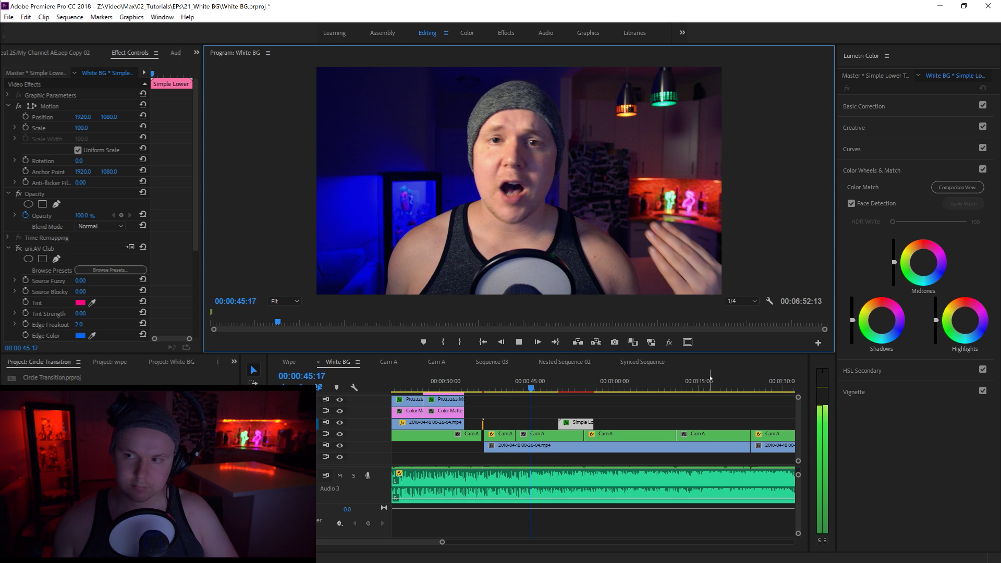
drag(579, 423, 614, 426)
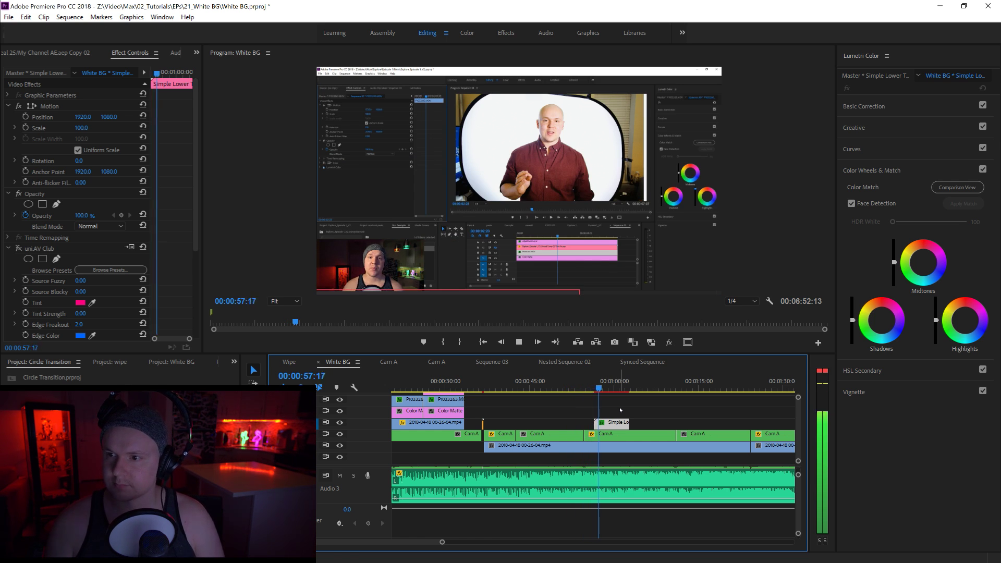
key(space)
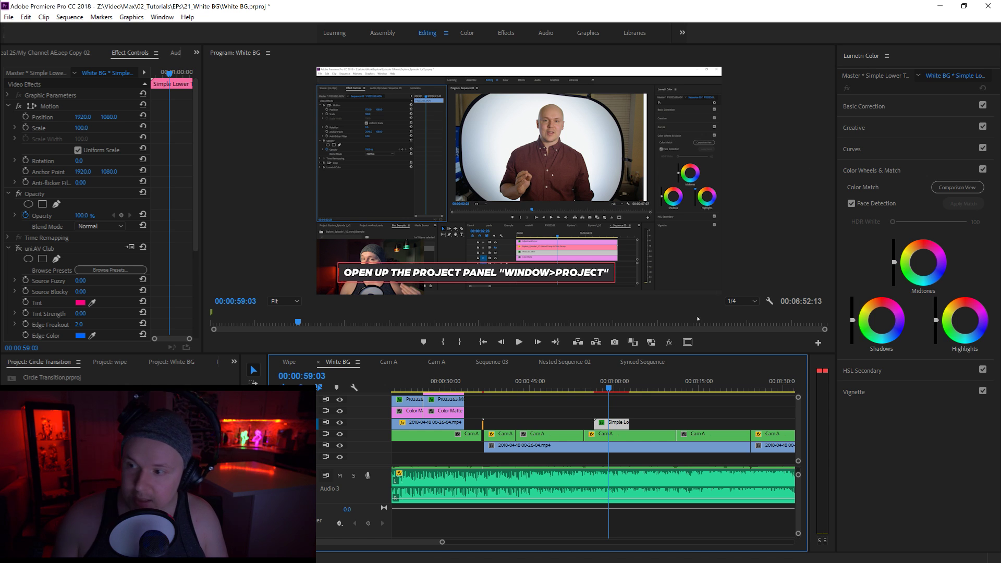
Show the Essential Graphics settings and change the lower third's source text to "Want a lighting tutorial? Just ask down below!".
click(159, 17)
click(229, 216)
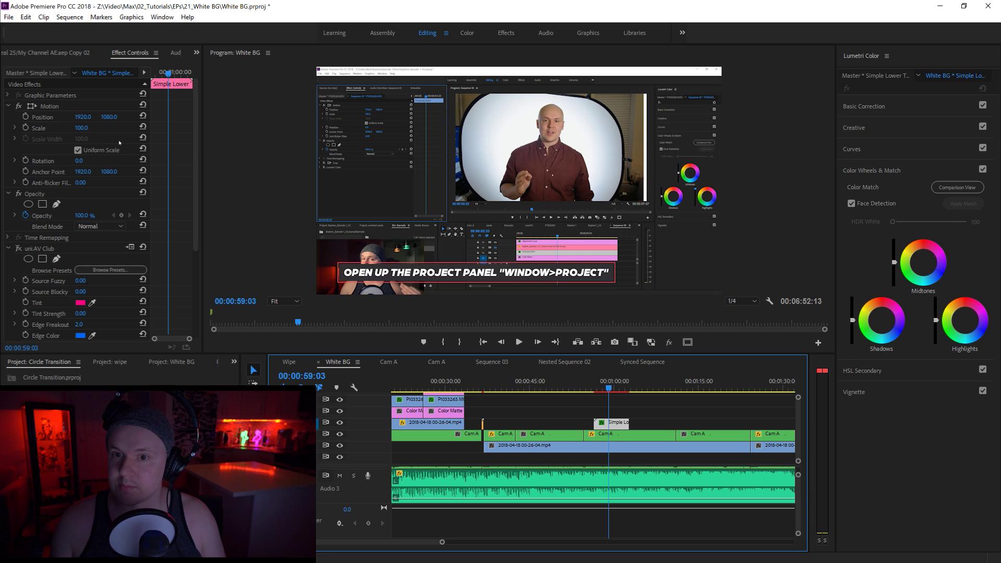
click(928, 124)
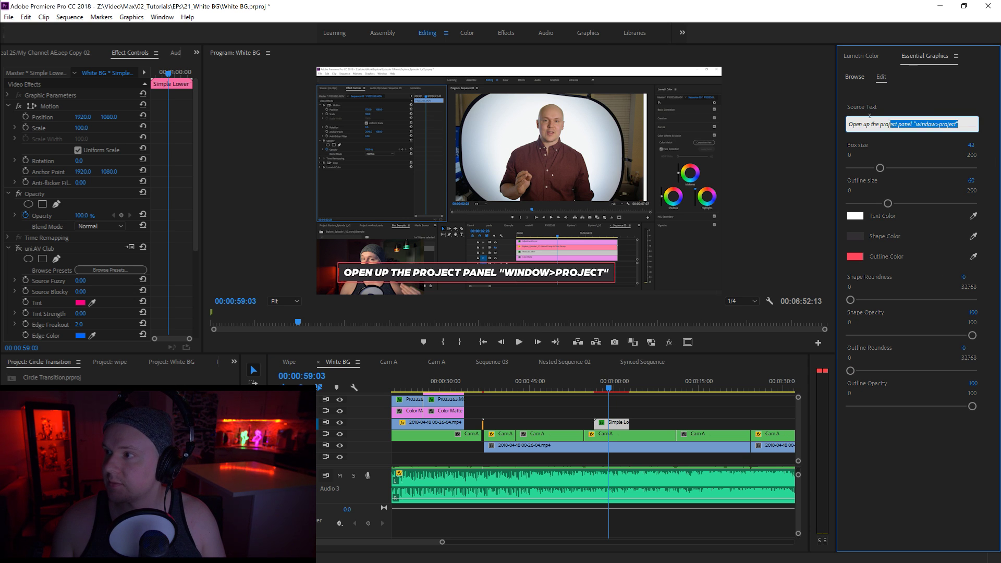
text(W)
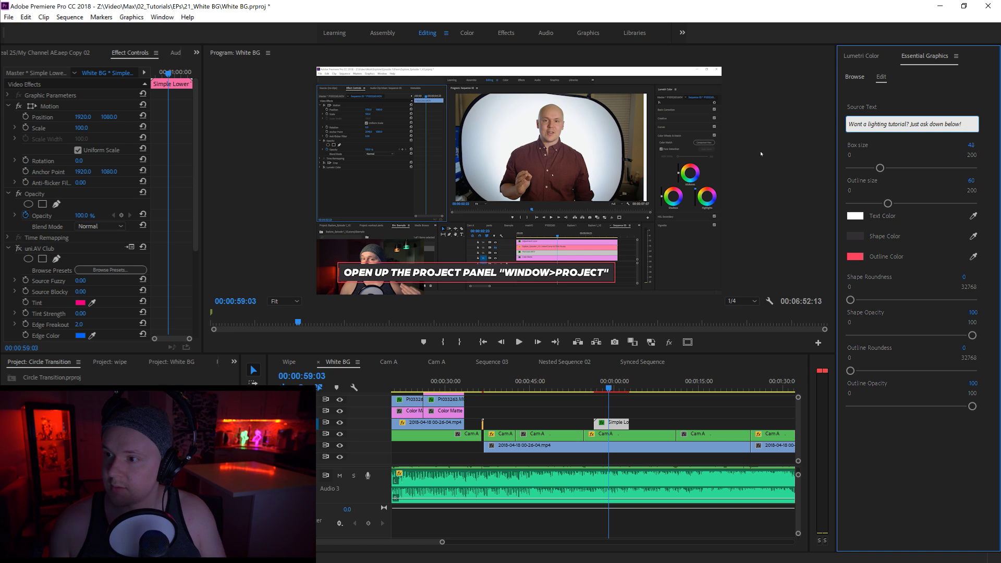
Shift the lower third horizontally clear of the webcam picture to position 2687, 1080, and play it back from about 0:56.
click(608, 388)
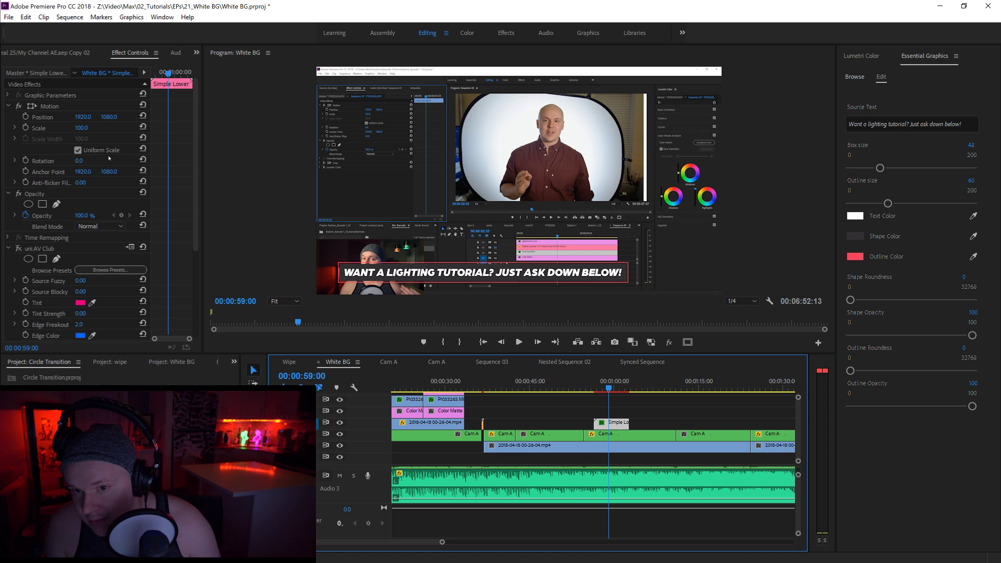
drag(81, 118, 203, 118)
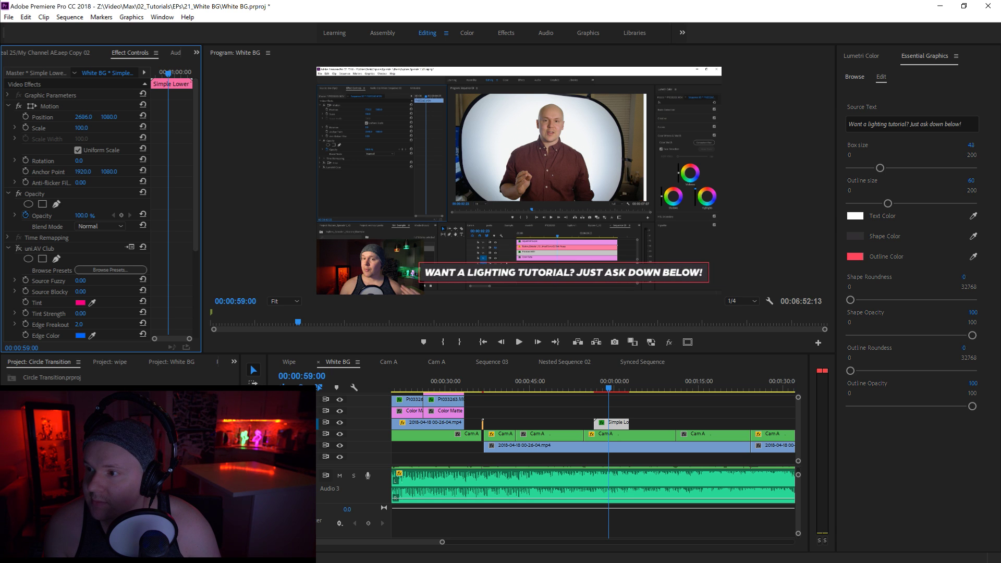
click(589, 389)
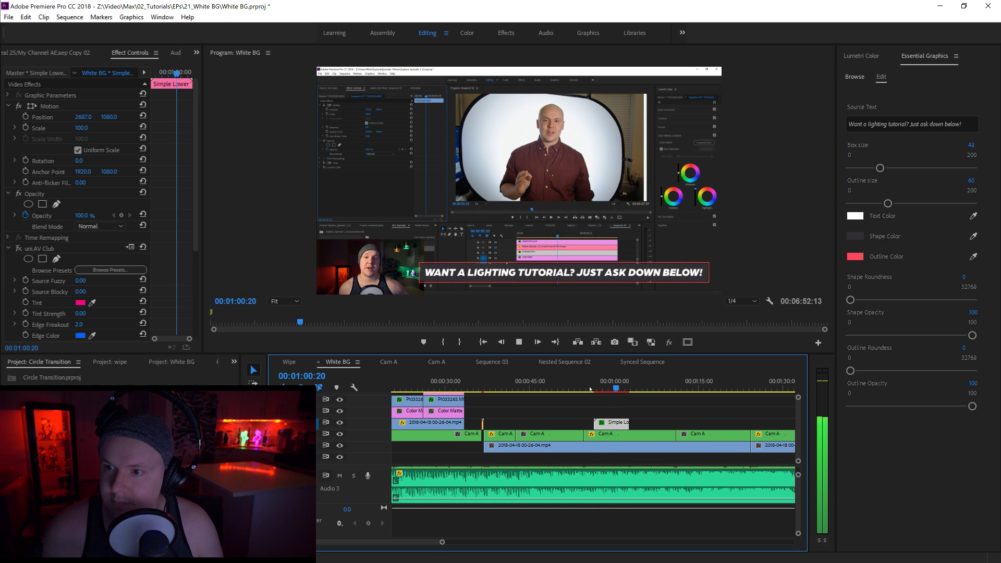
Replay the new lower third in White BG from about 0:55:51.
key(space)
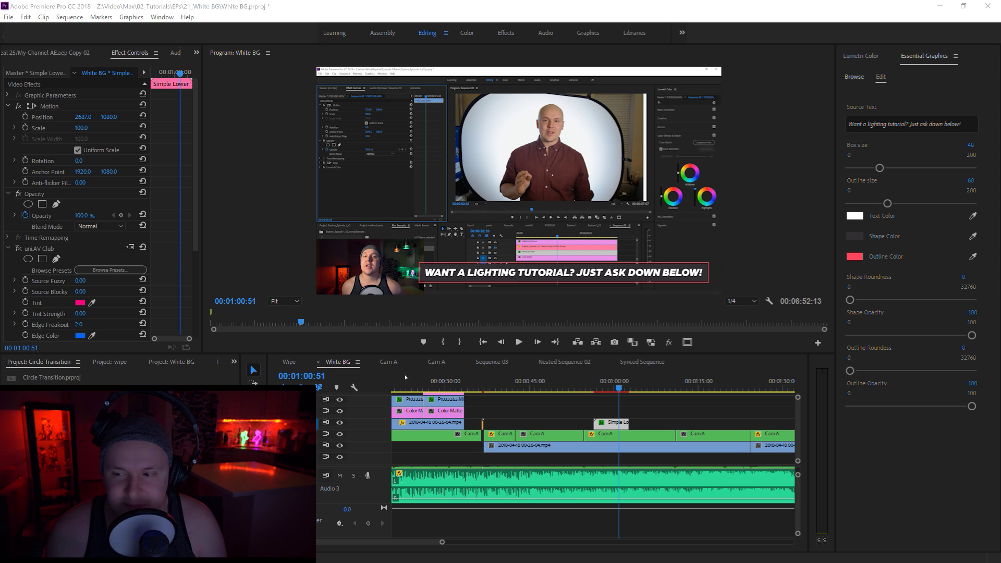
click(591, 389)
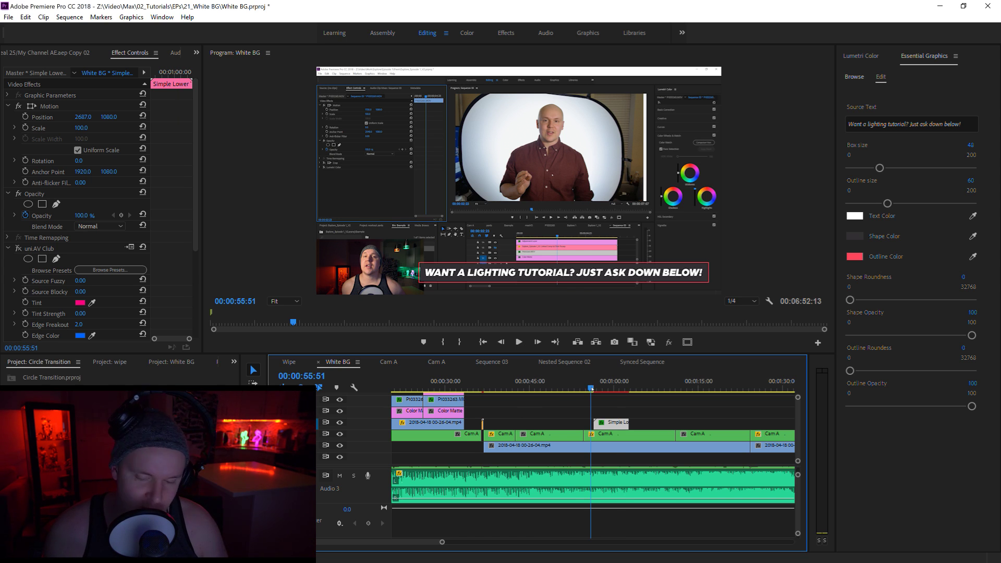
key(space)
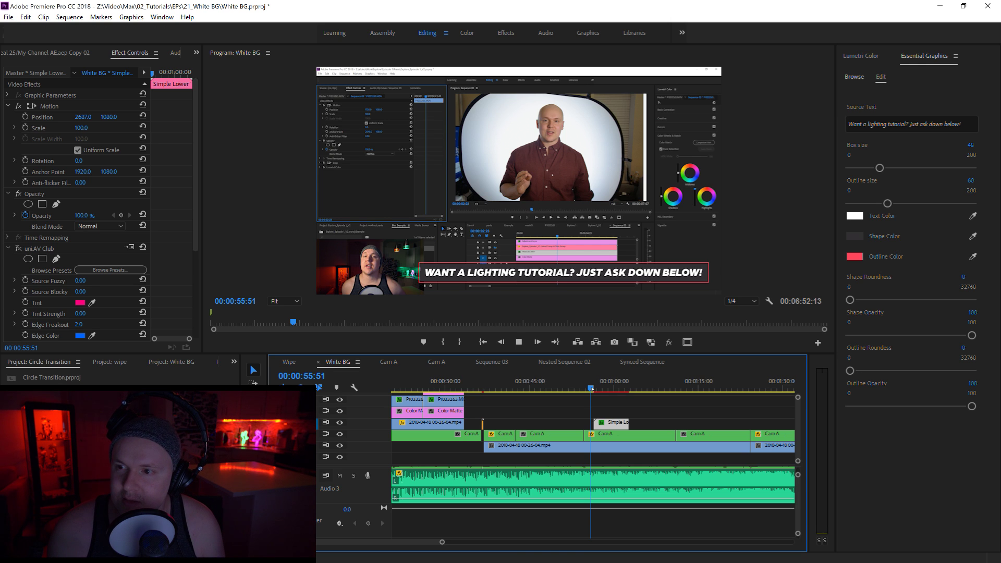
key(space)
drag(599, 391, 591, 392)
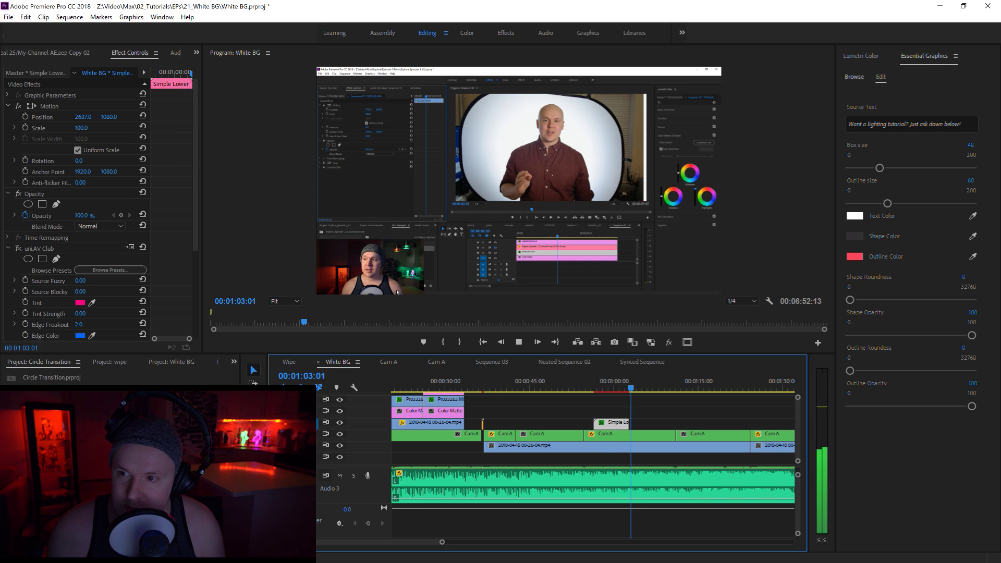
Set the playback resolution to Full, play on to about 1:15, and save the project.
click(740, 302)
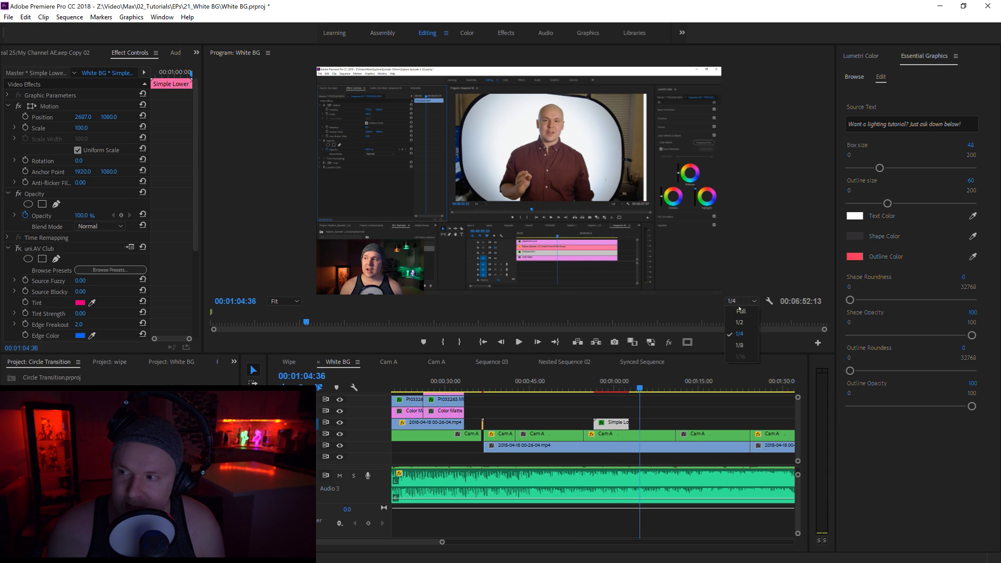
click(737, 313)
key(space)
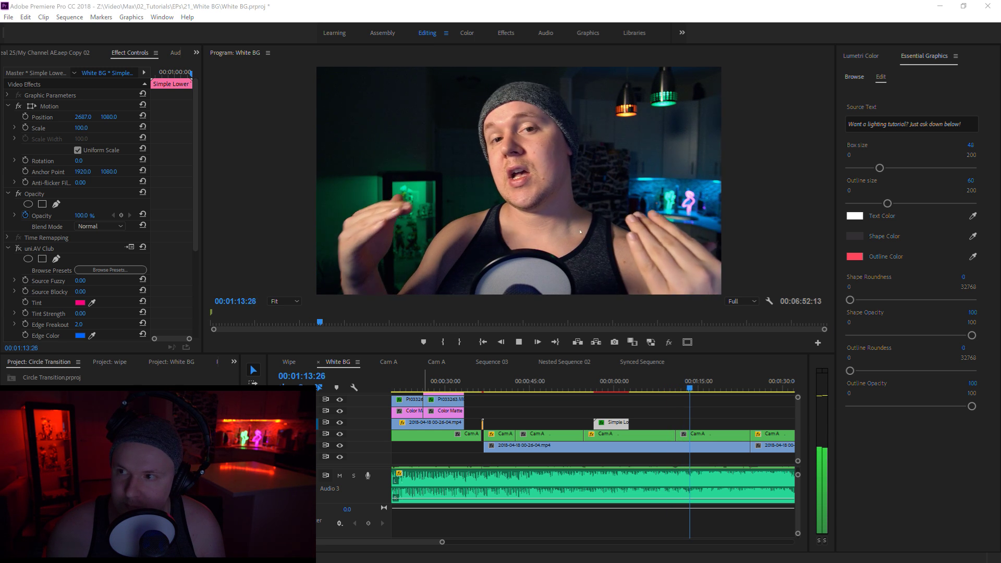
click(665, 395)
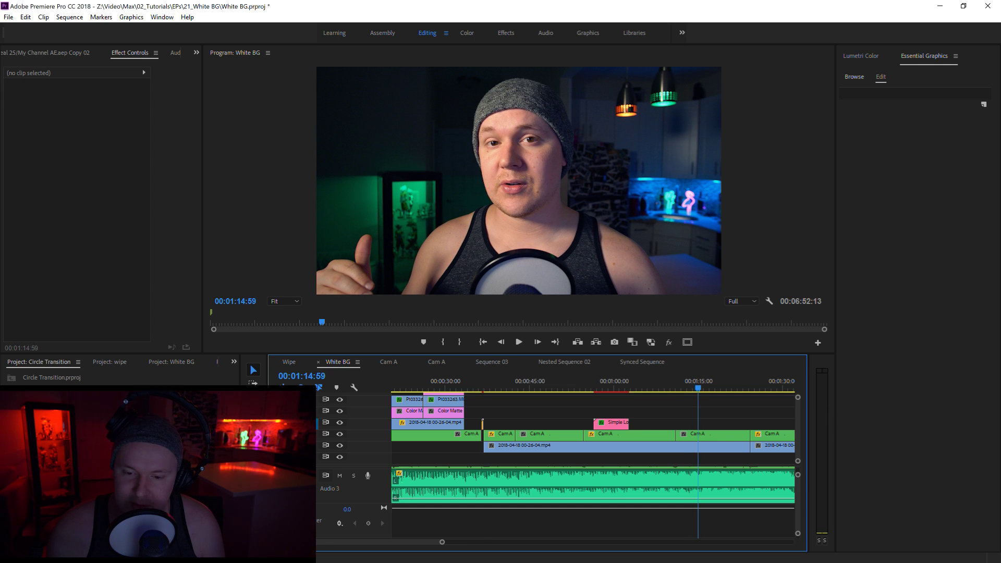
drag(393, 541, 655, 543)
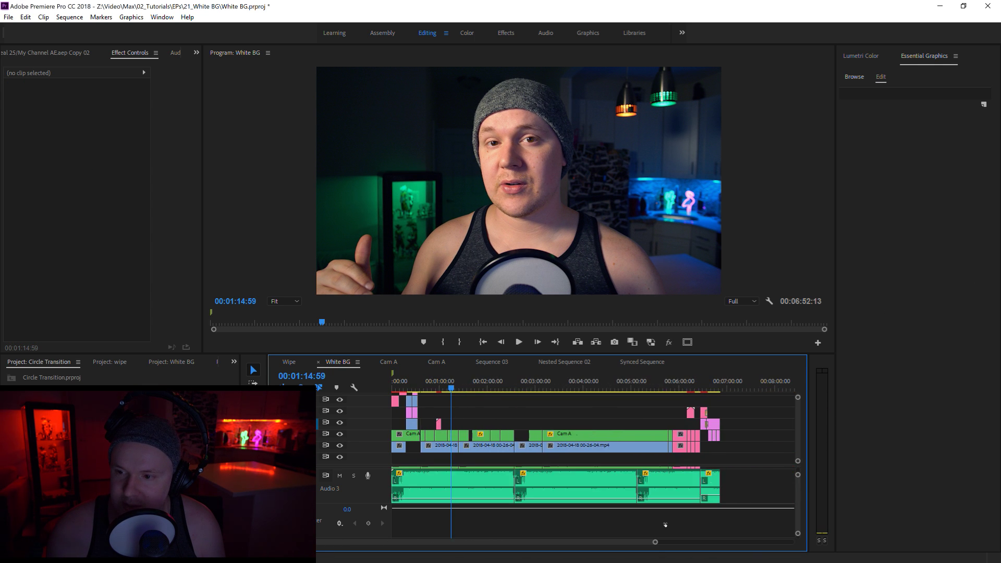
key(ctrl+s)
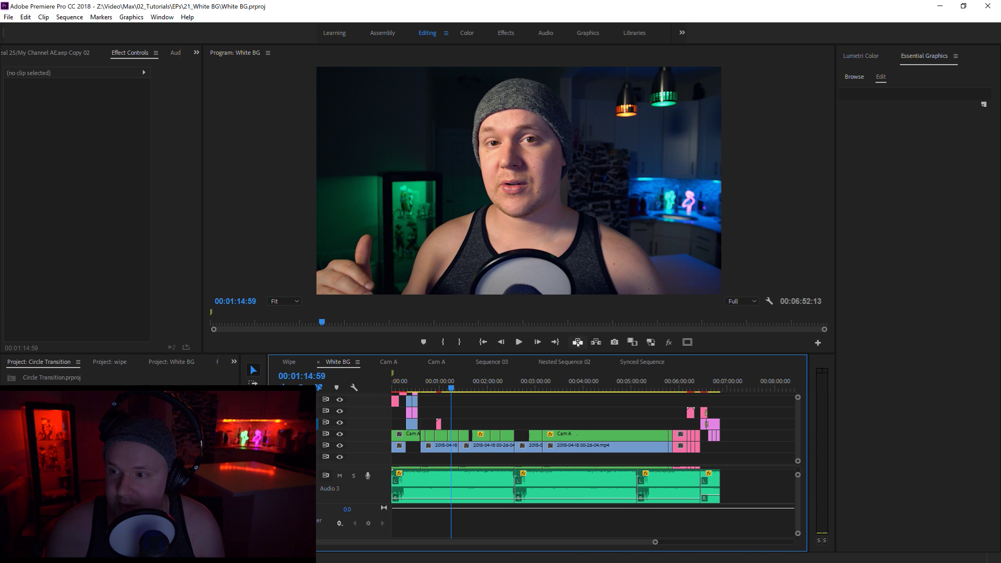
Play White BG from the start to about 0:39 to review the intro titles and the first cutaways.
click(483, 342)
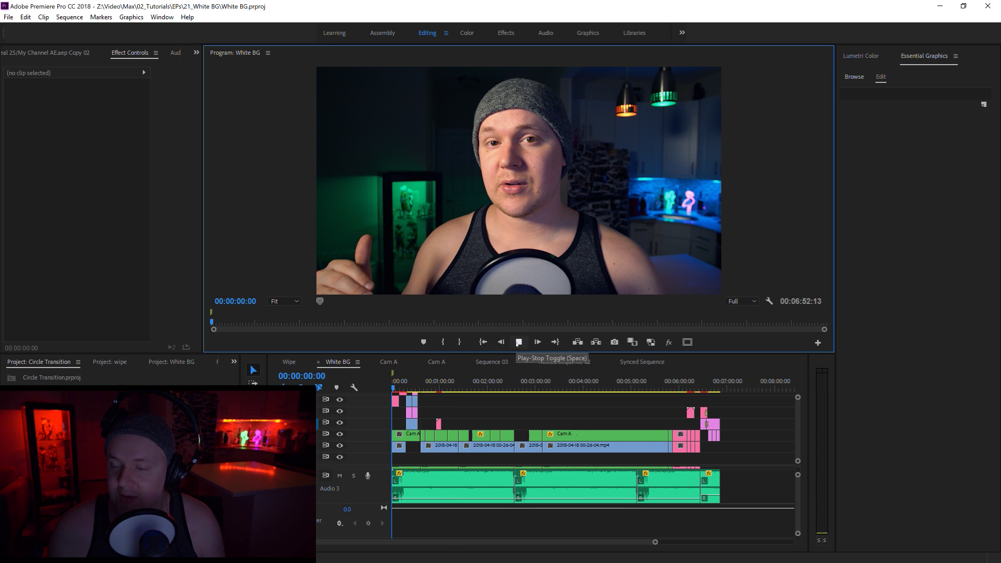
click(518, 342)
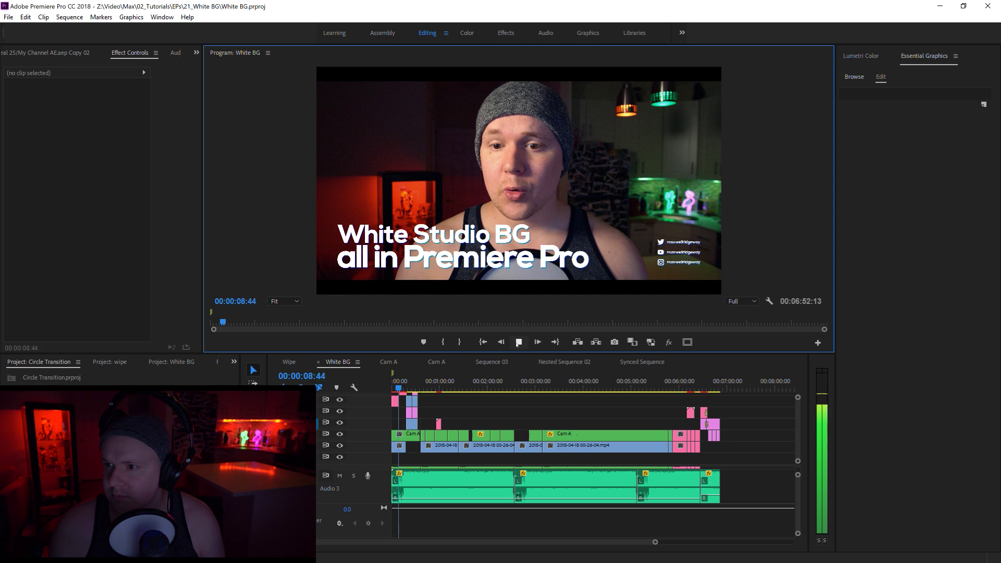
click(518, 343)
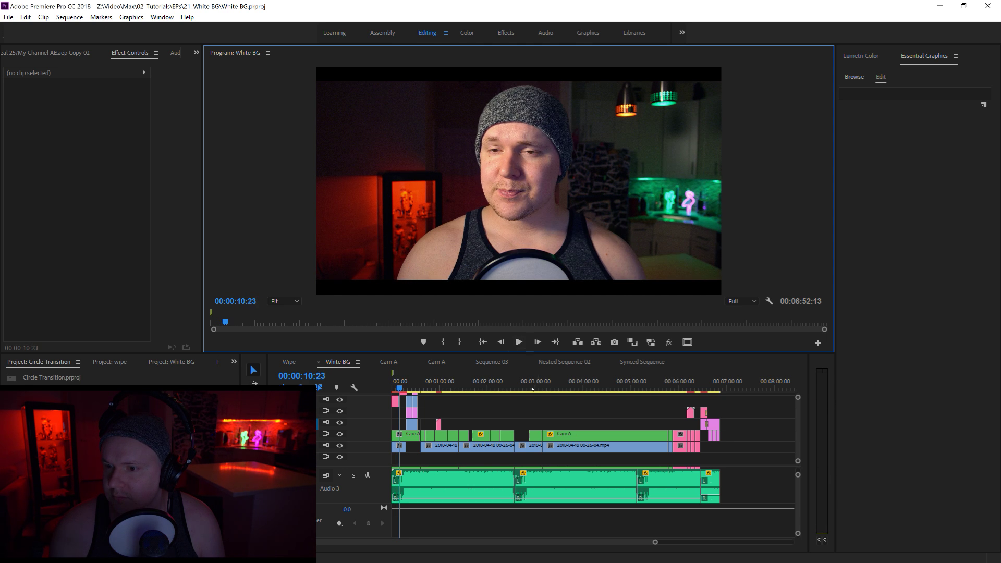
click(396, 387)
key(space)
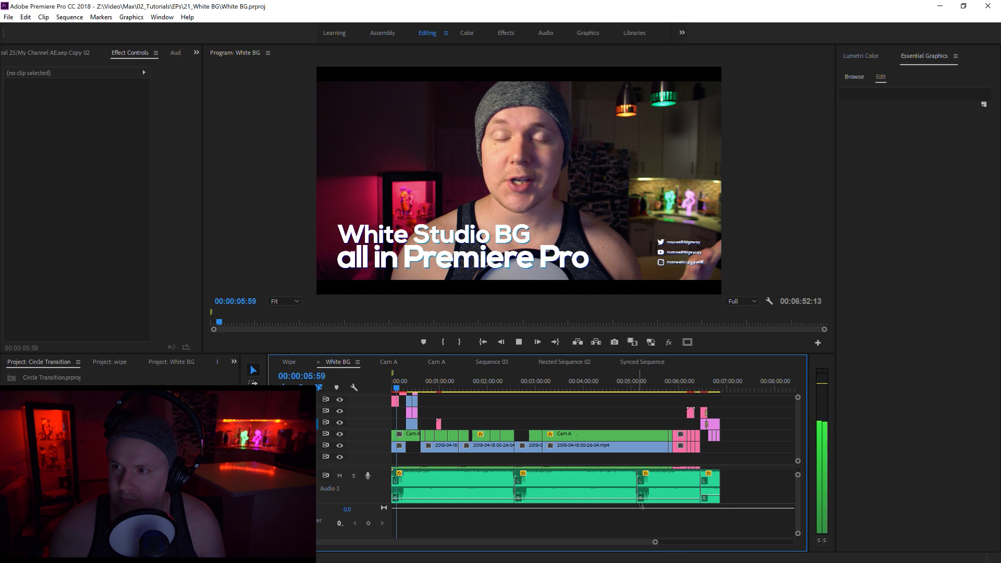
drag(656, 542, 460, 544)
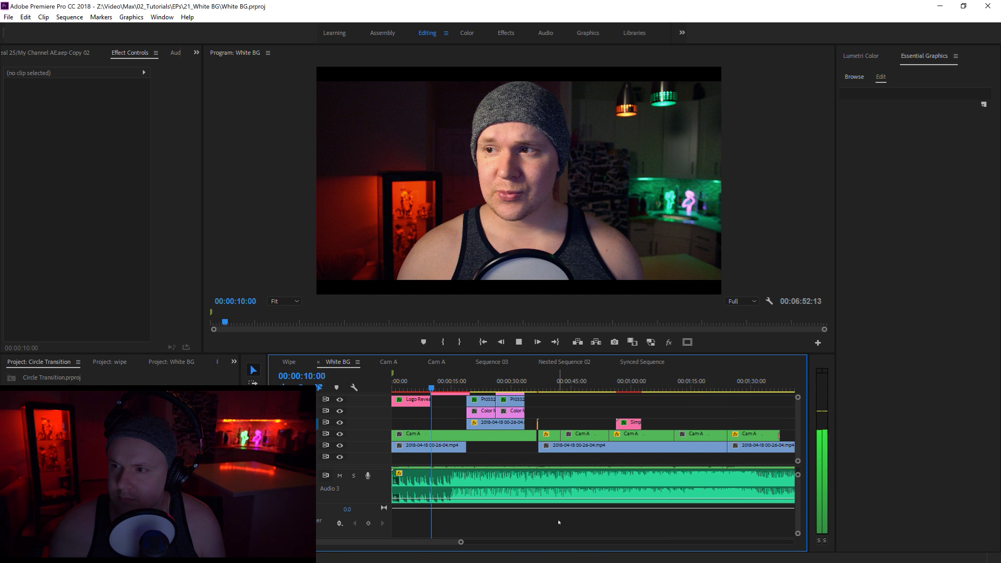
key(space)
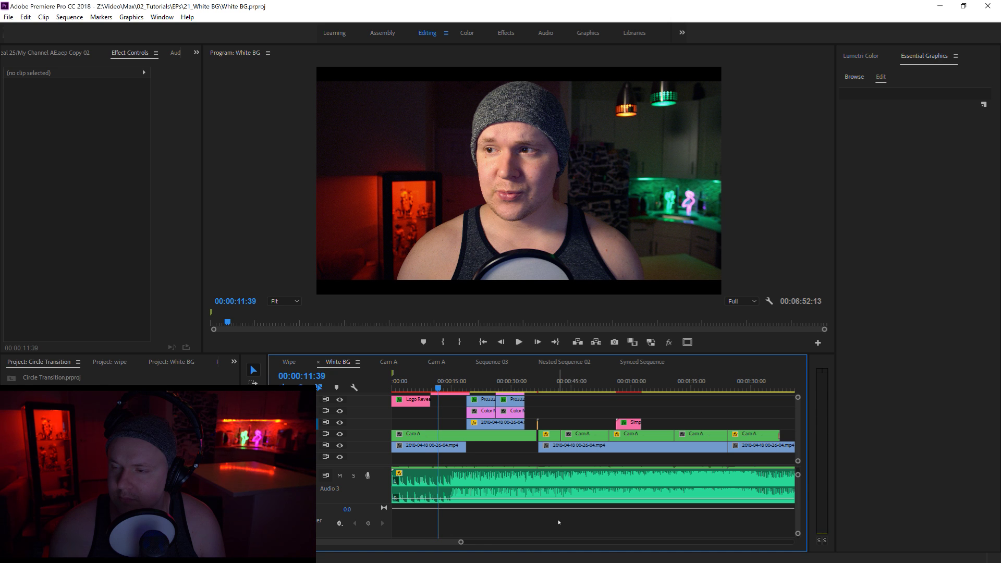
key(space)
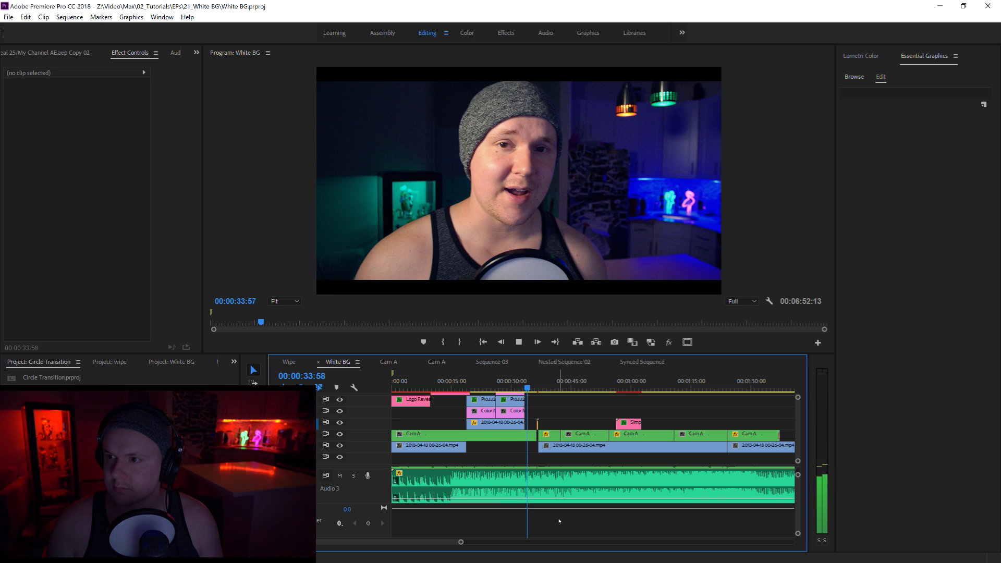
drag(460, 542, 714, 542)
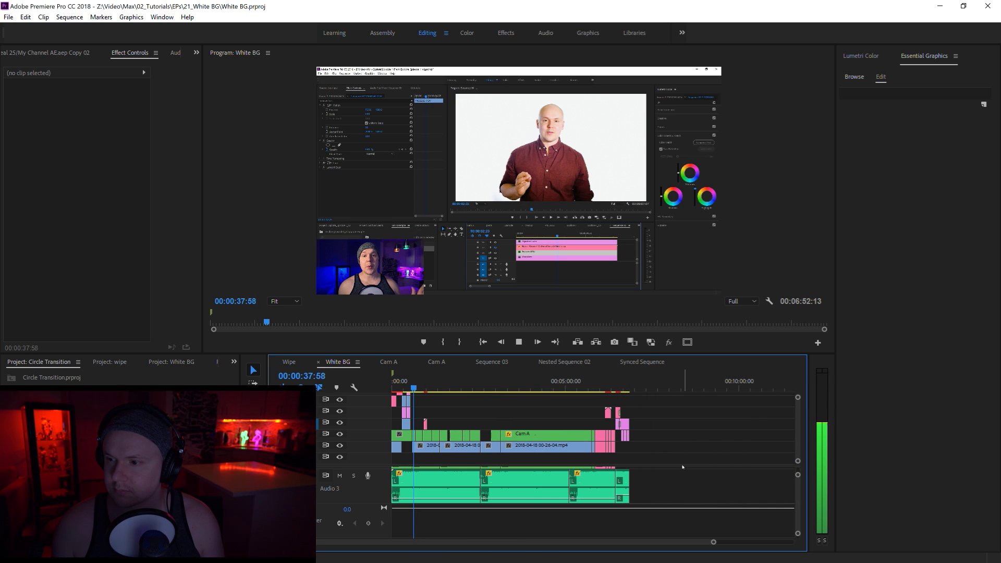
key(space)
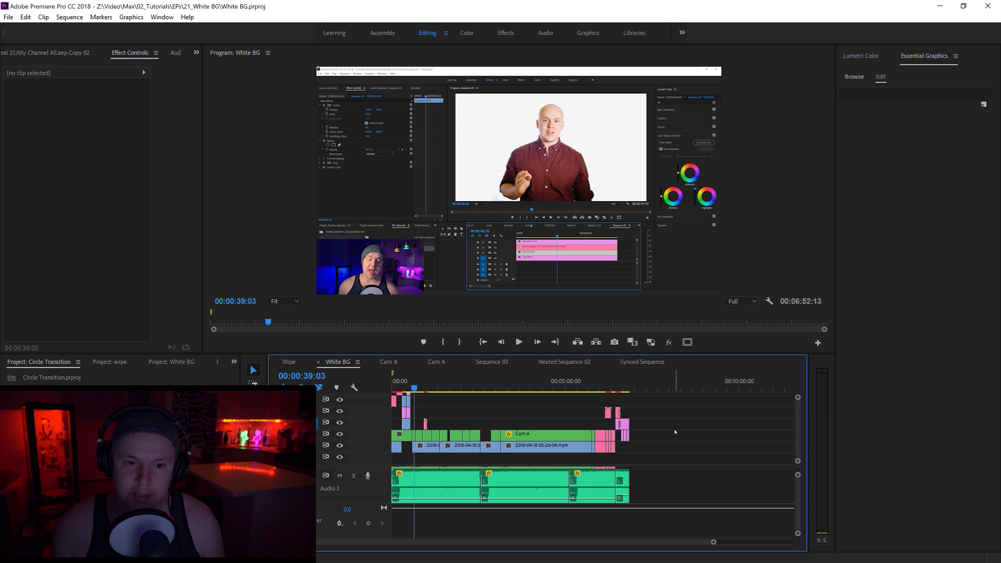
Check the closing section at about 5:39, 5:45 and 6:01, and play the outro from 6:05 to about 6:18.
click(588, 387)
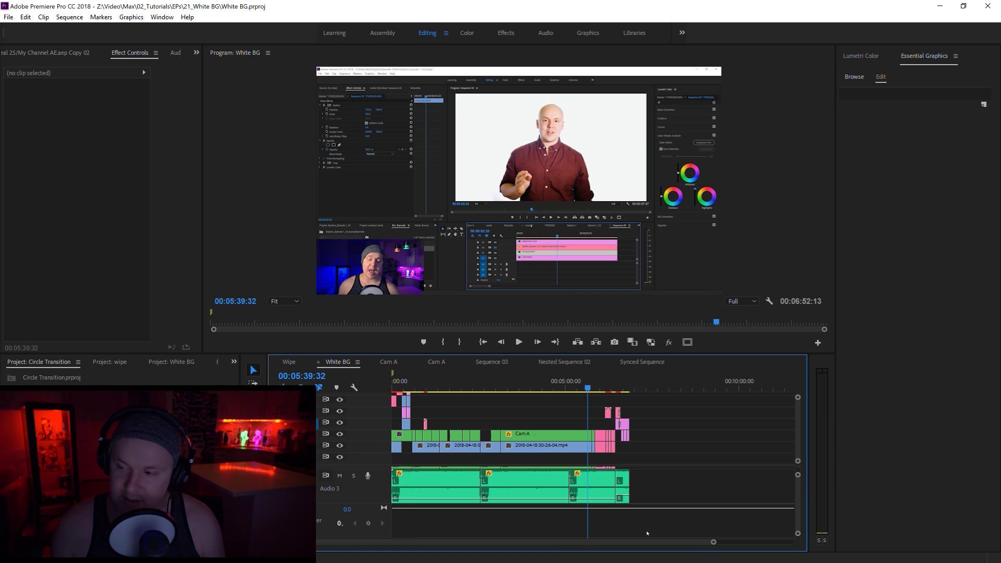
drag(714, 542, 568, 542)
click(616, 387)
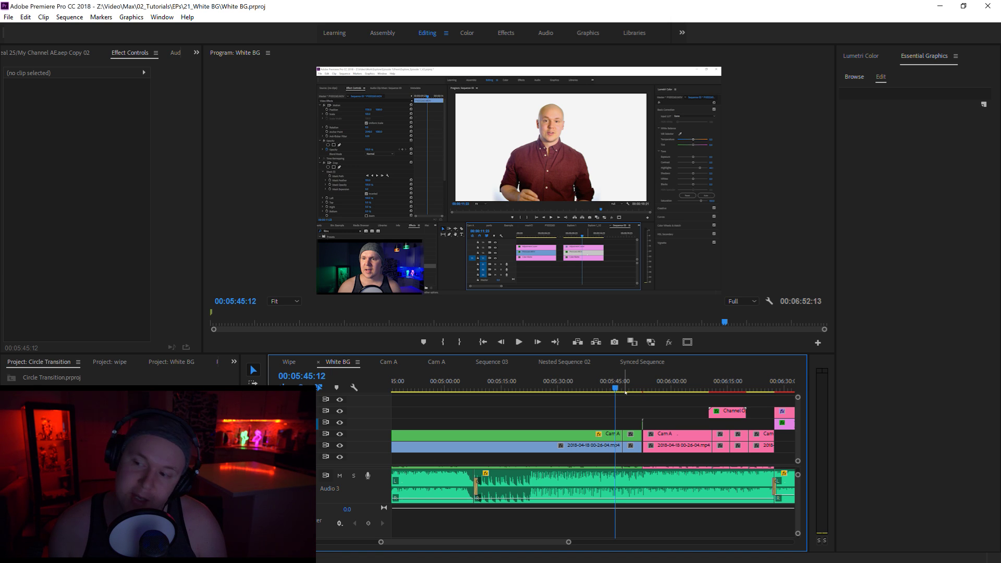
click(677, 388)
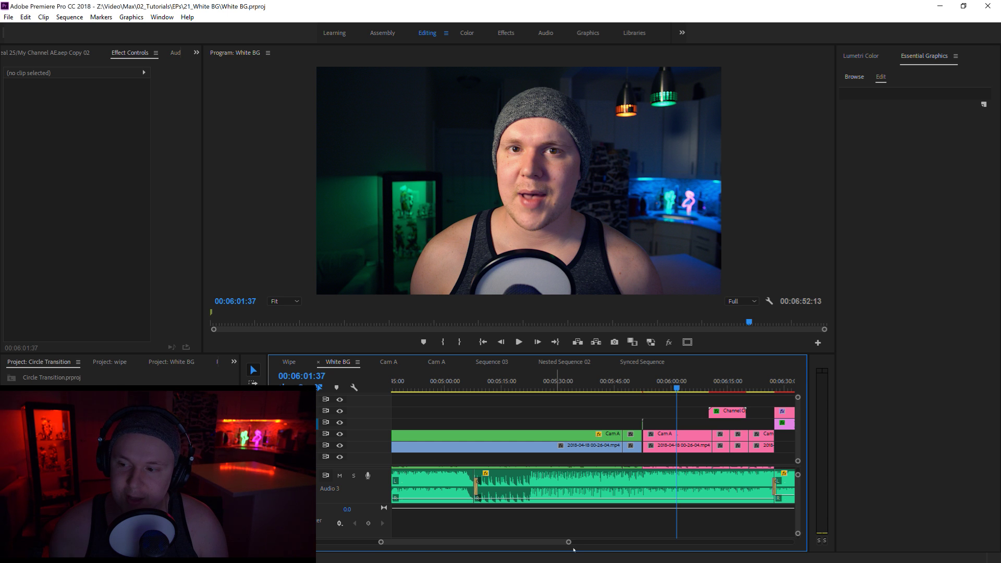
drag(568, 543, 636, 544)
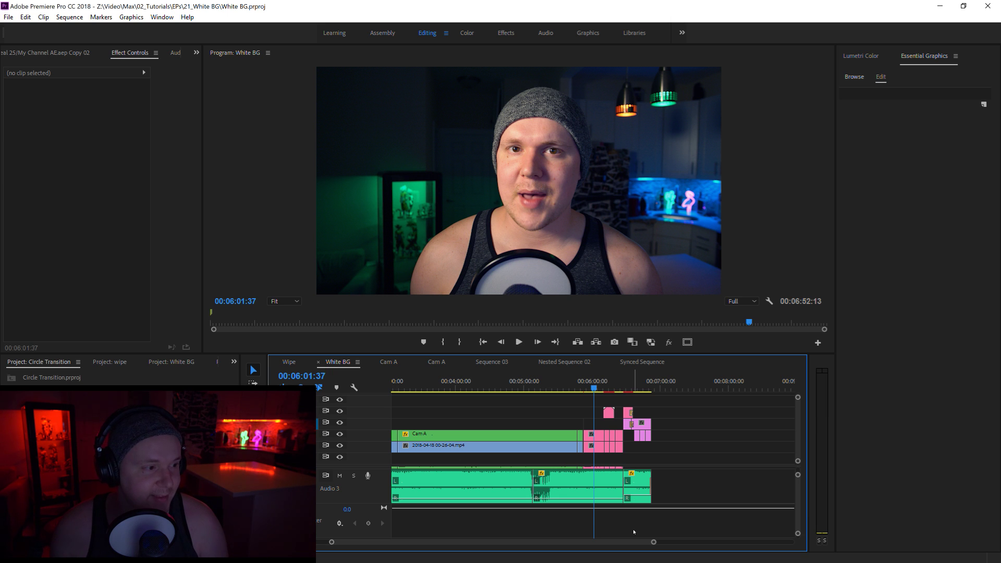
click(599, 390)
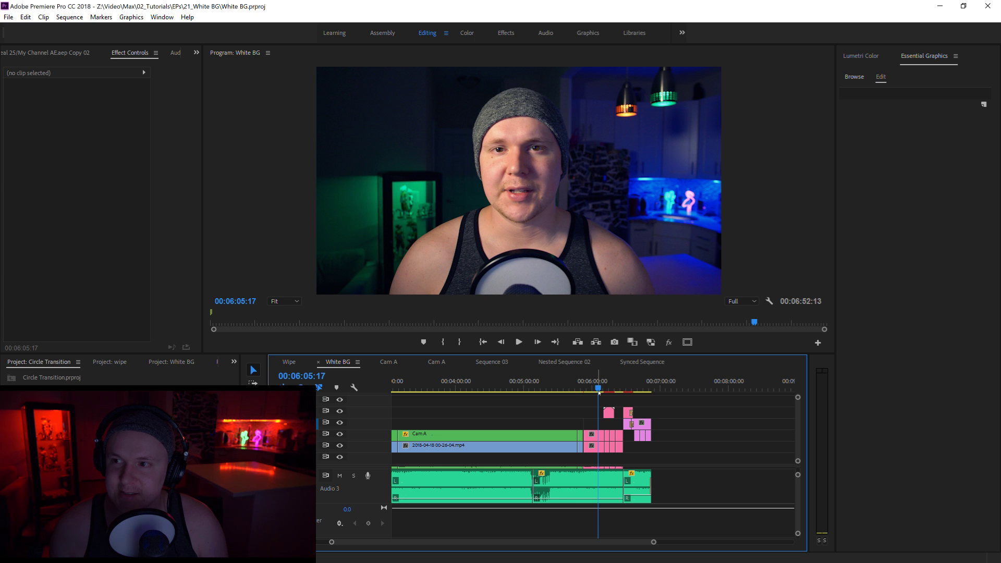
key(space)
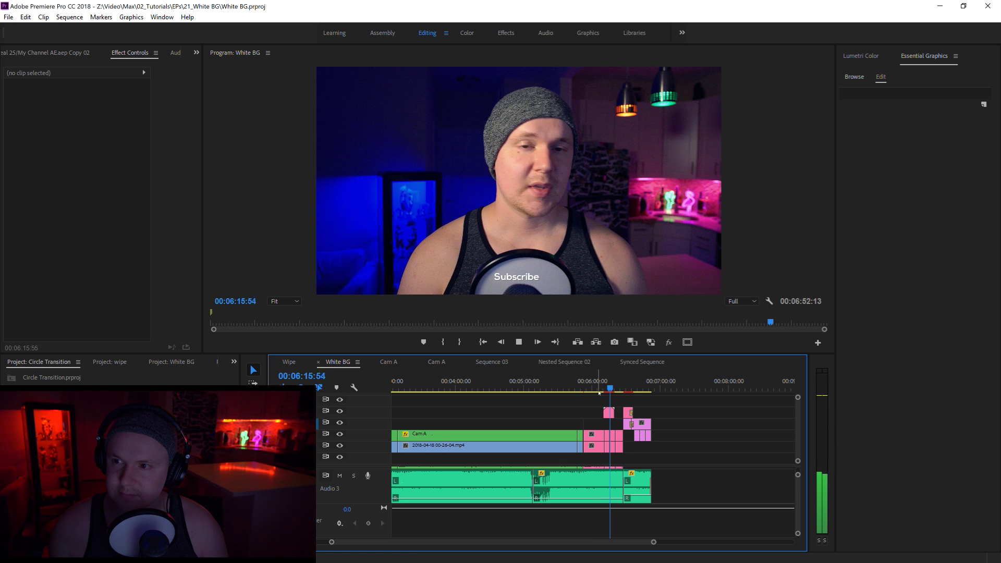
key(space)
Shift the V3 Cam A clip at 6:18:49 horizontally to position 1806, 1080.
drag(654, 542, 627, 543)
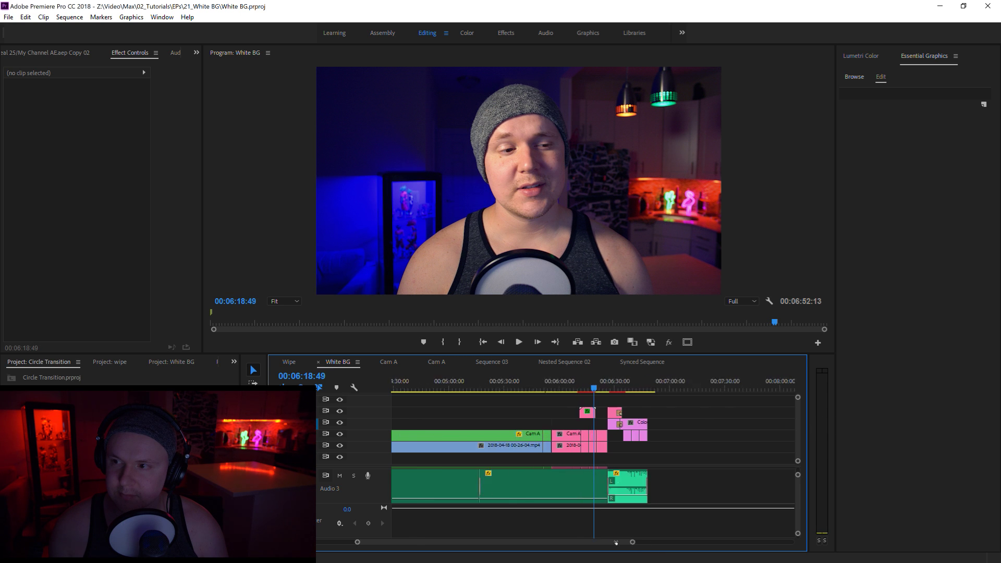
key(equal)
key(equal)
key(equal)
key(d)
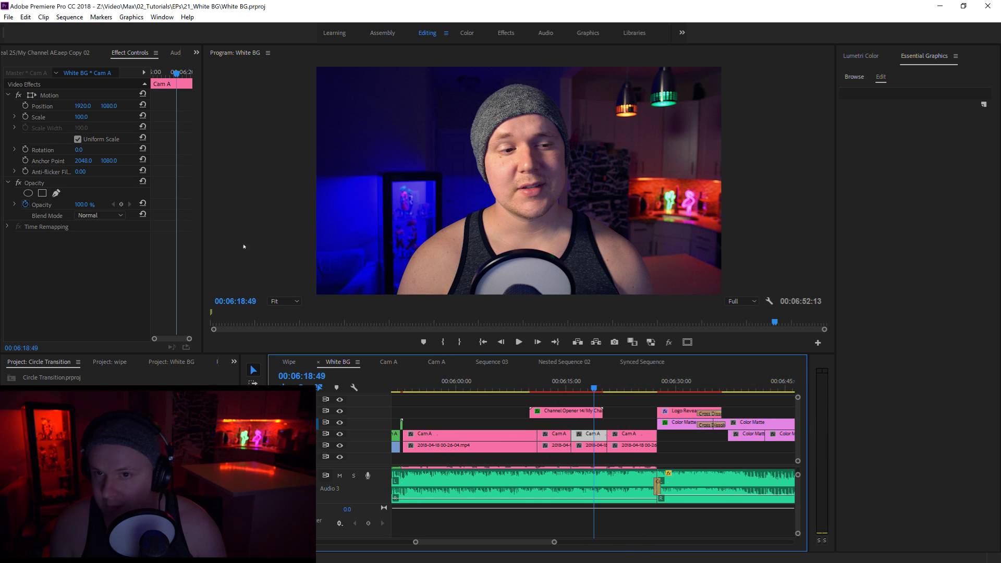
drag(80, 107, 21, 107)
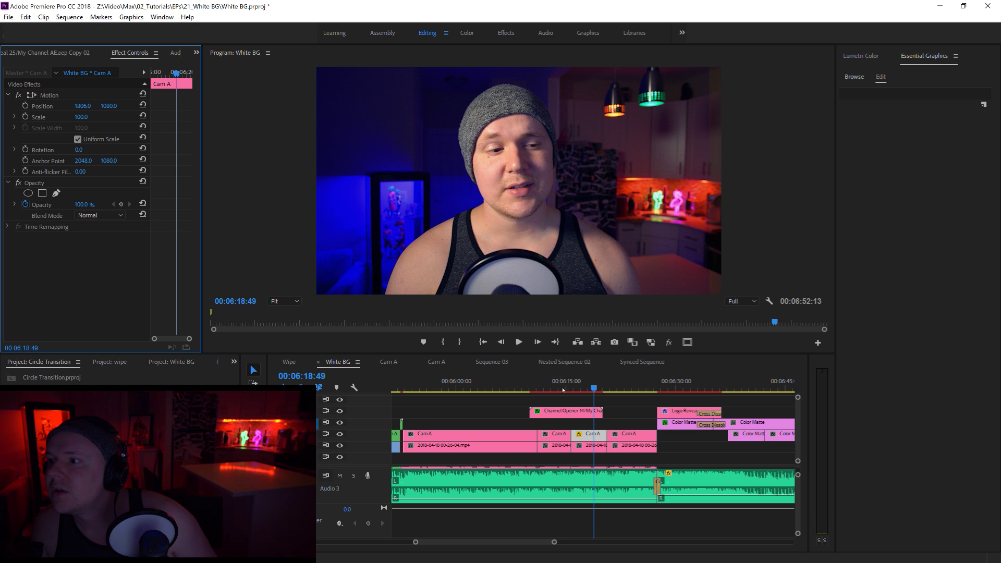
Scale the Adjustment Layer inside the Cam A sequence to 125 and return to White BG.
double_click(592, 434)
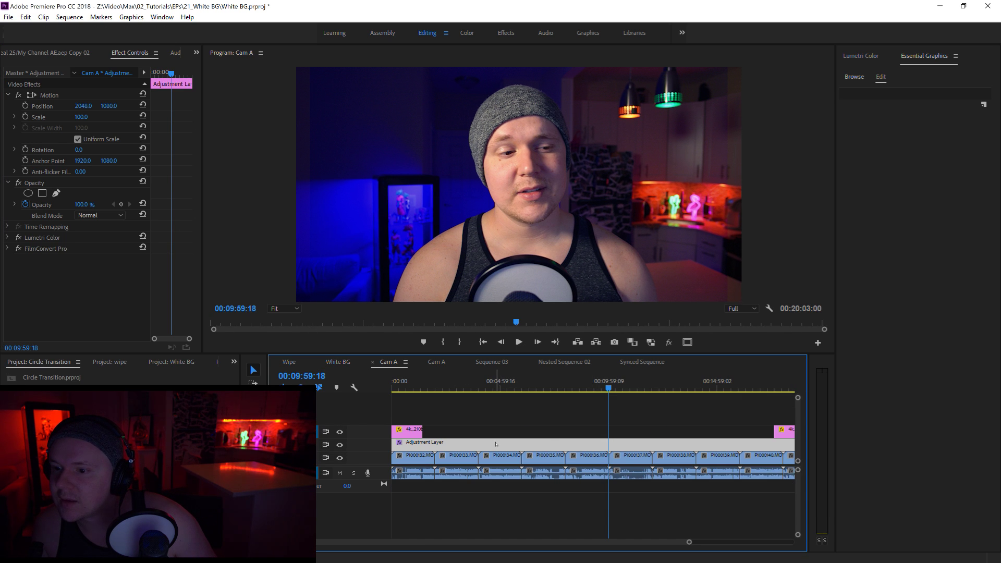
click(82, 116)
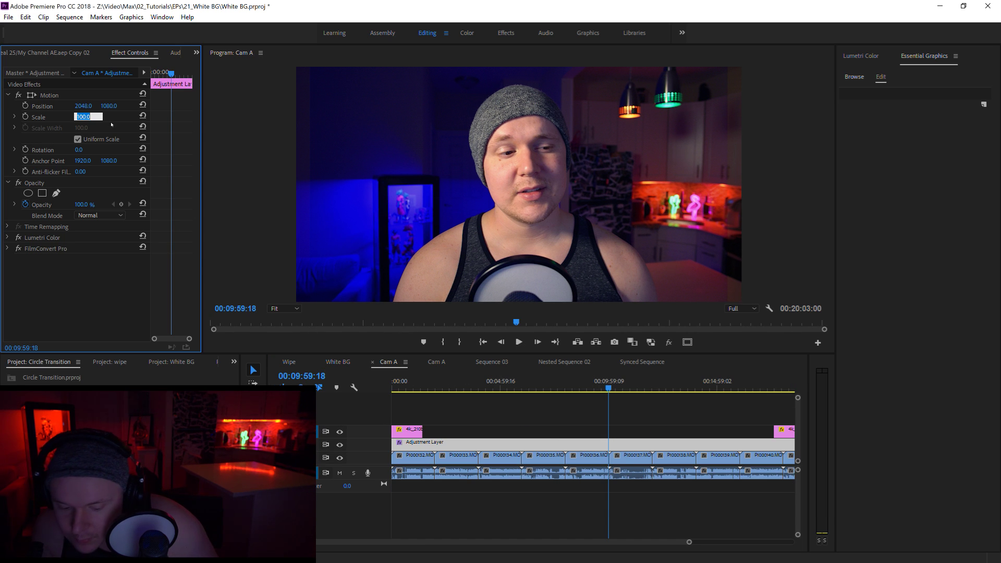
text(125)
key(Return)
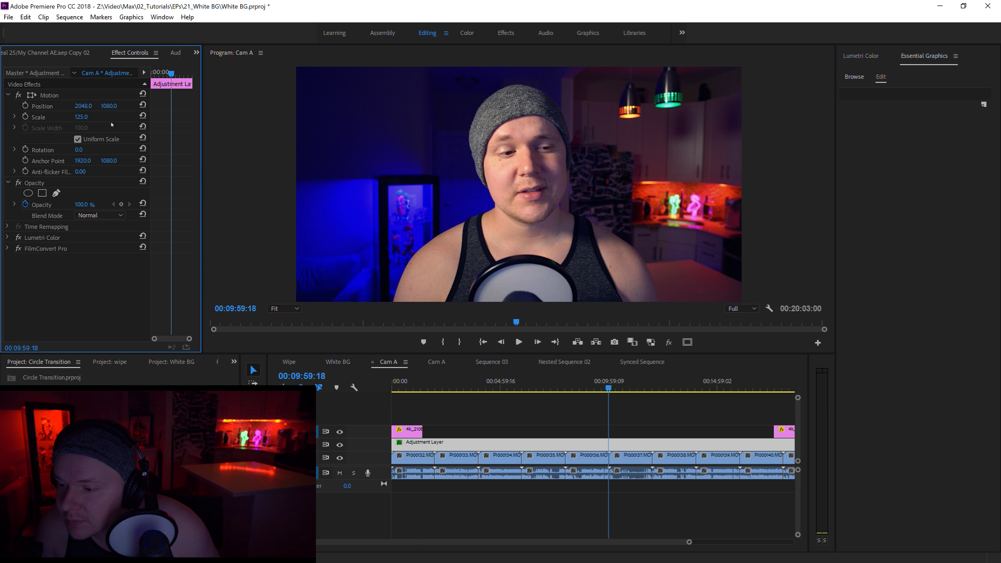
click(338, 363)
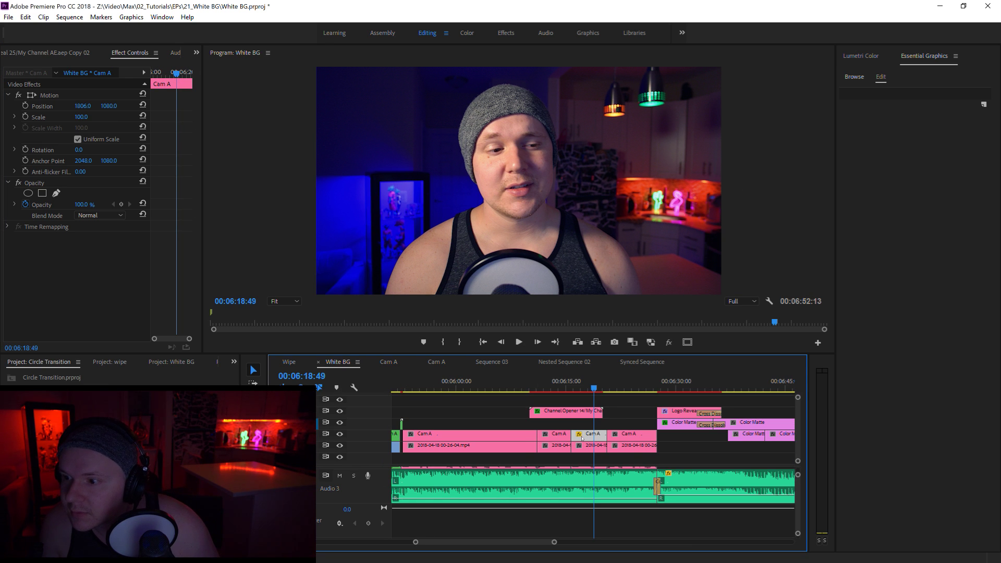
Copy the shifted clip's Motion settings onto all the pink outro Cam A clips on V3 and check the framing at about 6:04.
click(49, 96)
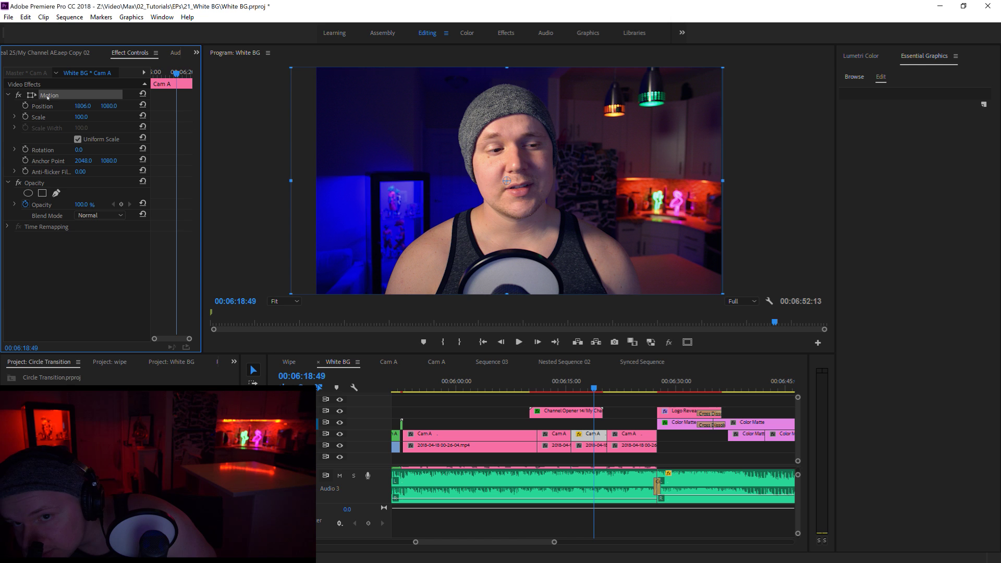
drag(477, 423, 621, 434)
click(491, 390)
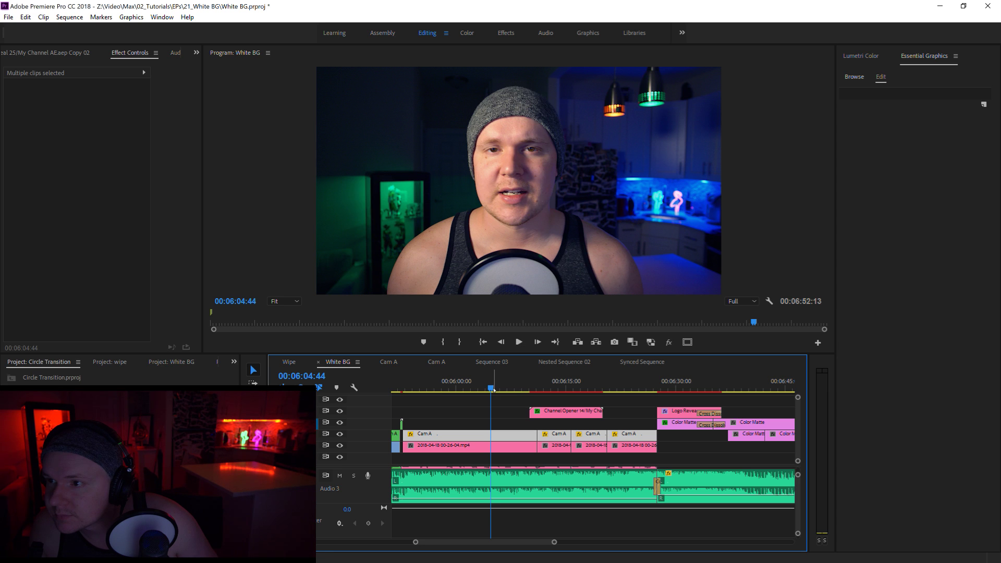
Open the nested transition before the outro, check its framing at 00:00:00:14, and return to the White BG sequence.
double_click(408, 433)
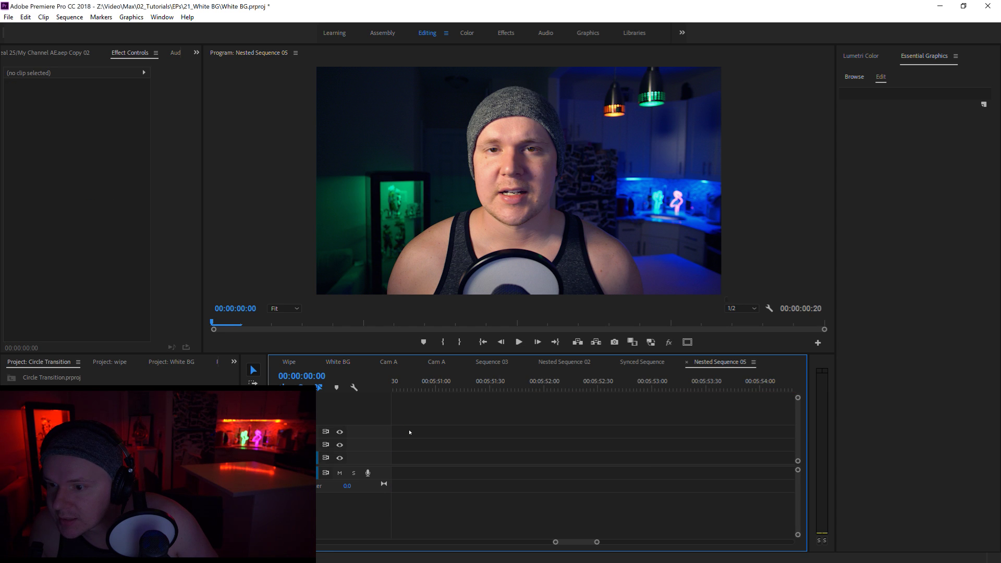
key(backslash)
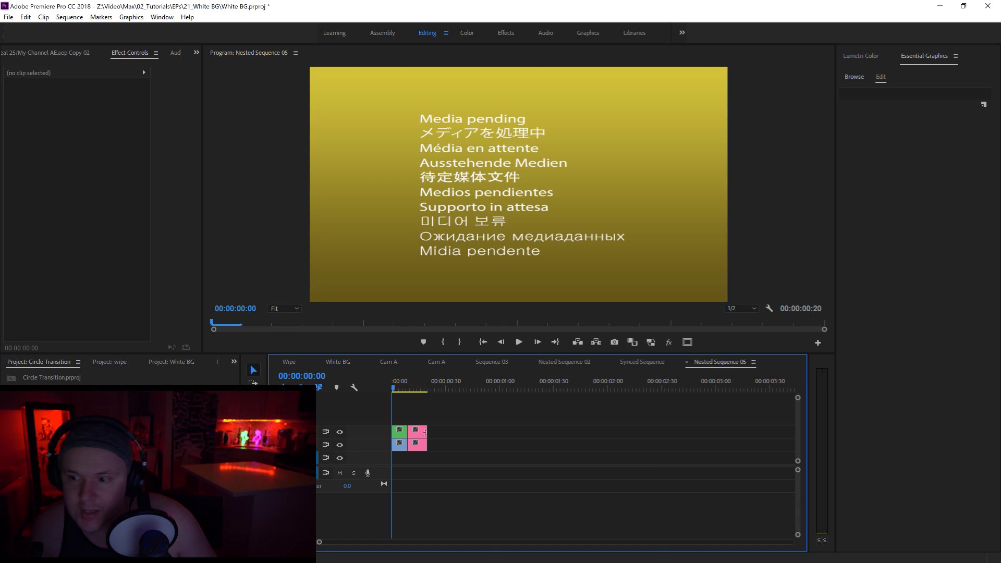
click(420, 430)
click(517, 433)
click(418, 387)
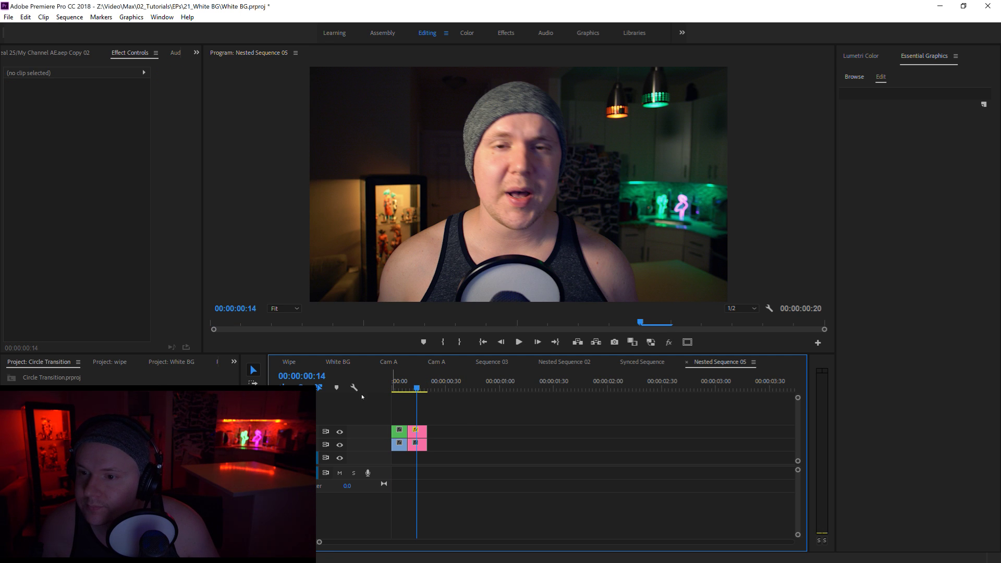
click(338, 362)
Play the outro from about 6:04 to 6:05, show the whole White BG timeline and save the project.
key(space)
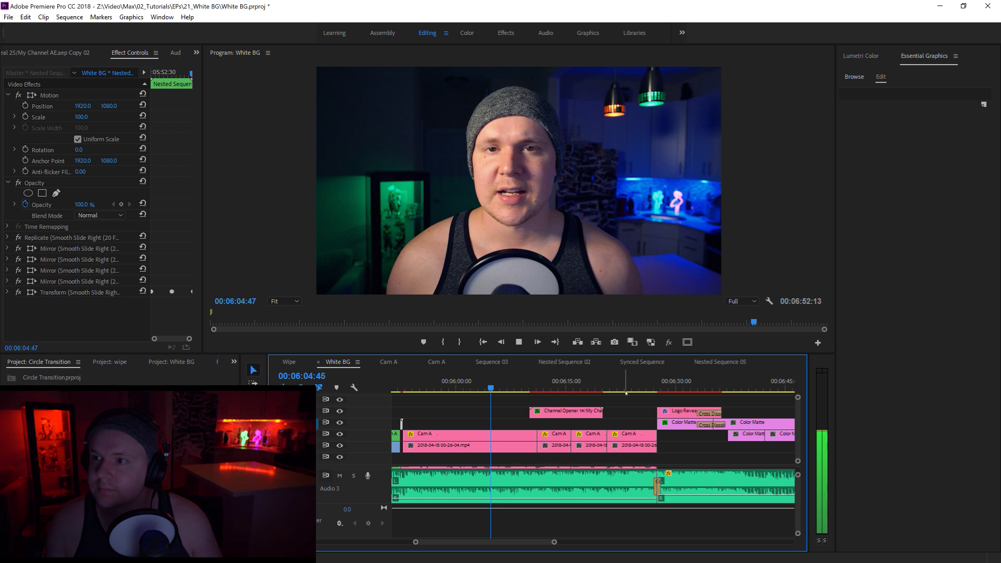
key(space)
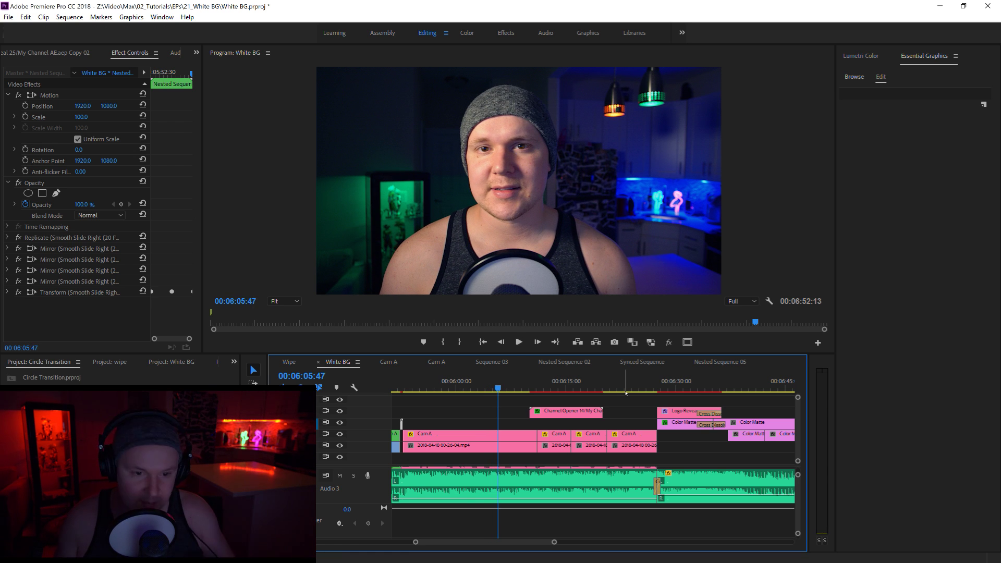
drag(416, 542, 273, 542)
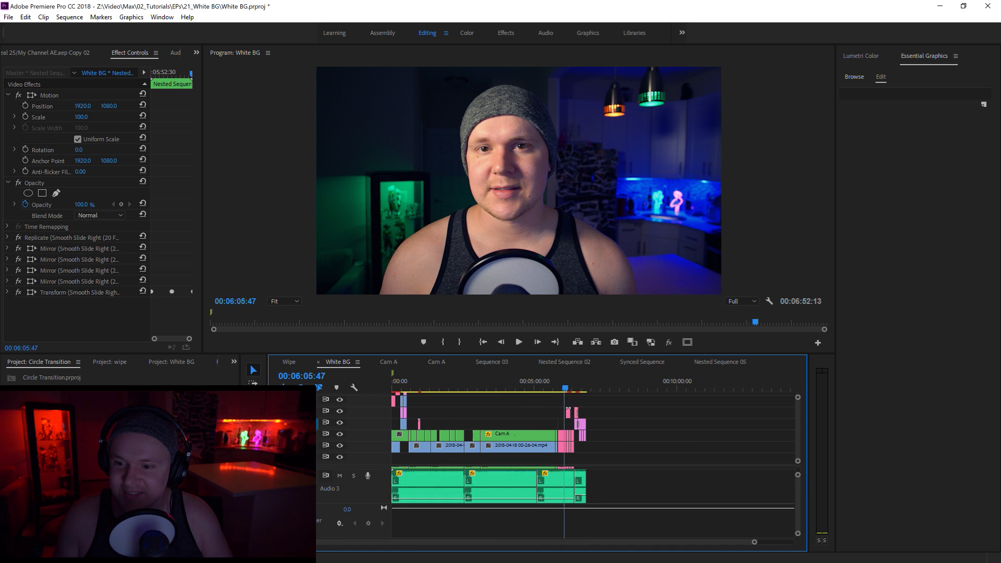
key(ctrl+s)
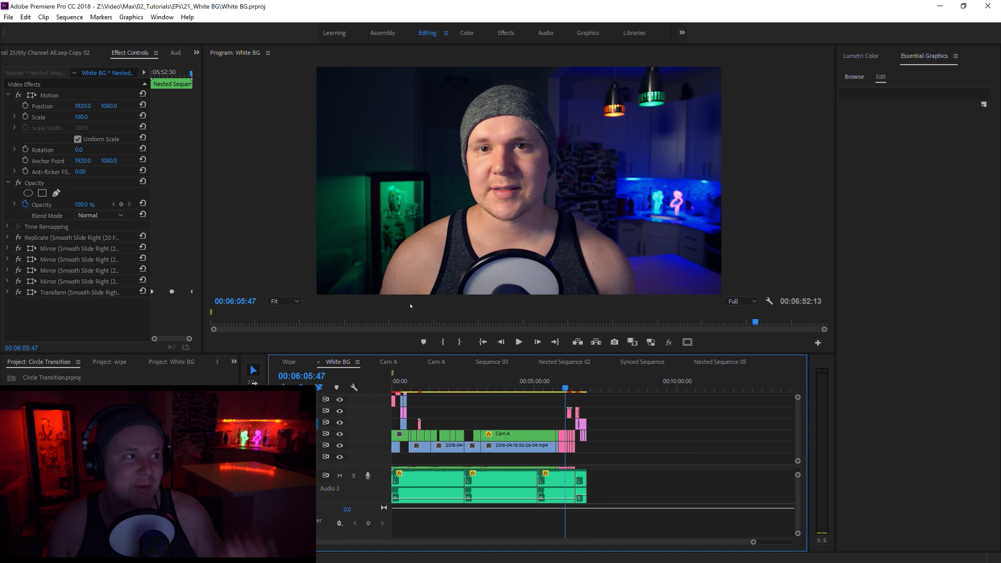
Open the media export settings for the White BG sequence and fit the dialog fully on screen.
click(9, 17)
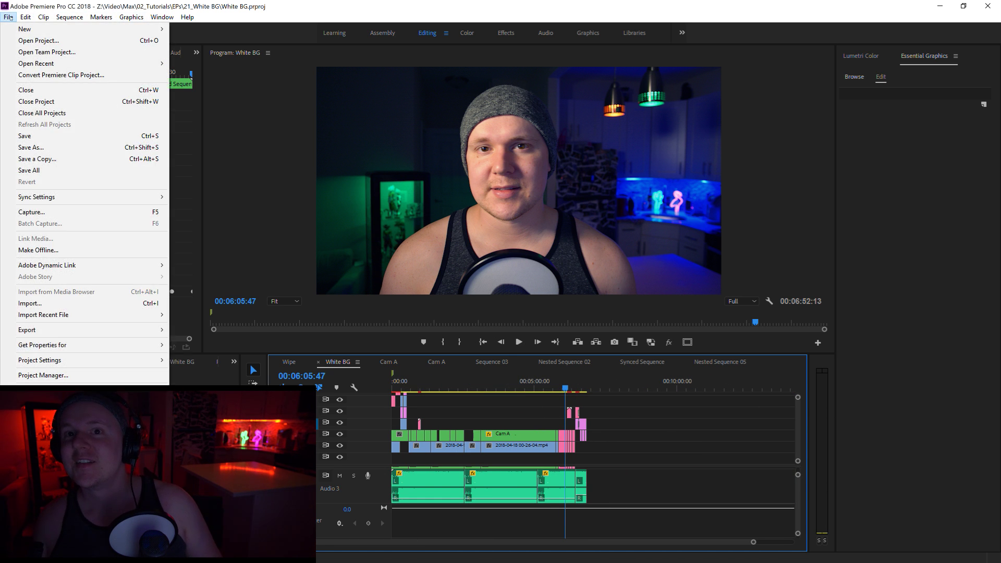
click(188, 330)
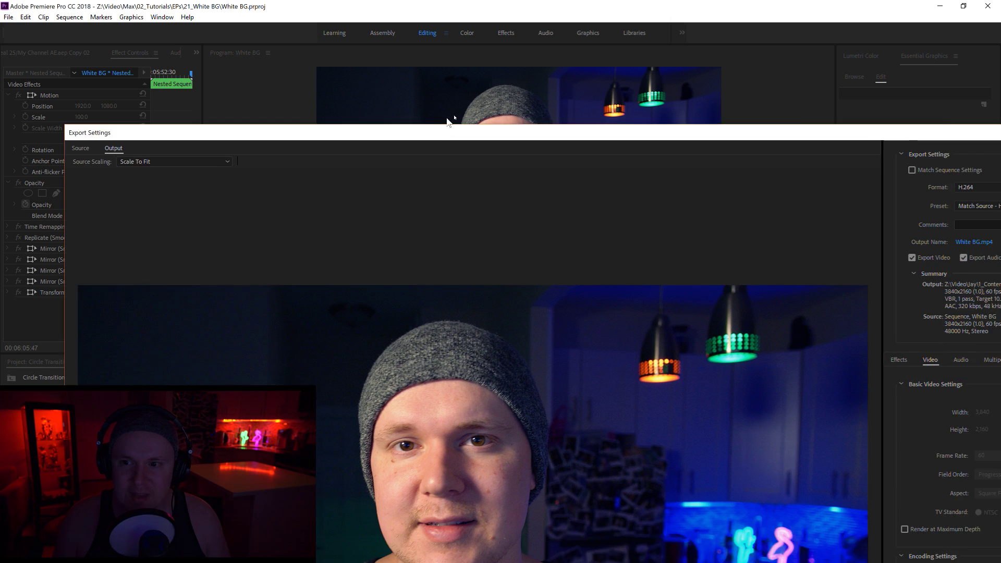
drag(540, 385, 536, 383)
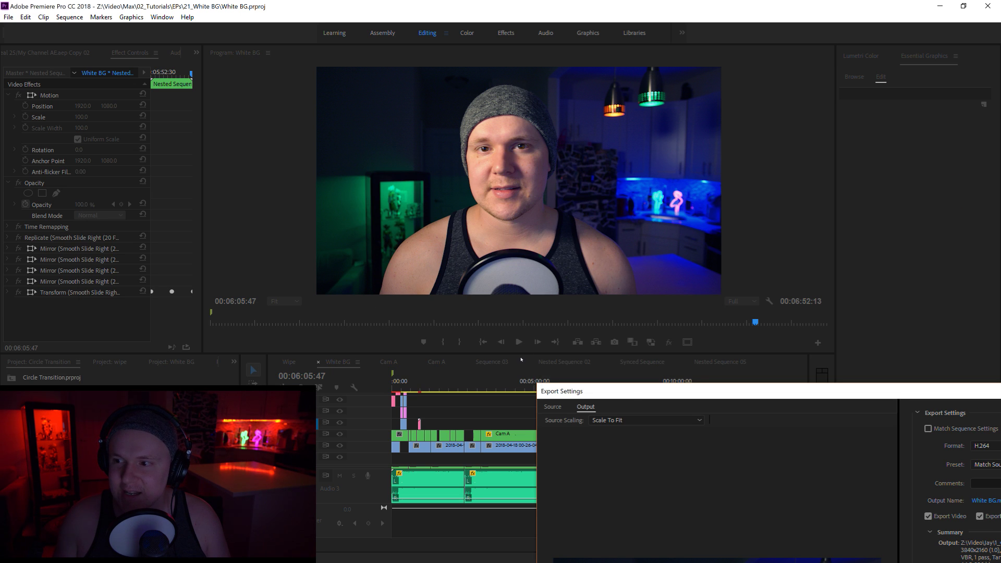
drag(633, 398, 265, 115)
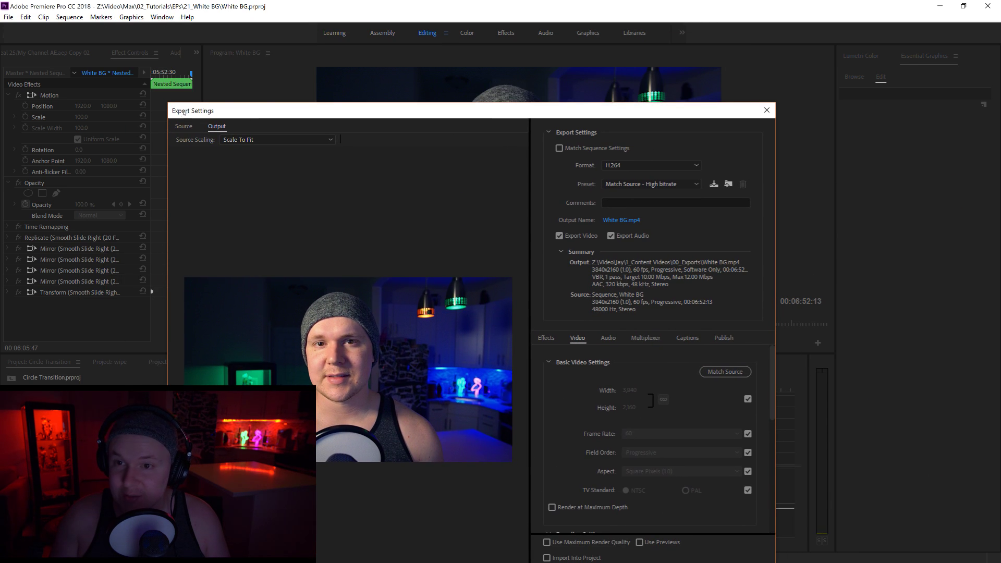
drag(687, 105, 658, 227)
drag(597, 236, 553, 85)
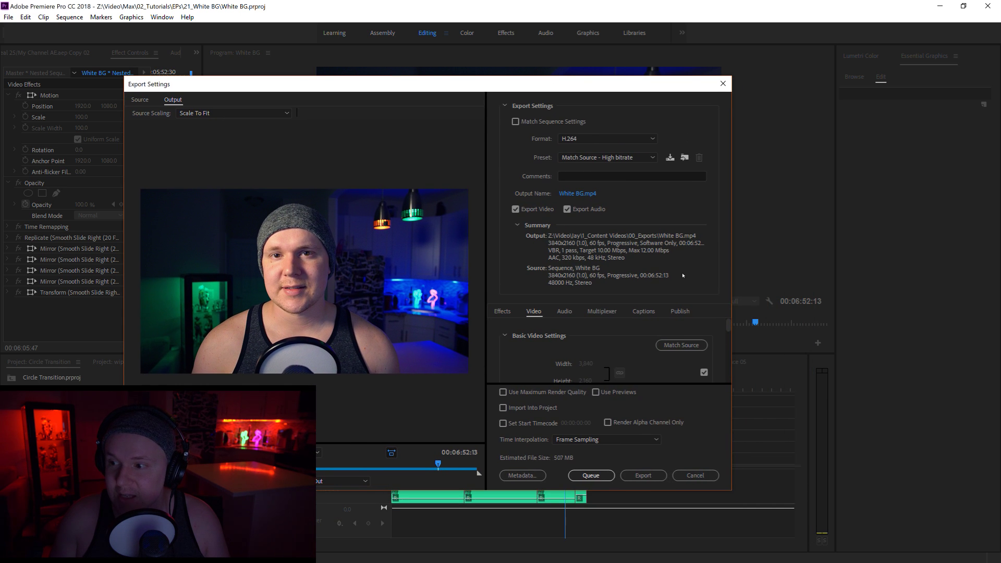
drag(791, 532, 800, 537)
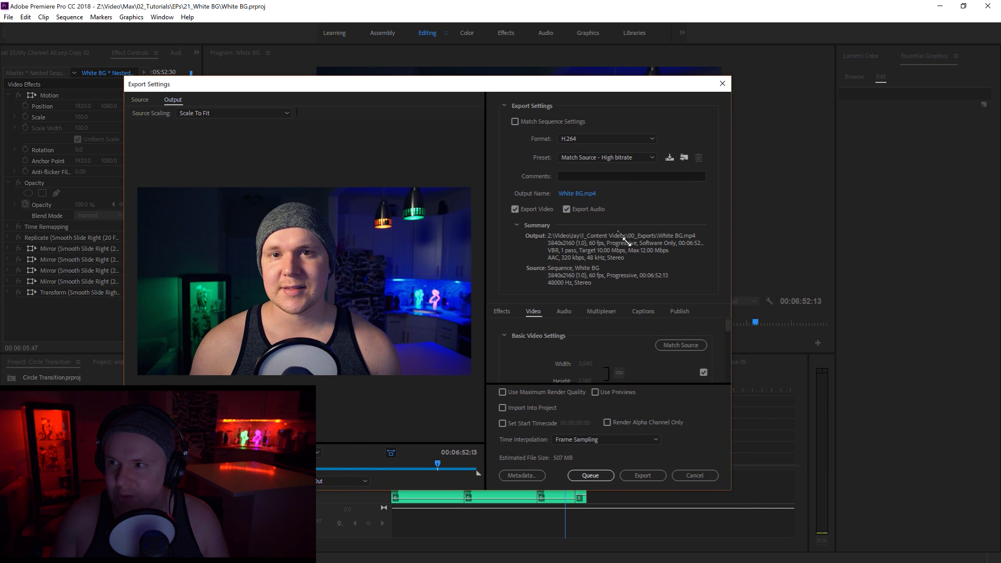
Set the export's output file to 21_white BG.mp4 in the Exports folder inside 02_Tutorials.
click(649, 194)
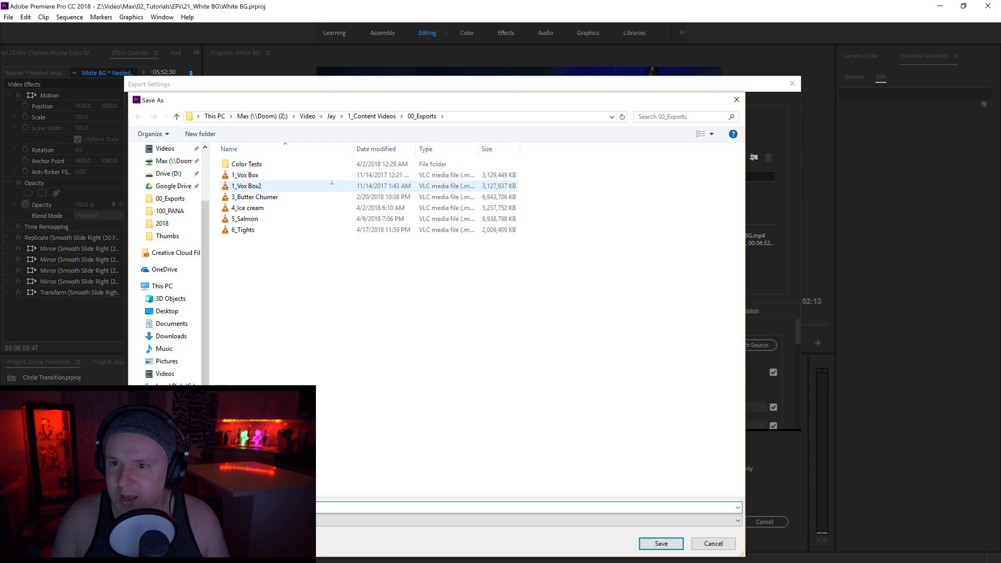
click(308, 116)
double_click(269, 197)
double_click(249, 186)
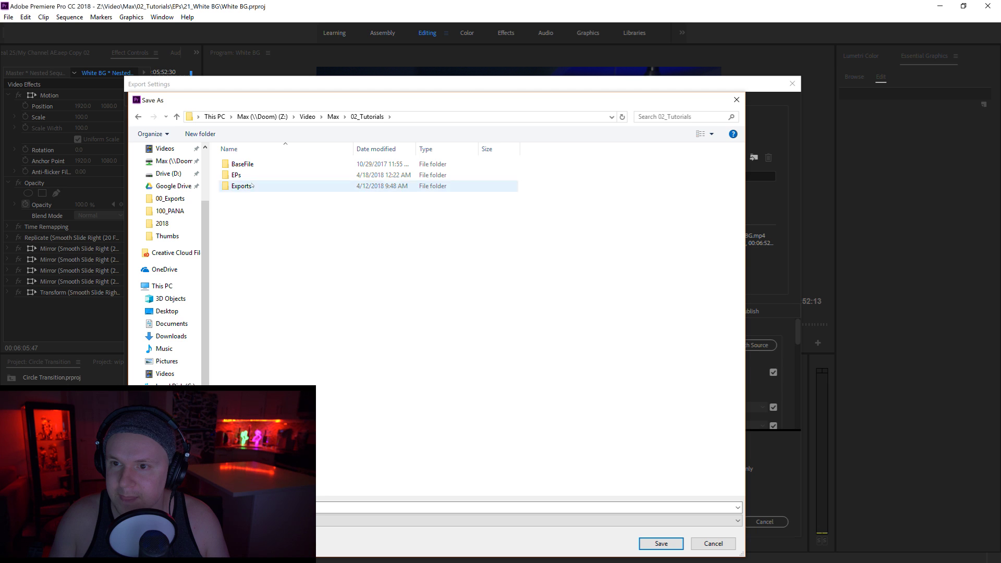
double_click(249, 187)
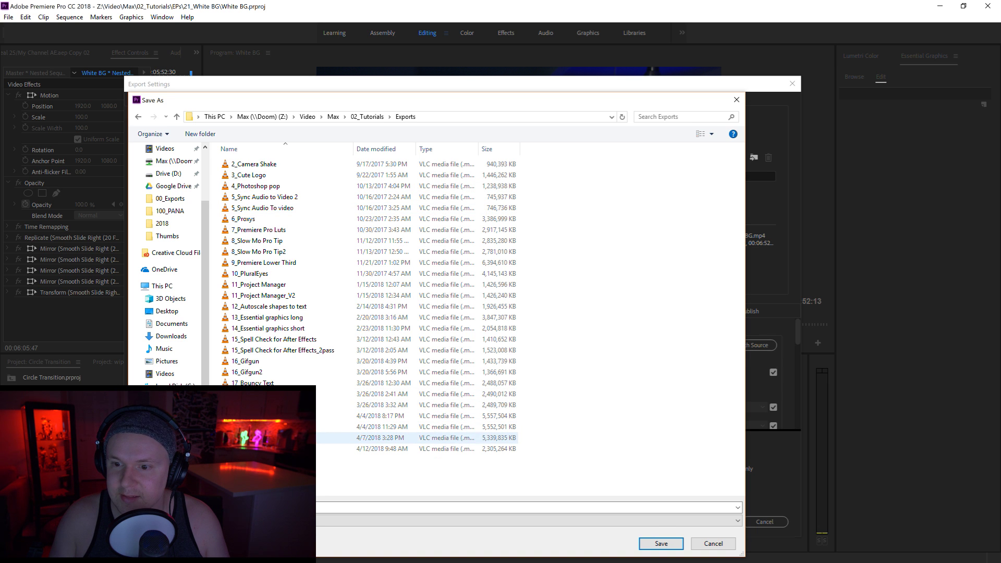
click(240, 508)
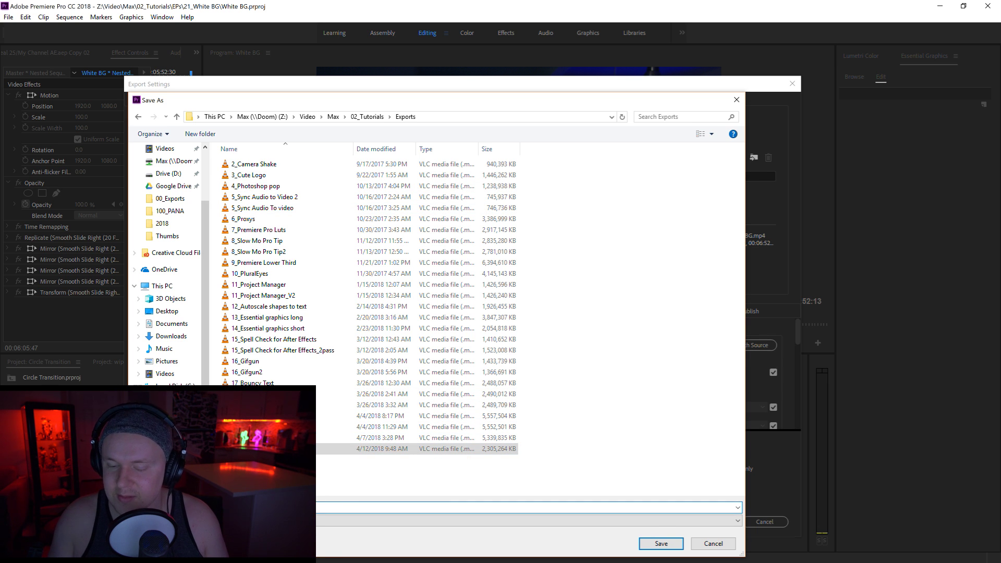
key(BackSpace)
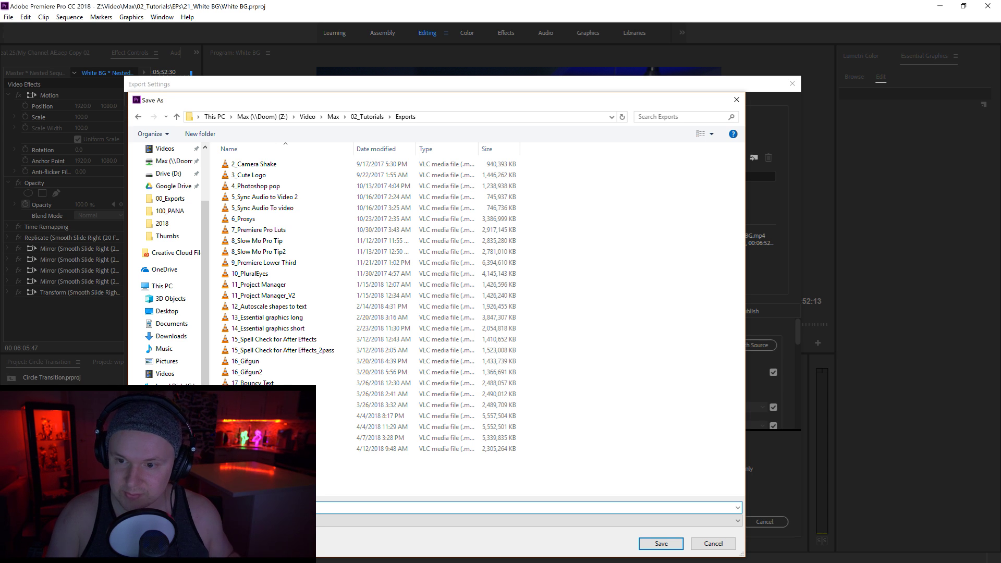
key(Return)
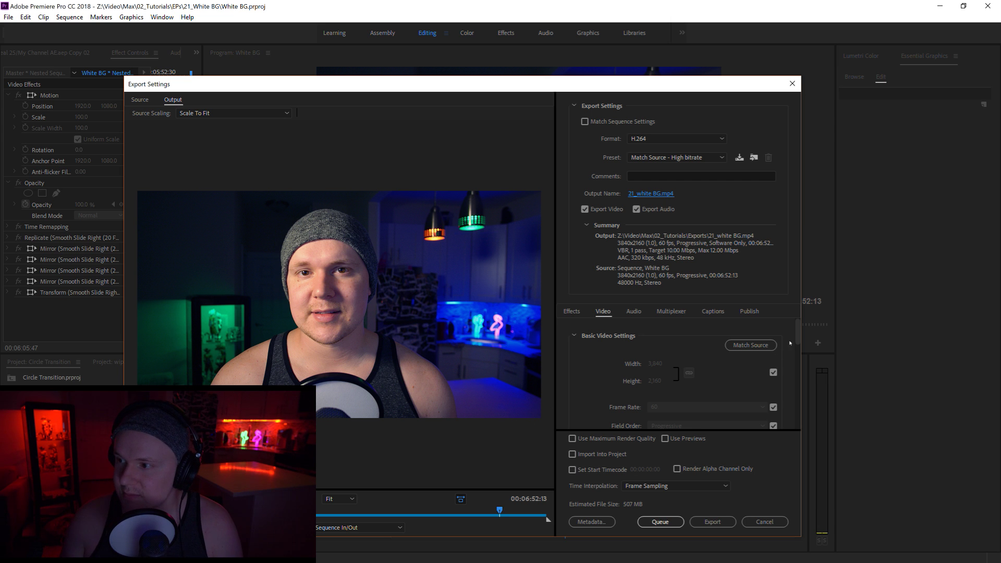
Set the H.264 export's target bitrate to 65 Mbps and review the remaining video settings.
drag(797, 337, 807, 405)
click(754, 376)
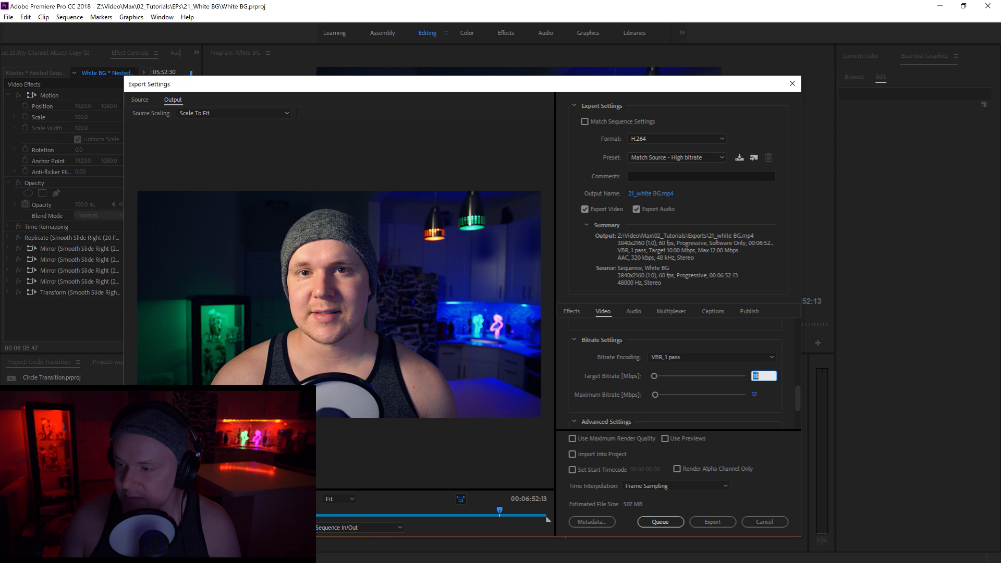
text(65)
key(Return)
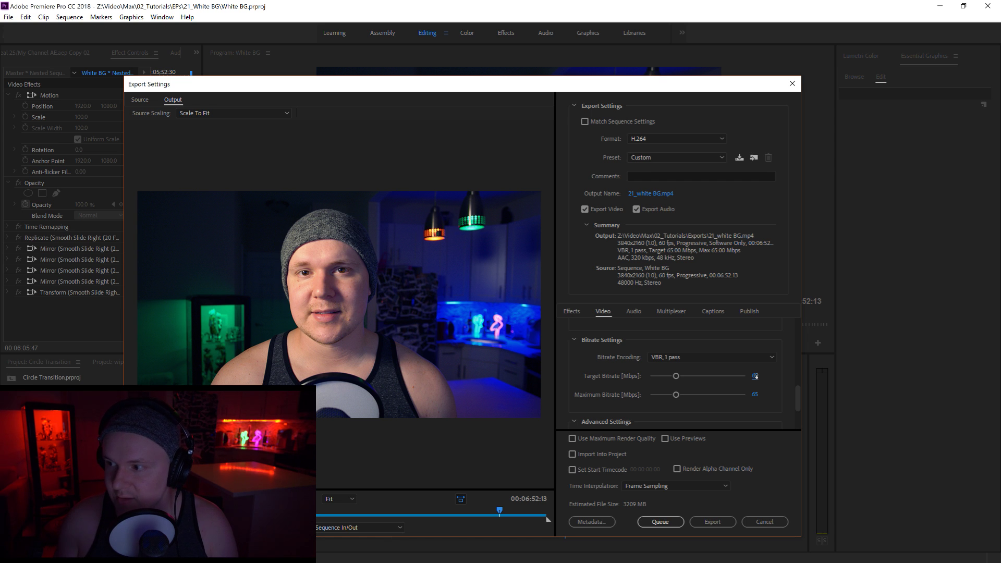
drag(801, 393, 799, 336)
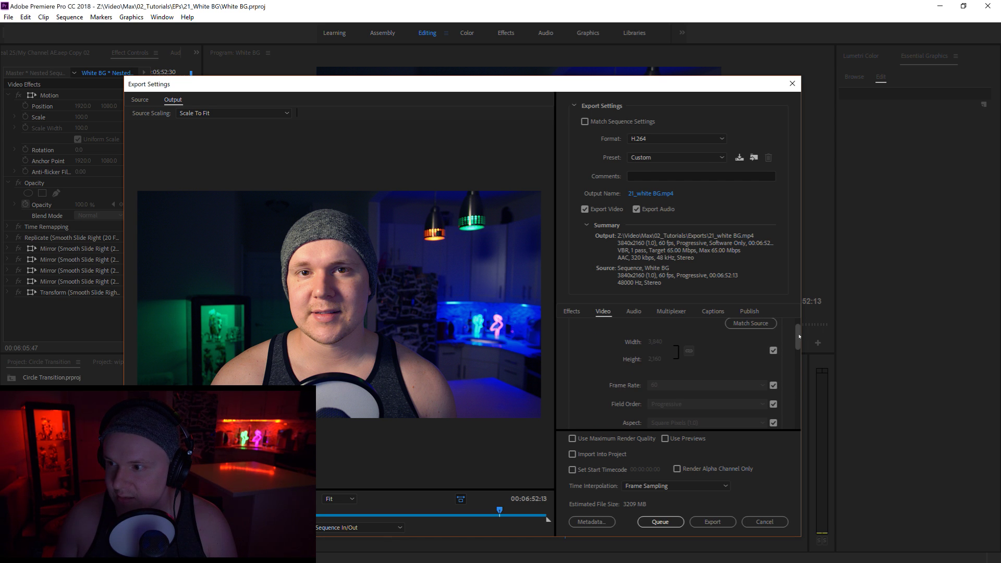
scroll(799, 344, down, 2)
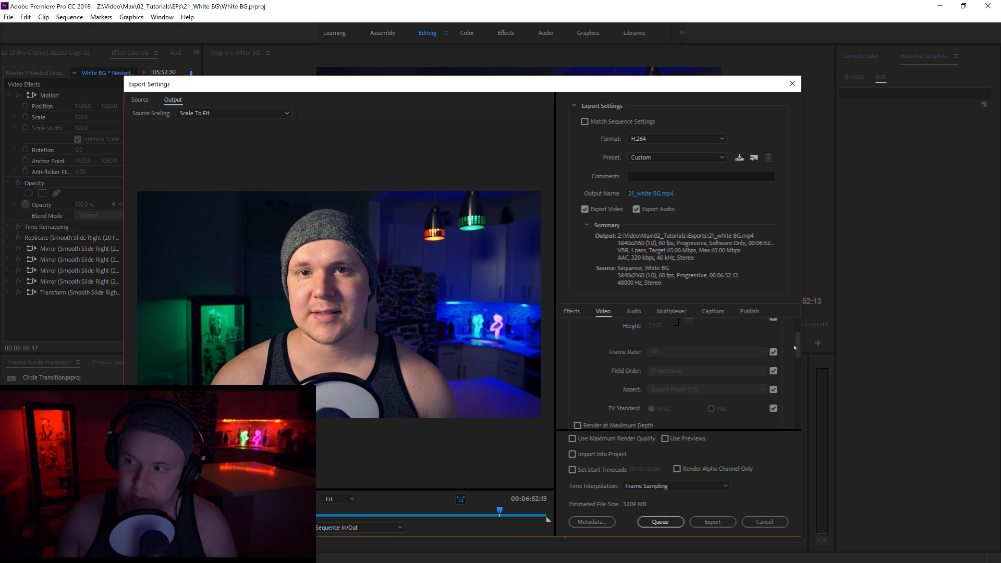
drag(800, 349, 801, 440)
drag(607, 84, 620, 65)
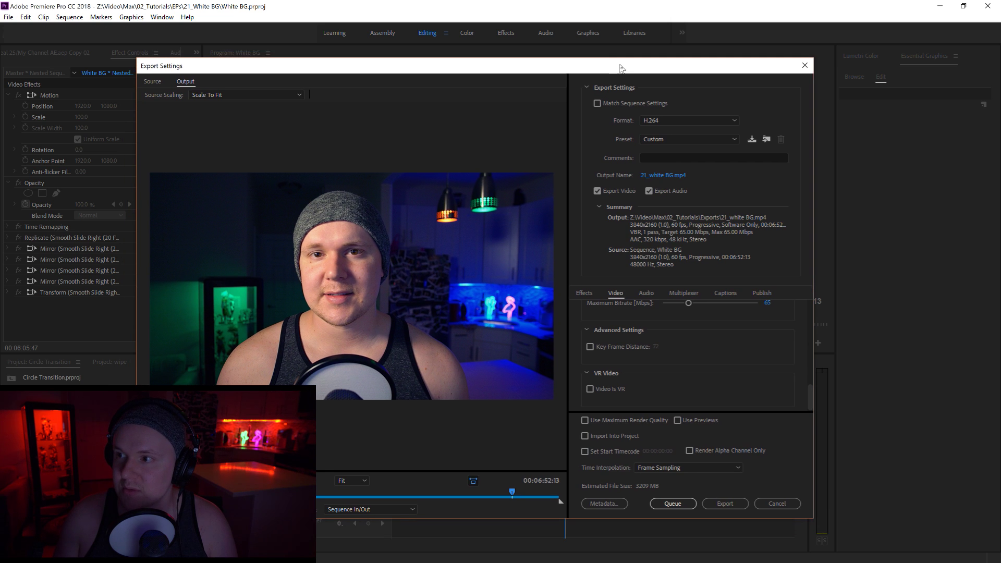